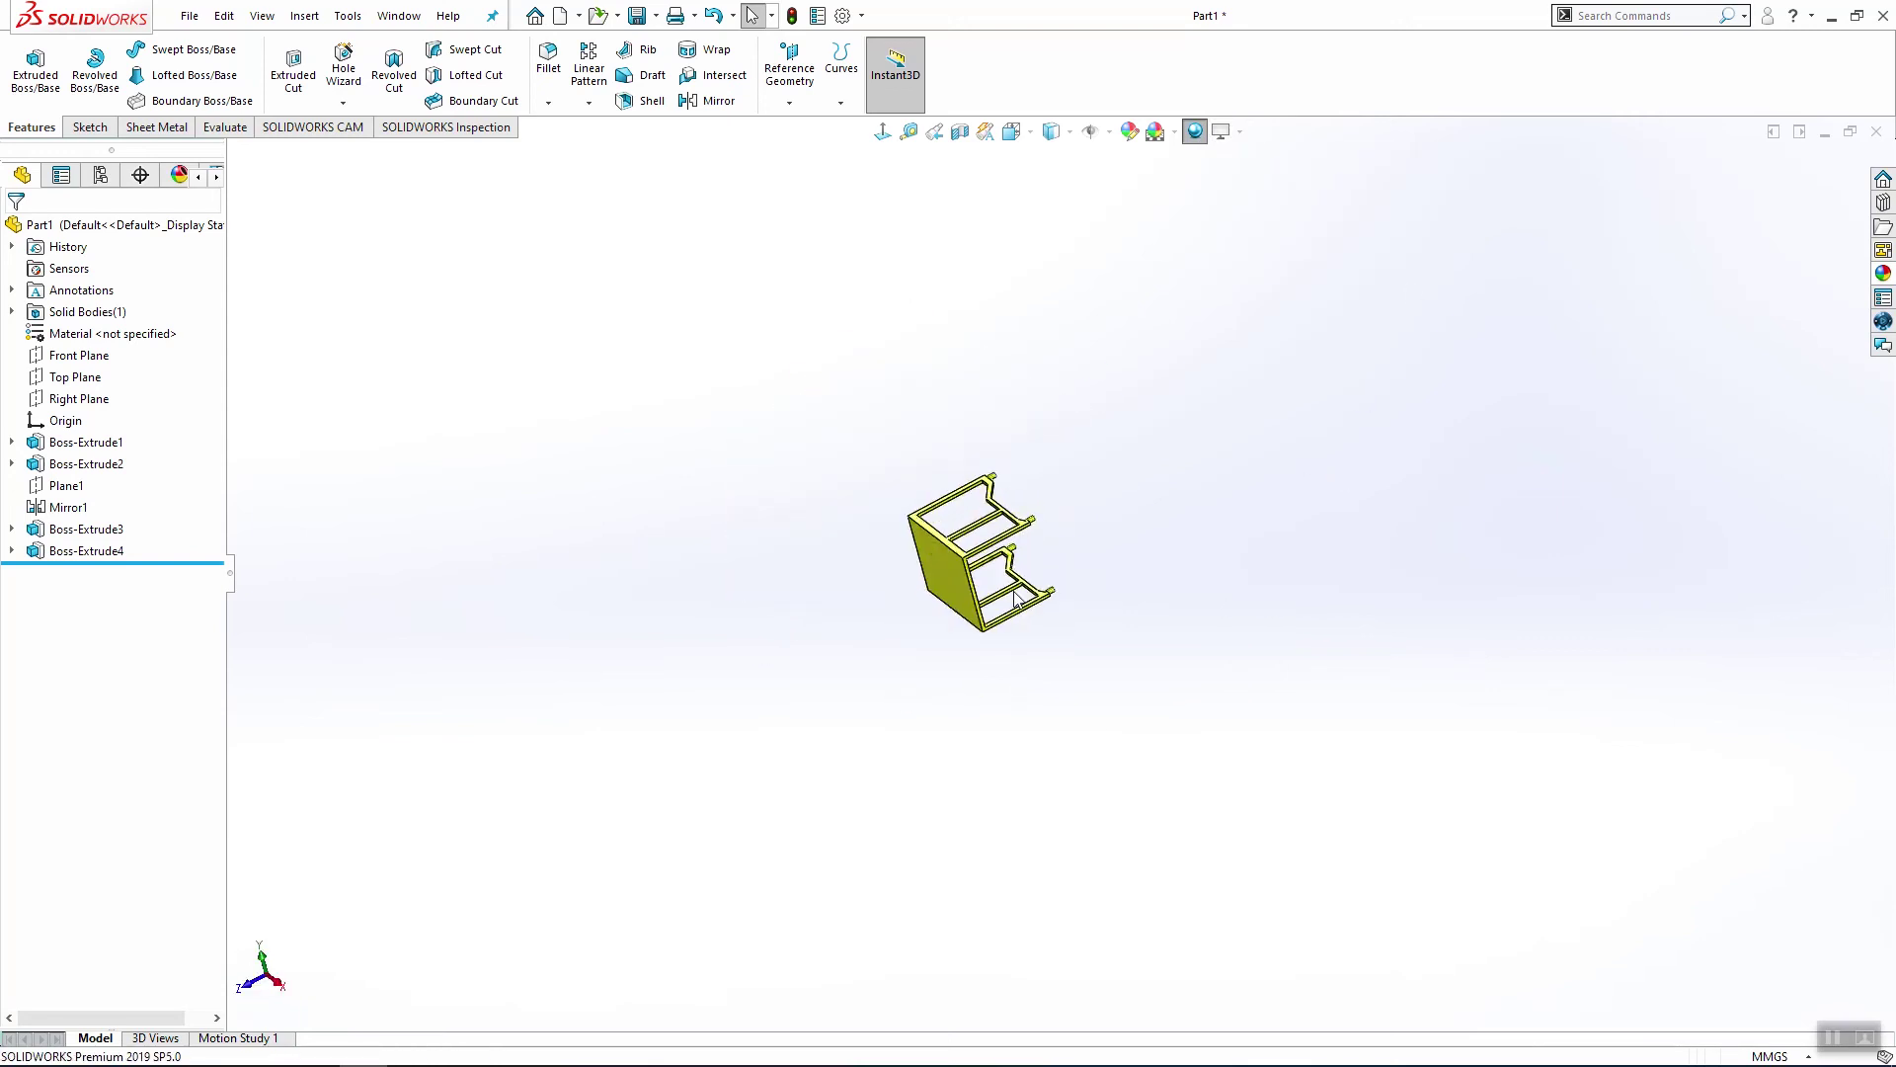
Step: Open a new empty Part1 document containing only the default planes and origin
{"action": "scroll", "coordinate": [869, 568], "scroll_direction": "down", "scroll_amount": 5}
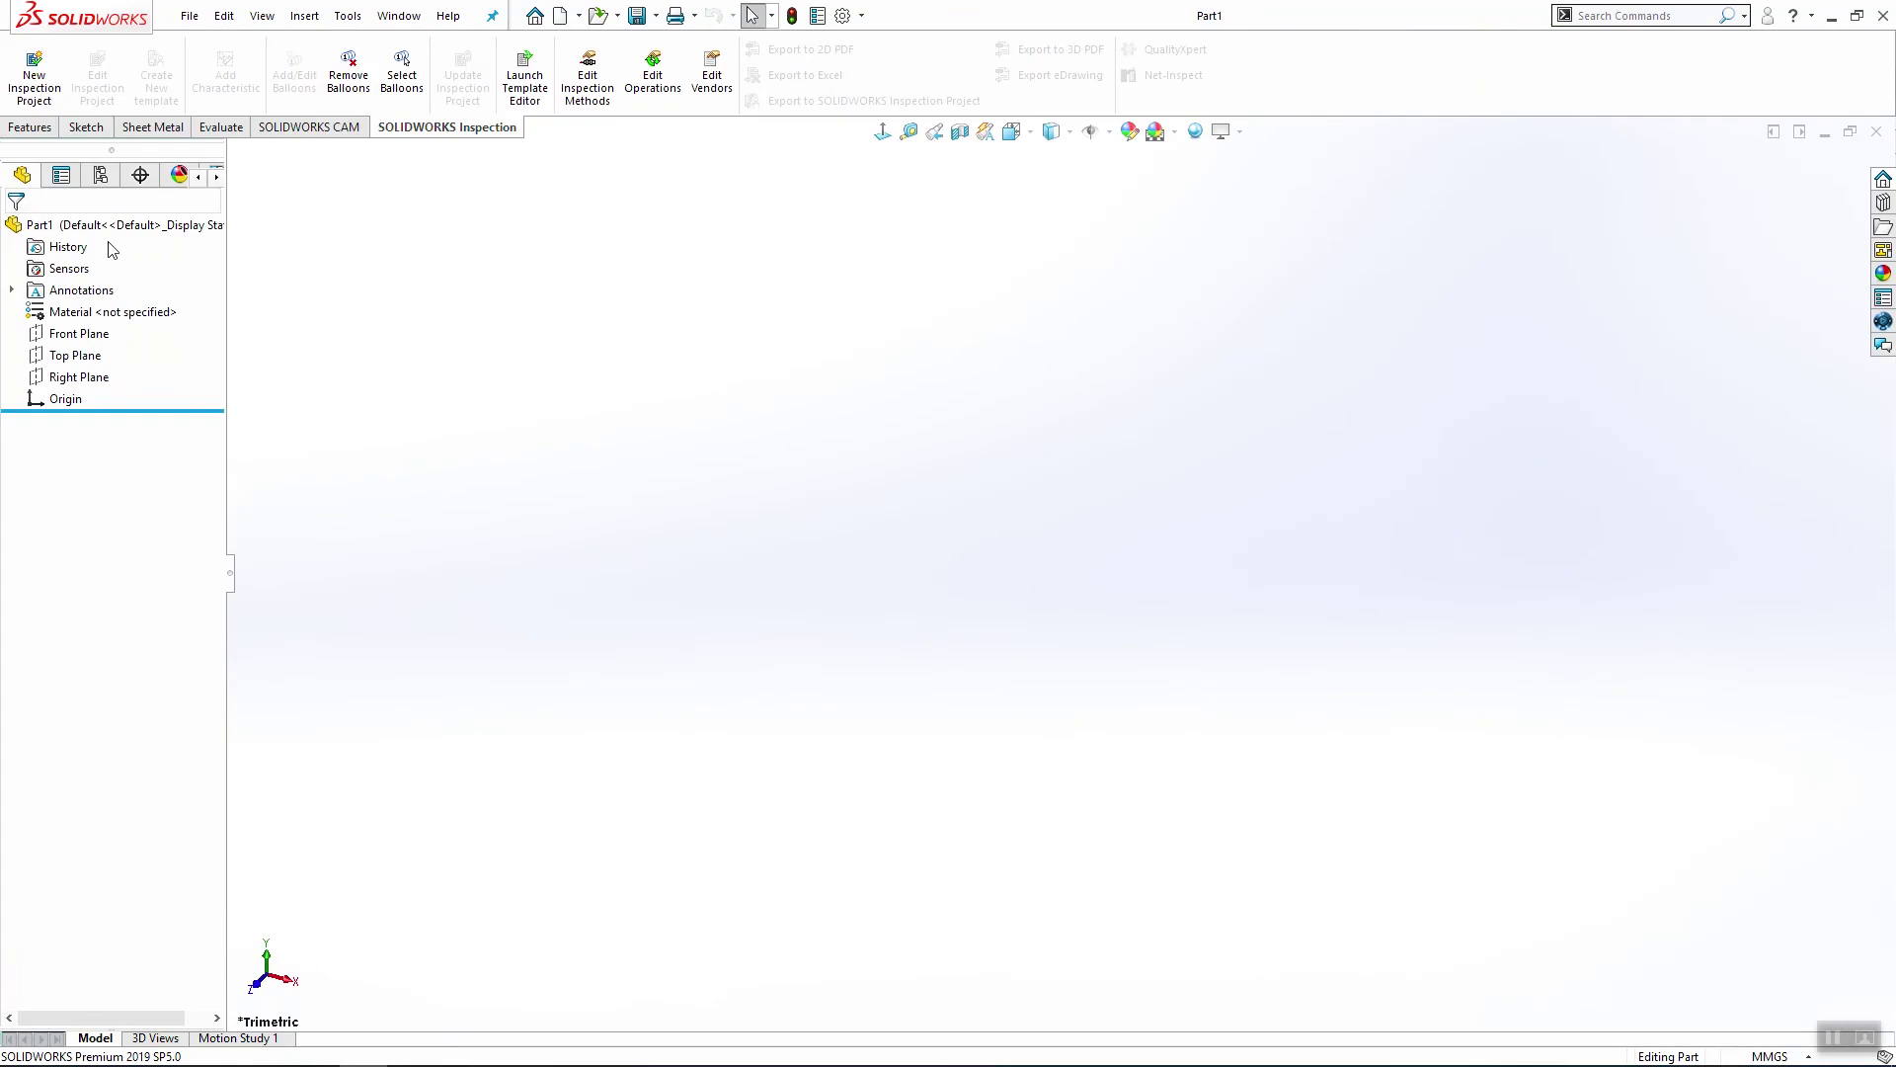
Step: Start a sketch on the Front Plane and draw a corner rectangle from the origin
{"action": "right_click", "coordinate": [89, 332]}
{"action": "left_click", "coordinate": [103, 305]}
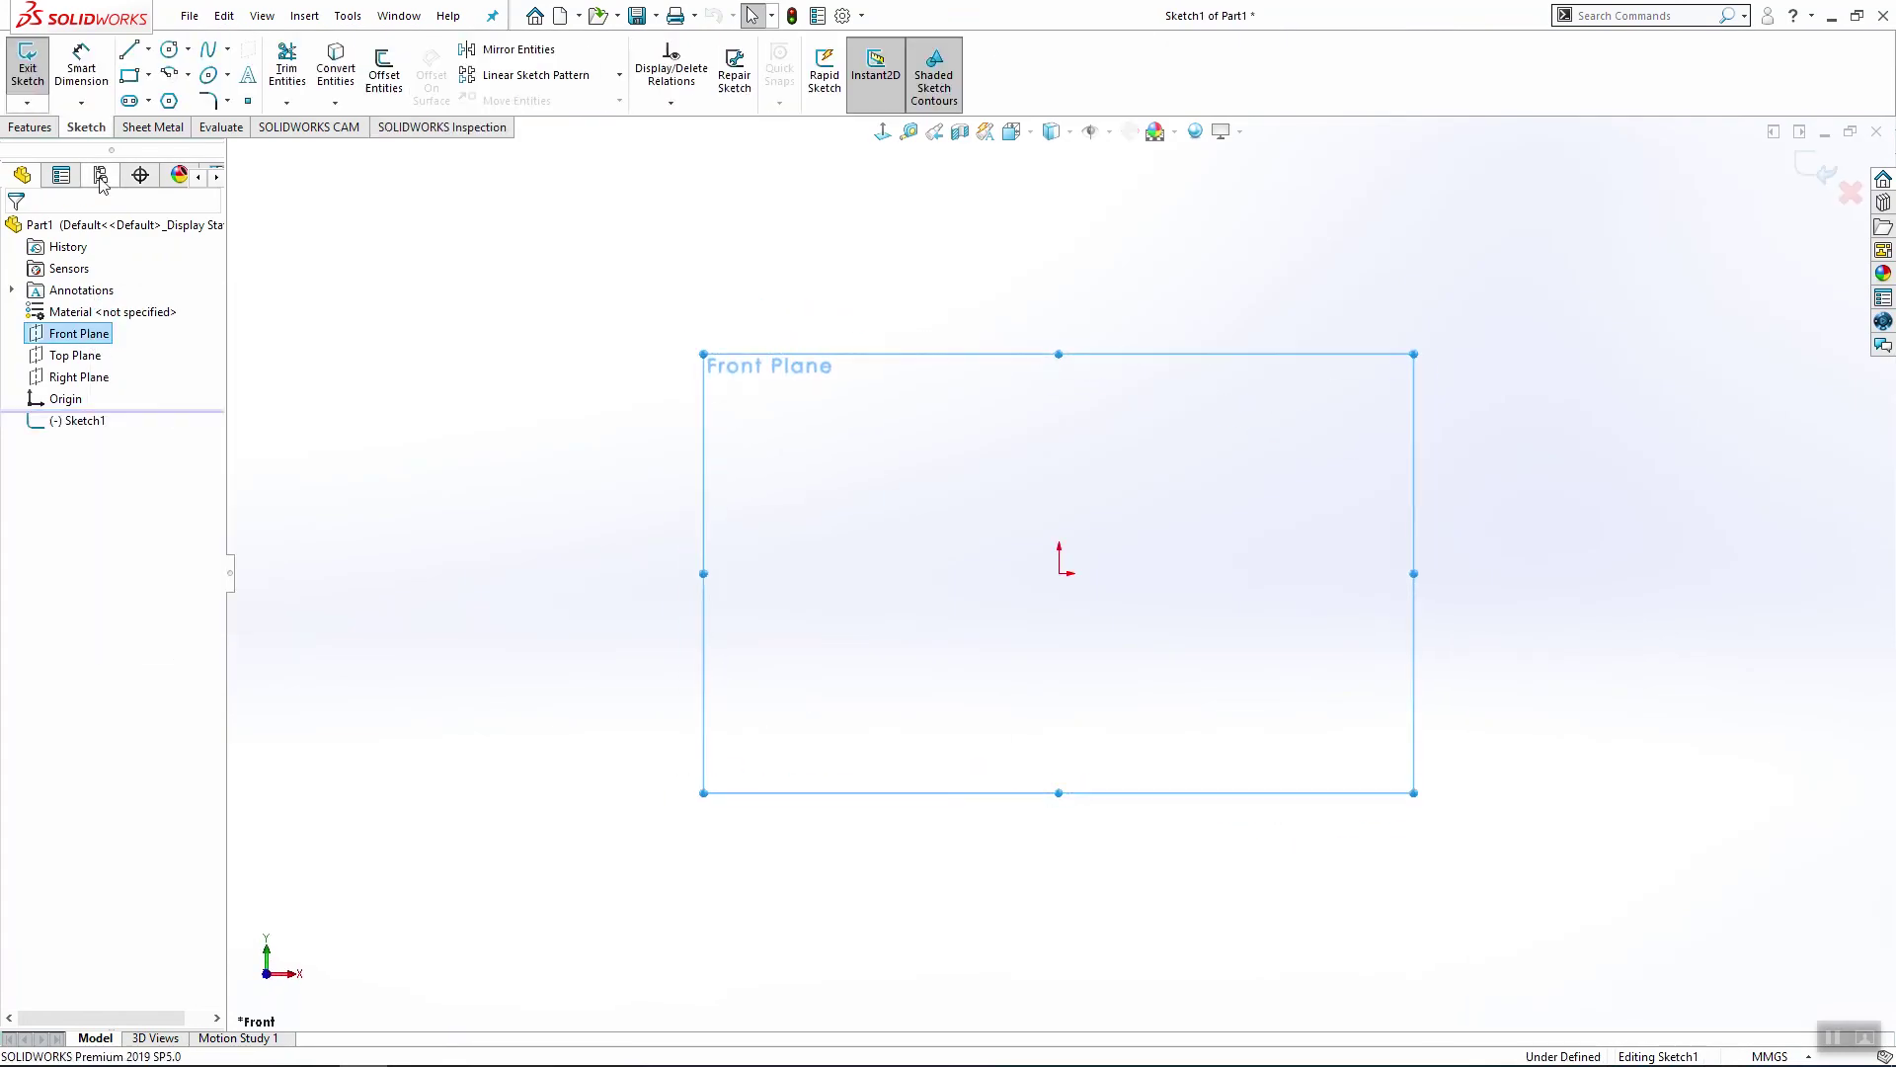
{"action": "left_click", "coordinate": [138, 74]}
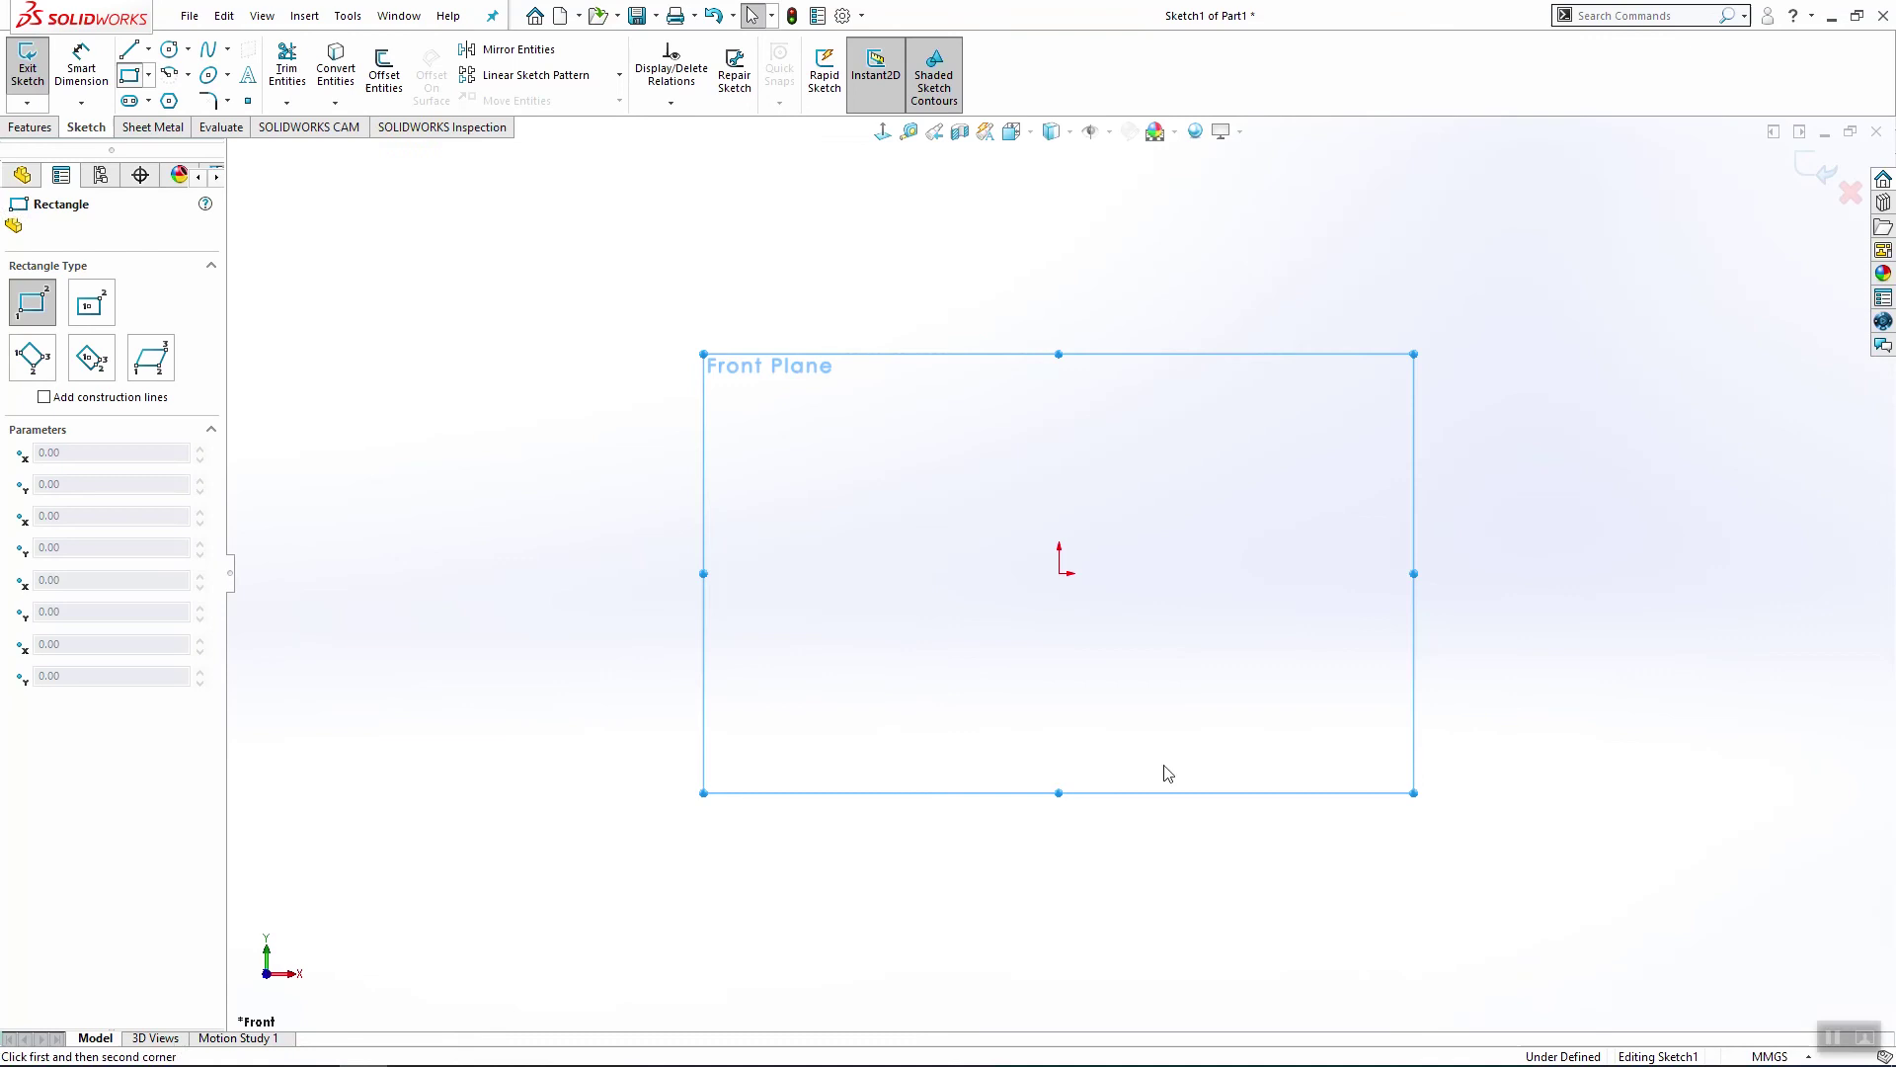
{"action": "left_click_drag", "start_coordinate": [1060, 573], "coordinate": [1383, 756]}
Step: Dimension the rectangle 19 mm wide along the top edge and 16 mm tall along the left edge
{"action": "left_click", "coordinate": [83, 69]}
{"action": "left_click", "coordinate": [1317, 574]}
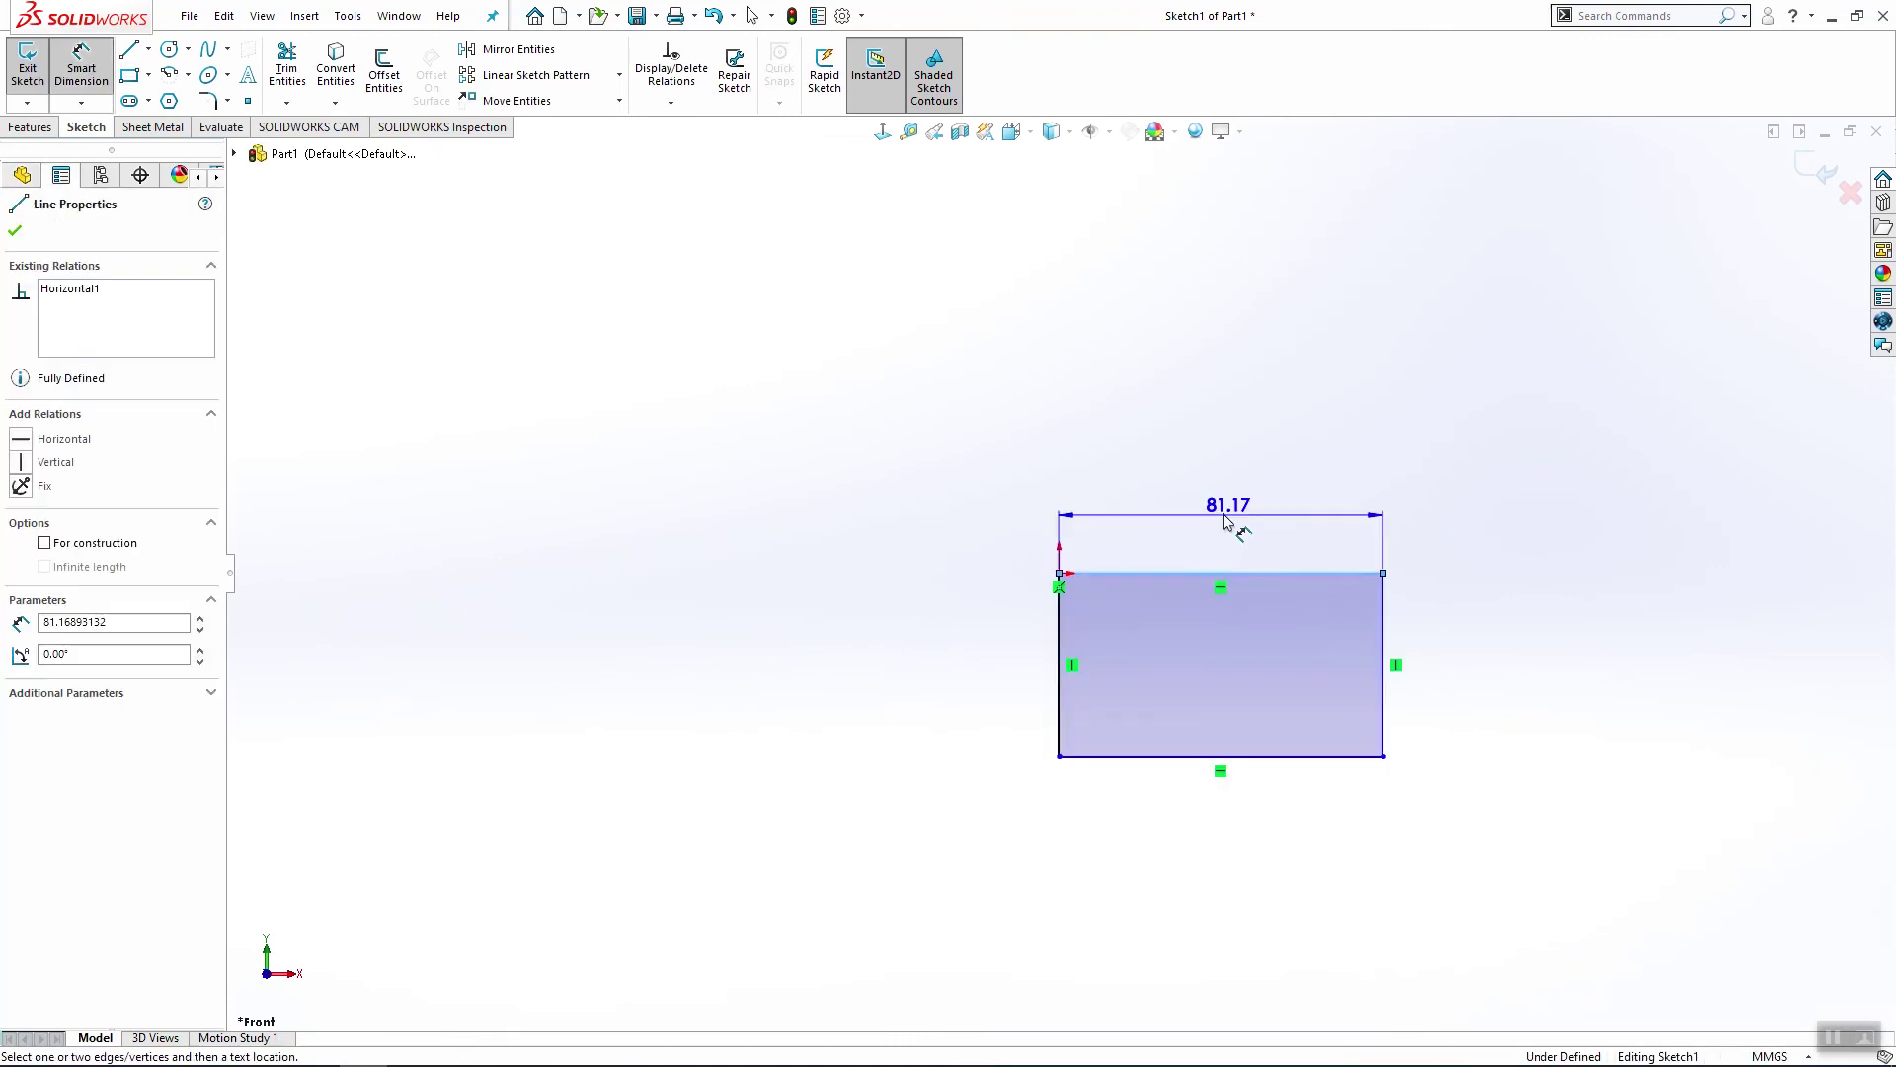
{"action": "left_click", "coordinate": [1368, 515]}
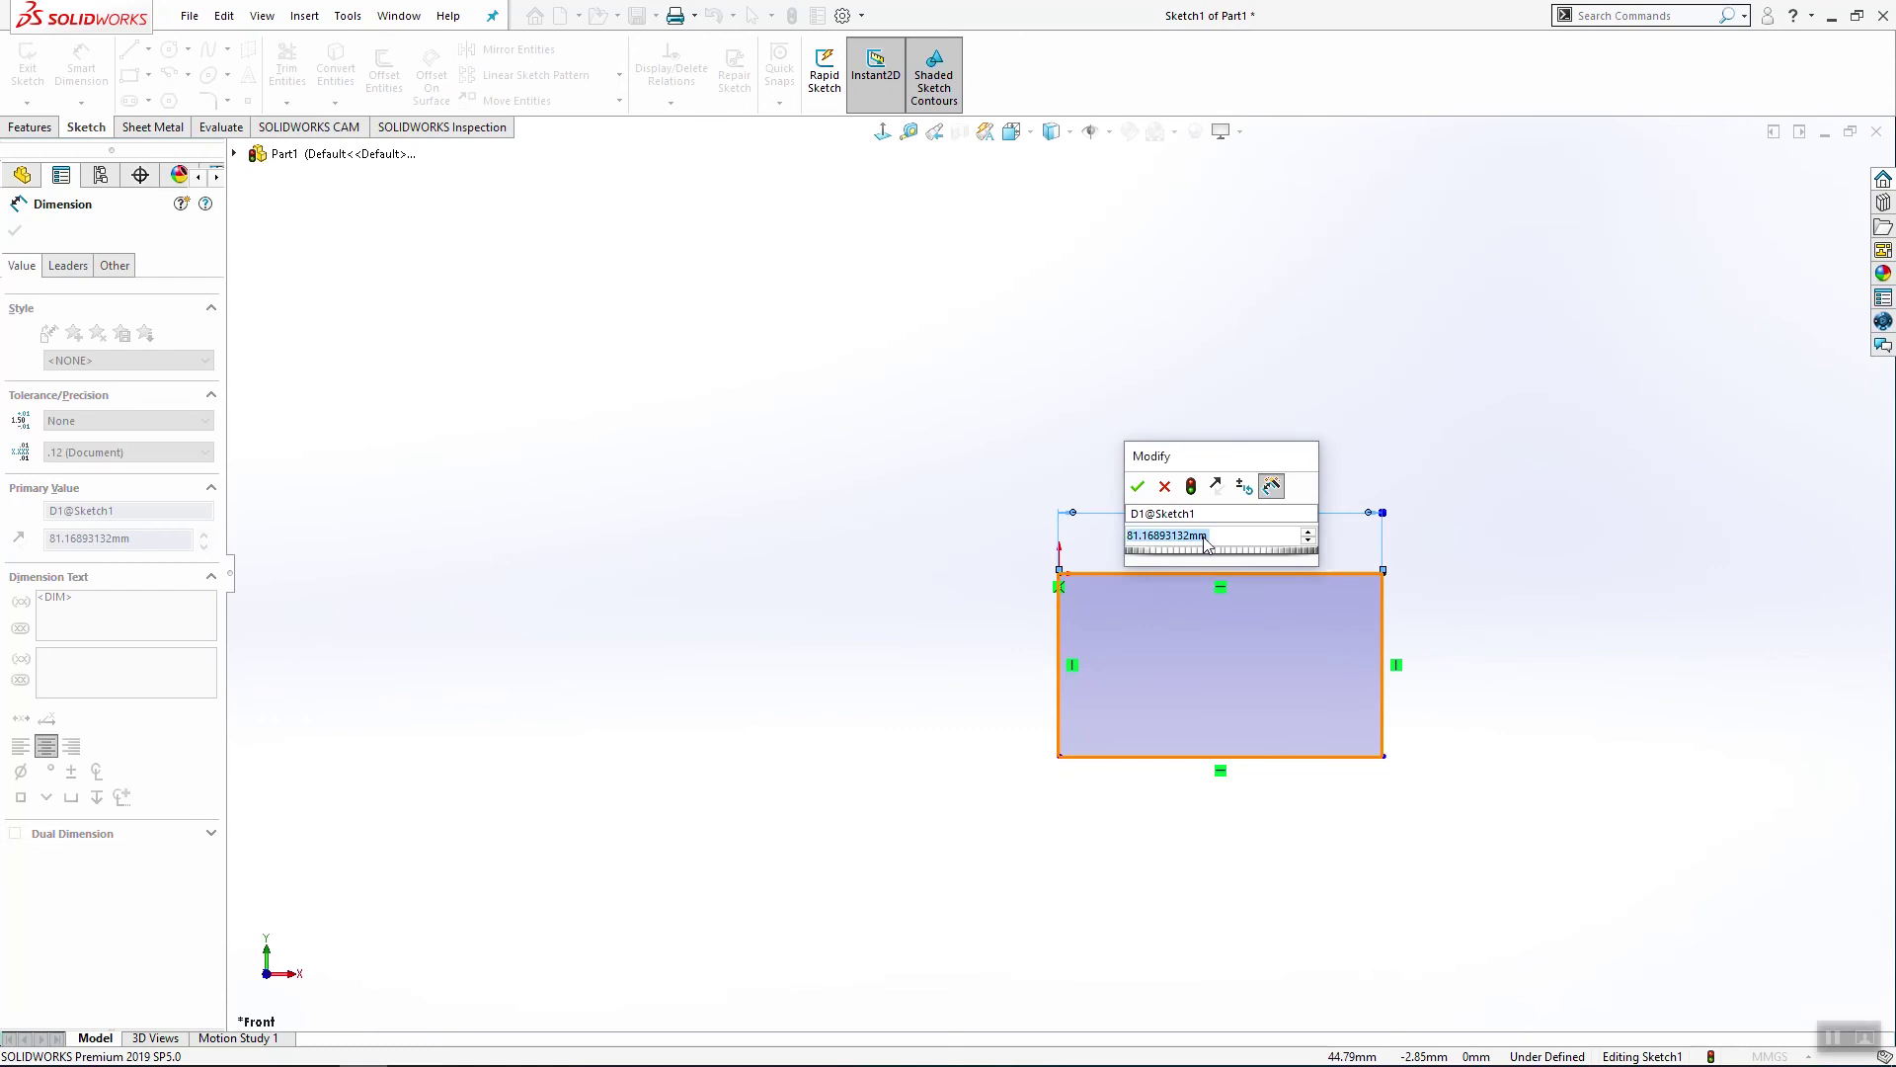
{"action": "type", "text": "19"}
{"action": "key", "text": "Return"}
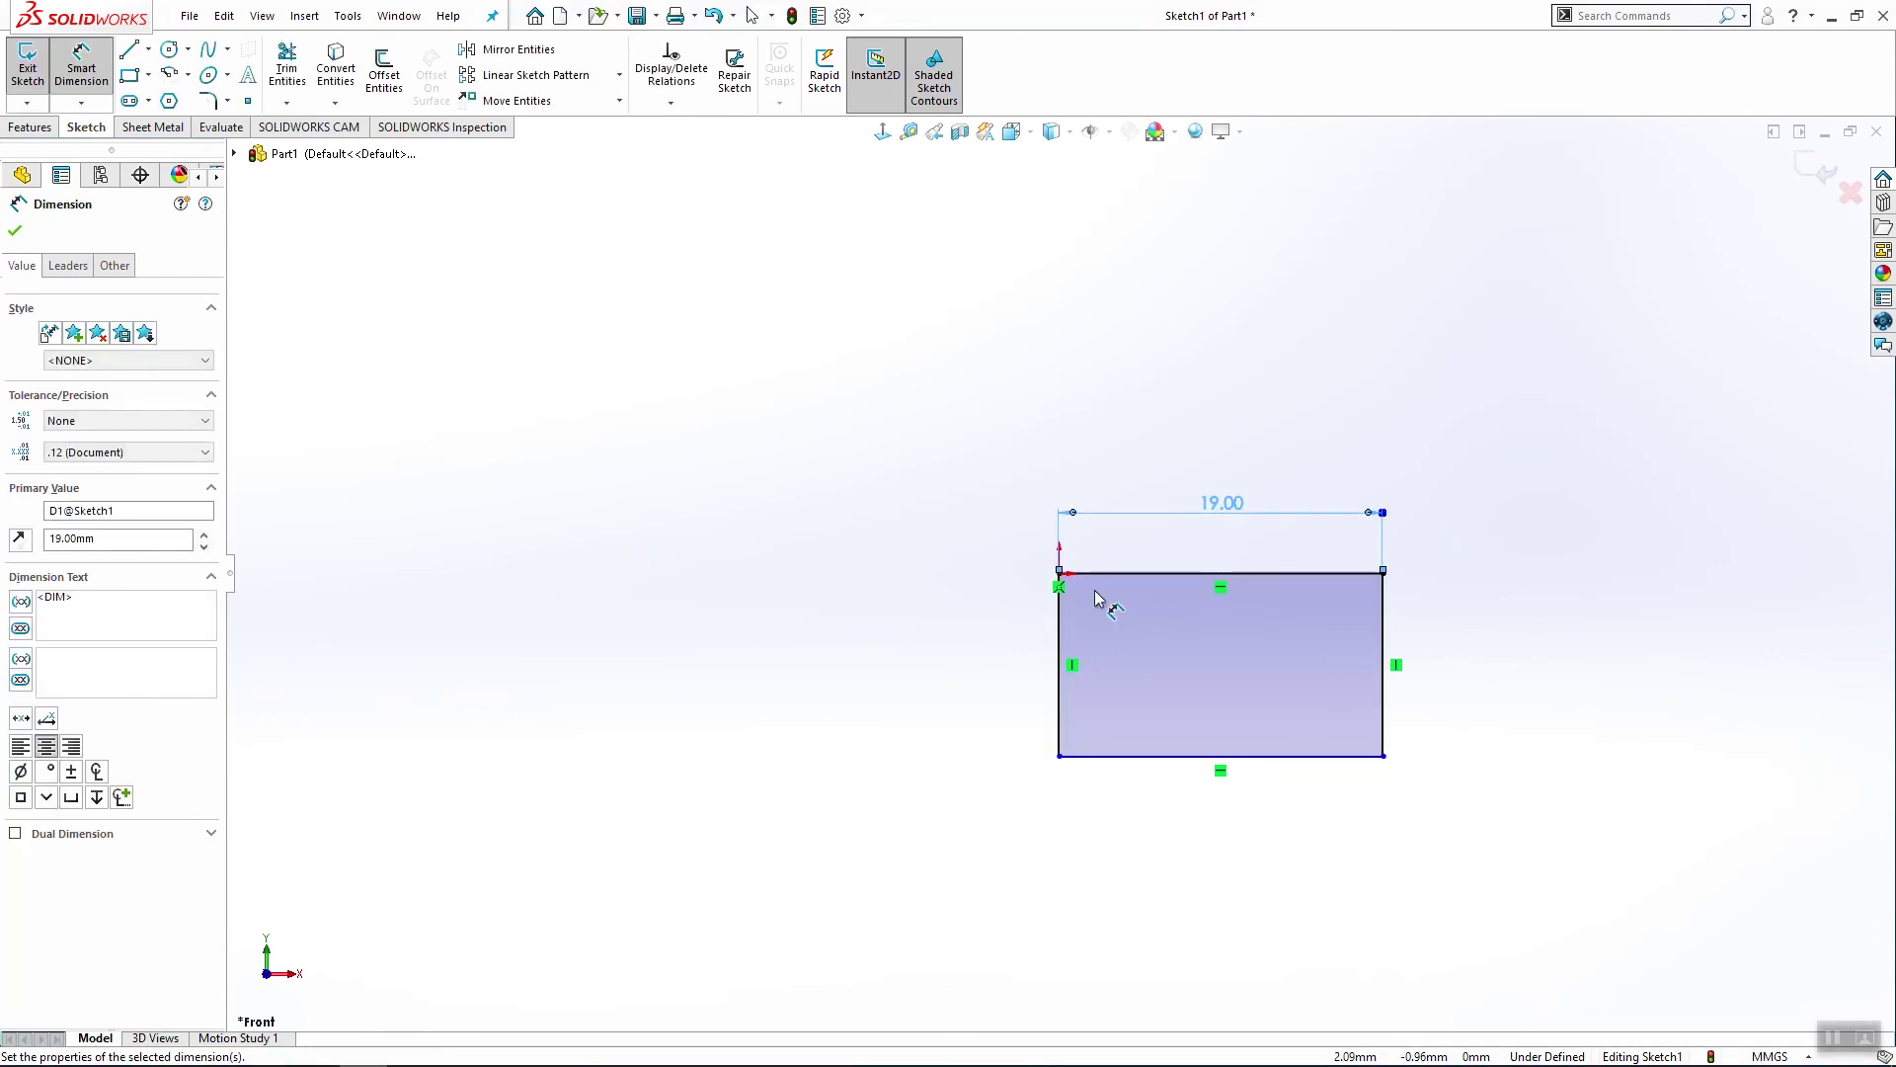
{"action": "left_click", "coordinate": [956, 628]}
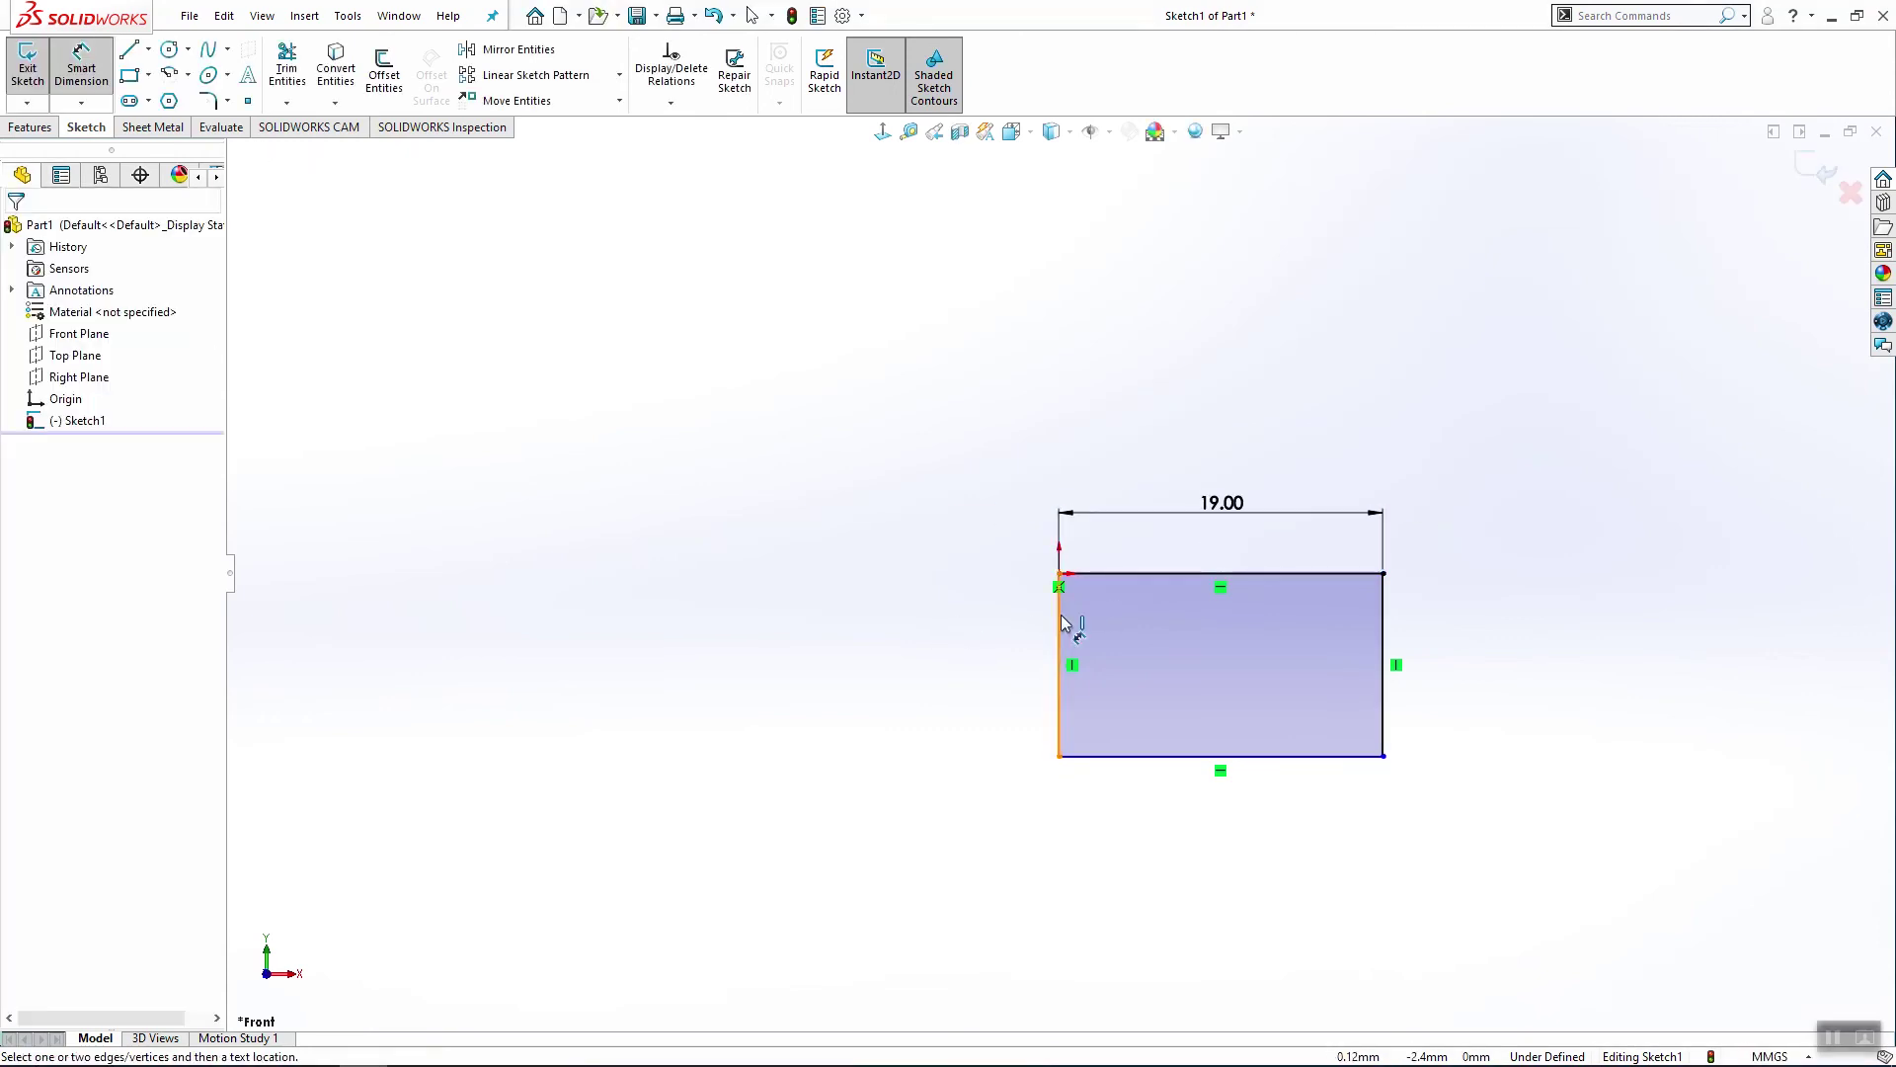
{"action": "left_click", "coordinate": [1060, 622]}
{"action": "left_click", "coordinate": [948, 692]}
{"action": "type", "text": "16"}
{"action": "key", "text": "Return"}
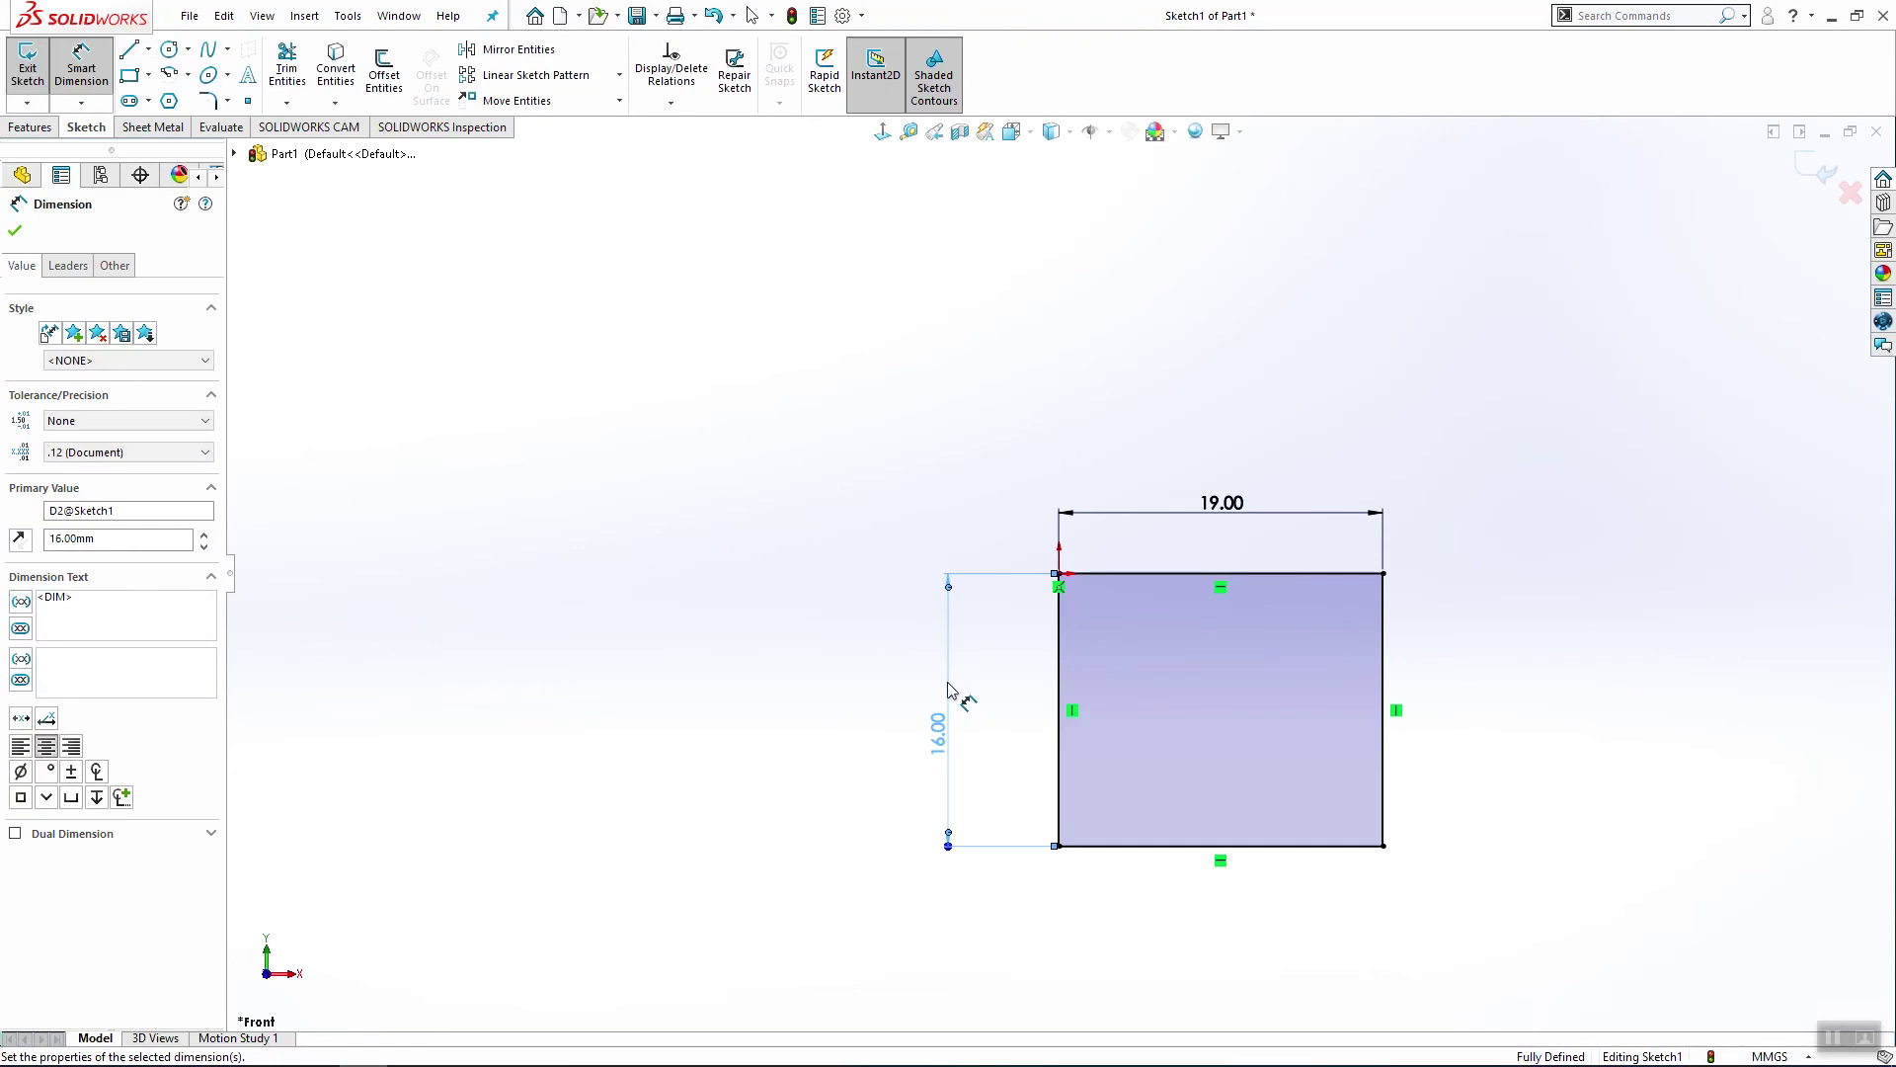
{"action": "left_click", "coordinate": [32, 127]}
Step: Extrude the 19 × 16 rectangle to a 0.7 mm thin plate and orbit to inspect it
{"action": "left_click", "coordinate": [35, 89]}
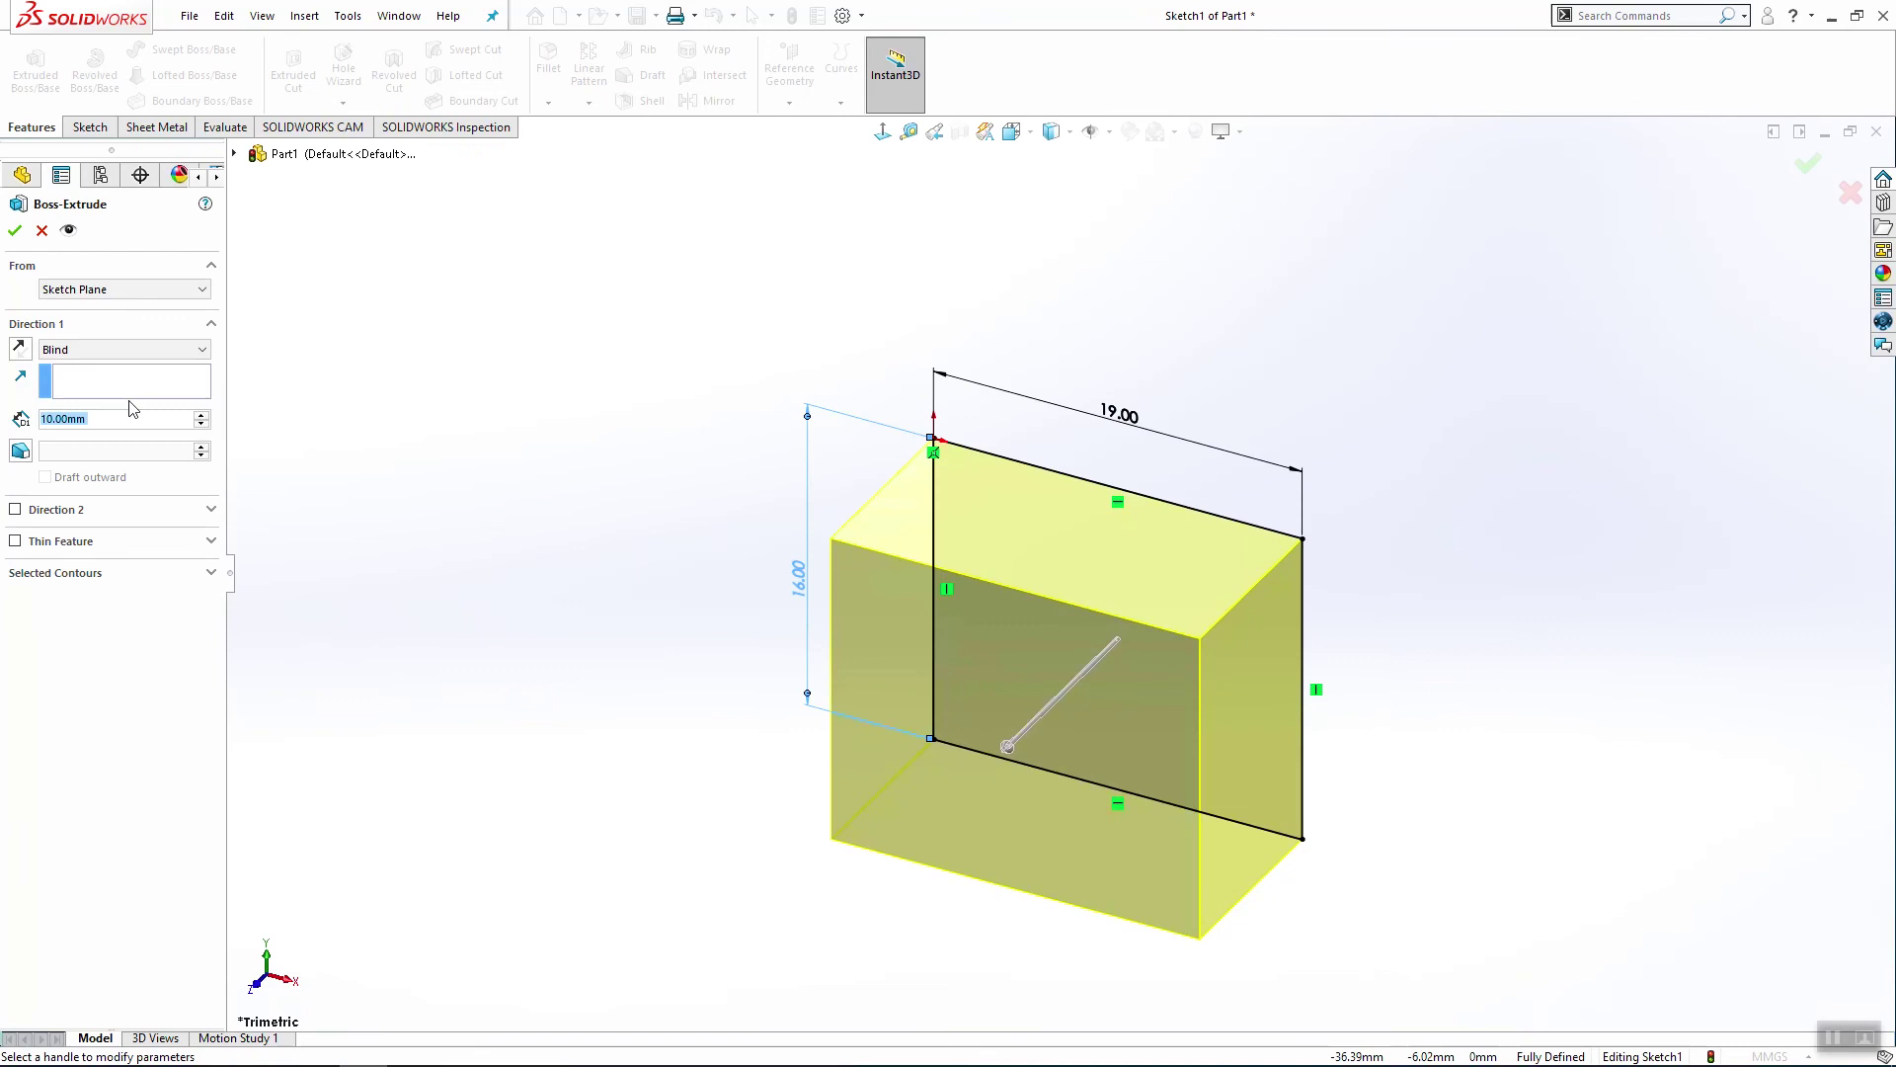
{"action": "type", "text": "0.7"}
{"action": "key", "text": "Return"}
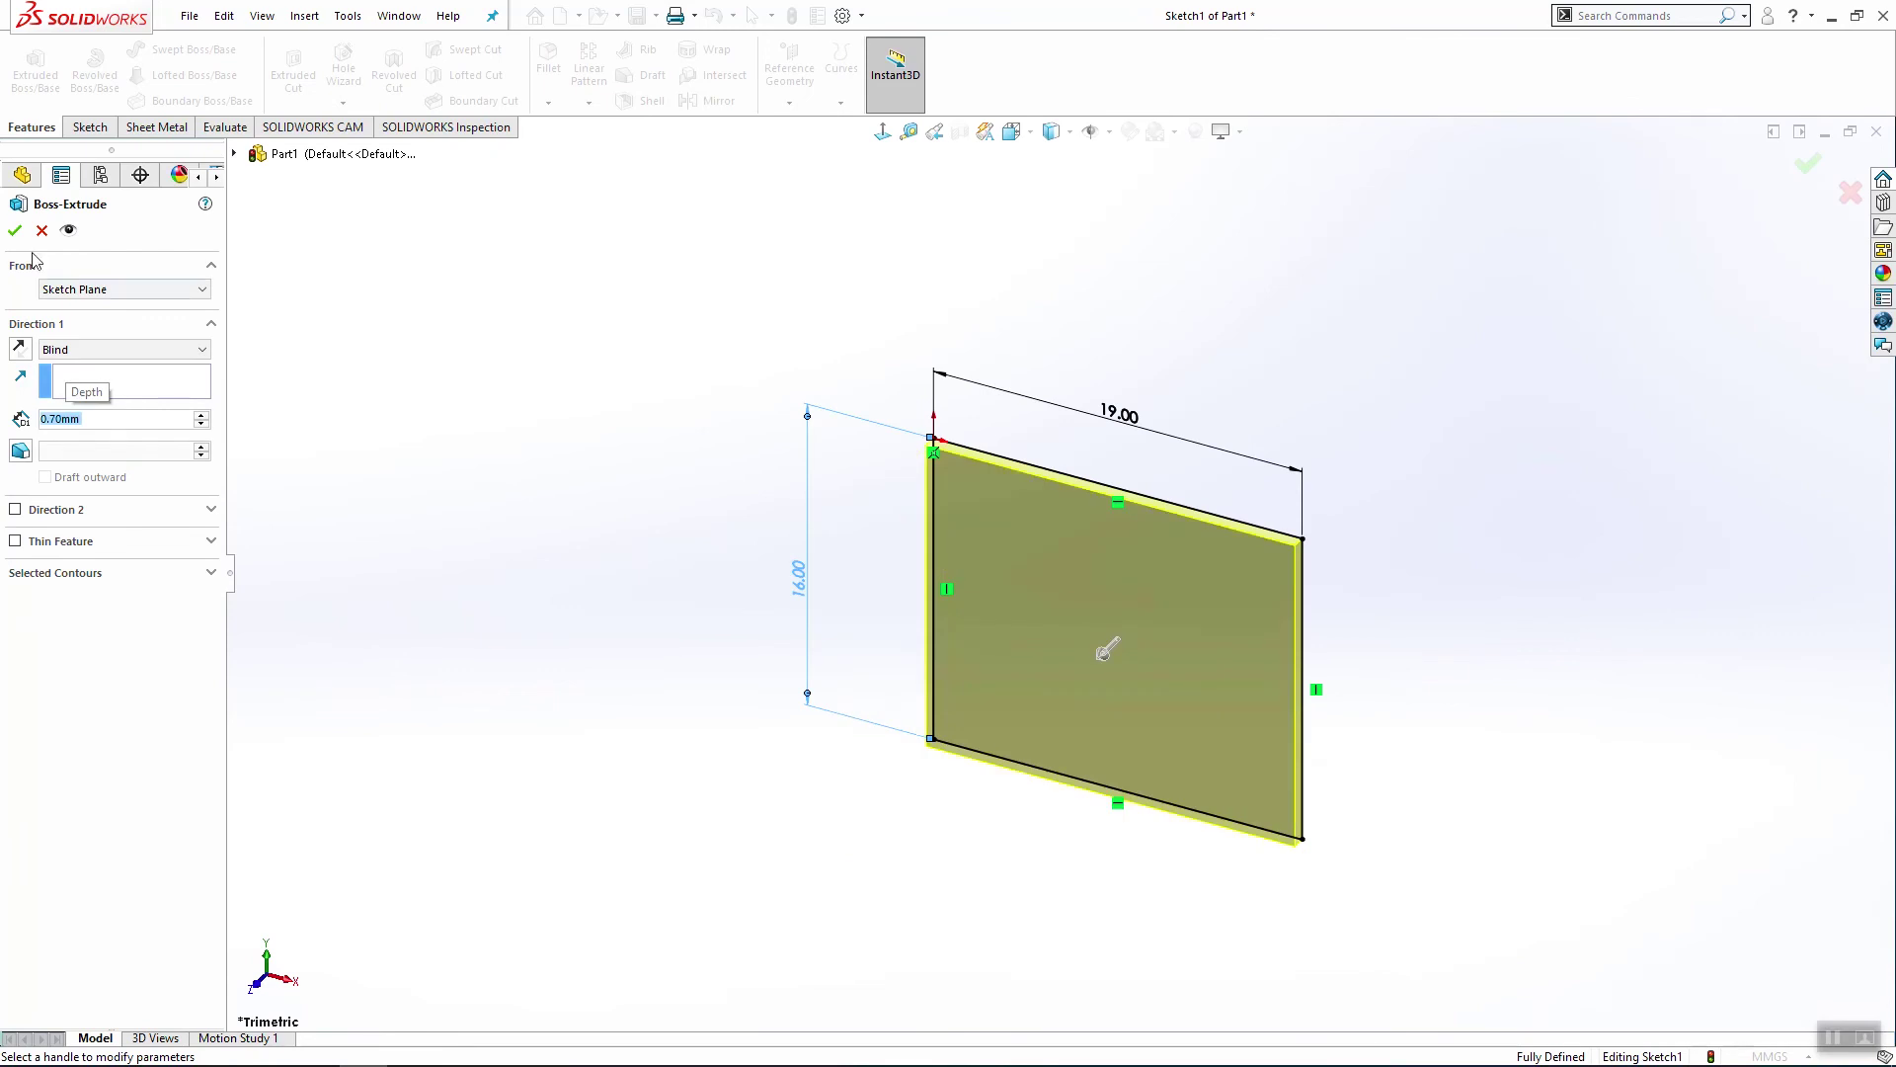
{"action": "left_click", "coordinate": [15, 231]}
{"action": "mouse_move", "coordinate": [1135, 692]}
{"action": "middle_mouse_down"}
{"action": "mouse_move", "coordinate": [1178, 746]}
{"action": "mouse_move", "coordinate": [1152, 761]}
{"action": "mouse_move", "coordinate": [1166, 850]}
{"action": "mouse_move", "coordinate": [1063, 935]}
{"action": "mouse_move", "coordinate": [1109, 263]}
{"action": "mouse_move", "coordinate": [1202, 648]}
{"action": "mouse_move", "coordinate": [1198, 509]}
{"action": "mouse_move", "coordinate": [1135, 665]}
{"action": "middle_mouse_up"}
Step: Sketch on the plate face, drawing the outline's left side, bottom segment and first slope
{"action": "left_click", "coordinate": [1119, 654]}
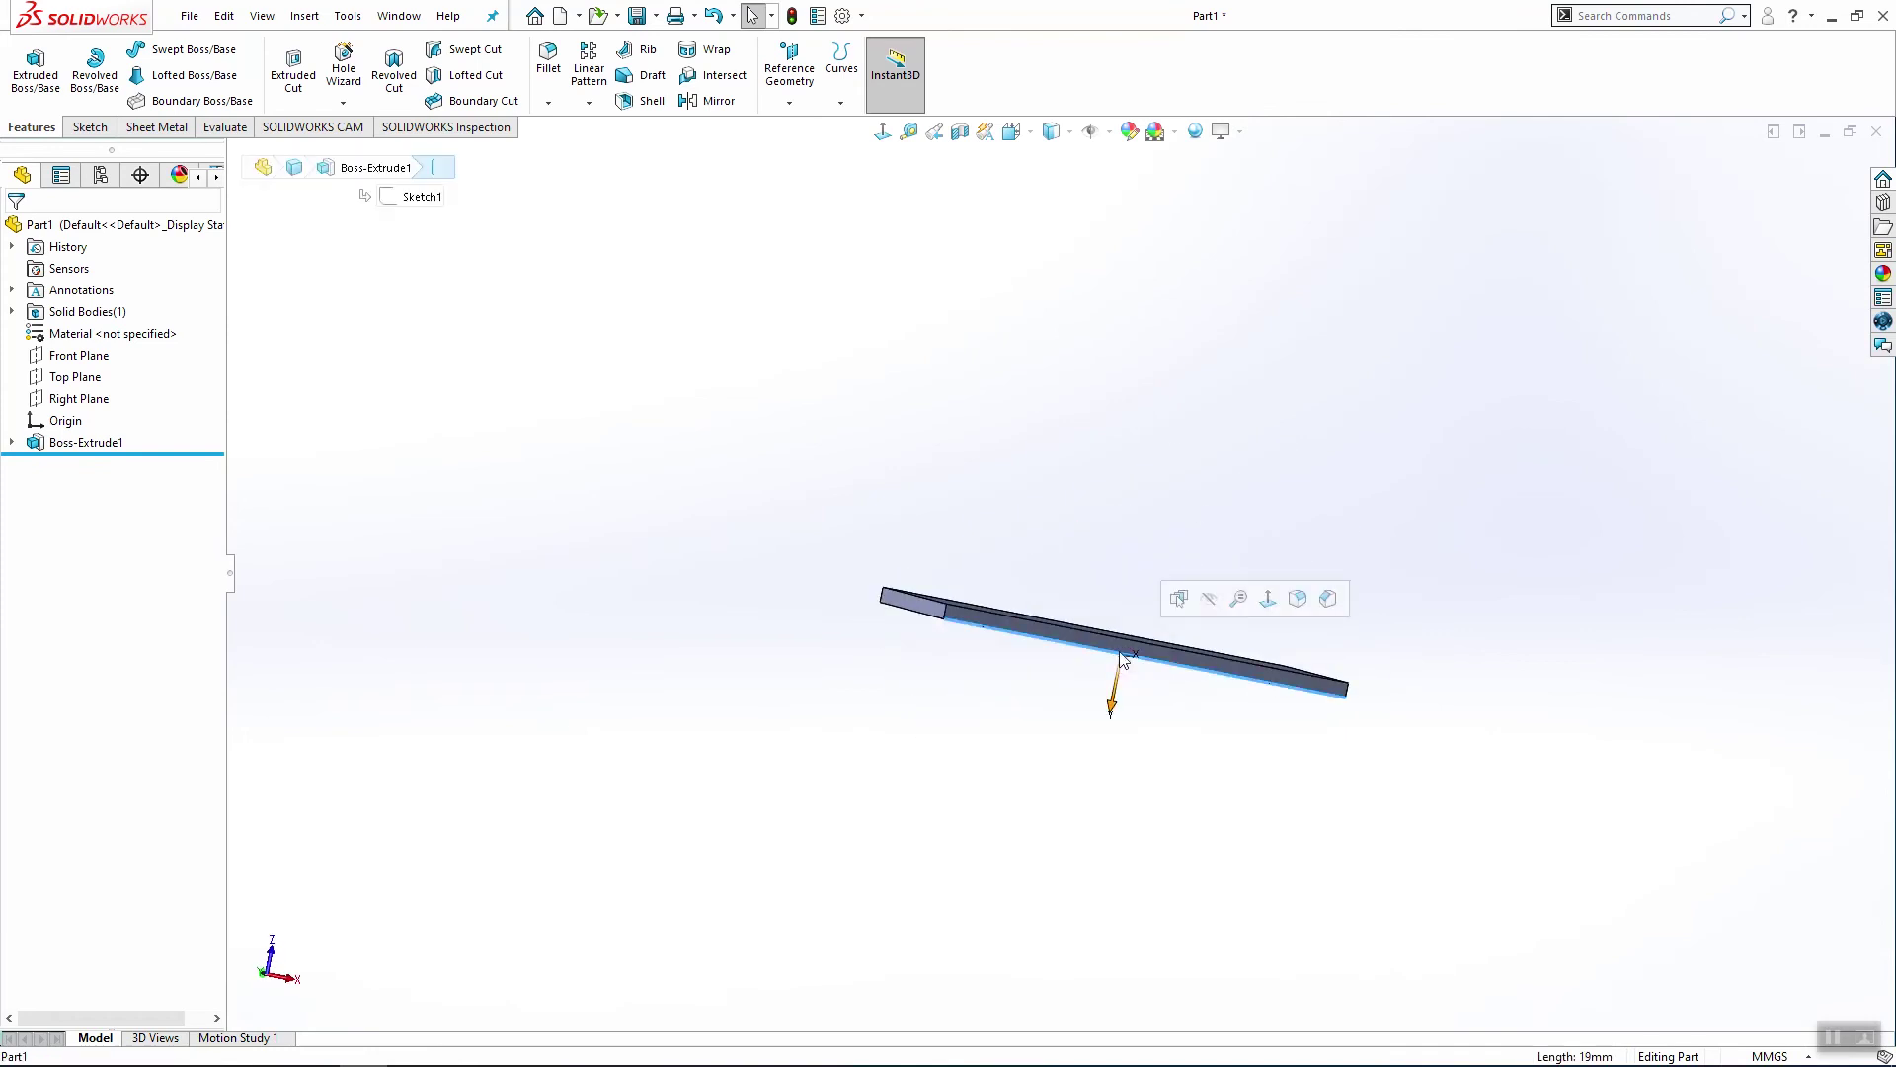
{"action": "left_click", "coordinate": [1062, 613]}
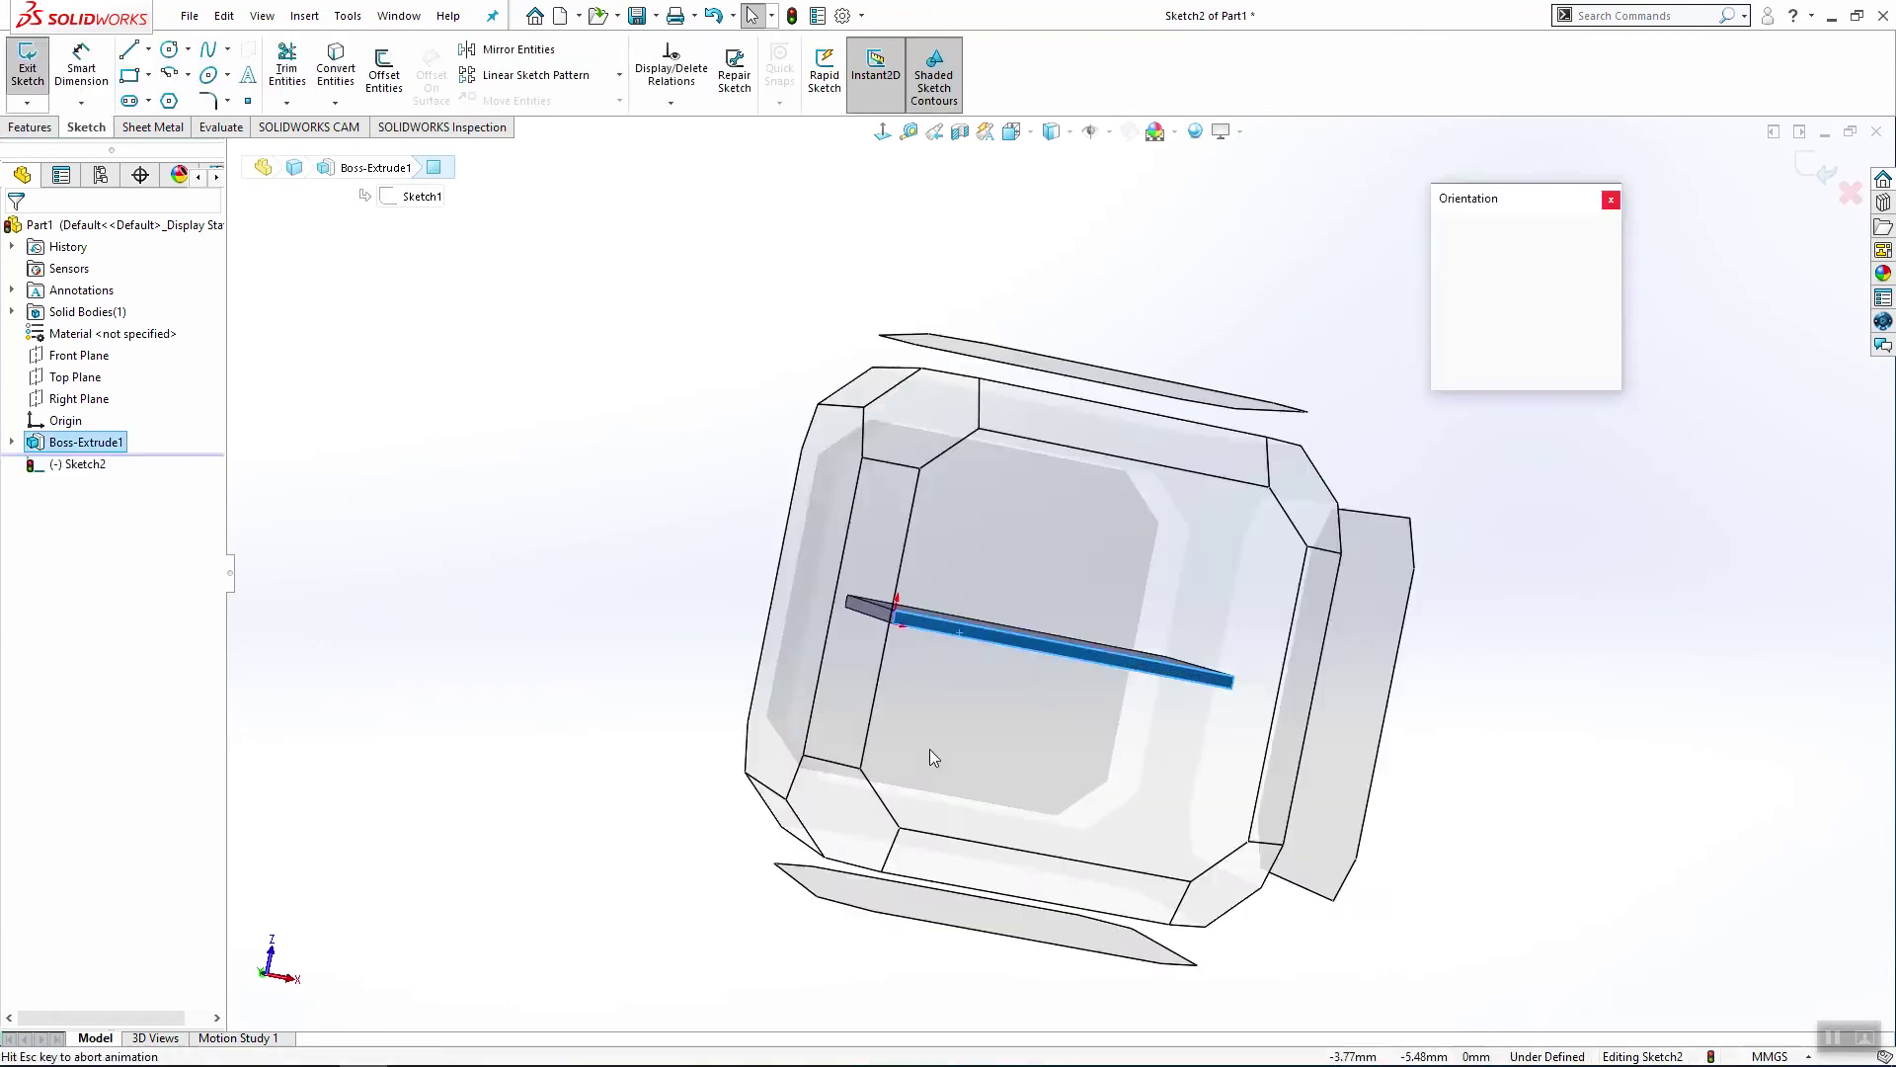
{"action": "left_click", "coordinate": [129, 57]}
{"action": "scroll", "coordinate": [1055, 573], "scroll_direction": "down", "scroll_amount": 4}
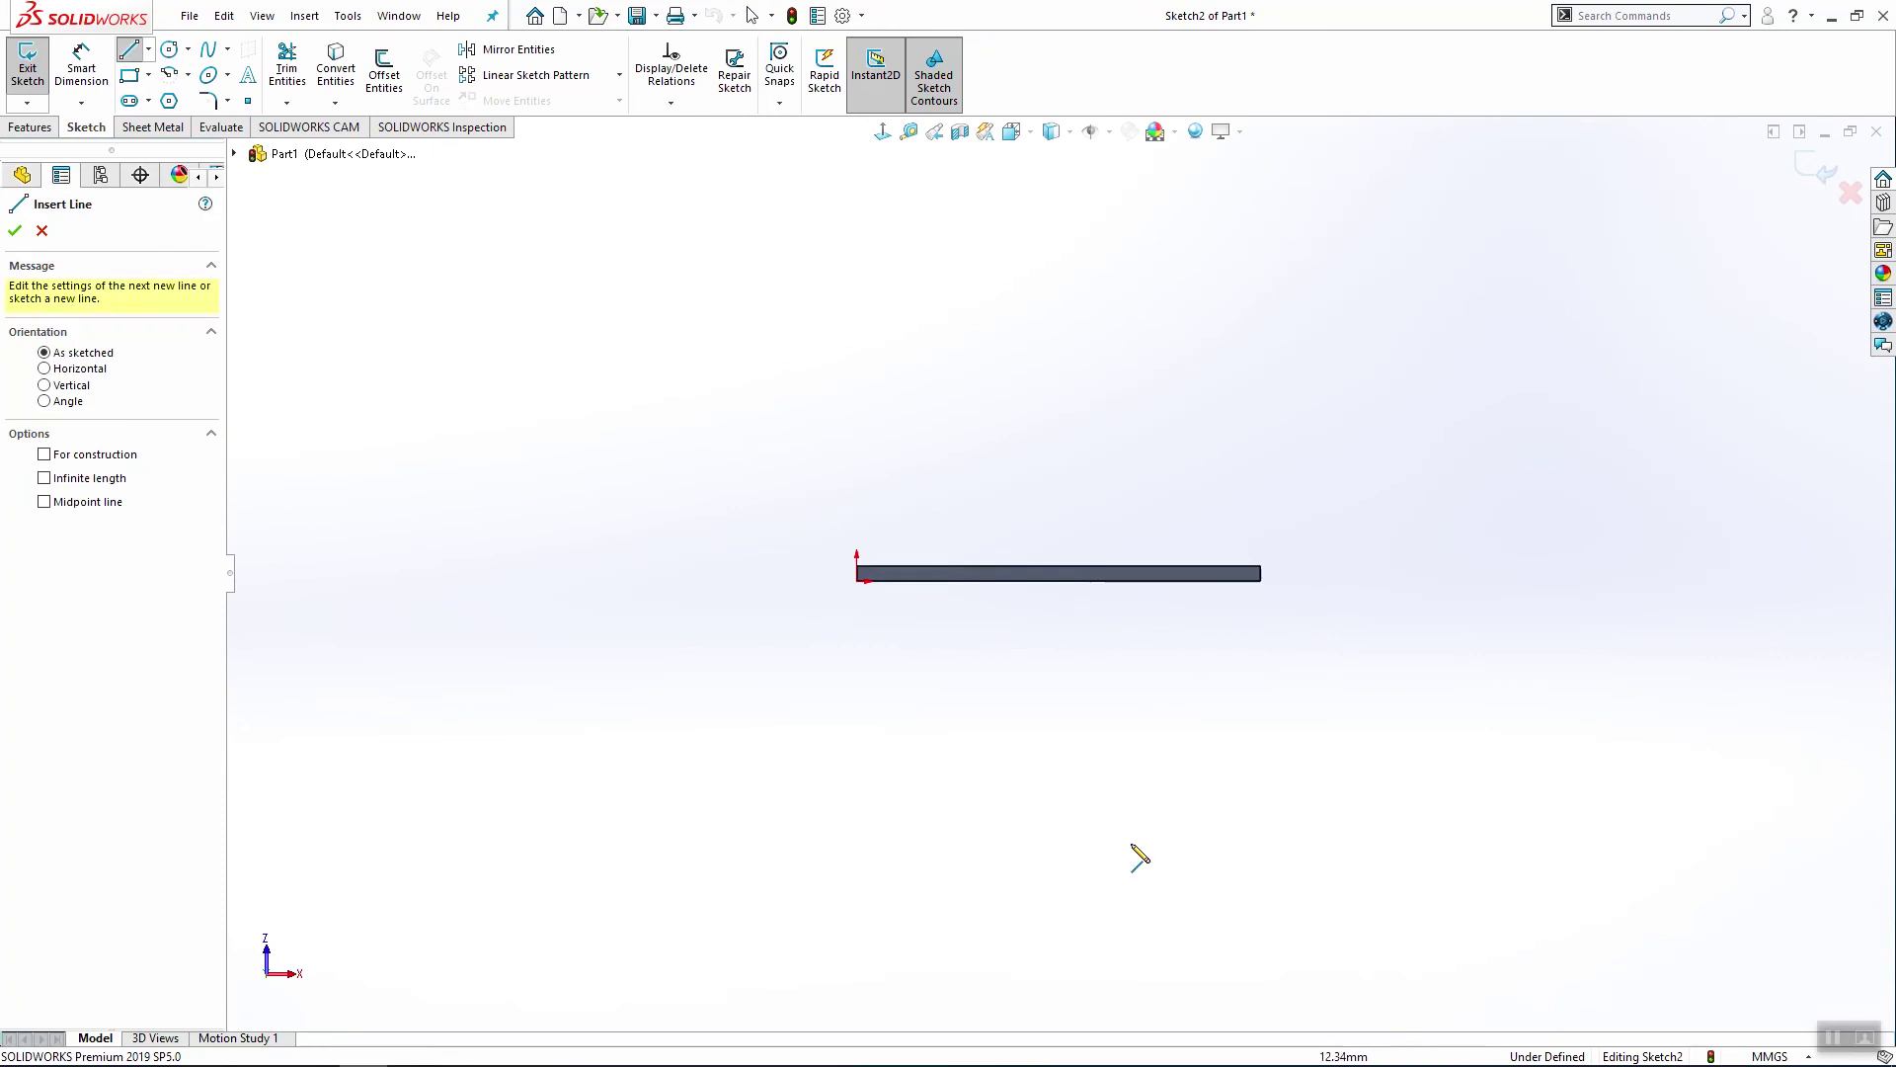
{"action": "scroll", "coordinate": [1131, 850], "scroll_direction": "up", "scroll_amount": 4}
{"action": "scroll", "coordinate": [1068, 606], "scroll_direction": "down", "scroll_amount": 1}
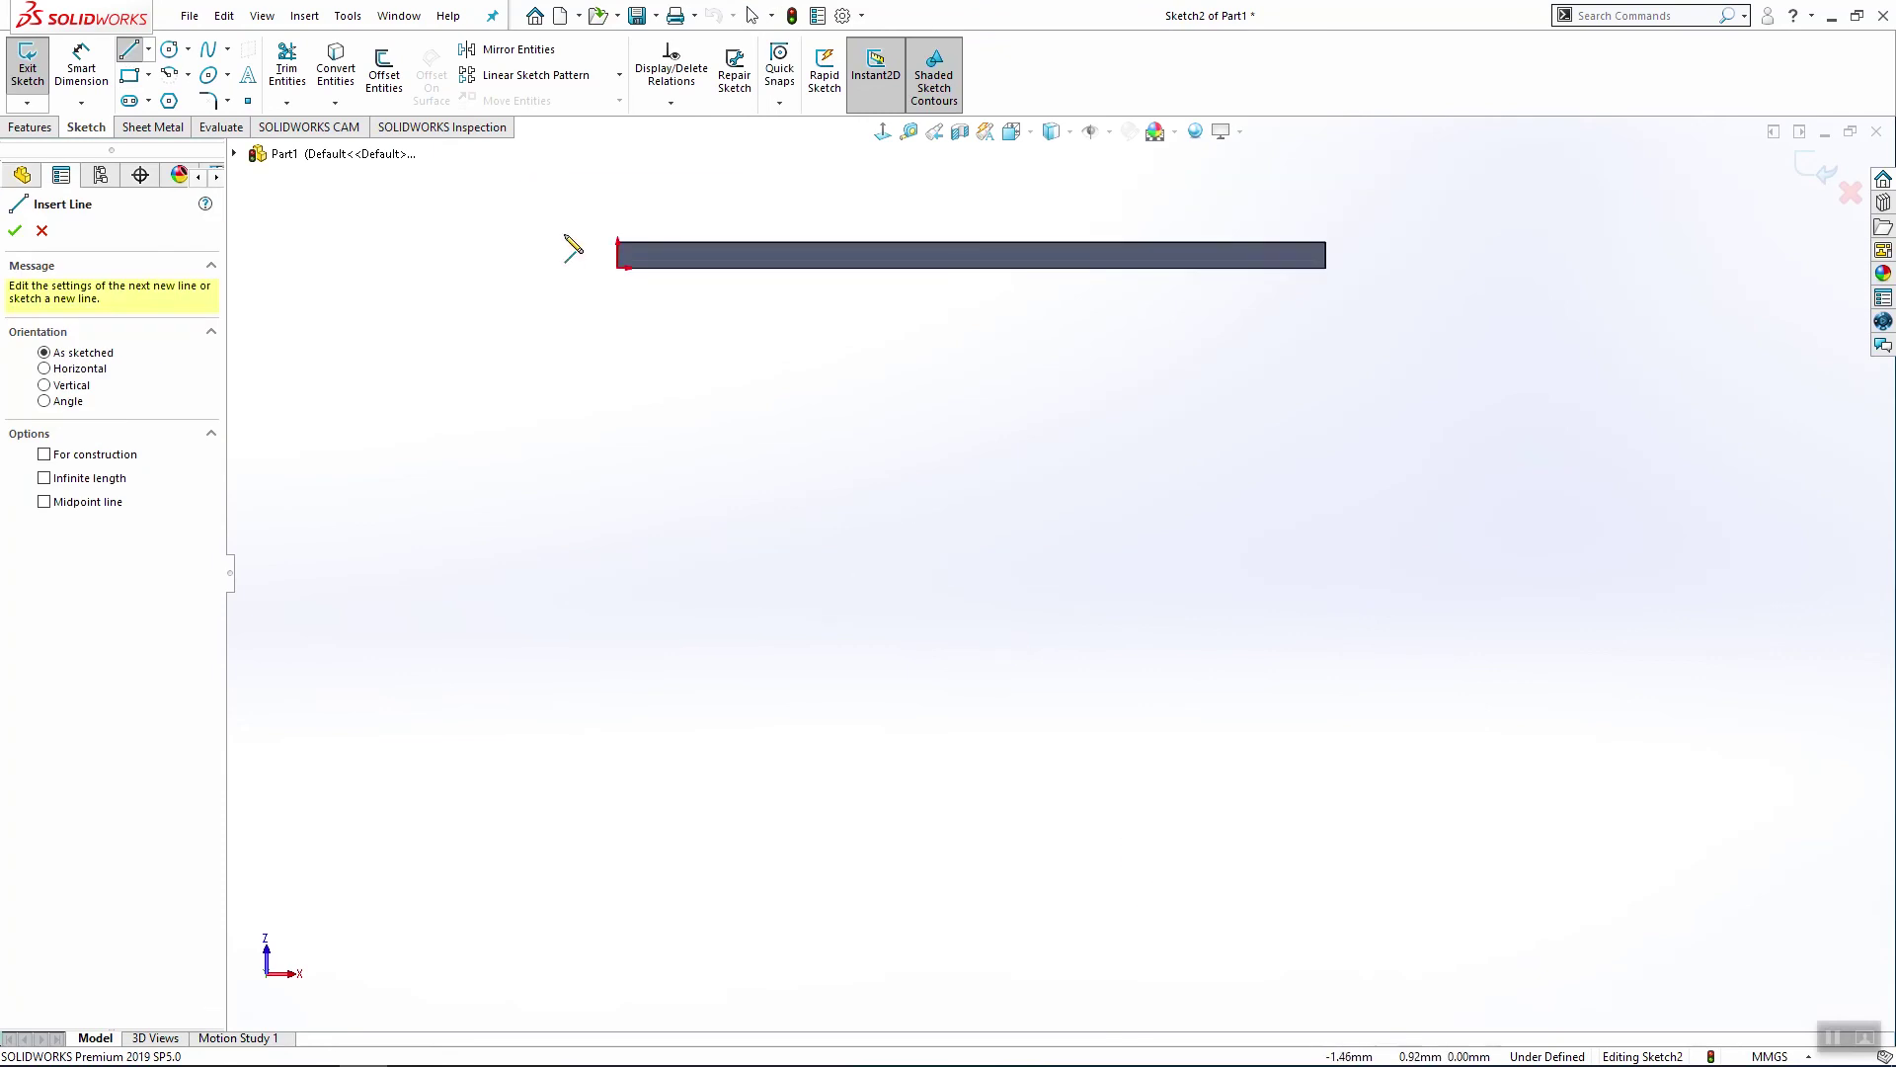
{"action": "left_click", "coordinate": [617, 243]}
{"action": "left_click", "coordinate": [618, 684]}
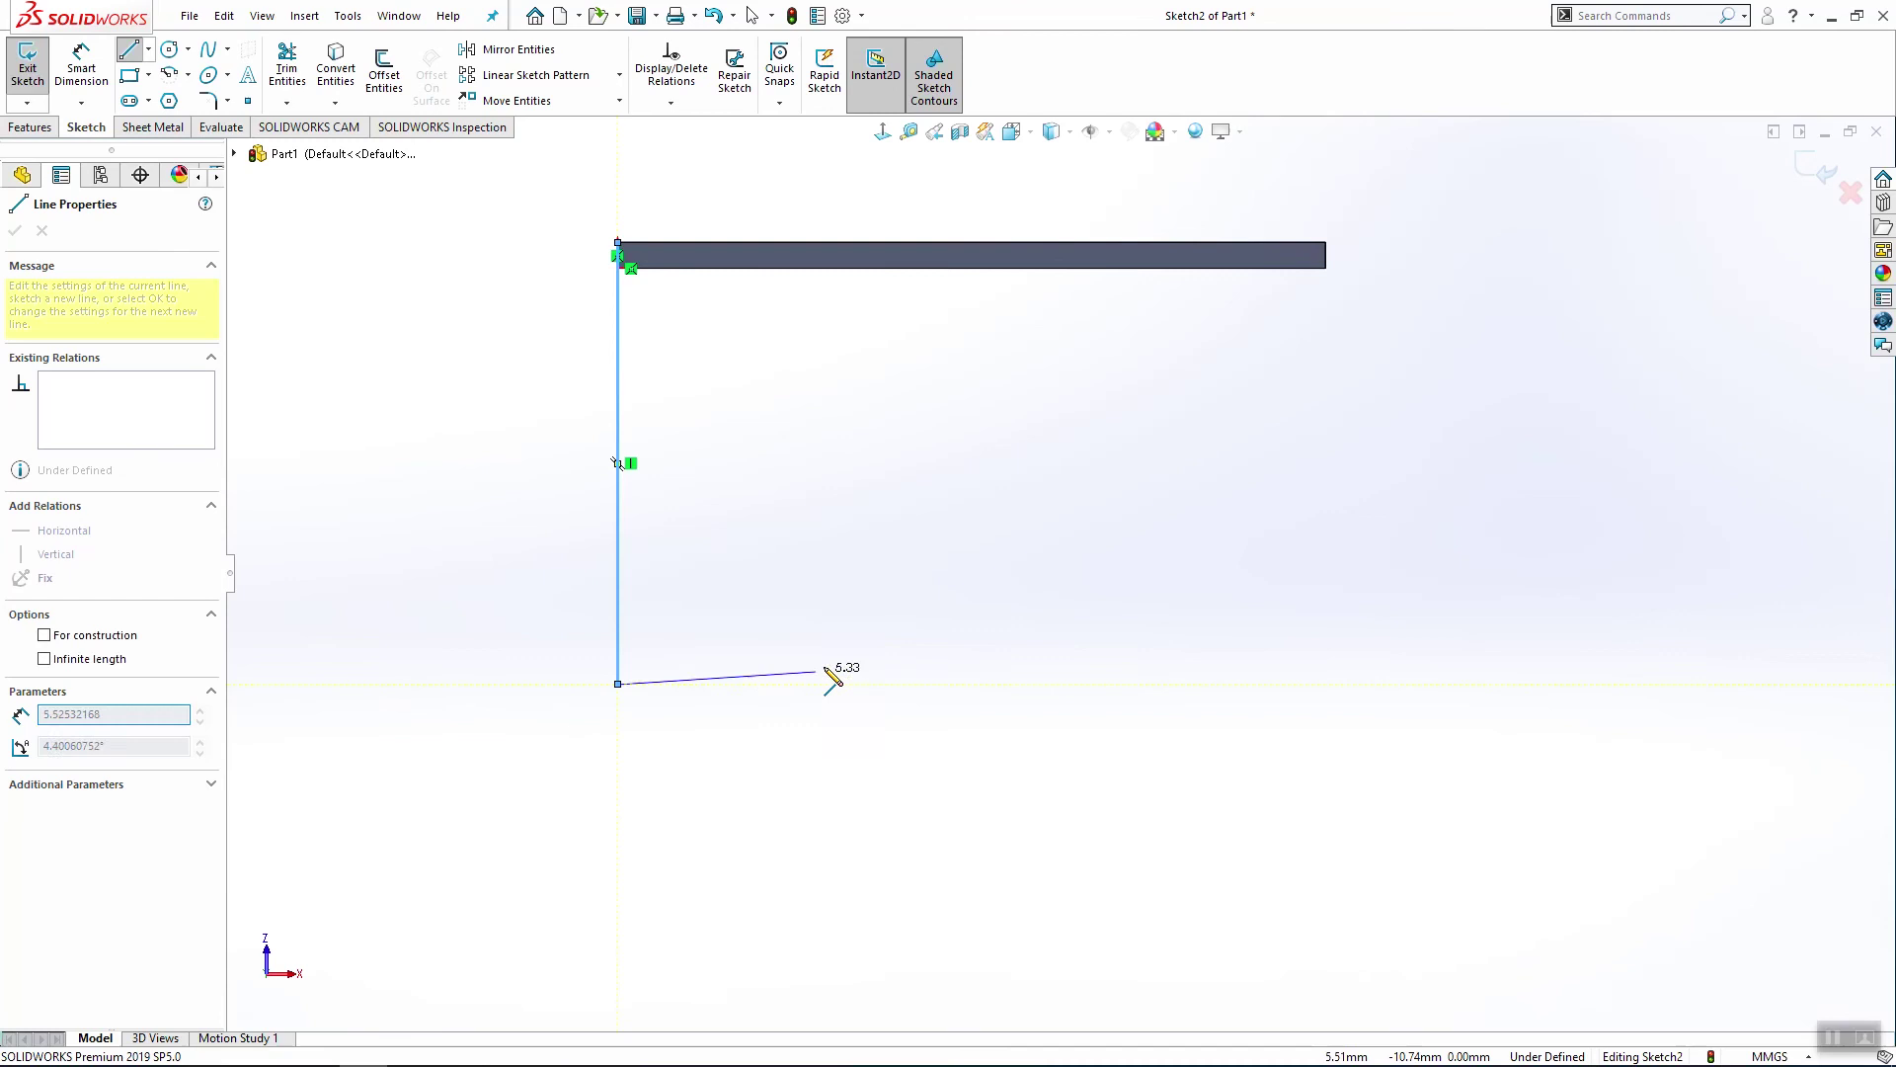
{"action": "left_click", "coordinate": [762, 683]}
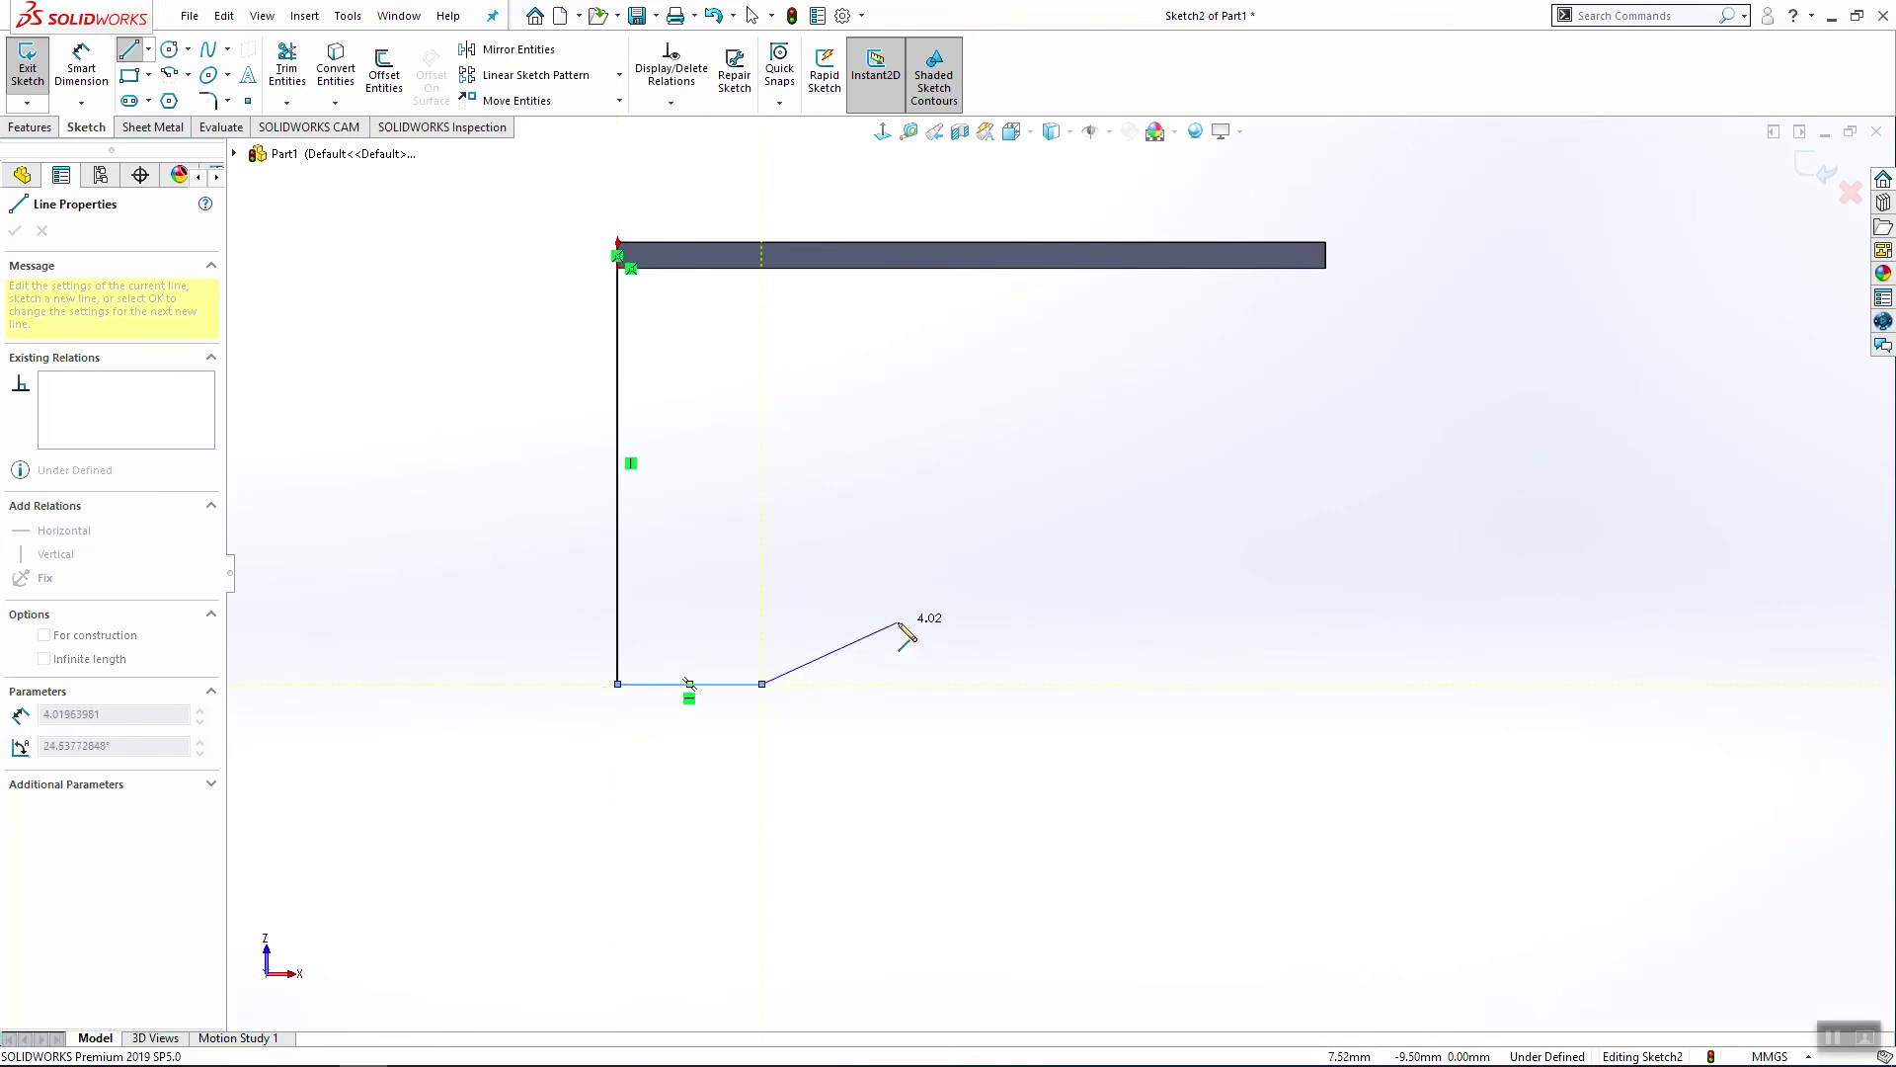
{"action": "left_click", "coordinate": [898, 622]}
Step: Finish the stepped outline at the right corner, make it collinear with the plate edge, exit
{"action": "left_click", "coordinate": [1100, 622]}
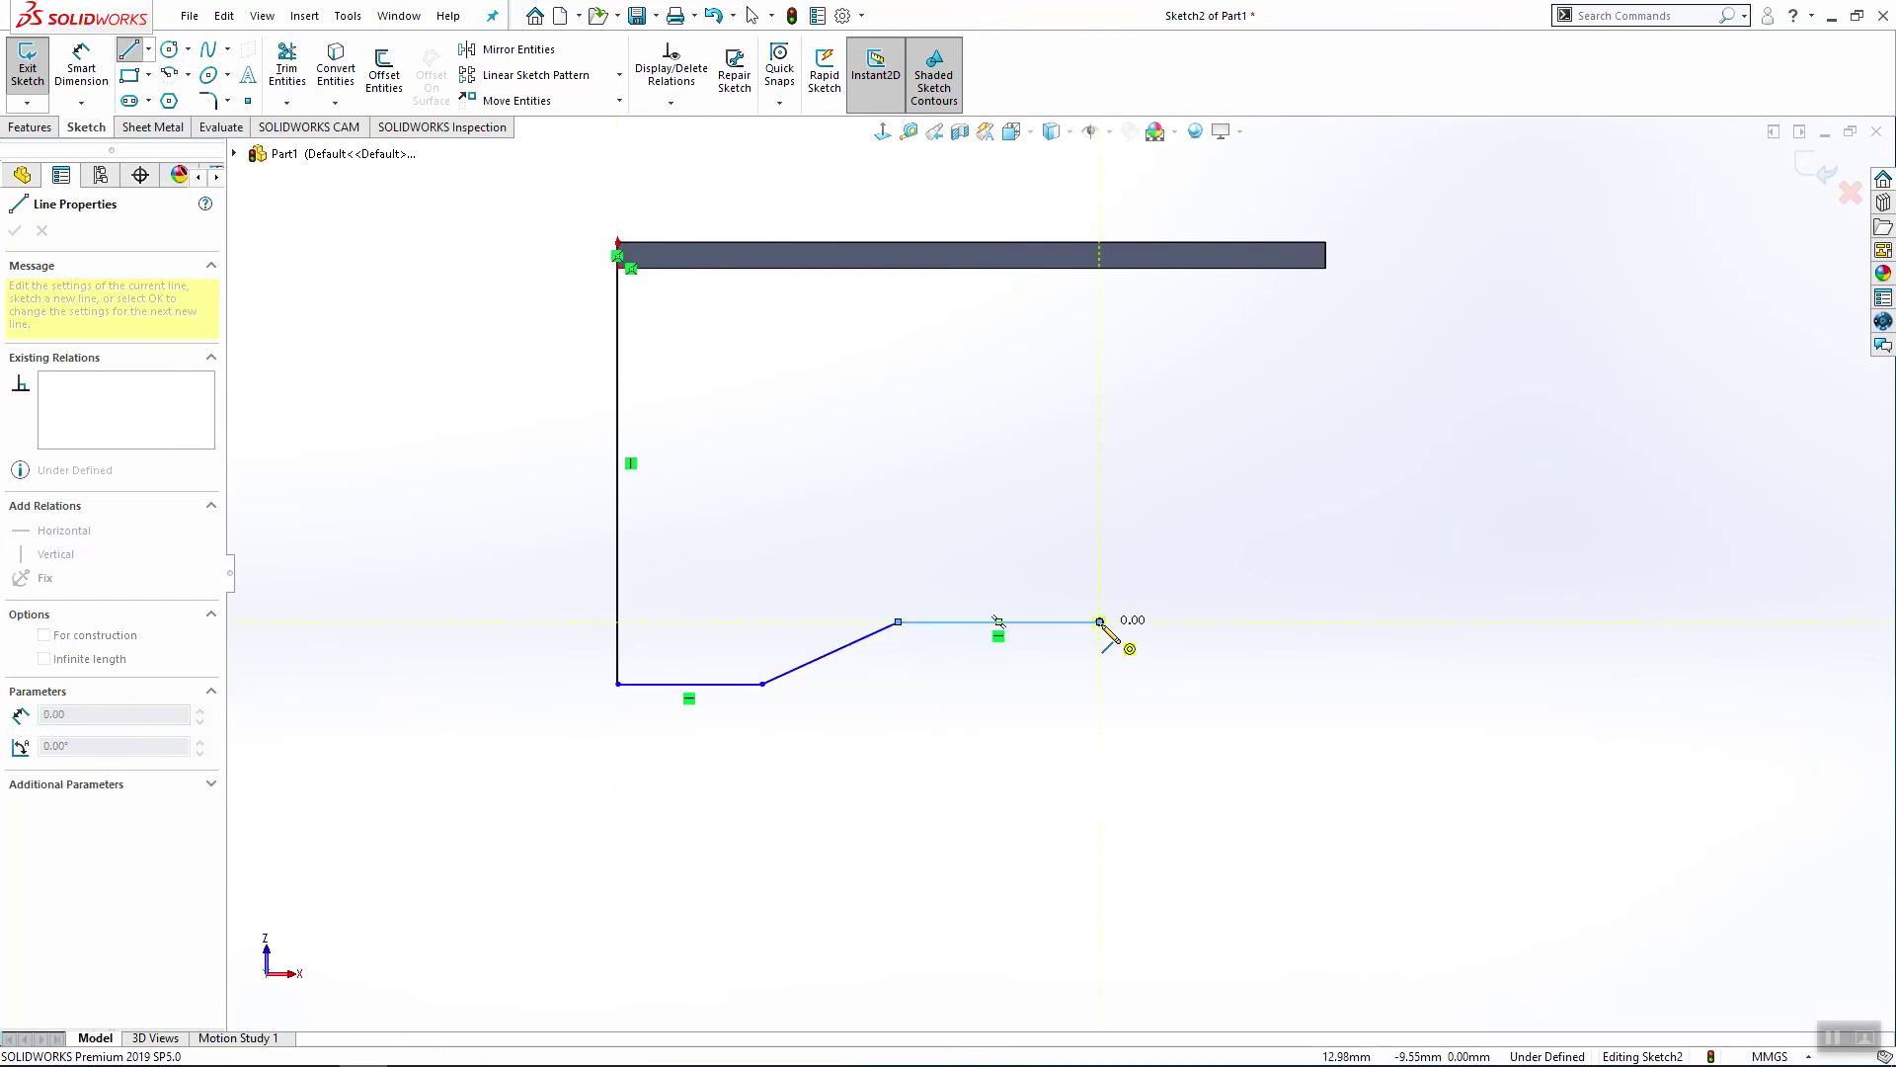
{"action": "left_click", "coordinate": [1161, 642]}
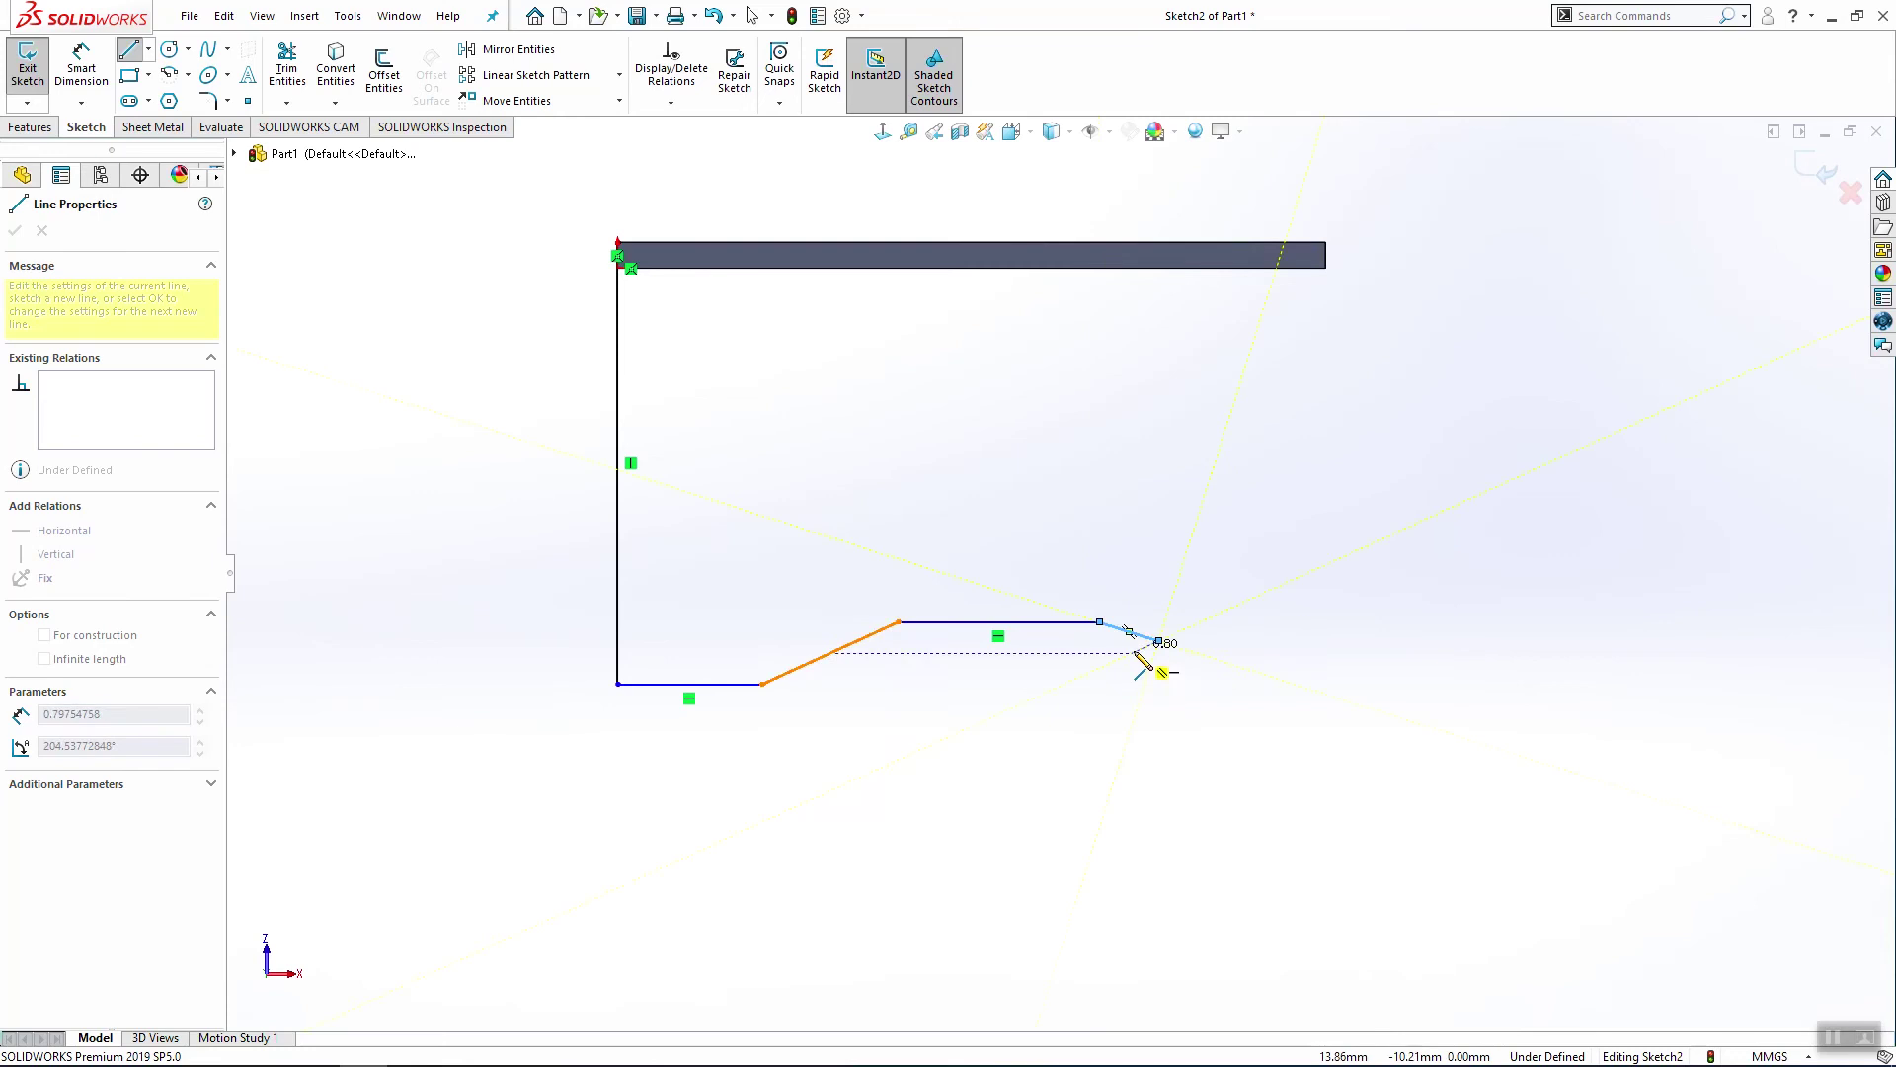
{"action": "left_click", "coordinate": [1116, 641]}
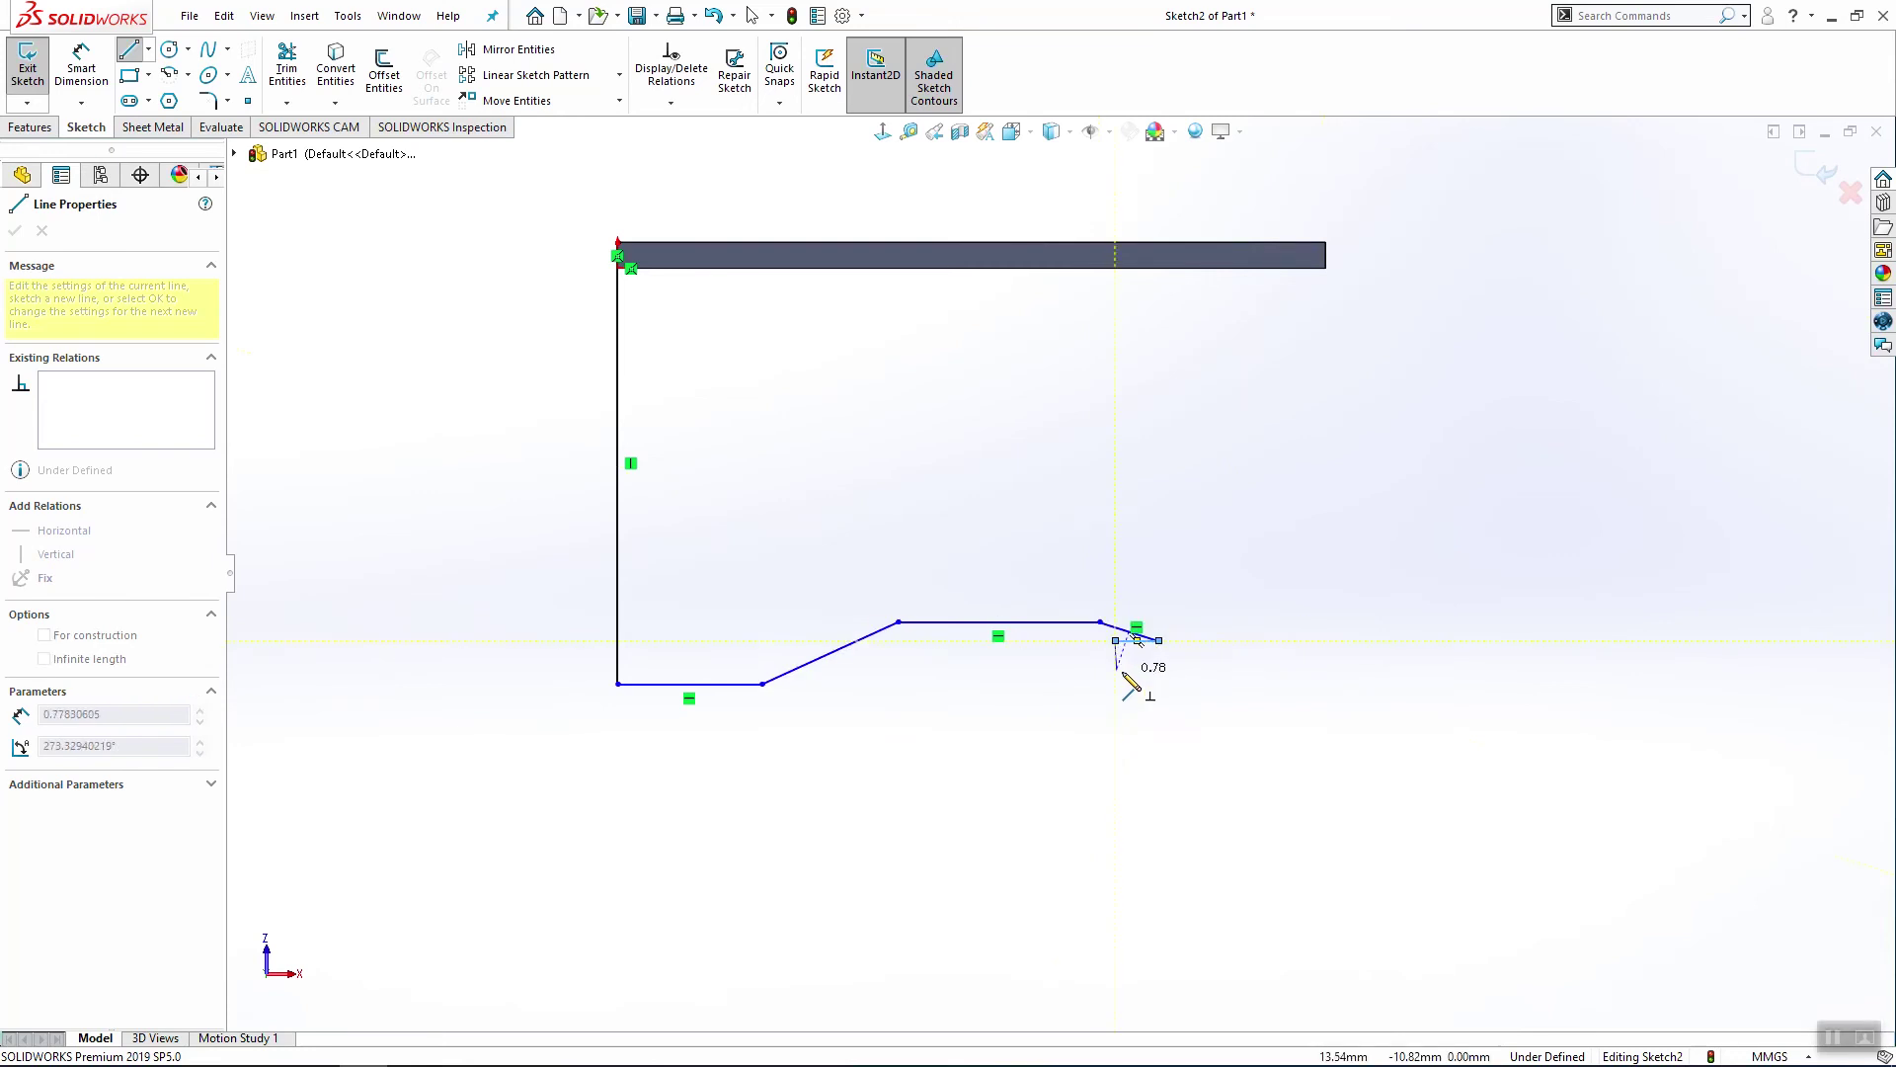
{"action": "left_click", "coordinate": [1116, 653]}
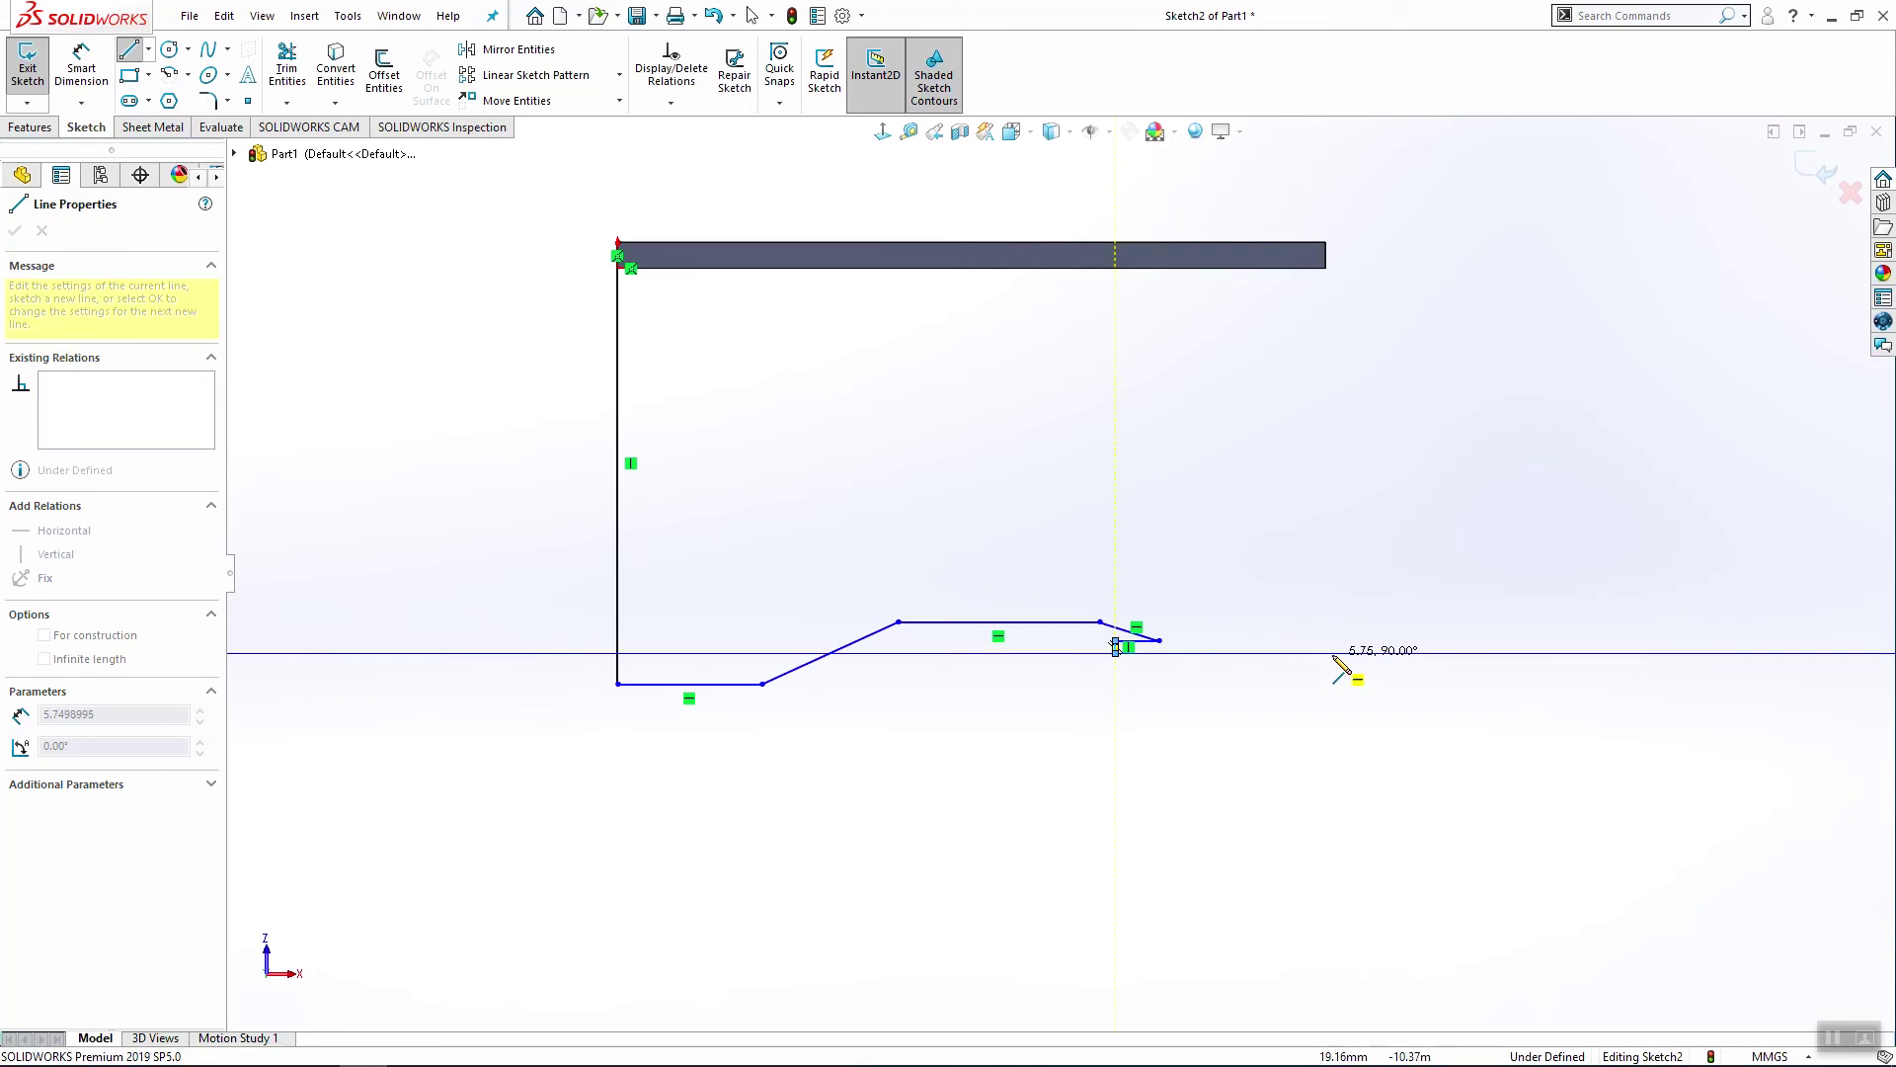
{"action": "left_click", "coordinate": [1342, 653]}
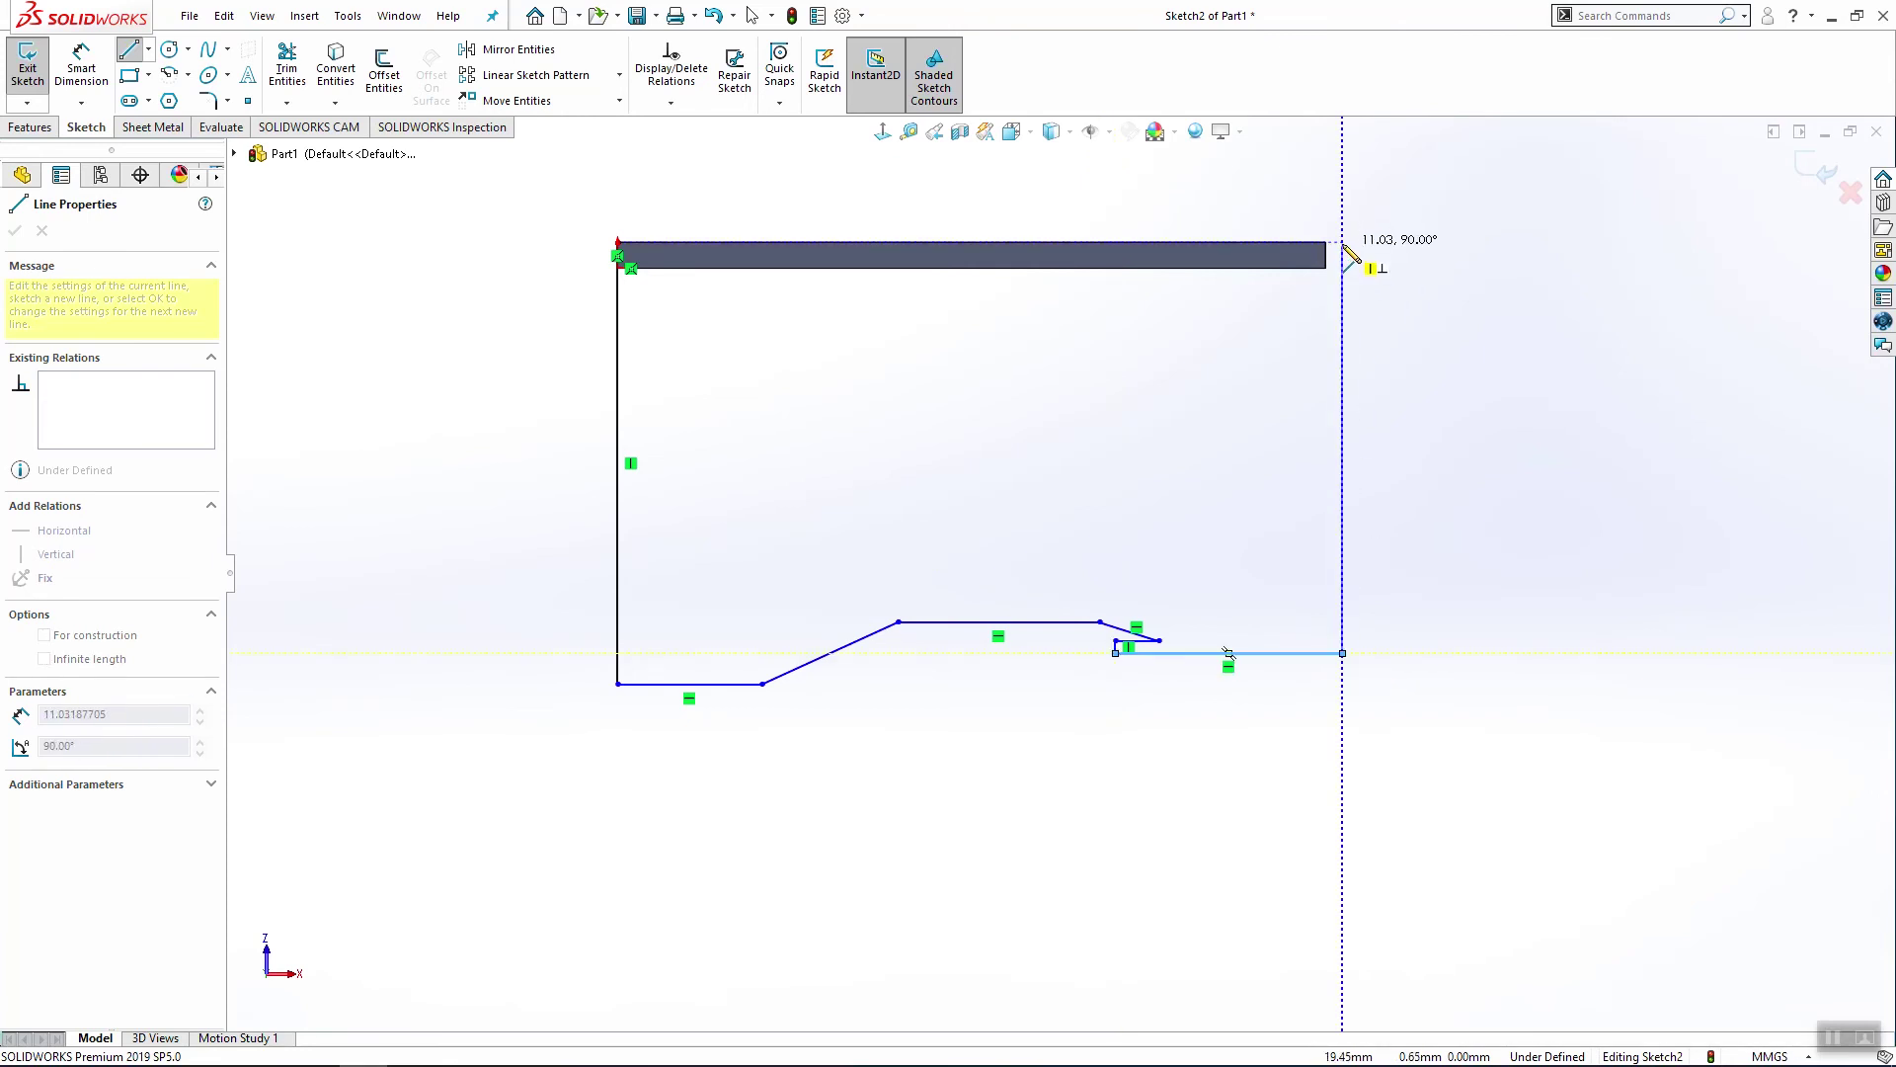
{"action": "left_click", "coordinate": [1342, 243]}
{"action": "key", "text": "Escape"}
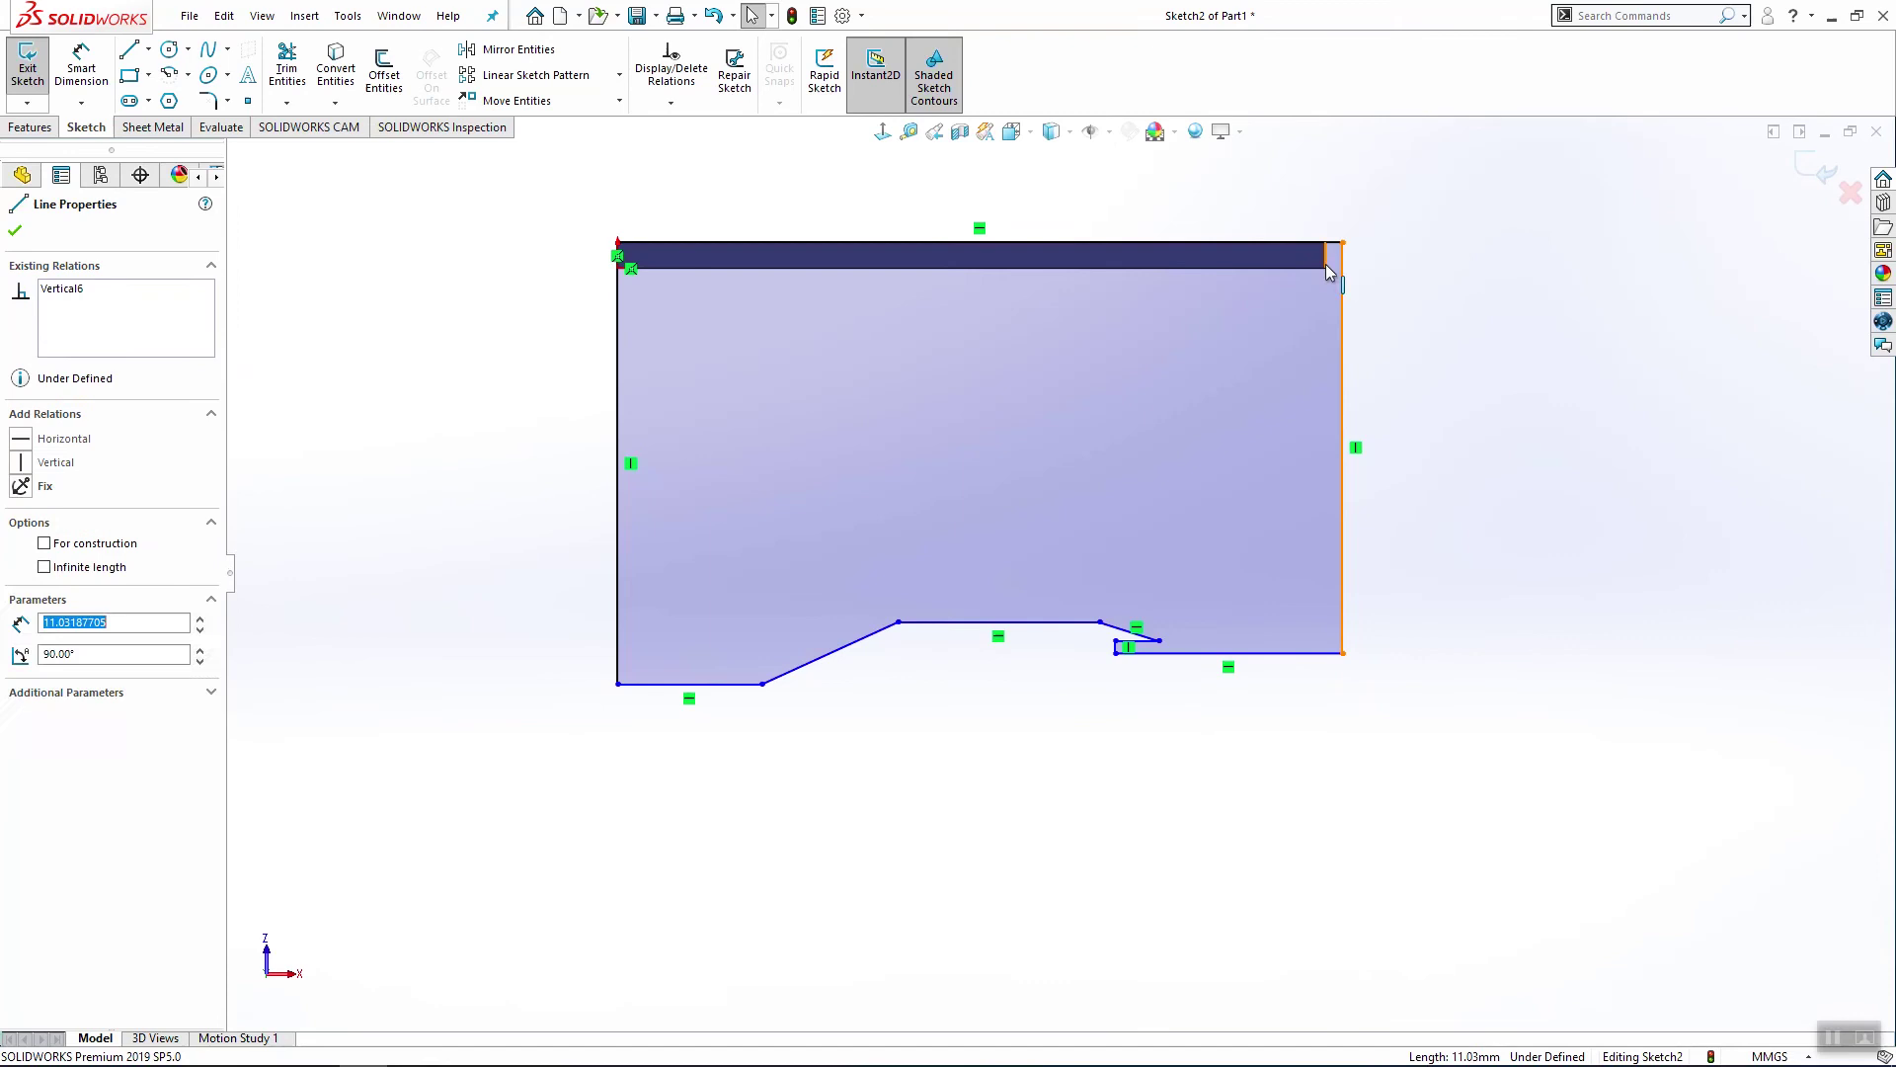
{"action": "left_click", "coordinate": [1323, 255], "text": "ctrl"}
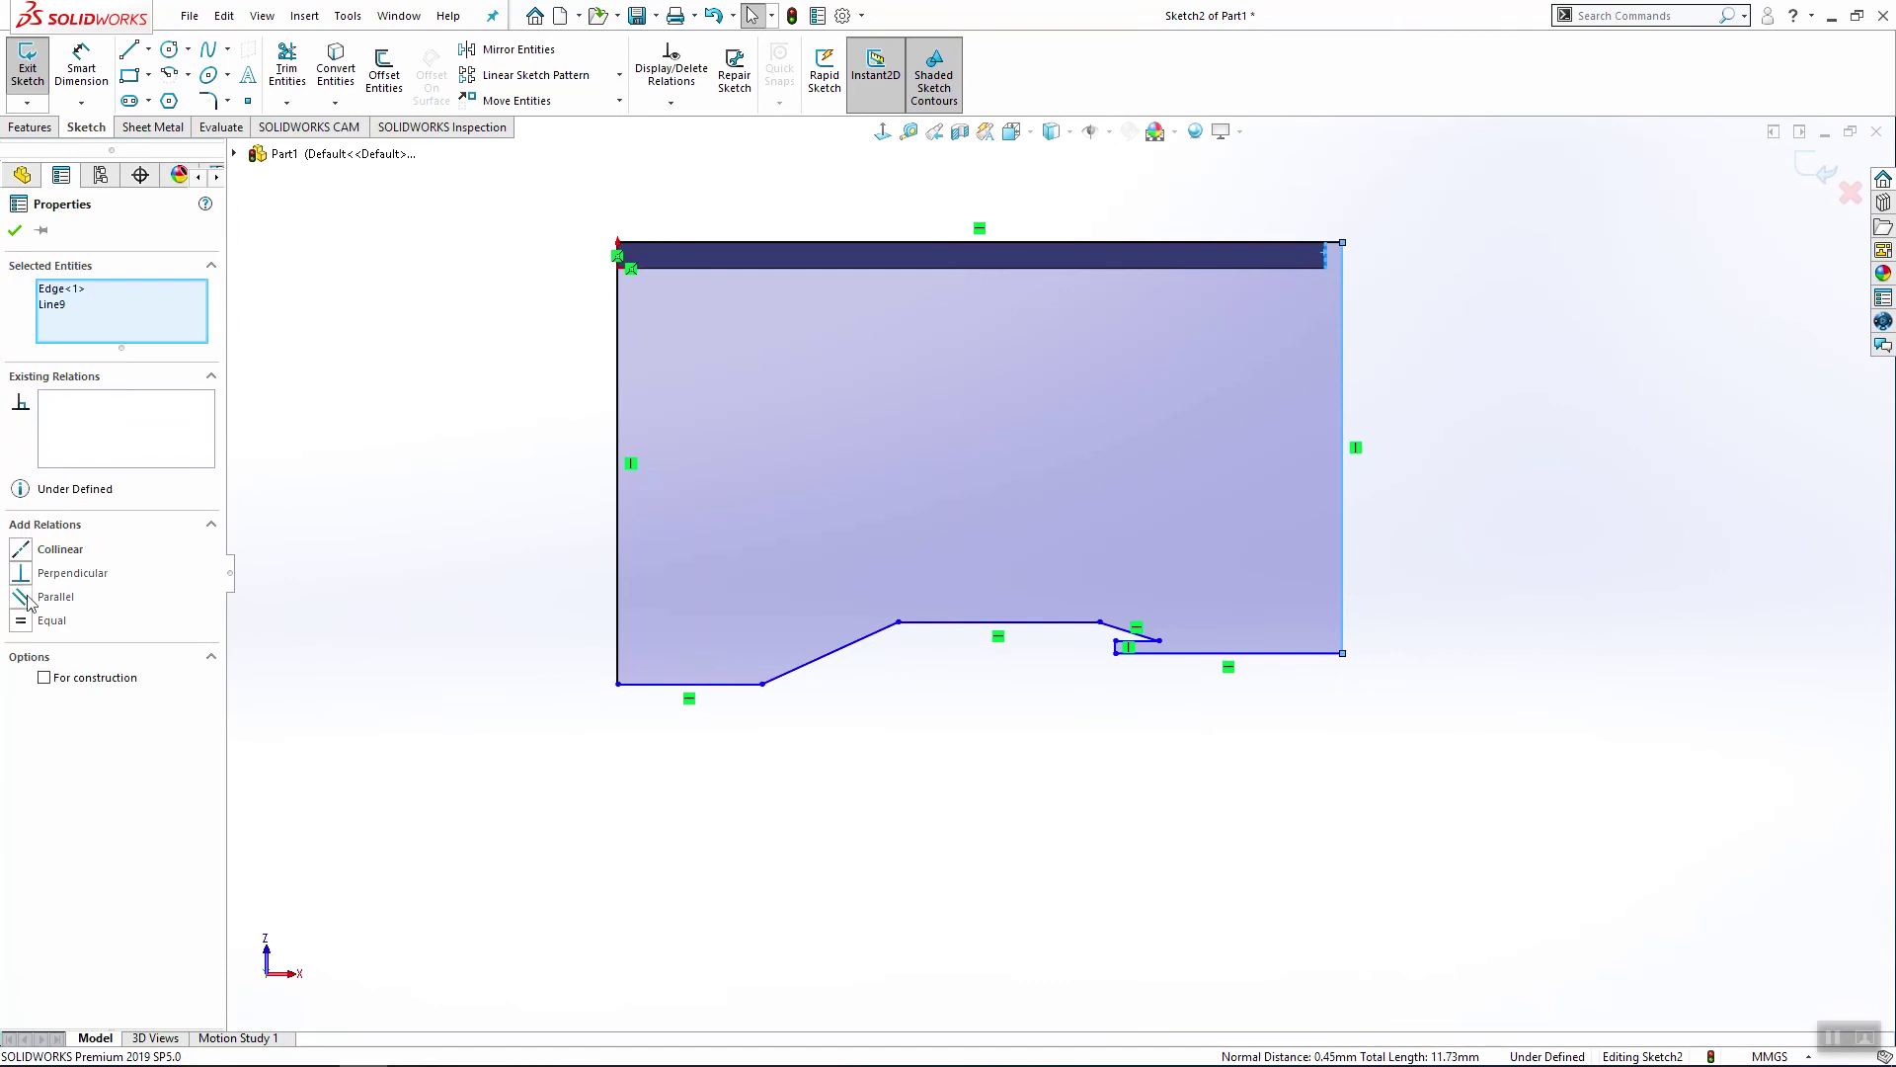
{"action": "left_click", "coordinate": [21, 549]}
{"action": "key", "text": "ctrl+b"}
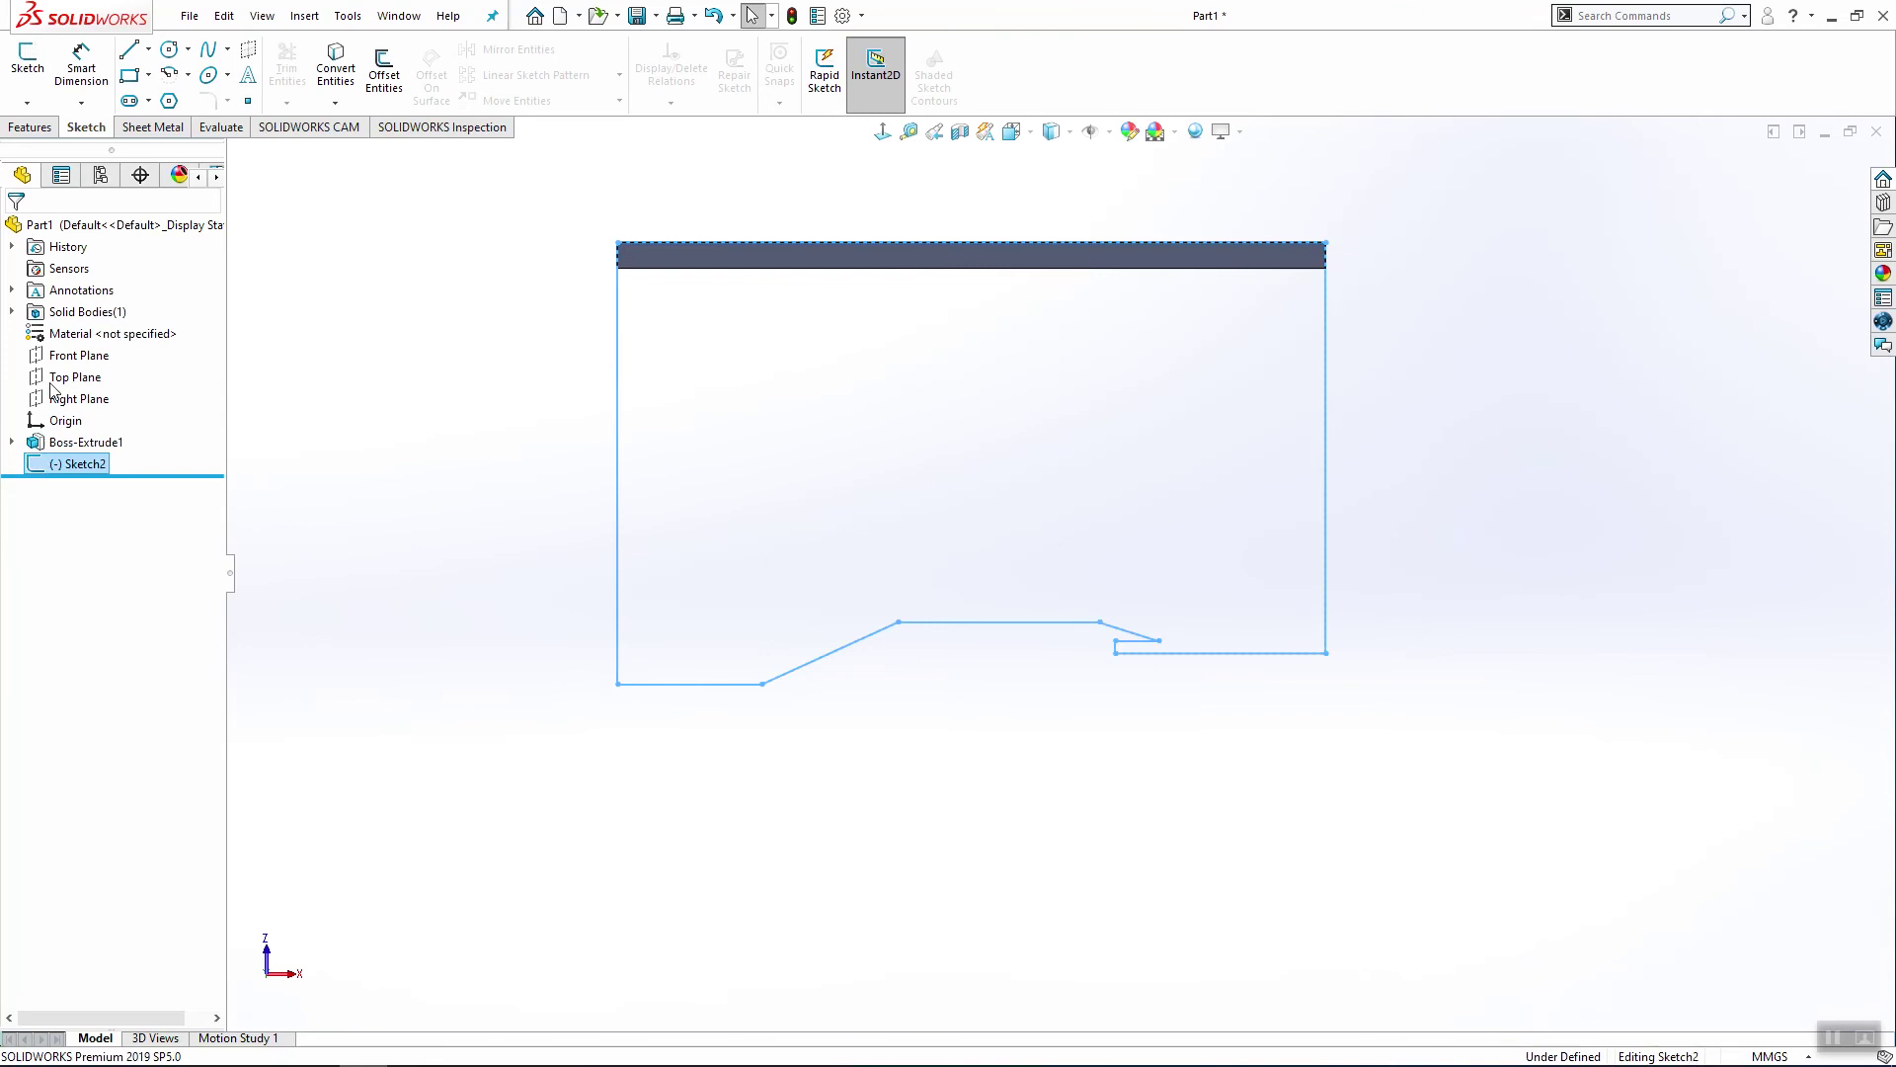
Step: Reopen the outline sketch and dimension its left side at 16 mm
{"action": "left_click", "coordinate": [51, 423]}
{"action": "key", "text": "m"}
{"action": "key", "text": "Escape"}
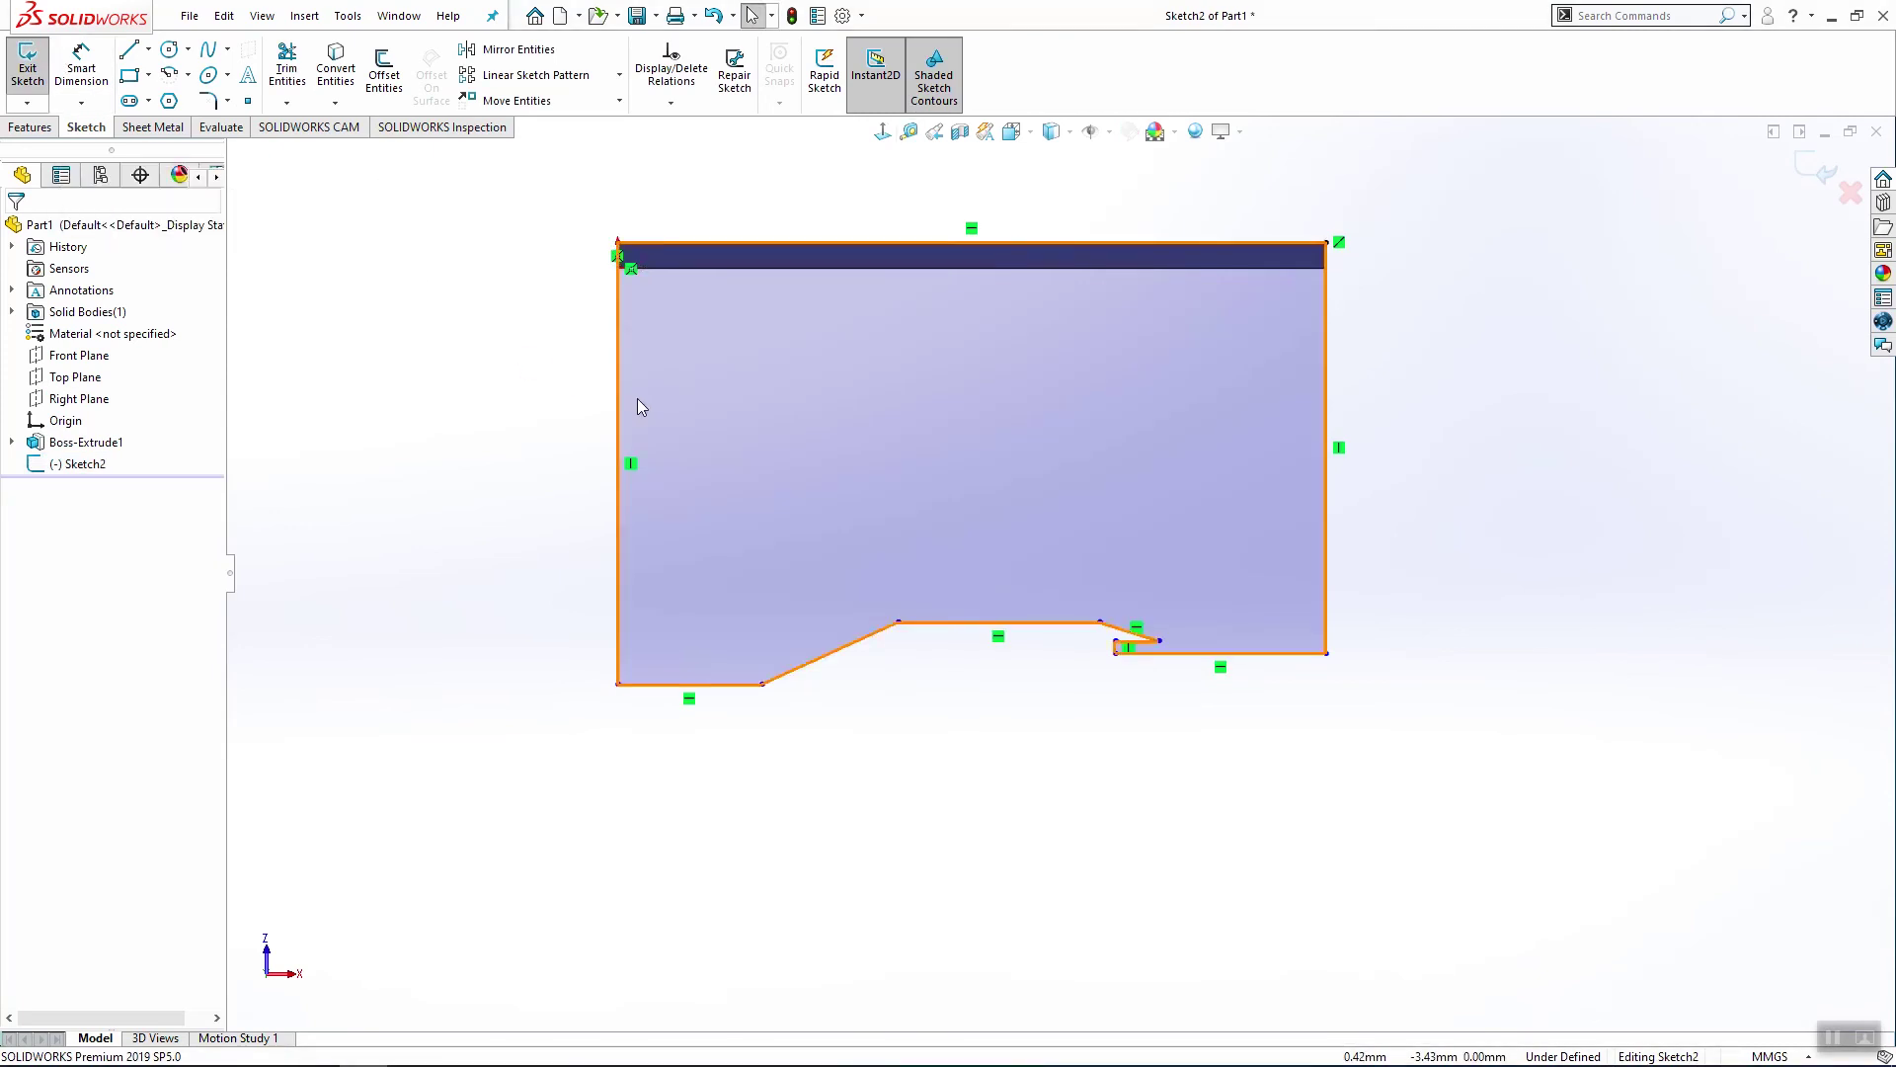
{"action": "key", "text": "d"}
{"action": "left_click", "coordinate": [617, 405]}
{"action": "left_click", "coordinate": [546, 460]}
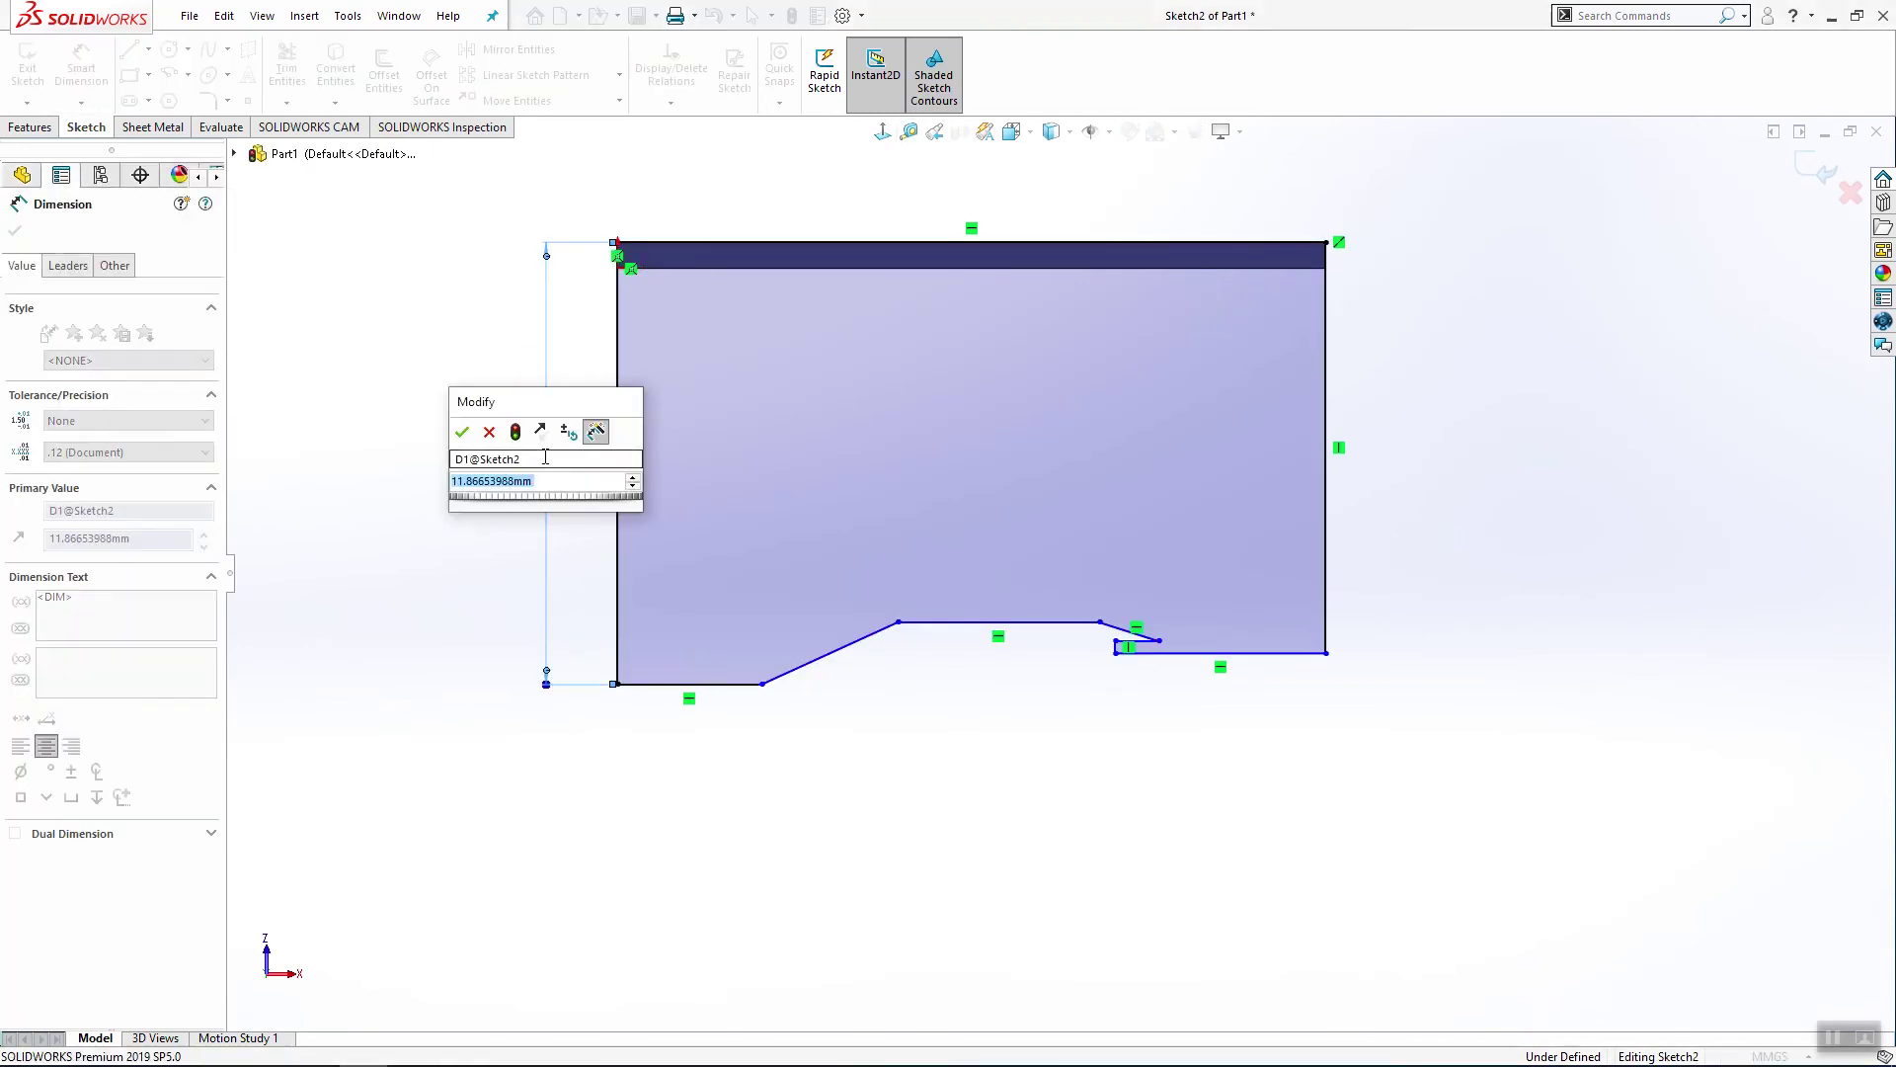
{"action": "type", "text": "16"}
{"action": "key", "text": "Return"}
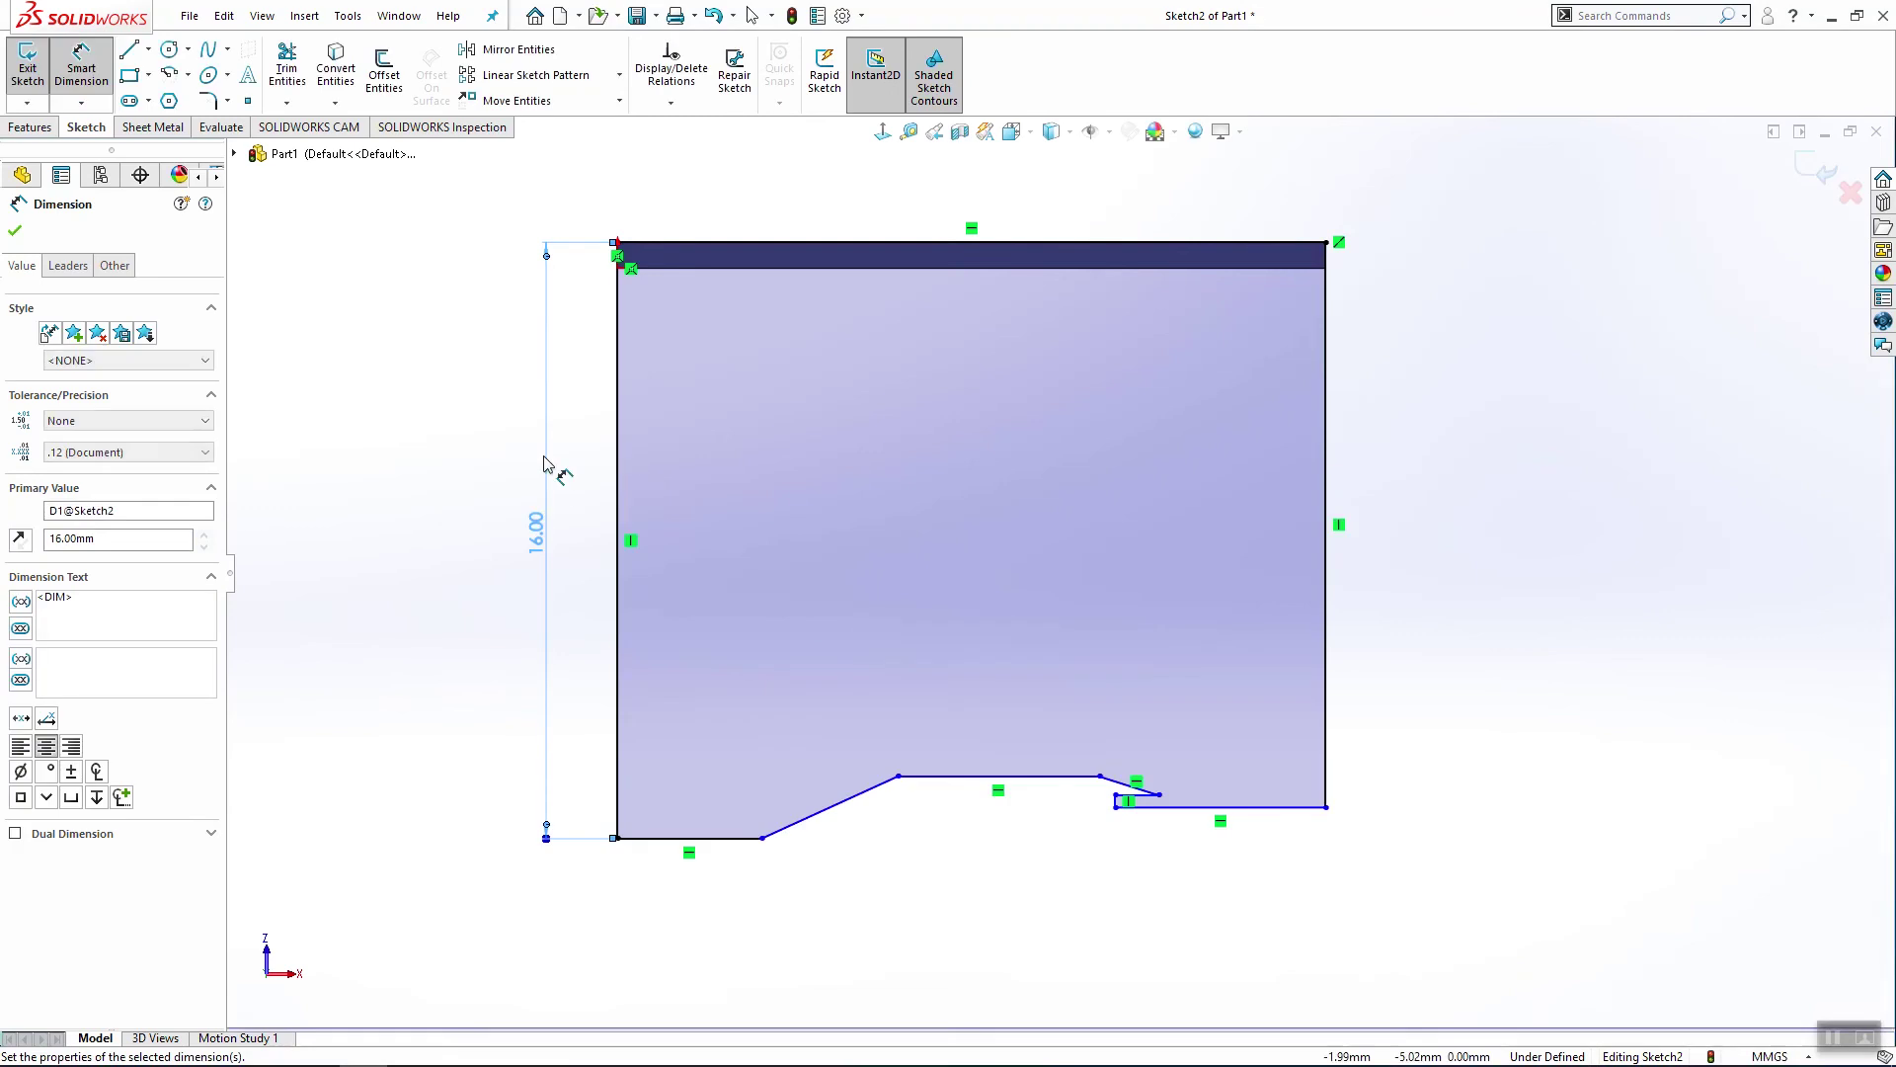
Step: Dimension the right side at 14.1 mm and drag the middle step upward
{"action": "left_click", "coordinate": [1329, 432]}
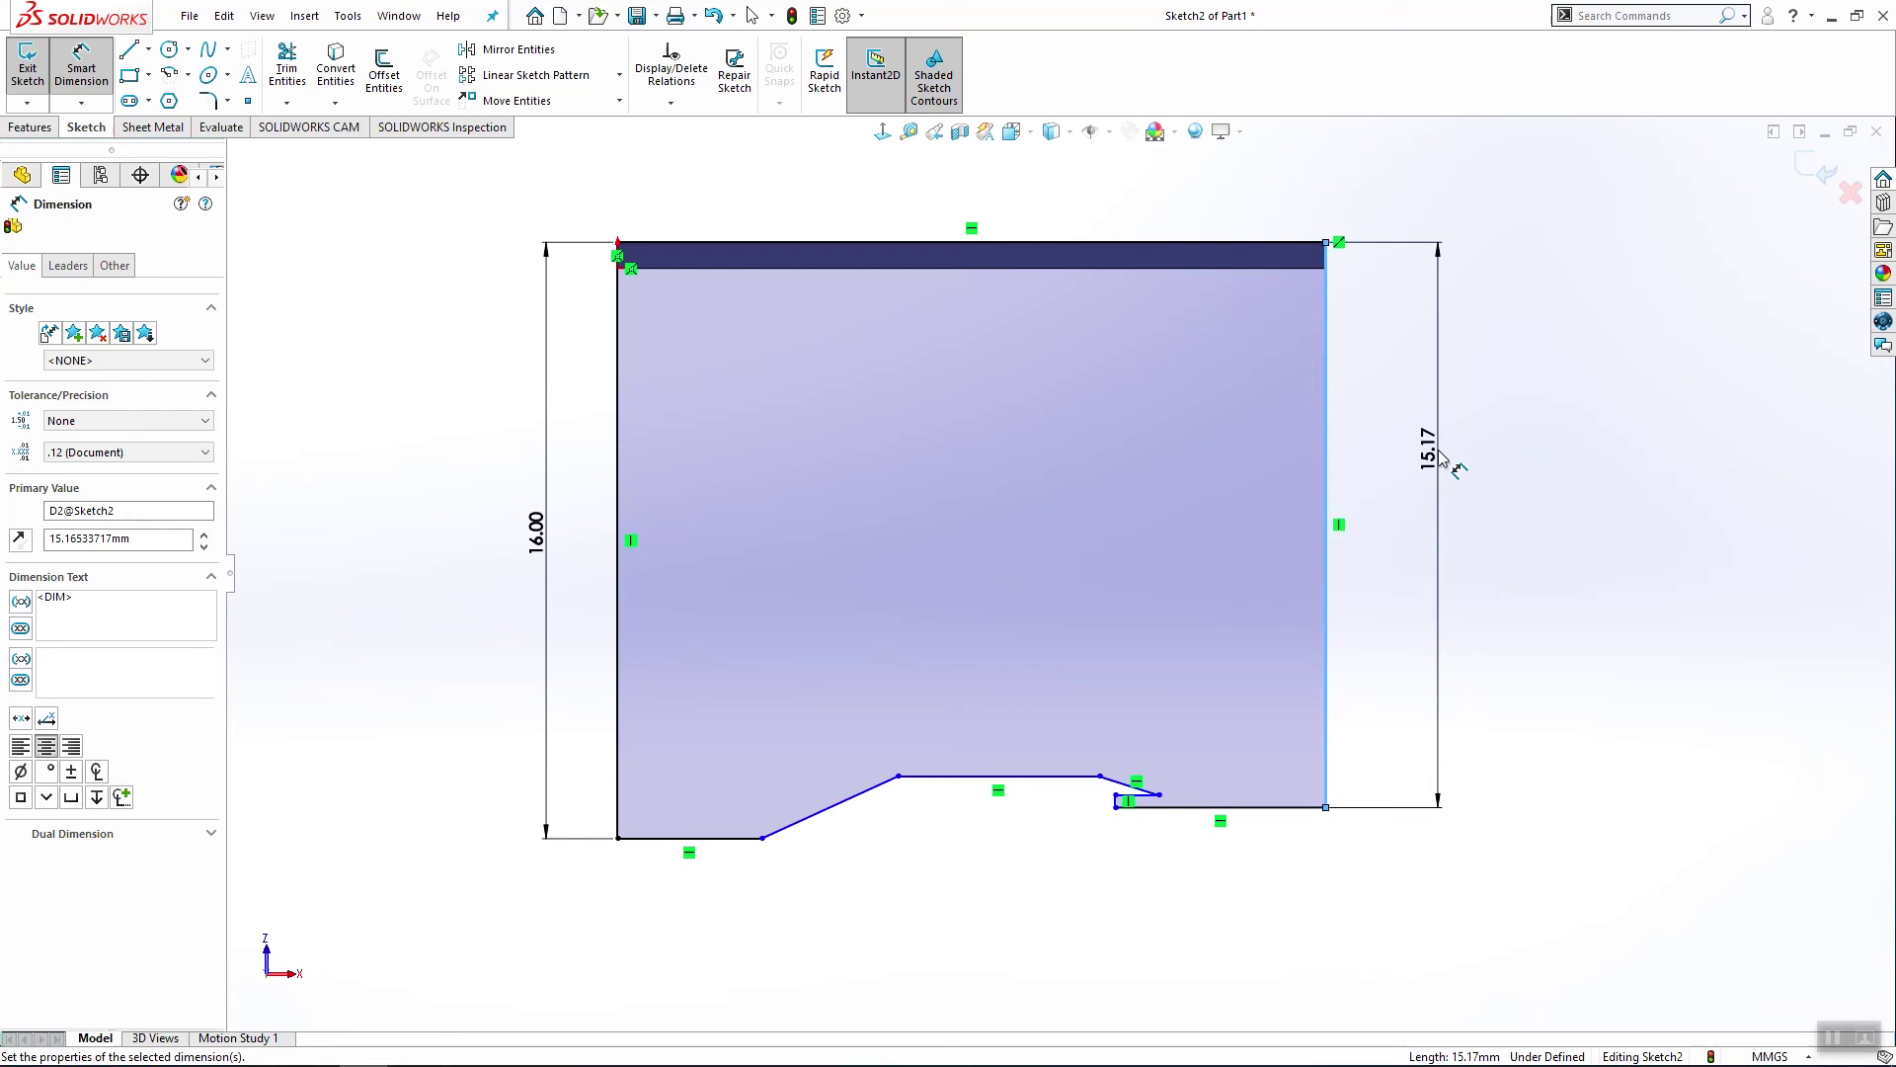
{"action": "left_click", "coordinate": [1440, 459]}
{"action": "type", "text": "14.1"}
{"action": "key", "text": "Return"}
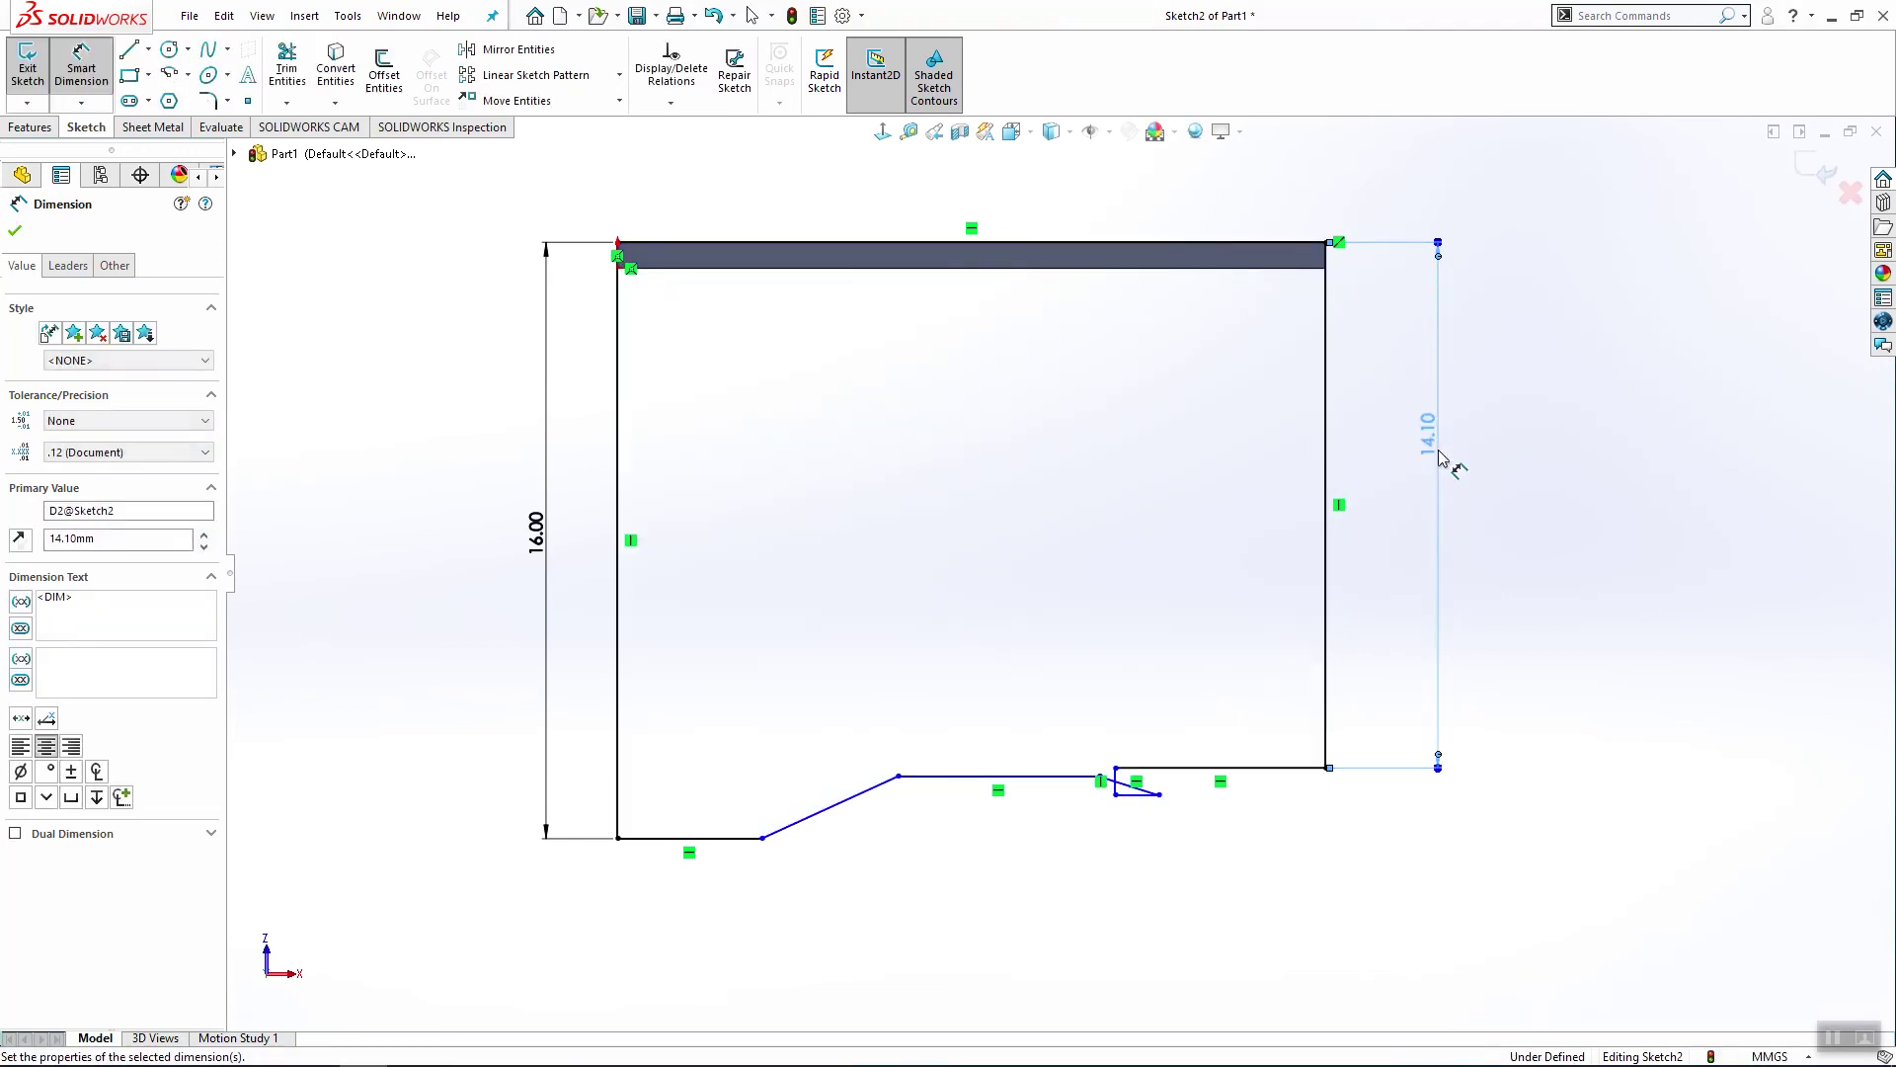
{"action": "key", "text": "Escape"}
{"action": "left_click", "coordinate": [1101, 776]}
{"action": "mouse_move", "coordinate": [1100, 776]}
{"action": "left_mouse_down"}
{"action": "mouse_move", "coordinate": [1072, 711]}
{"action": "mouse_move", "coordinate": [910, 701]}
{"action": "left_mouse_up"}
Step: Dimension the short bottom edge at 3 mm and the step corner 7.00 mm from the left edge
{"action": "key", "text": "d"}
{"action": "left_click", "coordinate": [748, 841]}
{"action": "left_click", "coordinate": [721, 933]}
{"action": "type", "text": "3"}
{"action": "key", "text": "Return"}
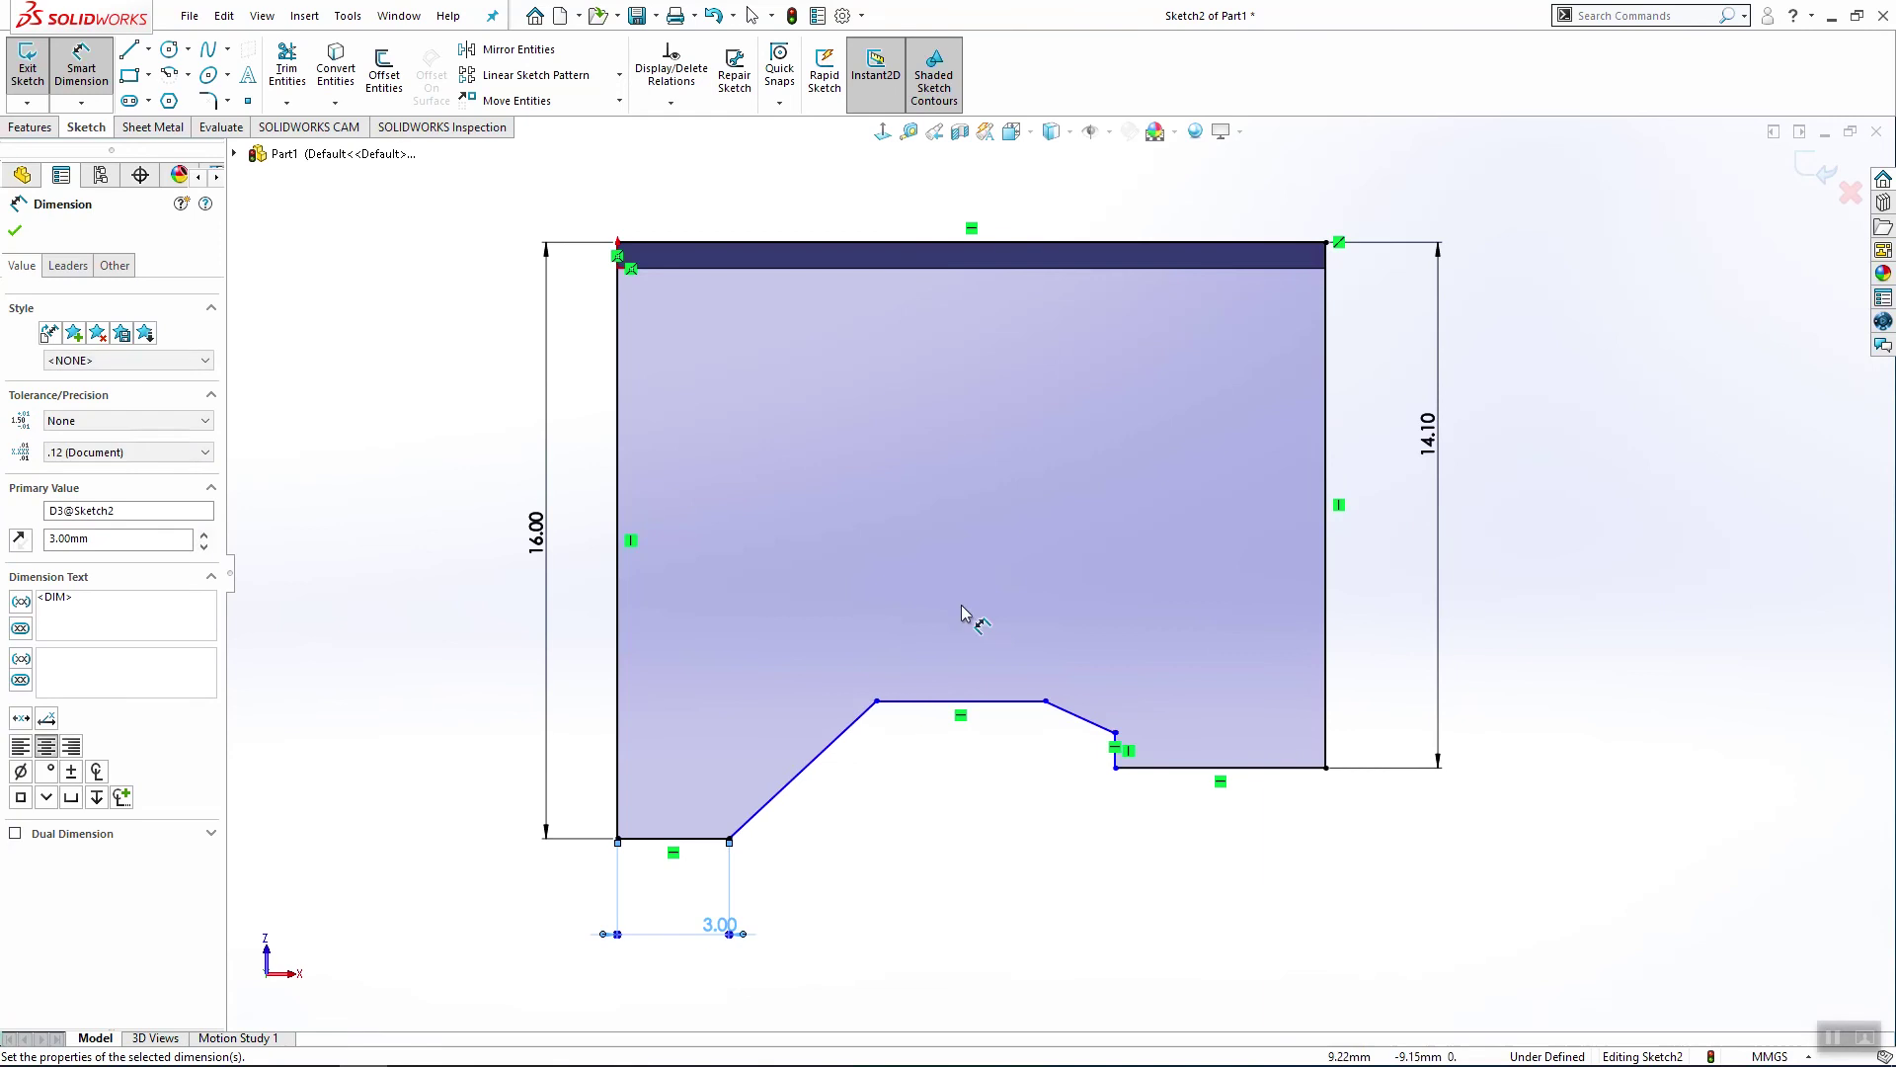
{"action": "left_click", "coordinate": [876, 703]}
{"action": "left_click", "coordinate": [619, 712]}
{"action": "left_click", "coordinate": [860, 973]}
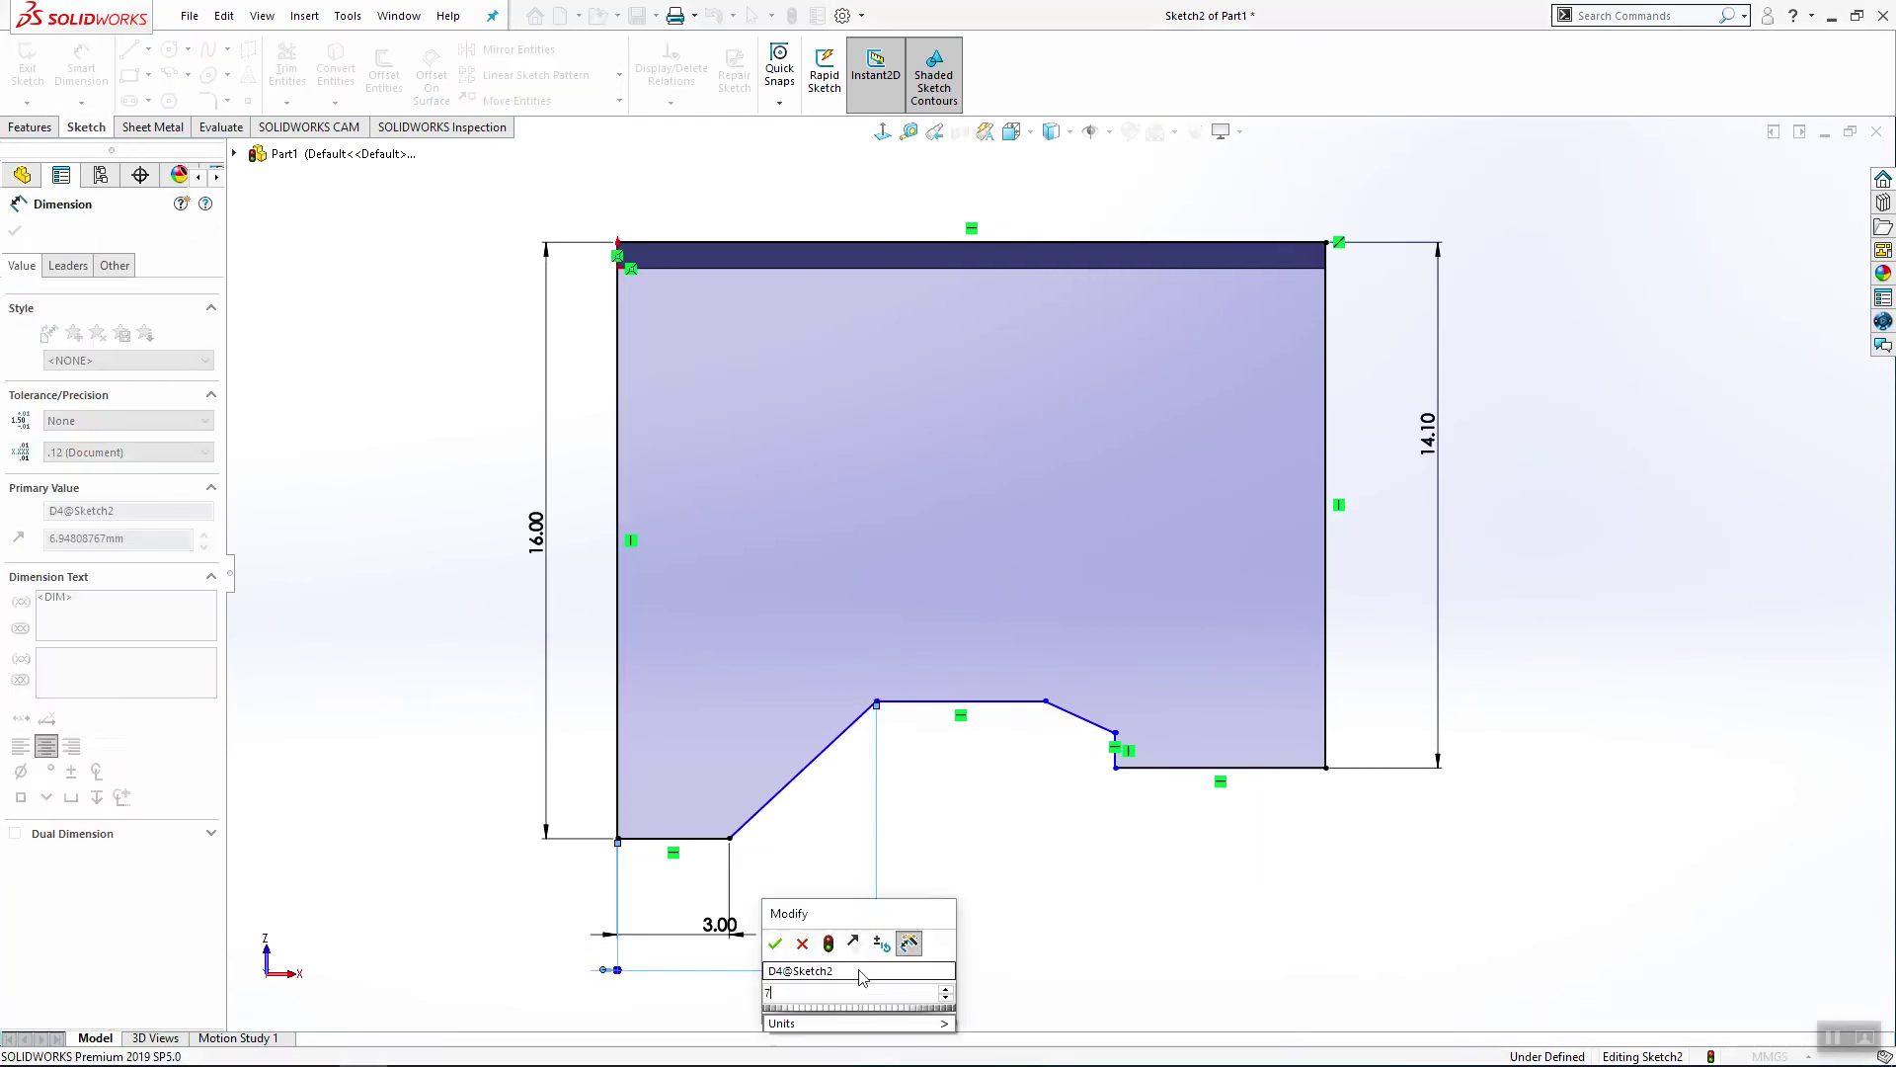
{"action": "key", "text": "Return"}
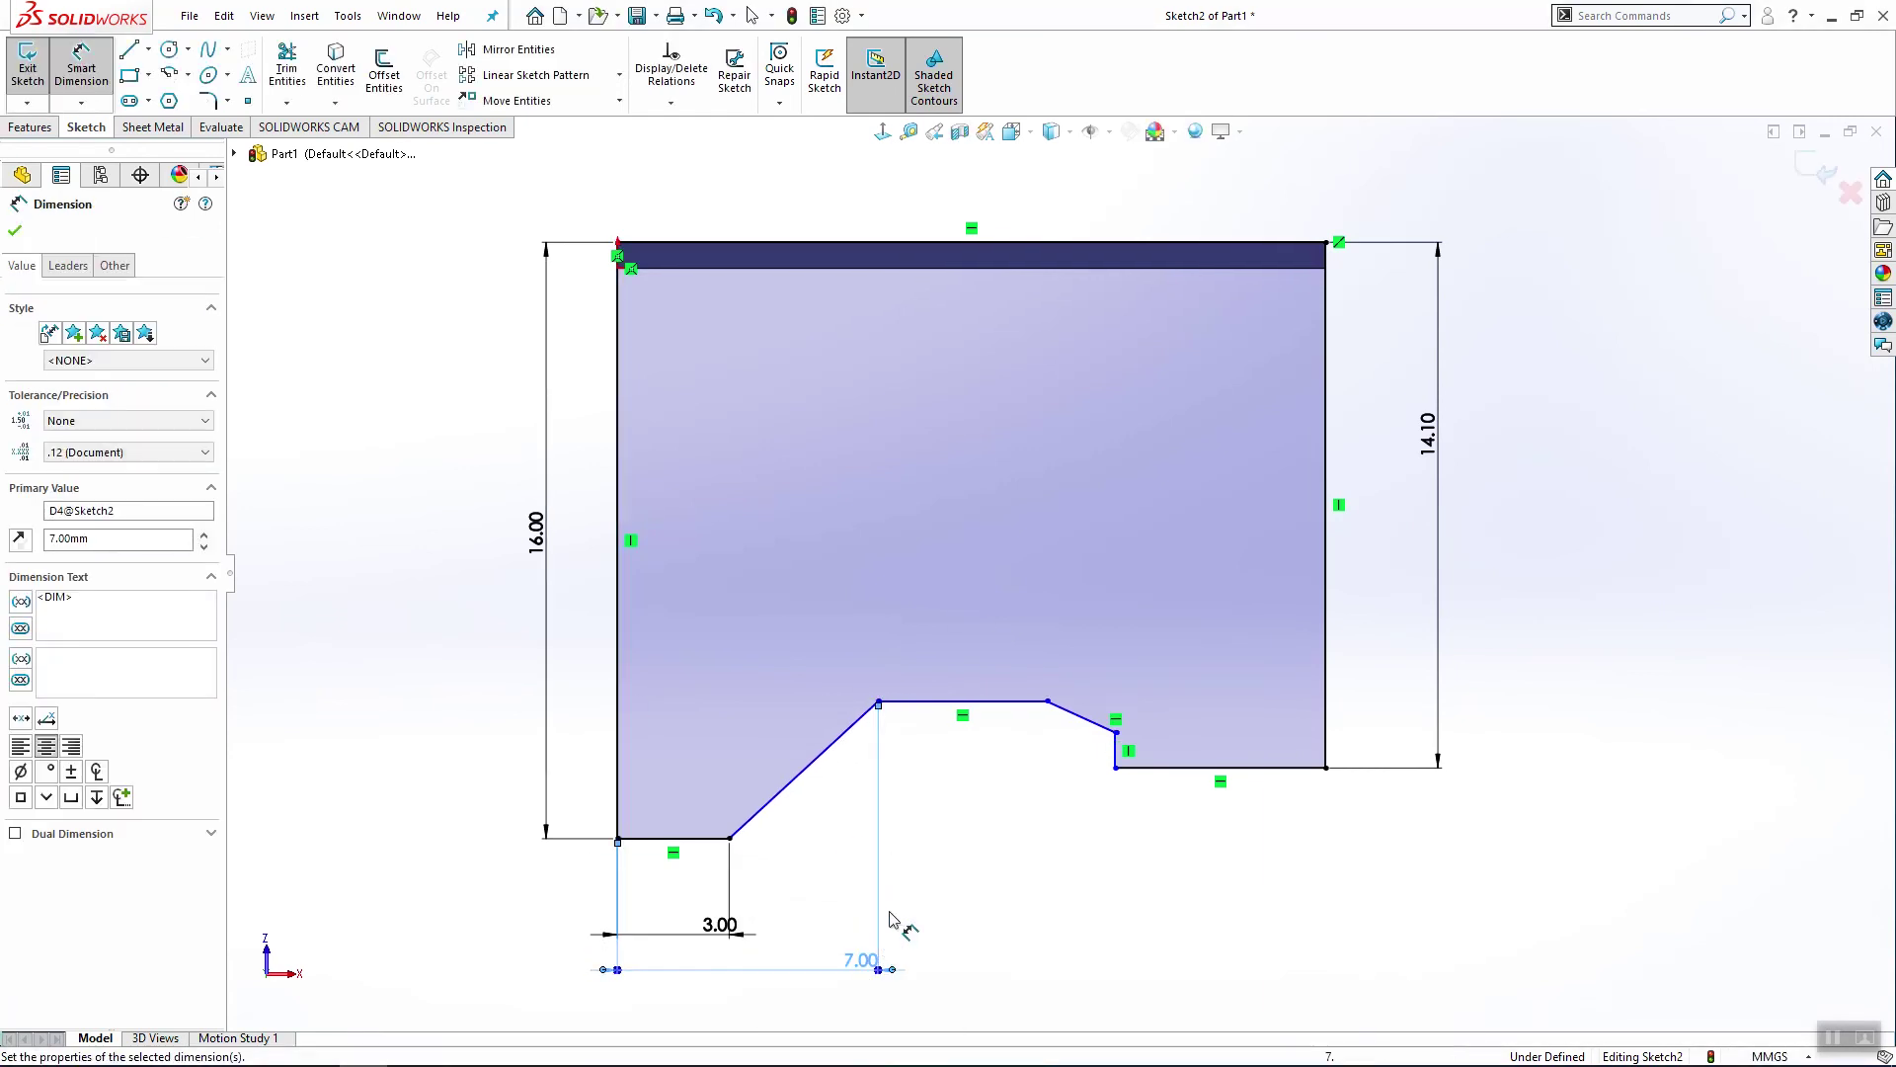
Step: Dimension the middle ledge 13.10 mm below the top edge
{"action": "left_click", "coordinate": [943, 703]}
{"action": "left_click", "coordinate": [901, 254]}
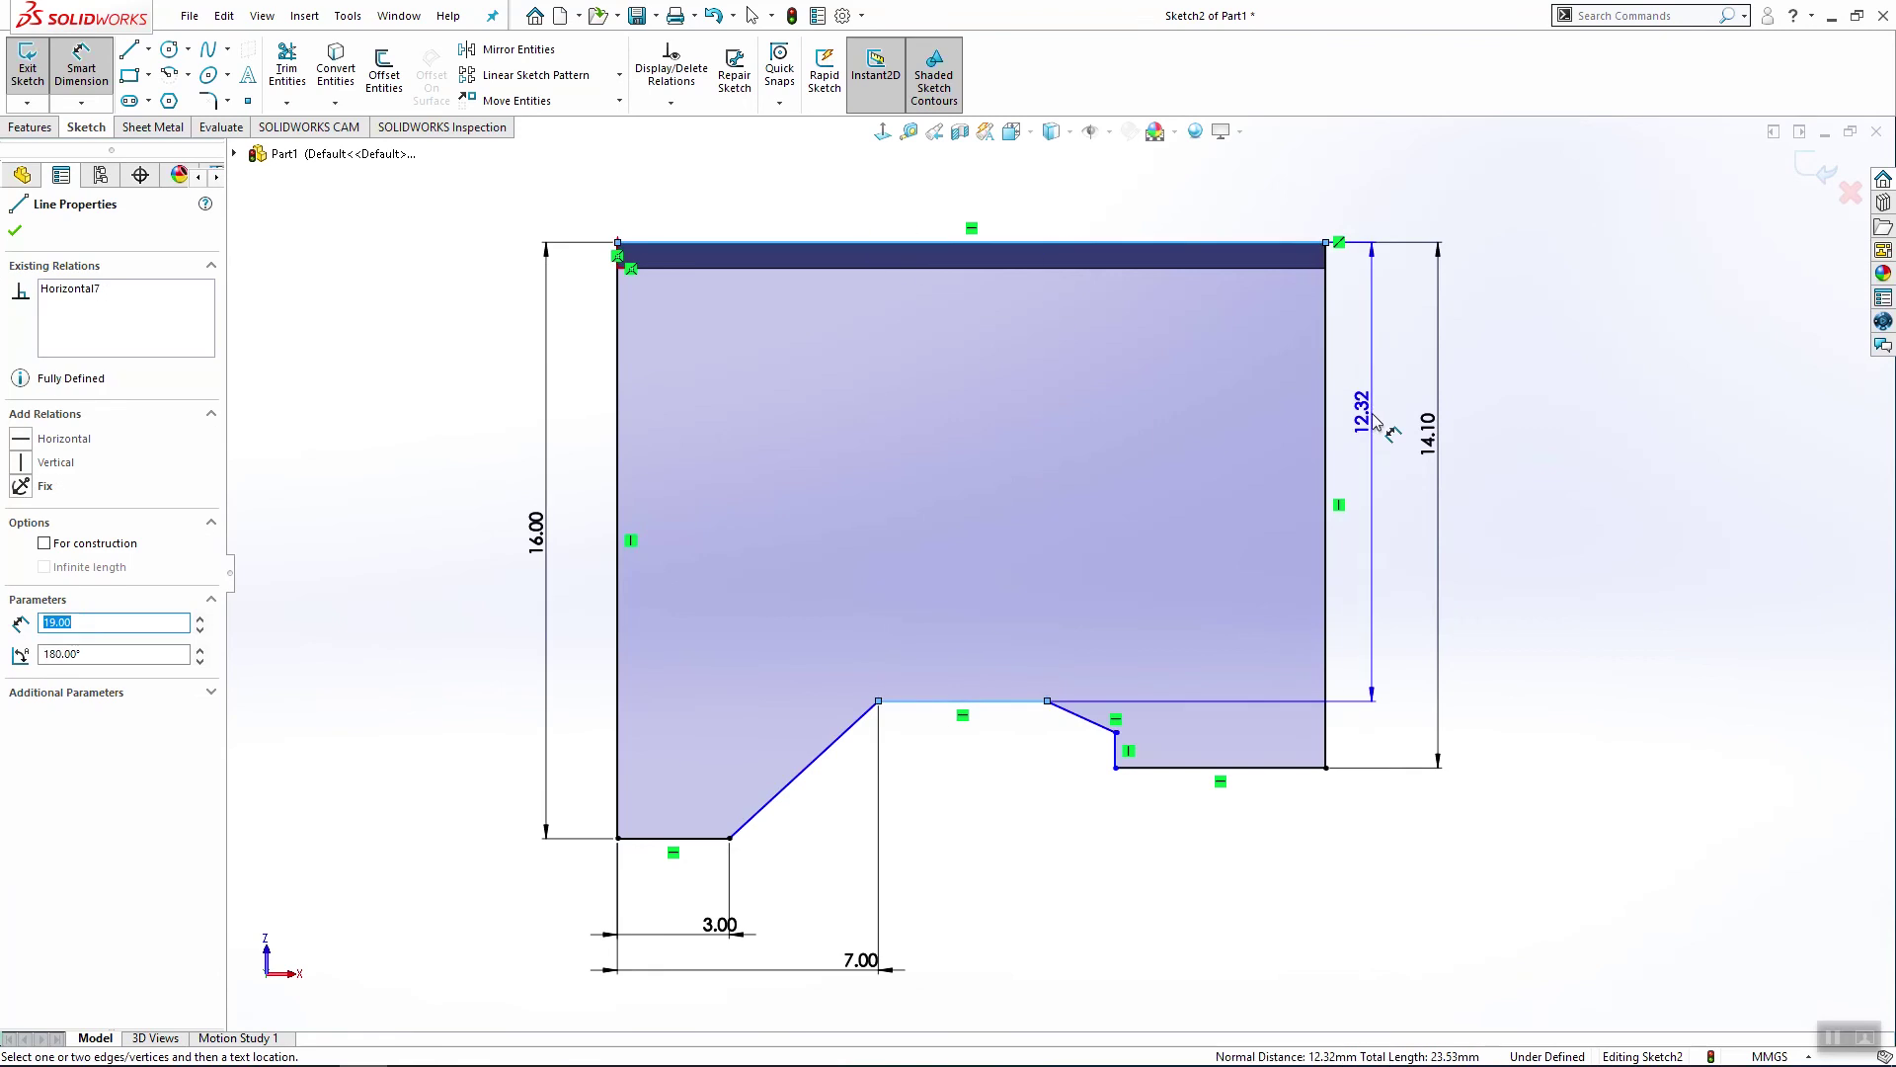
{"action": "left_click", "coordinate": [1393, 459]}
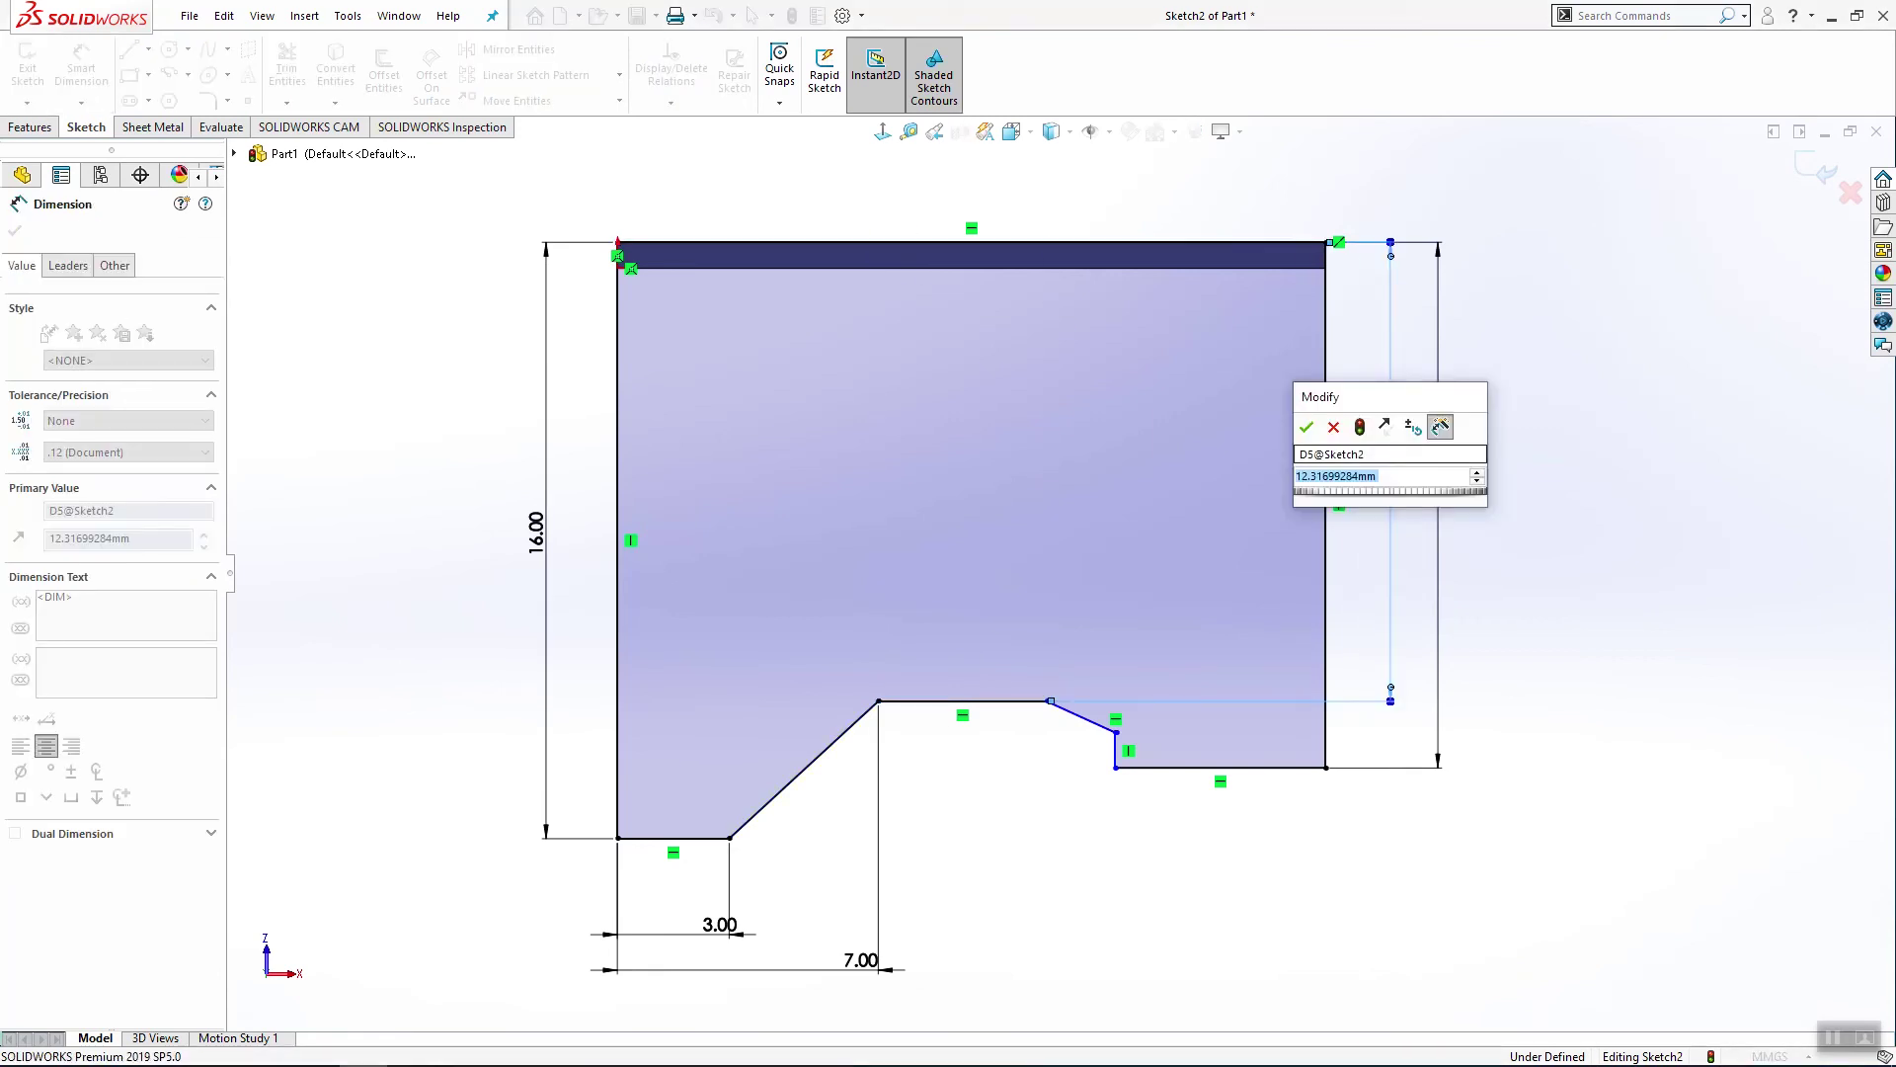
{"action": "type", "text": "13.1"}
{"action": "key", "text": "Return"}
Step: Drag the sloped chamfer line's ends to the right to reshape the lower-right notch
{"action": "scroll", "coordinate": [1166, 780], "scroll_direction": "down", "scroll_amount": 3}
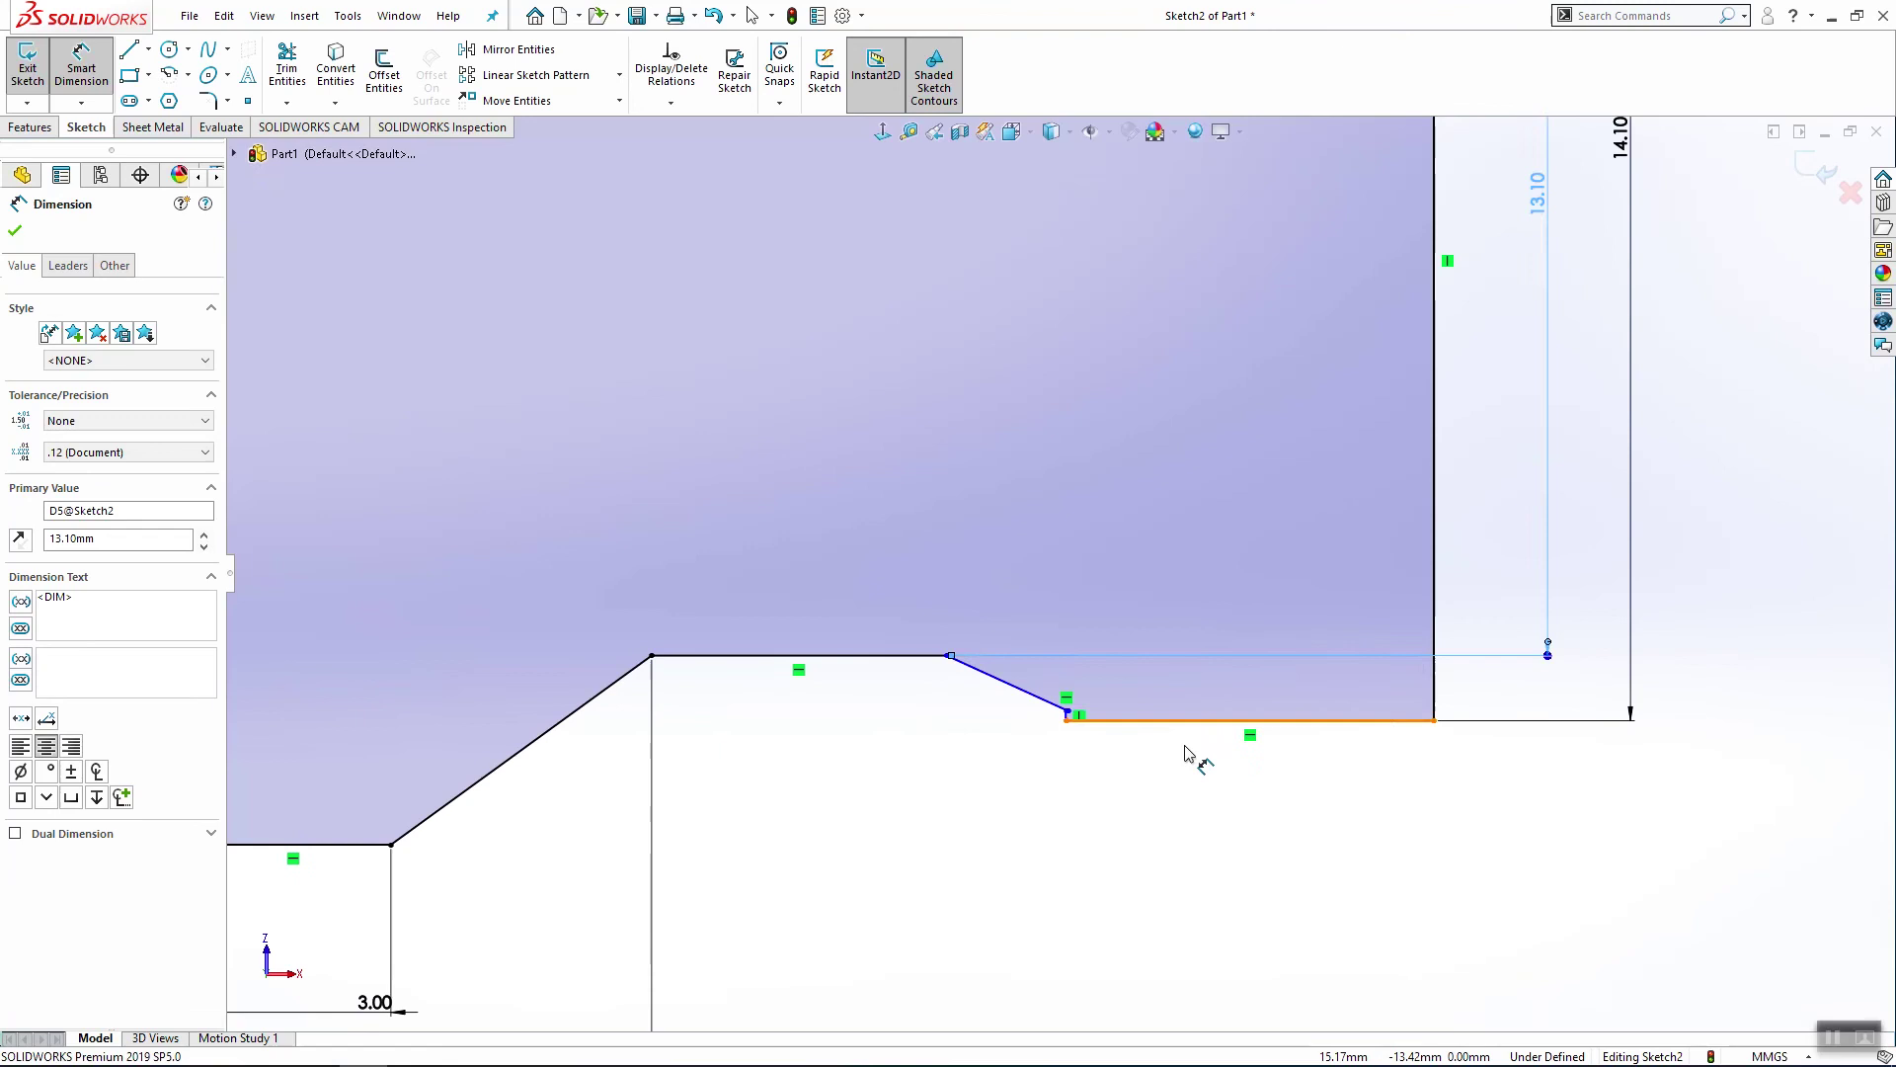
{"action": "left_click", "coordinate": [1195, 767]}
{"action": "key", "text": "Escape"}
{"action": "mouse_move", "coordinate": [1069, 710]}
{"action": "left_mouse_down"}
{"action": "mouse_move", "coordinate": [1395, 721]}
{"action": "mouse_move", "coordinate": [1383, 666]}
{"action": "mouse_move", "coordinate": [1386, 708]}
{"action": "left_mouse_up"}
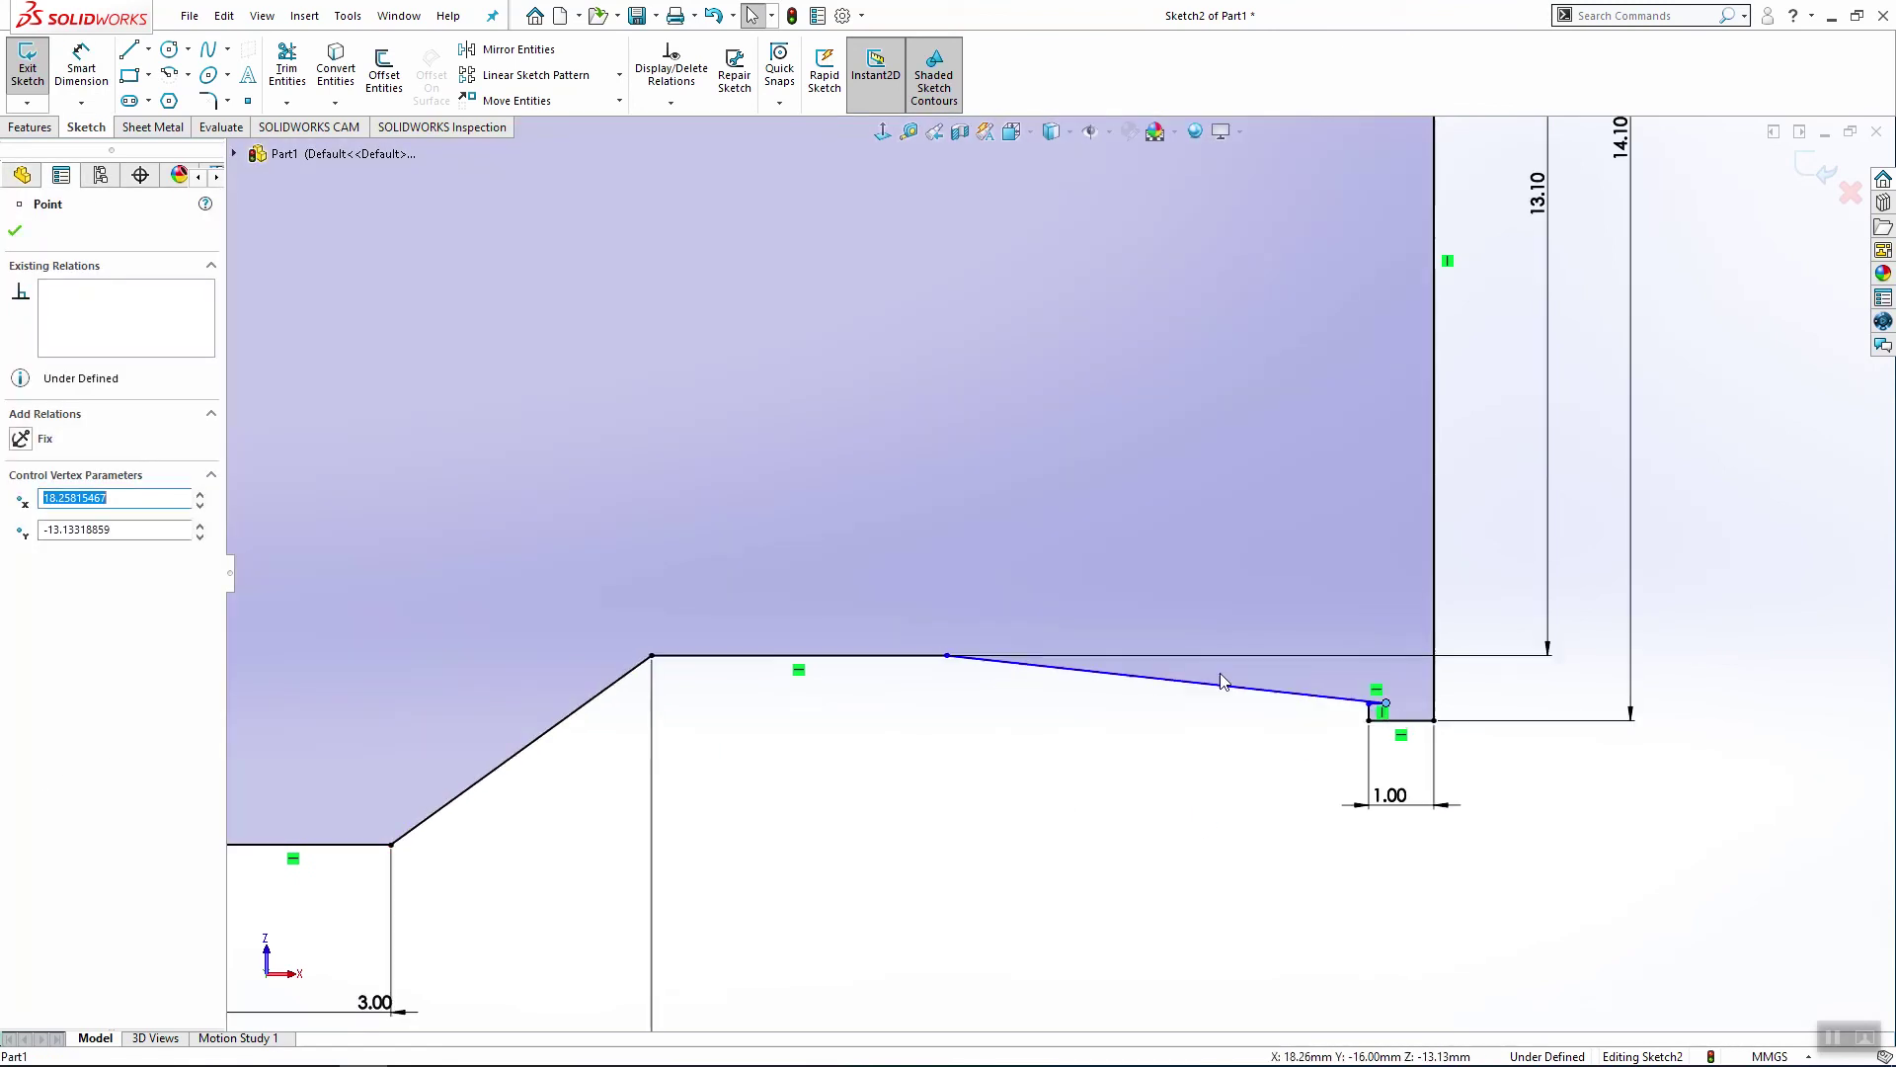
{"action": "left_click_drag", "start_coordinate": [1185, 680], "coordinate": [1314, 676]}
Step: Dimension the chamfer height at 0.30 mm
{"action": "left_click", "coordinate": [81, 69]}
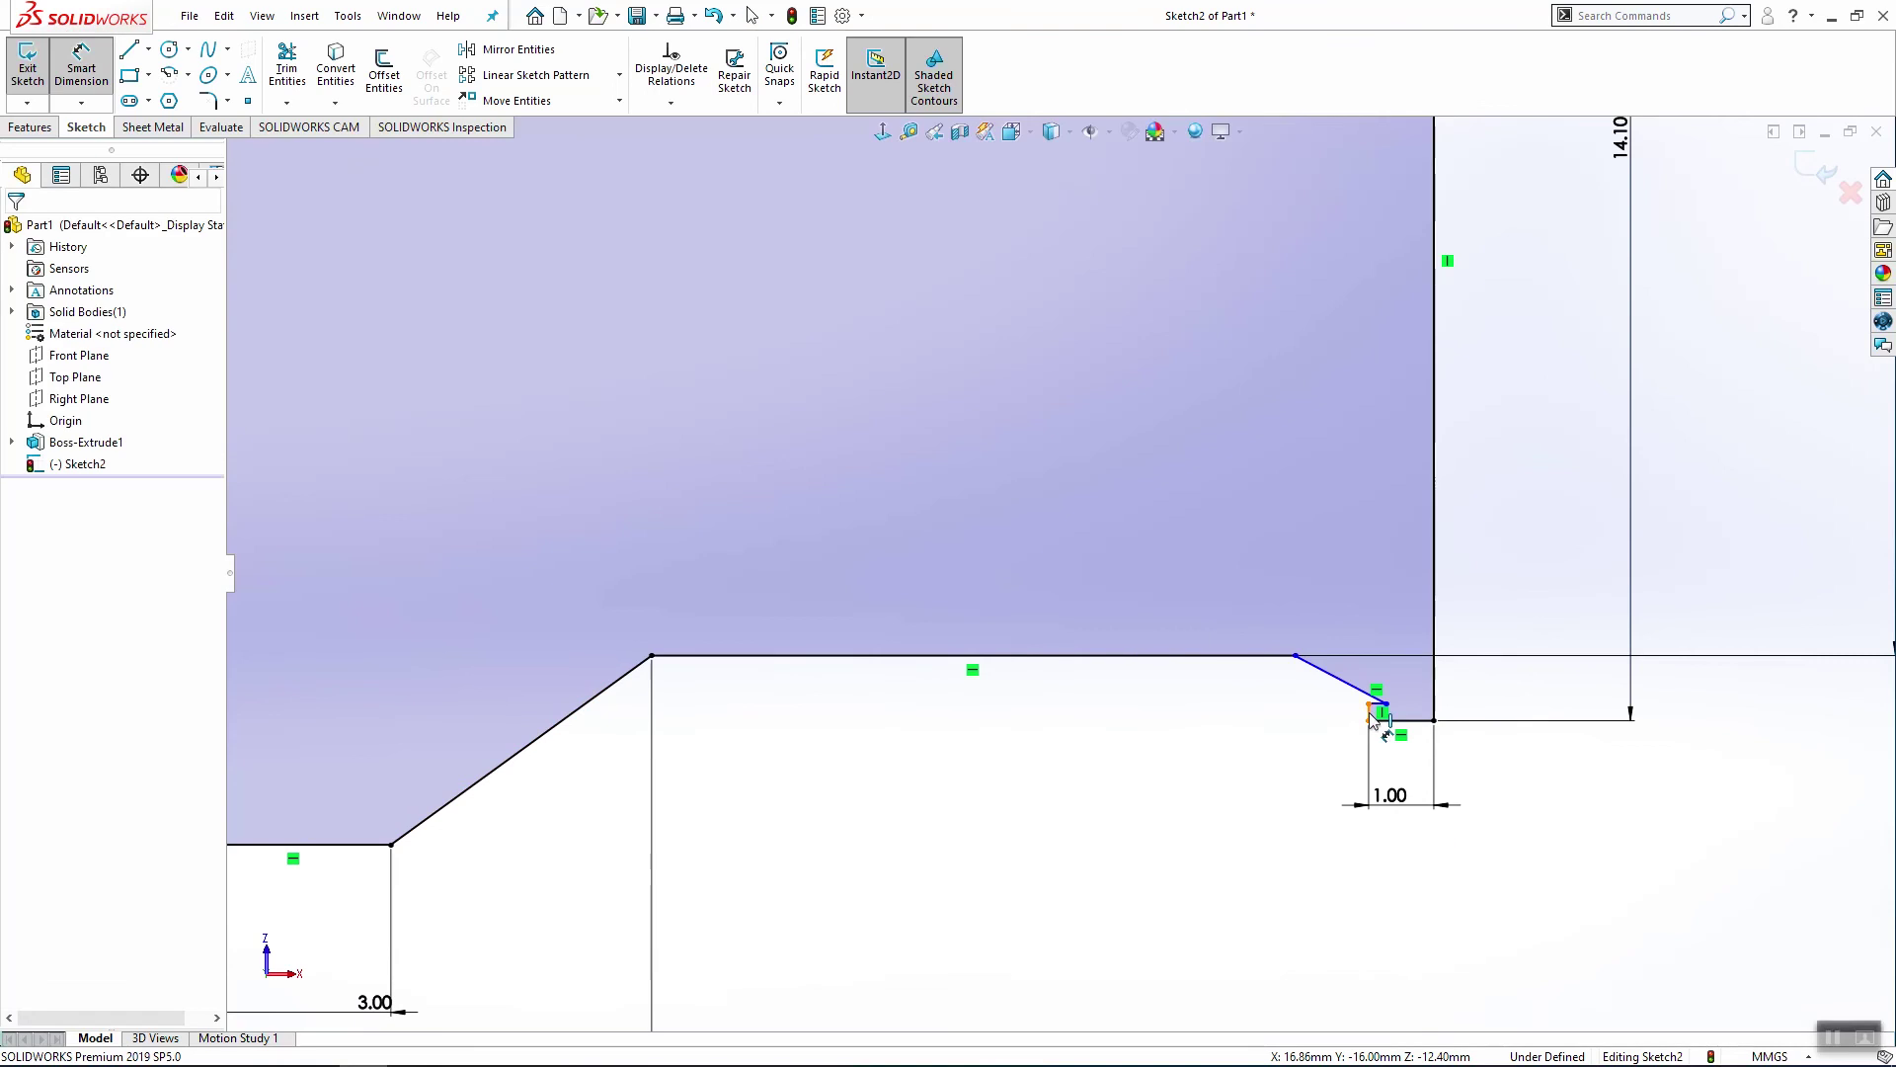
{"action": "left_click", "coordinate": [1368, 711]}
{"action": "left_click", "coordinate": [1331, 731]}
{"action": "type", "text": "0.3"}
{"action": "key", "text": "Return"}
{"action": "key", "text": "Escape"}
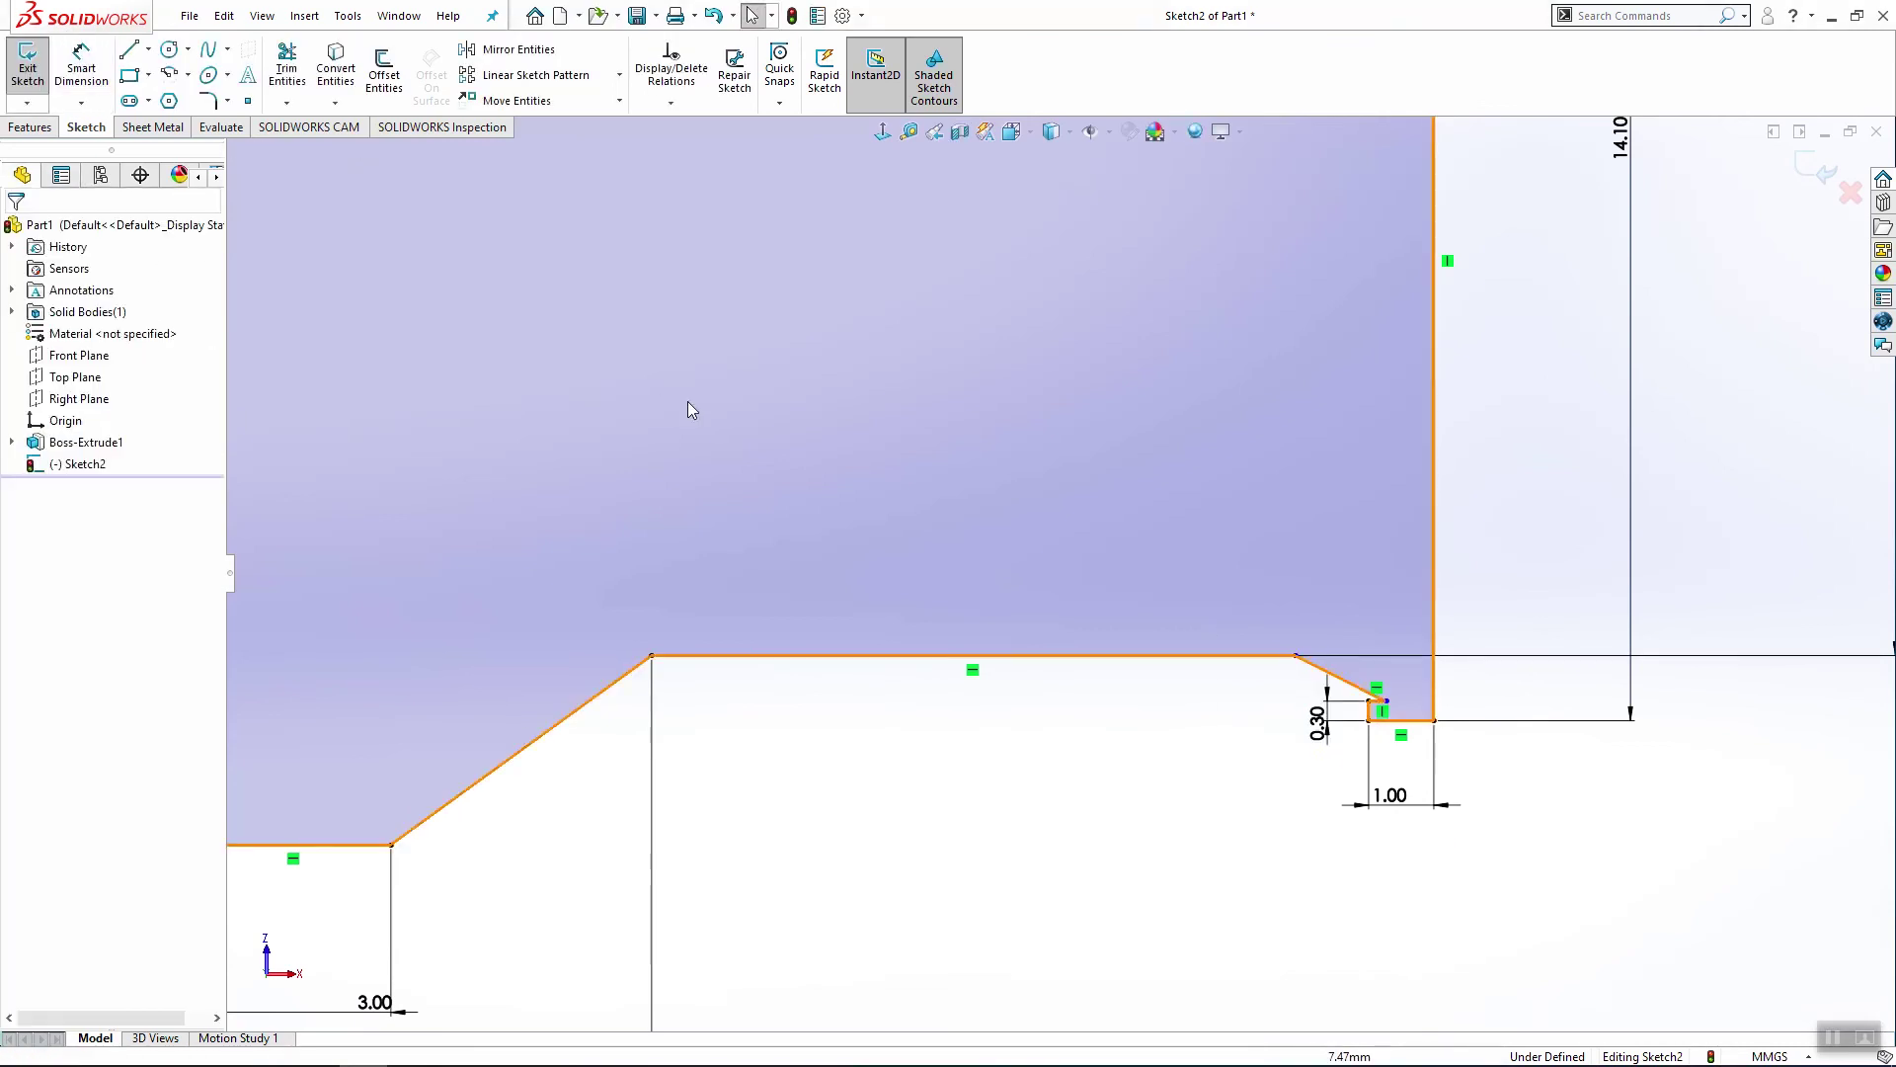
{"action": "key", "text": "Return"}
Step: Dimension the chamfer end point 0.80 mm from the right vertical edge
{"action": "left_click", "coordinate": [1387, 701]}
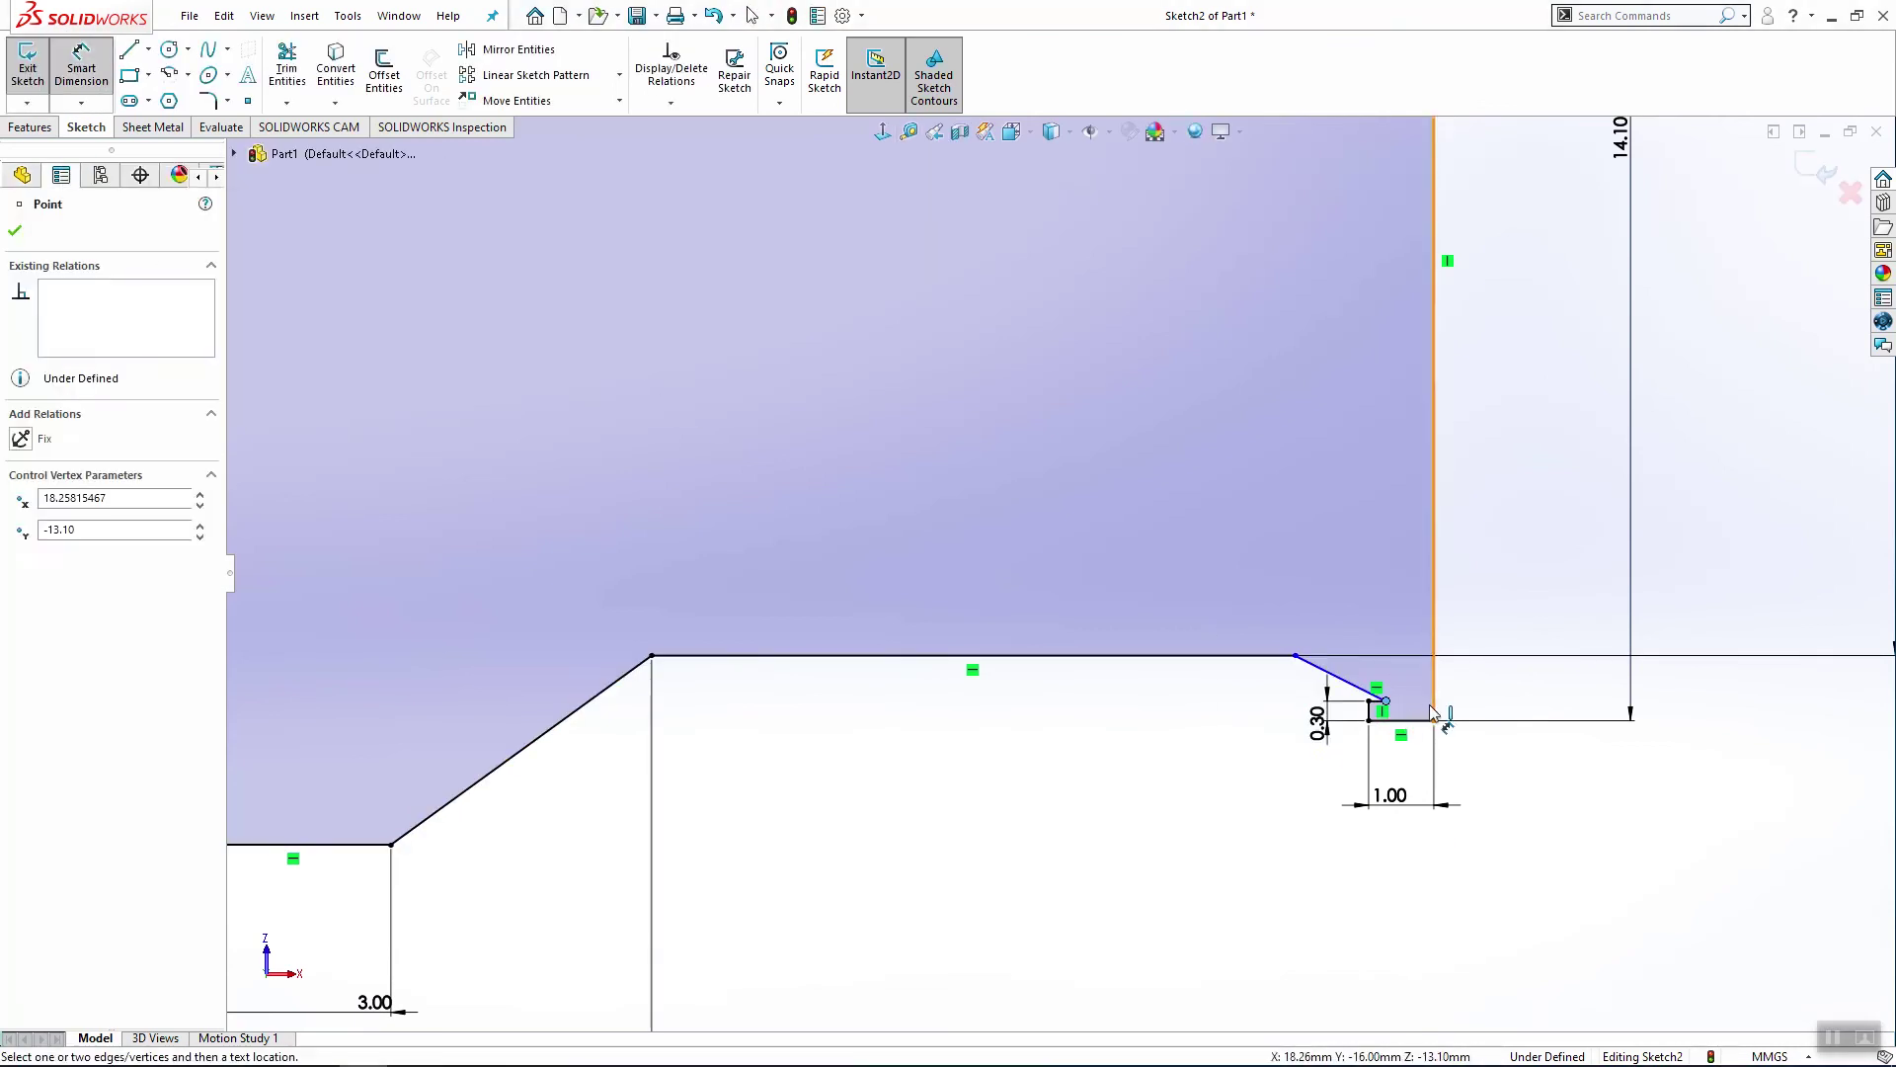
{"action": "left_click", "coordinate": [1434, 703]}
{"action": "left_click", "coordinate": [1505, 682]}
{"action": "type", "text": "0.8"}
{"action": "key", "text": "Return"}
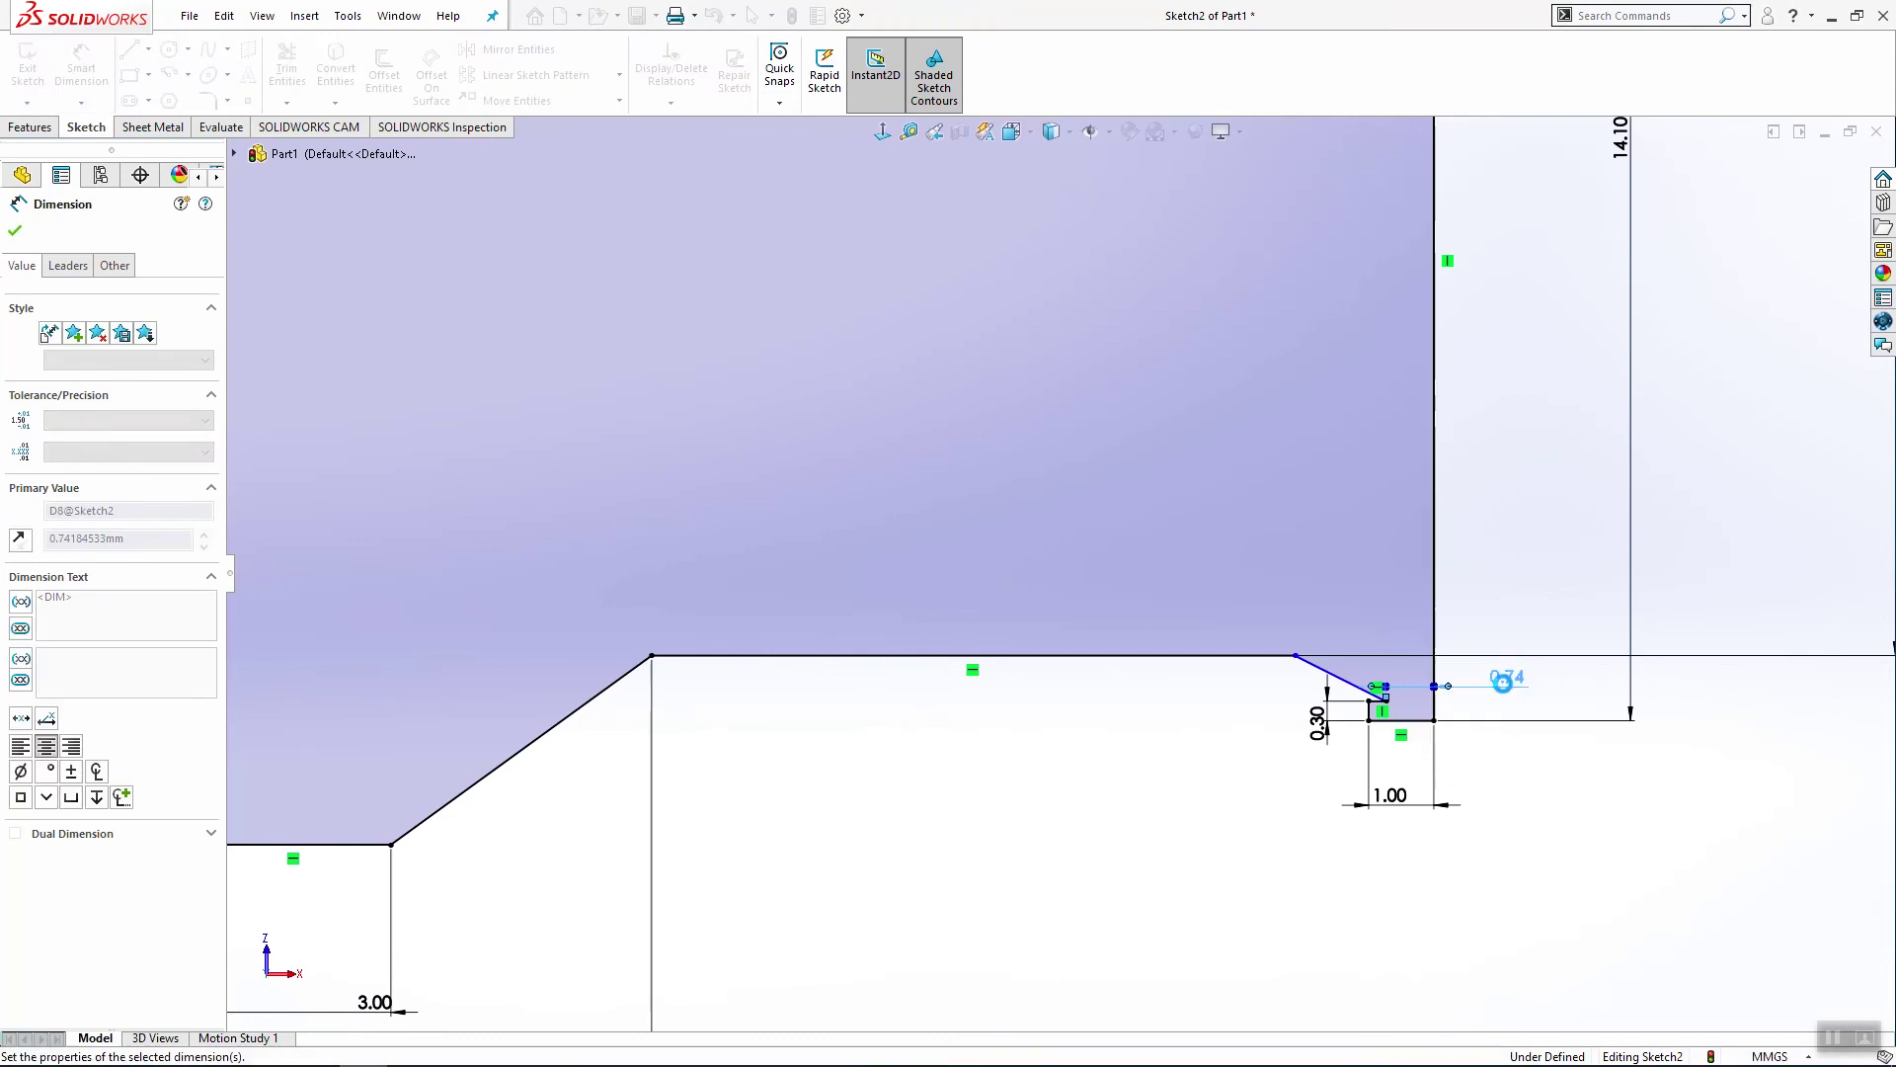
Step: Dimension the sloped line's upper end 2.40 mm from the right edge and zoom to fit
{"action": "left_click", "coordinate": [1296, 656]}
{"action": "left_click", "coordinate": [1434, 583]}
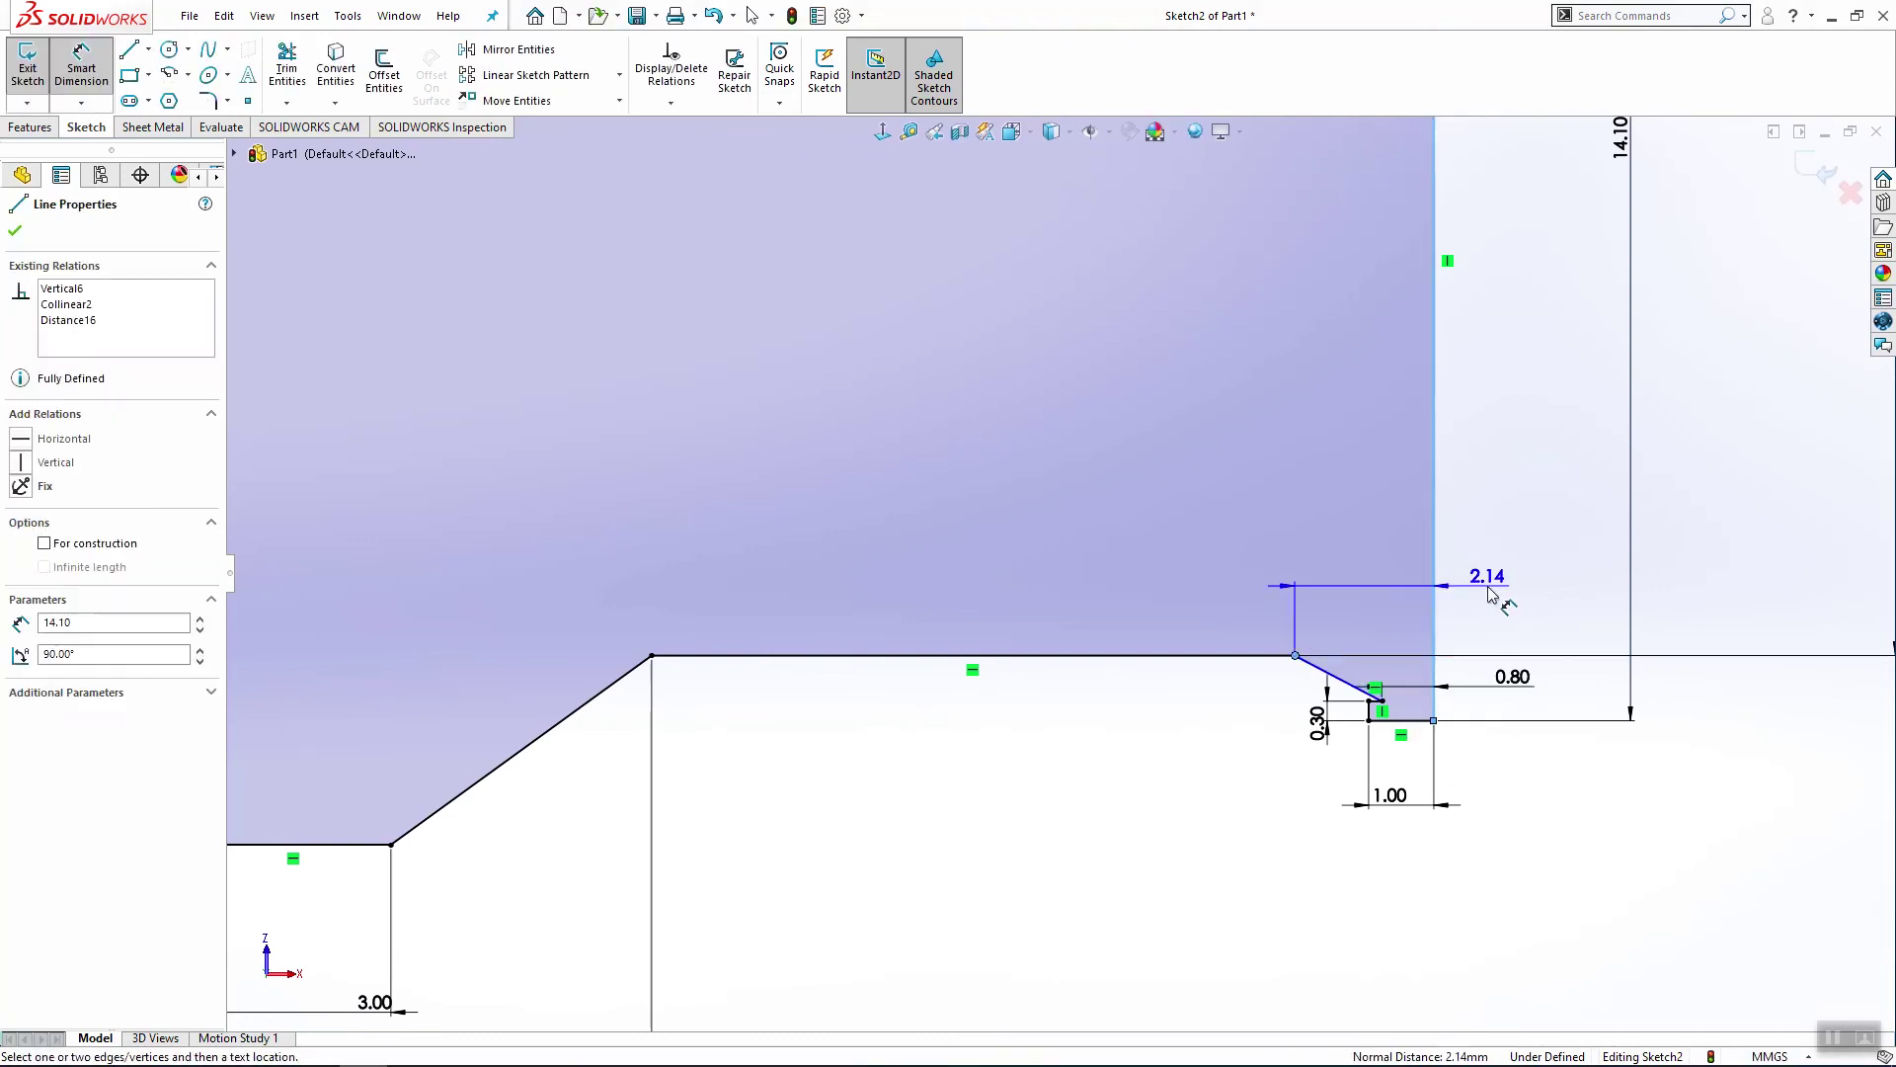
{"action": "left_click", "coordinate": [1486, 591]}
{"action": "type", "text": "2.4"}
{"action": "key", "text": "Return"}
{"action": "key", "text": "Escape"}
{"action": "key", "text": "f"}
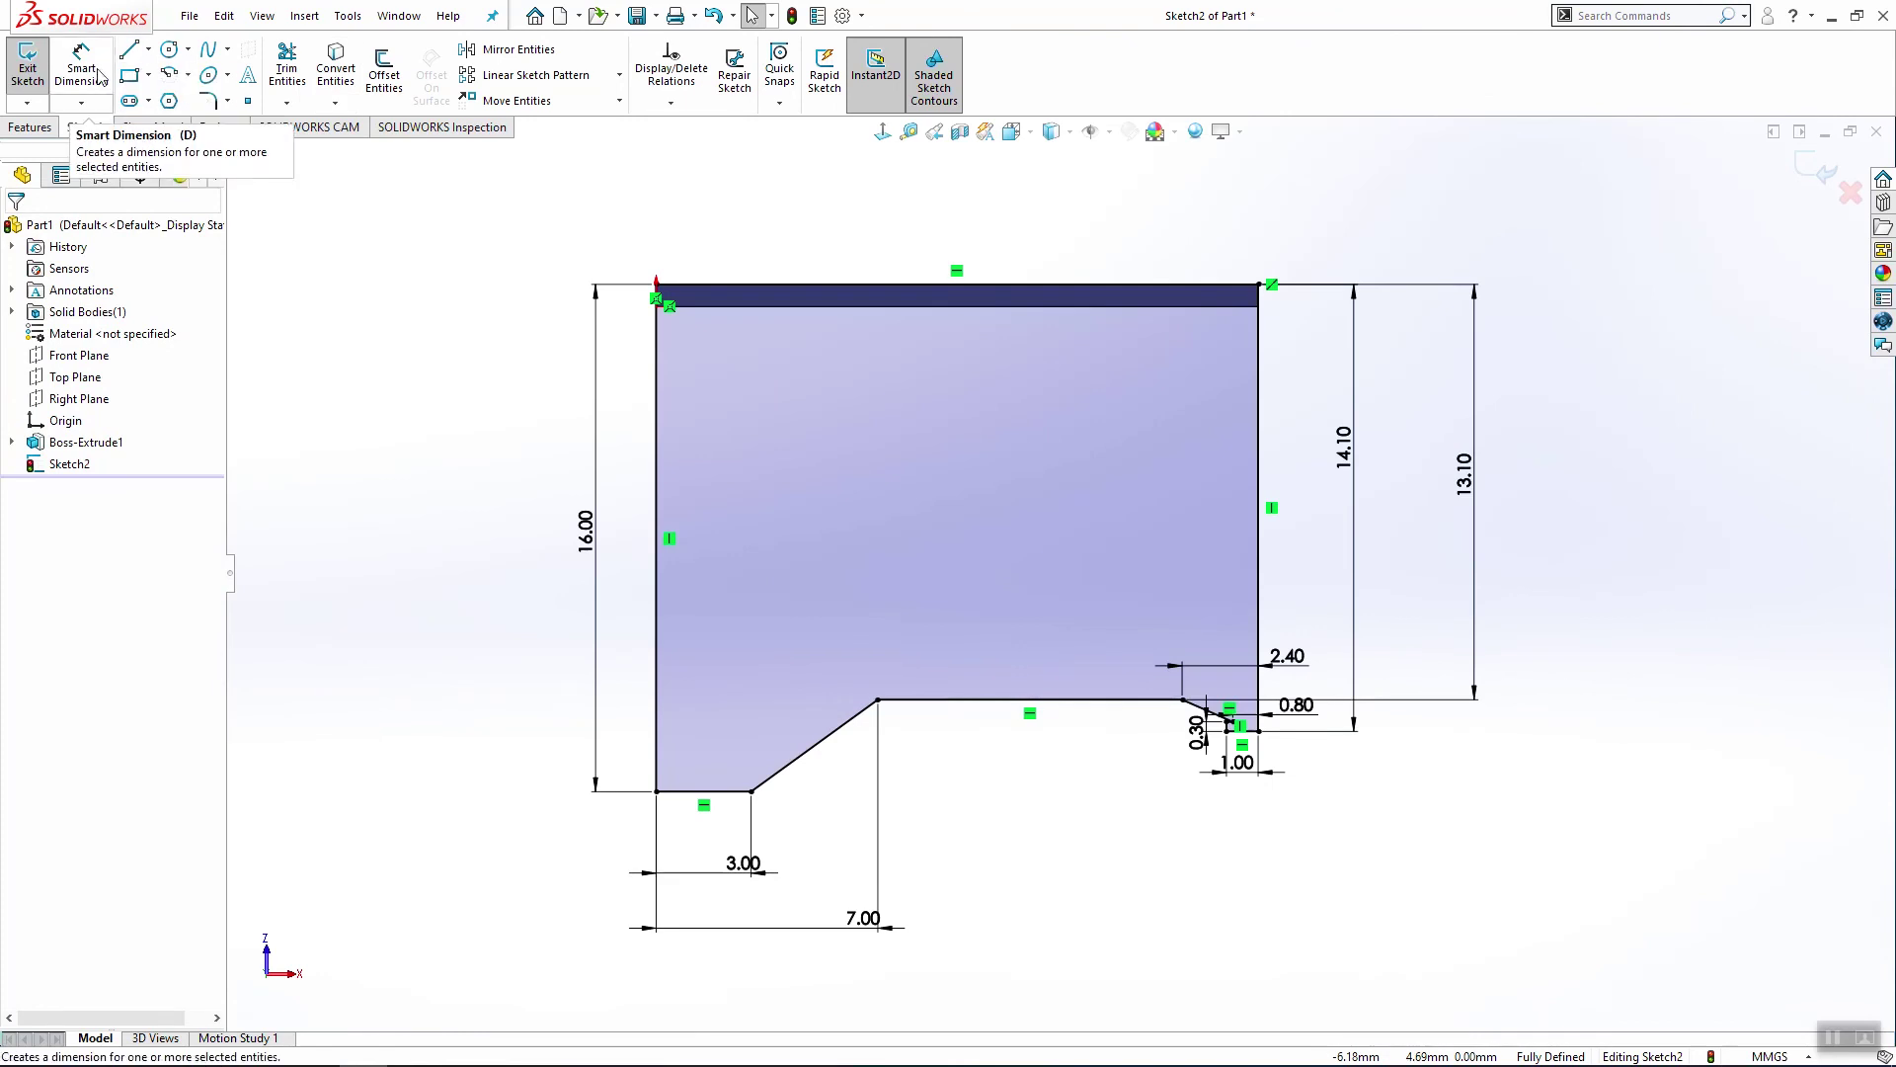
Step: Draw a tall corner rectangle inside the right part of the profile
{"action": "left_click", "coordinate": [129, 75]}
{"action": "left_click", "coordinate": [1082, 332]}
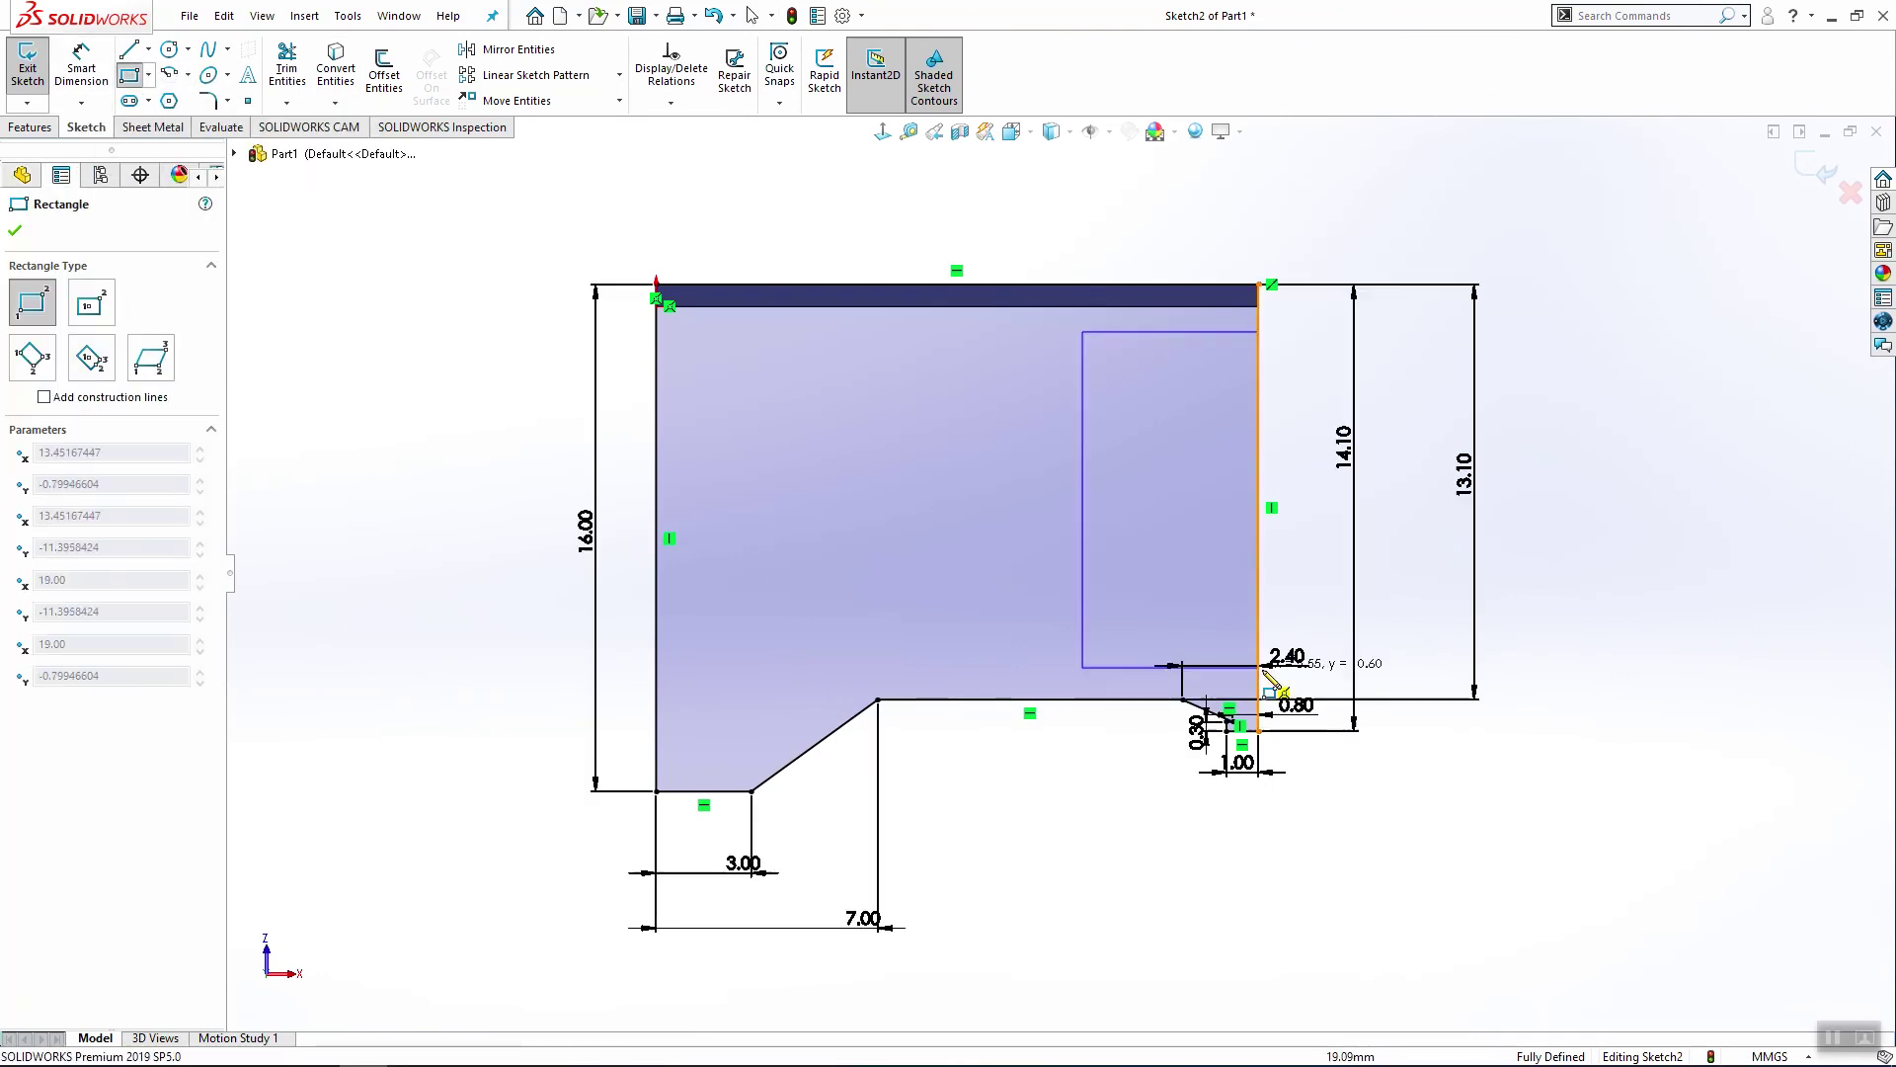
{"action": "left_click", "coordinate": [1227, 652]}
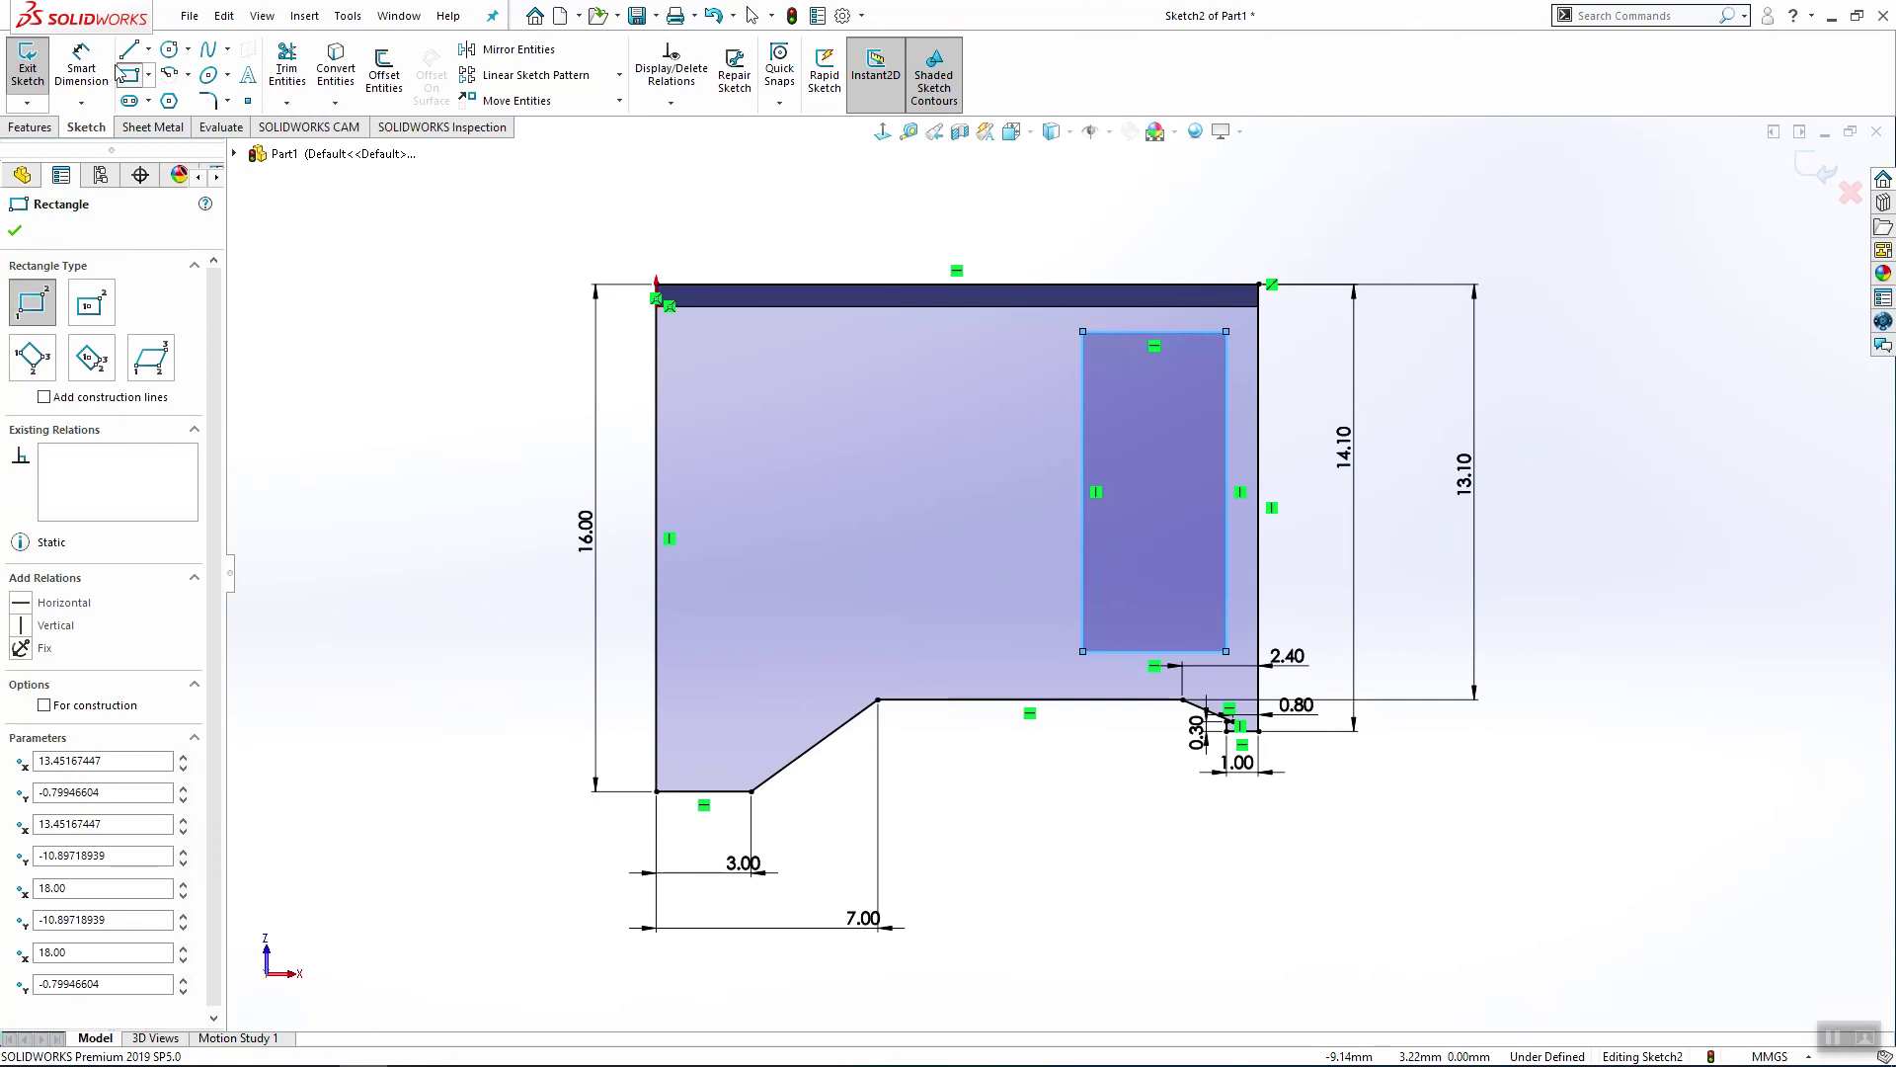
Step: Draw a closed six-segment stepped contour with a diagonal inside the left part of the profile
{"action": "key", "text": "l"}
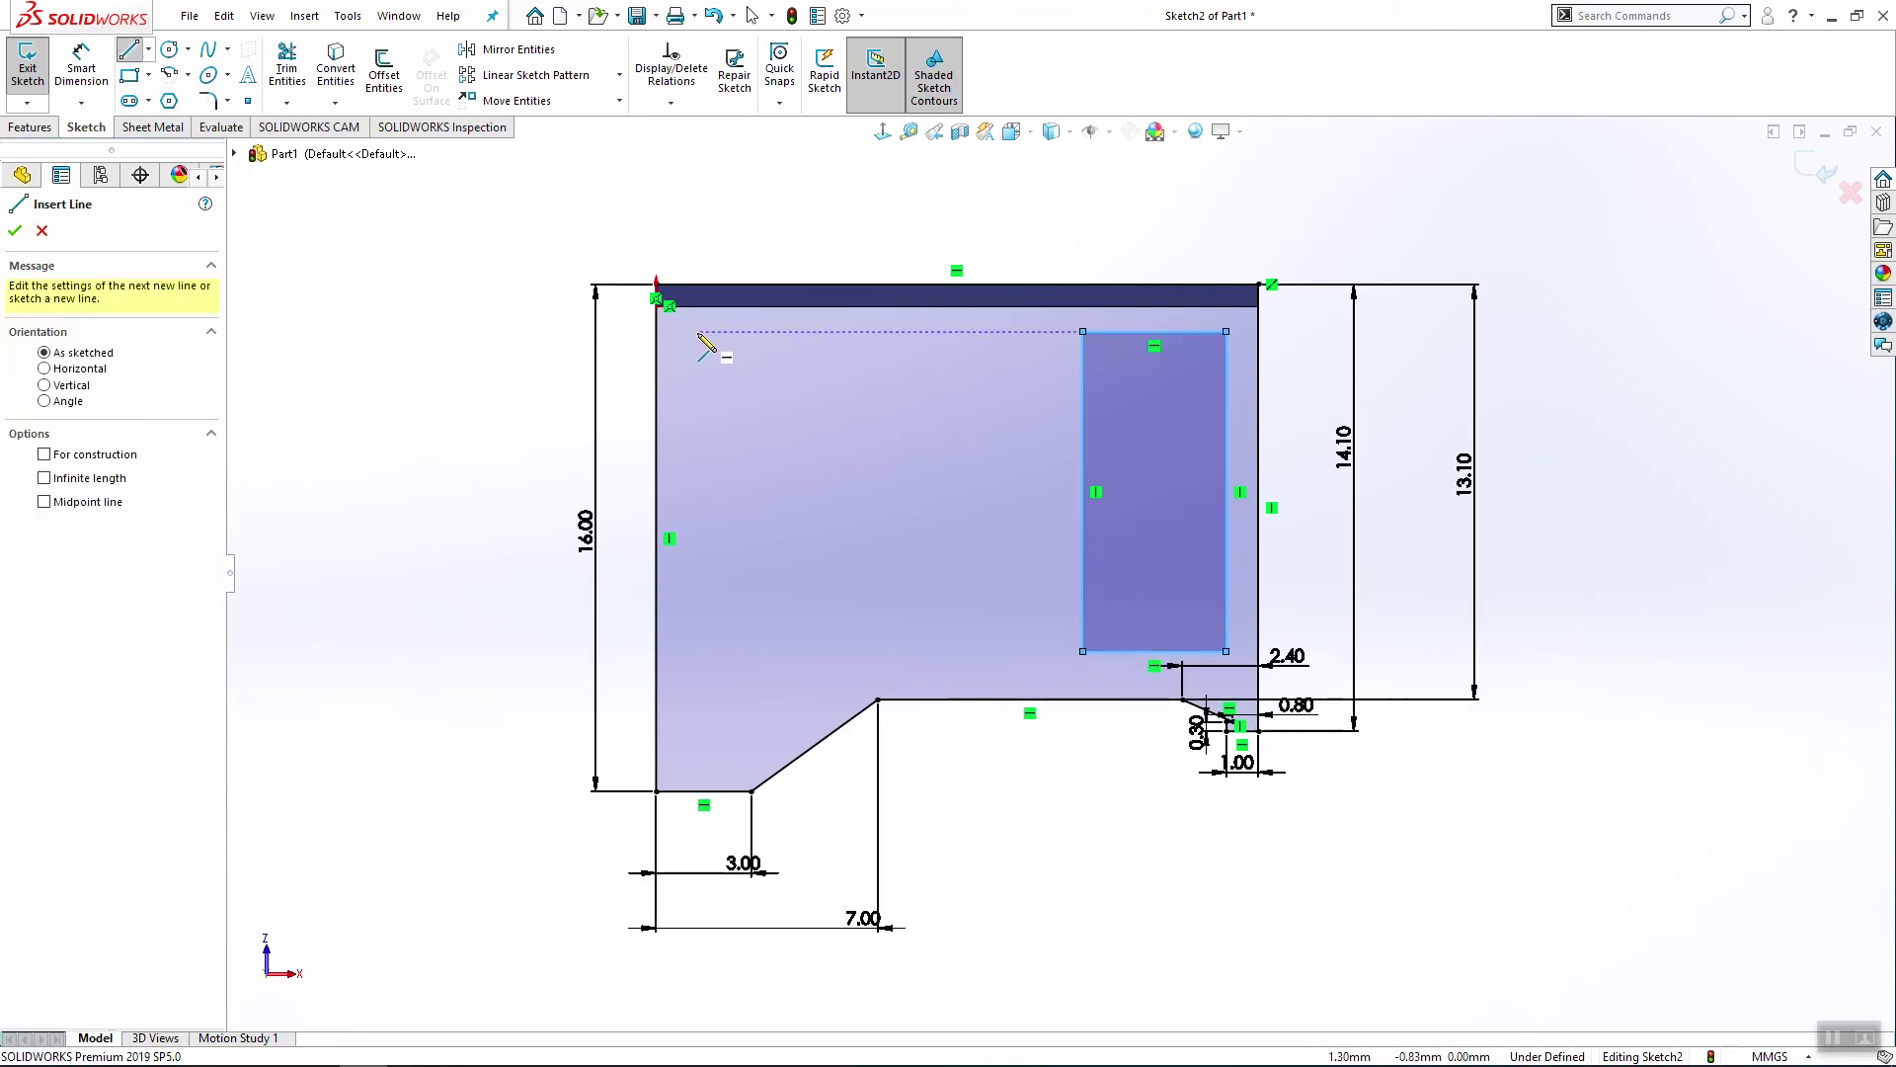
{"action": "left_click", "coordinate": [701, 332]}
{"action": "left_click", "coordinate": [1017, 331]}
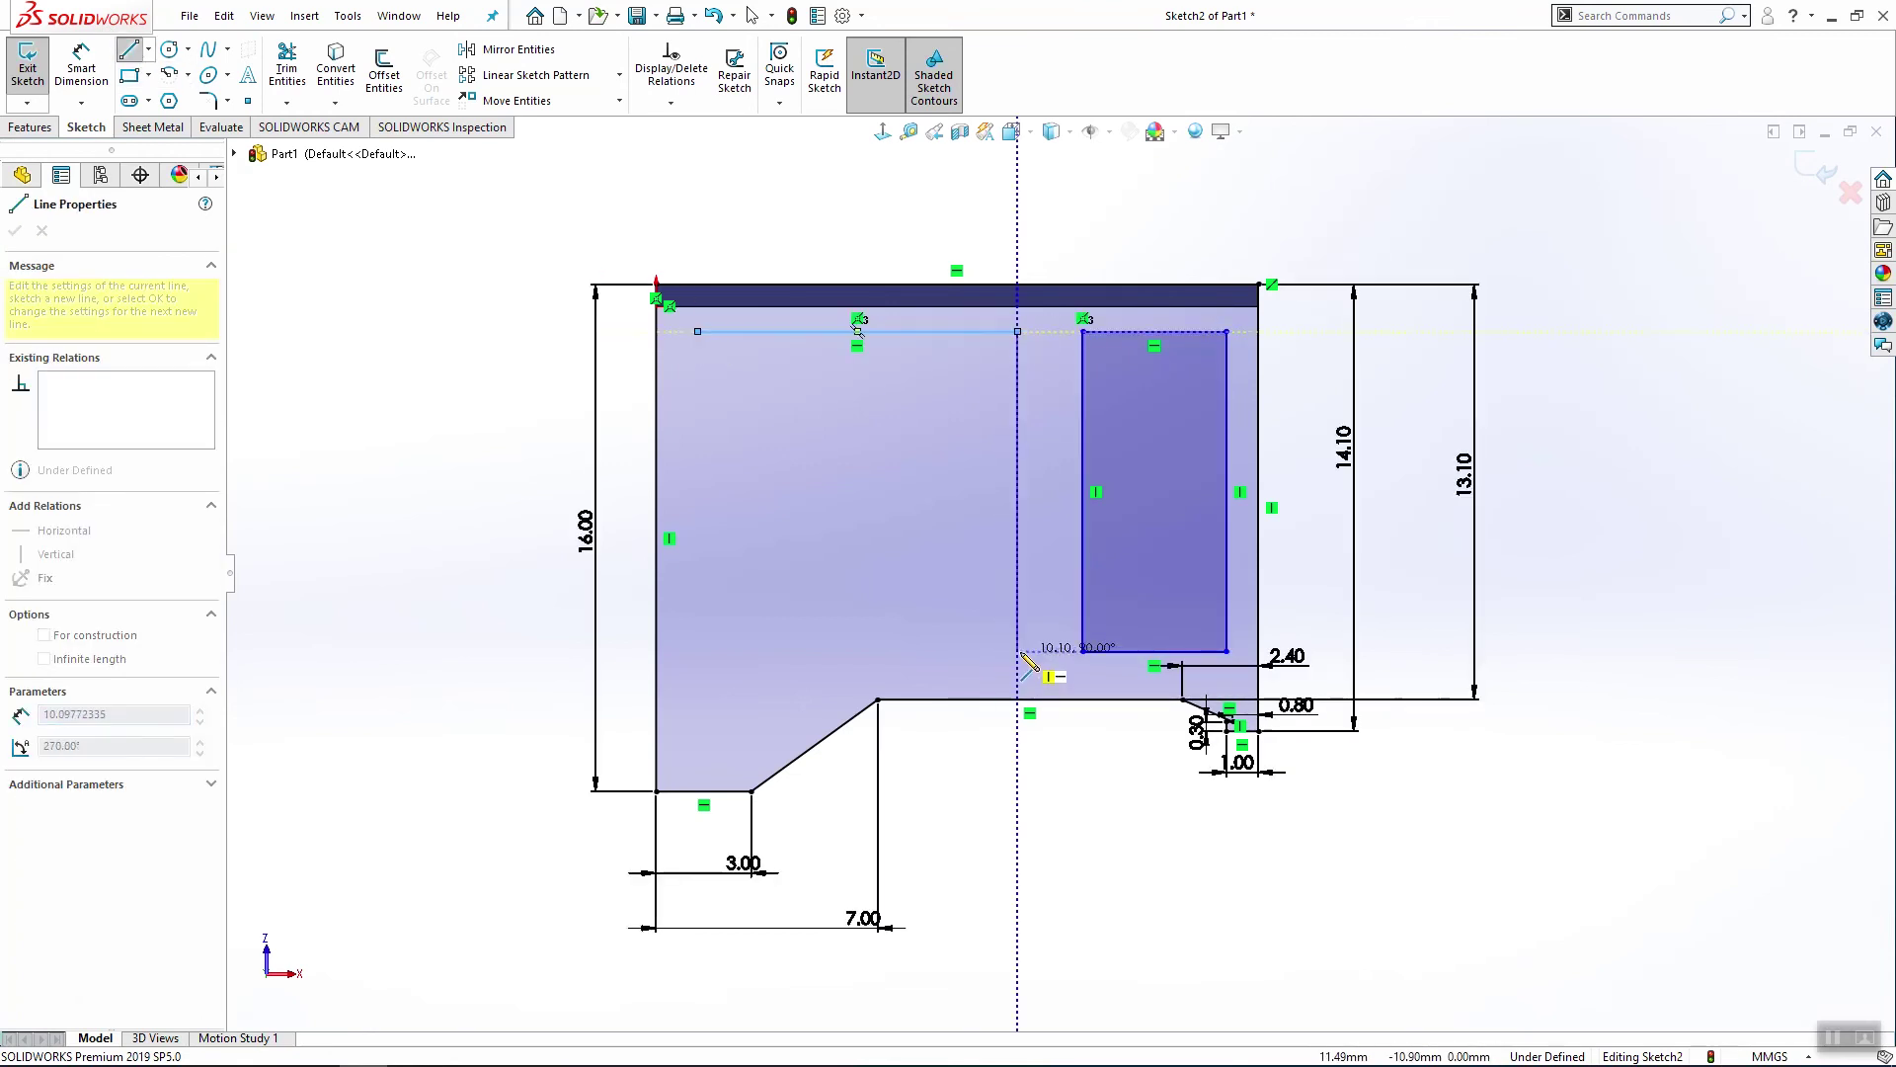
{"action": "left_click", "coordinate": [1017, 652]}
{"action": "left_click", "coordinate": [857, 652]}
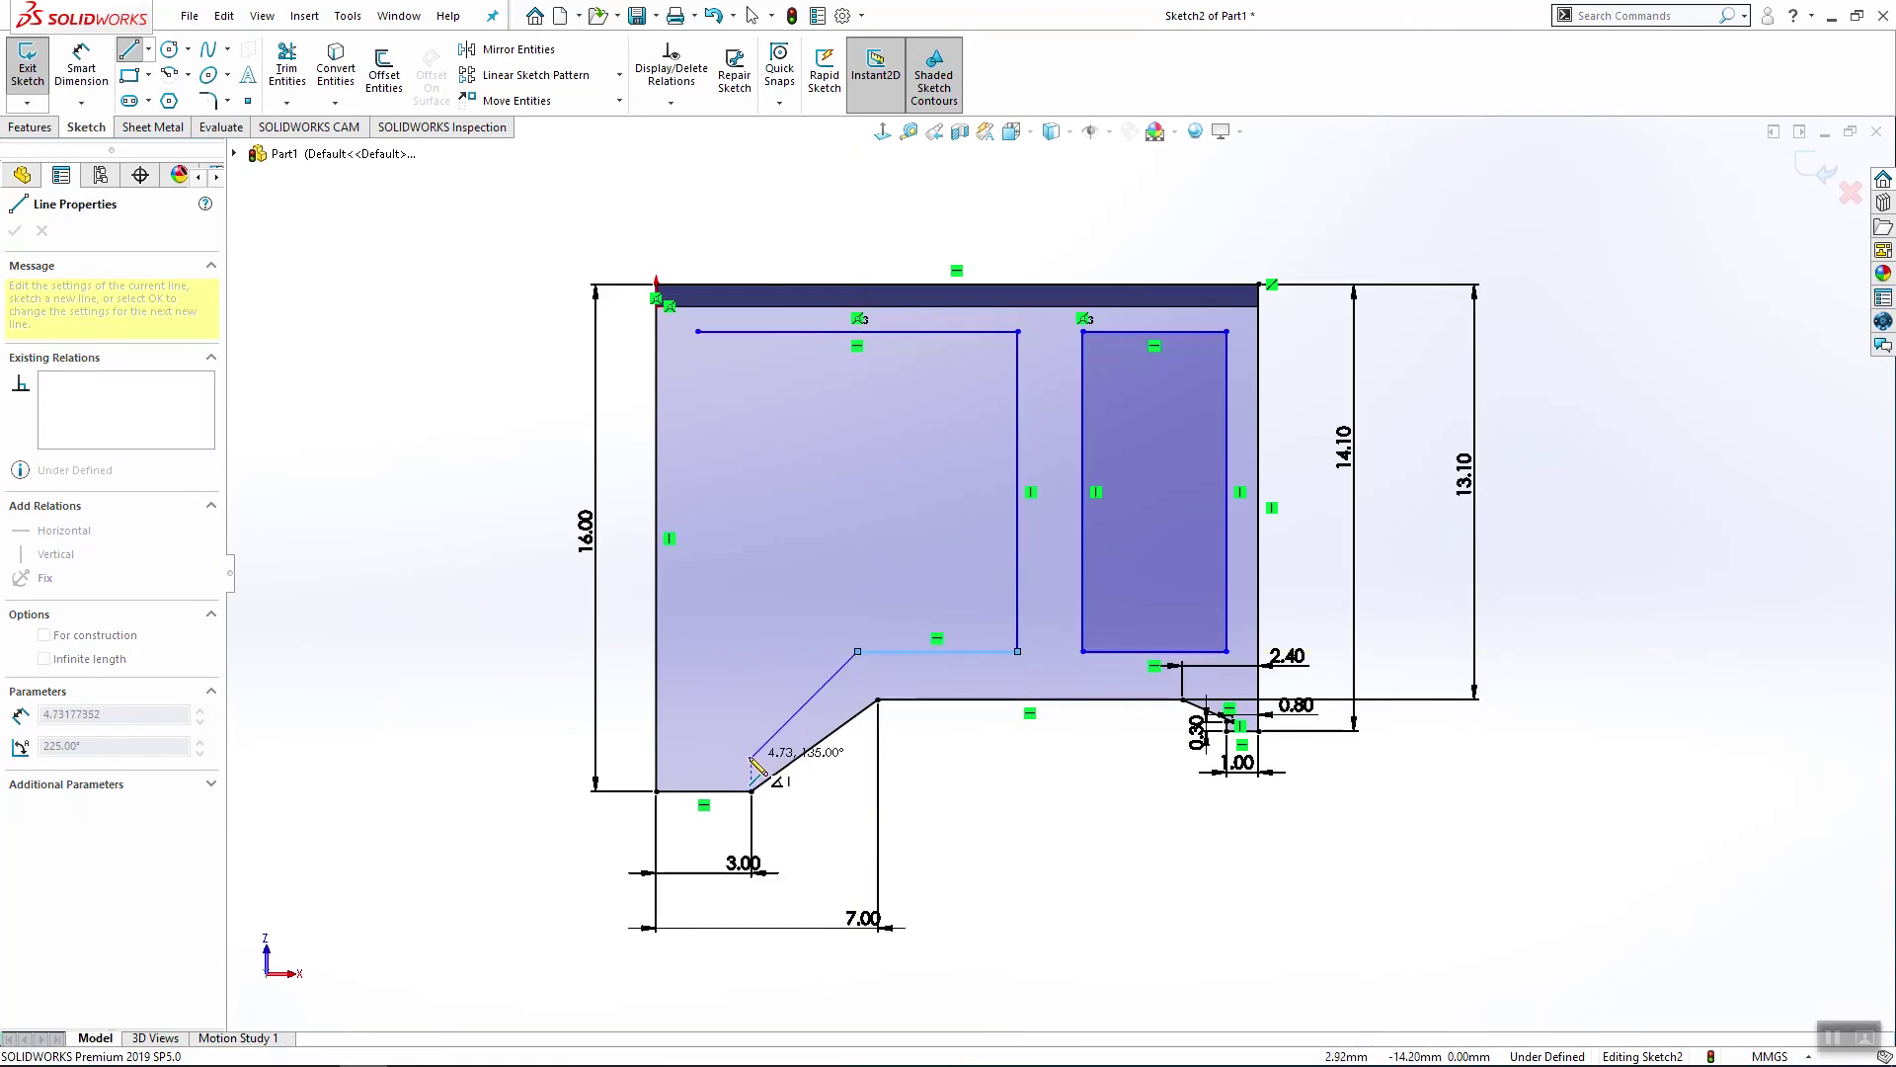
{"action": "left_click", "coordinate": [752, 758]}
{"action": "left_click", "coordinate": [680, 758]}
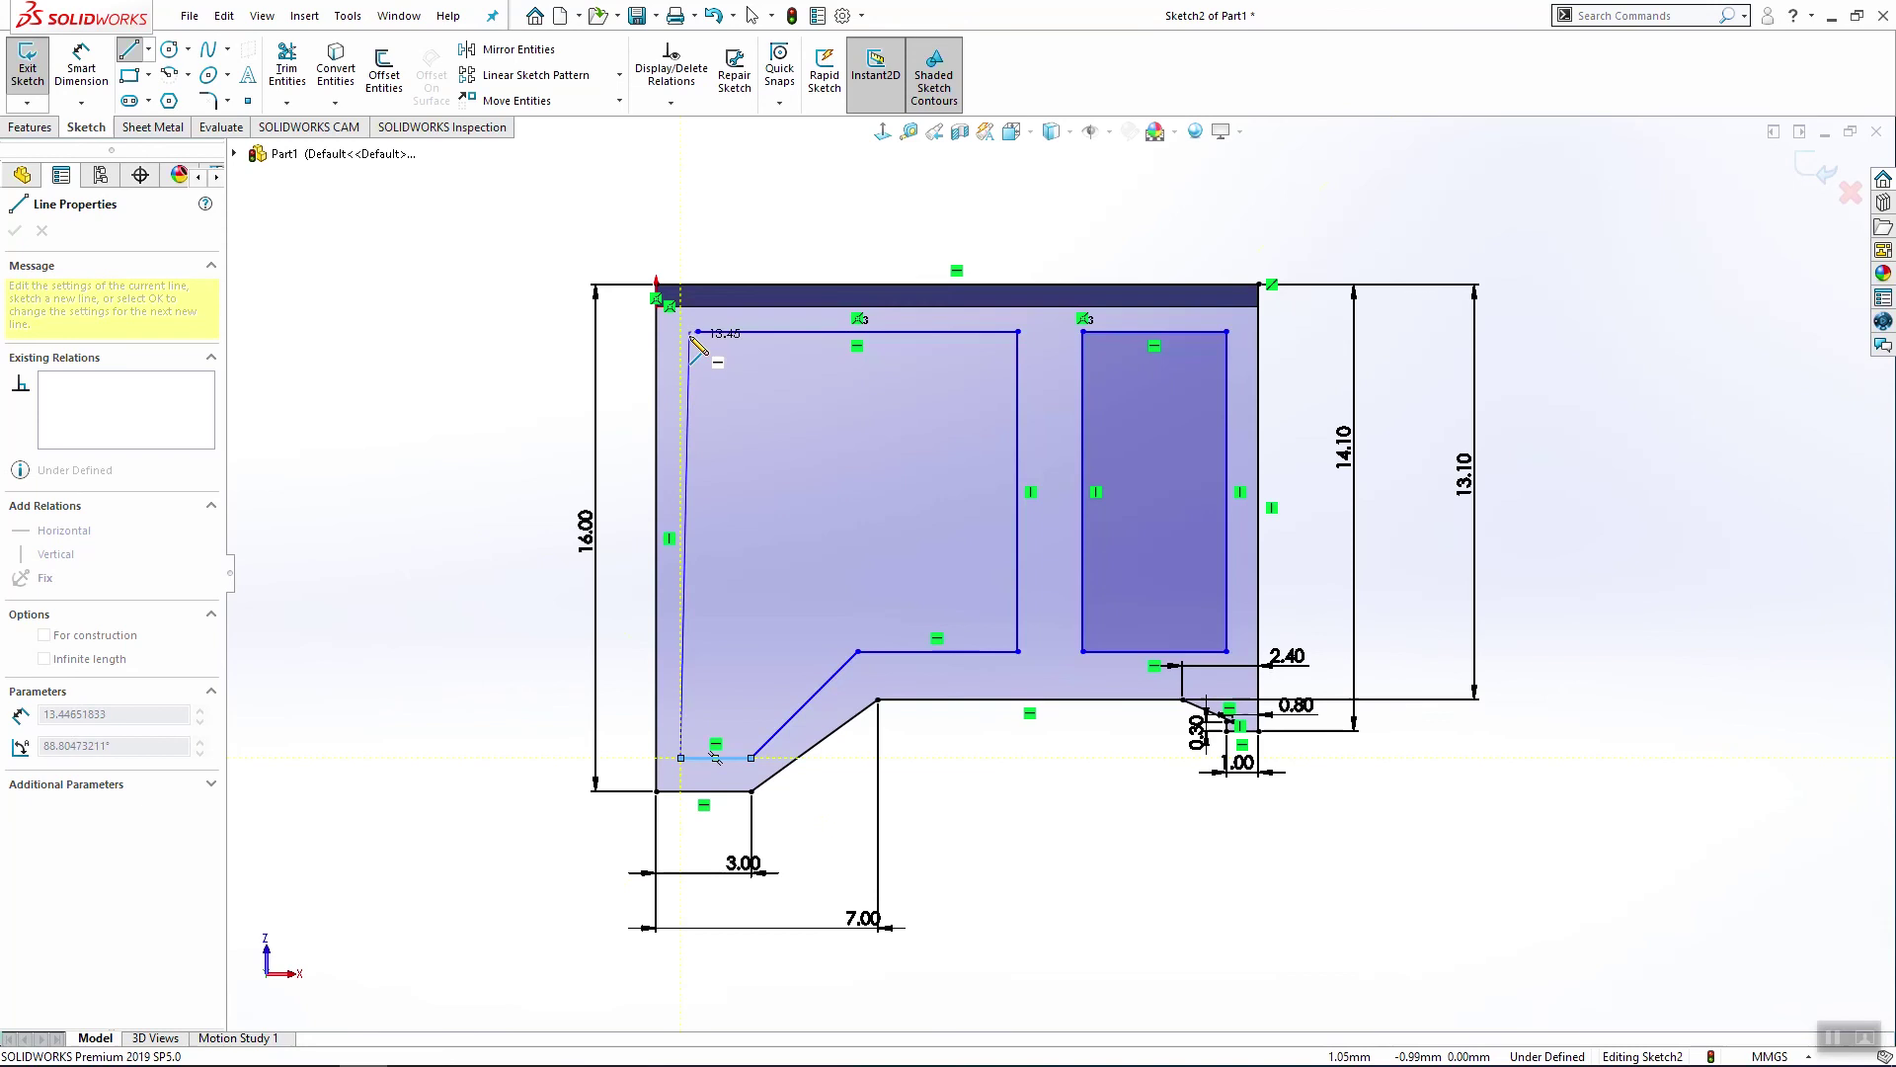
{"action": "left_click", "coordinate": [697, 333]}
{"action": "key", "text": "Escape"}
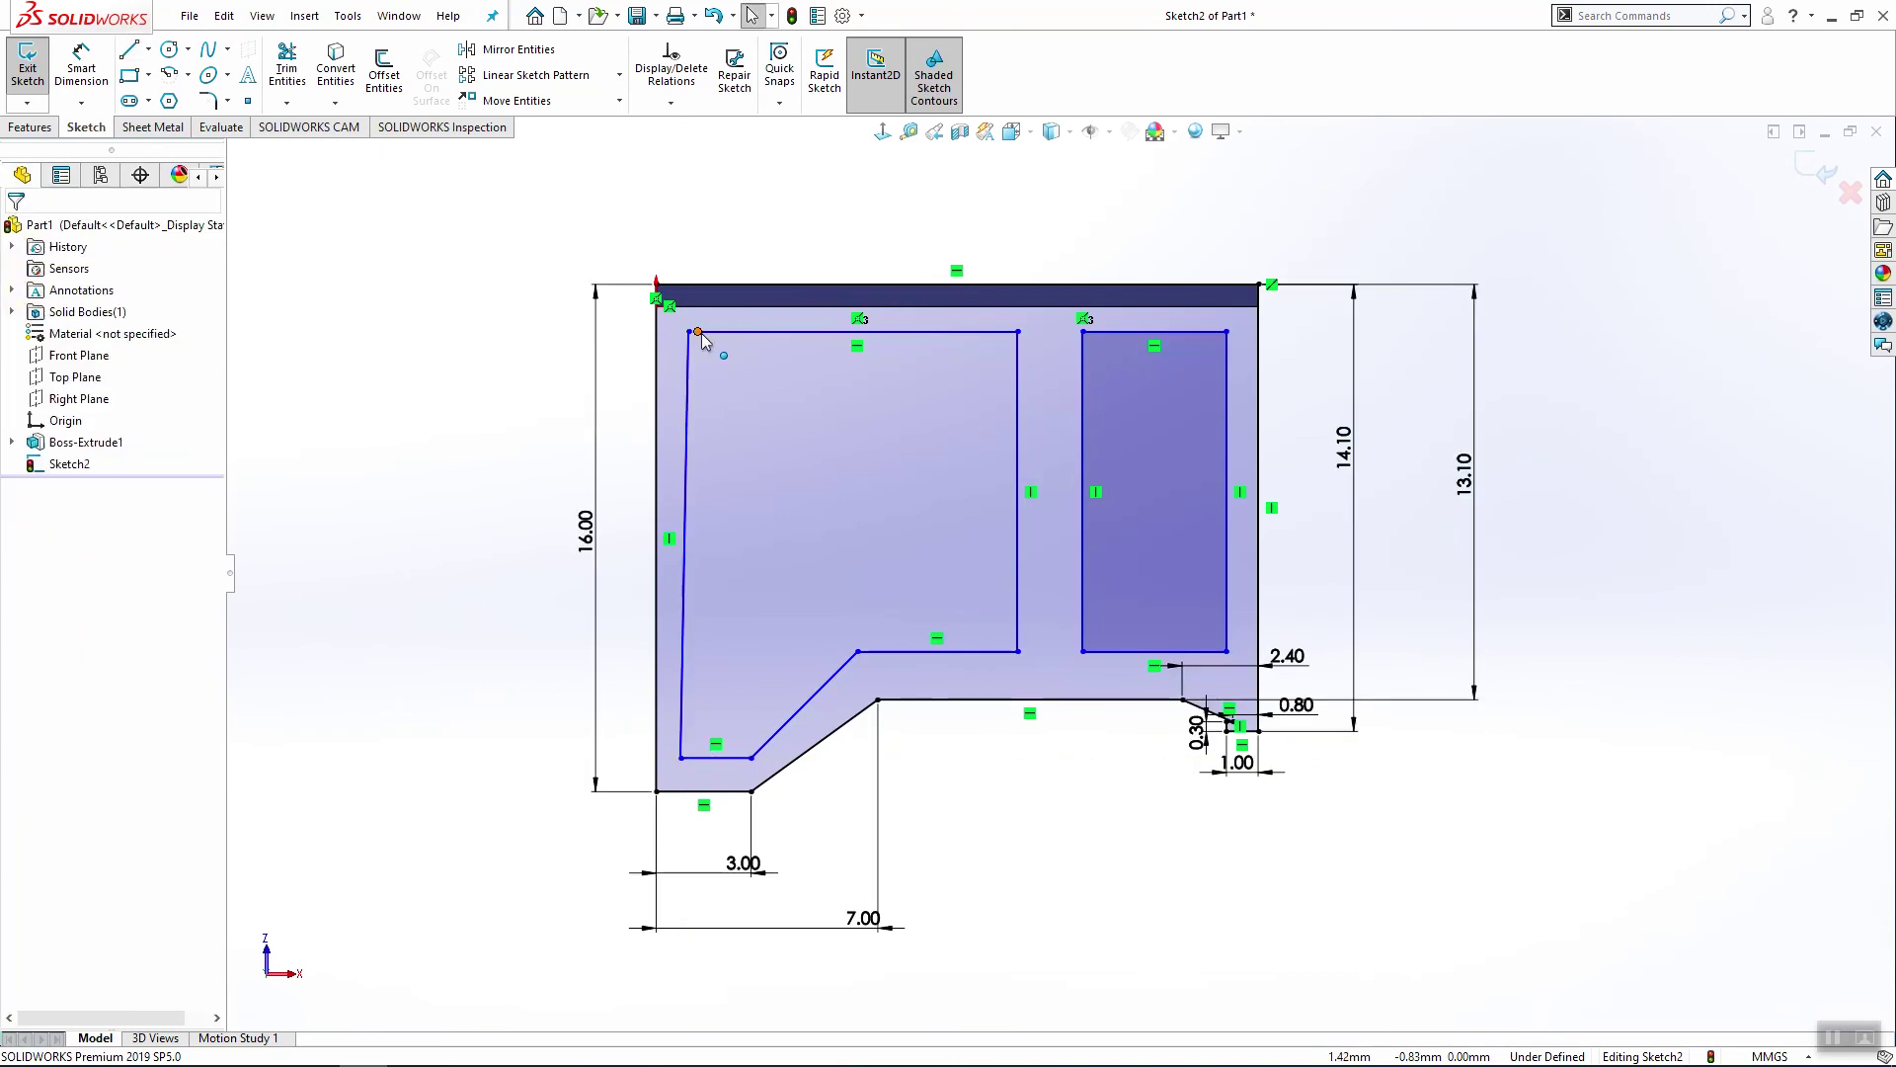
{"action": "left_click", "coordinate": [703, 333]}
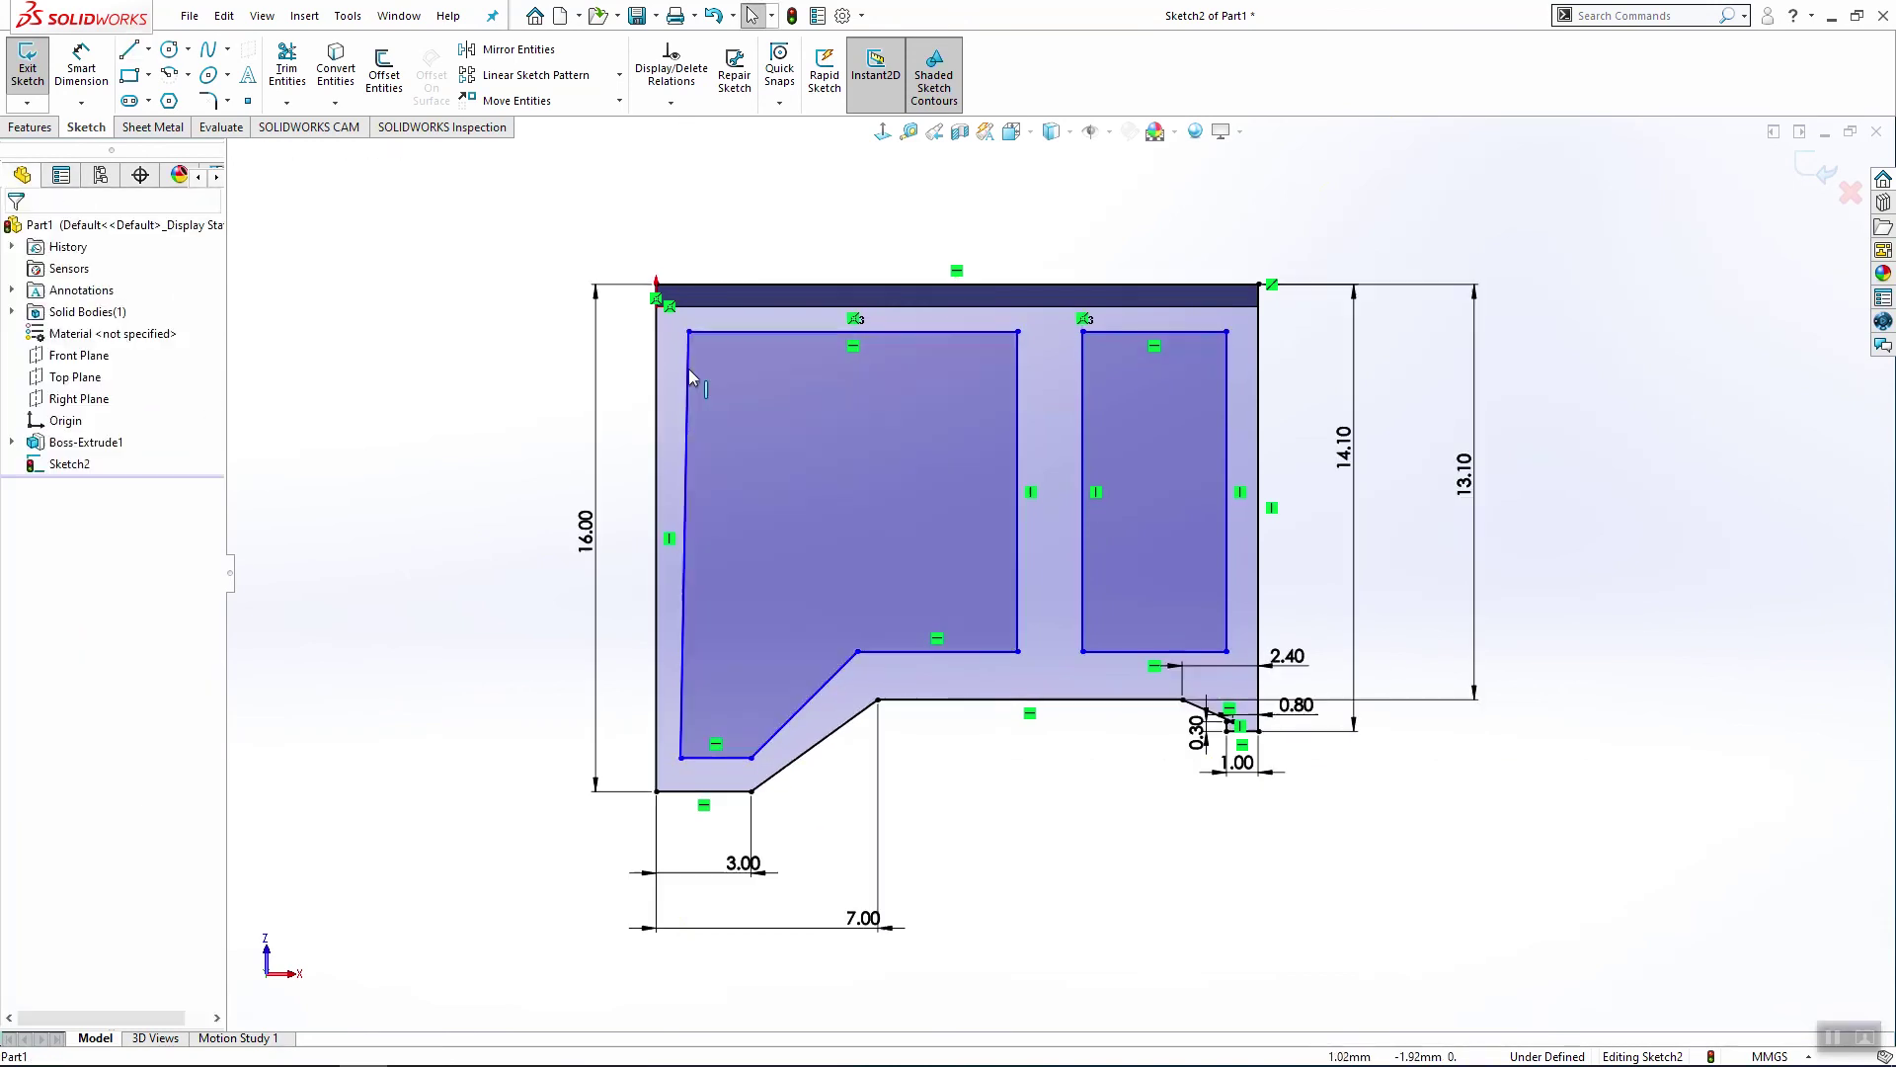
Step: Make the inner contour's left line vertical
{"action": "left_click", "coordinate": [689, 373]}
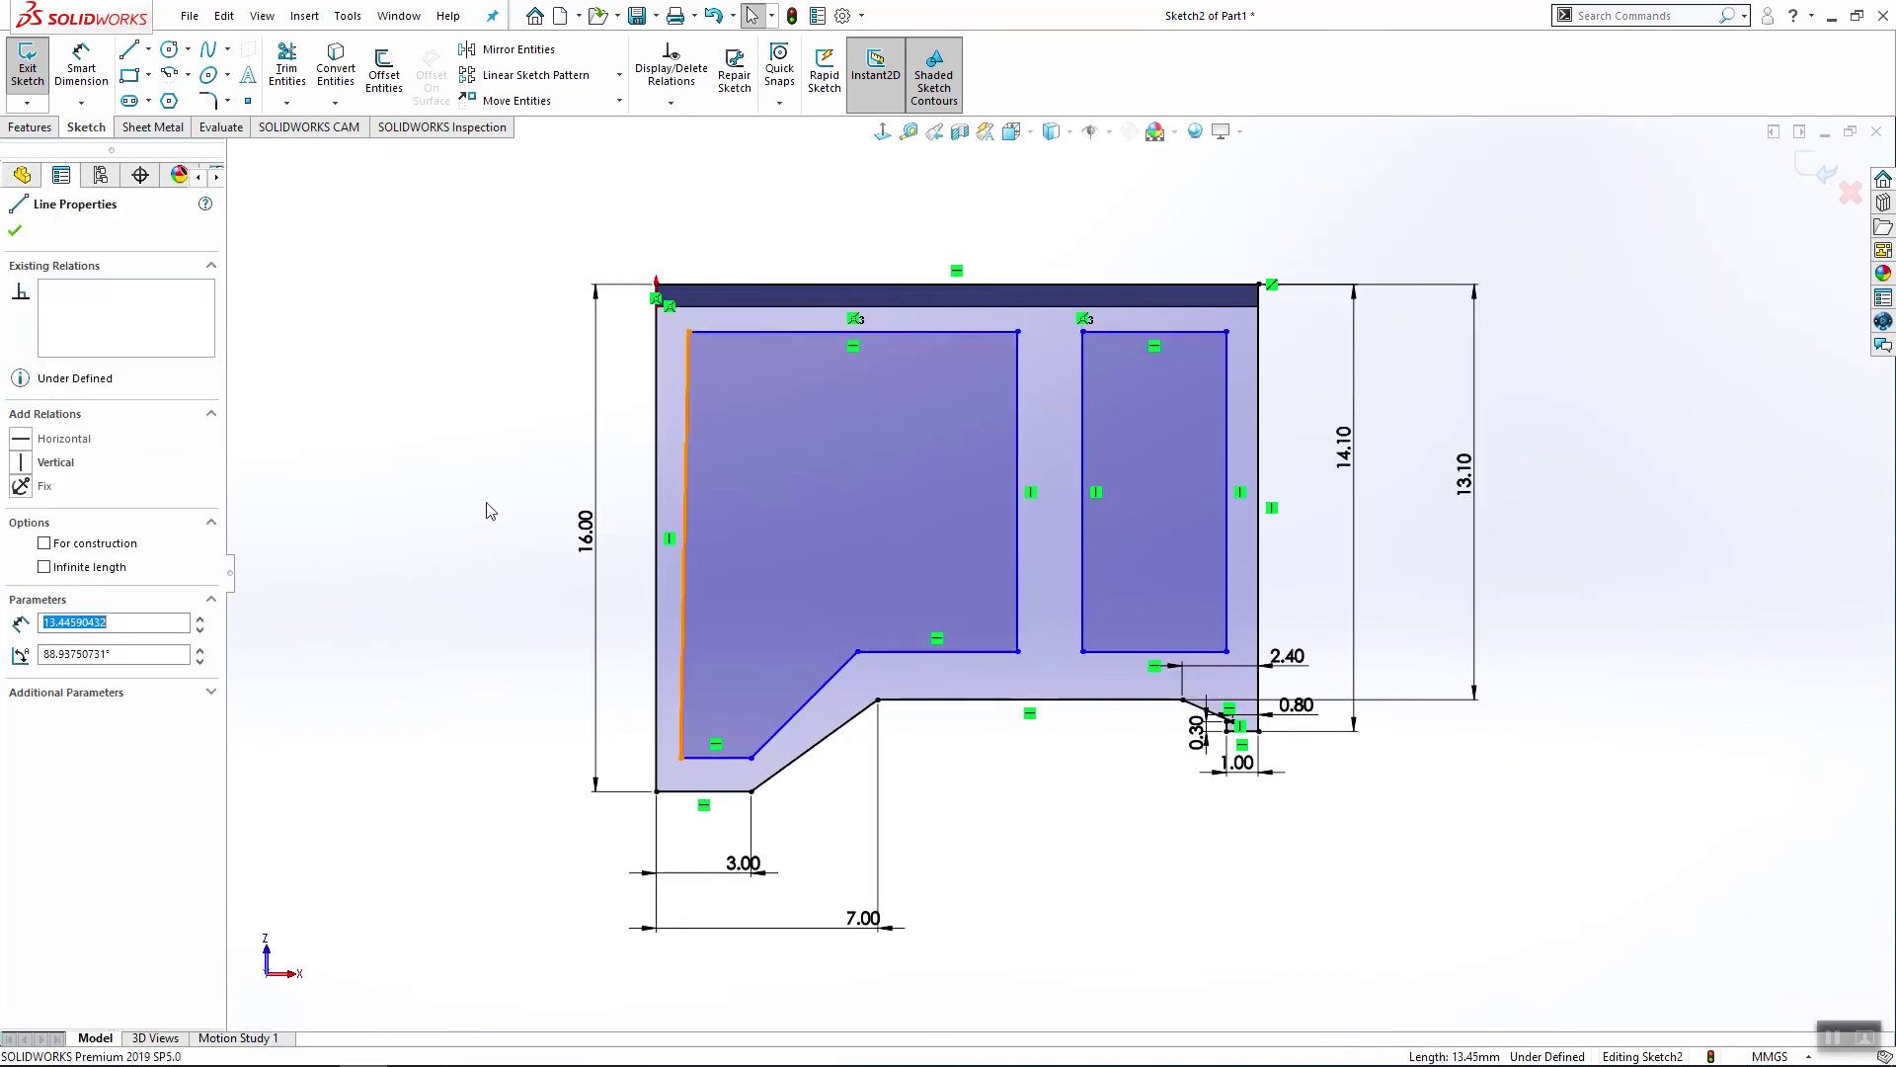
{"action": "left_click", "coordinate": [19, 470]}
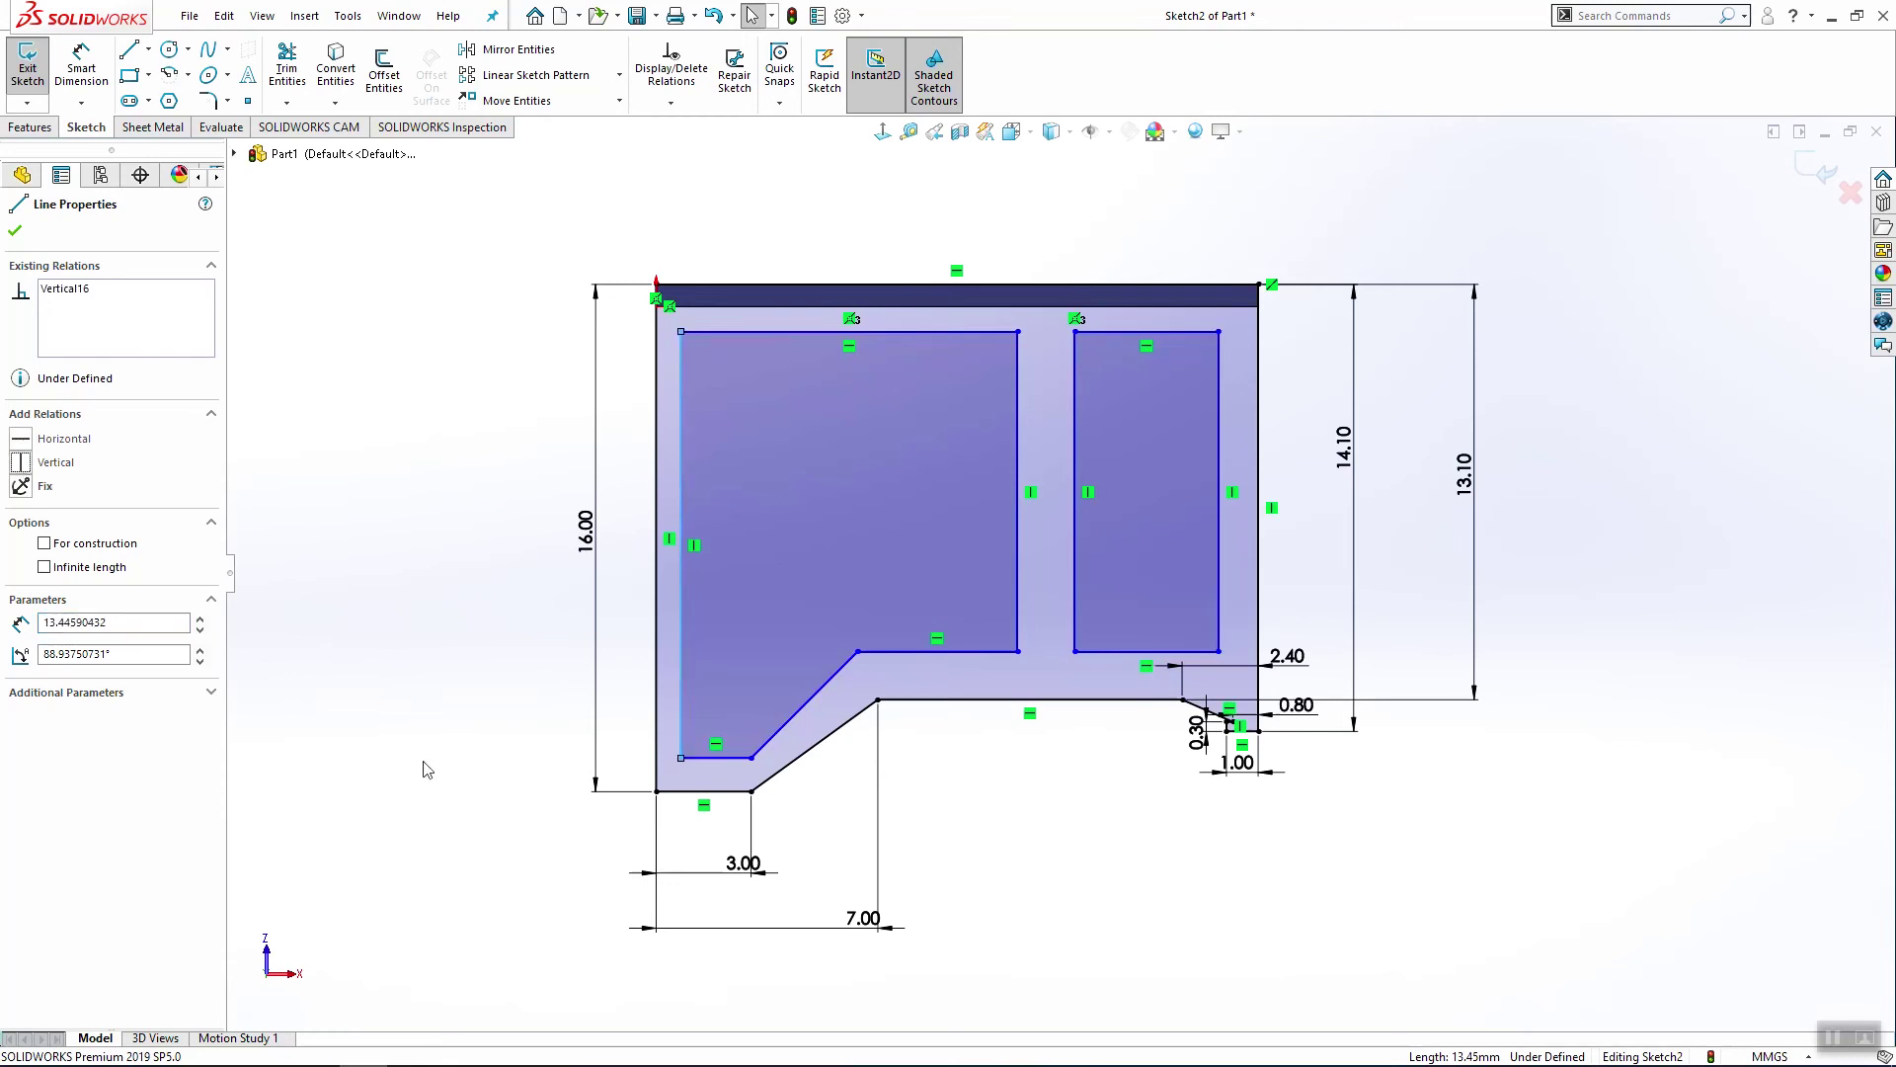
{"action": "left_click", "coordinate": [423, 802]}
Step: Relate the inner and outer chamfer corners, then begin dimensioning the inner left line
{"action": "left_click", "coordinate": [752, 791]}
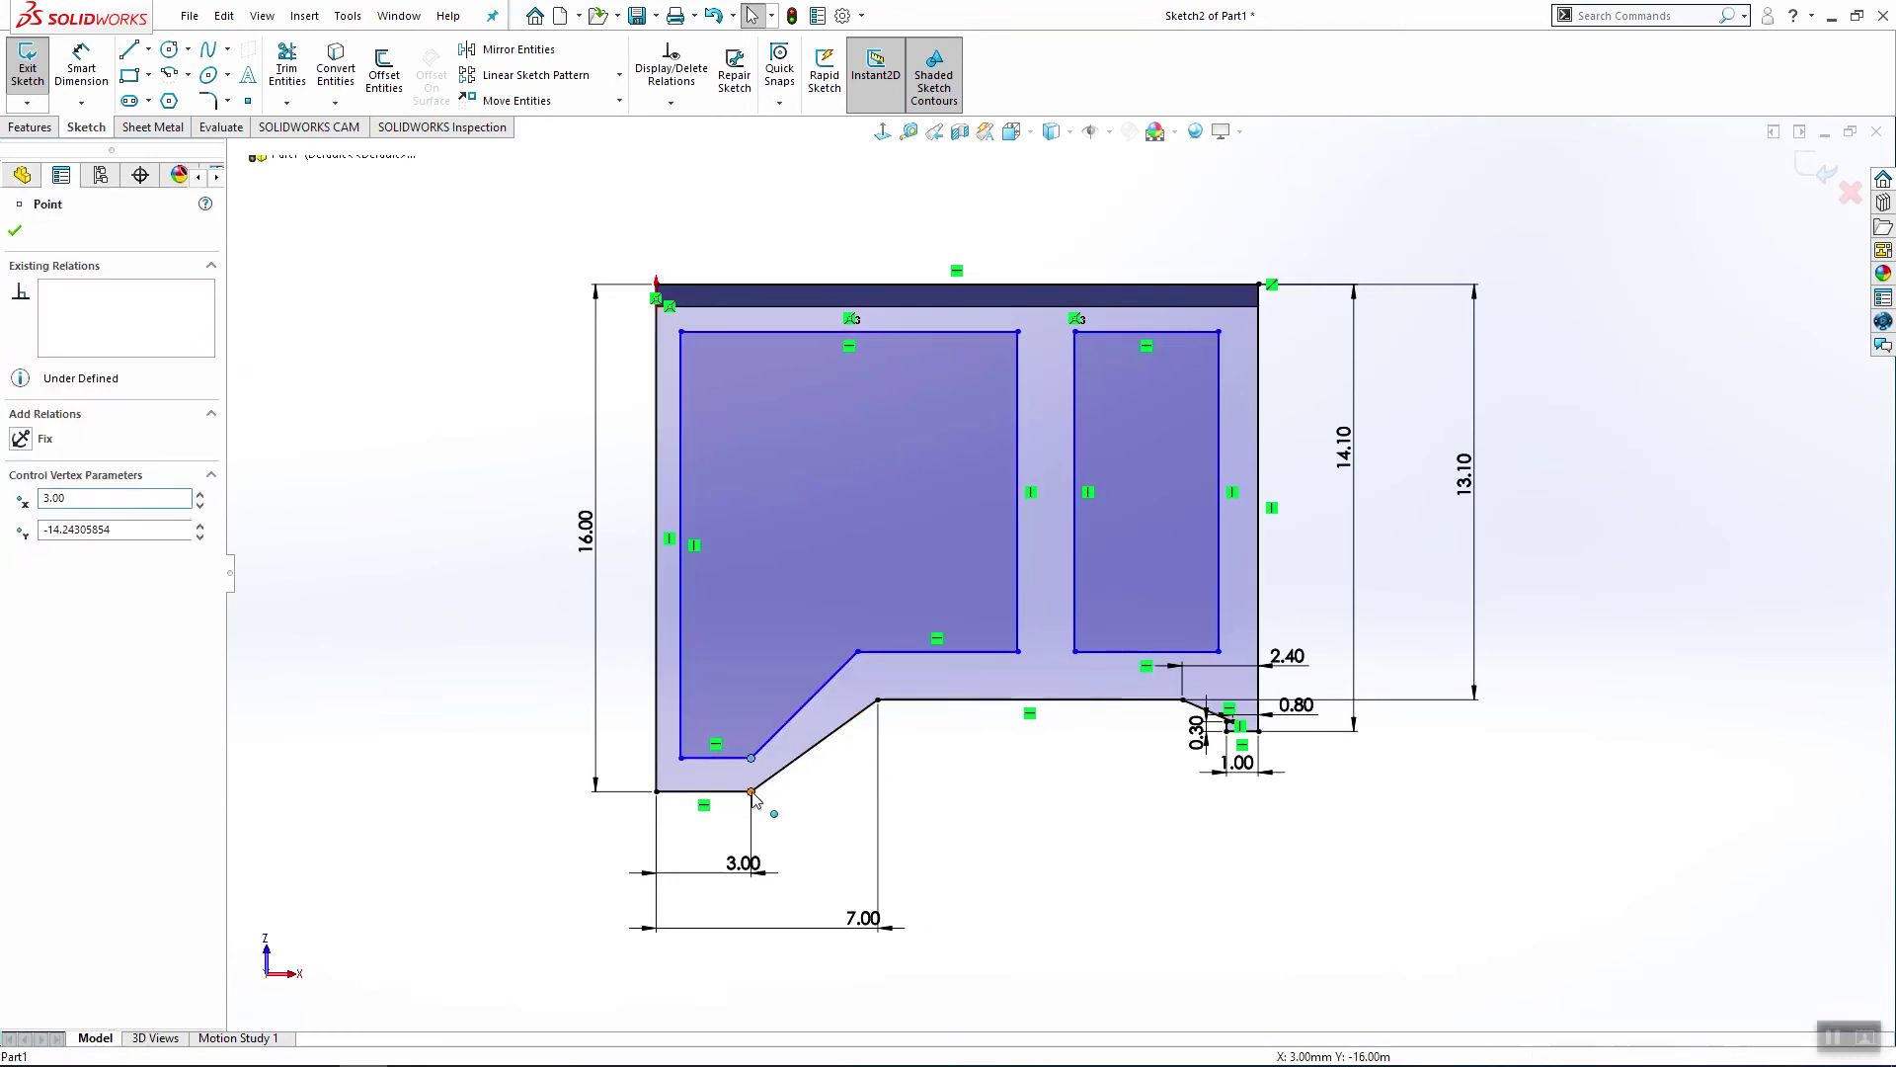
{"action": "left_click", "coordinate": [752, 758], "text": "ctrl"}
{"action": "left_click", "coordinate": [81, 69]}
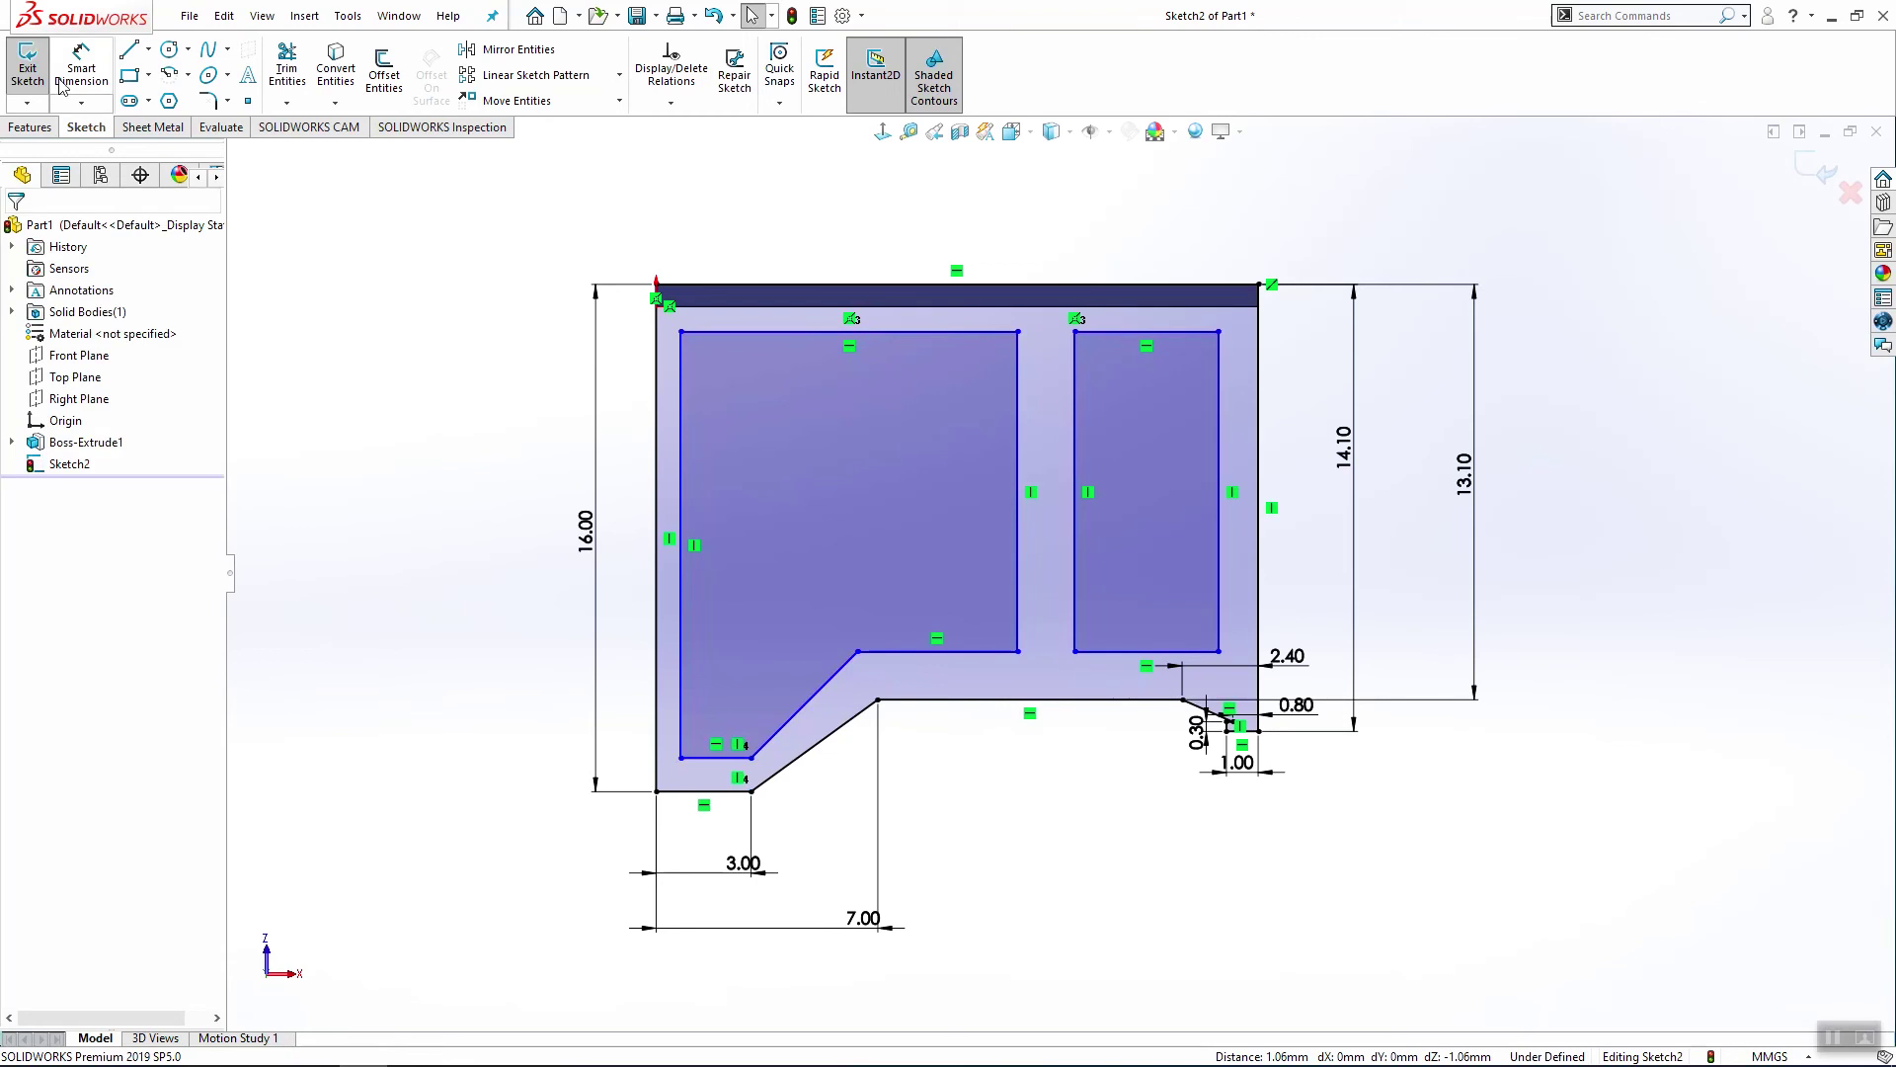
{"action": "left_click", "coordinate": [680, 716]}
Step: Dimension the frame's left wall to 1.00 and its top wall to 1.30 mm
{"action": "left_click", "coordinate": [657, 719]}
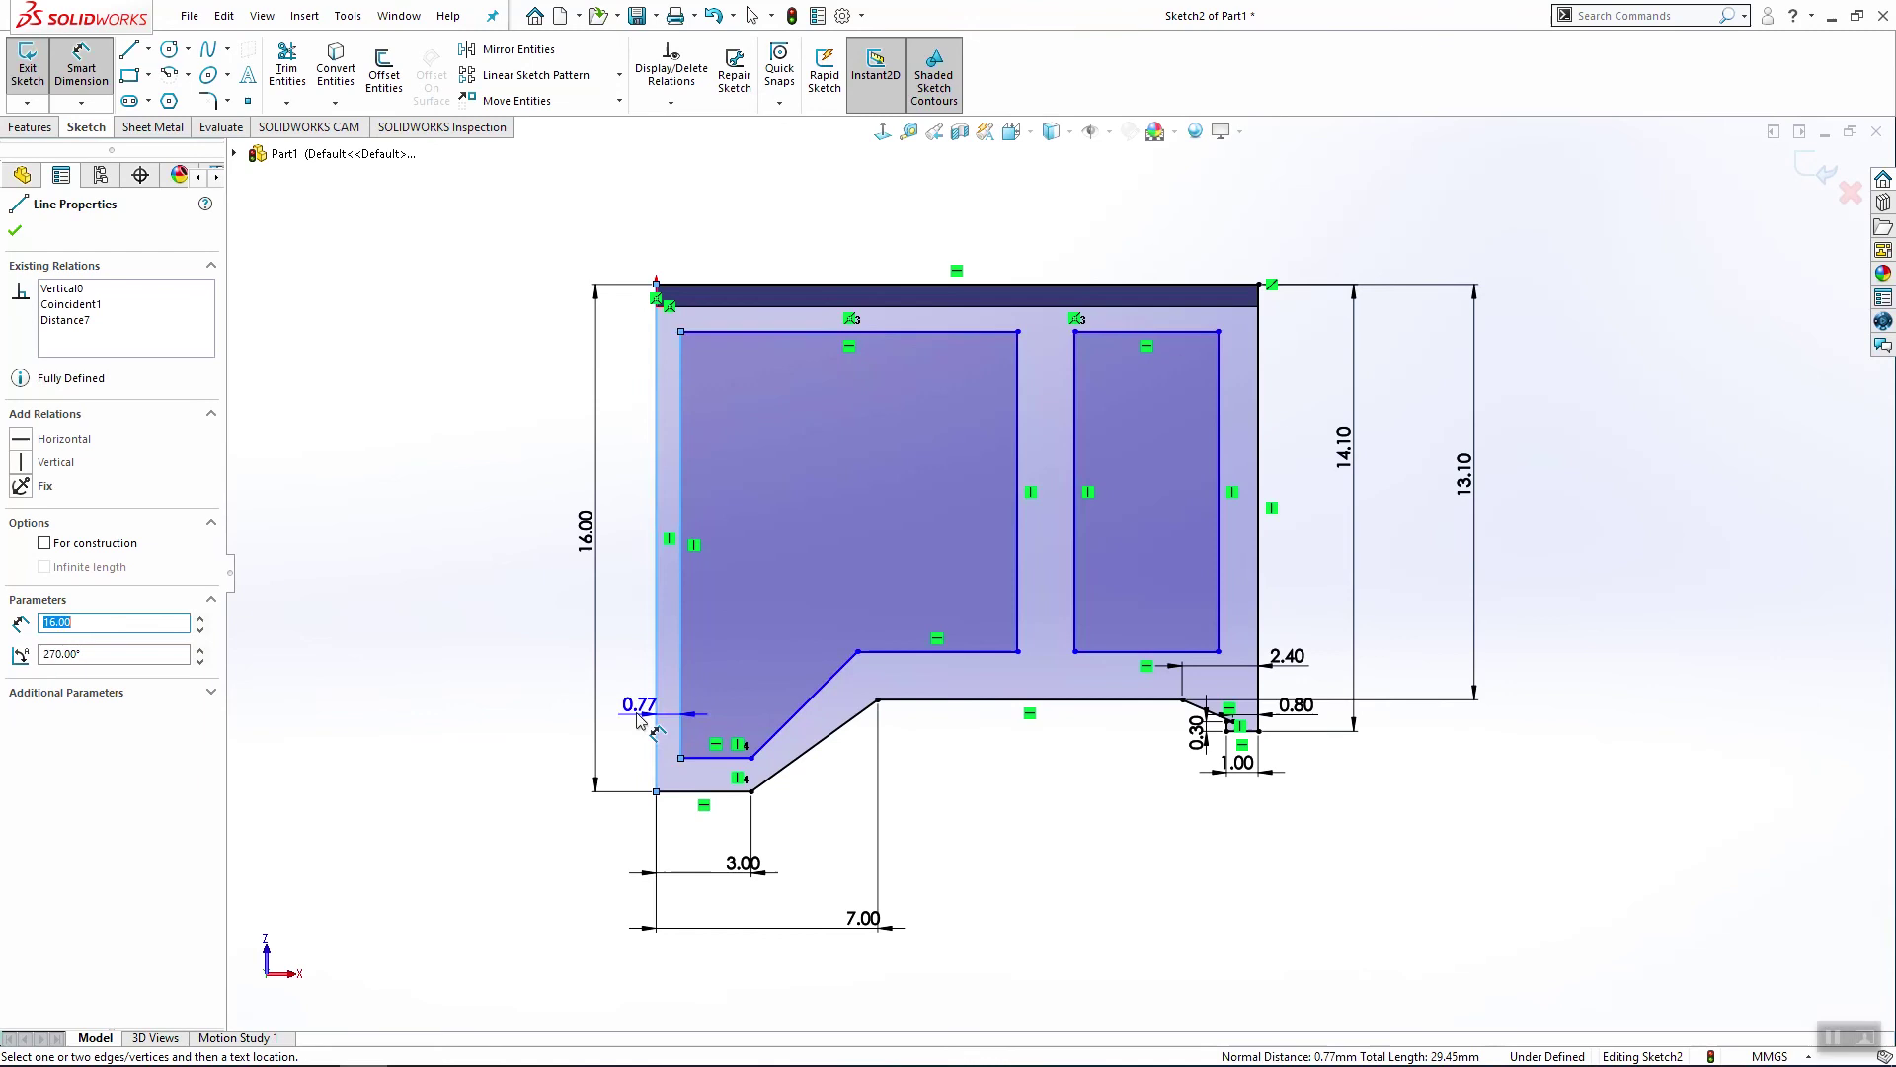
{"action": "left_click", "coordinate": [623, 709]}
{"action": "type", "text": "1.00mm"}
{"action": "key", "text": "Return"}
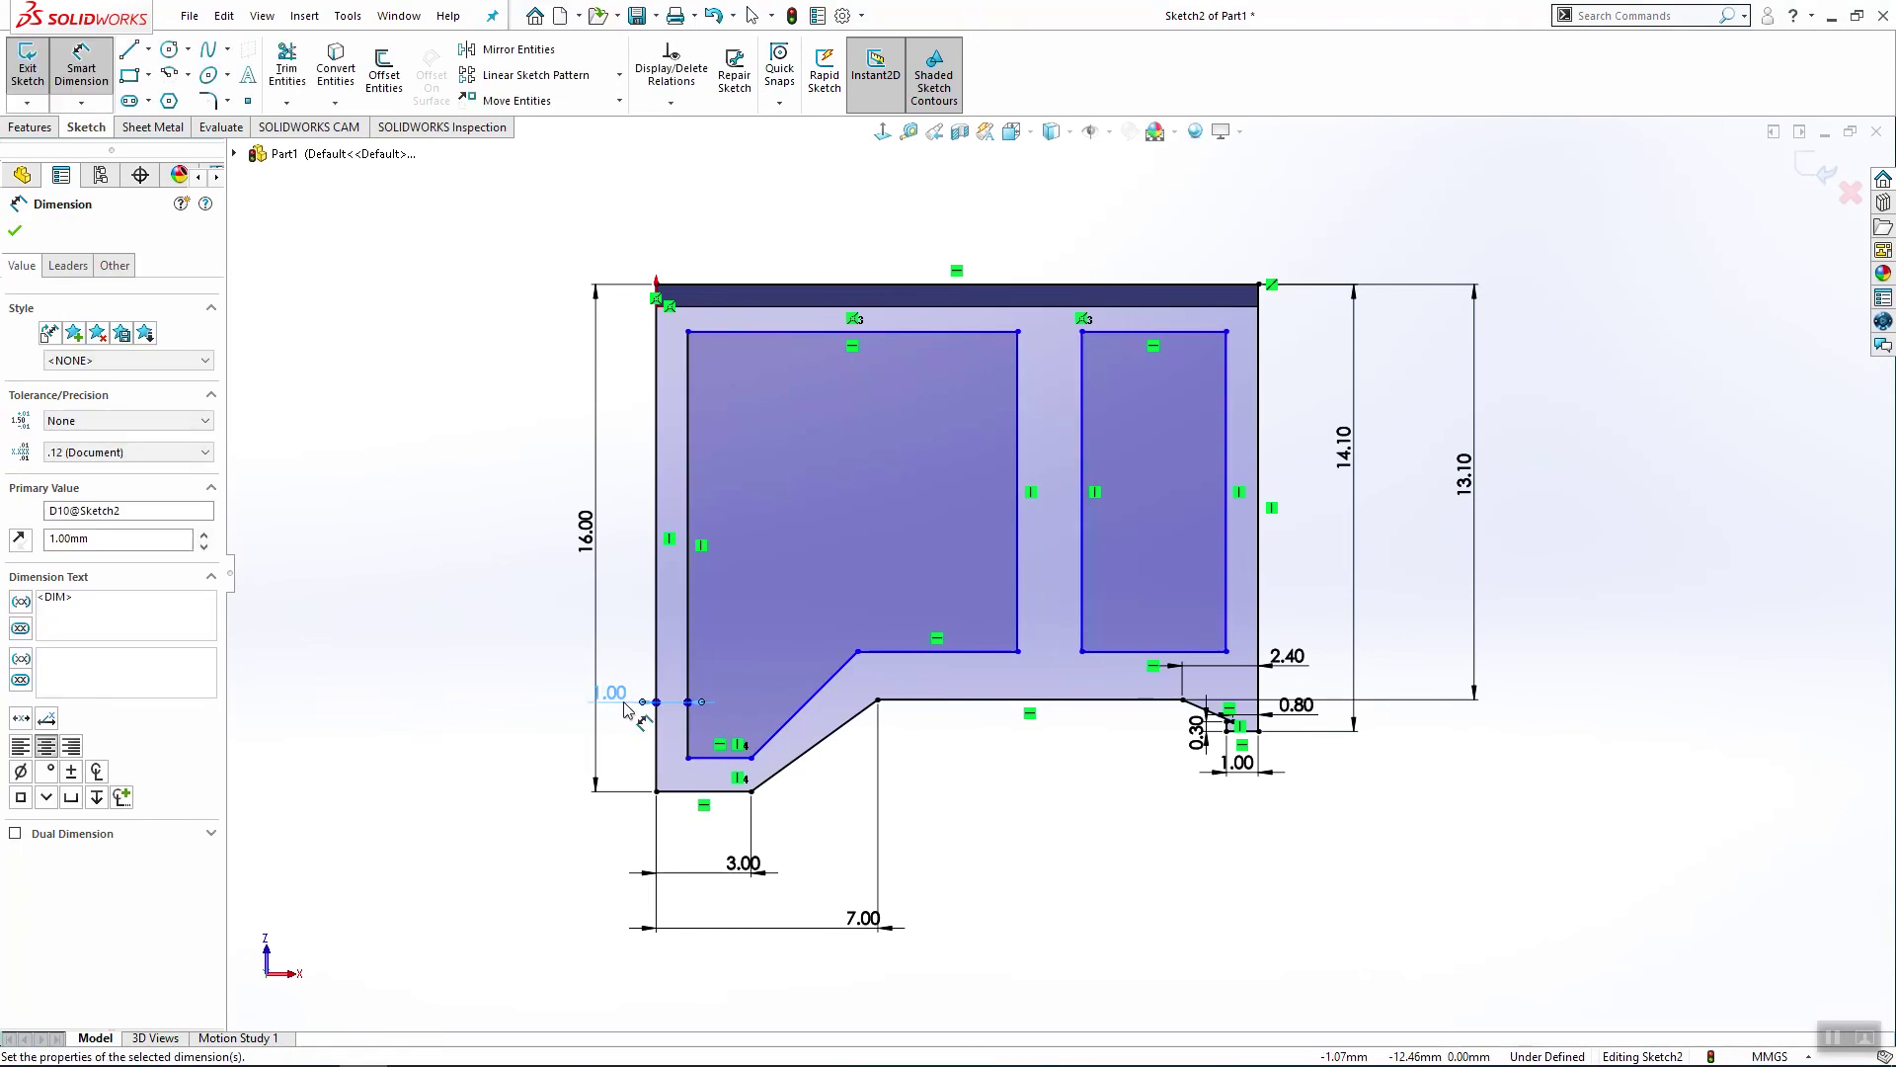
{"action": "left_click", "coordinate": [731, 333]}
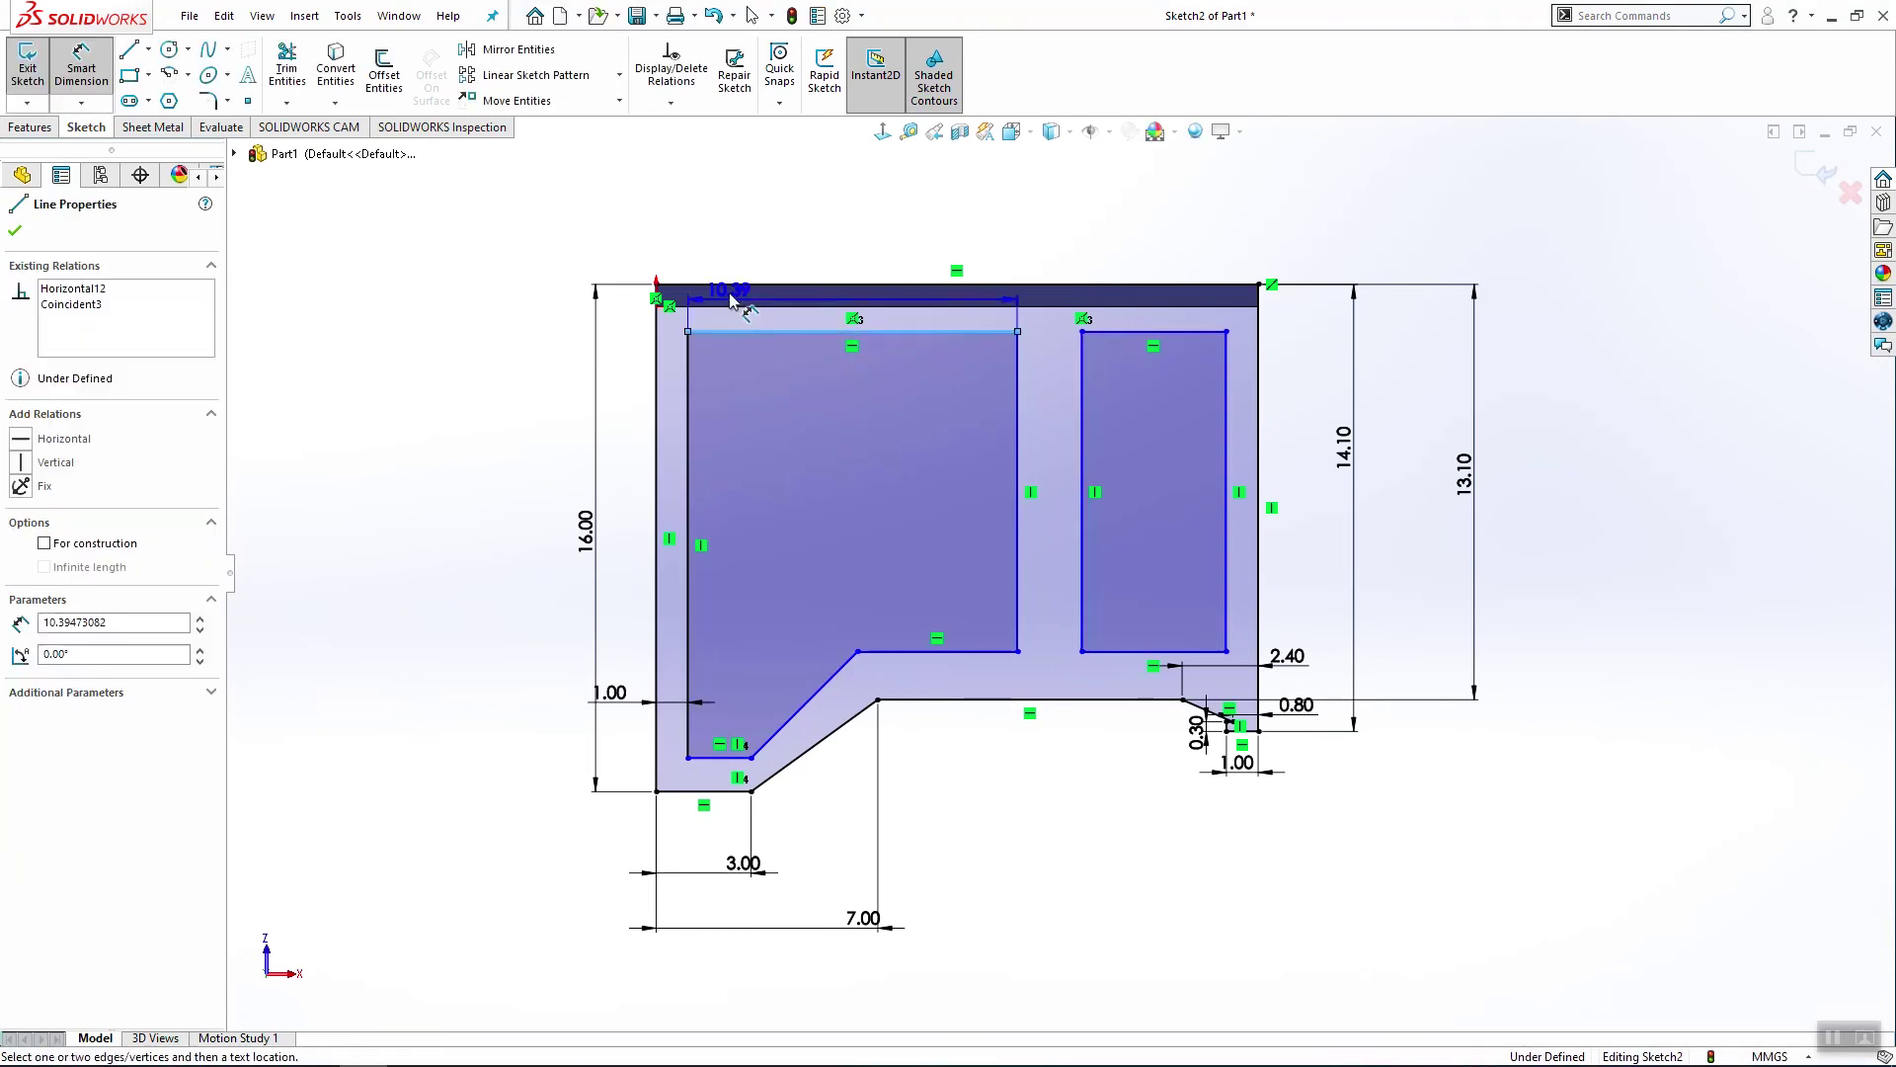
{"action": "left_click", "coordinate": [736, 286]}
{"action": "left_click", "coordinate": [746, 197]}
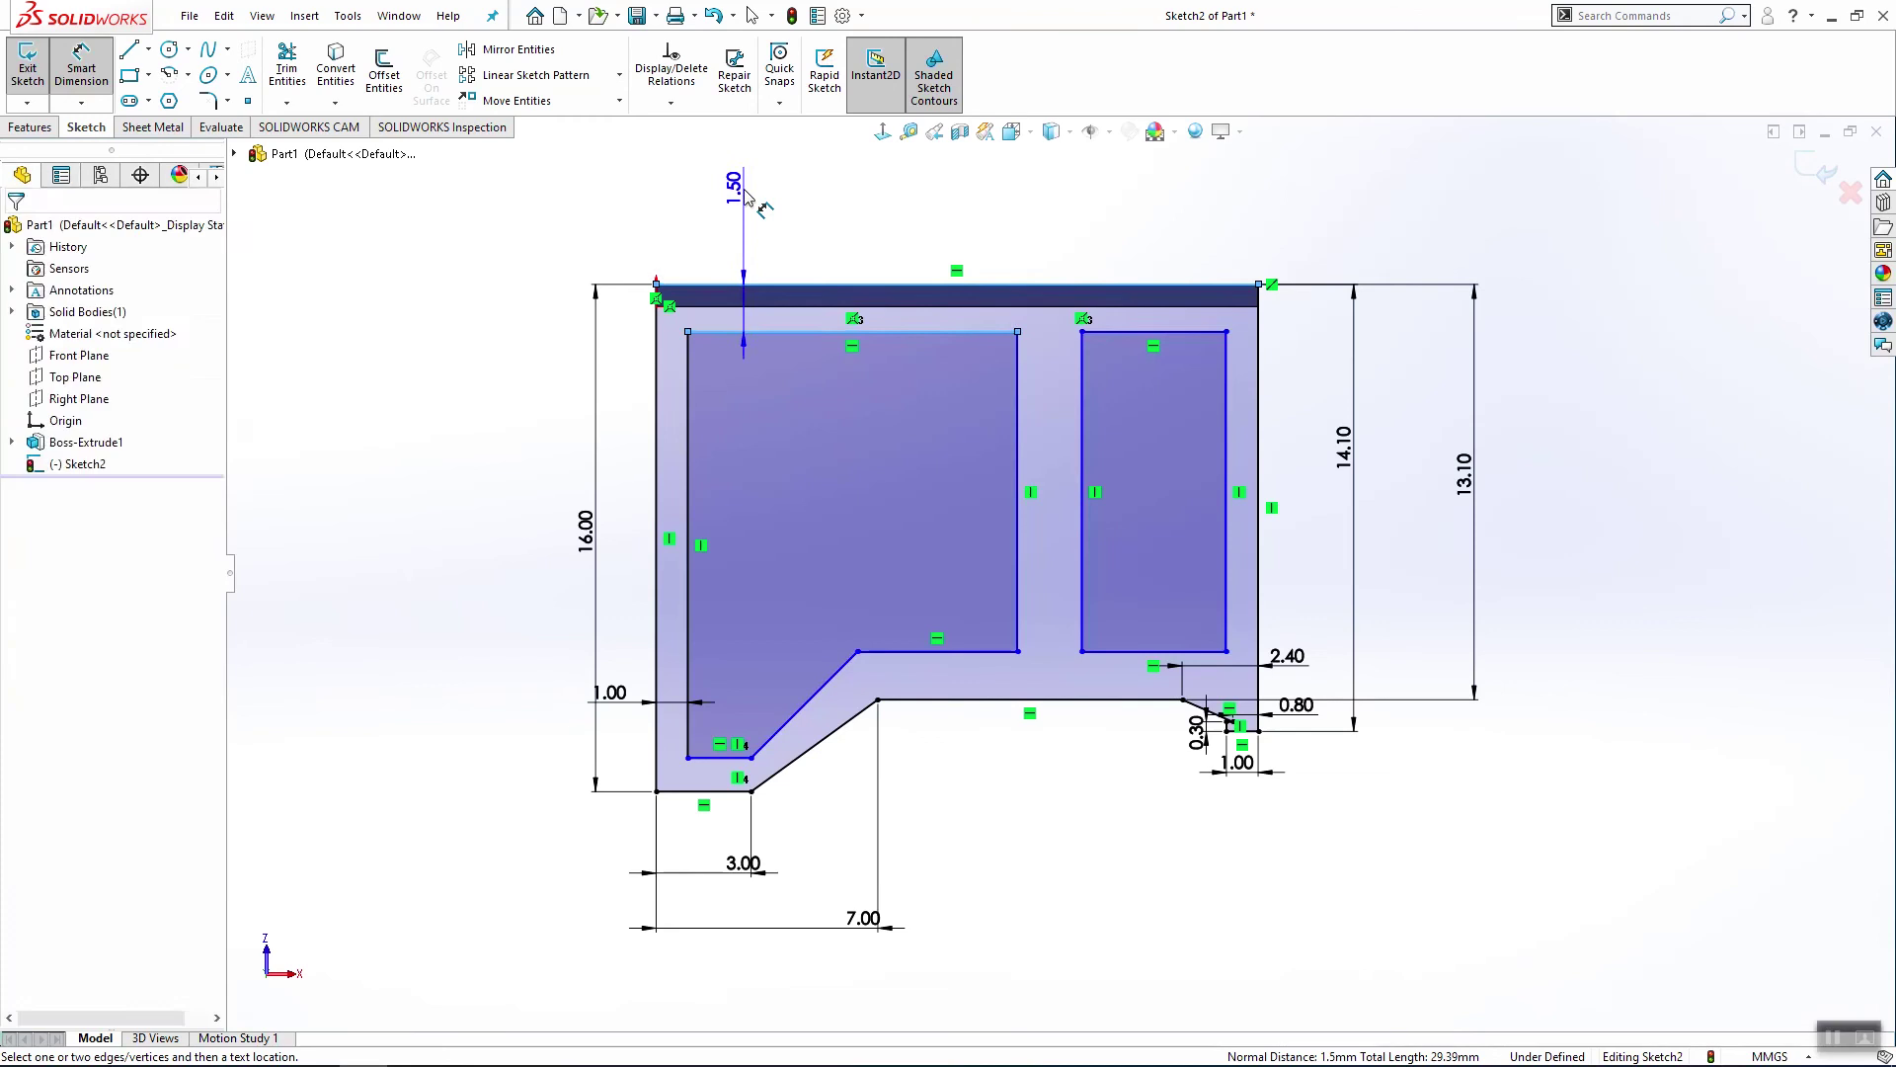
{"action": "type", "text": "1.3"}
{"action": "key", "text": "Return"}
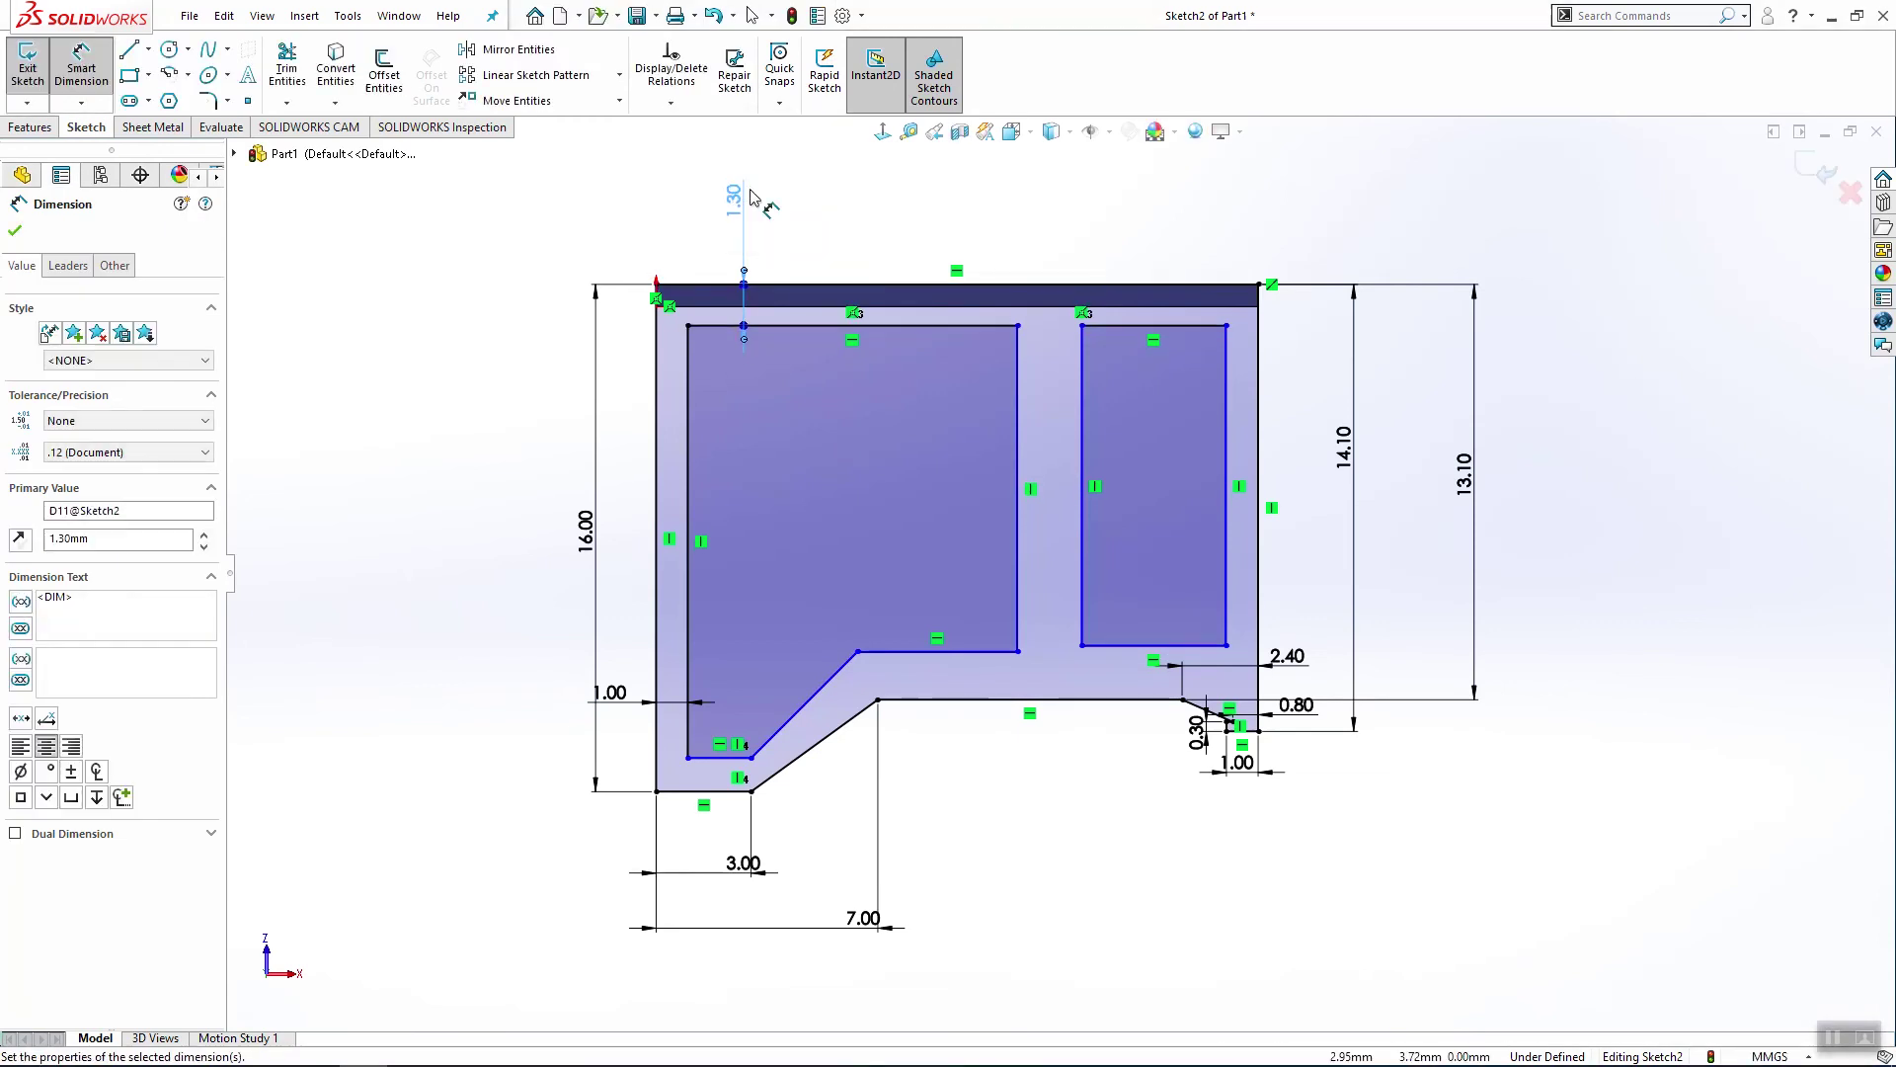
Step: Dimension the bottom wall to 1.10 mm and the vertical gap to 0.70
{"action": "left_click", "coordinate": [726, 757]}
{"action": "left_click", "coordinate": [704, 790]}
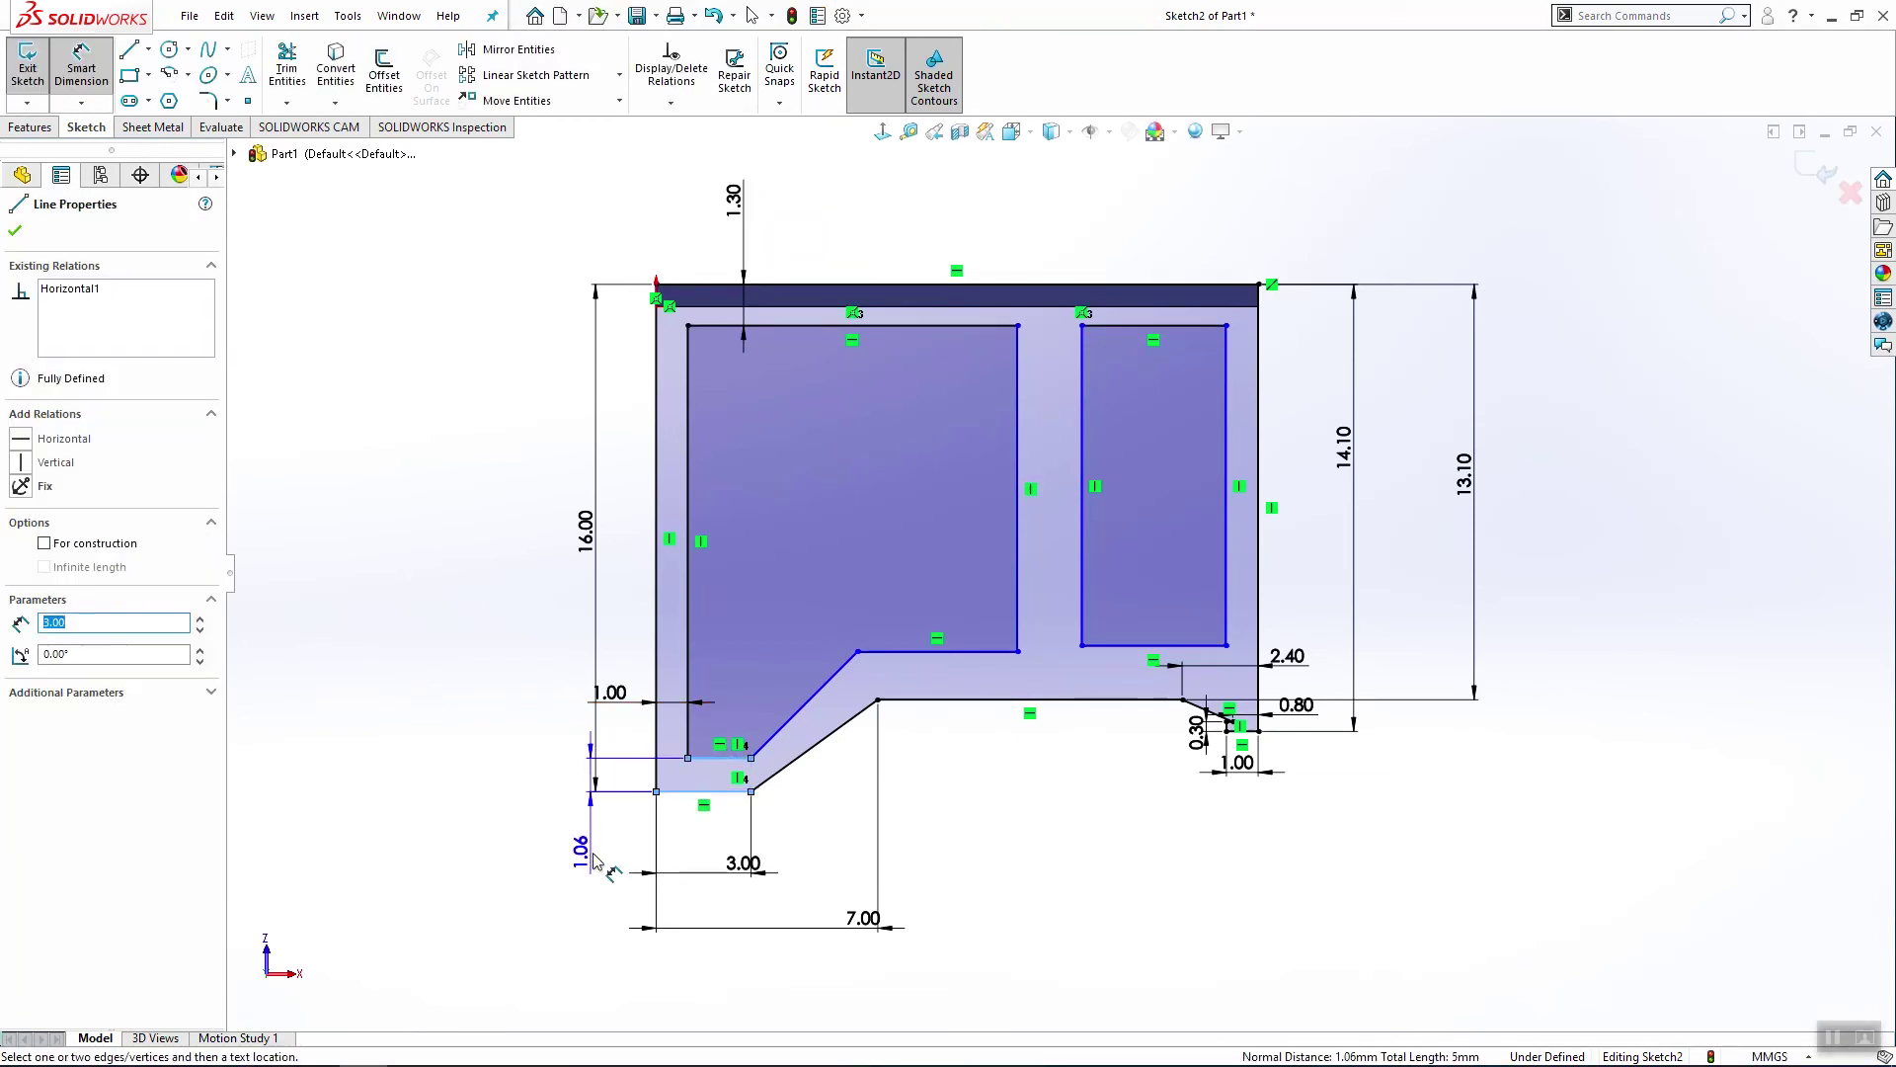
{"action": "left_click", "coordinate": [597, 835]}
{"action": "type", "text": "1.1"}
{"action": "key", "text": "Return"}
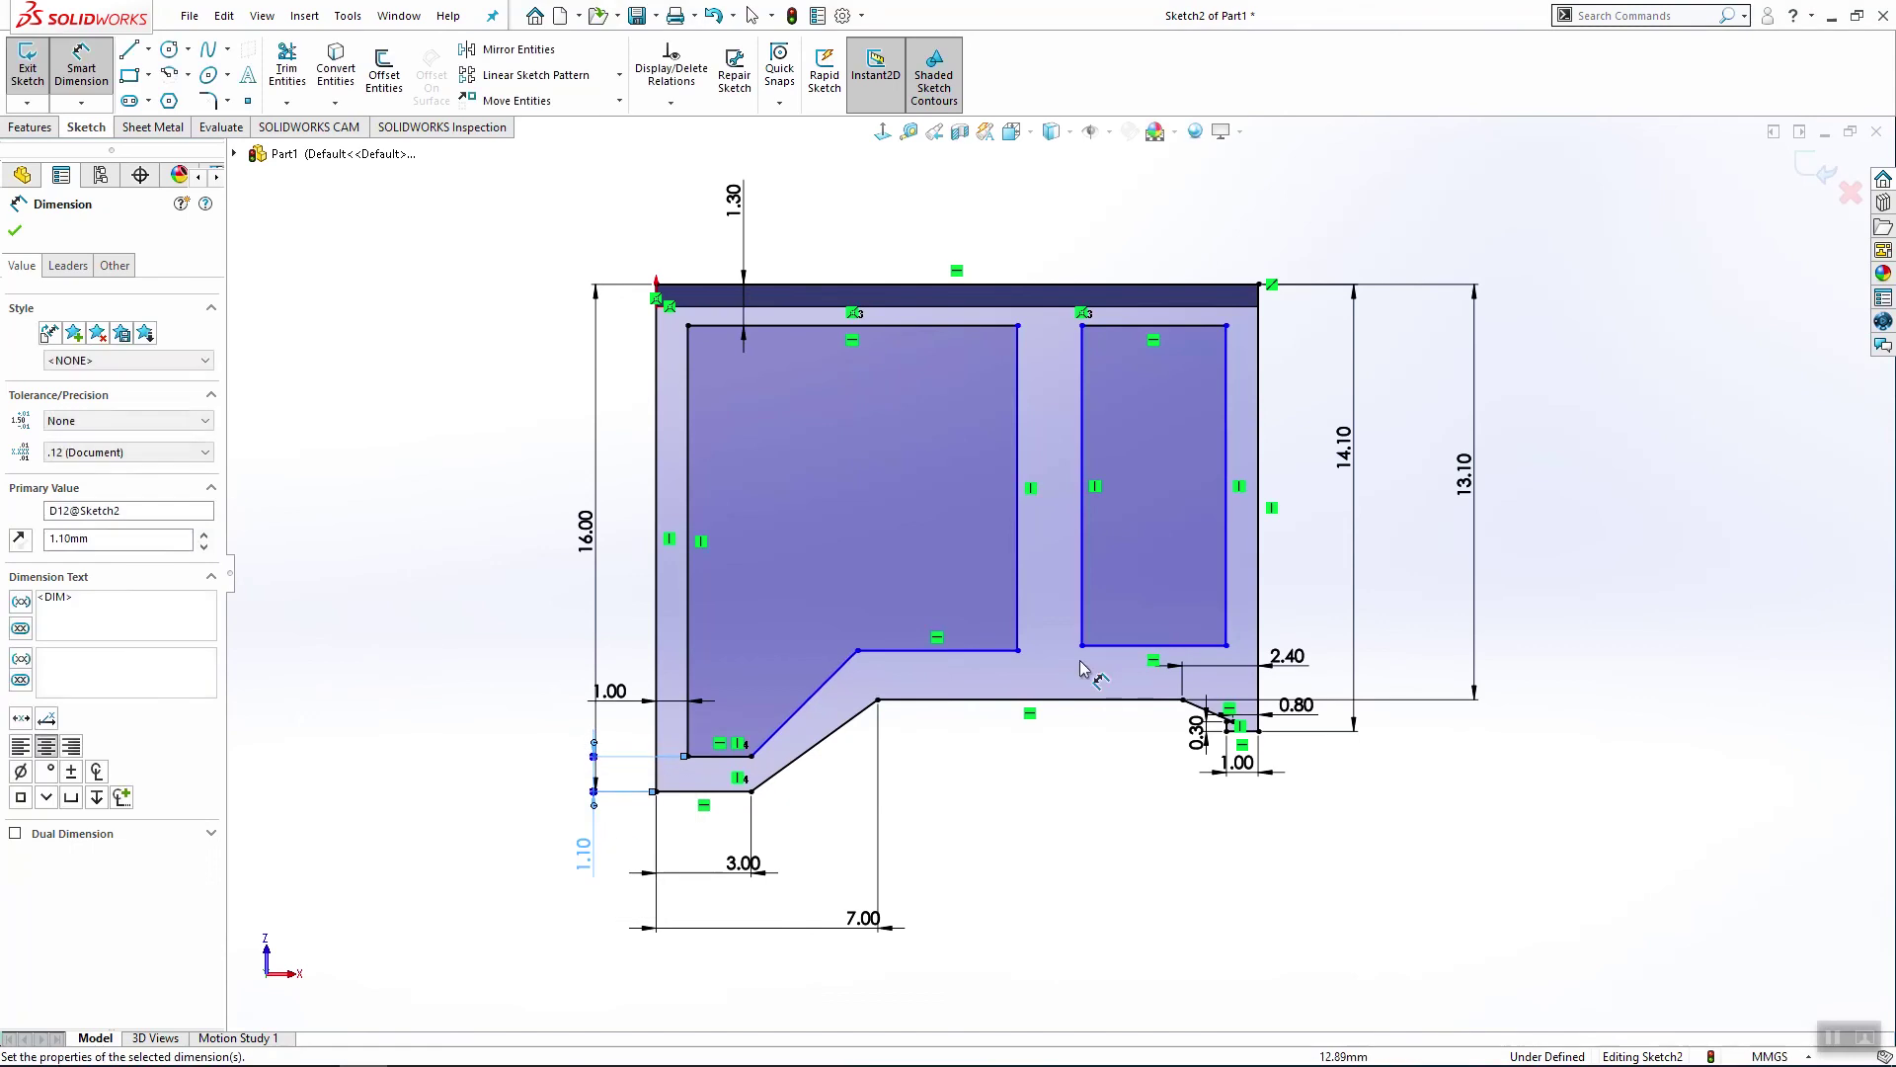
{"action": "left_click", "coordinate": [968, 700]}
{"action": "left_click", "coordinate": [974, 649]}
{"action": "left_click", "coordinate": [983, 864]}
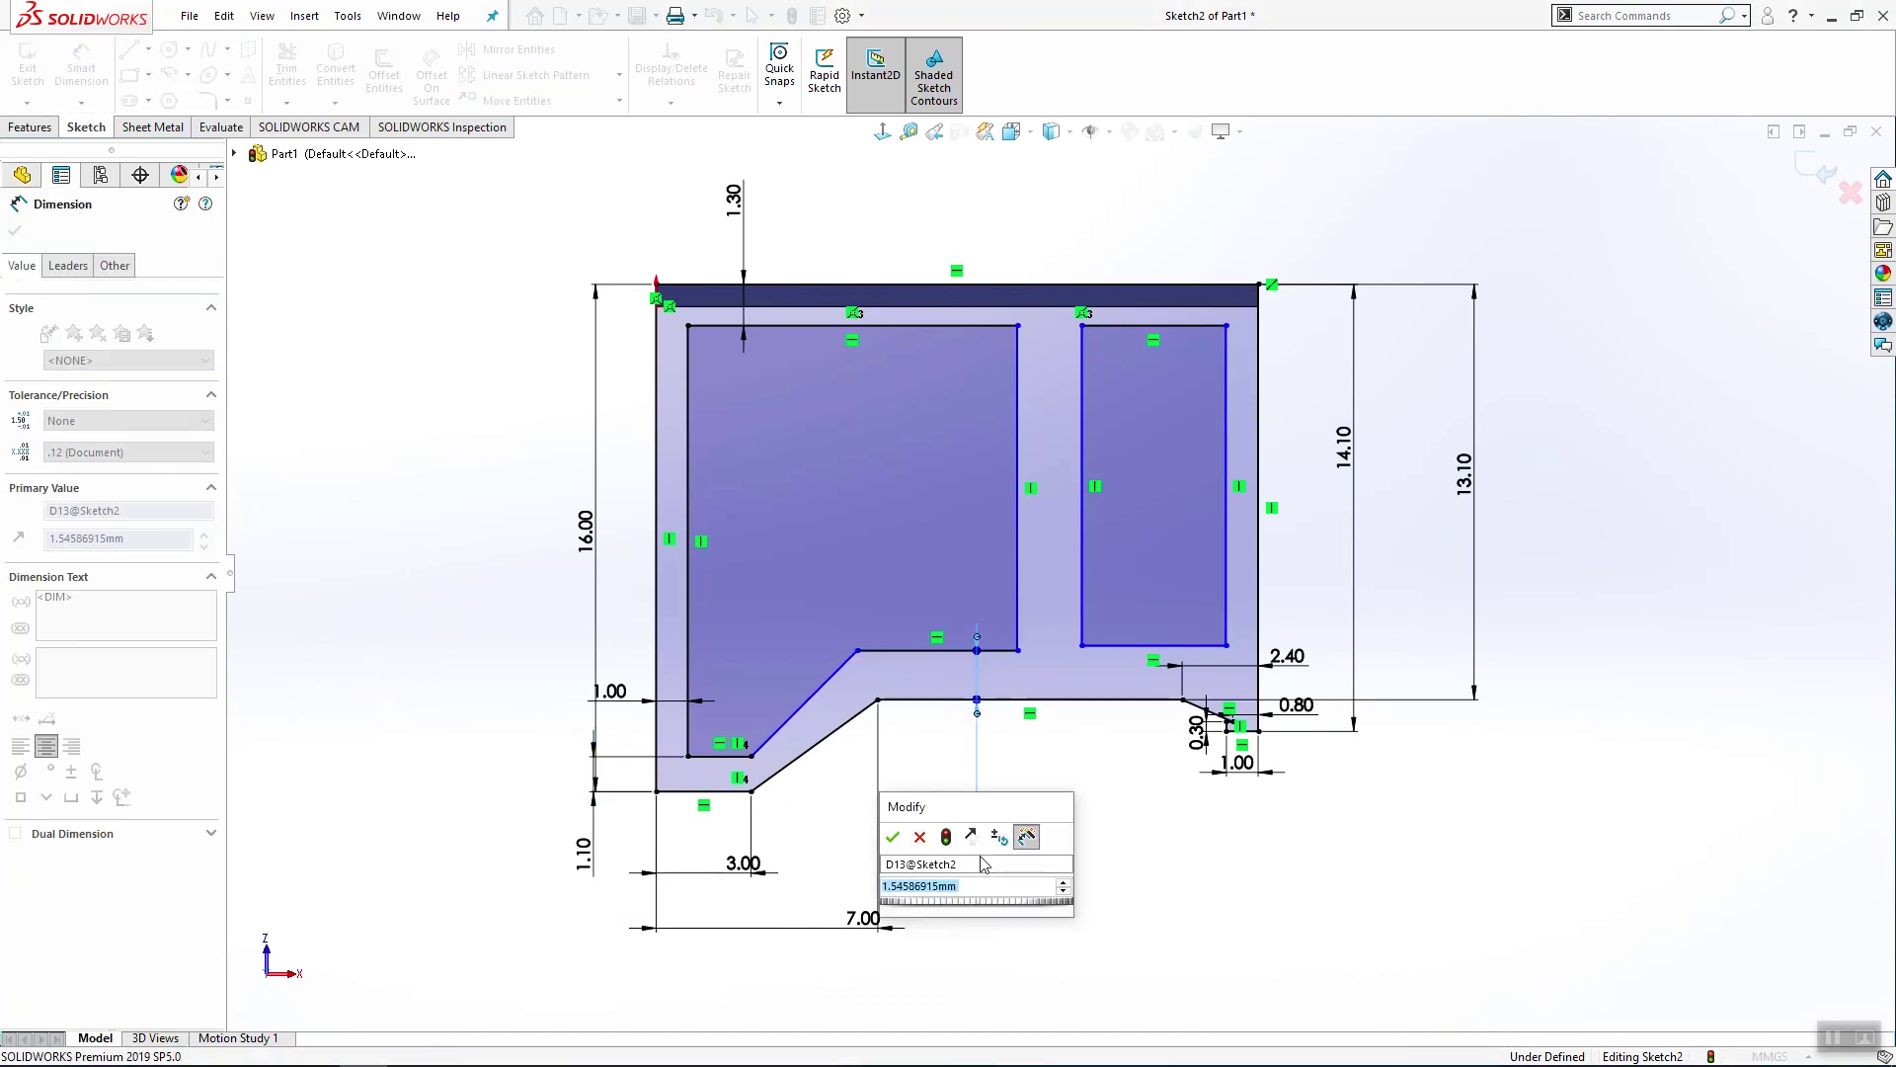
{"action": "type", "text": "0.7"}
{"action": "key", "text": "Return"}
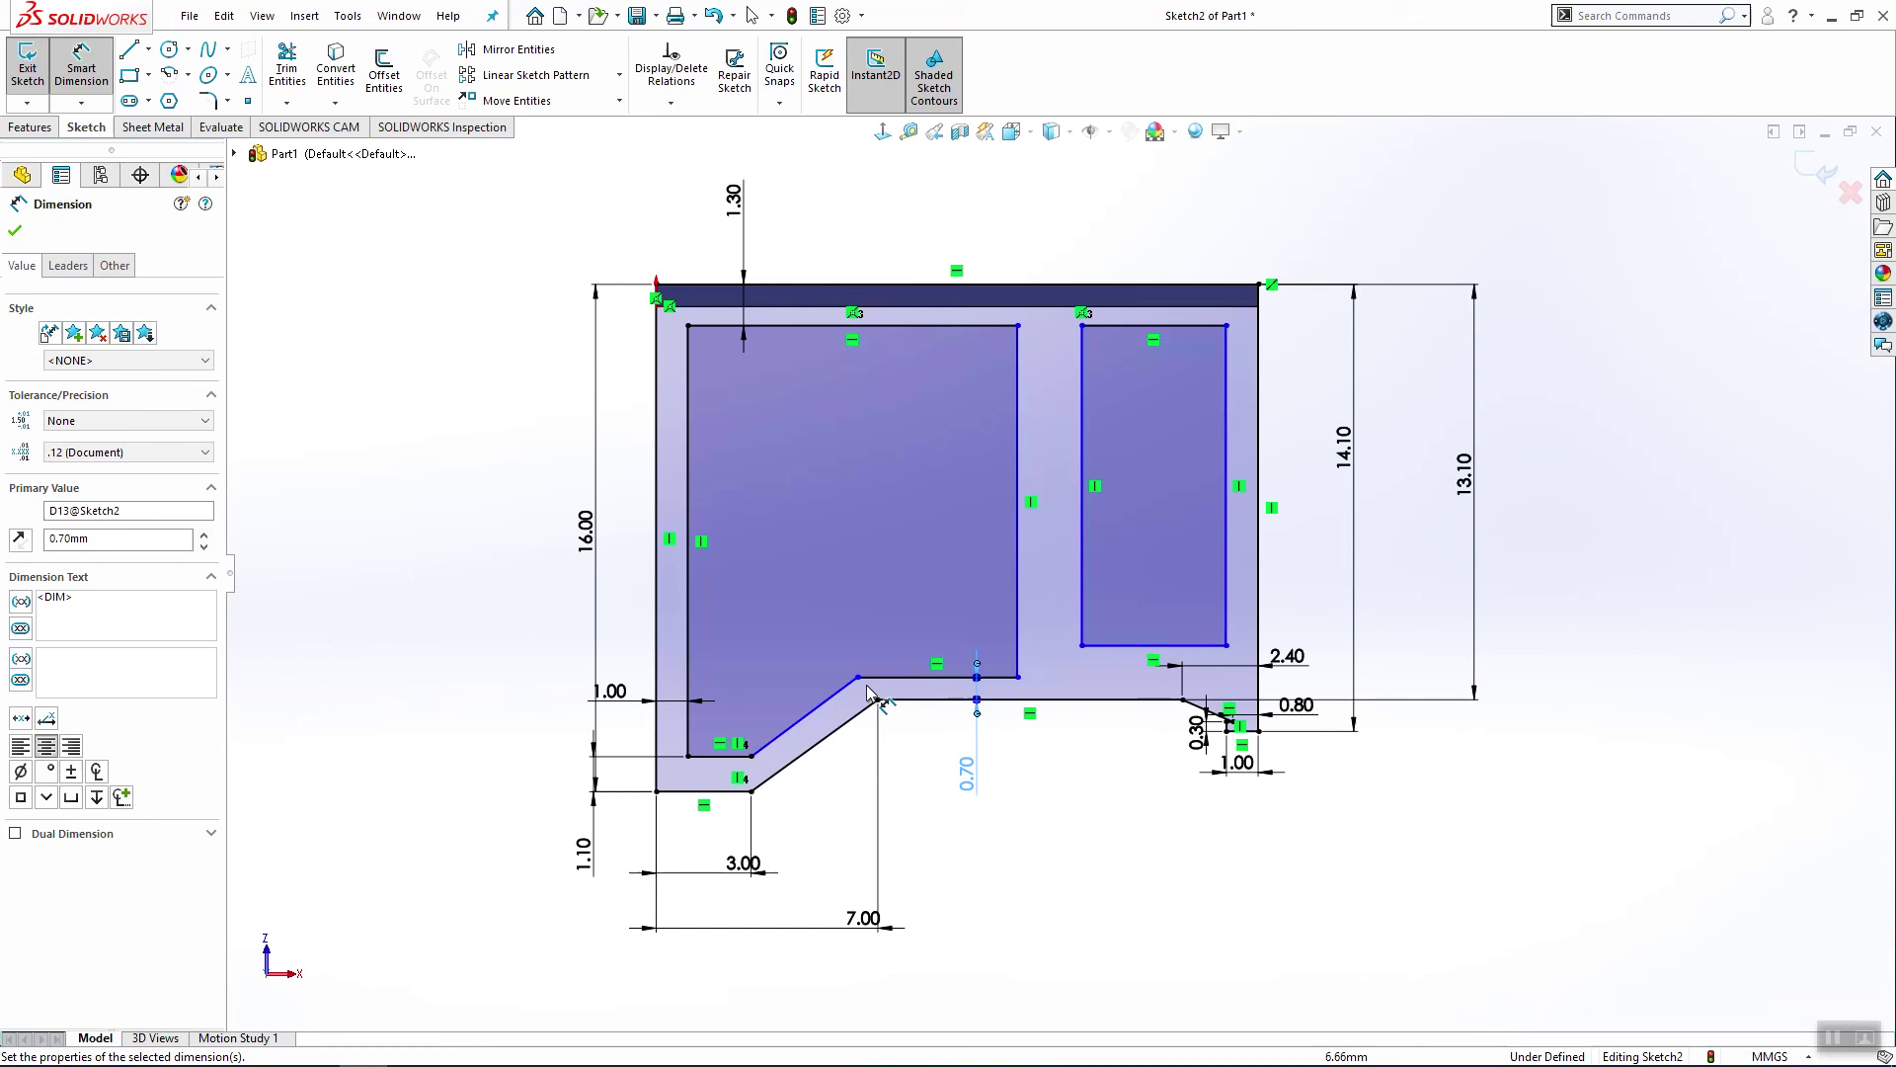
Step: Add the 6.60 horizontal dimension and the inner rectangle's 10.20 width
{"action": "left_click", "coordinate": [858, 677]}
{"action": "left_click", "coordinate": [655, 647]}
{"action": "left_click", "coordinate": [475, 633]}
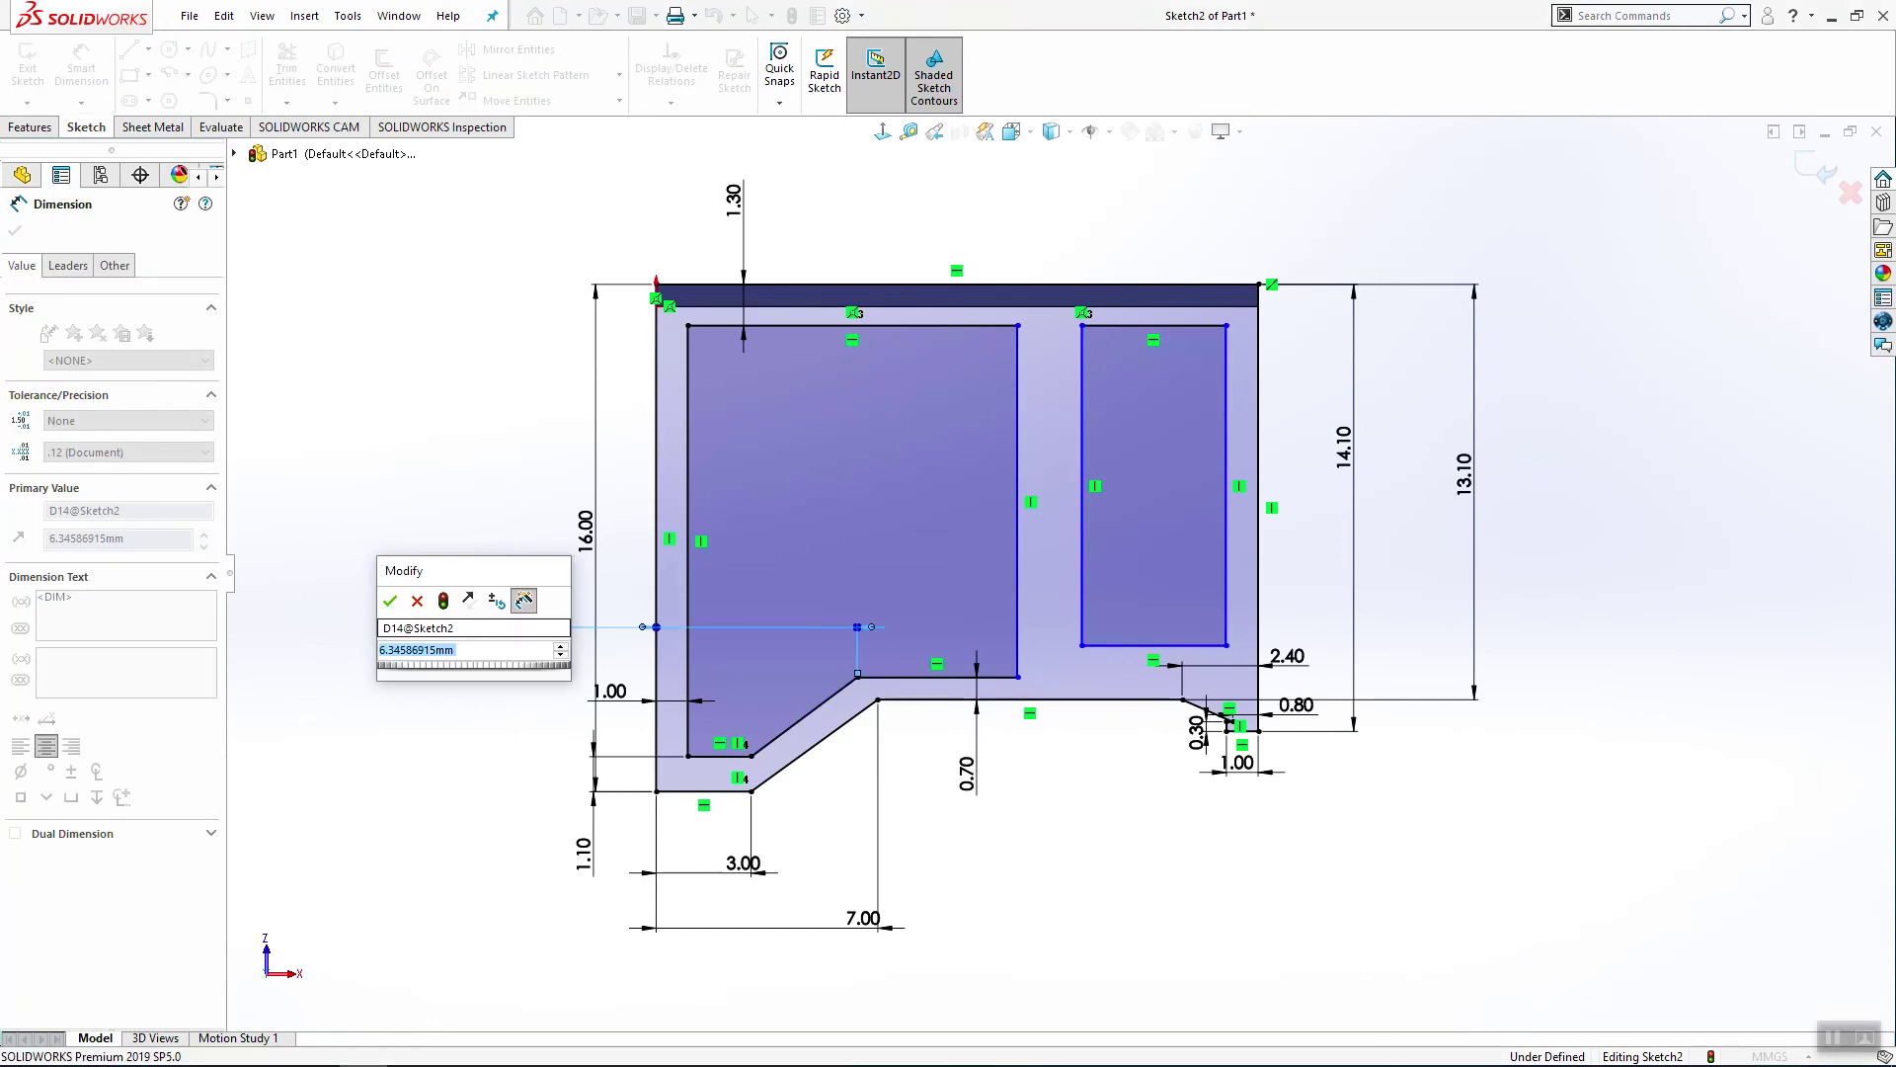
{"action": "type", "text": "6.6"}
{"action": "key", "text": "Return"}
{"action": "left_click", "coordinate": [1017, 384]}
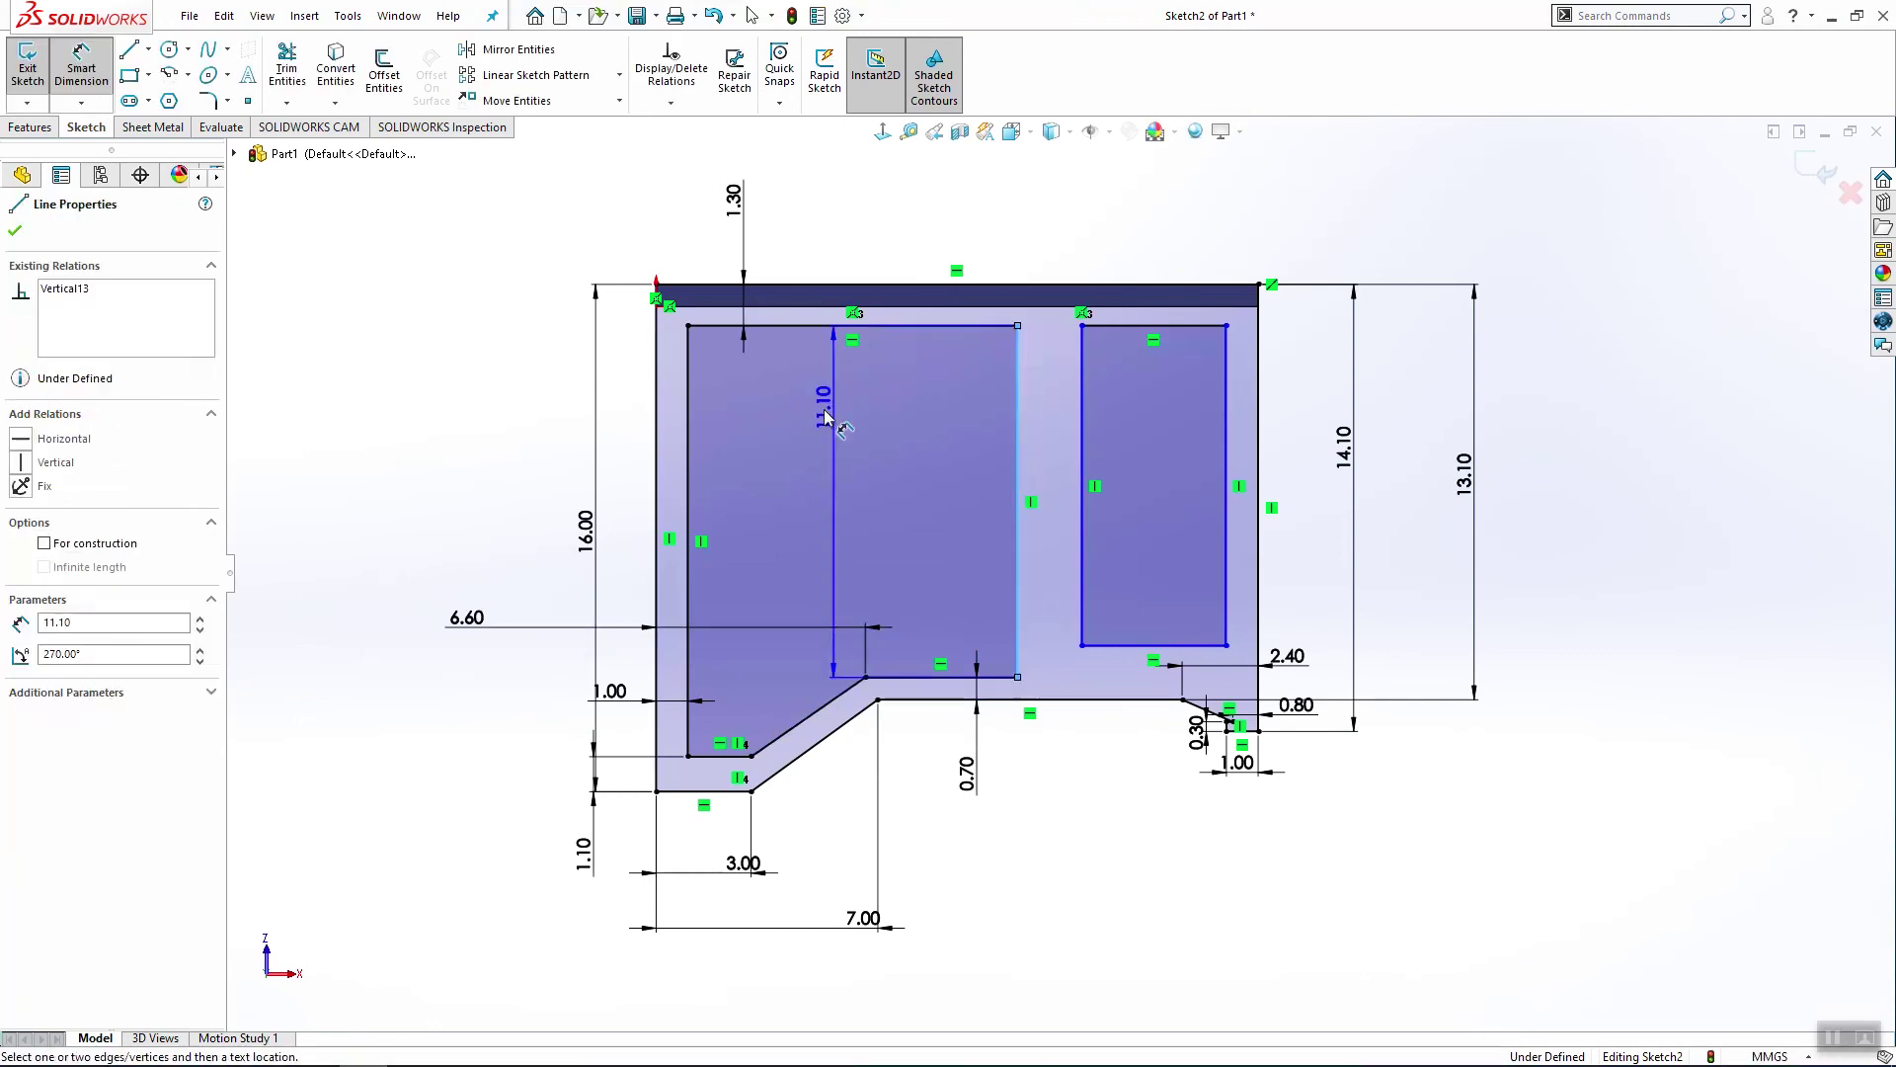
{"action": "left_click", "coordinate": [688, 434]}
{"action": "left_click", "coordinate": [840, 465]}
{"action": "type", "text": "10.2"}
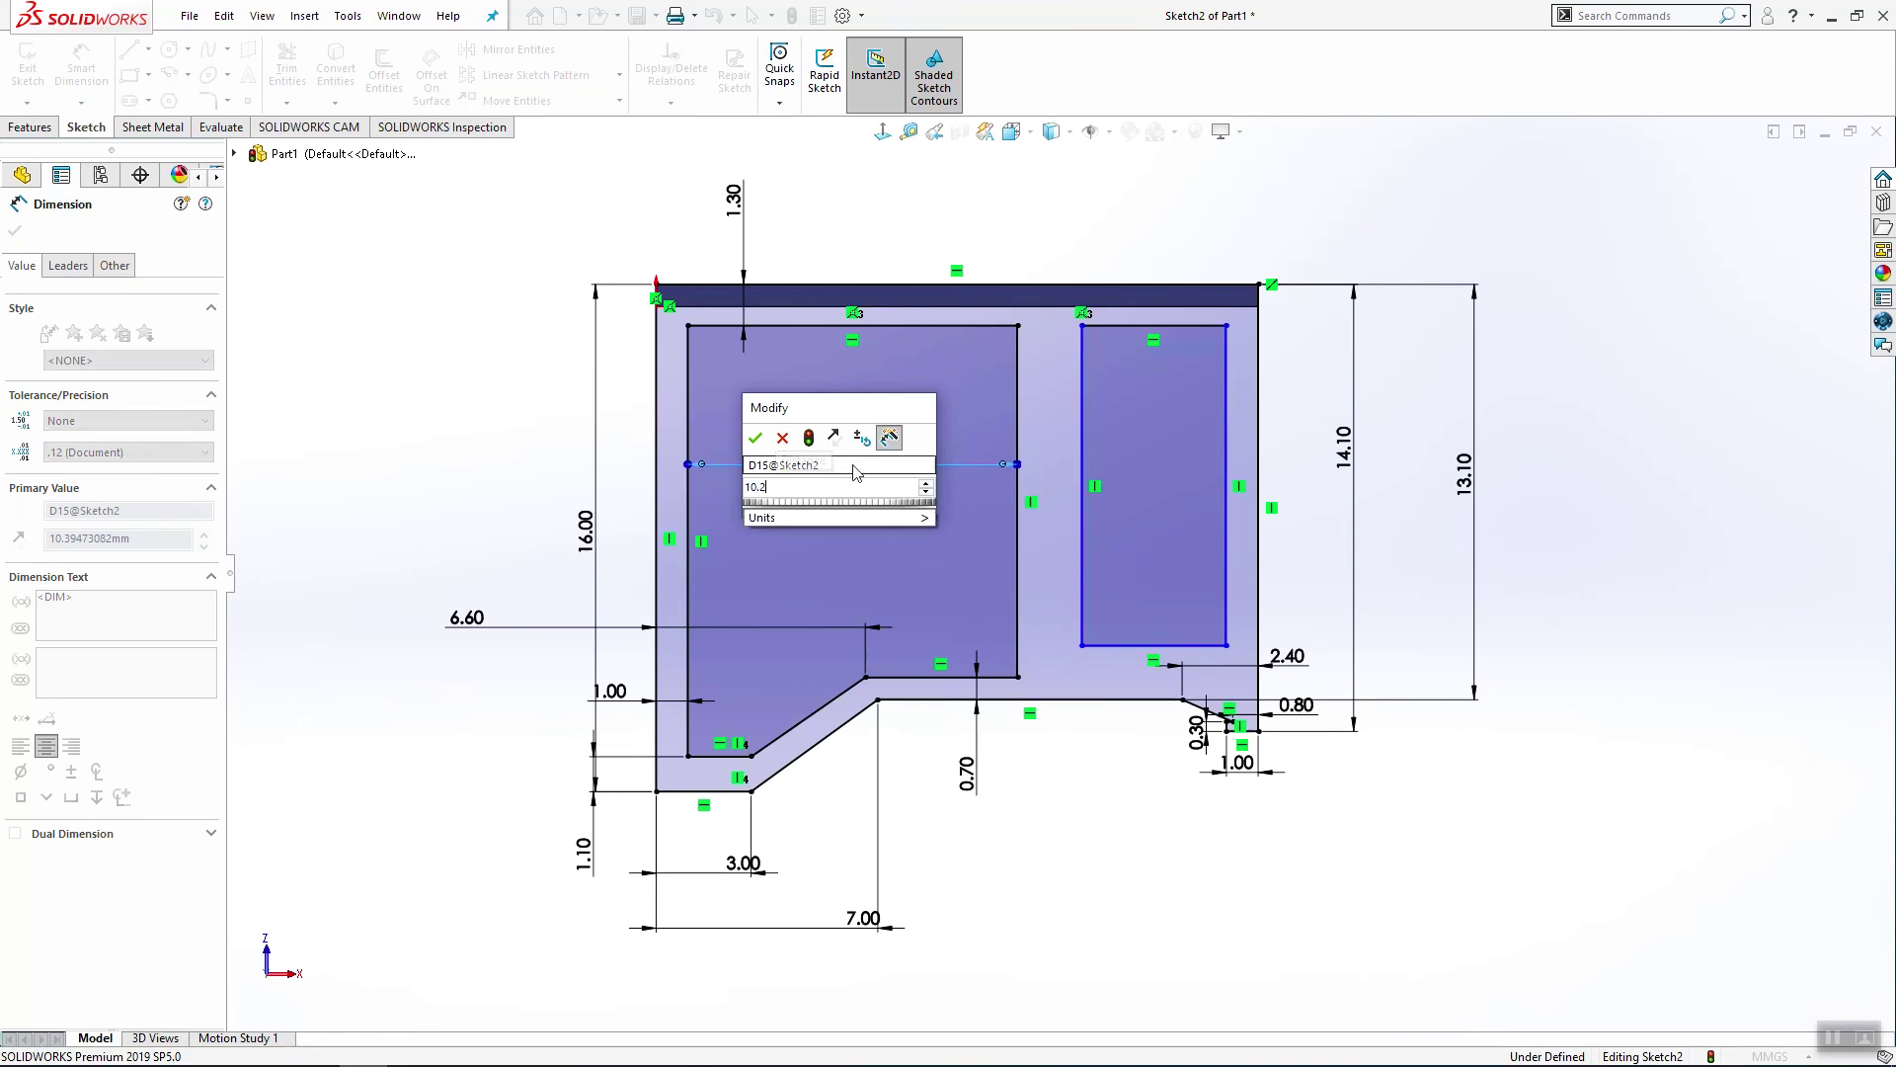
{"action": "key", "text": "Return"}
Step: Set the middle gap to 0.90 and the right rectangle's width to 6.00
{"action": "left_click", "coordinate": [1011, 415]}
{"action": "left_click", "coordinate": [1082, 385]}
{"action": "left_click", "coordinate": [1042, 237]}
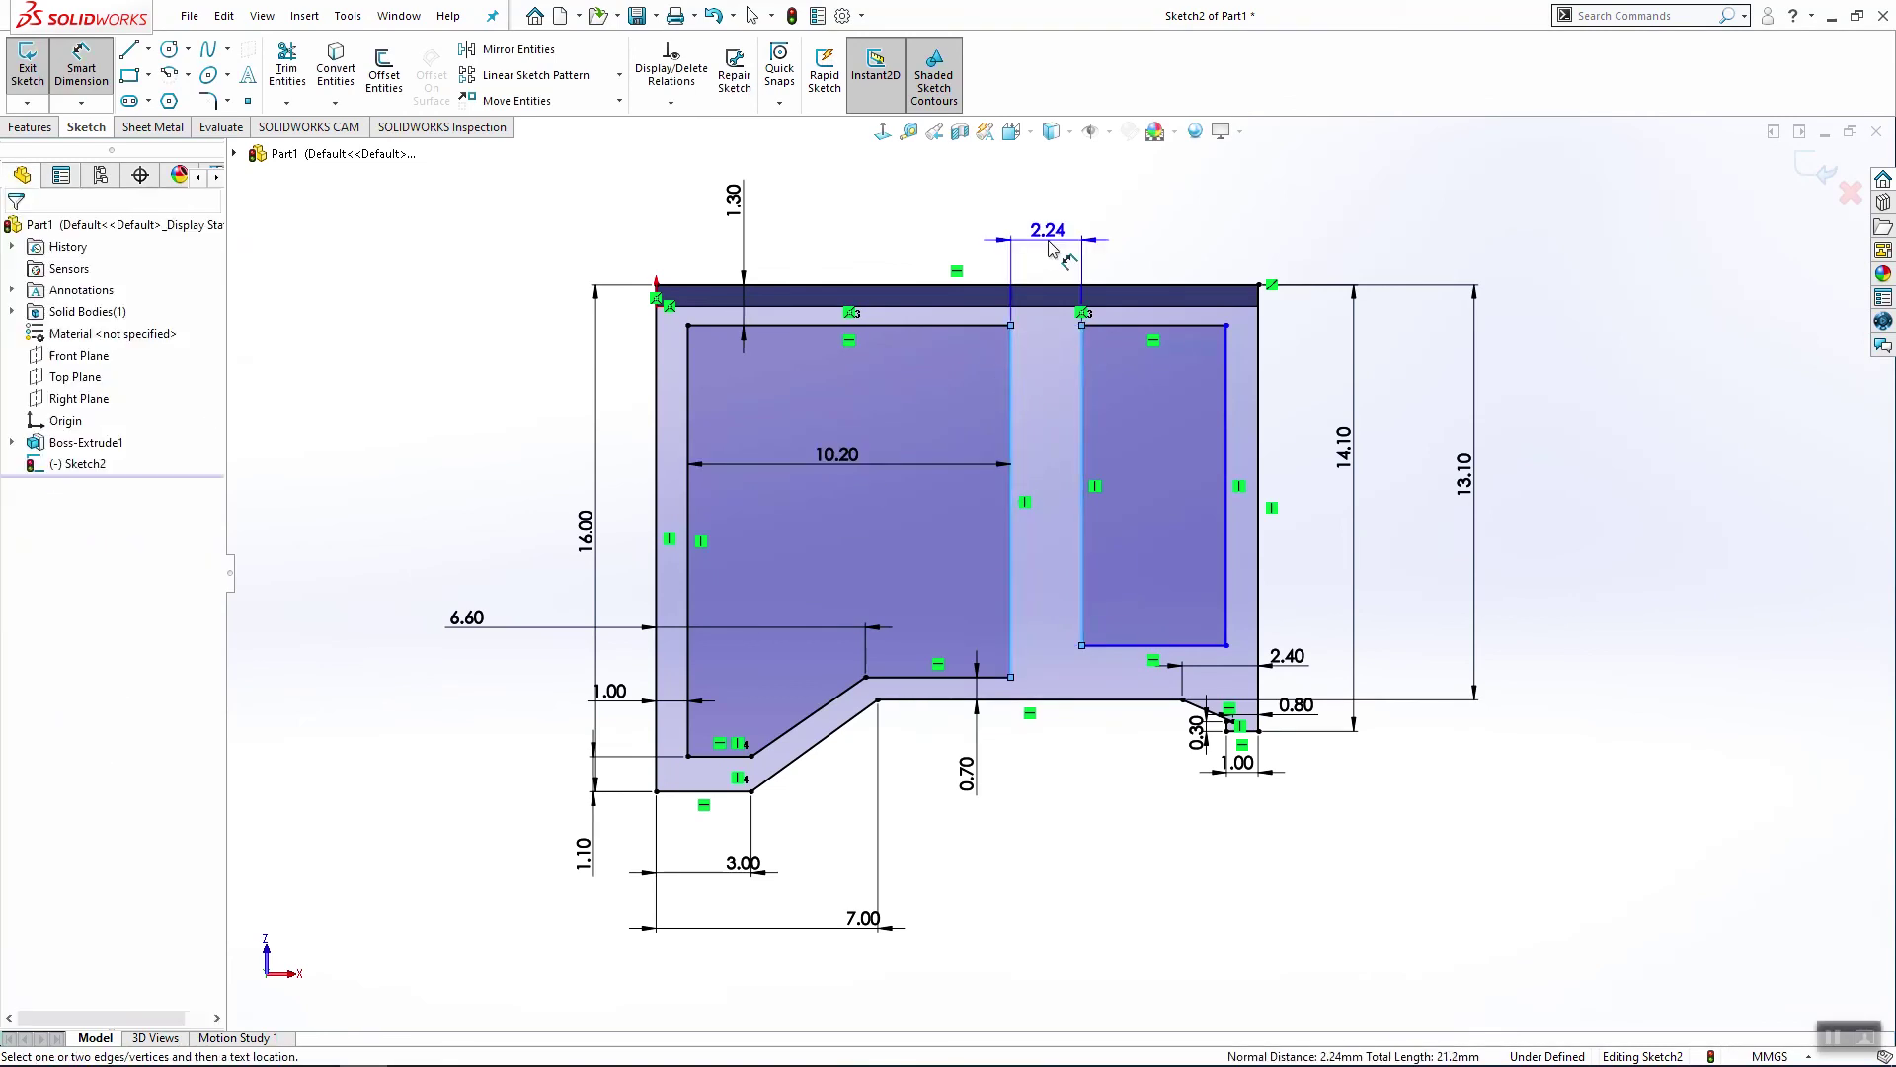
{"action": "type", "text": ".3"}
{"action": "key", "text": "BackSpace"}
{"action": "type", "text": "9"}
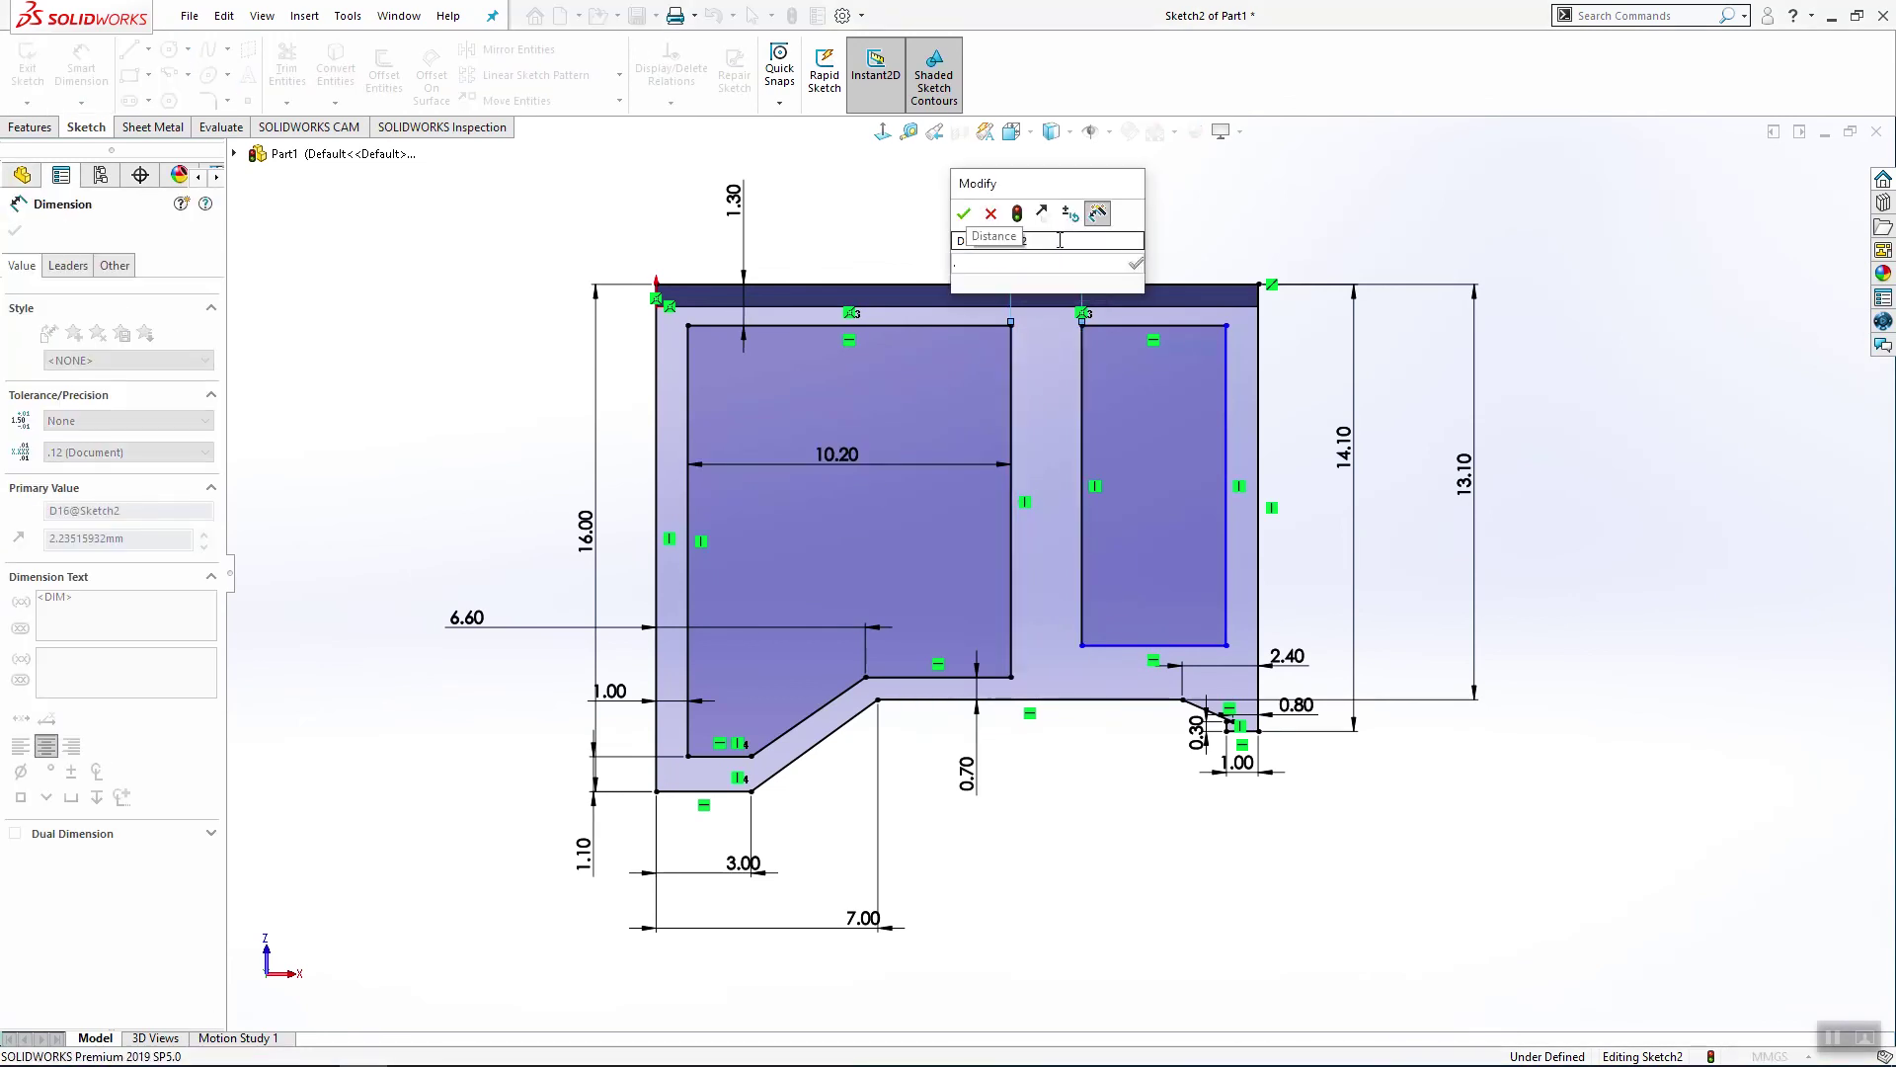
{"action": "key", "text": "Return"}
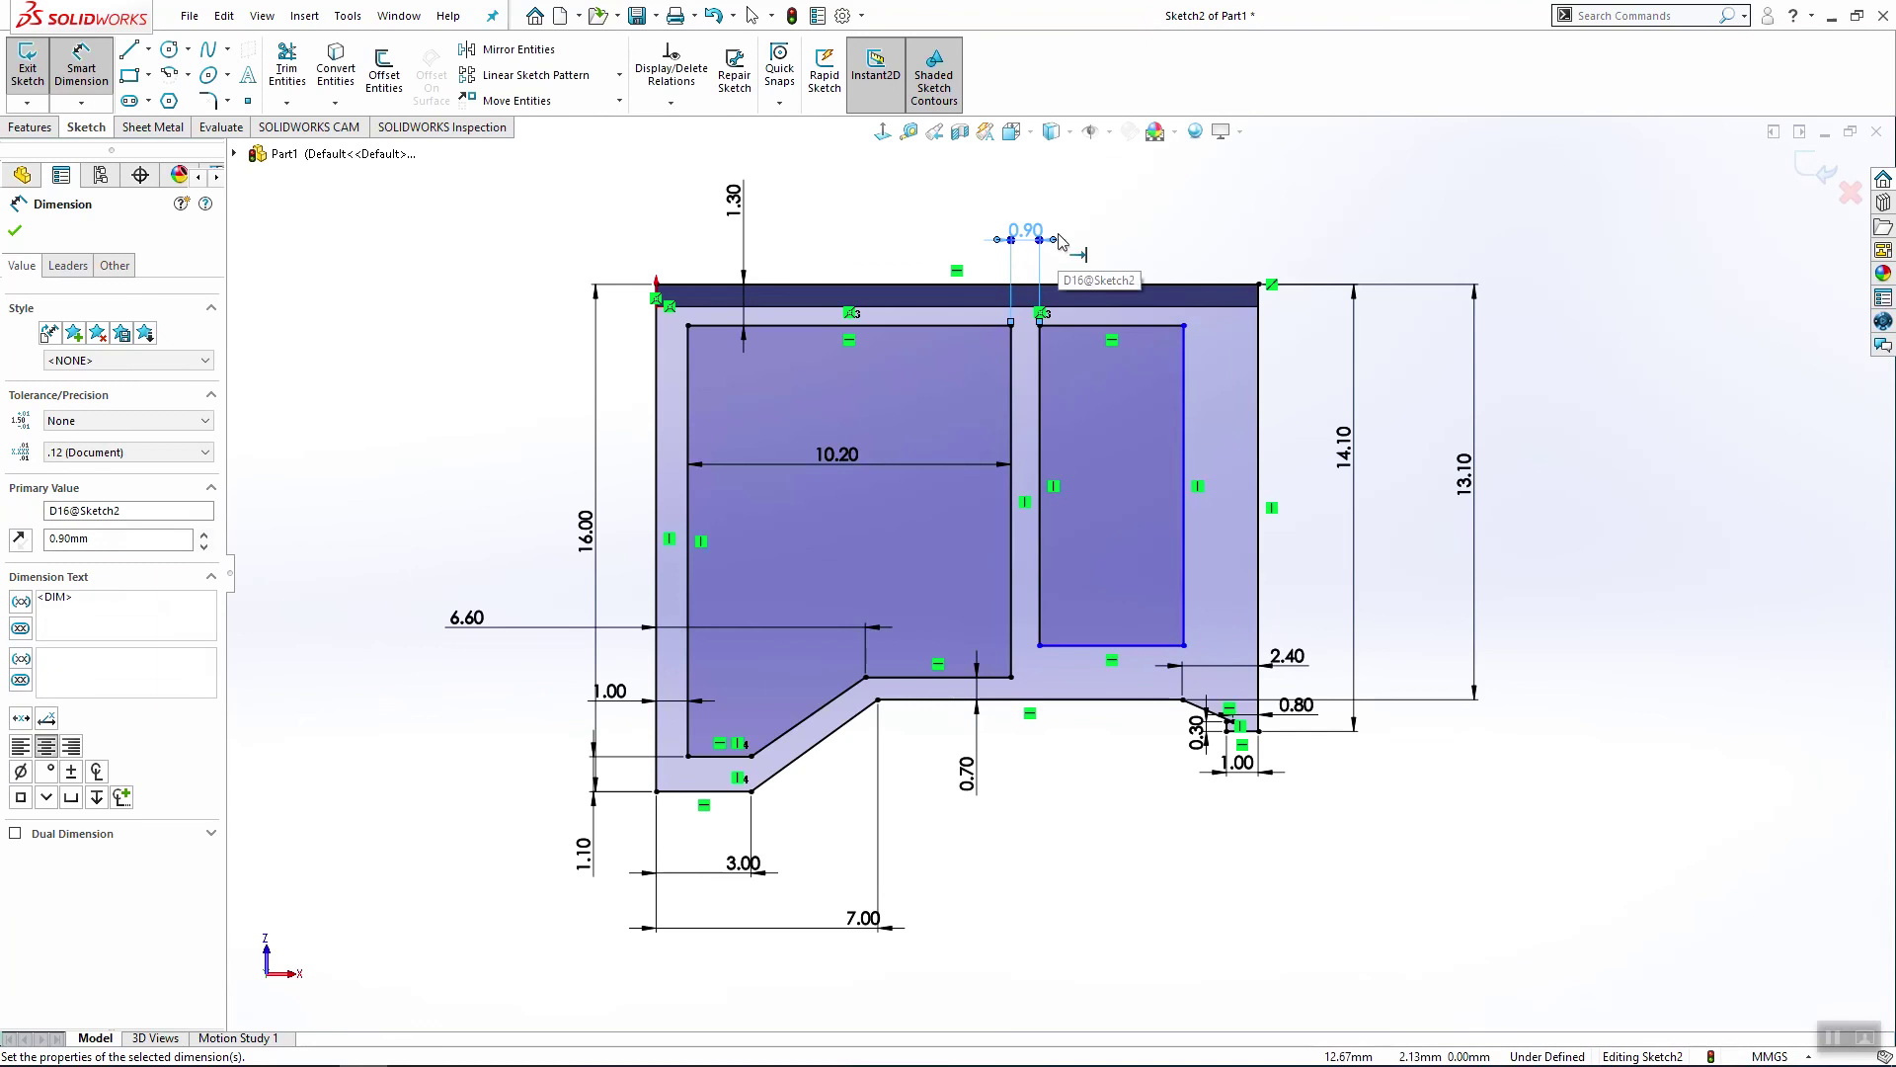
{"action": "left_click", "coordinate": [1184, 402]}
{"action": "left_click", "coordinate": [1041, 415]}
{"action": "left_click", "coordinate": [1186, 249]}
{"action": "type", "text": "6"}
{"action": "key", "text": "Return"}
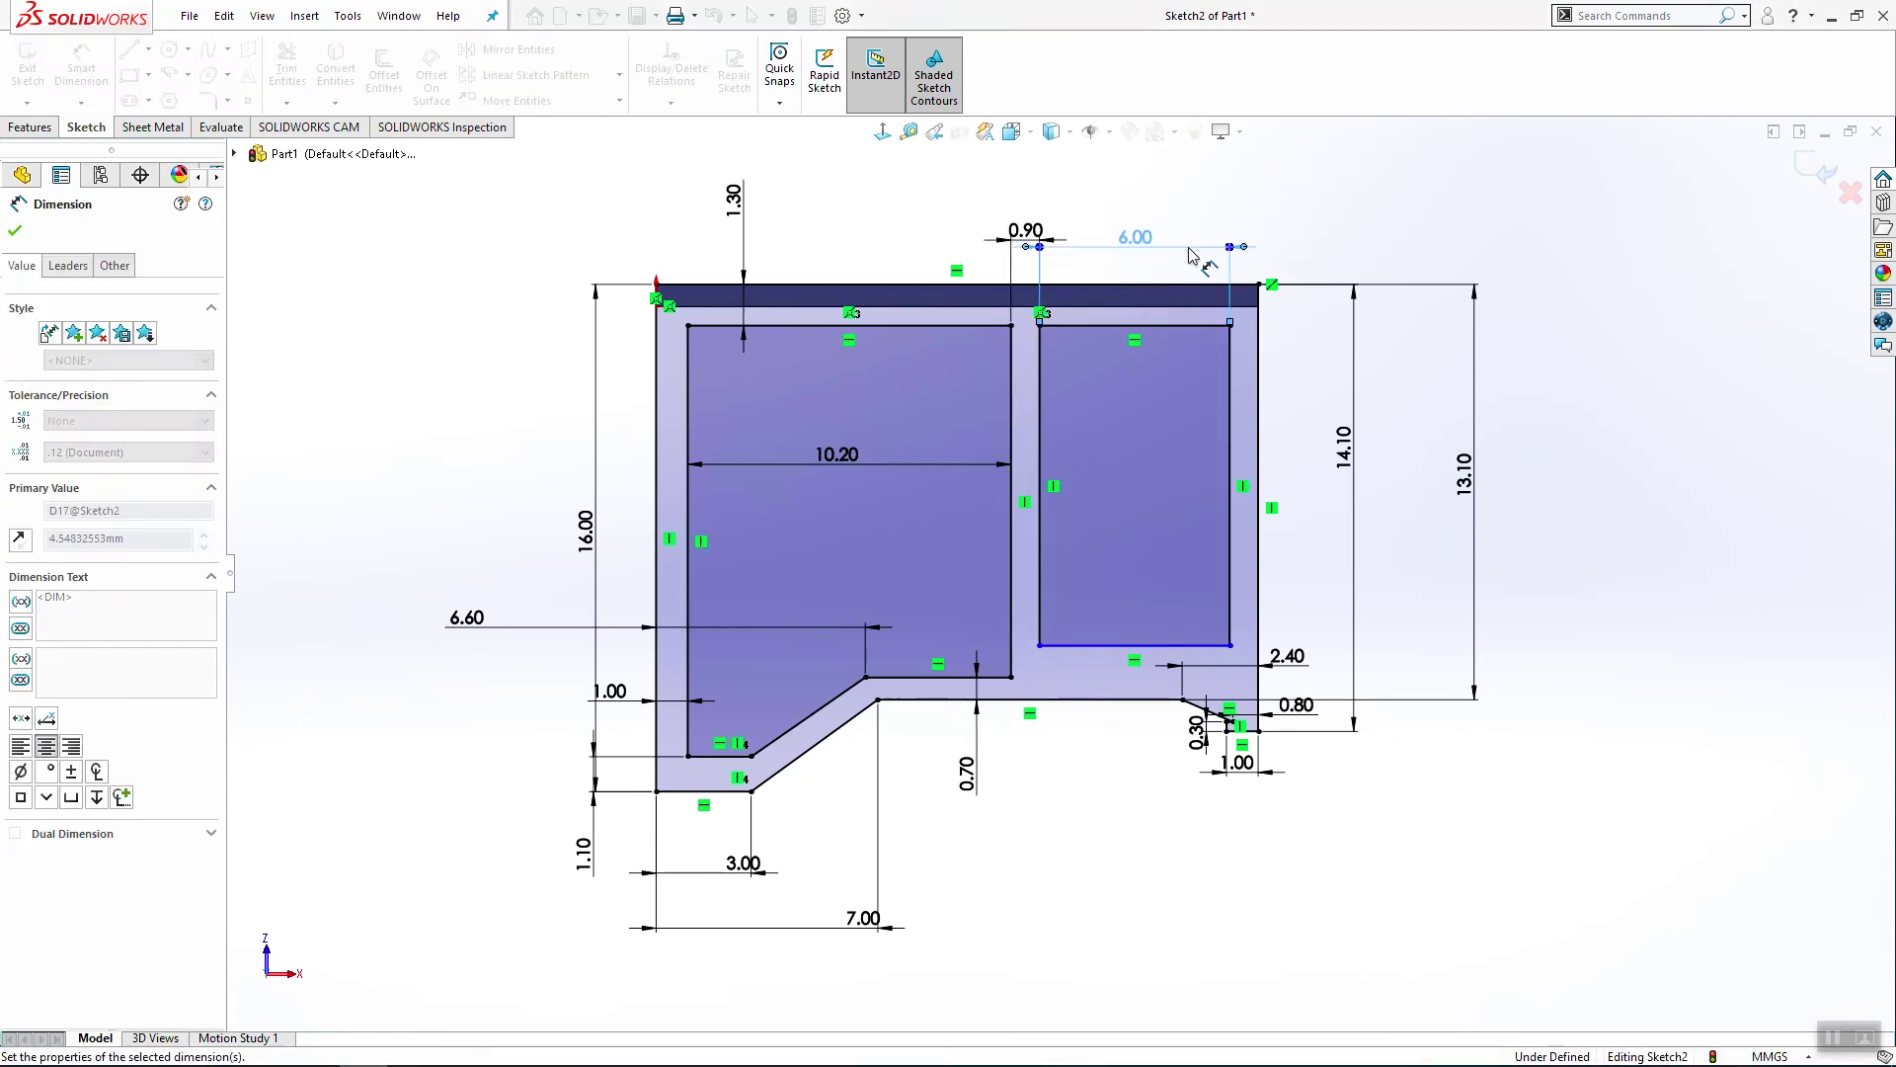
Step: Make the right opening's bottom line collinear with the lower horizontal line
{"action": "left_click", "coordinate": [1134, 645]}
{"action": "left_click", "coordinate": [939, 677], "text": "ctrl"}
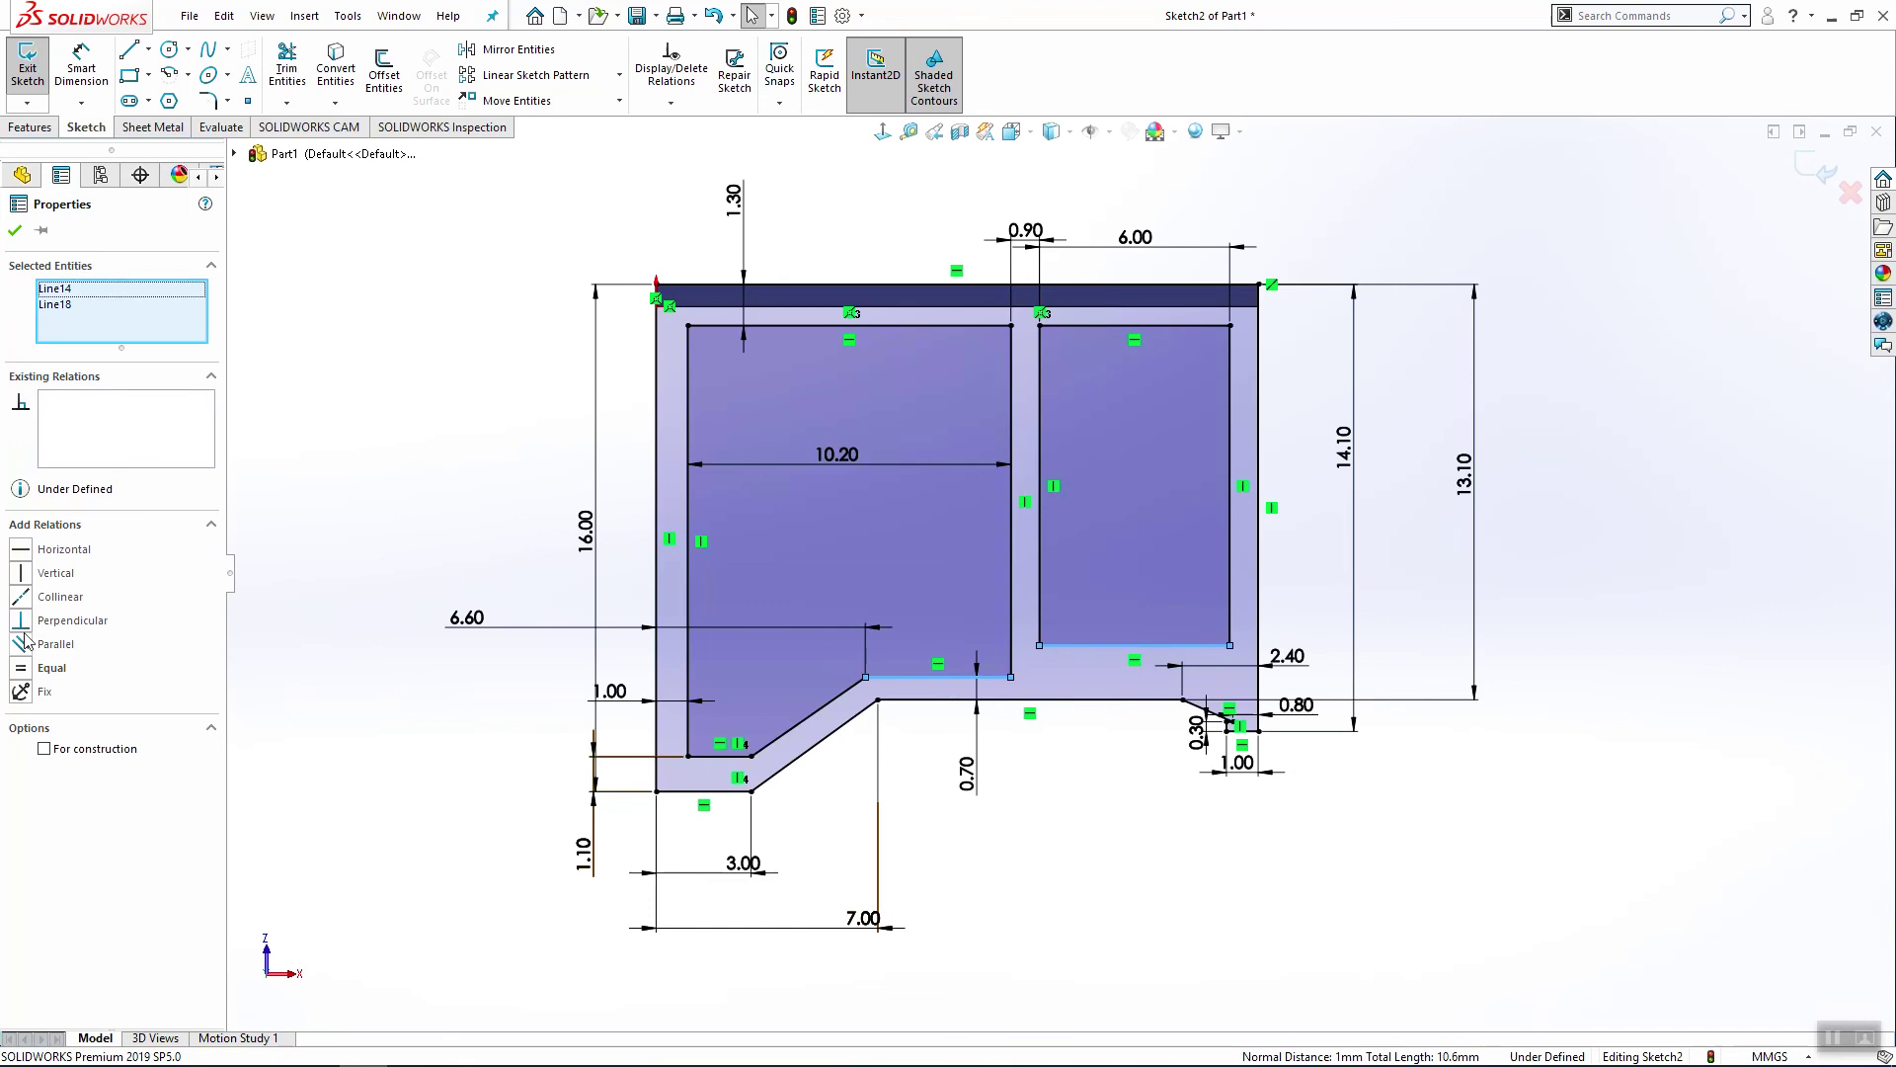
{"action": "left_click", "coordinate": [24, 596]}
{"action": "key", "text": "Escape"}
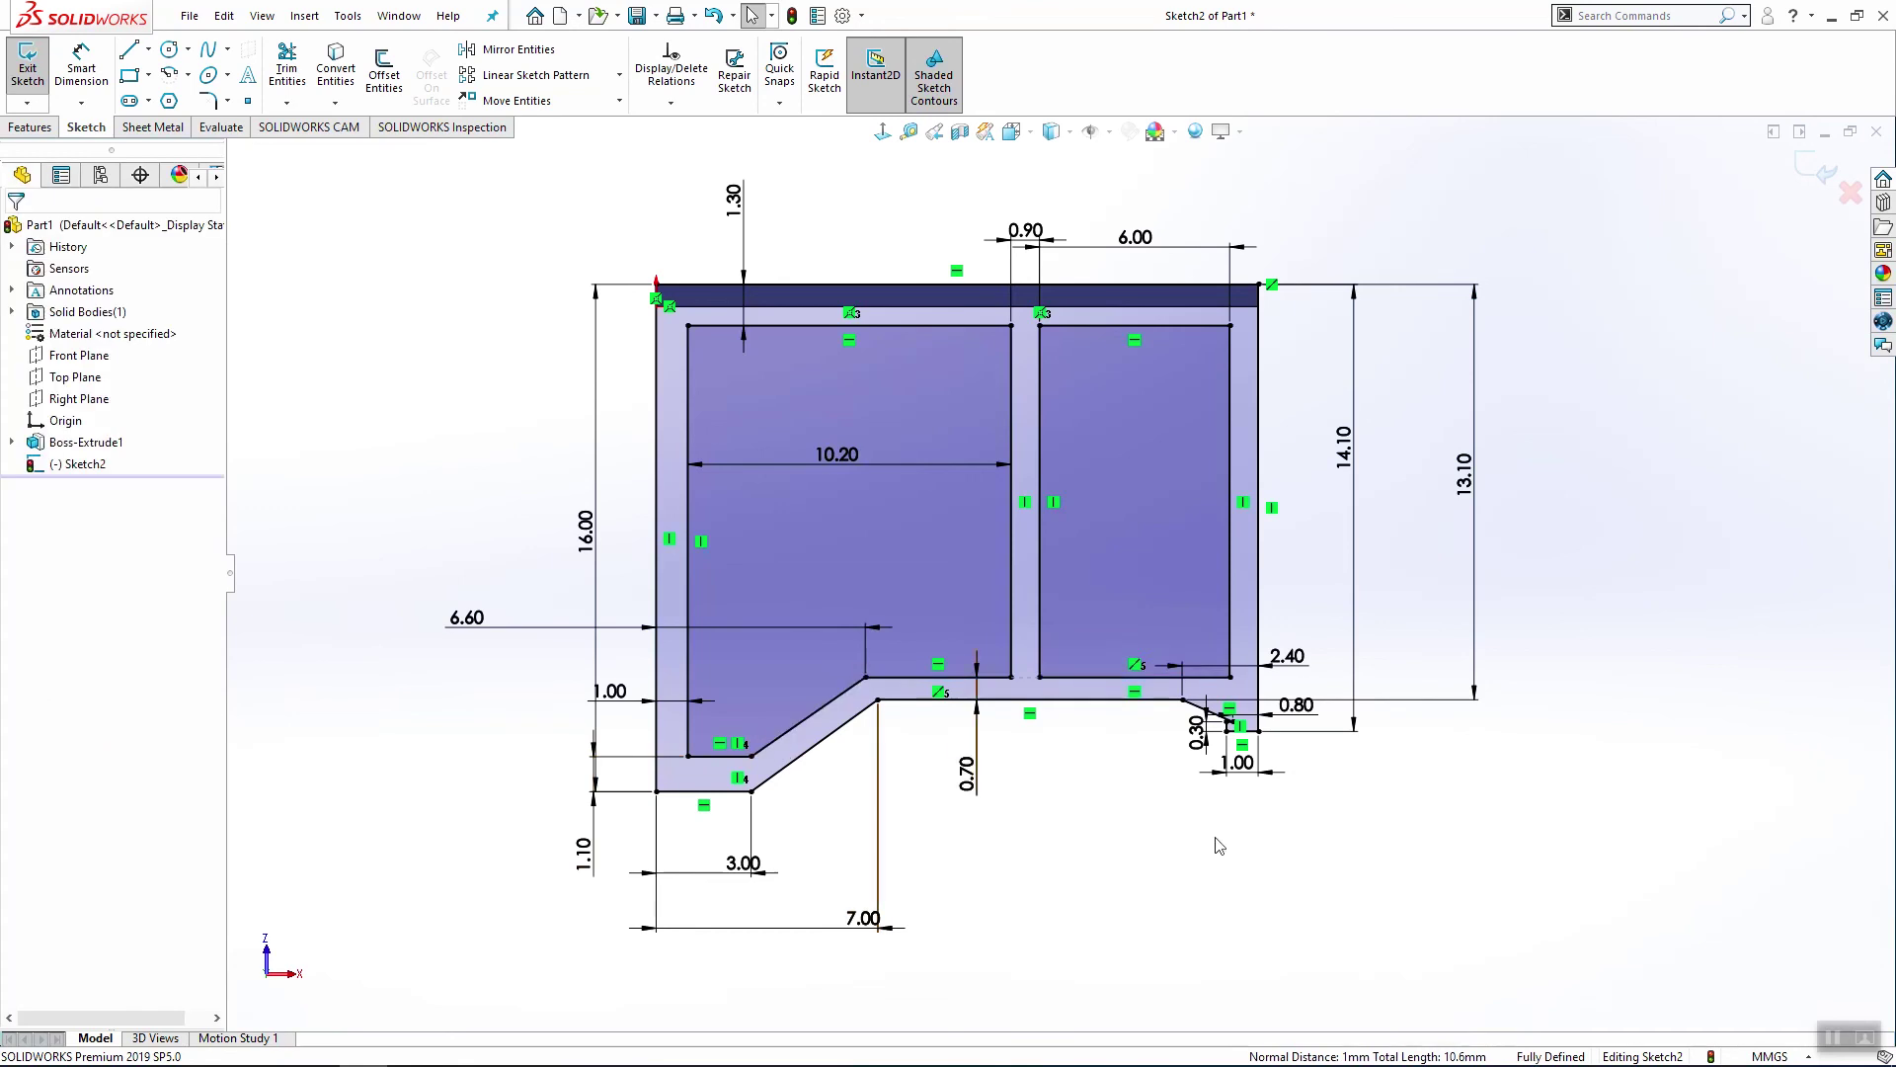
{"action": "key", "text": "z"}
{"action": "left_click", "coordinate": [31, 126]}
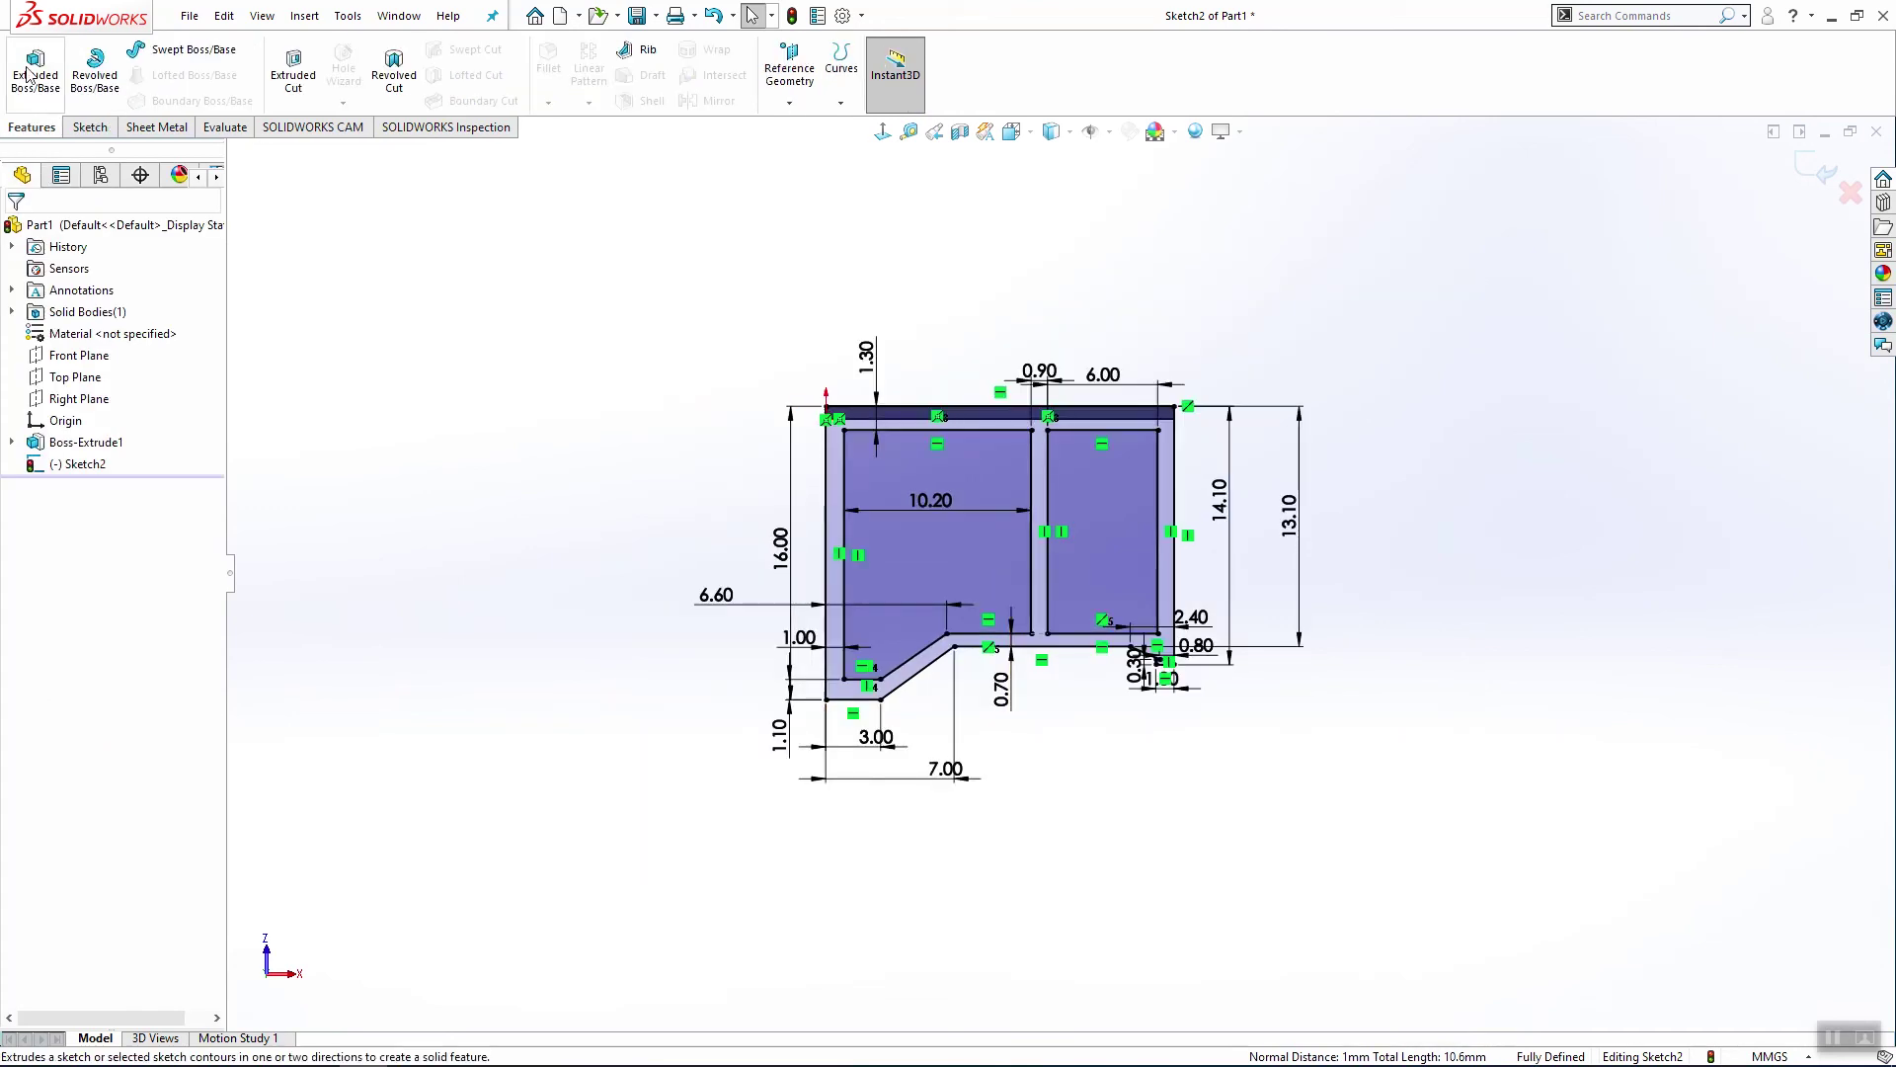
Step: Extrude the frame sketch 0.60 mm in the reversed direction beneath the plate
{"action": "left_click", "coordinate": [30, 74]}
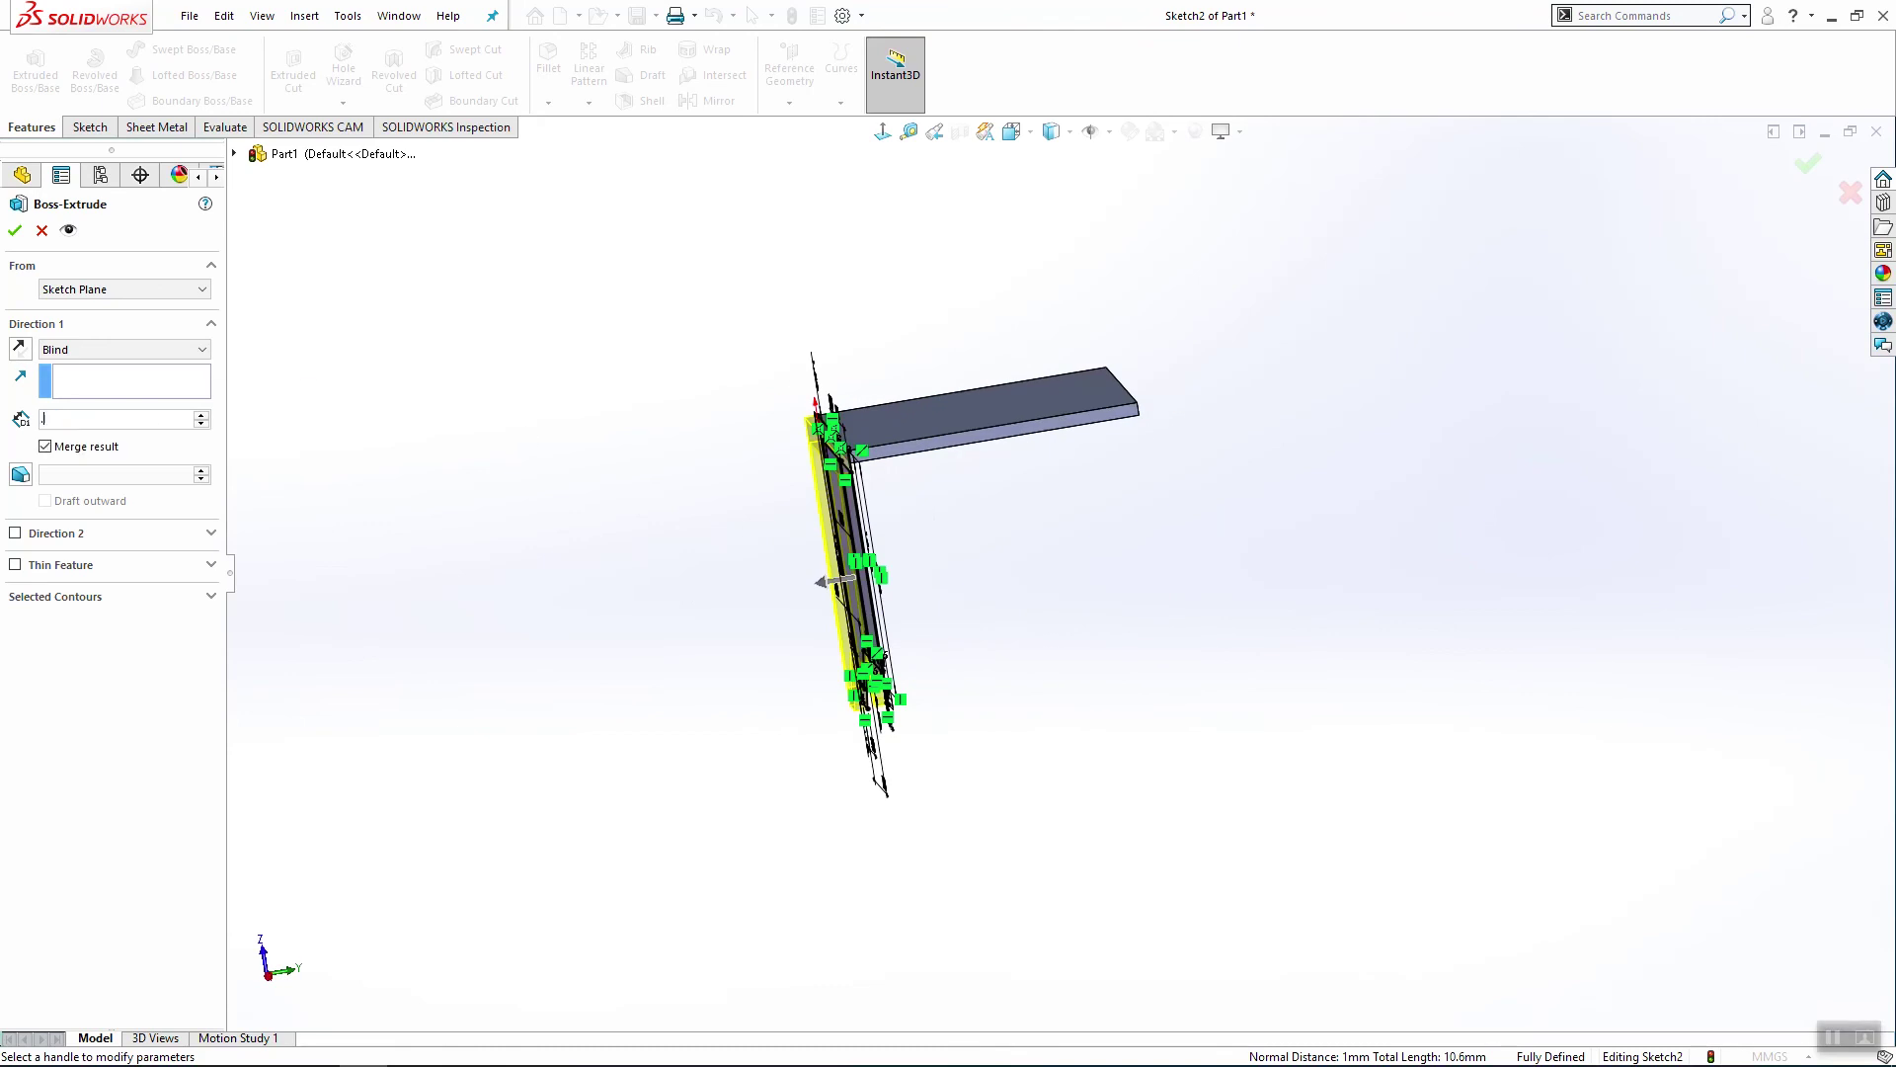
{"action": "type", "text": ".6"}
{"action": "key", "text": "Return"}
{"action": "left_click", "coordinate": [20, 349]}
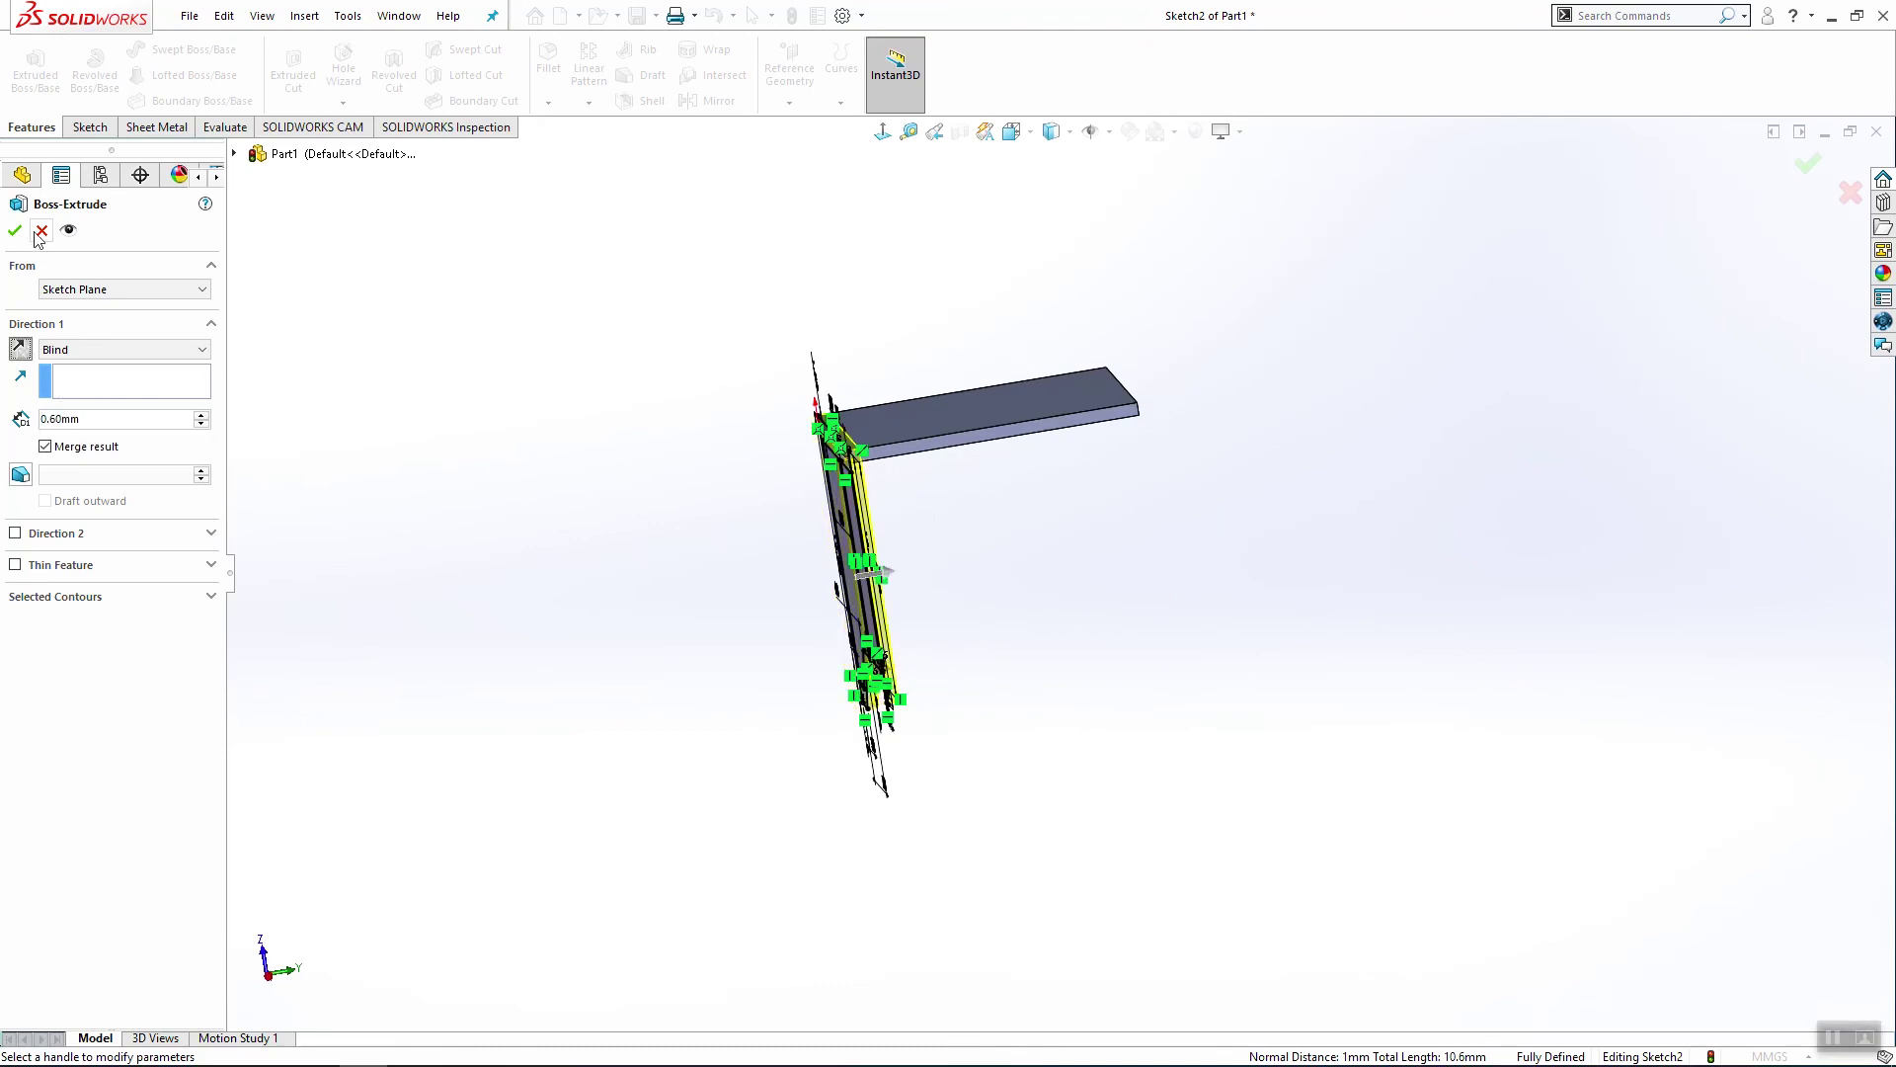
{"action": "left_click", "coordinate": [15, 231]}
{"action": "middle_click_drag", "start_coordinate": [1172, 613], "coordinate": [1049, 597]}
{"action": "scroll", "coordinate": [1143, 513], "scroll_direction": "down", "scroll_amount": 3}
{"action": "scroll", "coordinate": [1075, 541], "scroll_direction": "up", "scroll_amount": 3}
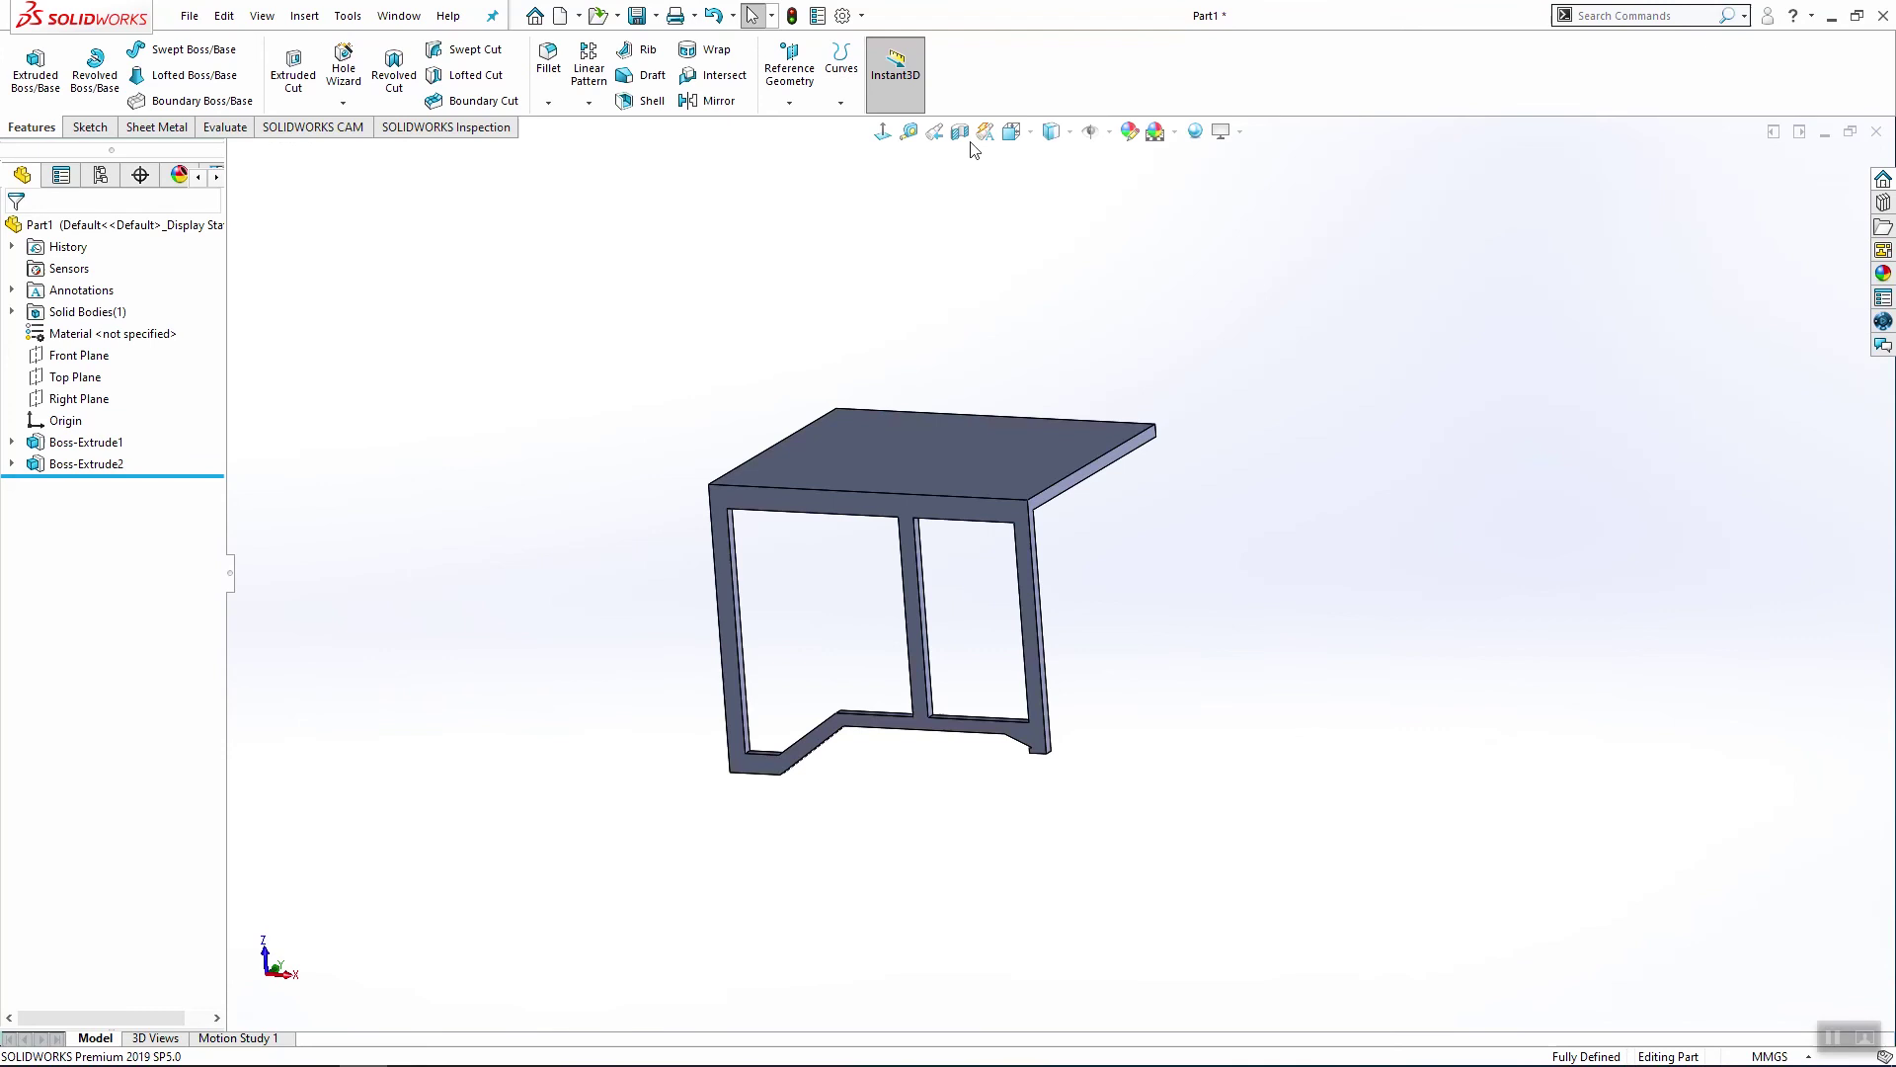
Step: Create Plane1 through a tabletop edge point, parallel to the leg frame's face
{"action": "left_click", "coordinate": [812, 90]}
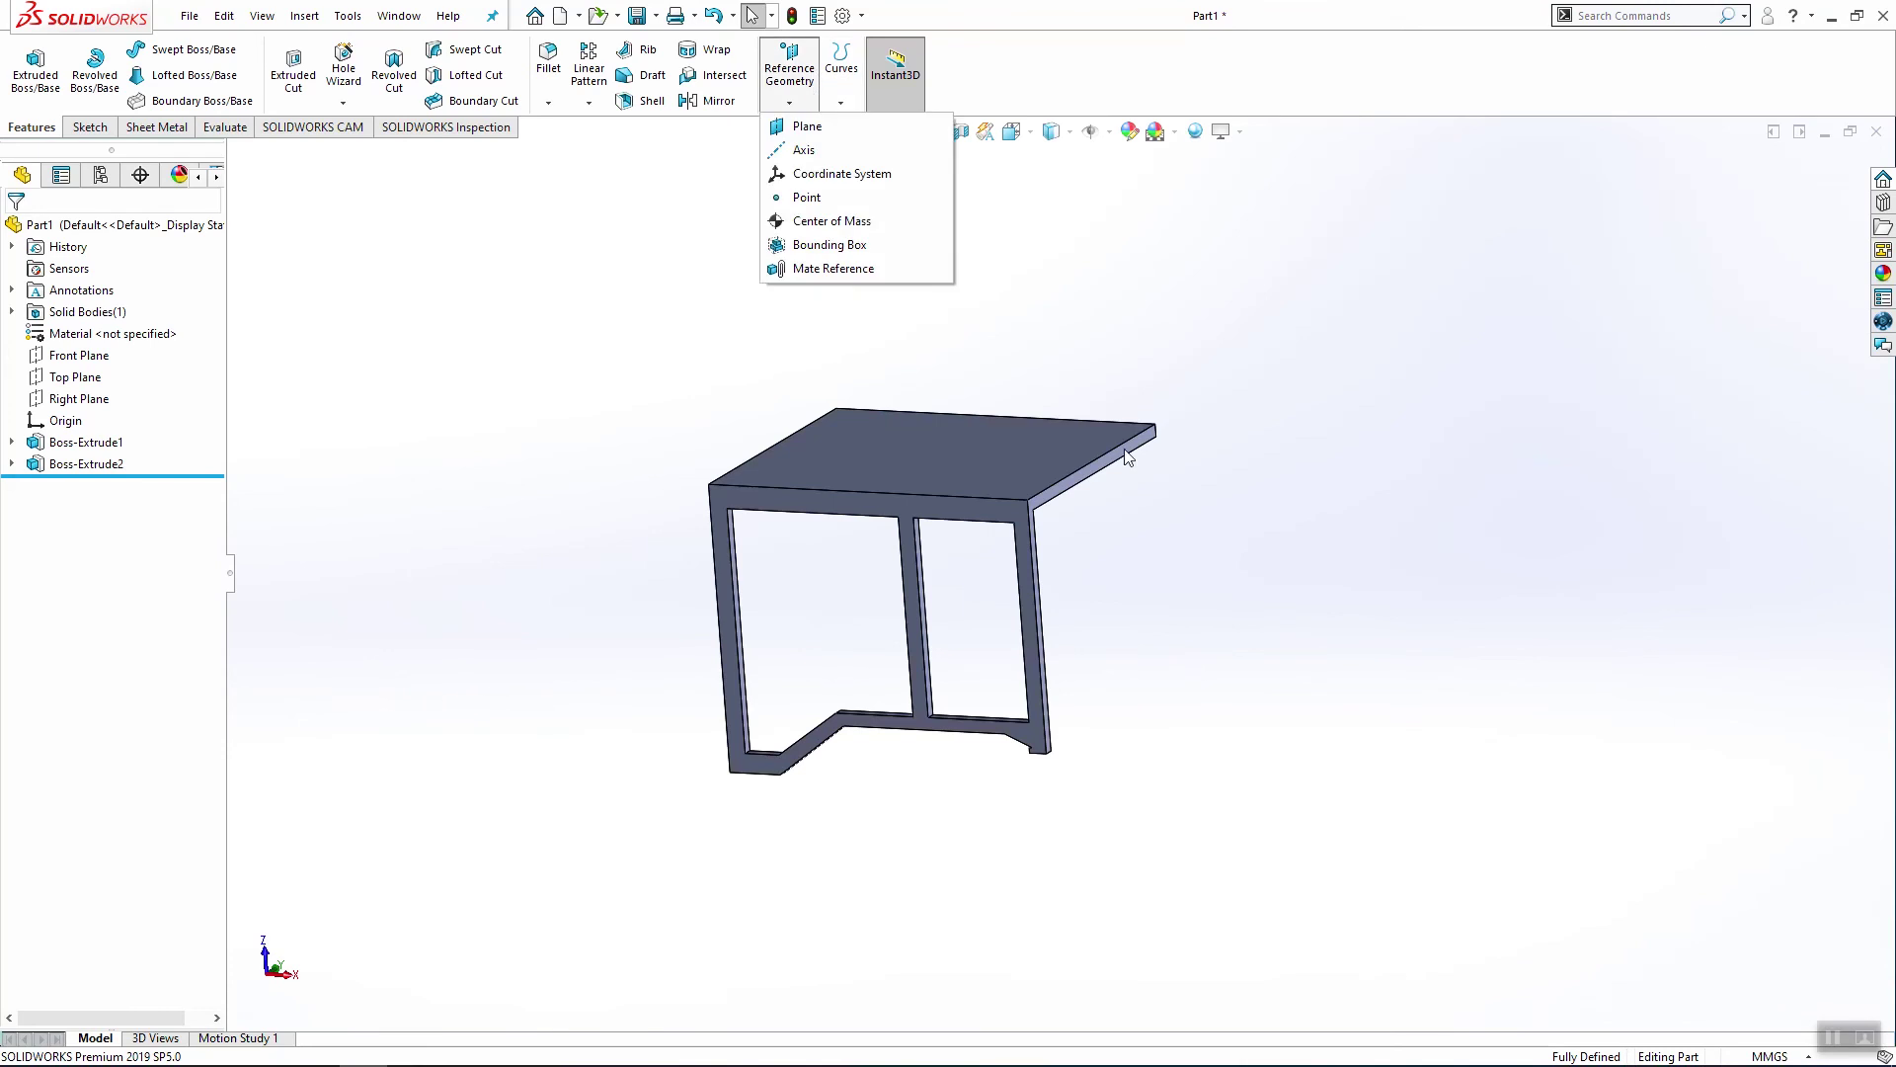
{"action": "left_click", "coordinate": [820, 131]}
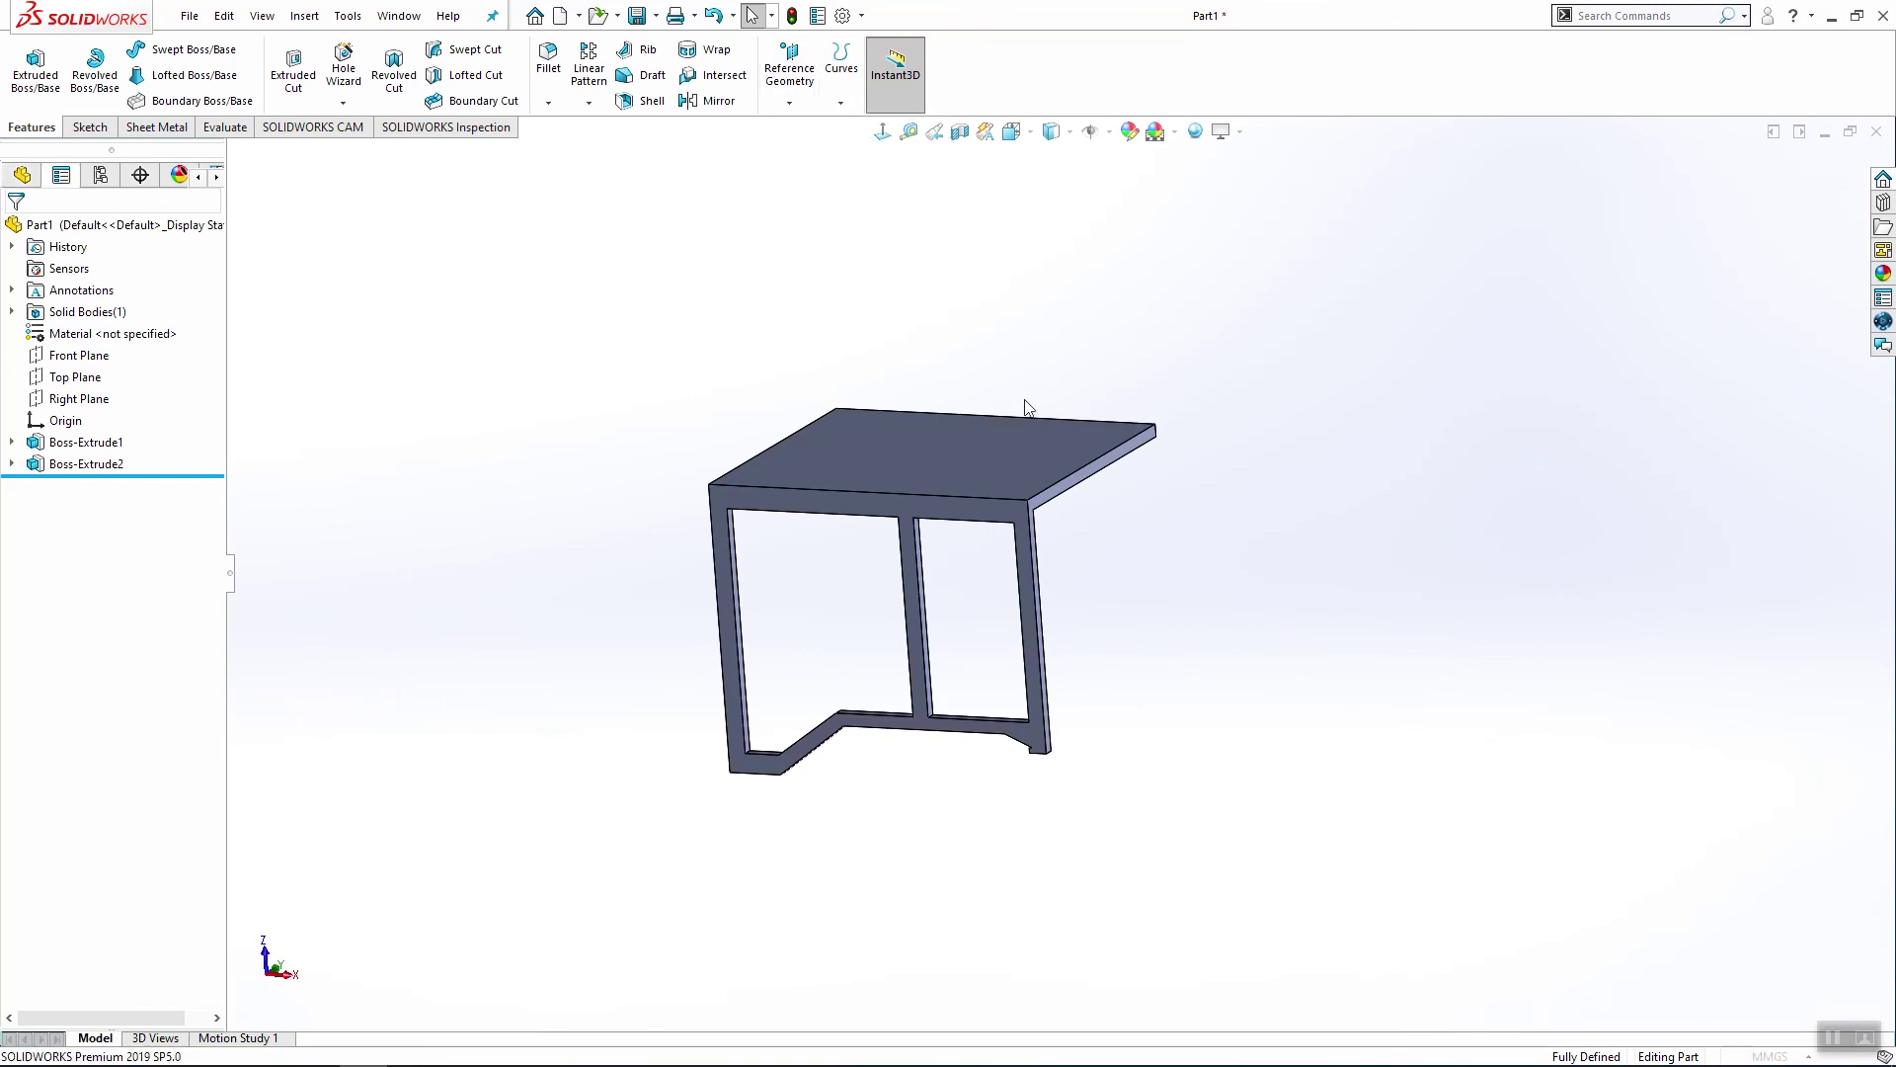
{"action": "left_click", "coordinate": [1092, 463]}
{"action": "middle_click_drag", "start_coordinate": [1070, 622], "coordinate": [1045, 476]}
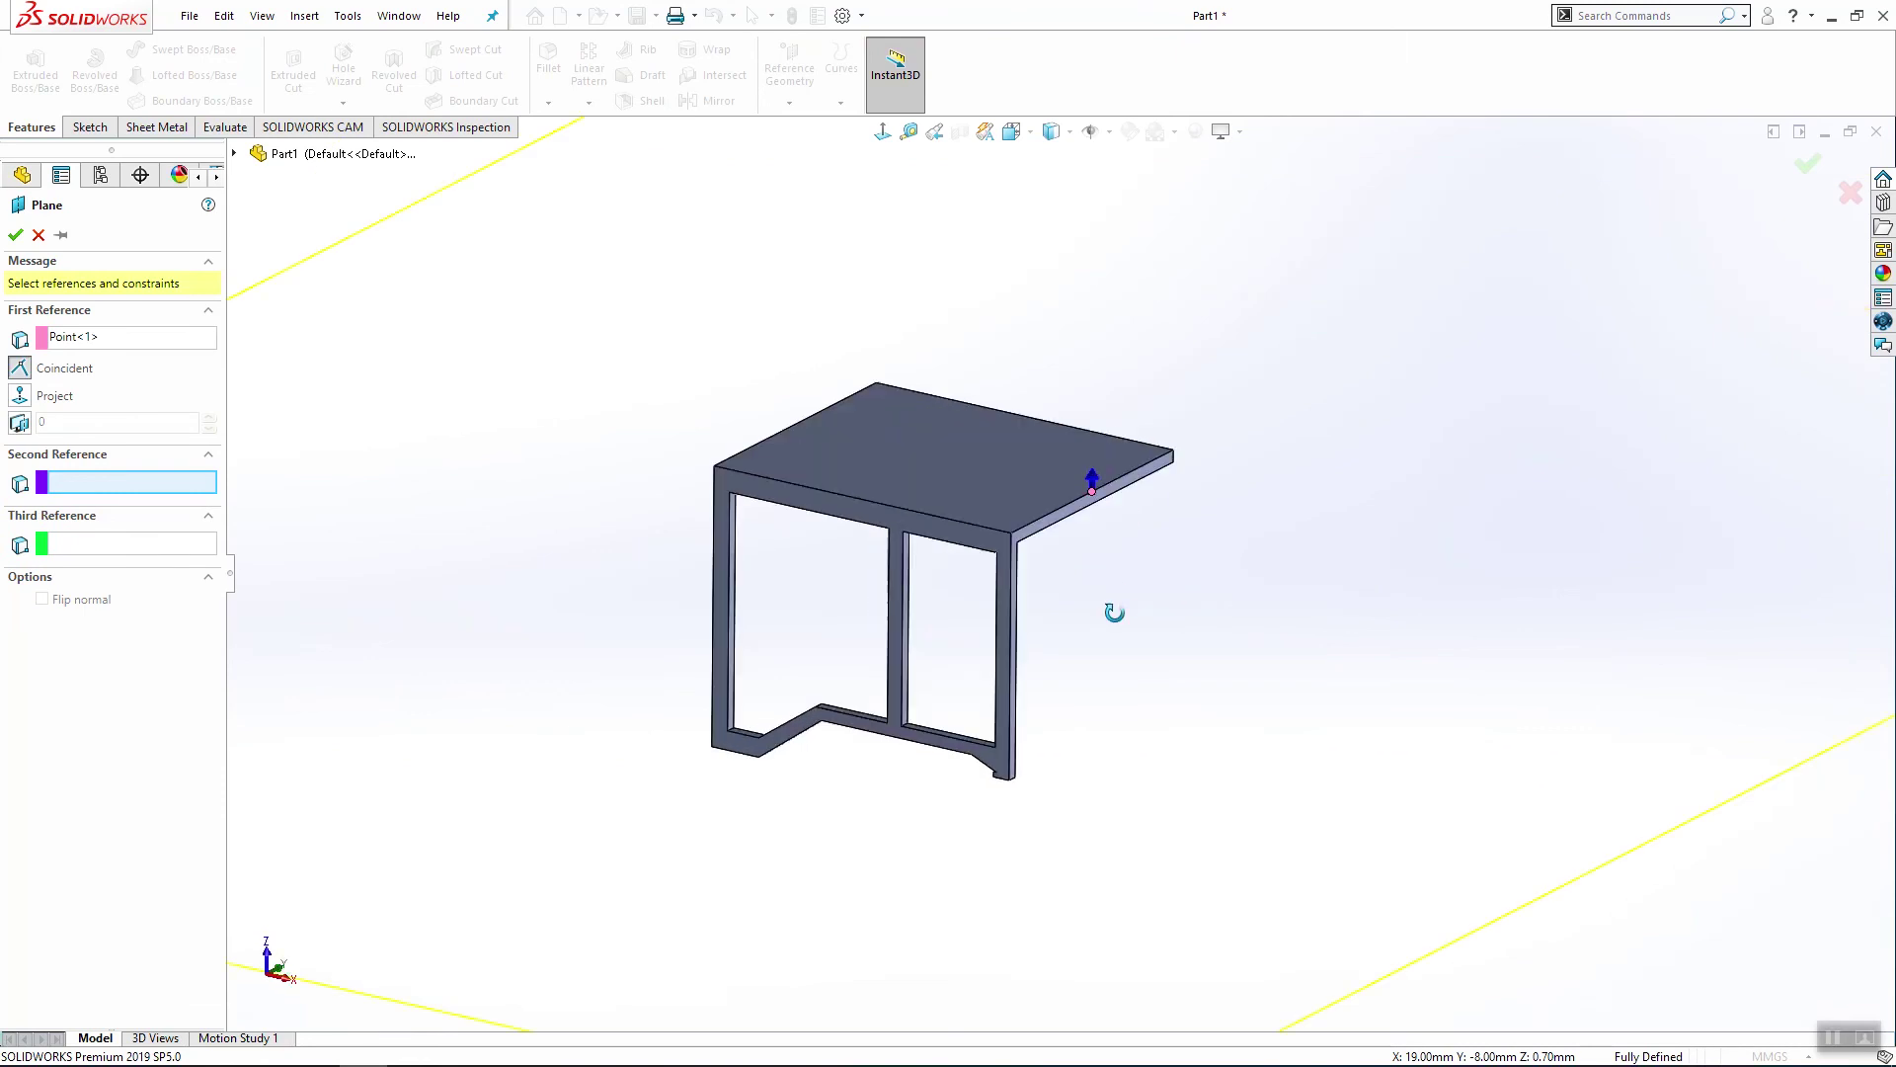
{"action": "left_click", "coordinate": [988, 555]}
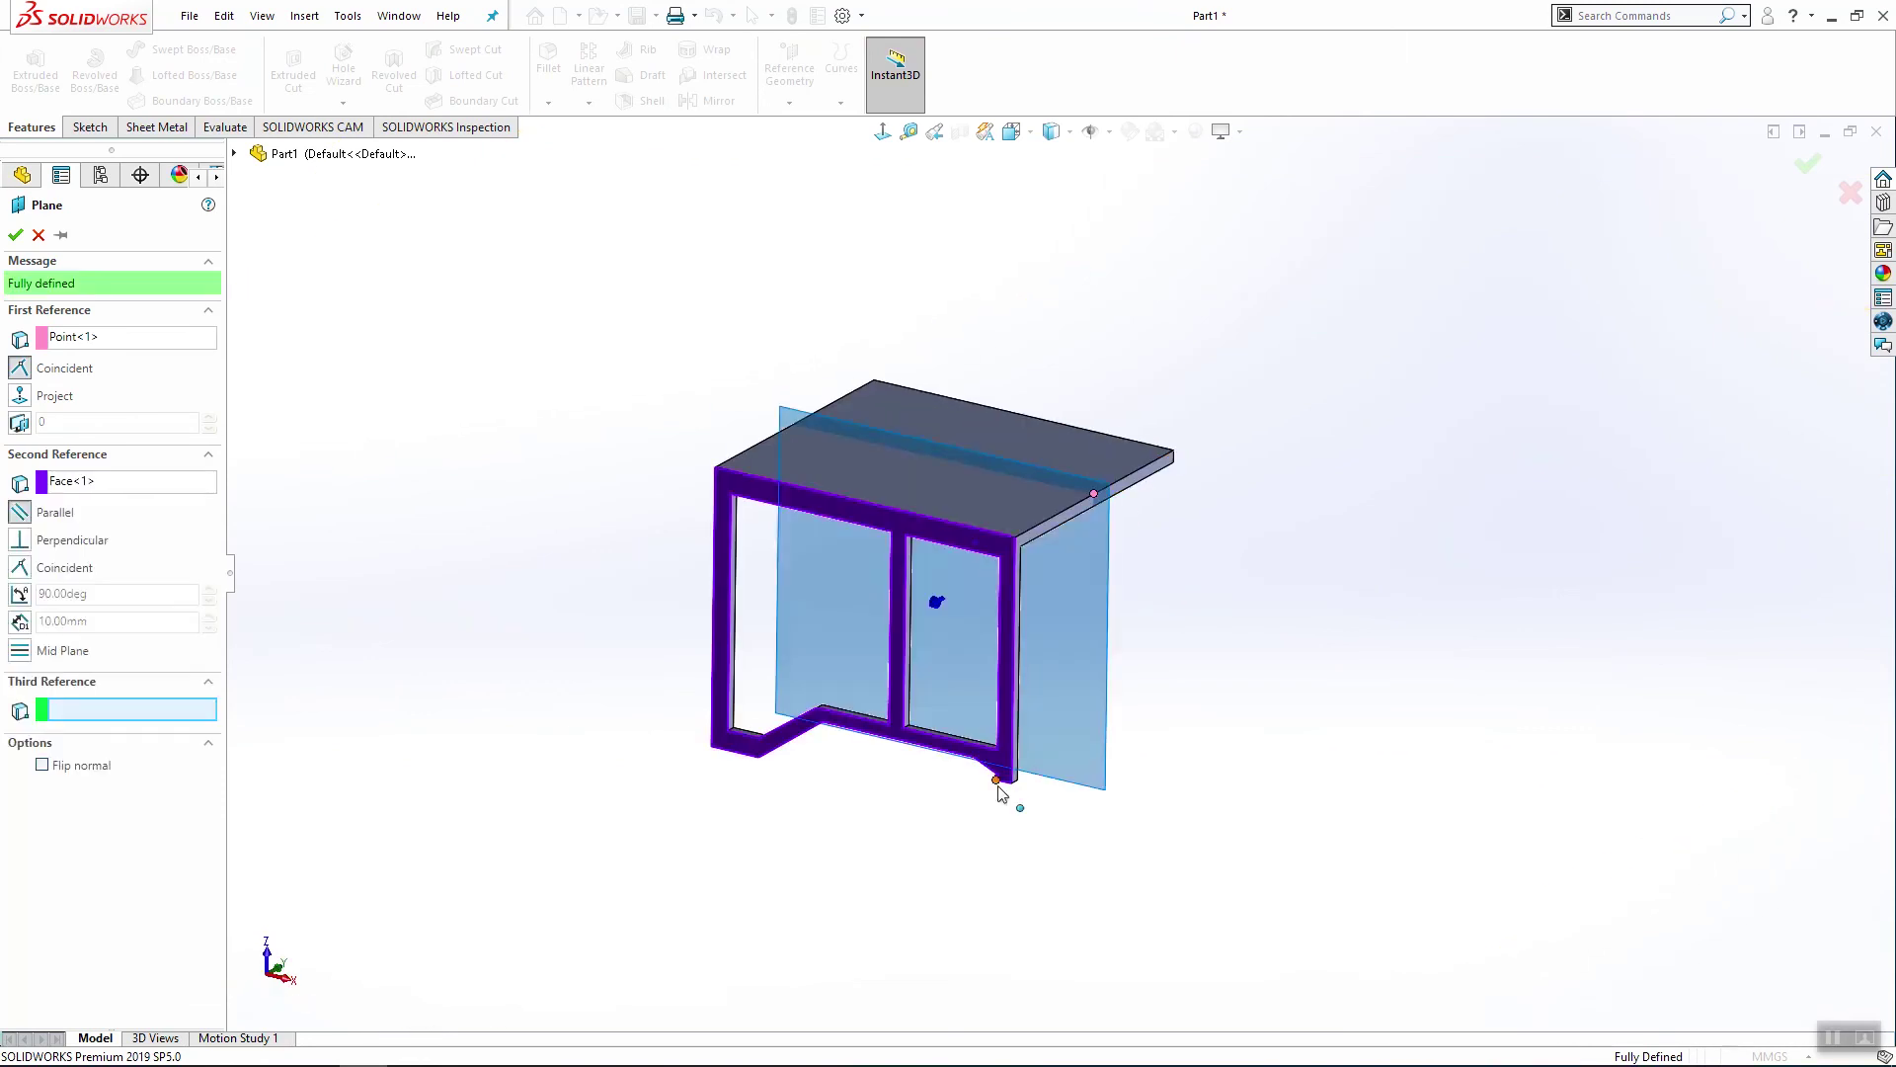
{"action": "middle_click_drag", "start_coordinate": [1000, 790], "coordinate": [921, 783]}
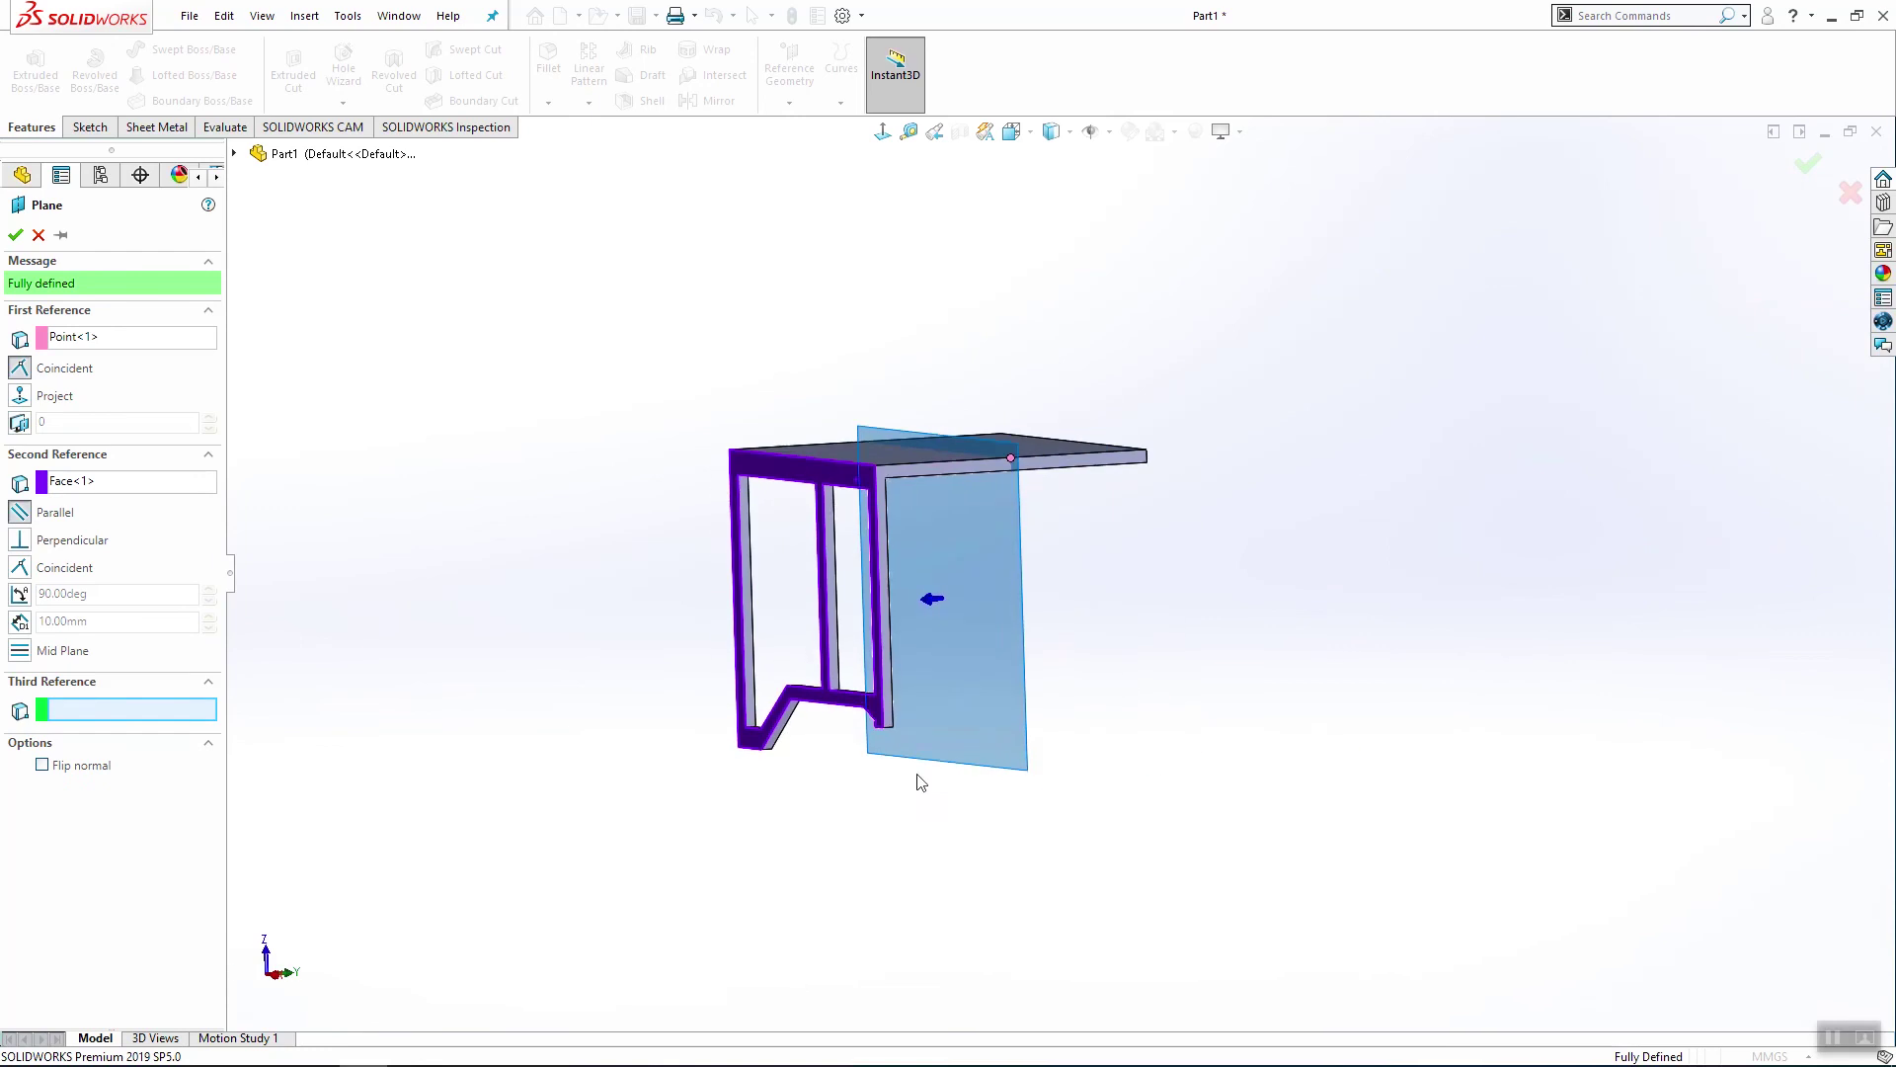
{"action": "left_click", "coordinate": [16, 235]}
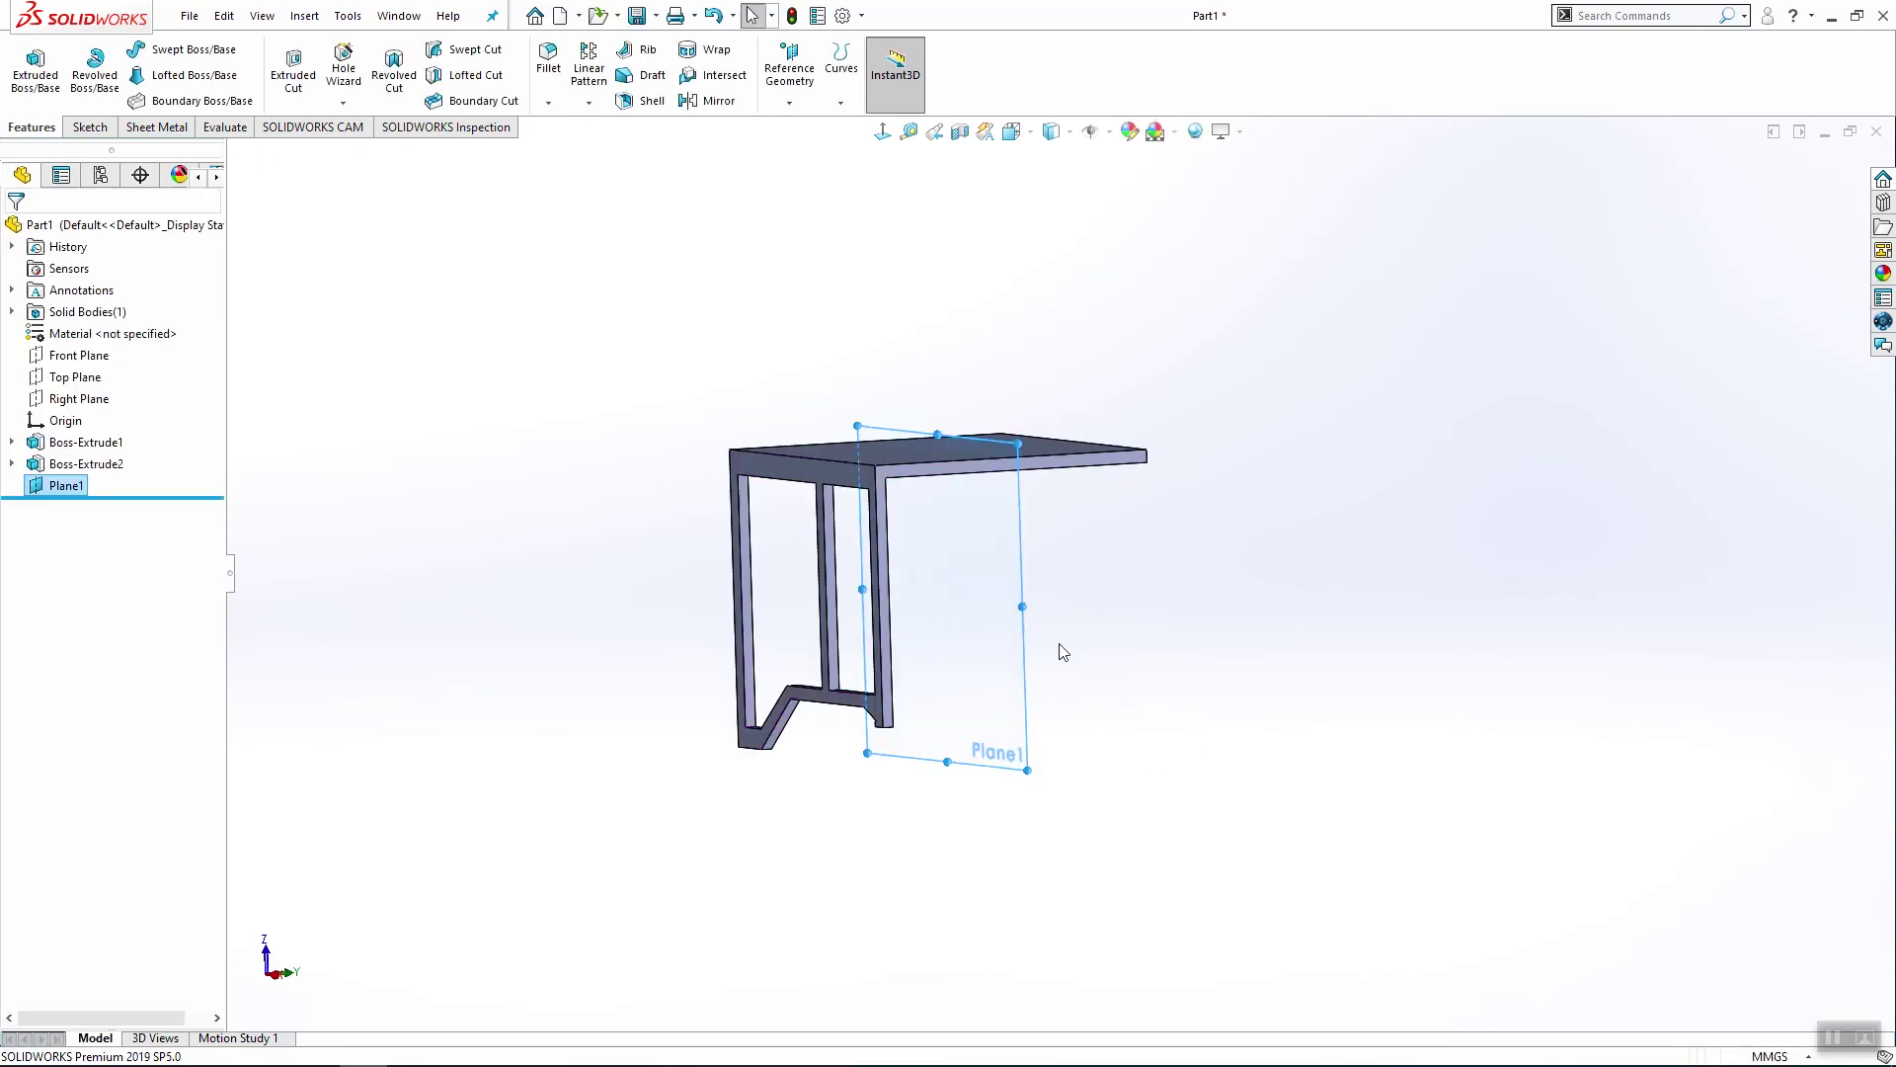
{"action": "middle_click_drag", "start_coordinate": [1076, 657], "coordinate": [1313, 651]}
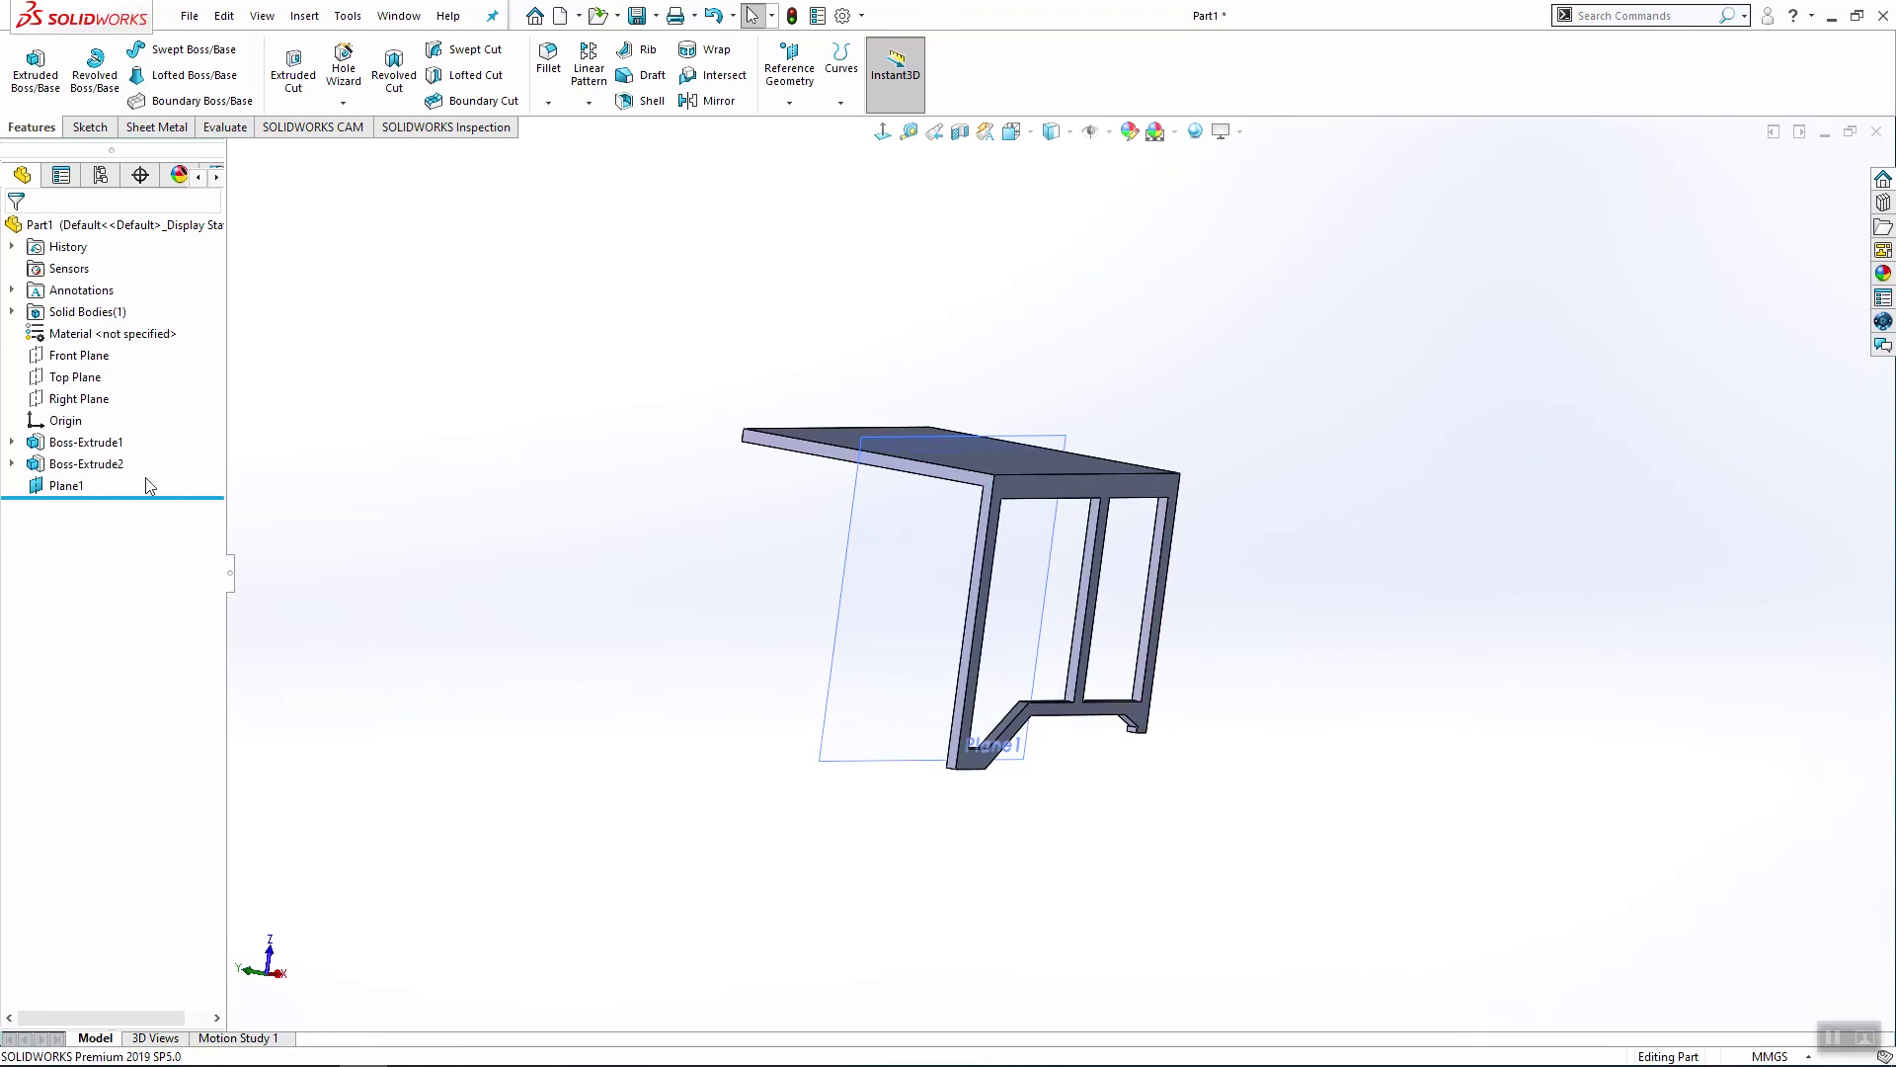
Step: Mirror Boss-Extrude2 across Plane1 to create the opposite leg frame
{"action": "left_click", "coordinate": [109, 472]}
{"action": "left_click", "coordinate": [66, 485], "text": "ctrl"}
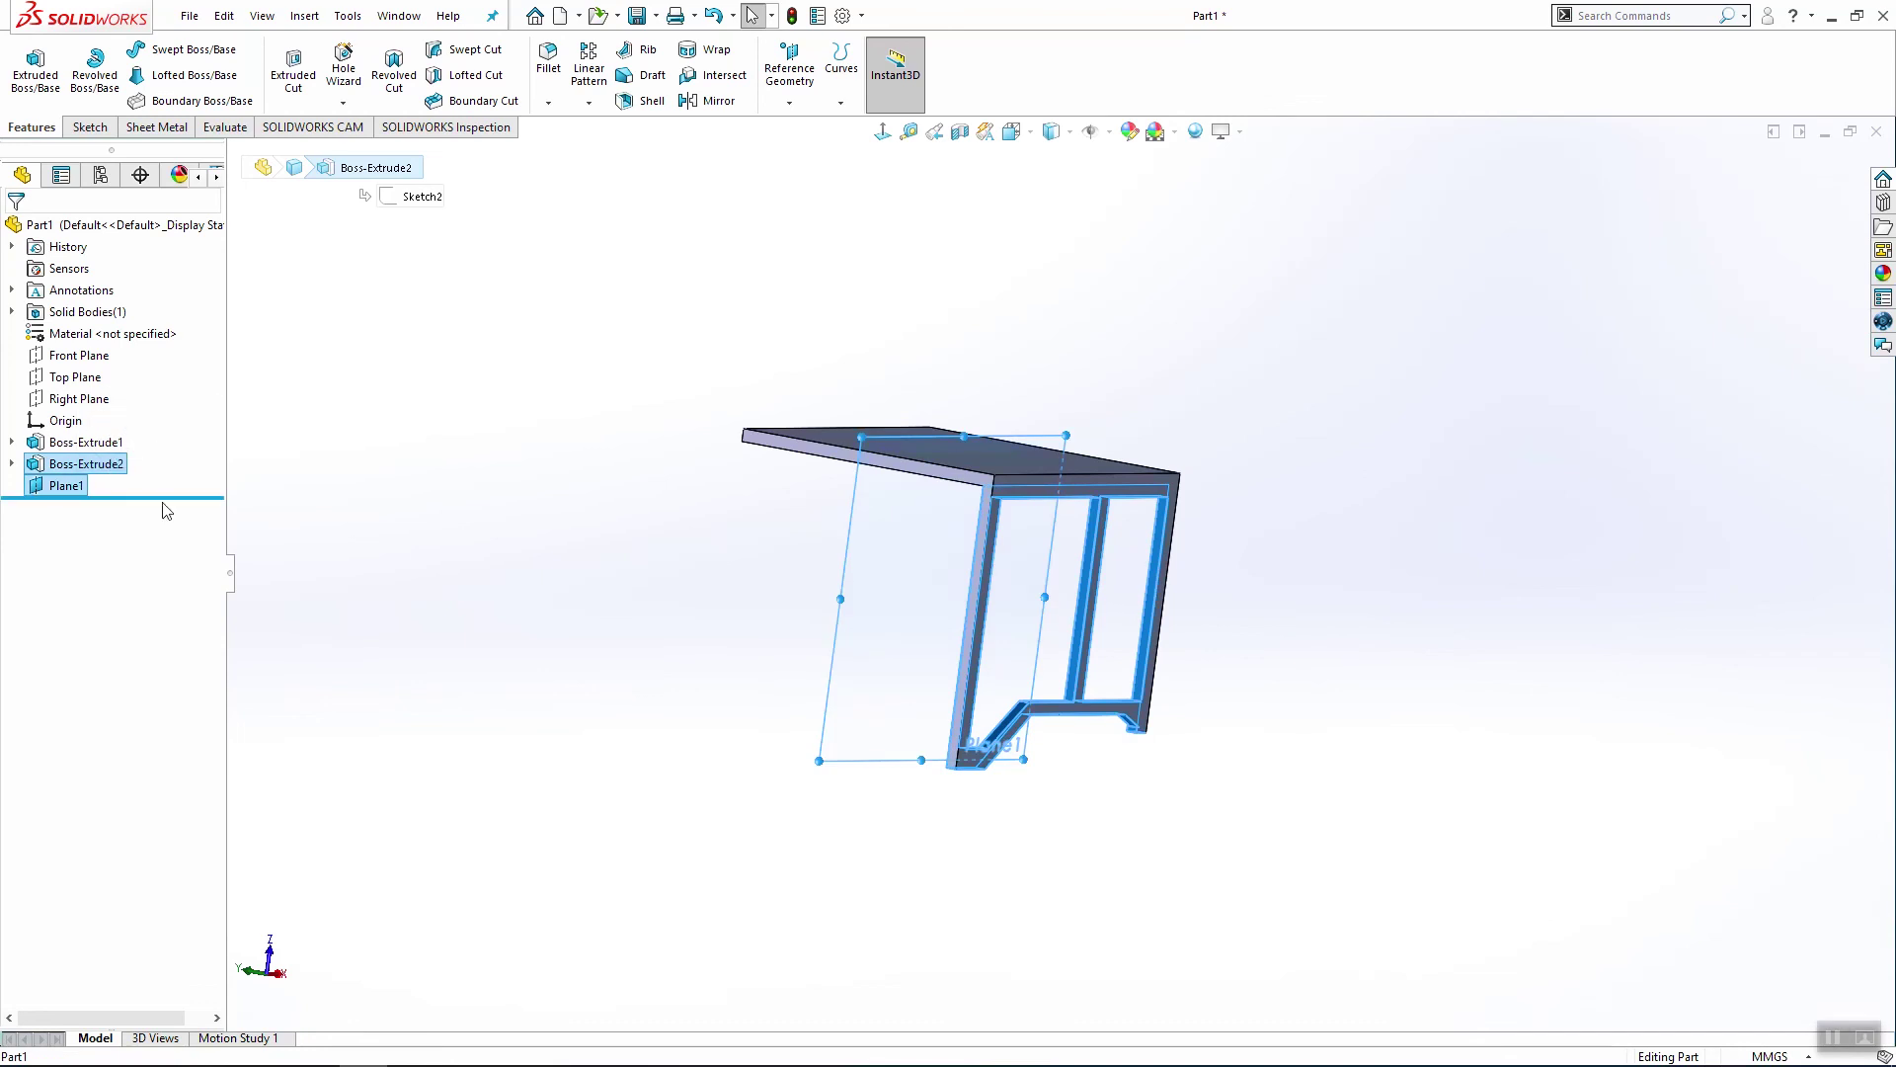
{"action": "left_click", "coordinate": [588, 103]}
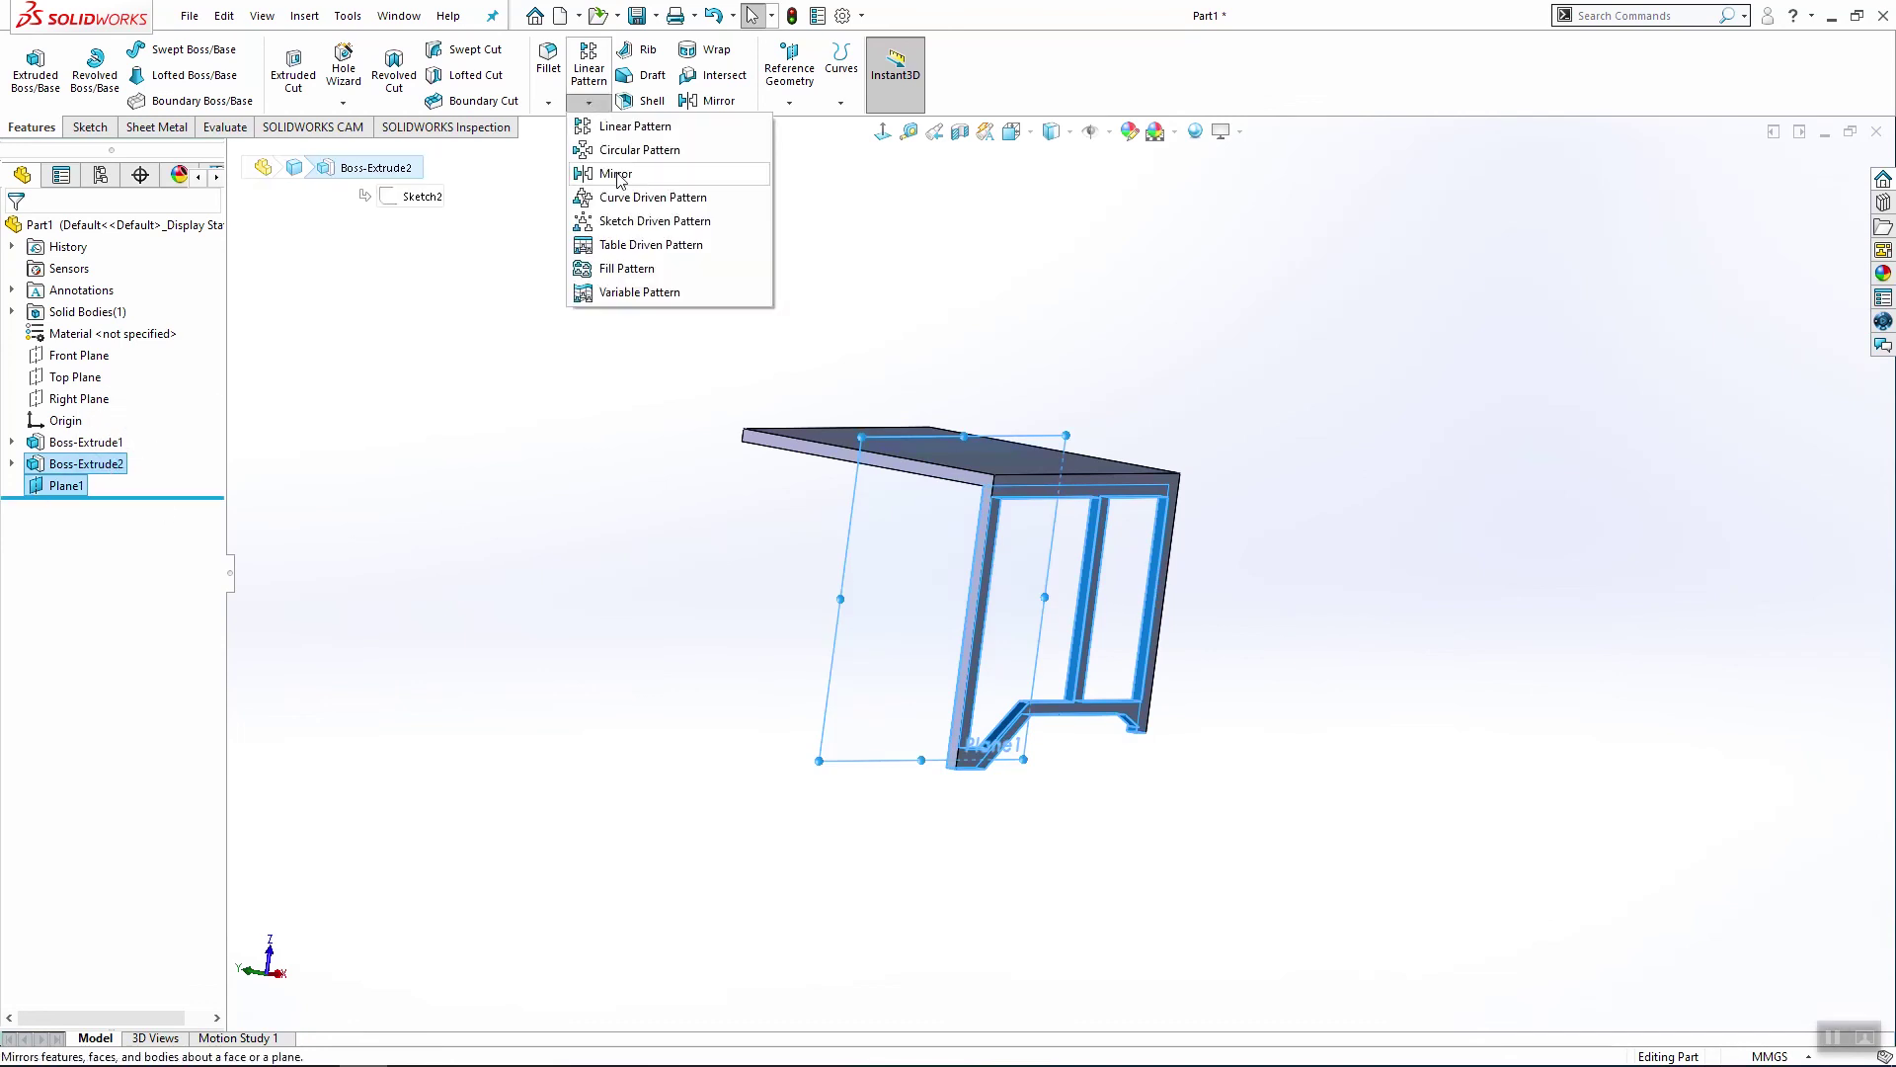
{"action": "left_click", "coordinate": [619, 178]}
{"action": "middle_click_drag", "start_coordinate": [1211, 686], "coordinate": [1106, 731]}
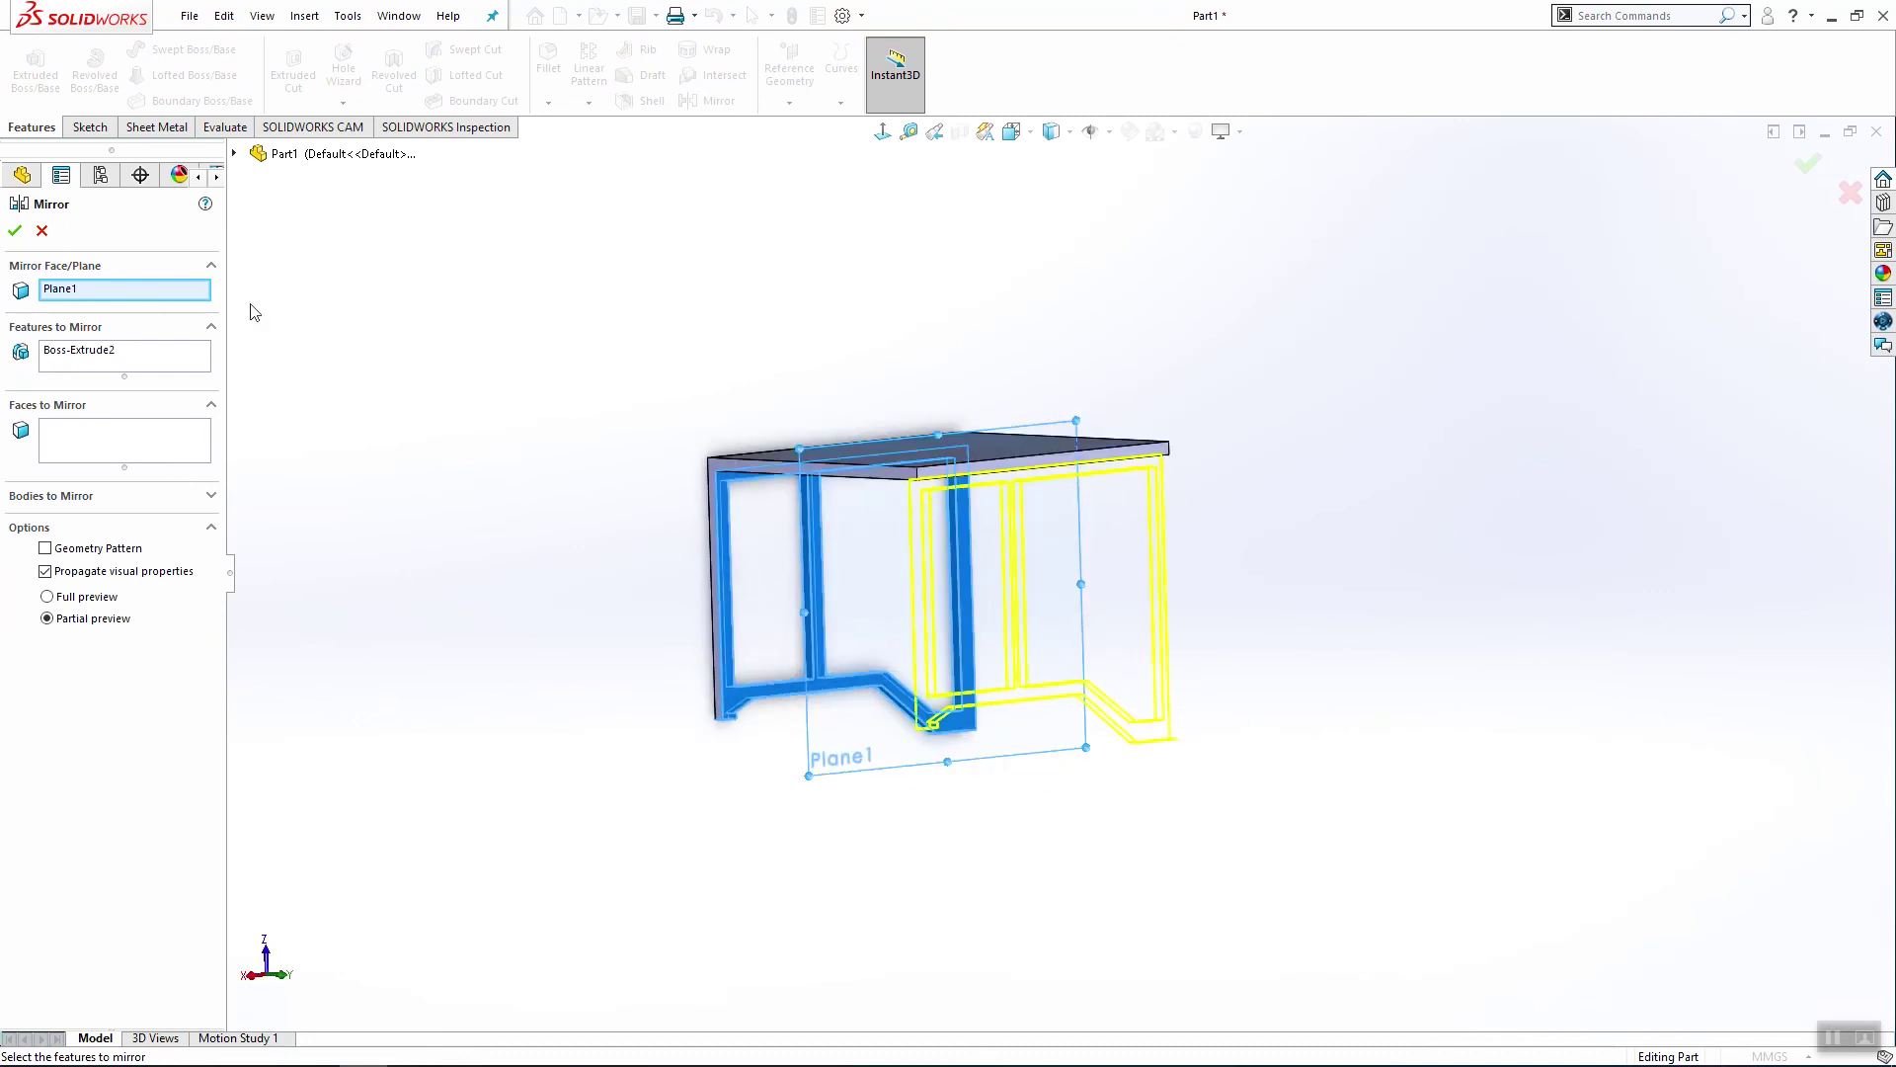
{"action": "key", "text": "Return"}
{"action": "middle_click_drag", "start_coordinate": [1313, 592], "coordinate": [1446, 597]}
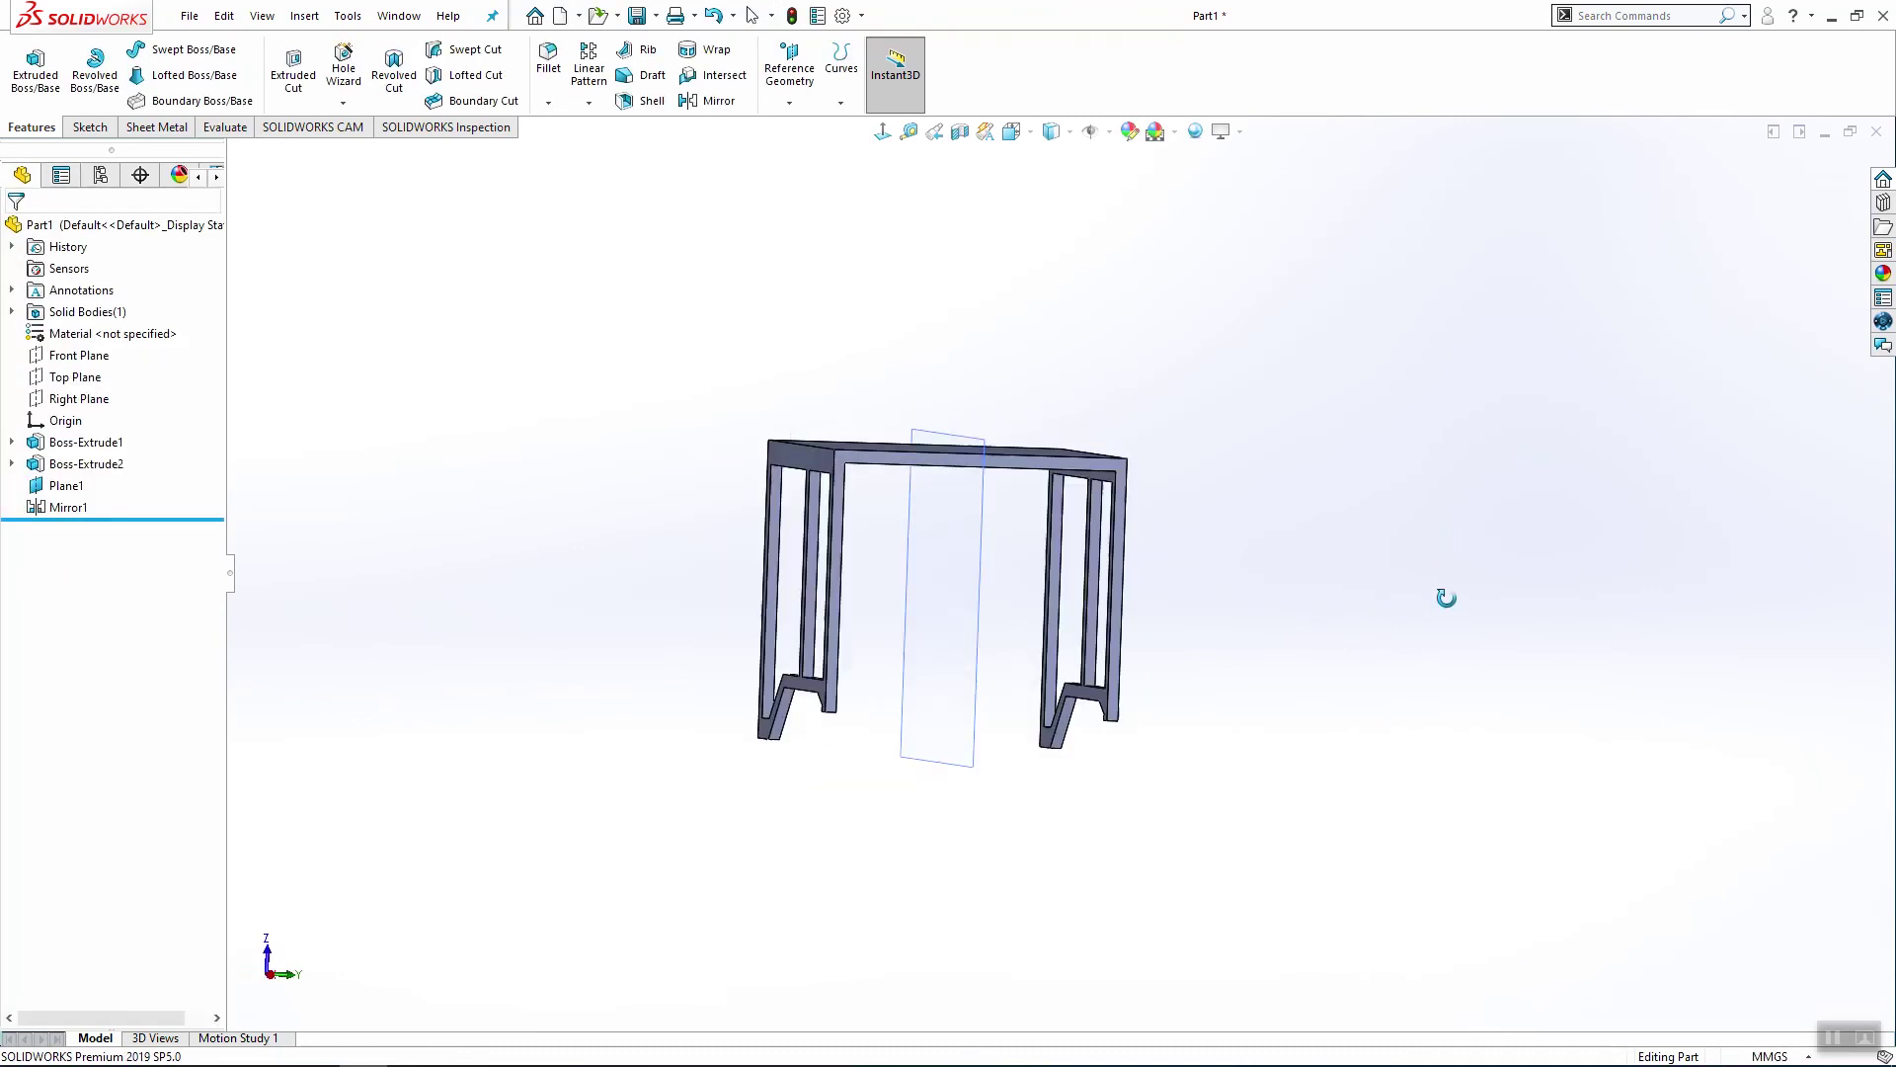
Step: Hide Plane1 and switch to a face-on standard view
{"action": "right_click", "coordinate": [61, 486]}
{"action": "left_click", "coordinate": [104, 456]}
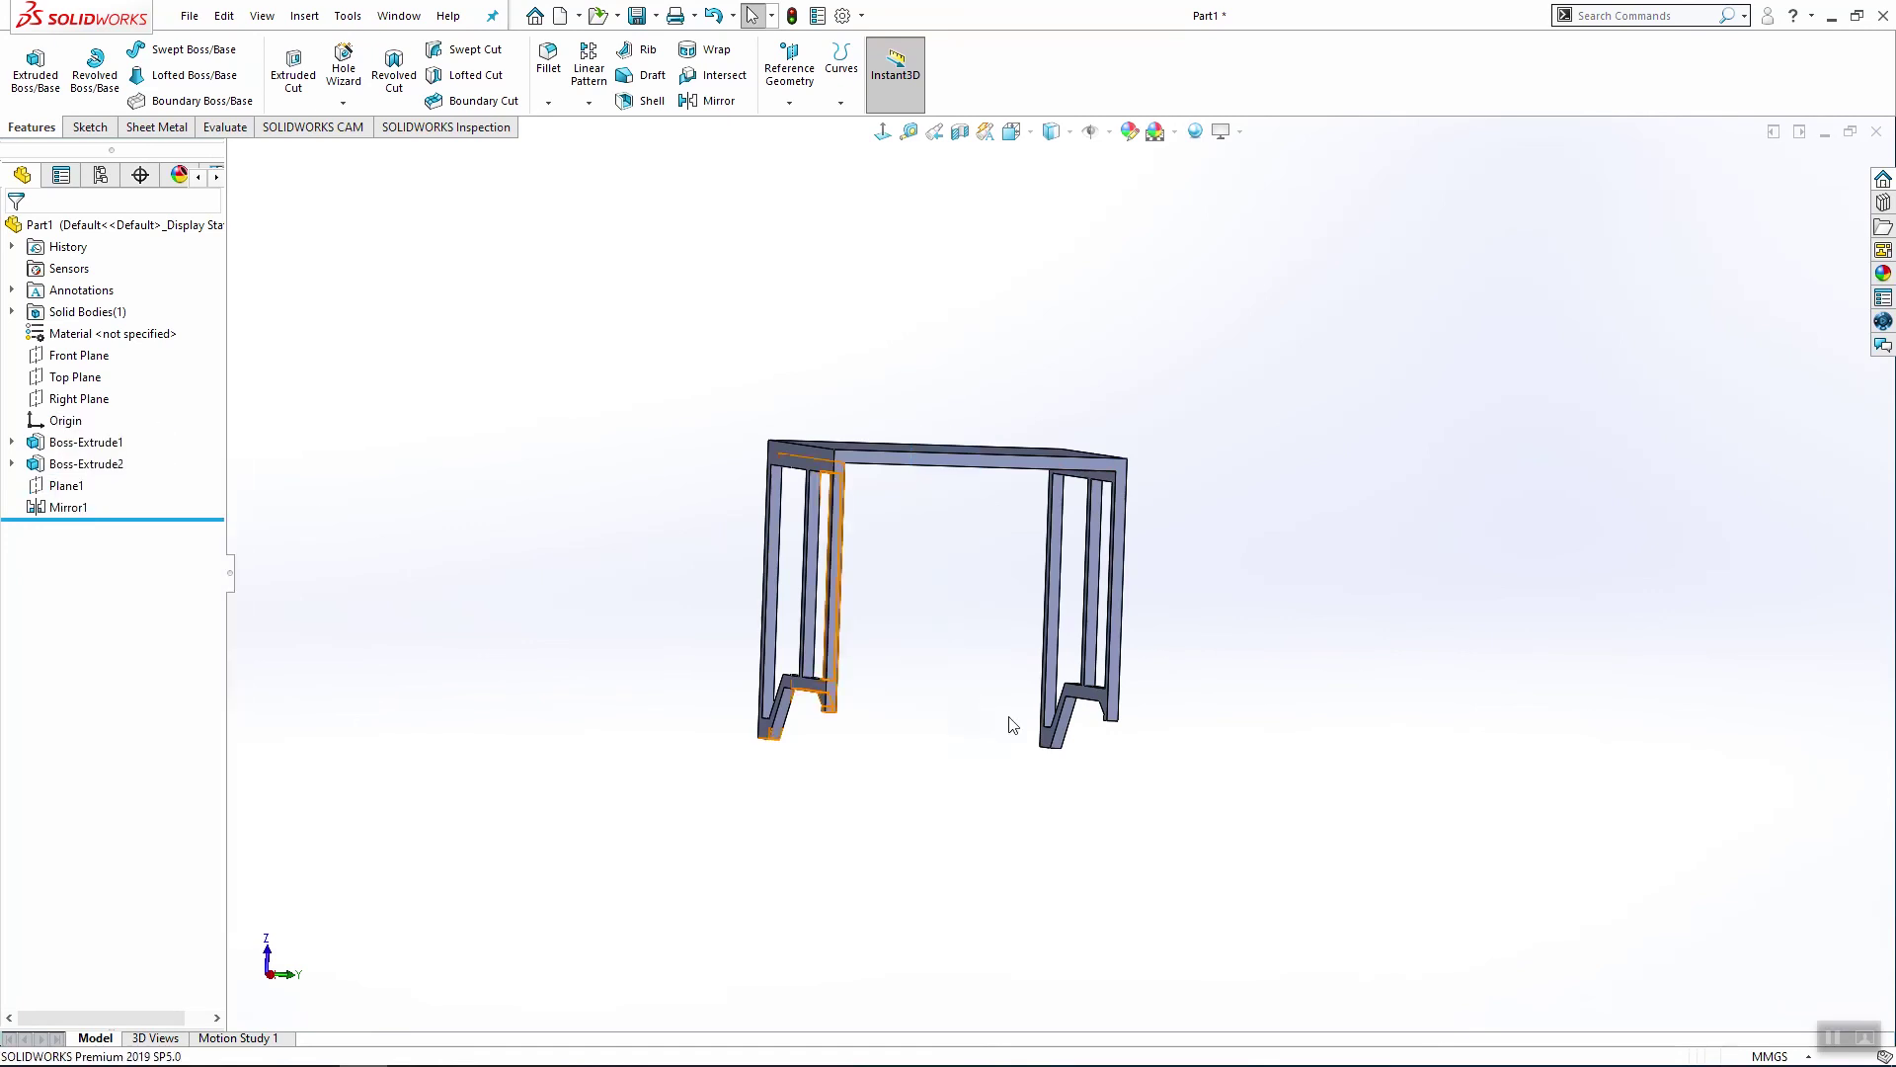
{"action": "middle_click_drag", "start_coordinate": [1011, 728], "coordinate": [1226, 298]}
{"action": "key", "text": "space"}
{"action": "left_click", "coordinate": [904, 660]}
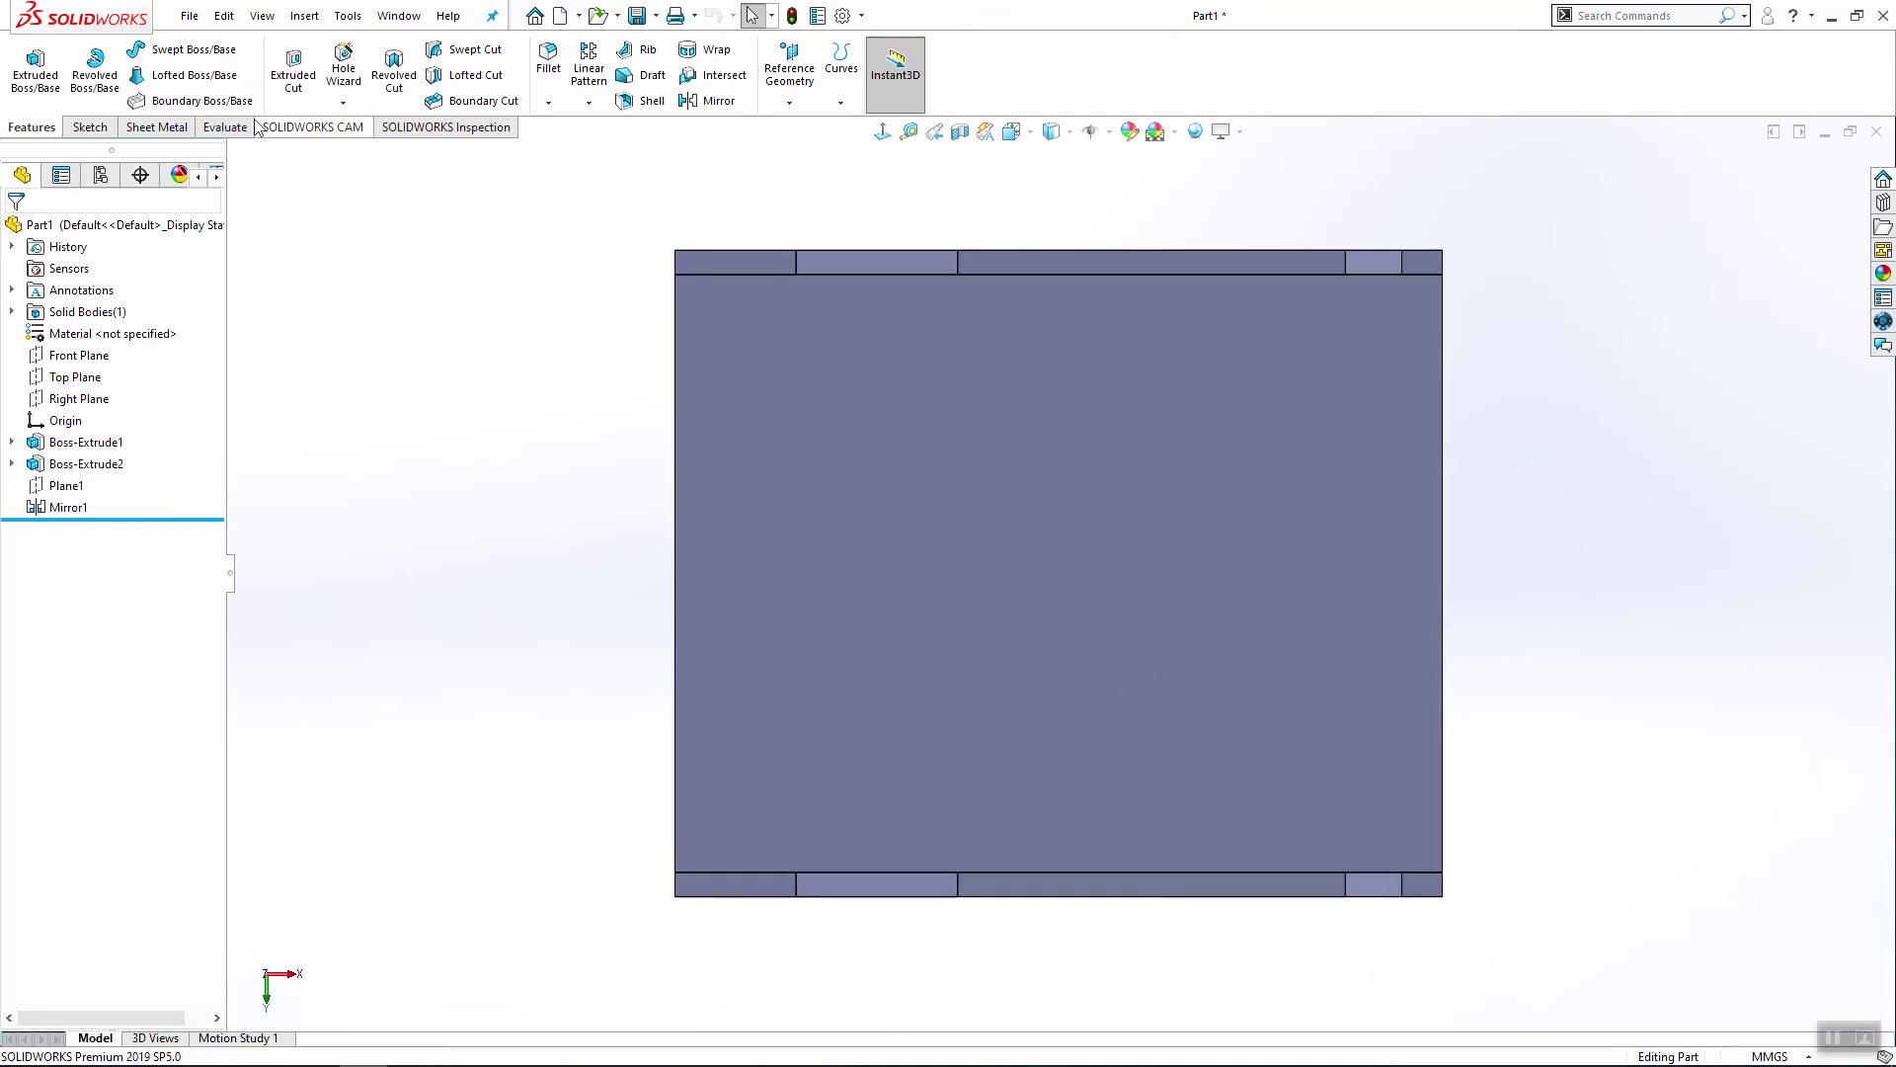
Step: Start a sketch on the top-left face strip and draw a circle at its corner
{"action": "left_click", "coordinate": [87, 125]}
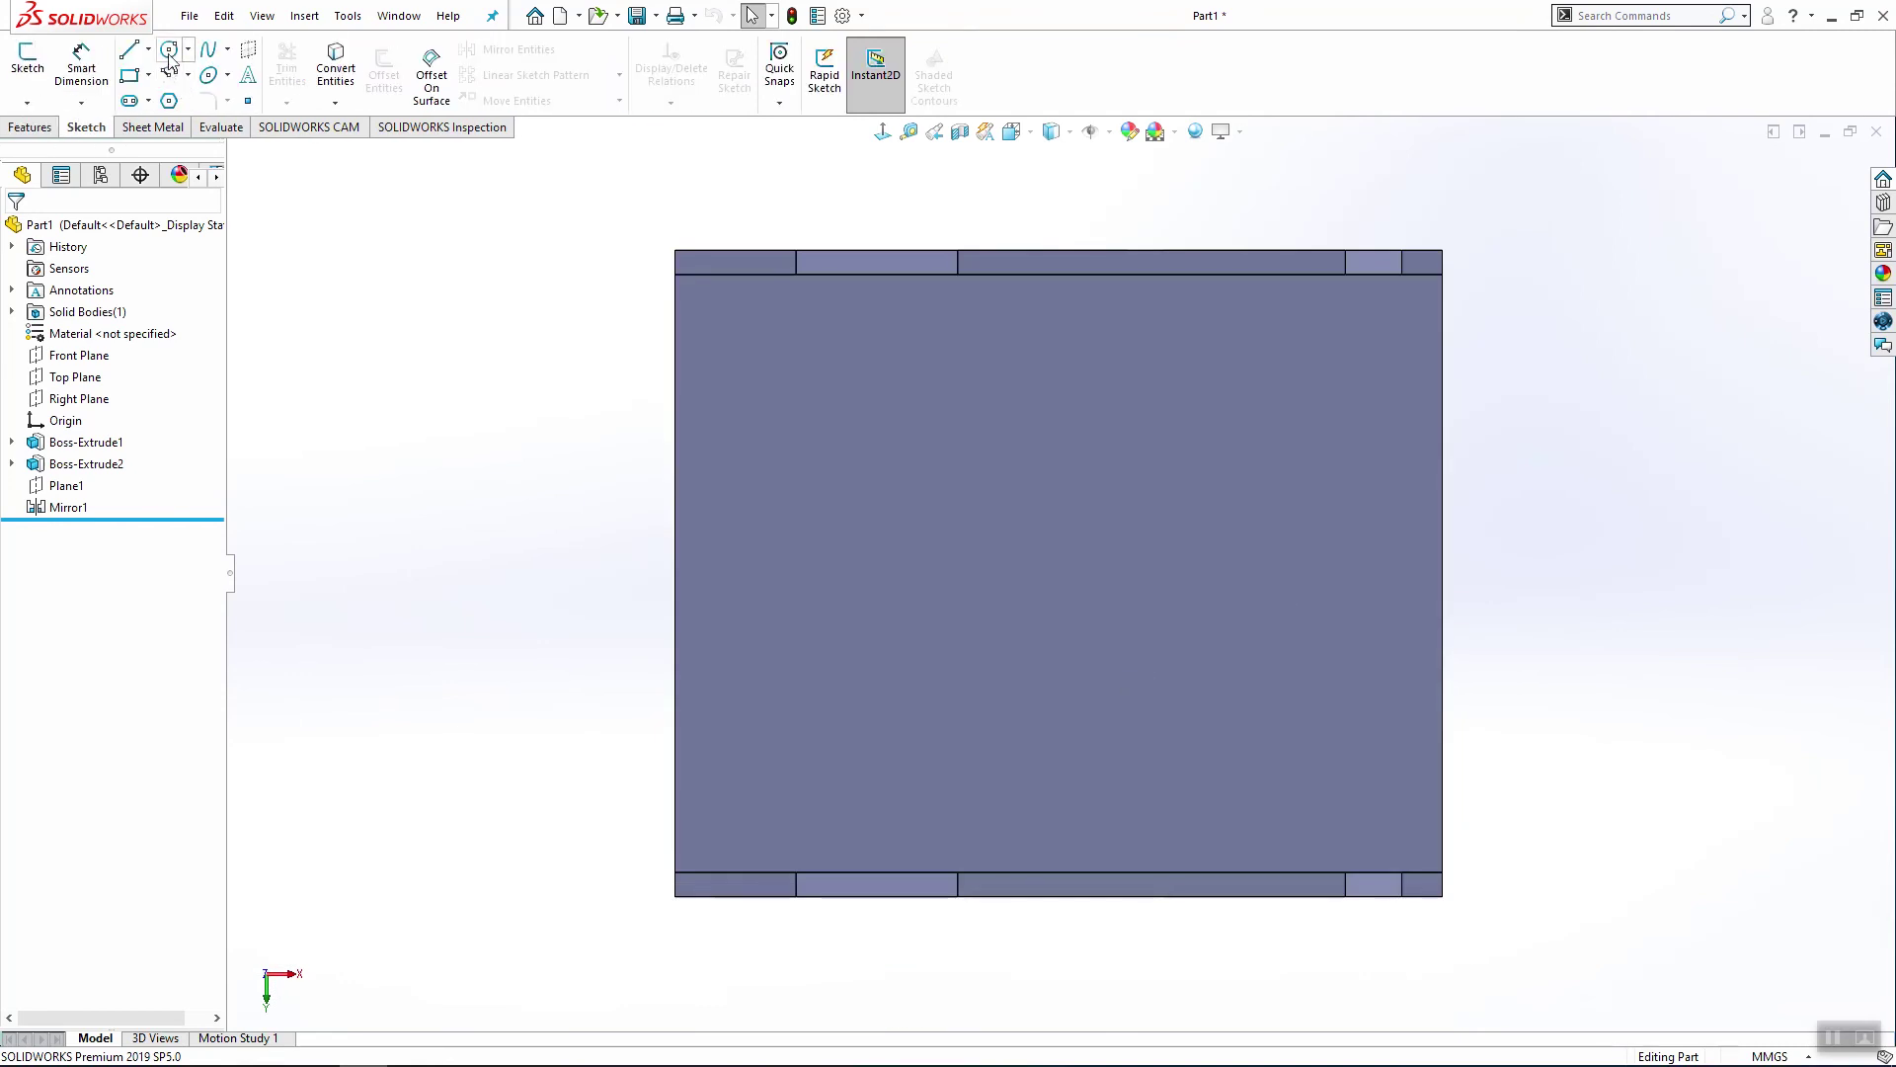
{"action": "left_click", "coordinate": [756, 263]}
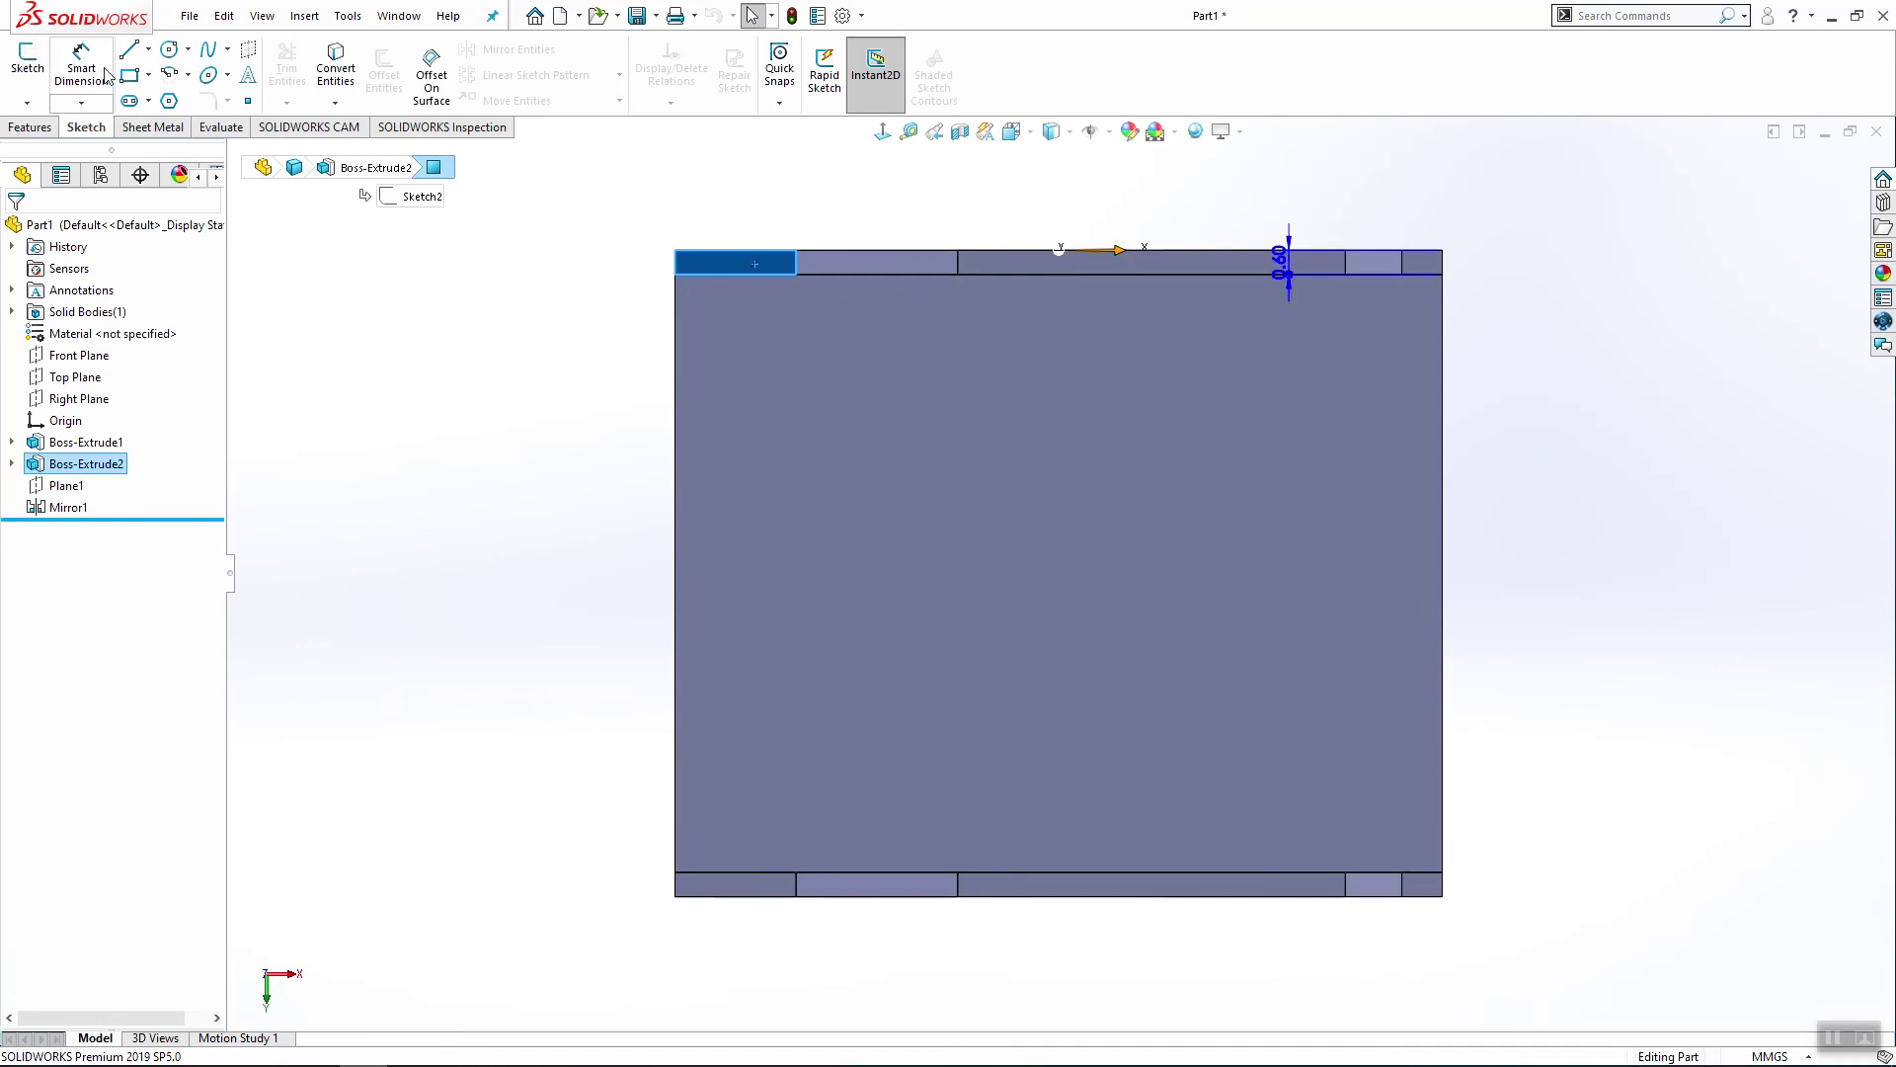
{"action": "left_click", "coordinate": [44, 65]}
{"action": "left_click", "coordinate": [170, 49]}
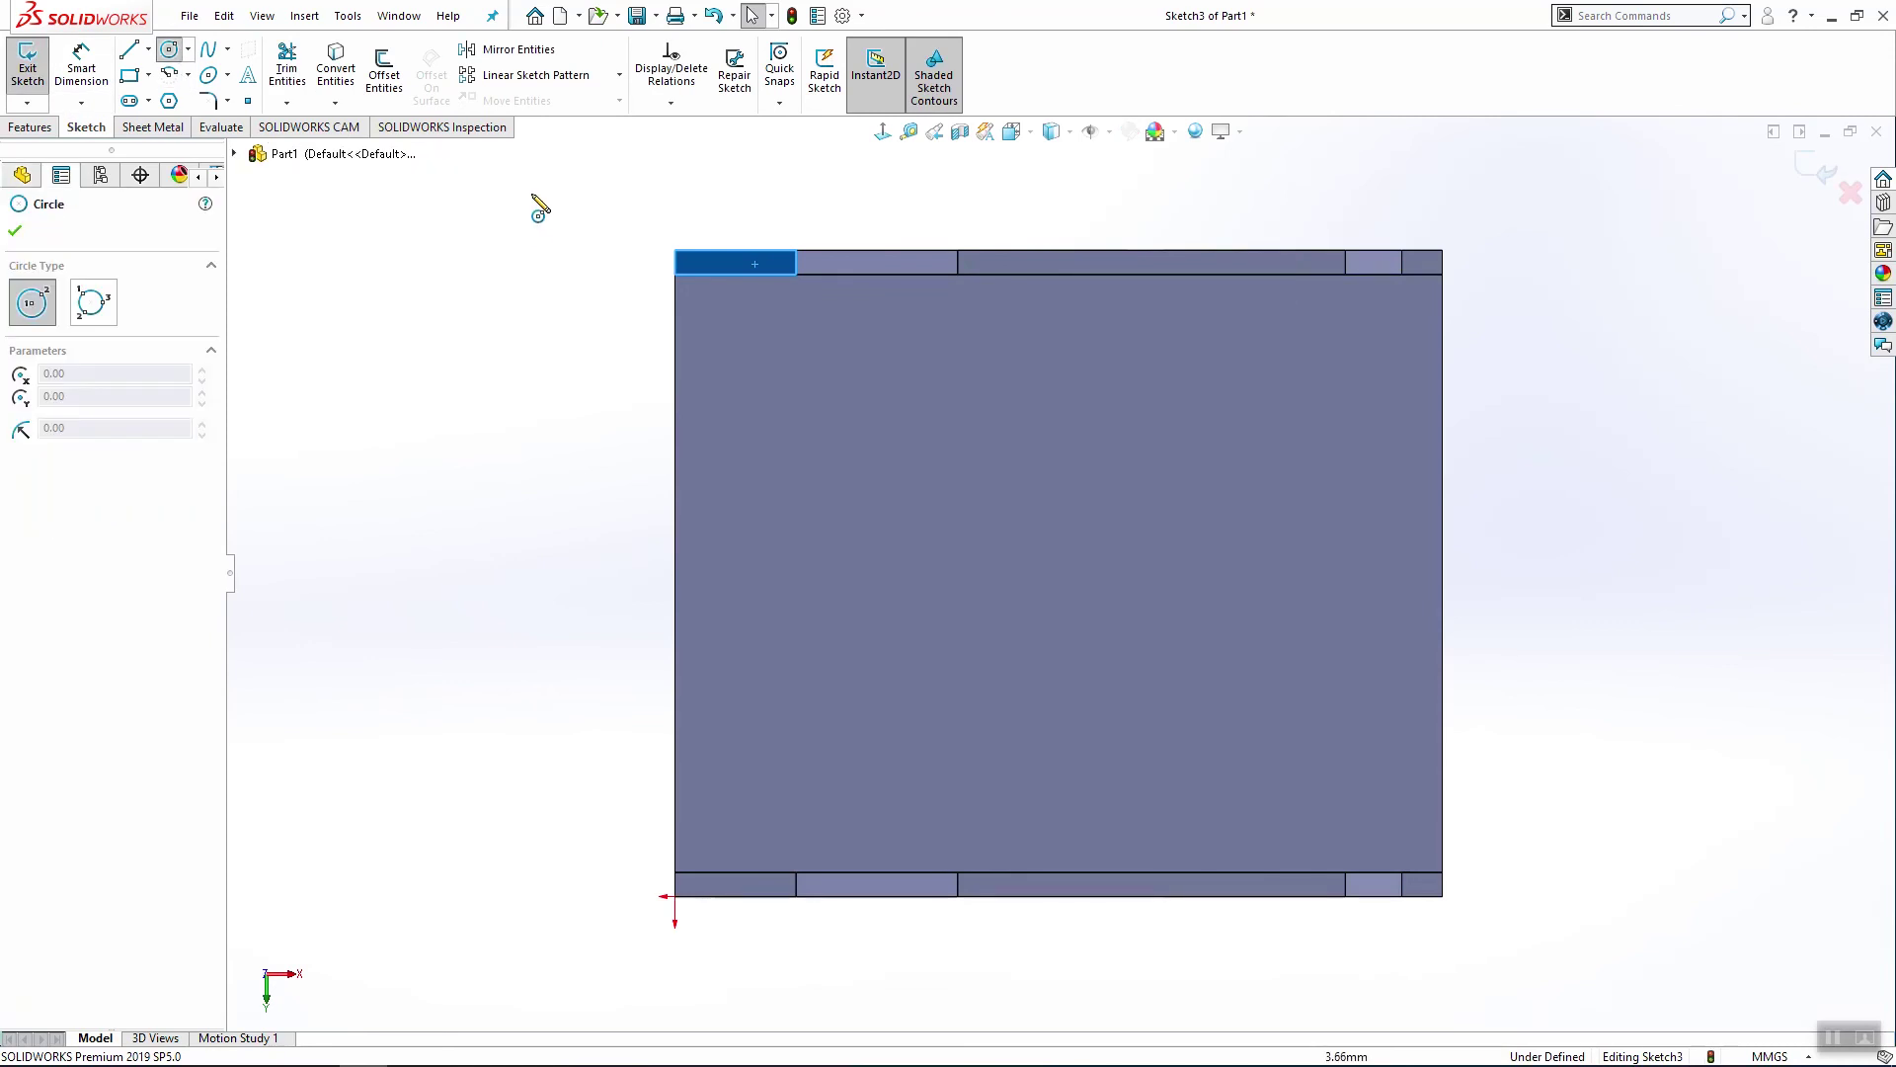
{"action": "left_click", "coordinate": [701, 264]}
{"action": "left_click", "coordinate": [637, 288]}
{"action": "key", "text": "Escape"}
{"action": "scroll", "coordinate": [662, 202], "scroll_direction": "down", "scroll_amount": 5}
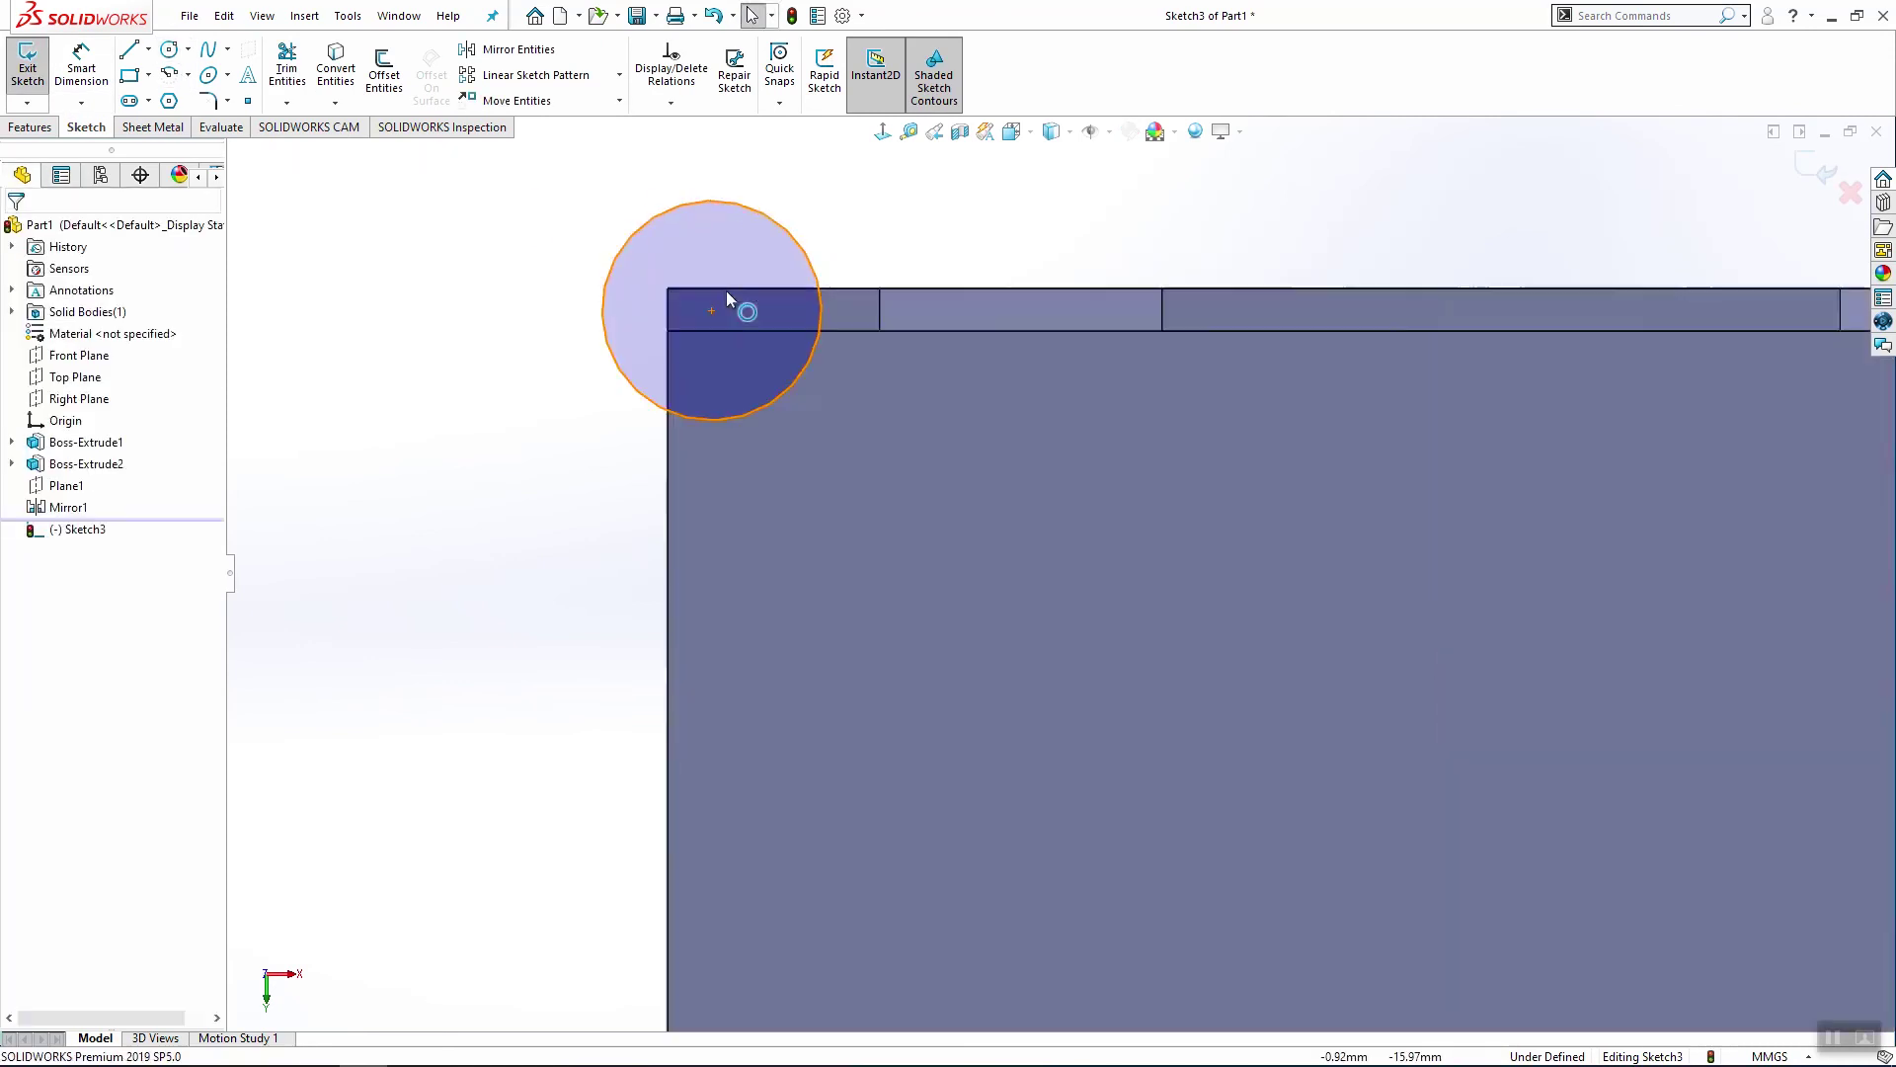
Step: Dimension the circle to a 0.90 diameter
{"action": "left_click", "coordinate": [81, 65]}
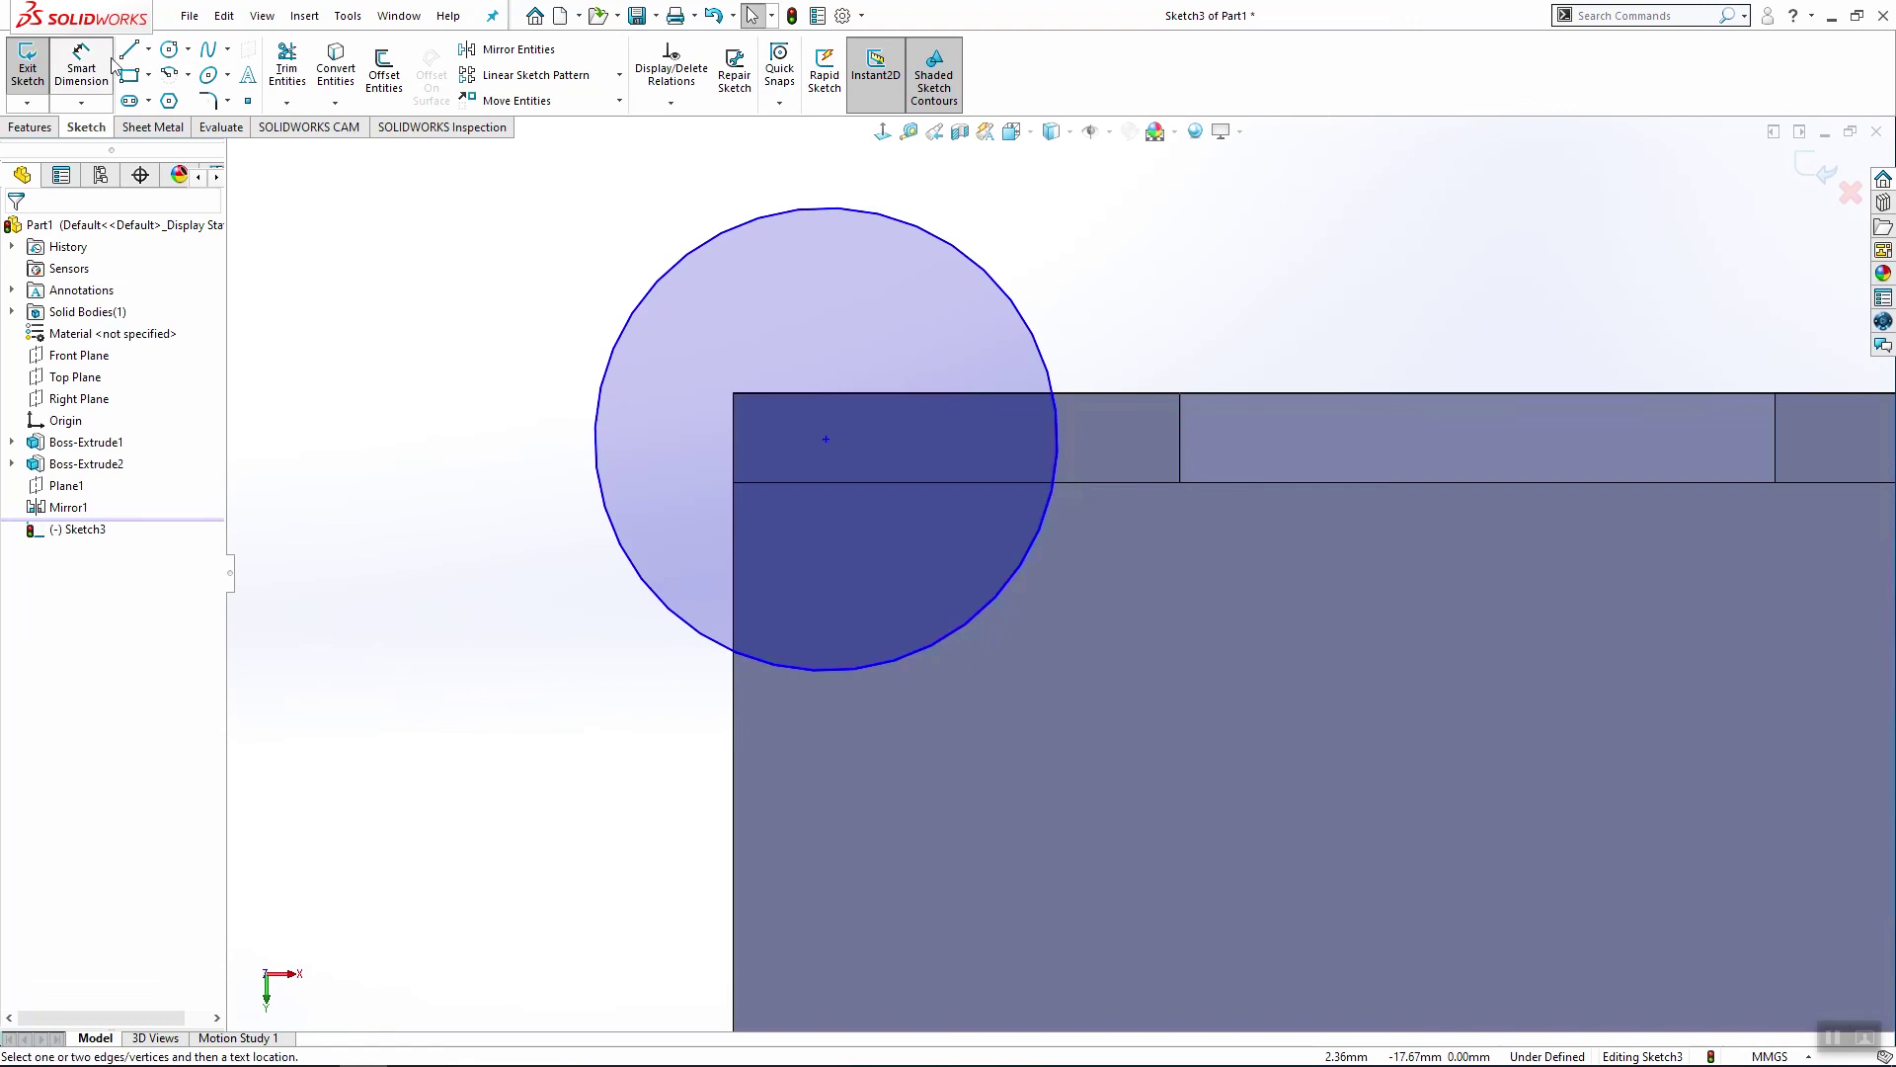
{"action": "left_click", "coordinate": [939, 238]}
{"action": "left_click", "coordinate": [1088, 257]}
{"action": "type", "text": "0.9"}
{"action": "key", "text": "Return"}
{"action": "key", "text": "Escape"}
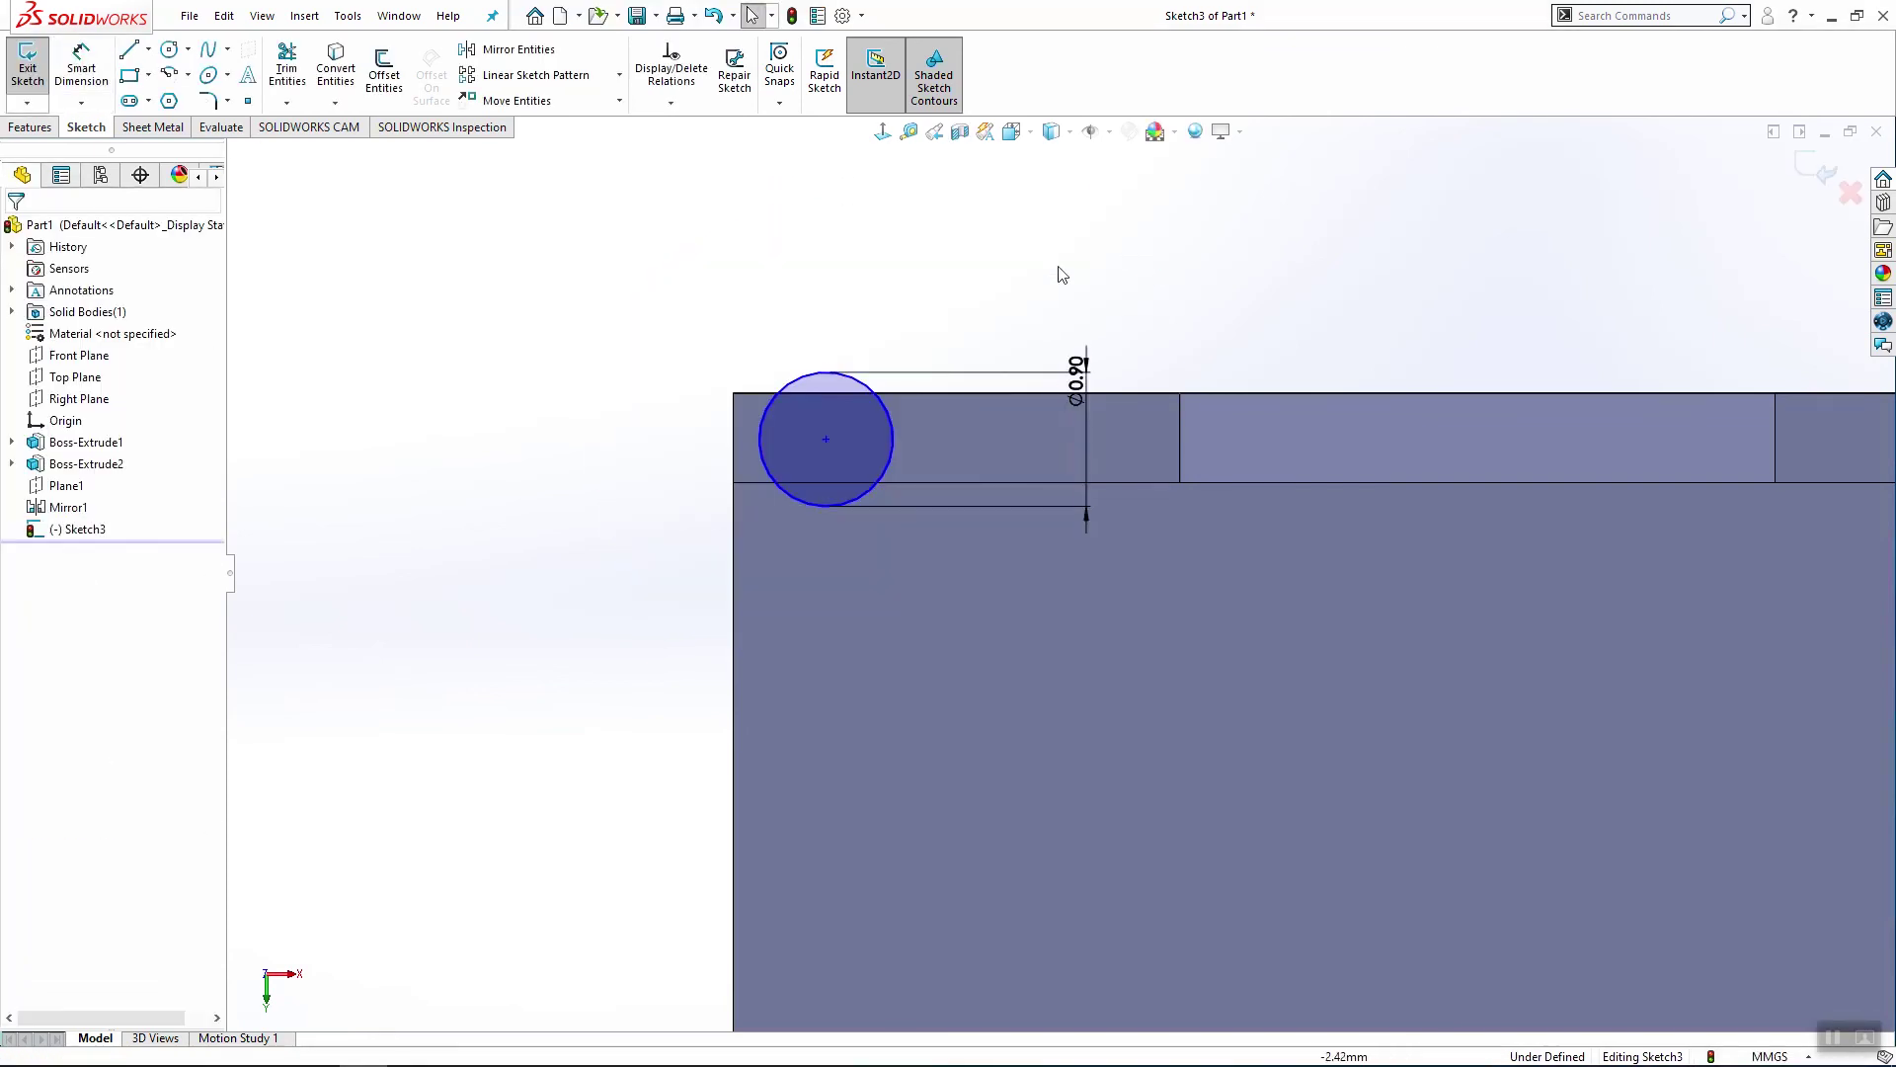
Step: Align the circle centre horizontally with the left edge point, 1.00 from the edge
{"action": "left_click", "coordinate": [827, 437]}
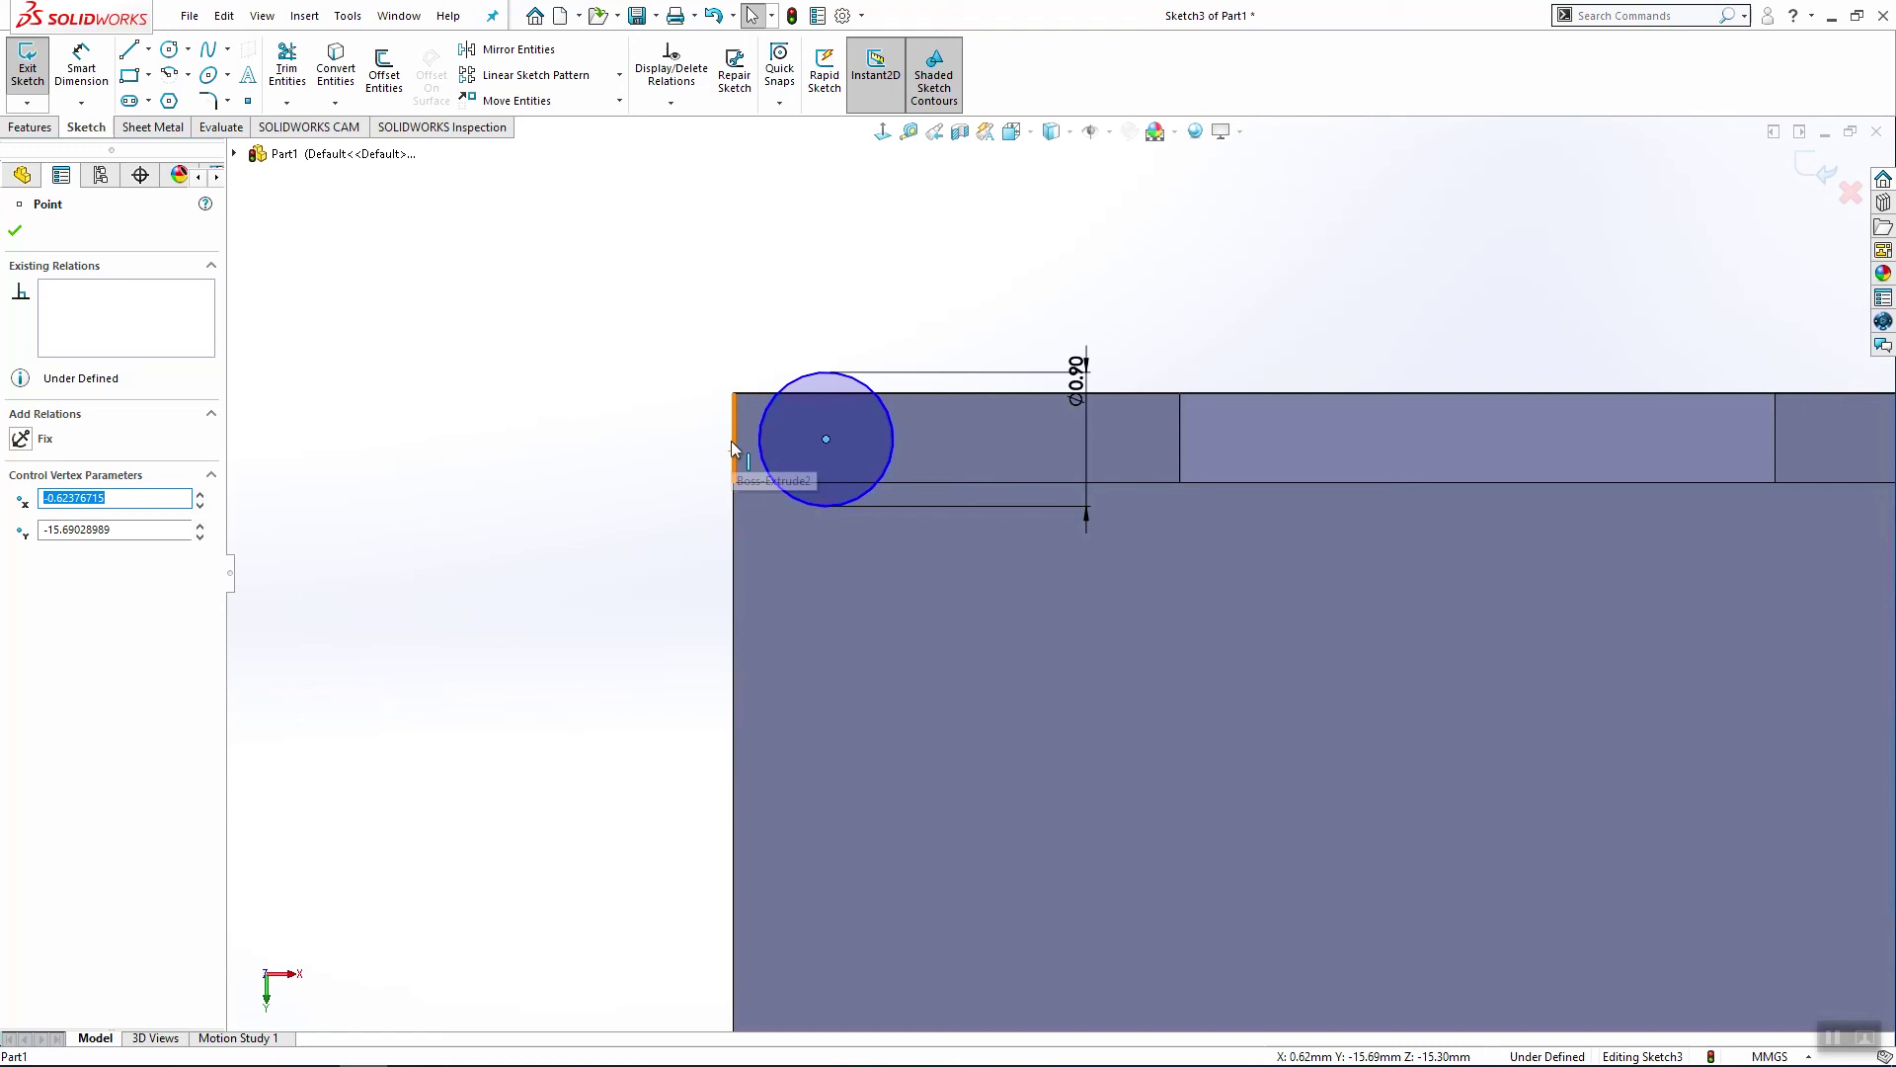
{"action": "left_click", "coordinate": [731, 443], "text": "ctrl"}
{"action": "left_click", "coordinate": [89, 593]}
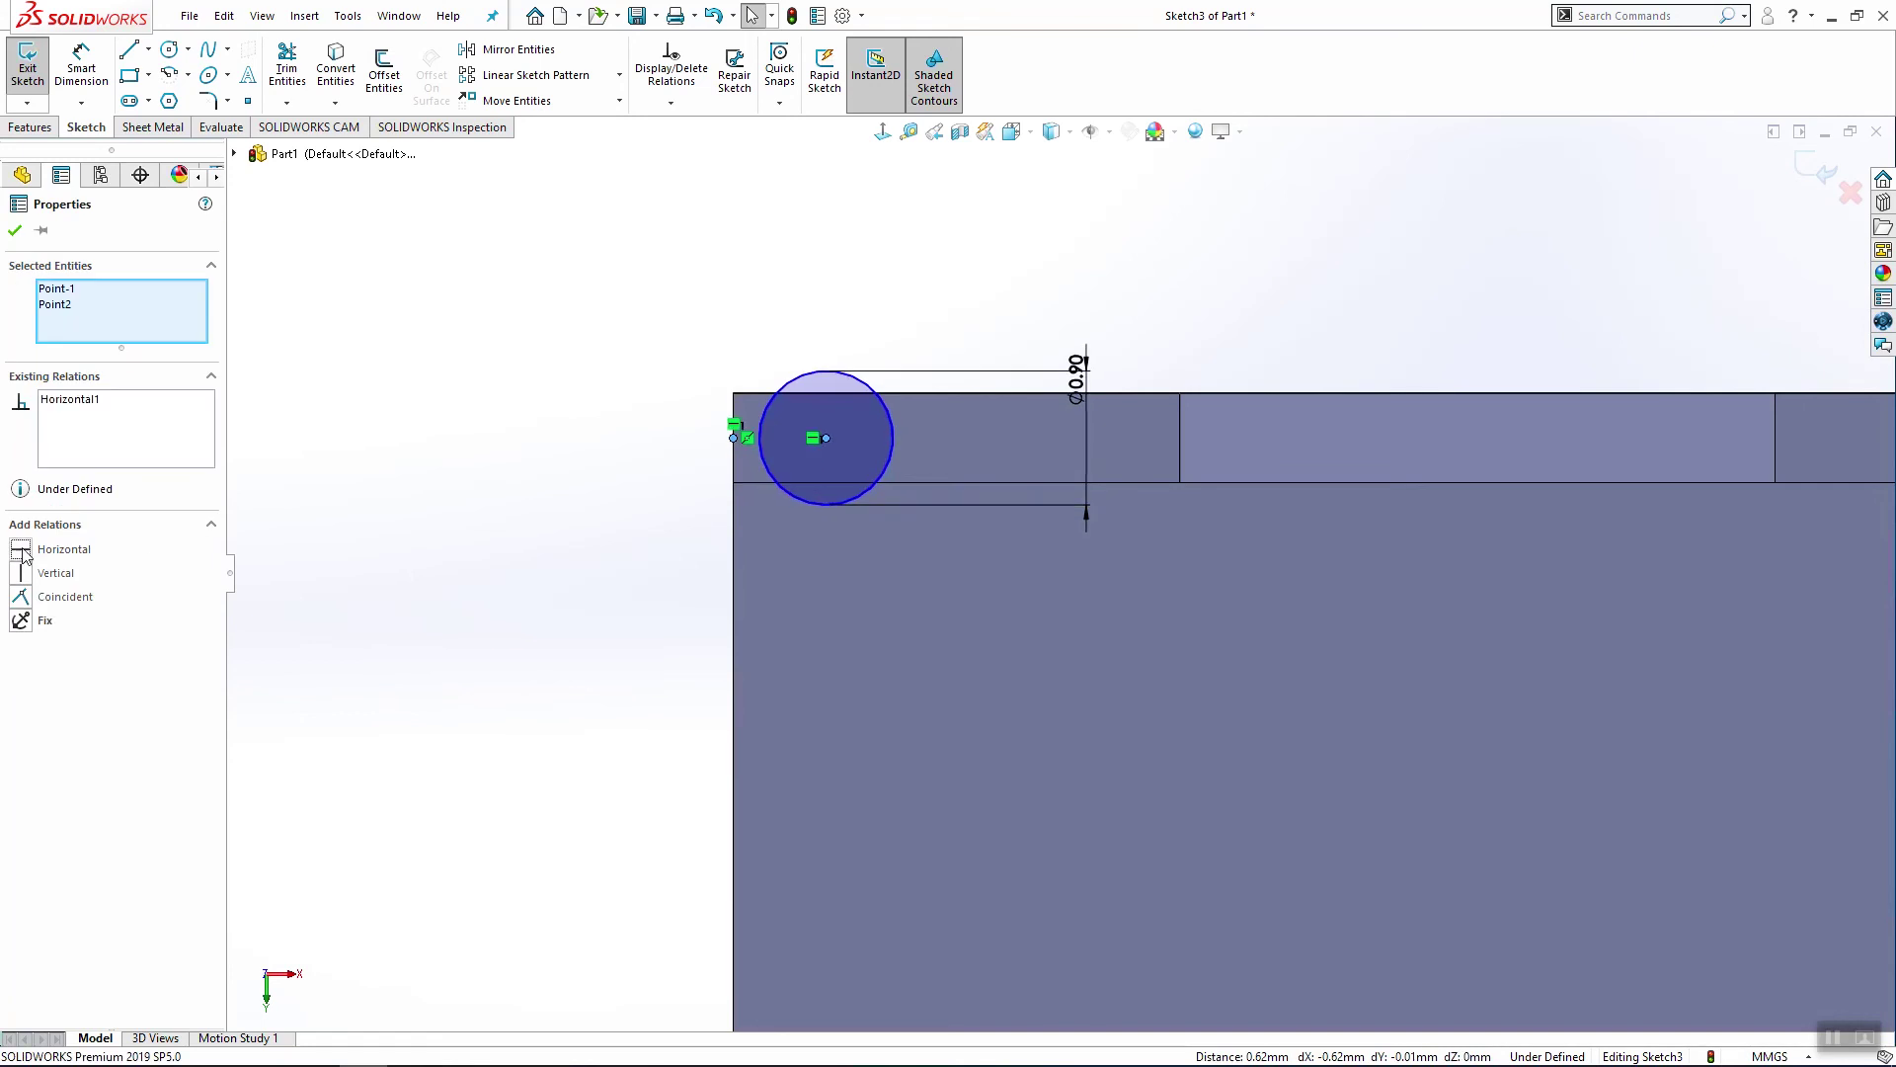
{"action": "left_click", "coordinate": [696, 379]}
{"action": "left_click", "coordinate": [85, 79]}
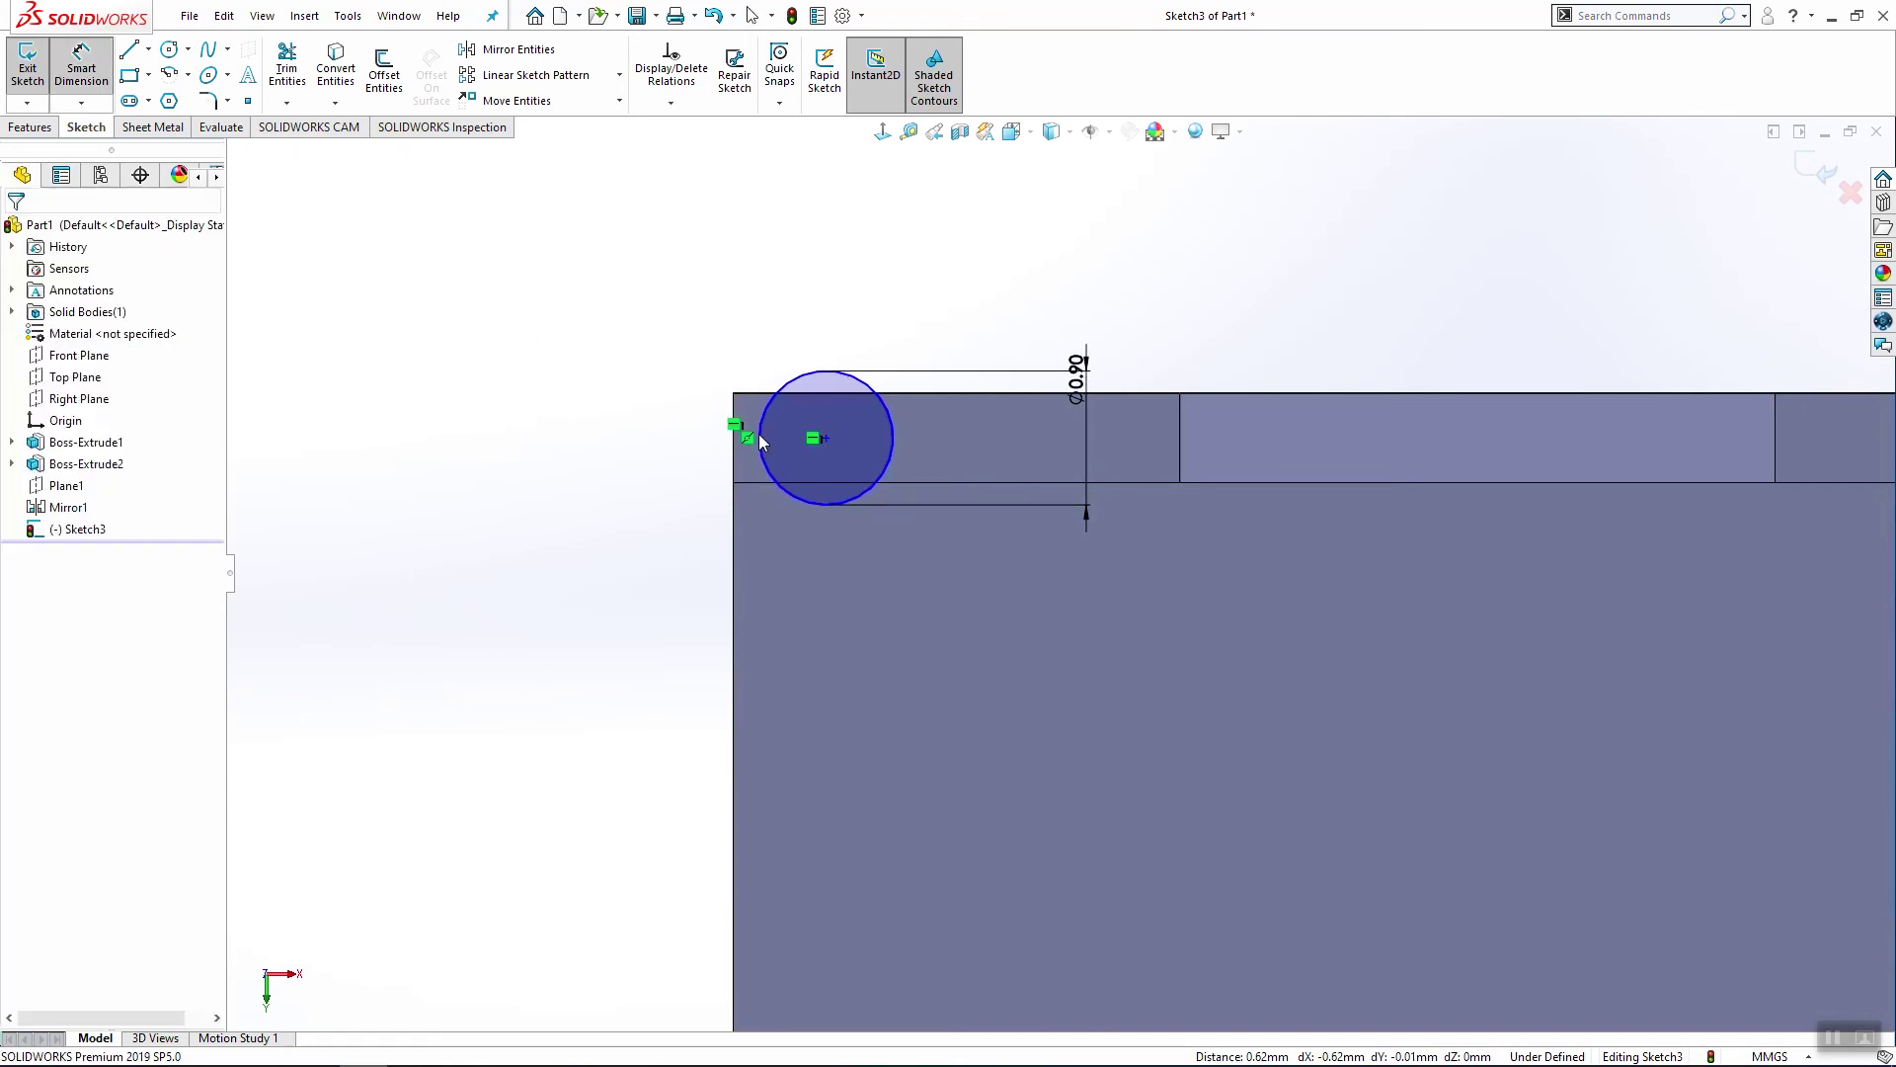
{"action": "left_click", "coordinate": [825, 438]}
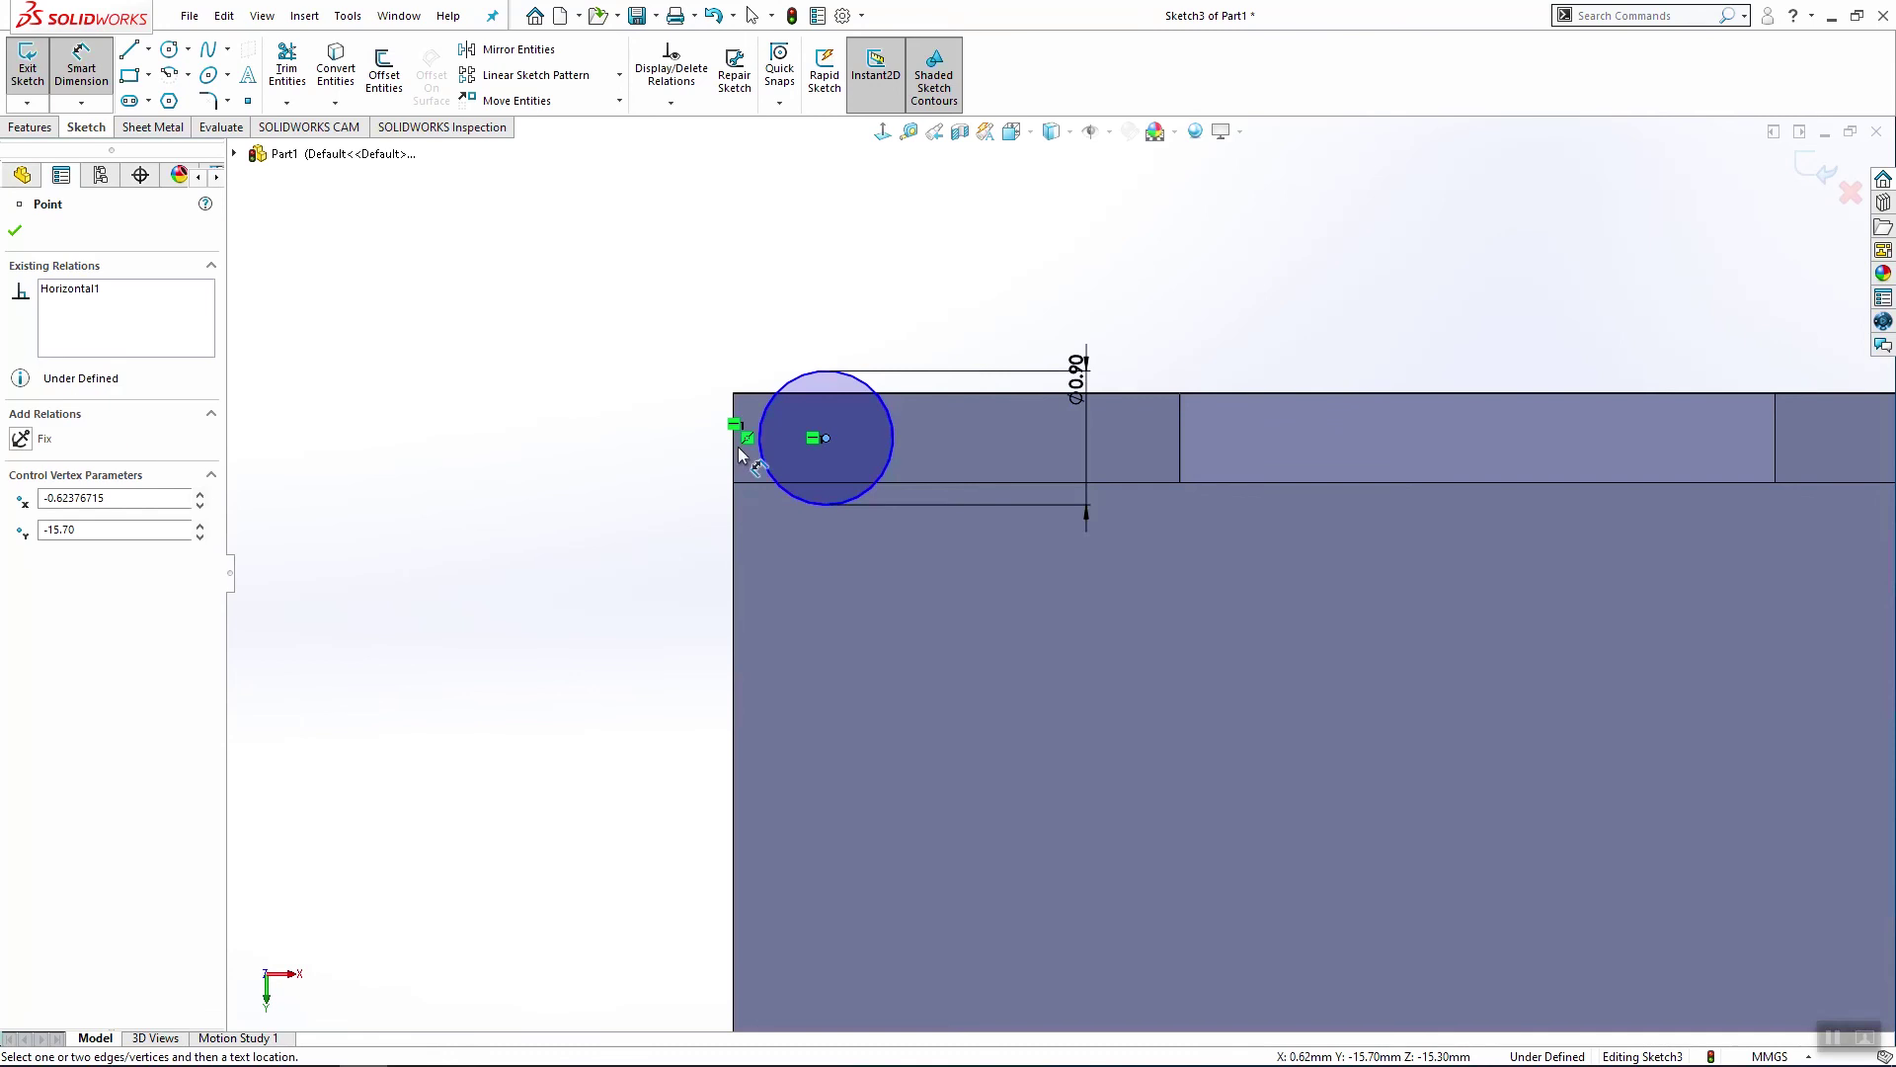
{"action": "left_click", "coordinate": [733, 452]}
{"action": "left_click", "coordinate": [755, 292]}
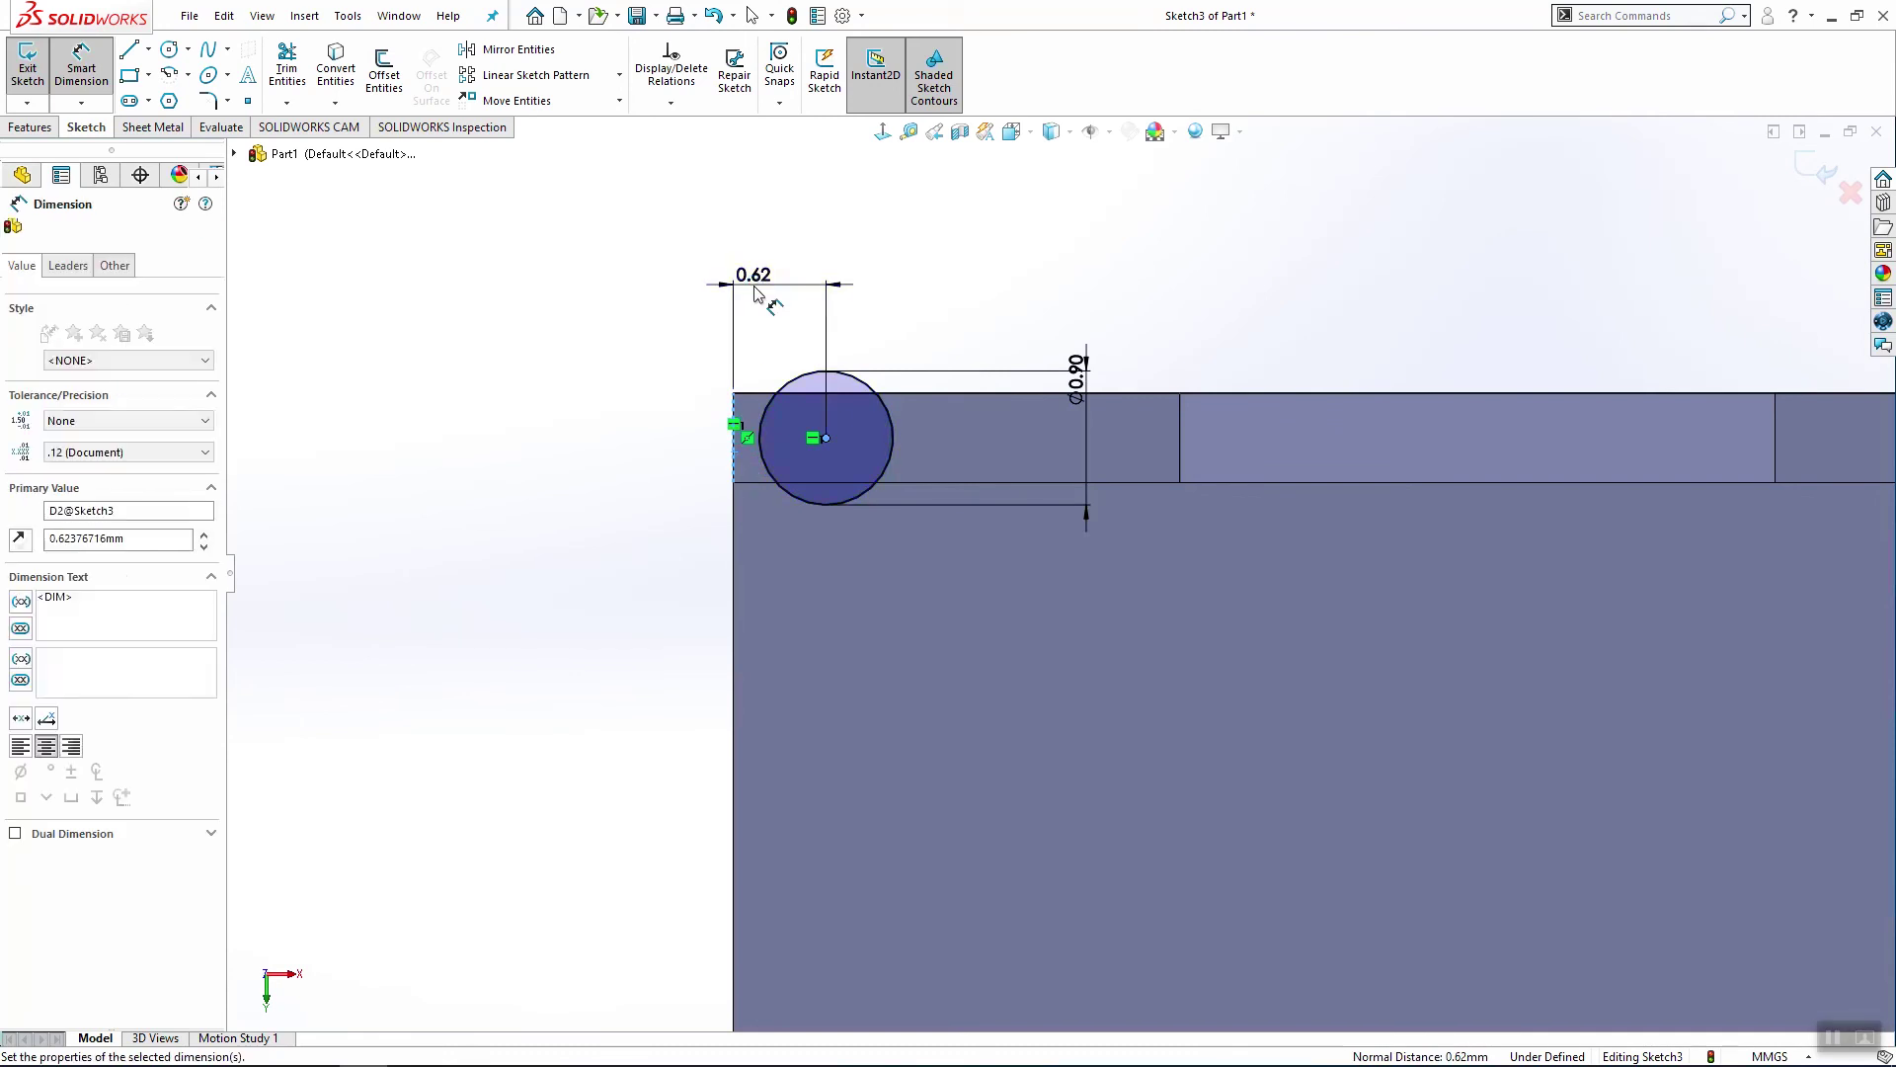
{"action": "type", "text": "1"}
{"action": "key", "text": "Return"}
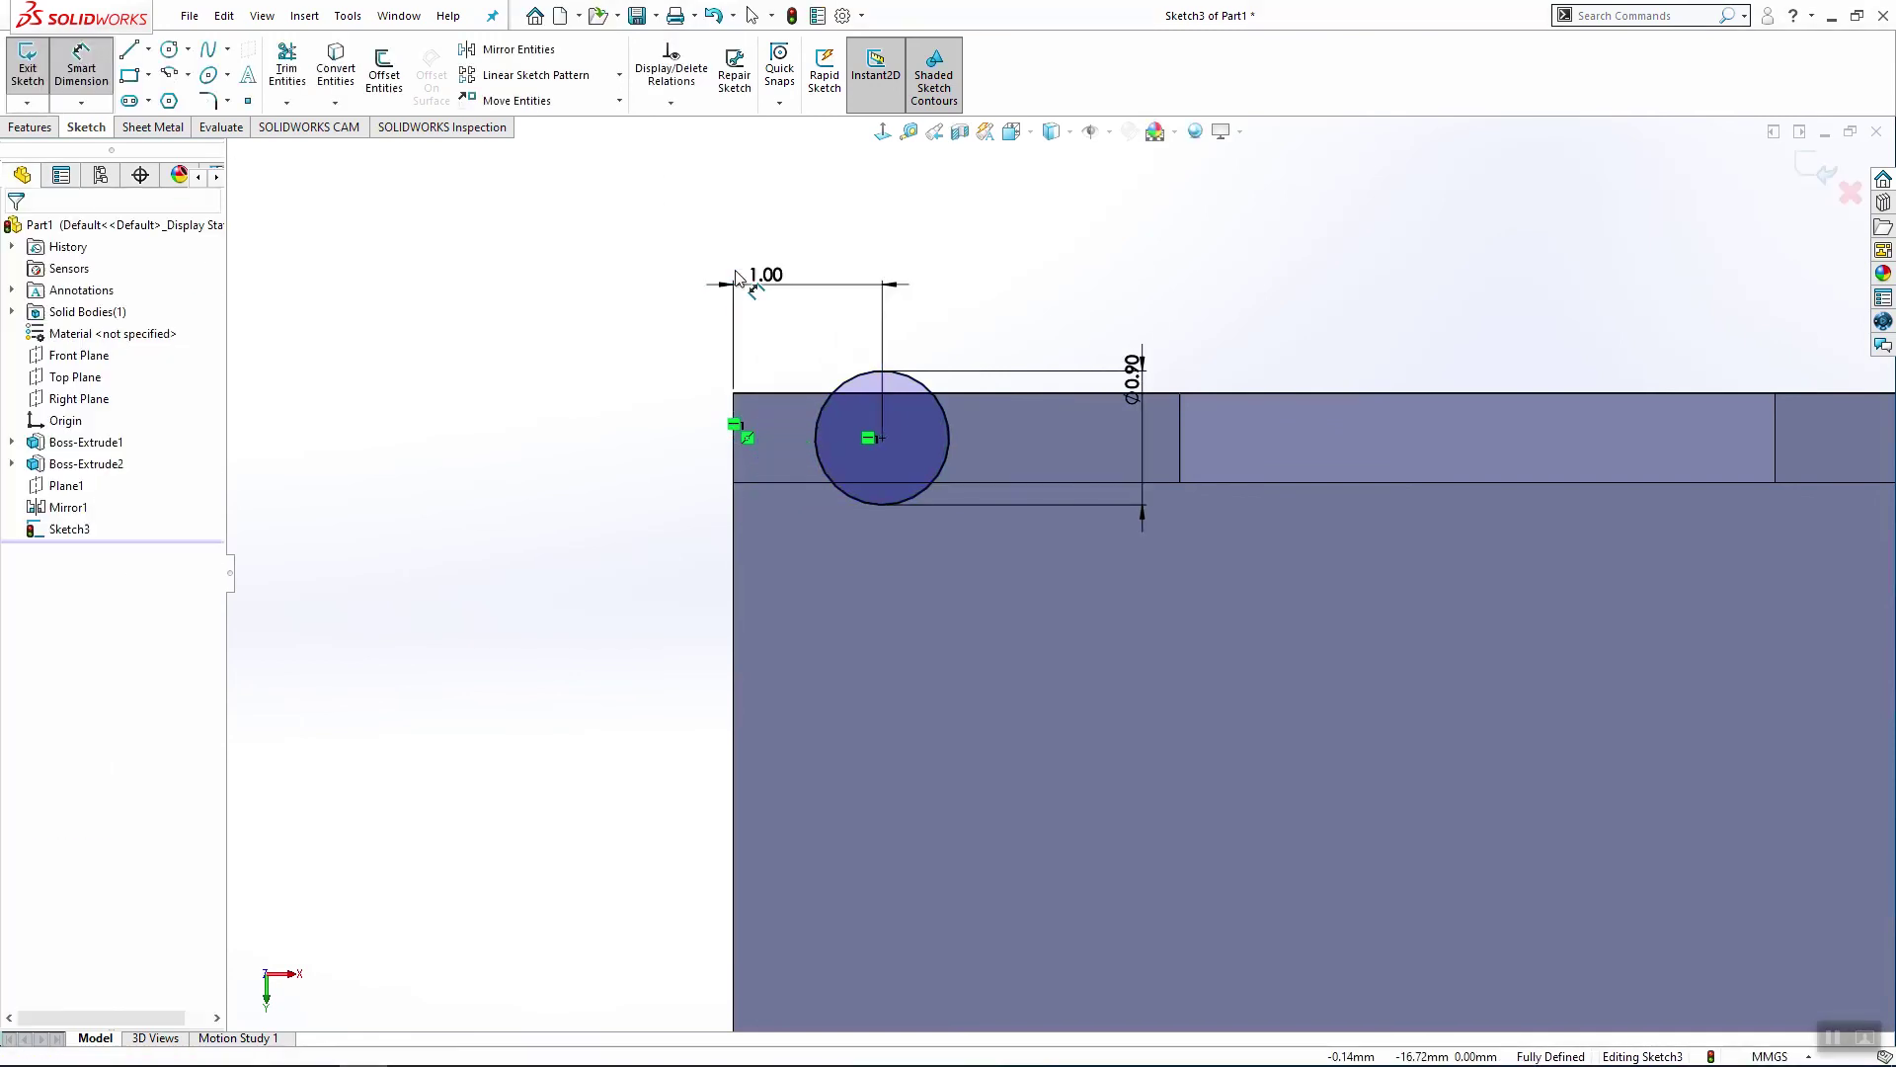
{"action": "key", "text": "Escape"}
{"action": "key", "text": "f"}
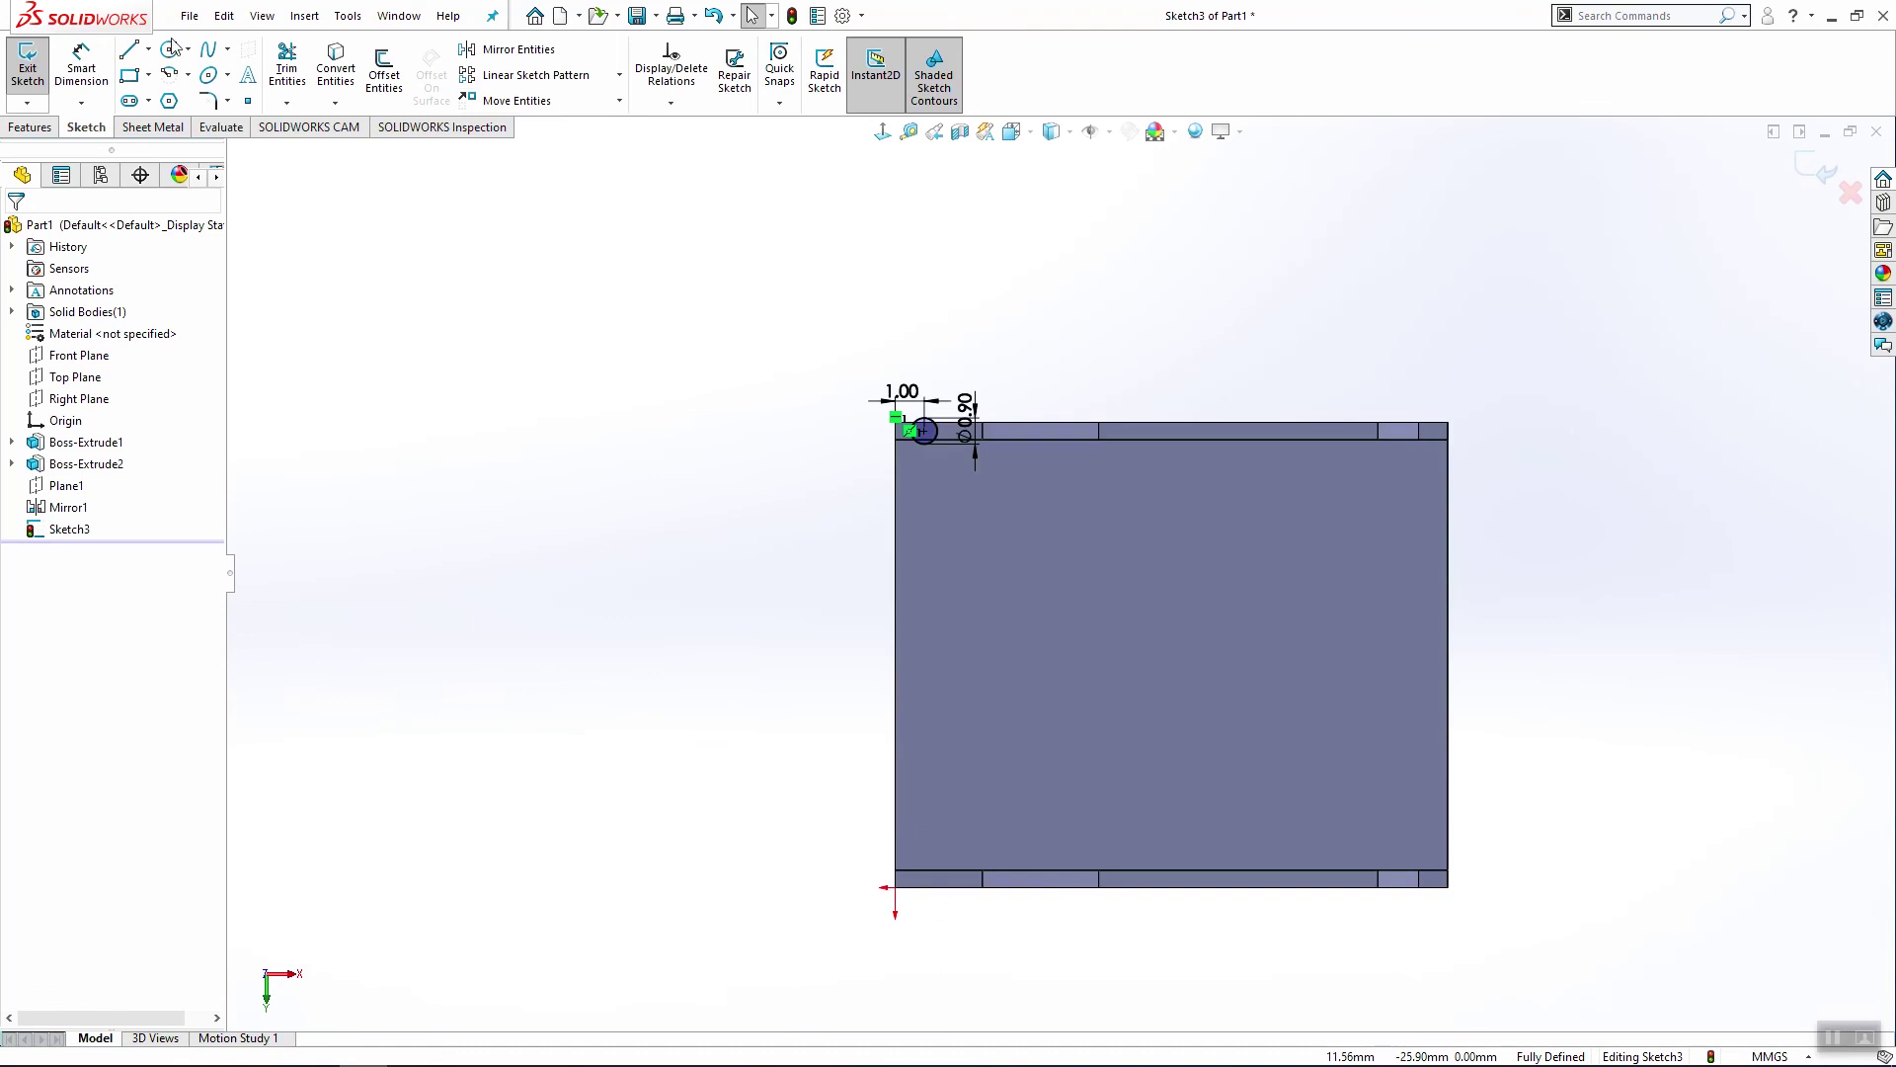
Step: Draw a horizontal centerline made symmetric between the part's top and bottom edges
{"action": "left_click", "coordinate": [149, 52]}
{"action": "left_click", "coordinate": [183, 92]}
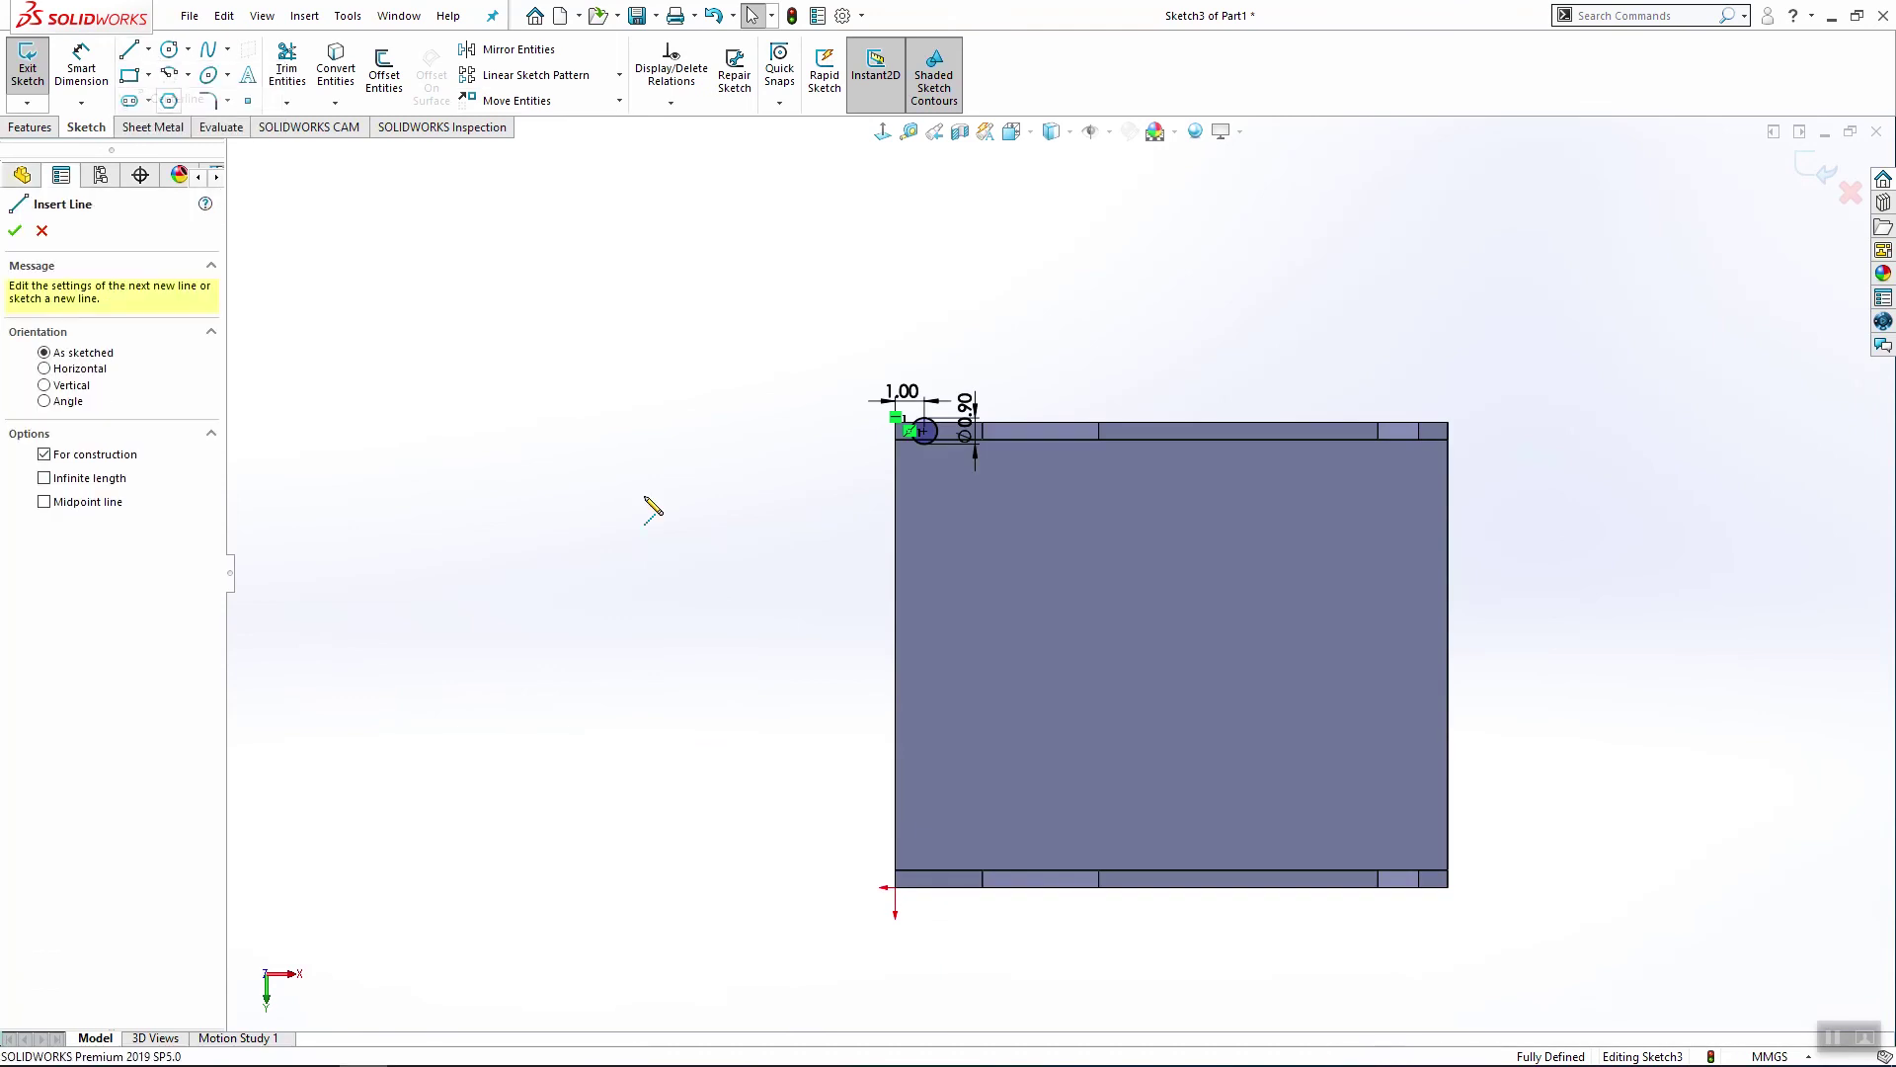
{"action": "left_click", "coordinate": [689, 640]}
{"action": "left_click", "coordinate": [1053, 640]}
{"action": "key", "text": "Escape"}
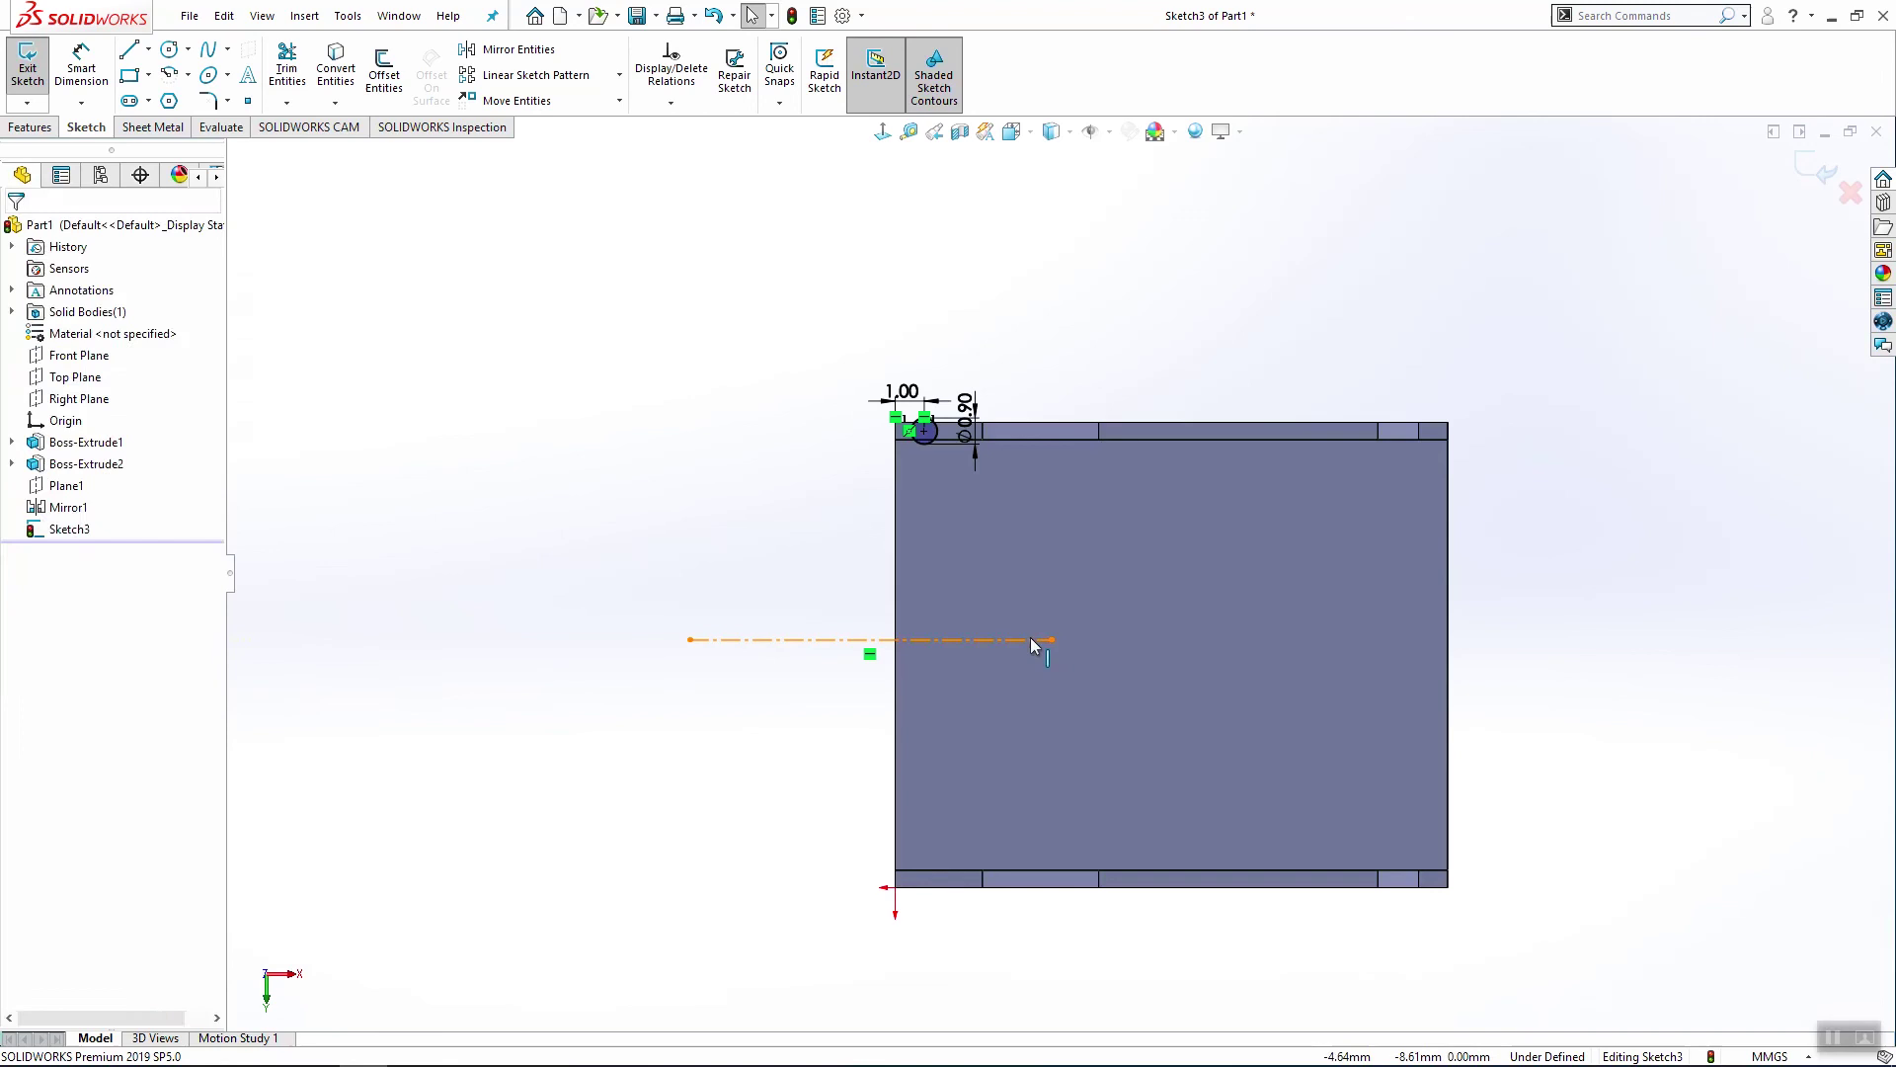
{"action": "key", "text": "Escape"}
{"action": "left_click", "coordinate": [967, 871], "text": "ctrl"}
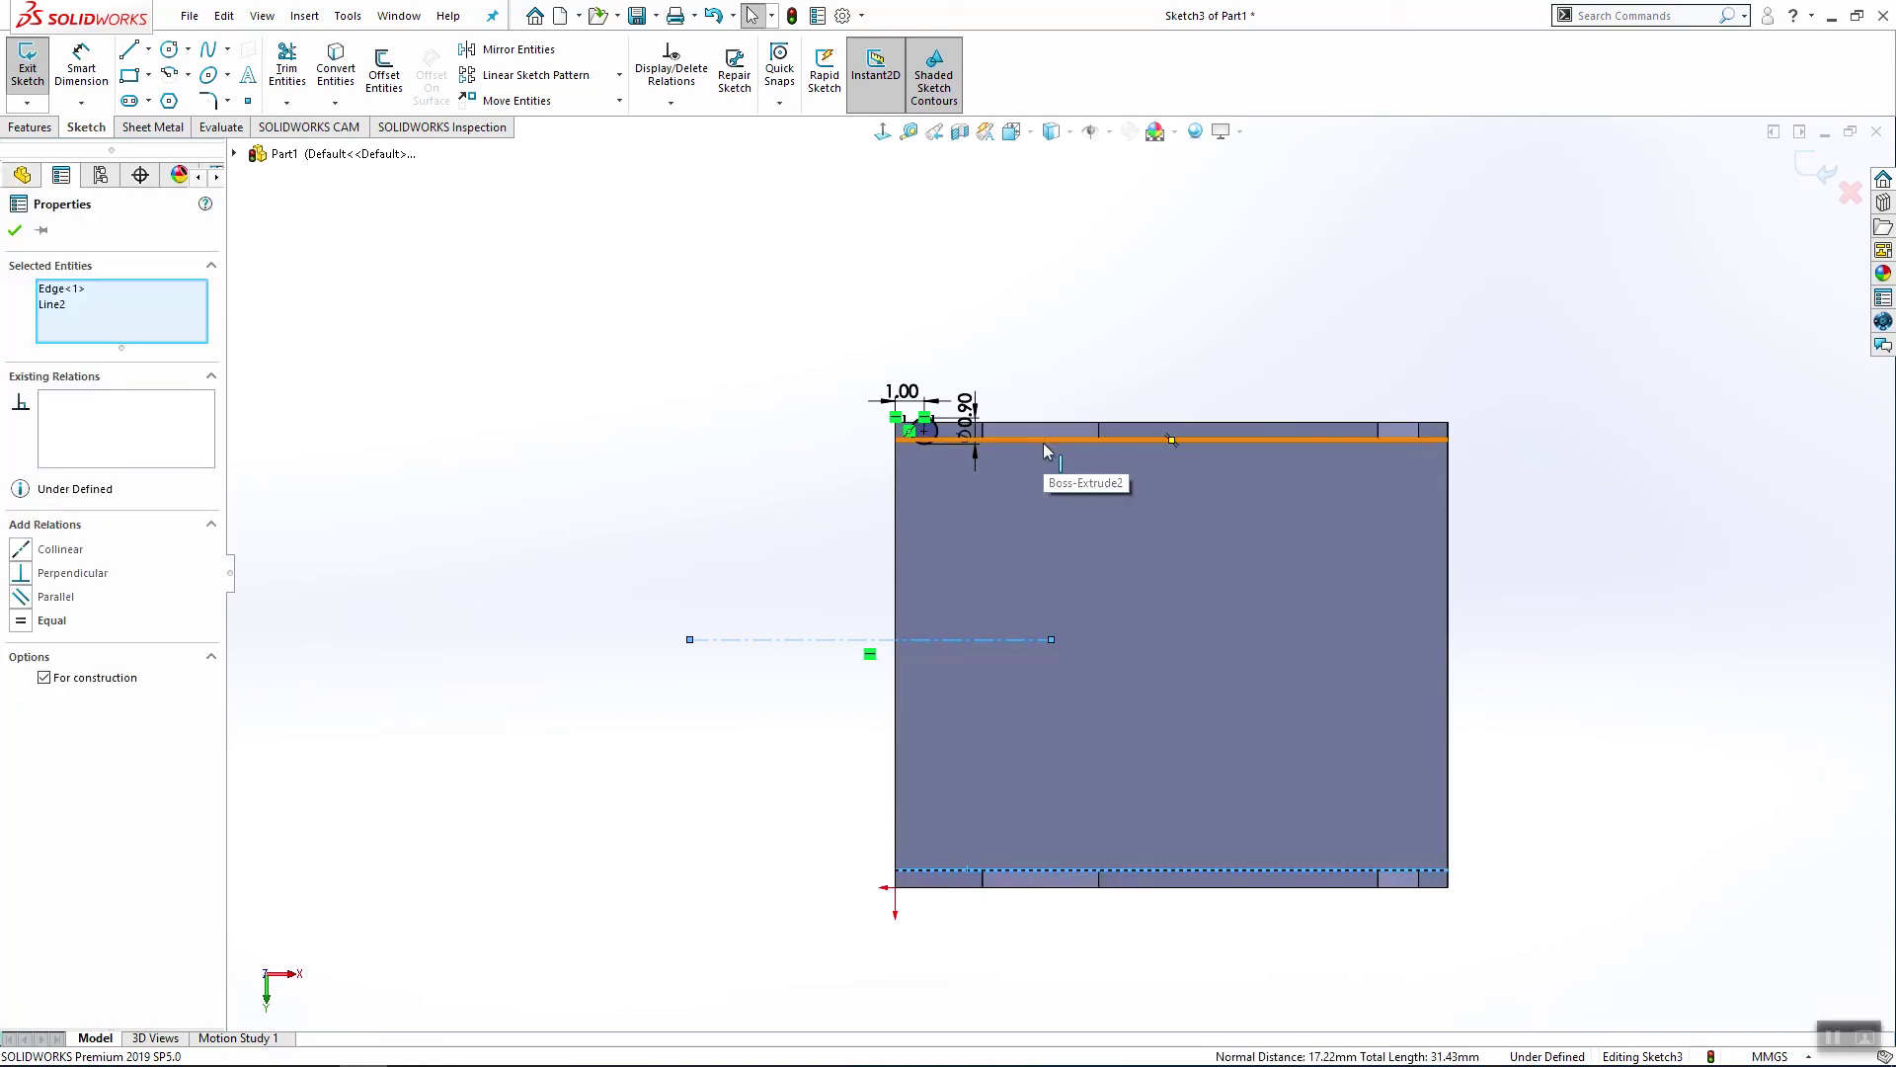
{"action": "left_click", "coordinate": [1043, 440], "text": "ctrl"}
{"action": "left_click", "coordinate": [19, 550]}
{"action": "left_click", "coordinate": [715, 618]}
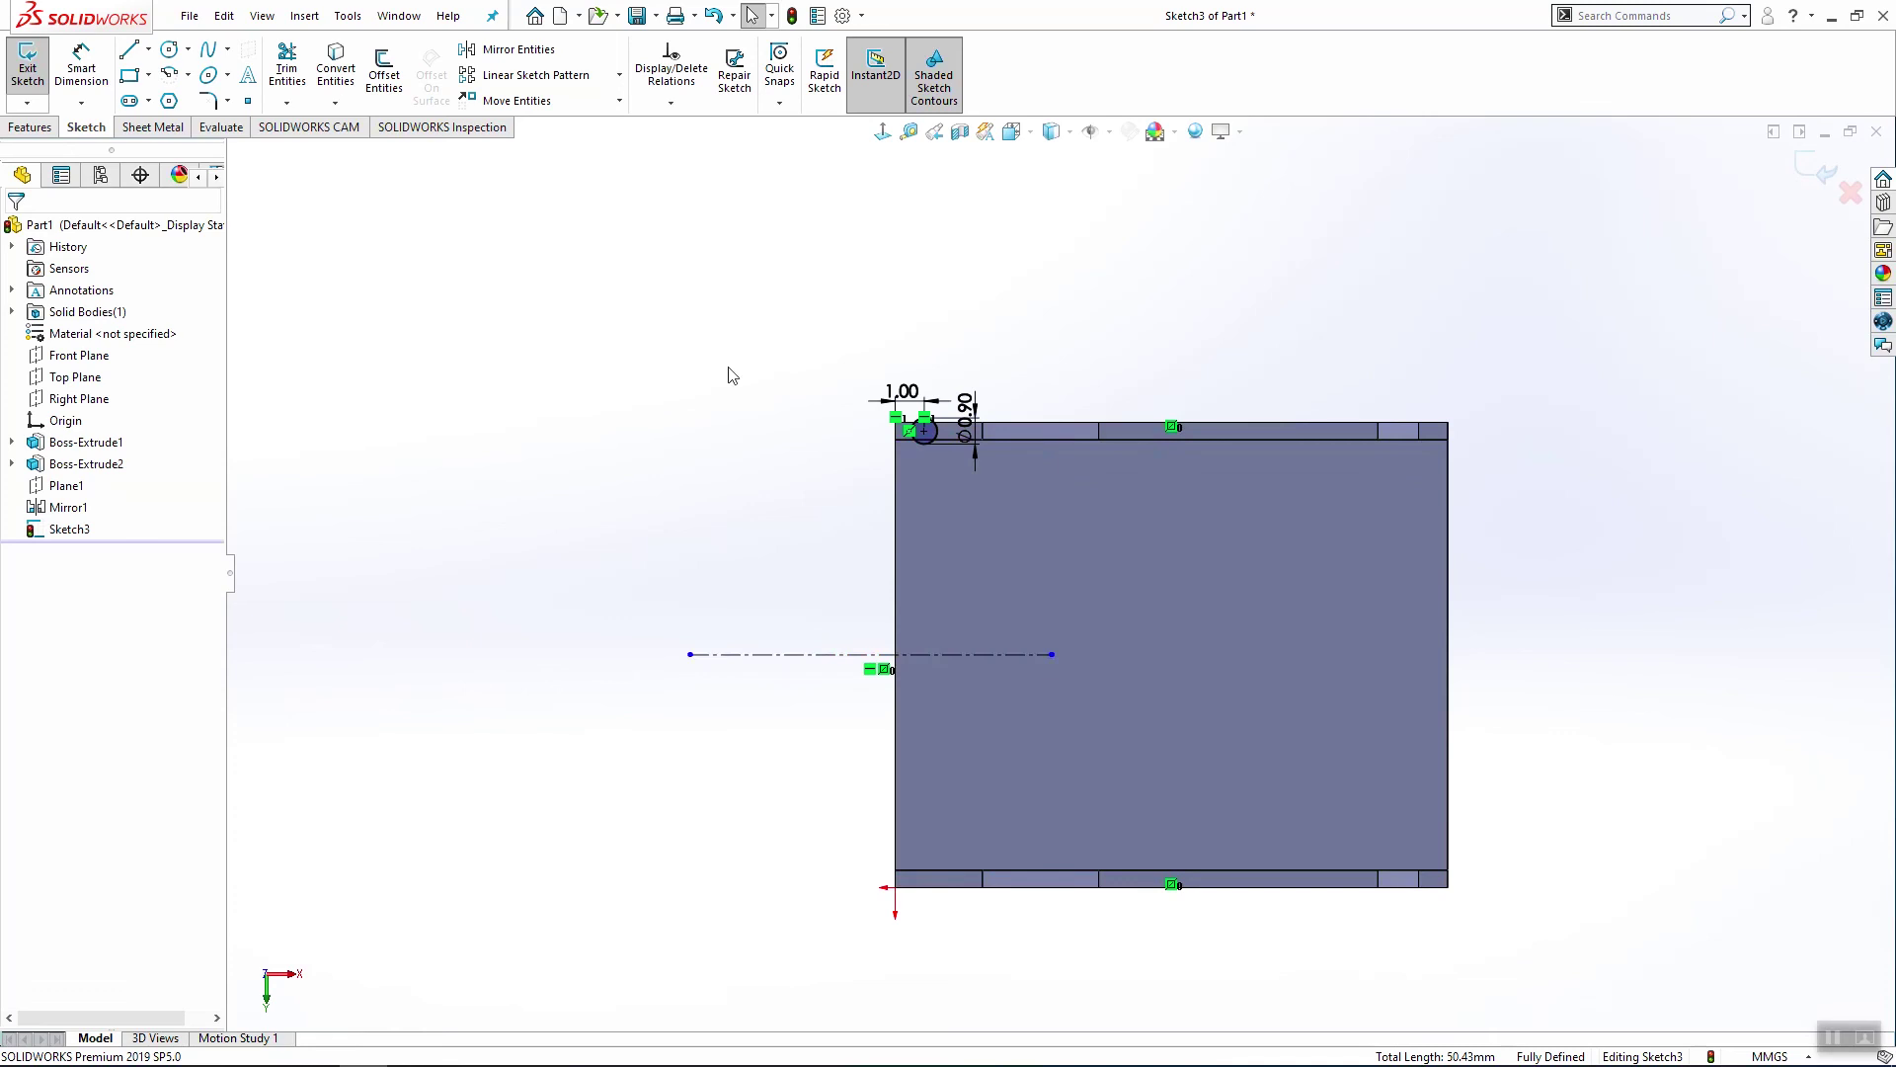
Step: Mirror the 0.90 circle across the centerline to the bottom corner
{"action": "left_click_drag", "start_coordinate": [614, 300], "coordinate": [1209, 783]}
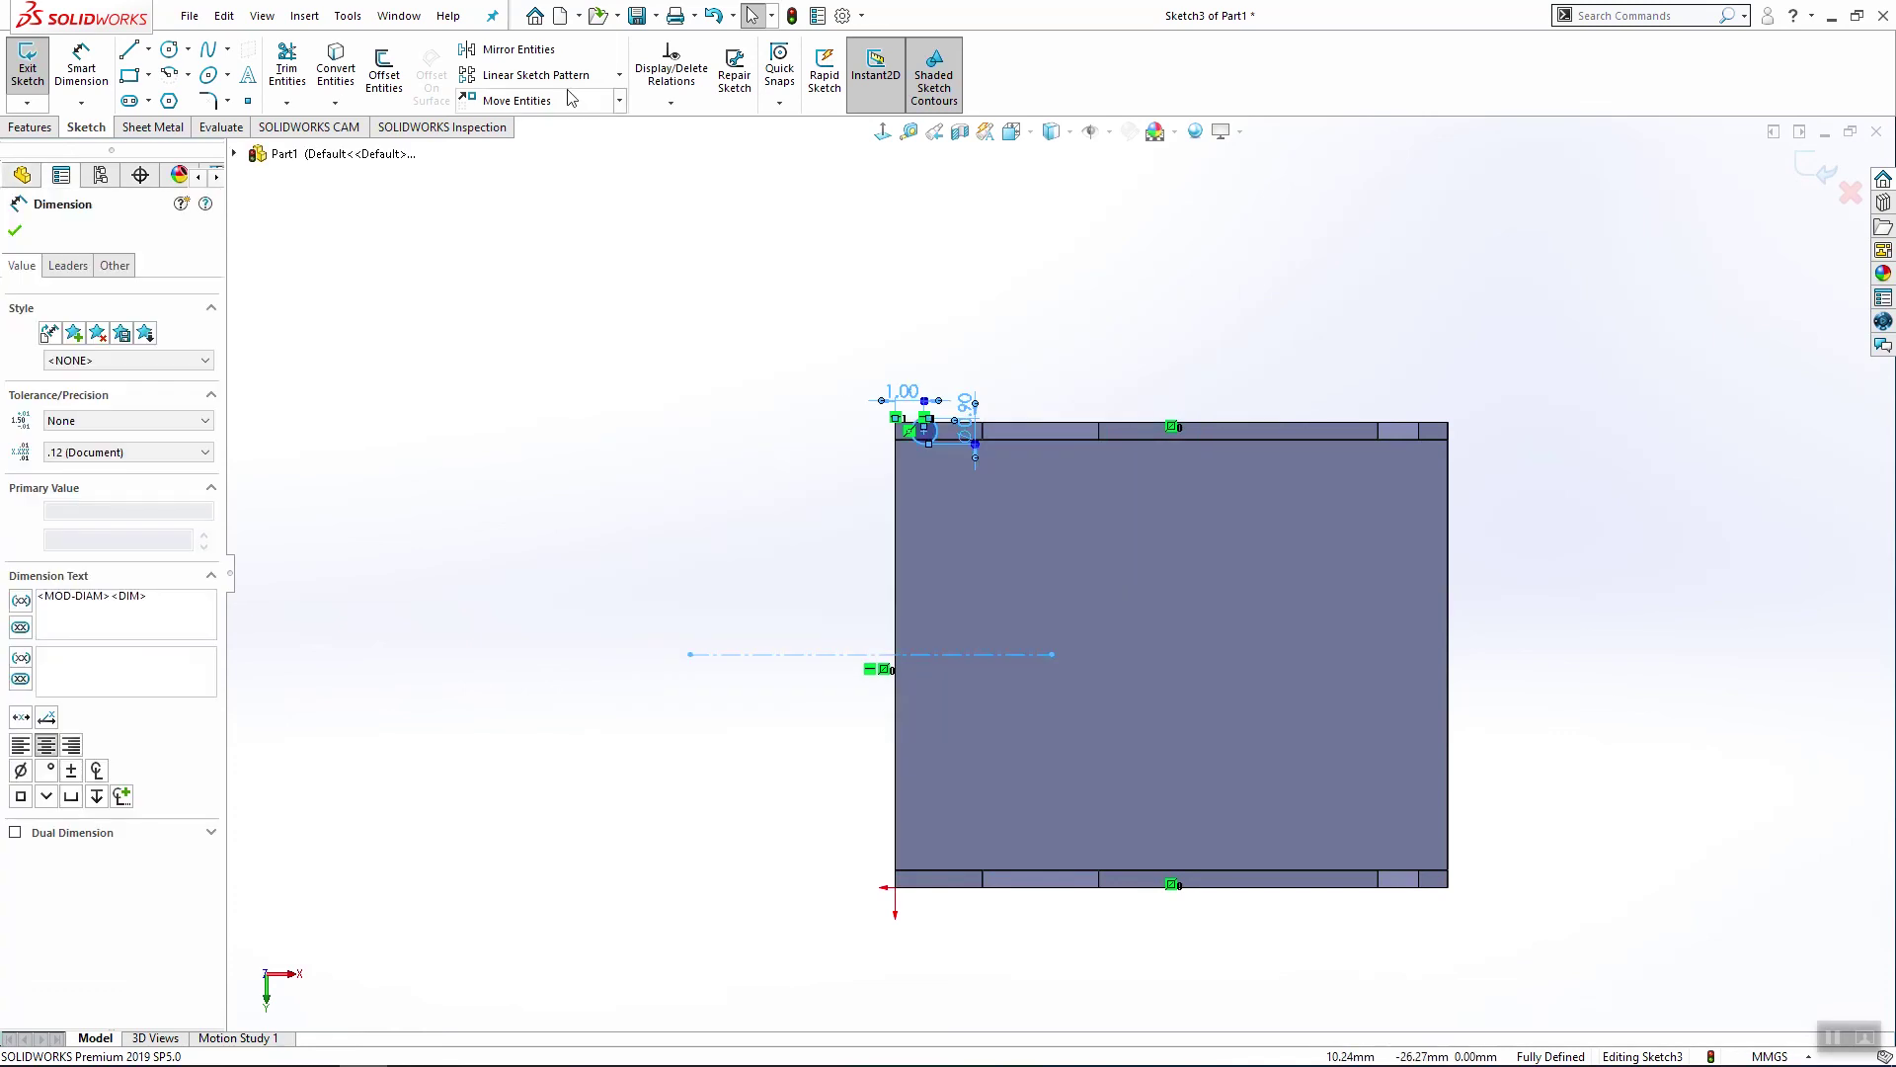
{"action": "left_click", "coordinate": [503, 51]}
{"action": "left_click", "coordinate": [30, 127]}
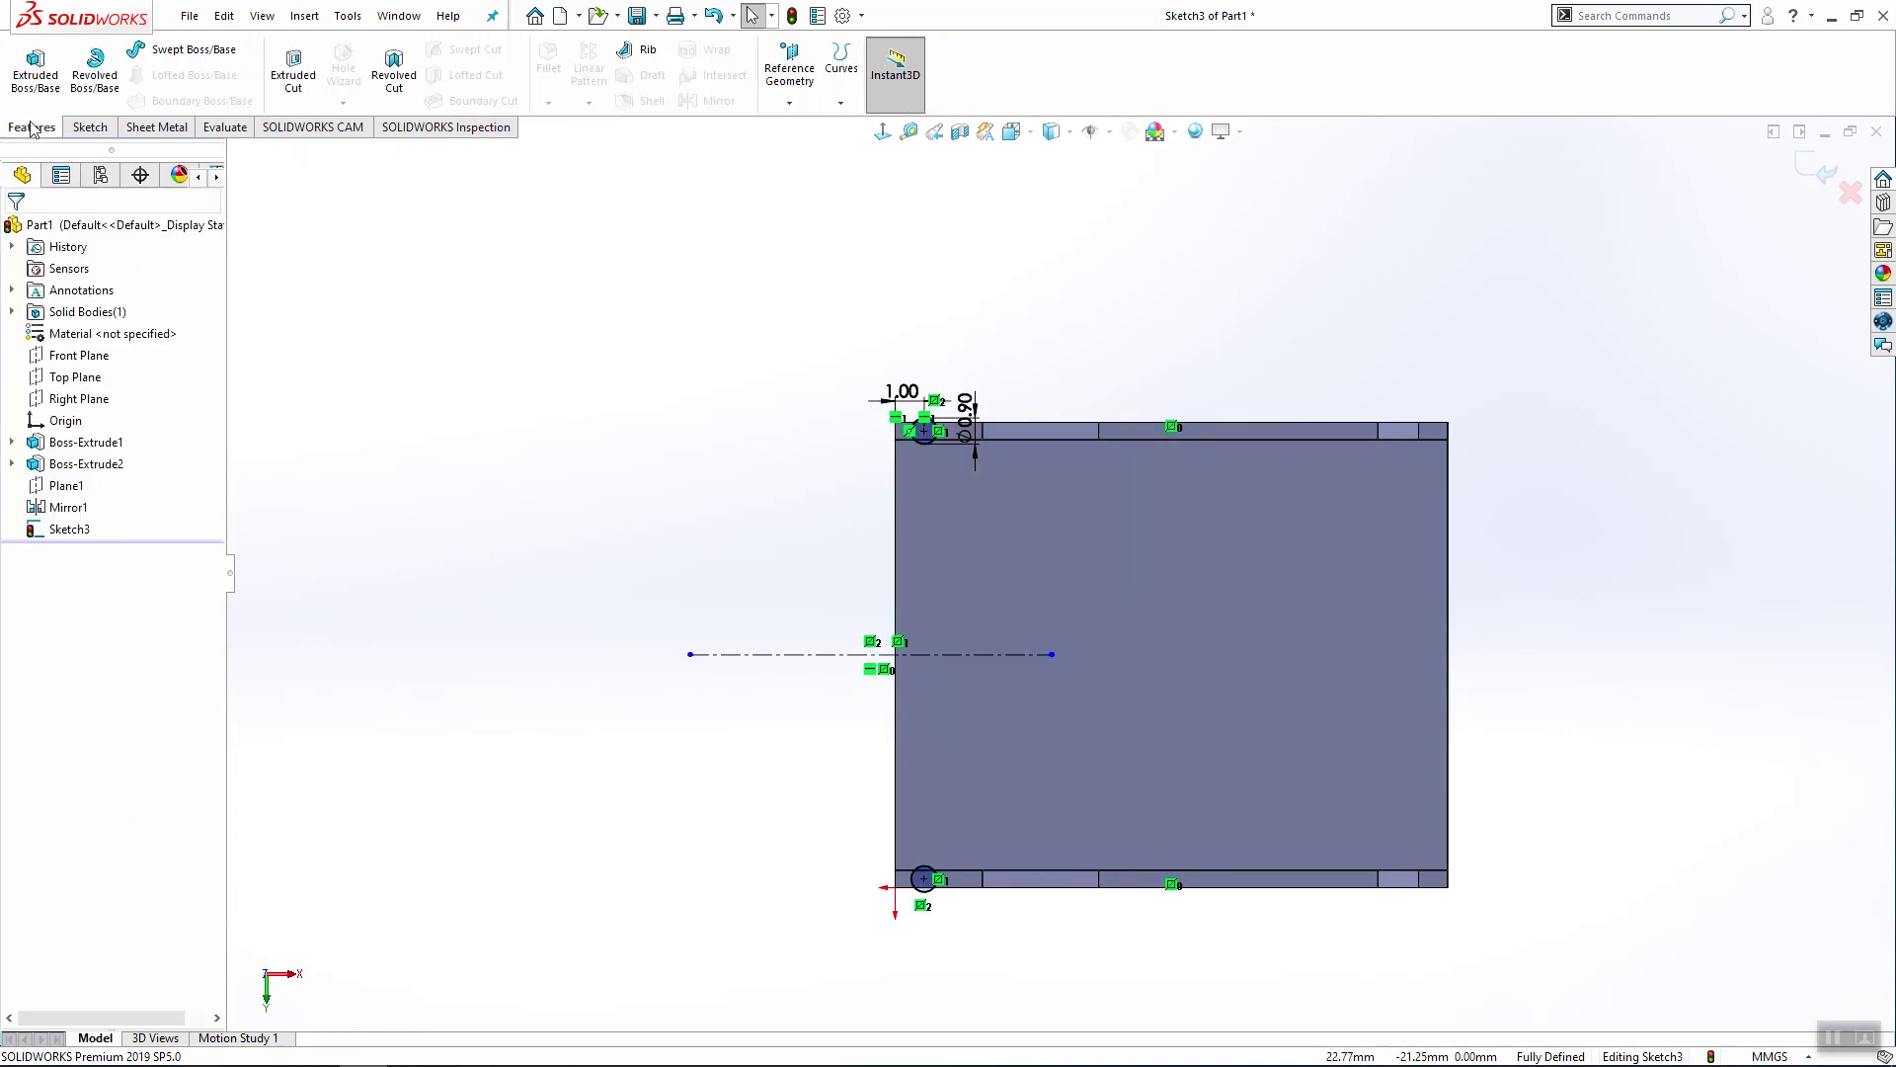
Step: Extrude Sketch3's two 0.90 circles 1.50 mm into pins and view the part from the front
{"action": "left_click", "coordinate": [37, 84]}
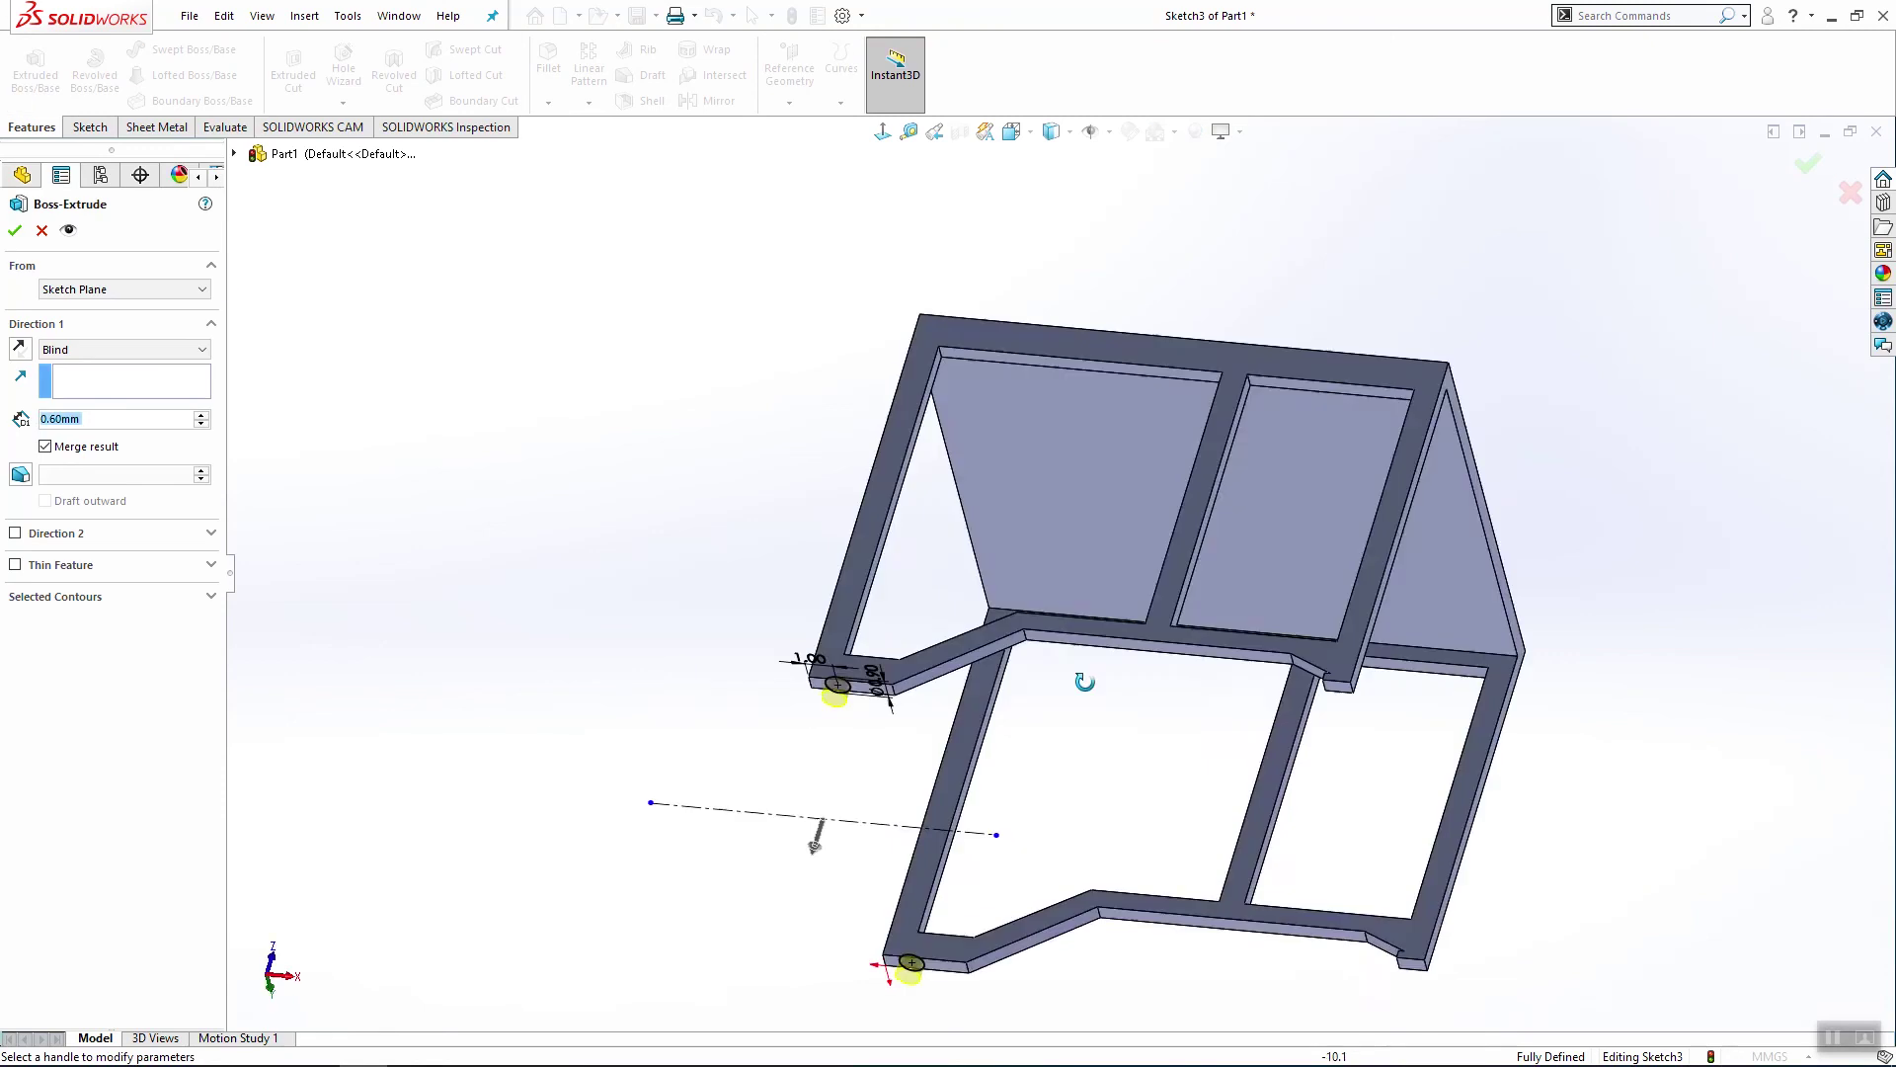
{"action": "type", "text": "1.5"}
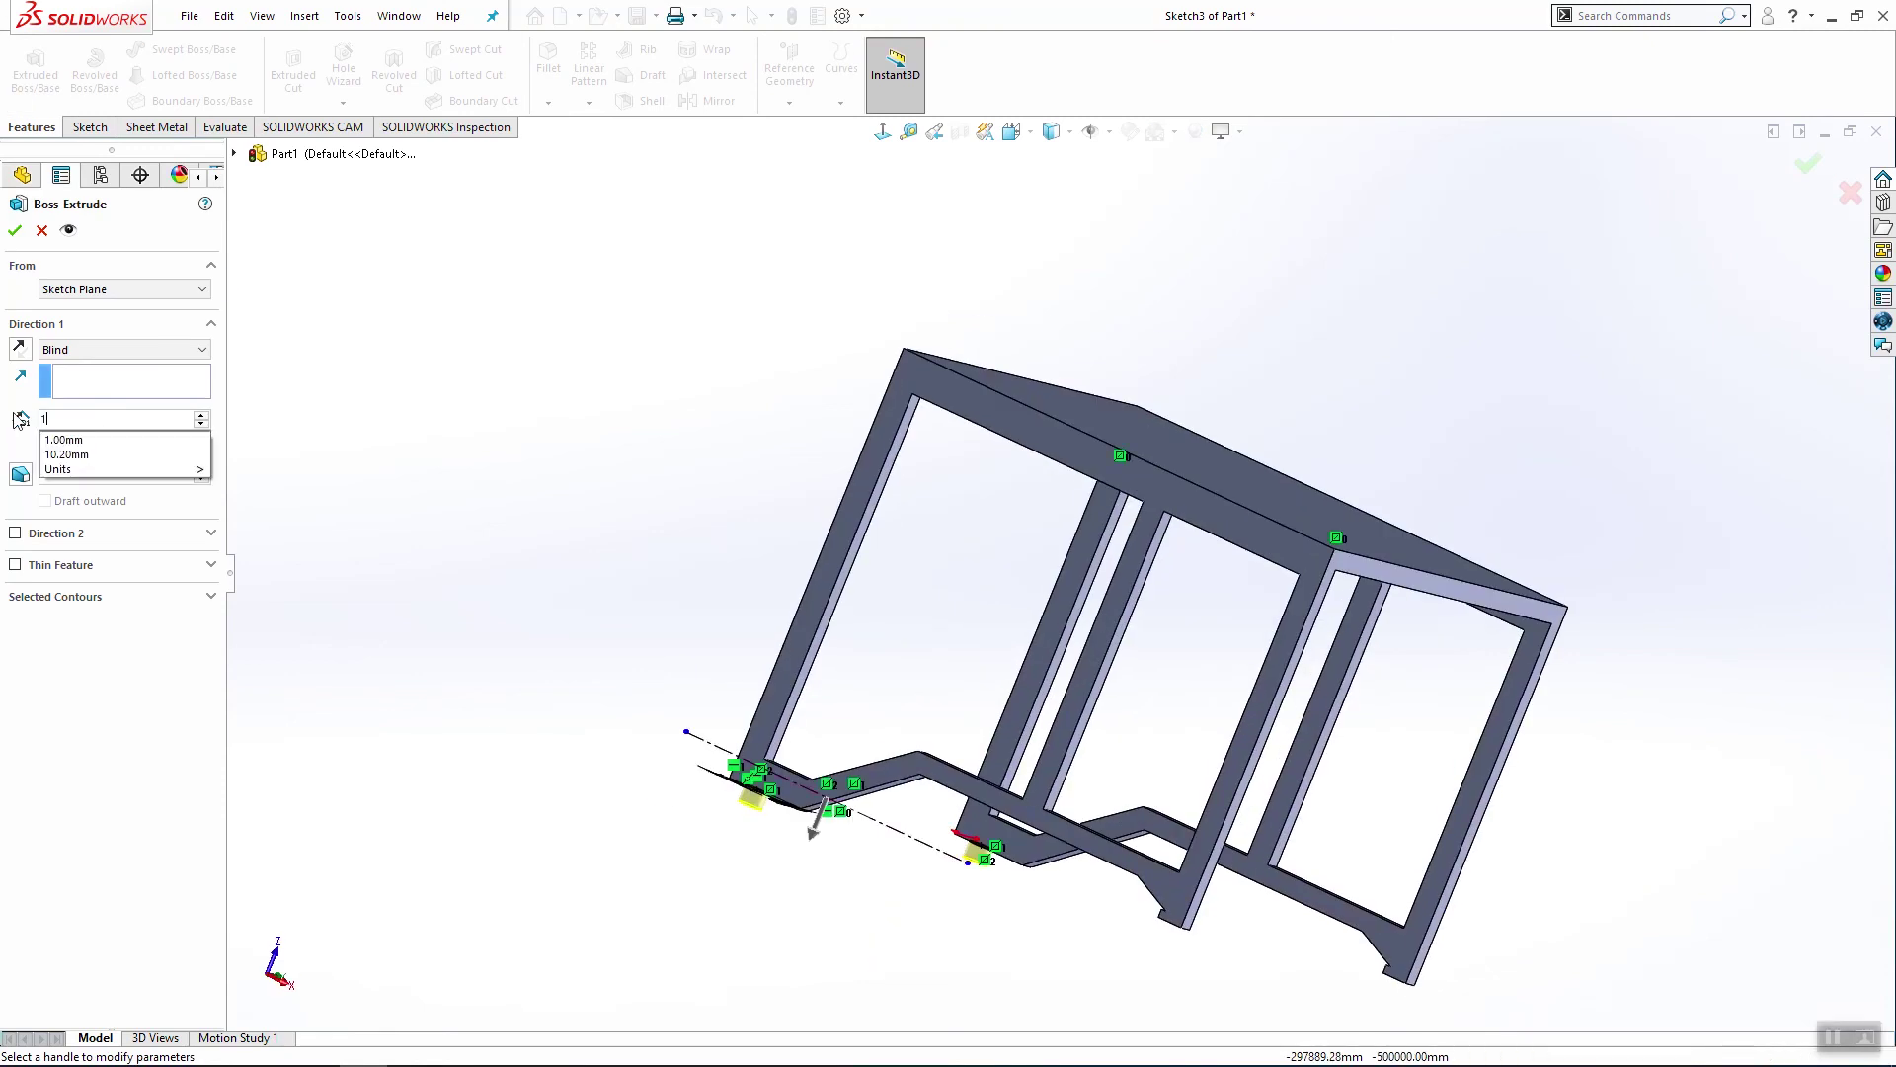
{"action": "key", "text": "Return"}
{"action": "left_click", "coordinate": [13, 231]}
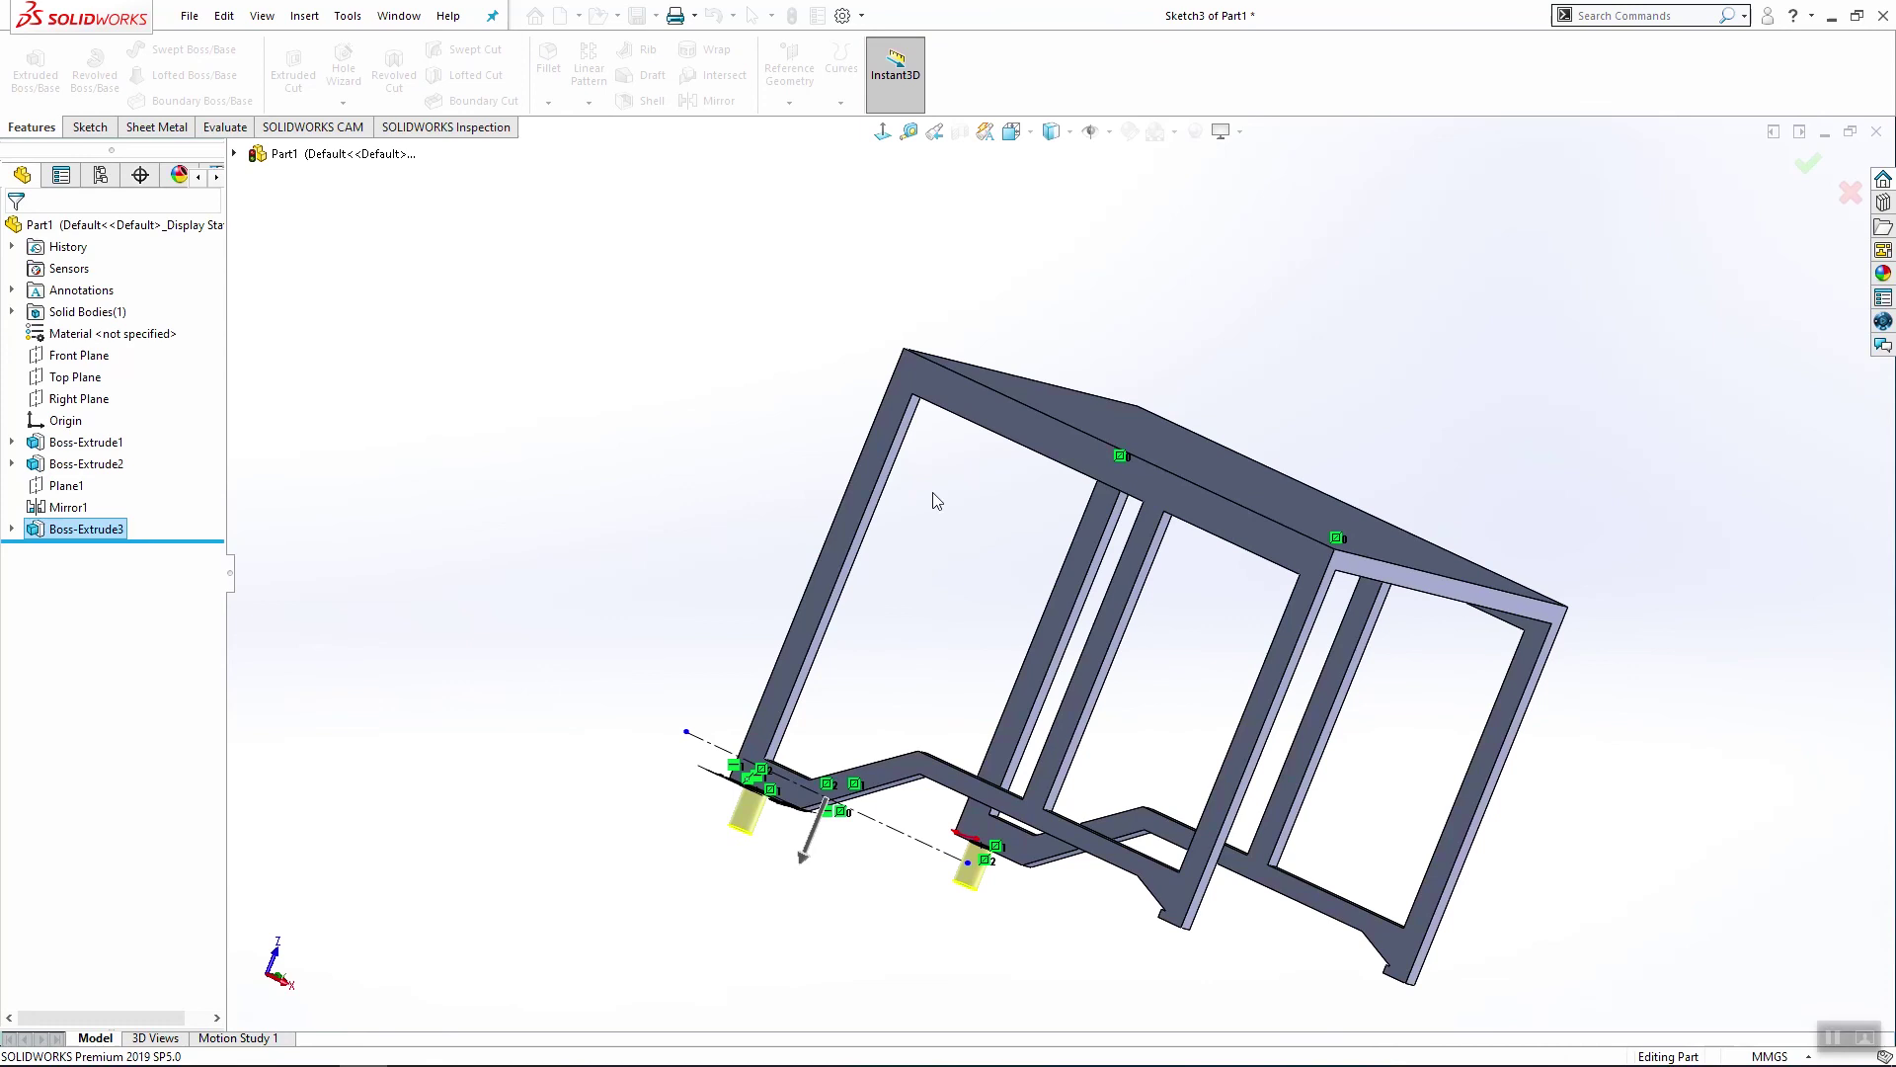
{"action": "scroll", "coordinate": [1114, 644], "scroll_direction": "up", "scroll_amount": 3}
{"action": "key", "text": "space"}
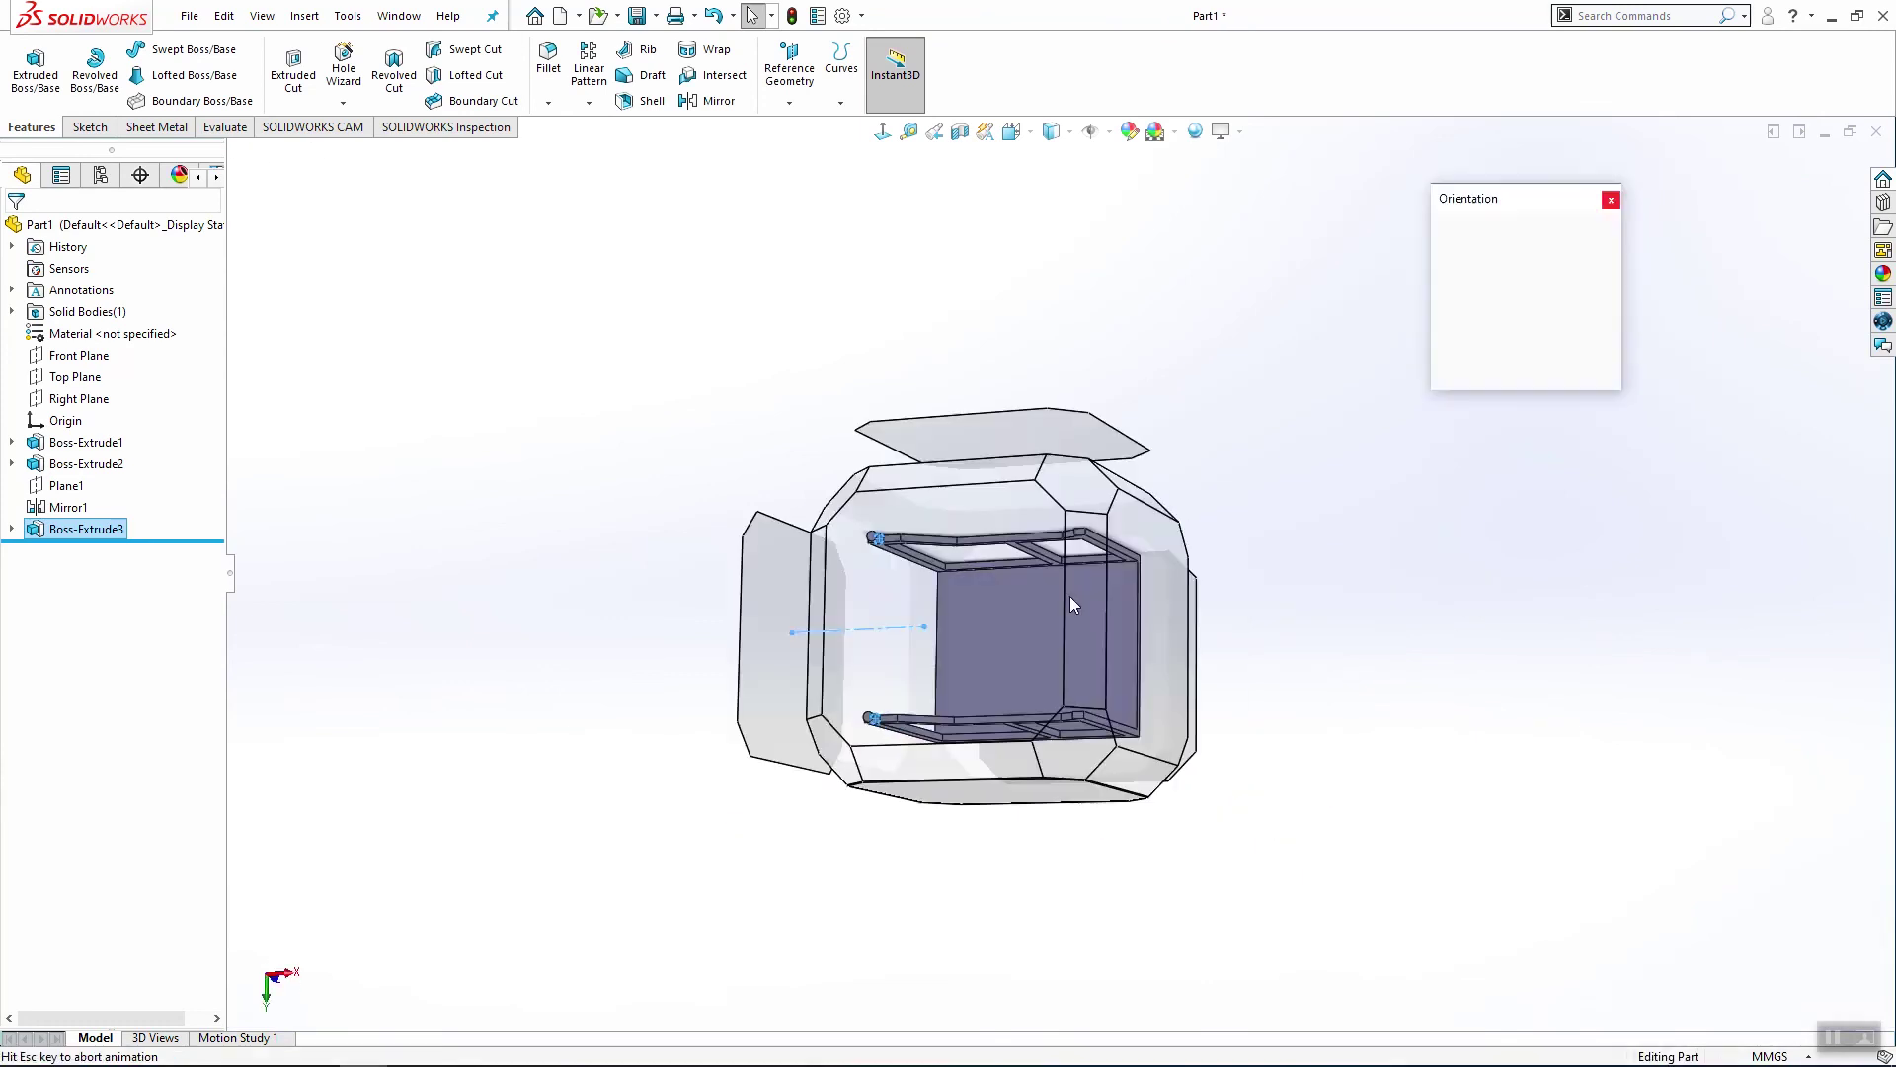
{"action": "left_click", "coordinate": [771, 685]}
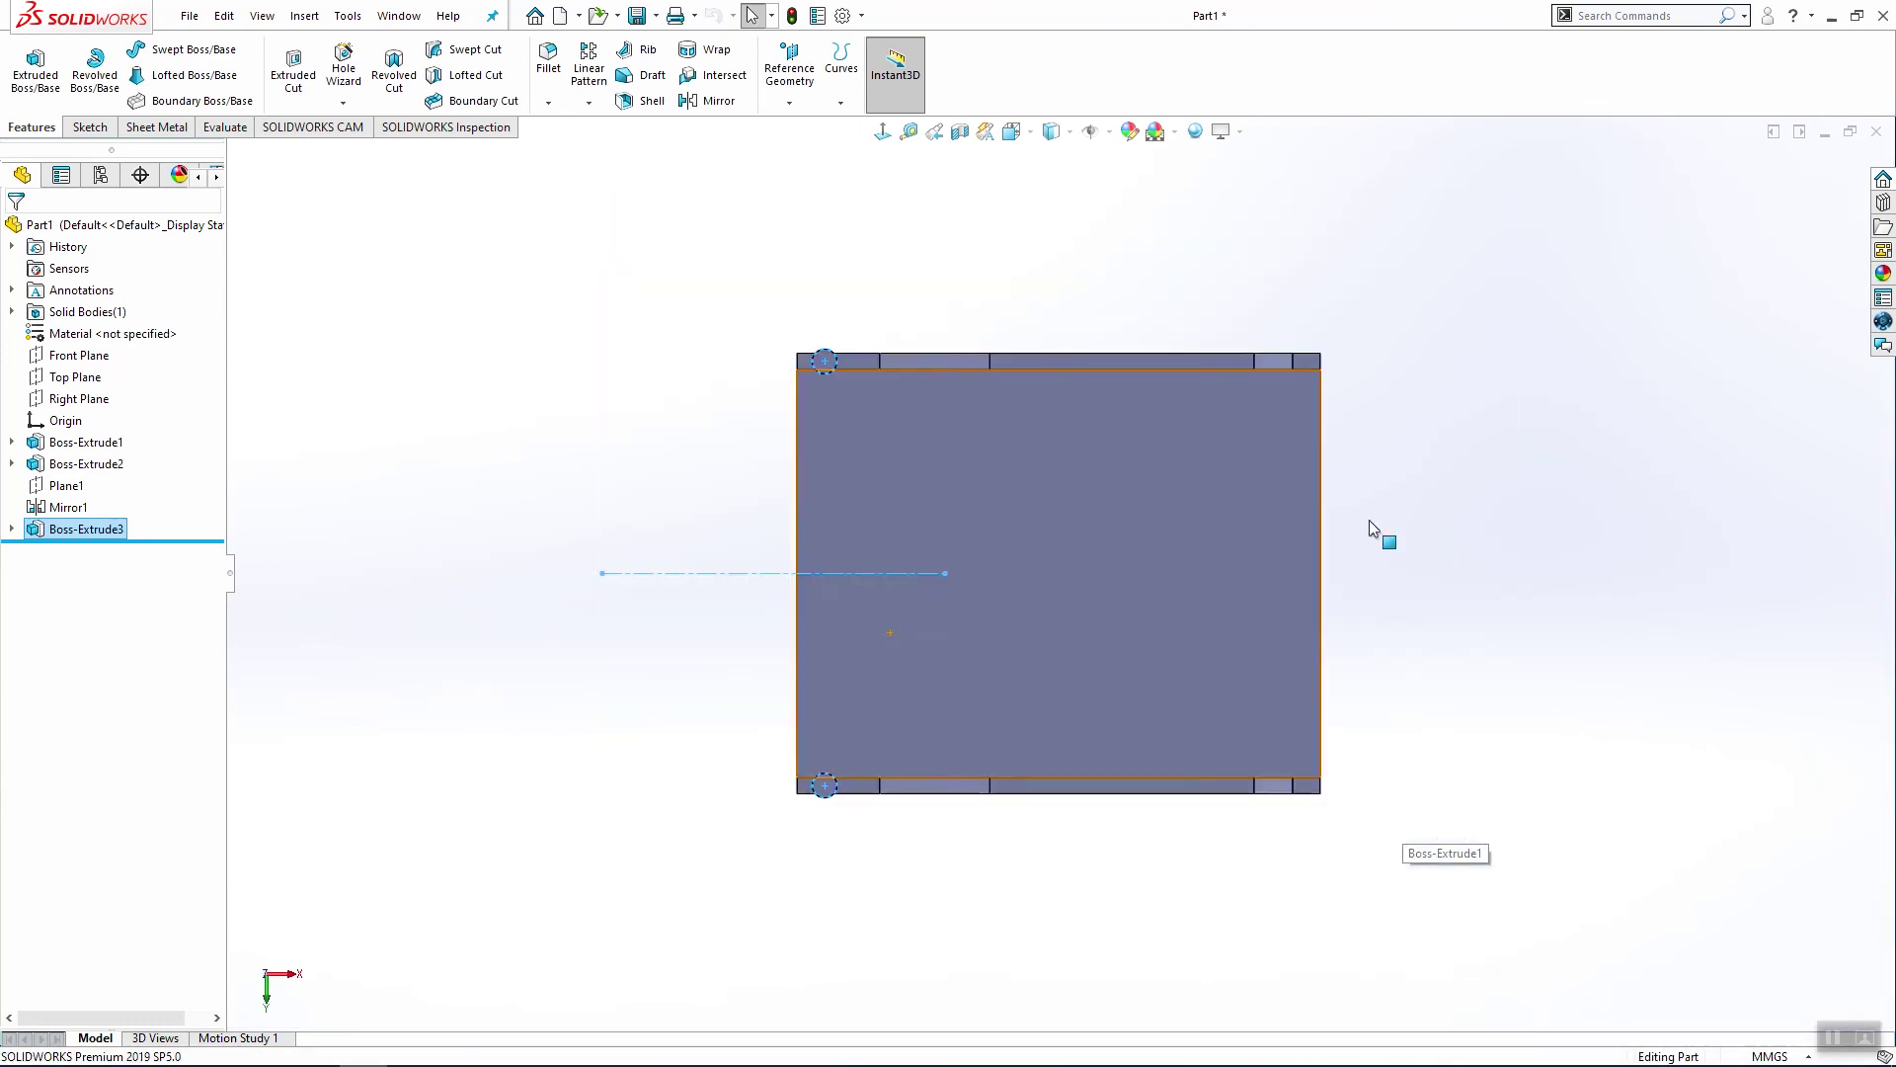
Step: Start a sketch on the top-right face and draw a small circle near its corner
{"action": "left_click", "coordinate": [1240, 295]}
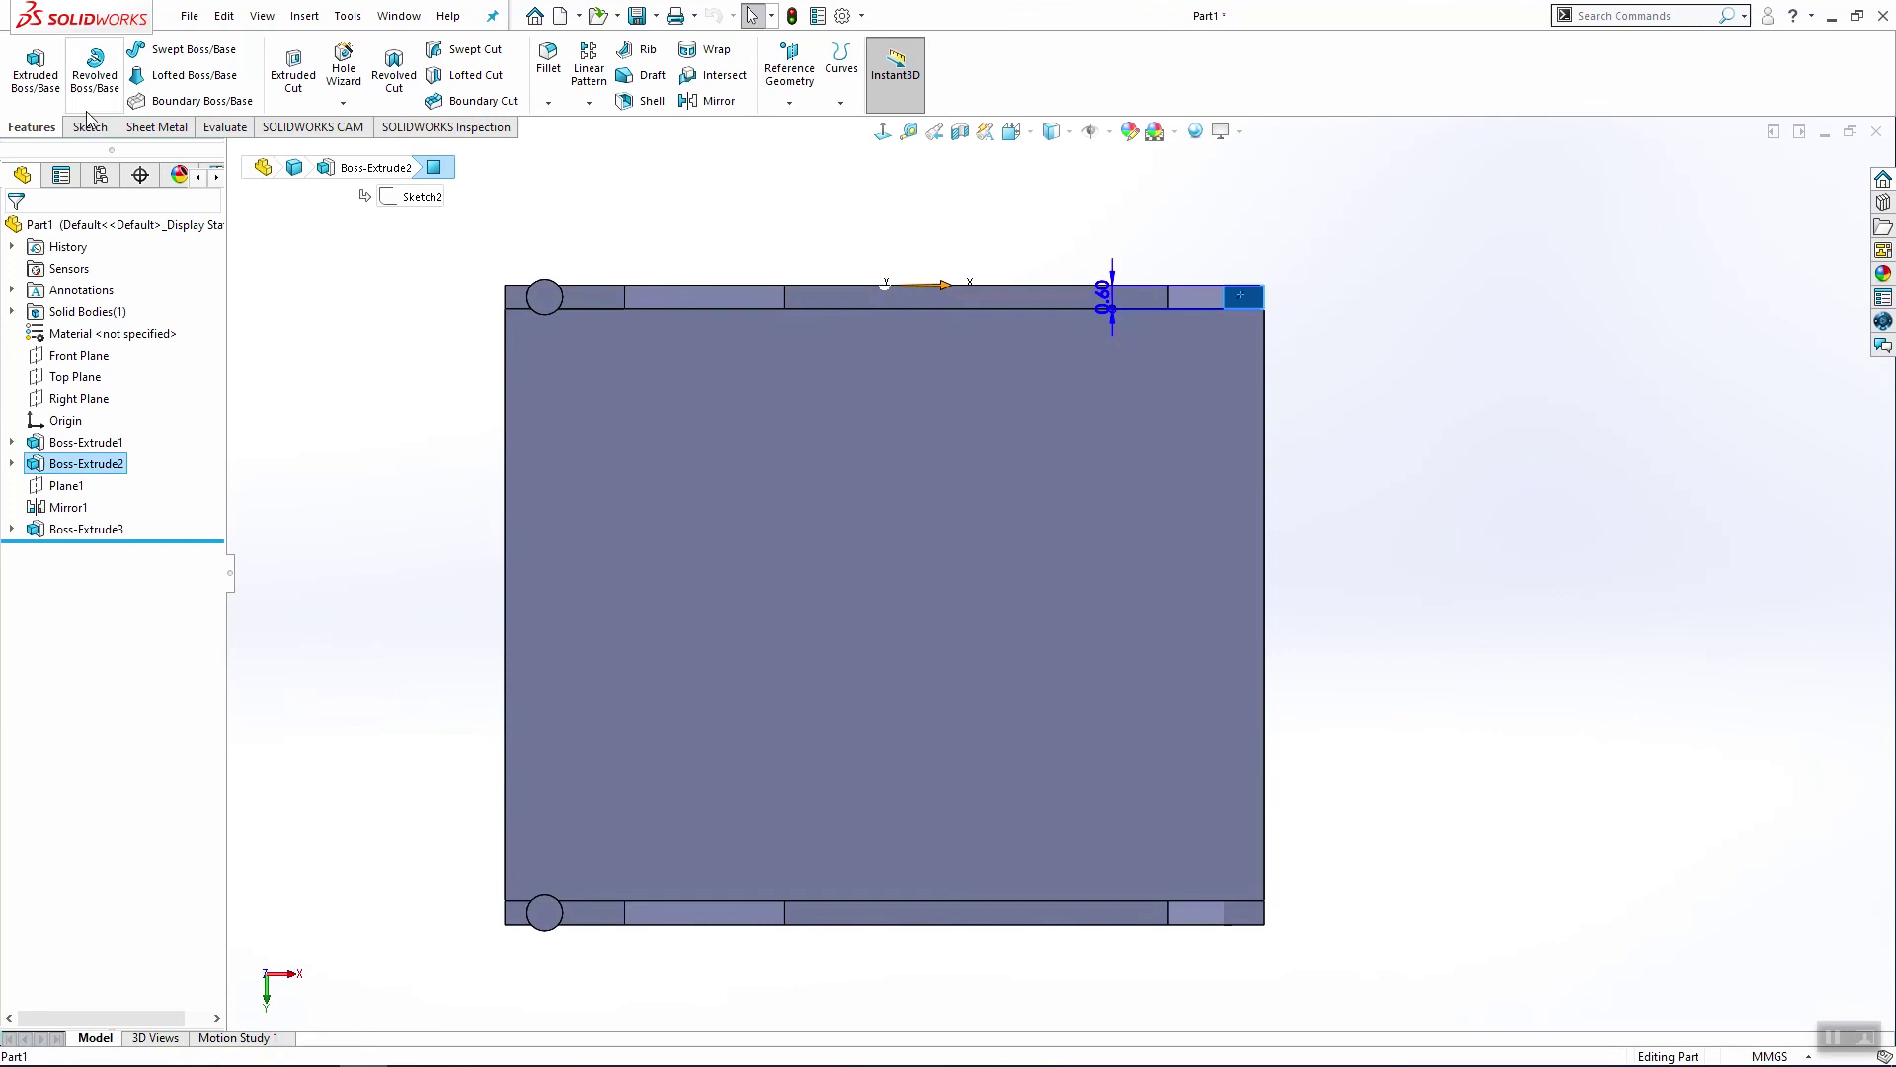
{"action": "left_click", "coordinate": [1302, 383]}
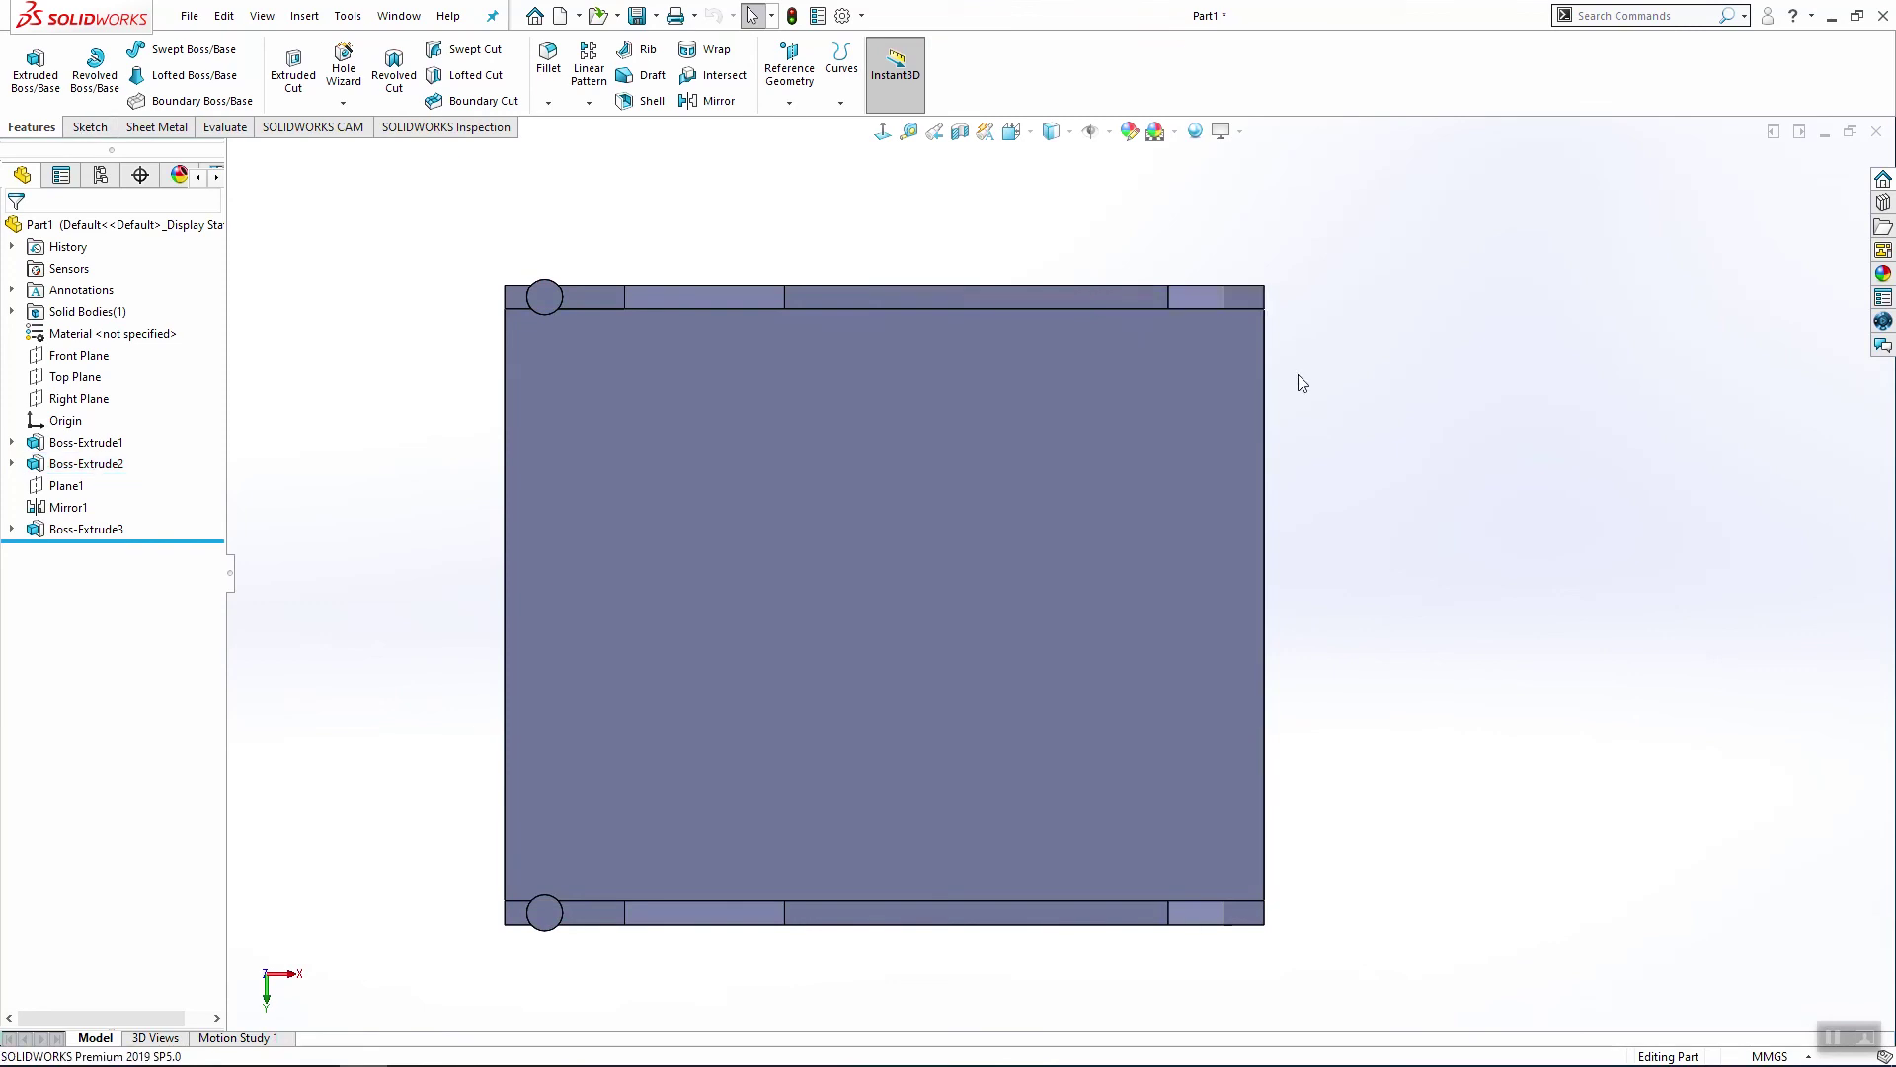
{"action": "left_click", "coordinate": [1249, 294]}
{"action": "left_click", "coordinate": [87, 126]}
{"action": "left_click", "coordinate": [27, 65]}
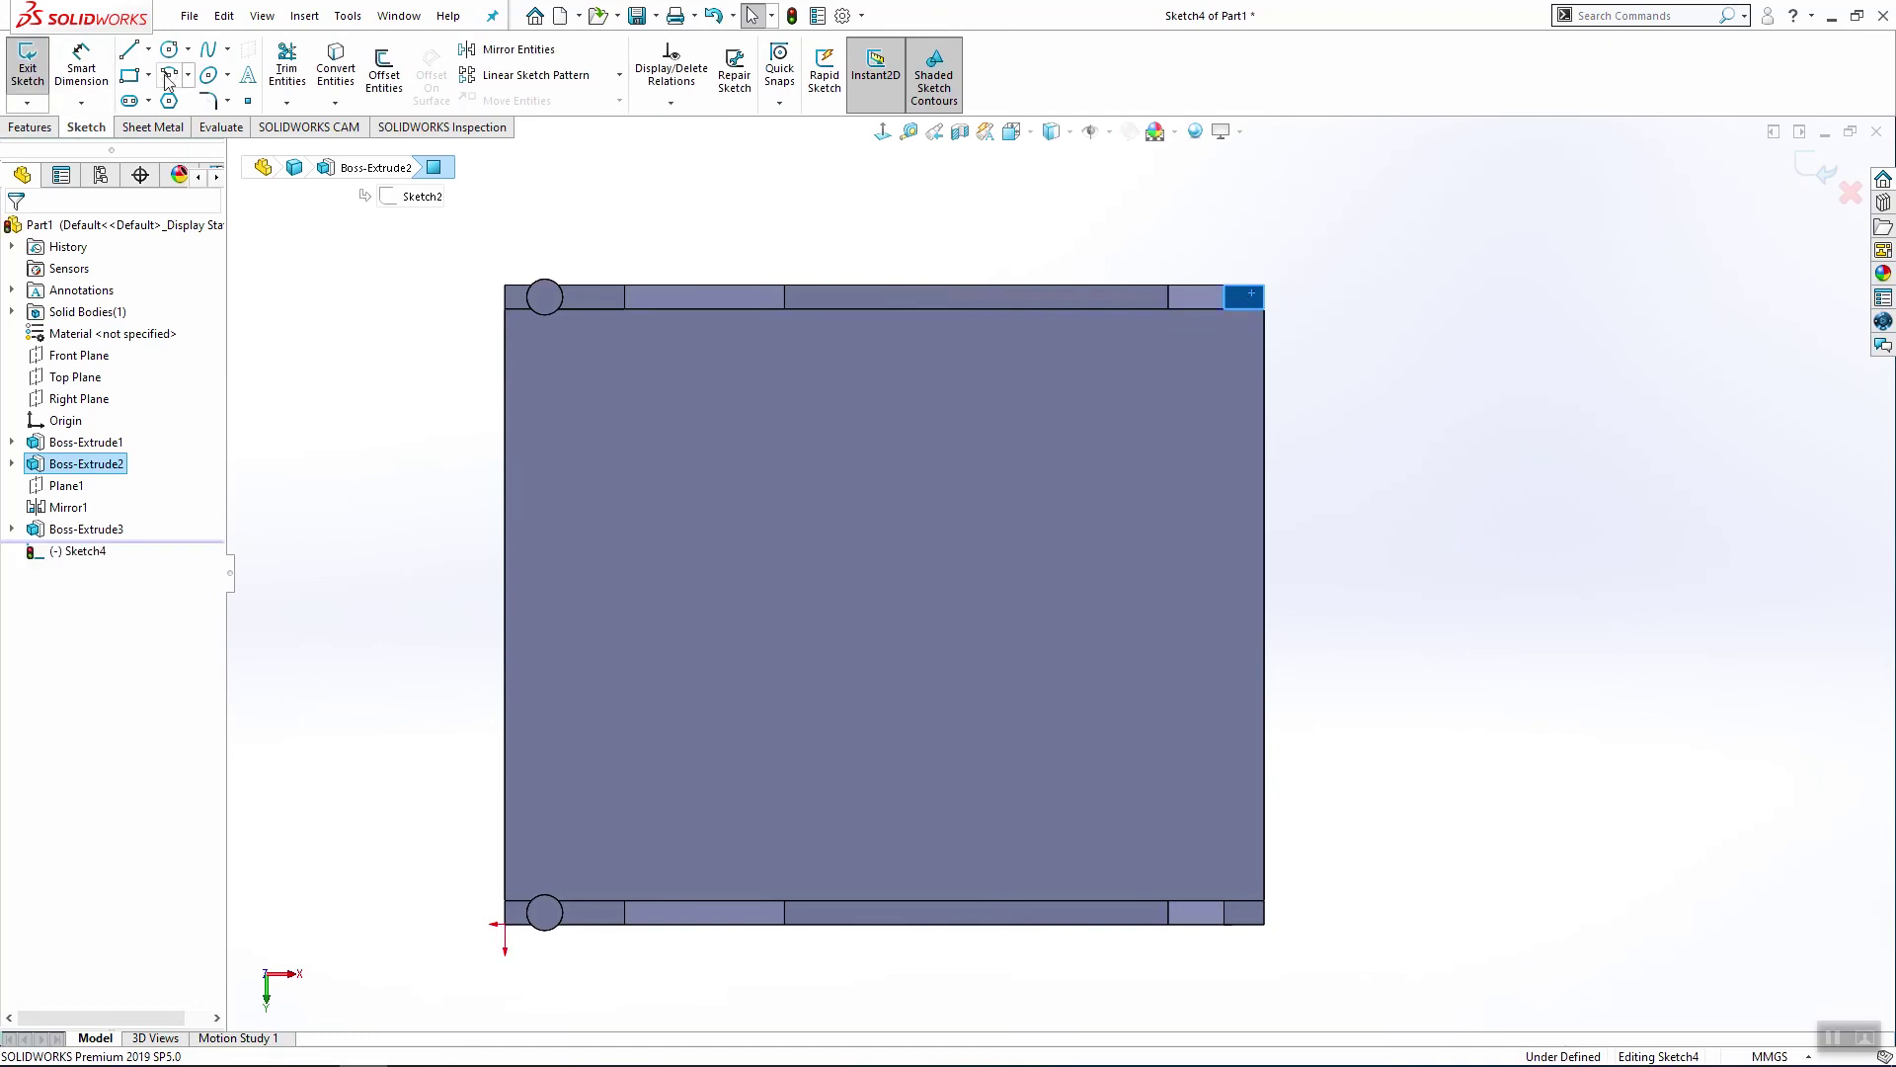
{"action": "left_click", "coordinate": [170, 52]}
{"action": "scroll", "coordinate": [1254, 279], "scroll_direction": "down", "scroll_amount": 10}
{"action": "left_click", "coordinate": [1171, 384]}
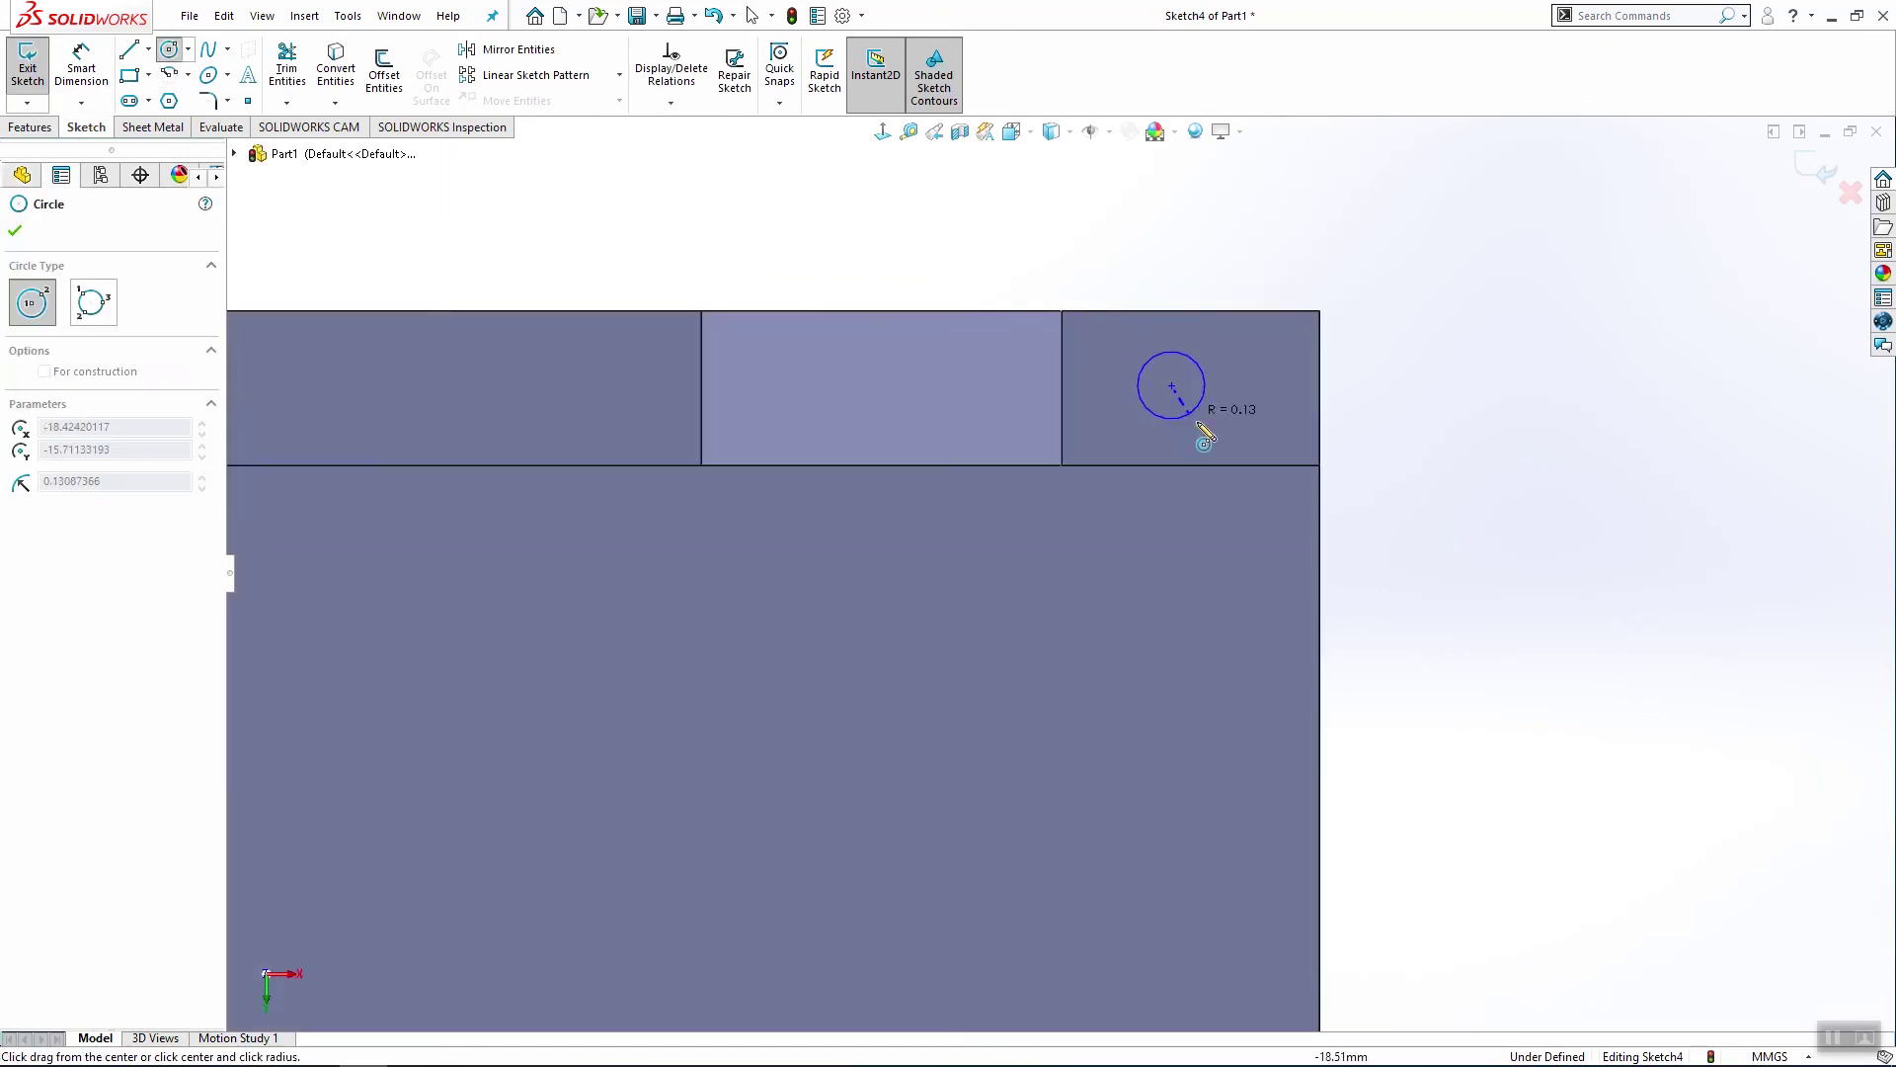
{"action": "left_click", "coordinate": [1205, 429]}
{"action": "key", "text": "Escape"}
Step: Align the circle centre horizontally with the right-edge point and place it on the strip's vertical edge
{"action": "left_click", "coordinate": [1171, 384]}
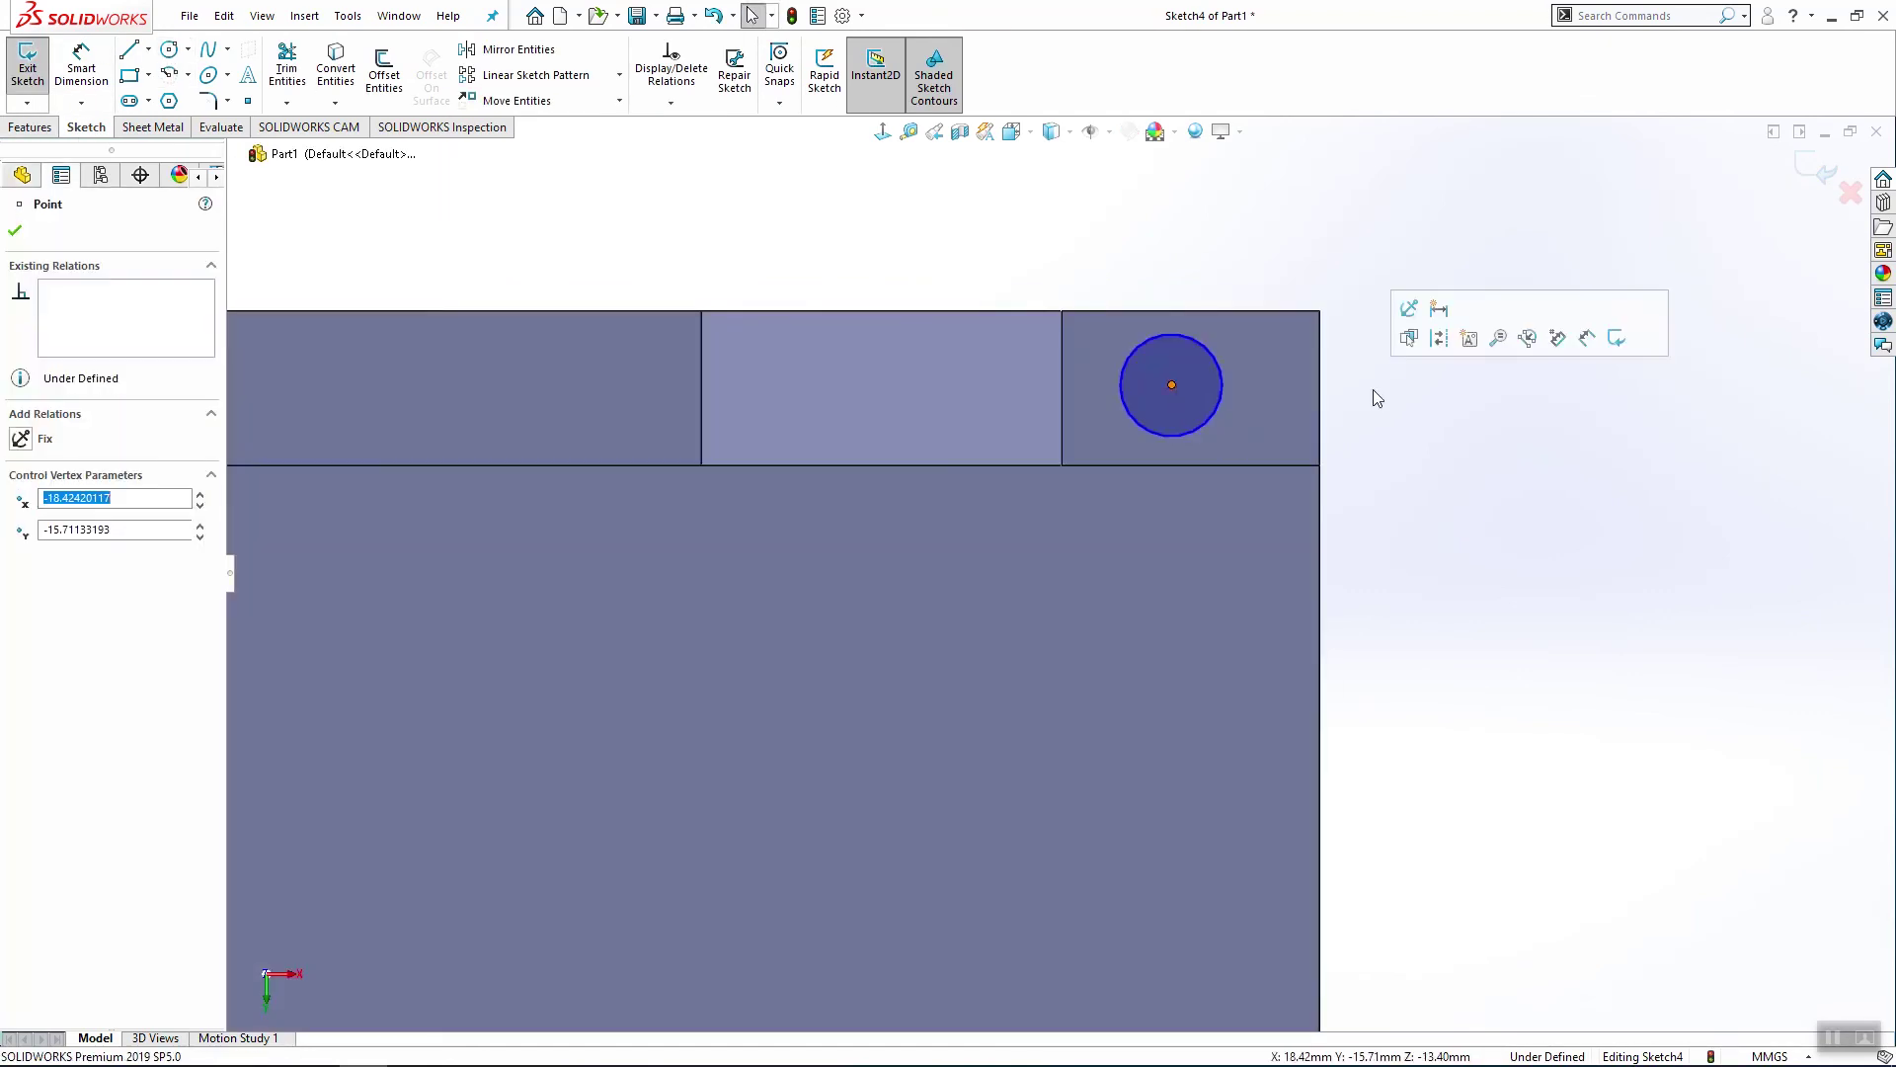
{"action": "left_click", "coordinate": [1321, 389], "text": "ctrl"}
{"action": "left_click", "coordinate": [22, 555]}
{"action": "key", "text": "Escape"}
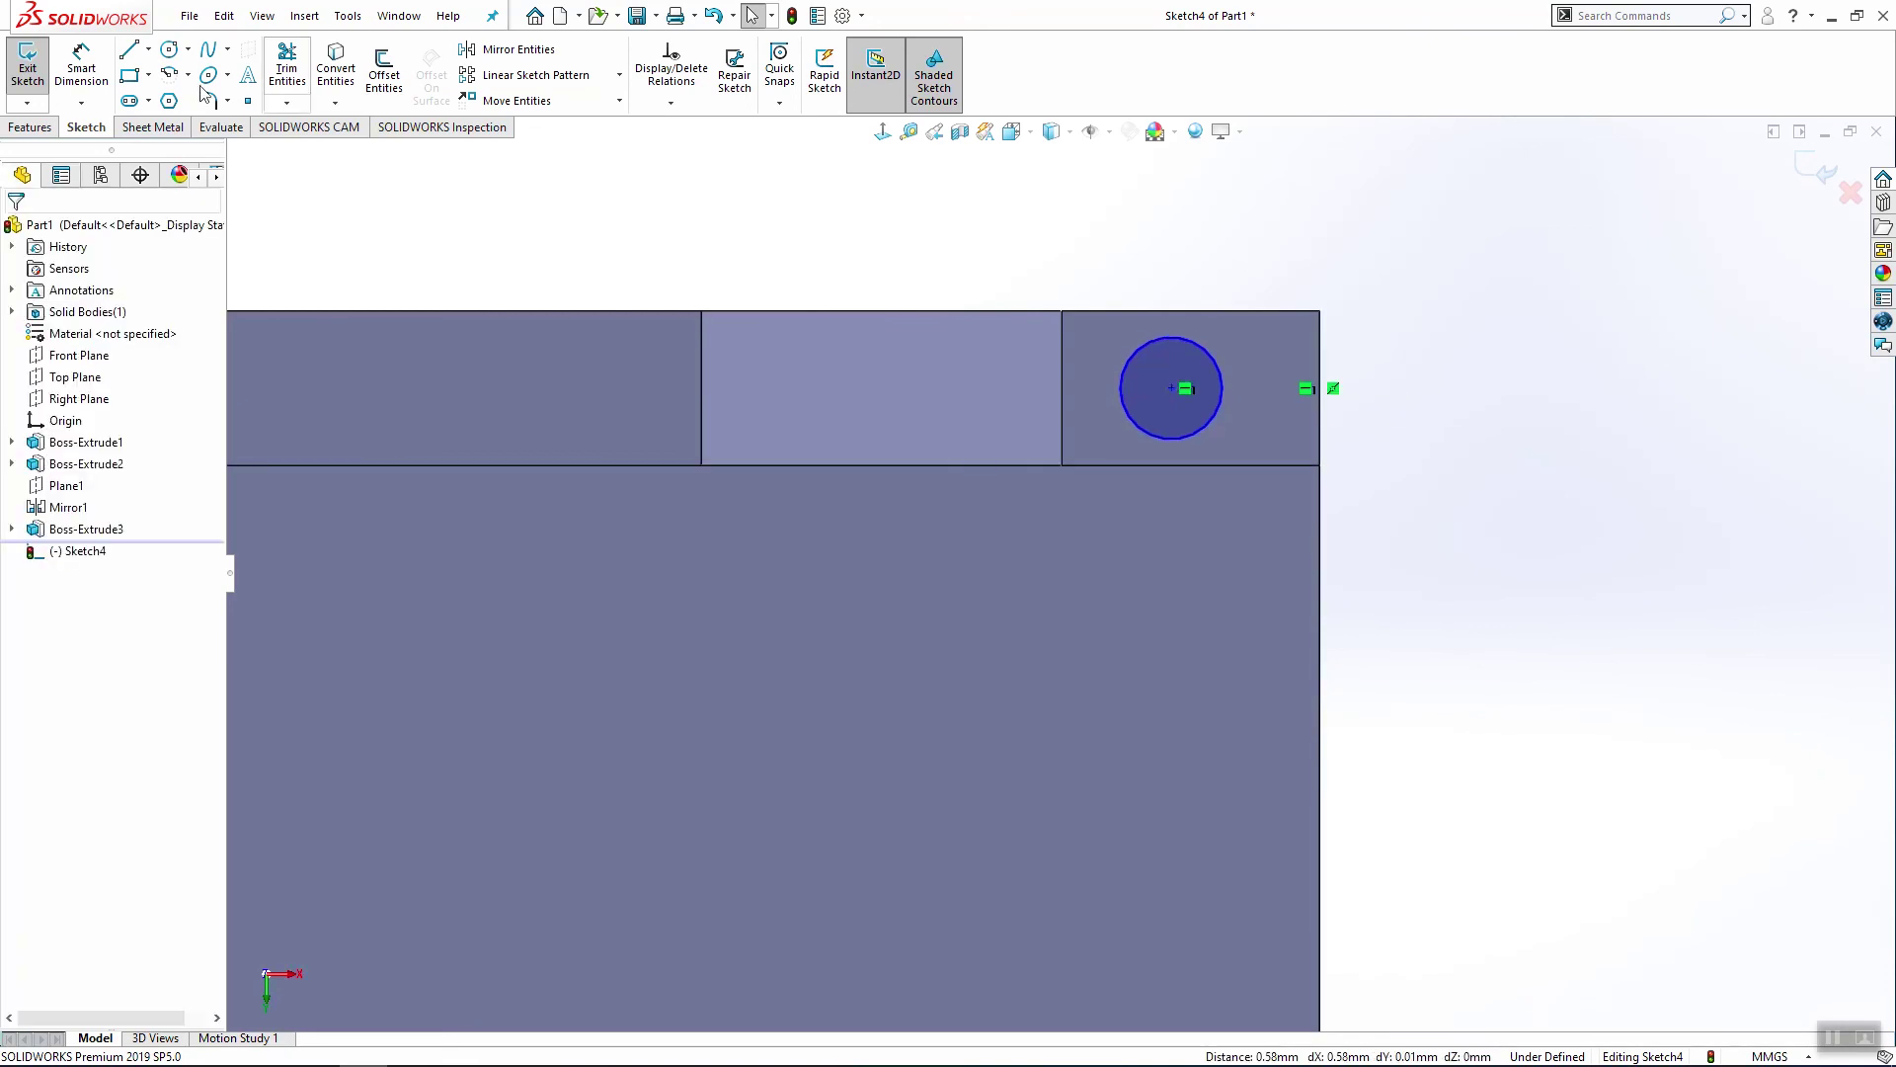
{"action": "left_click", "coordinate": [1172, 387]}
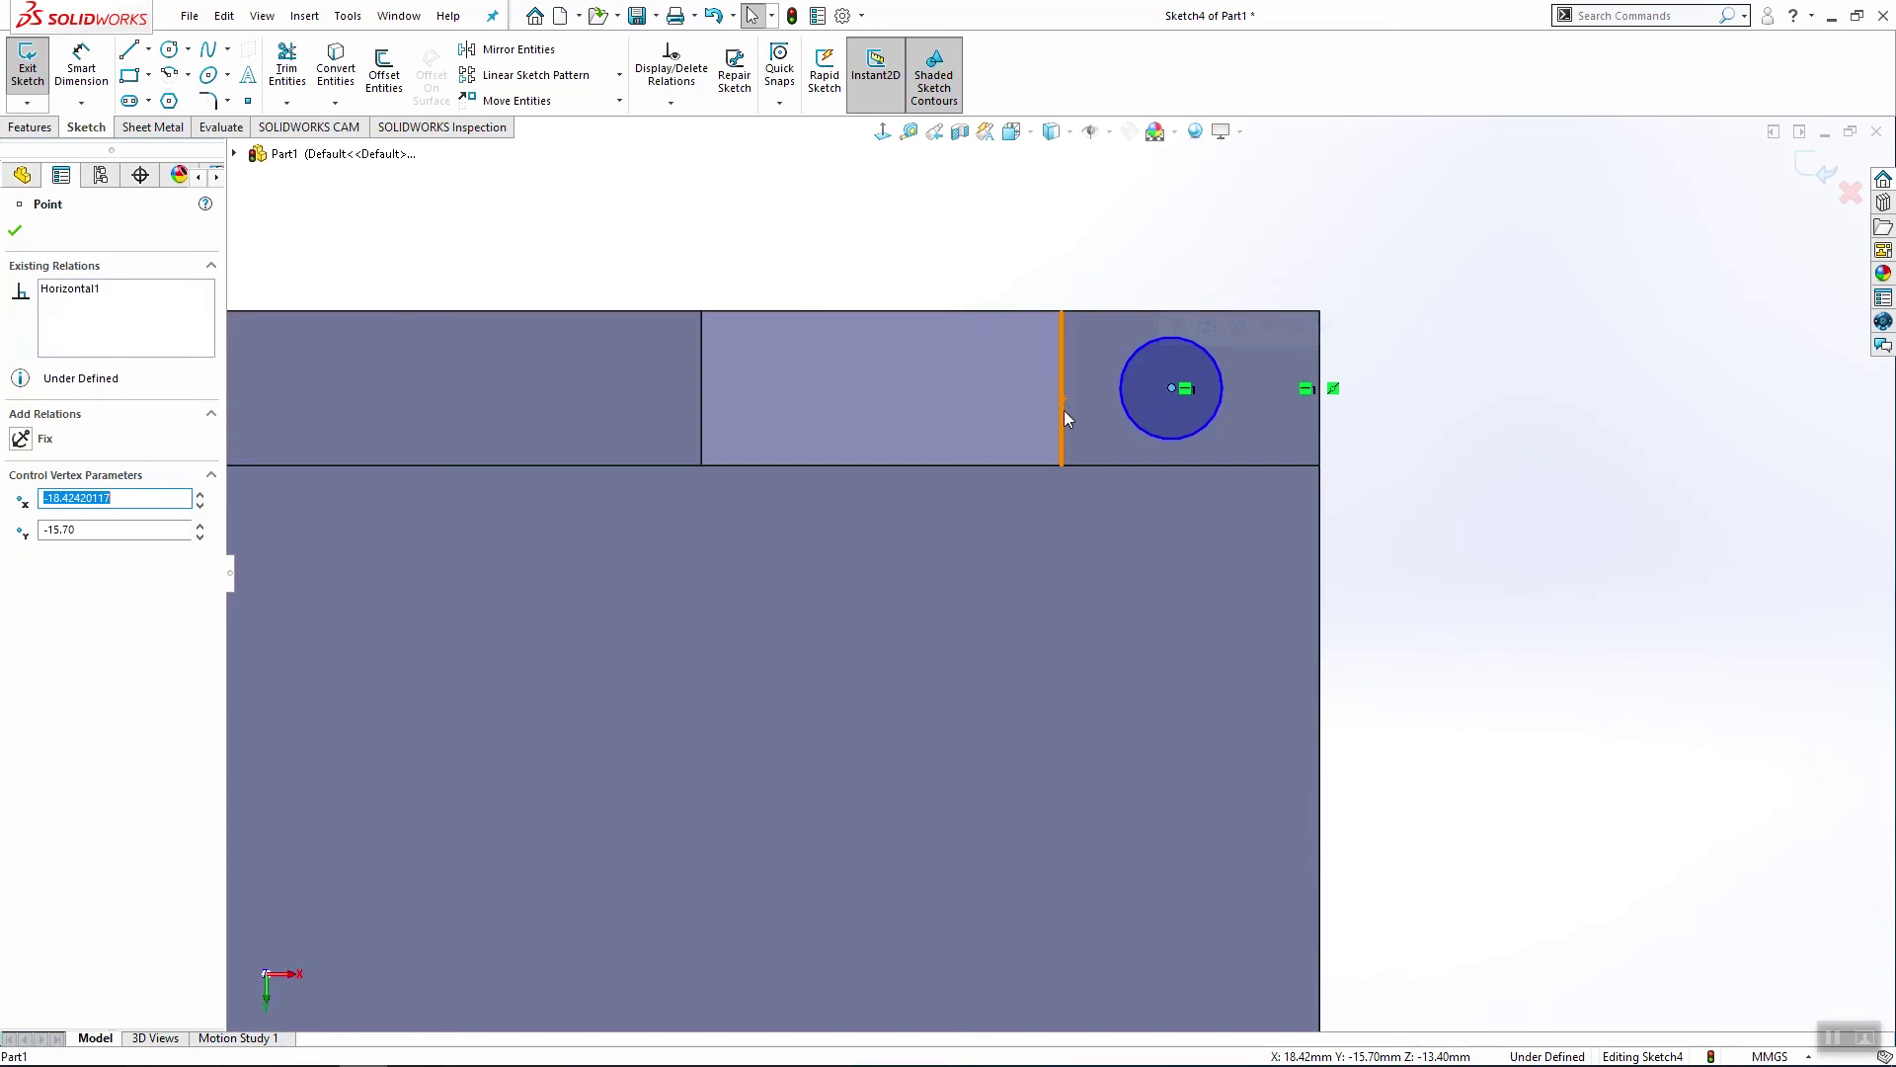
{"action": "left_click", "coordinate": [1063, 388], "text": "ctrl"}
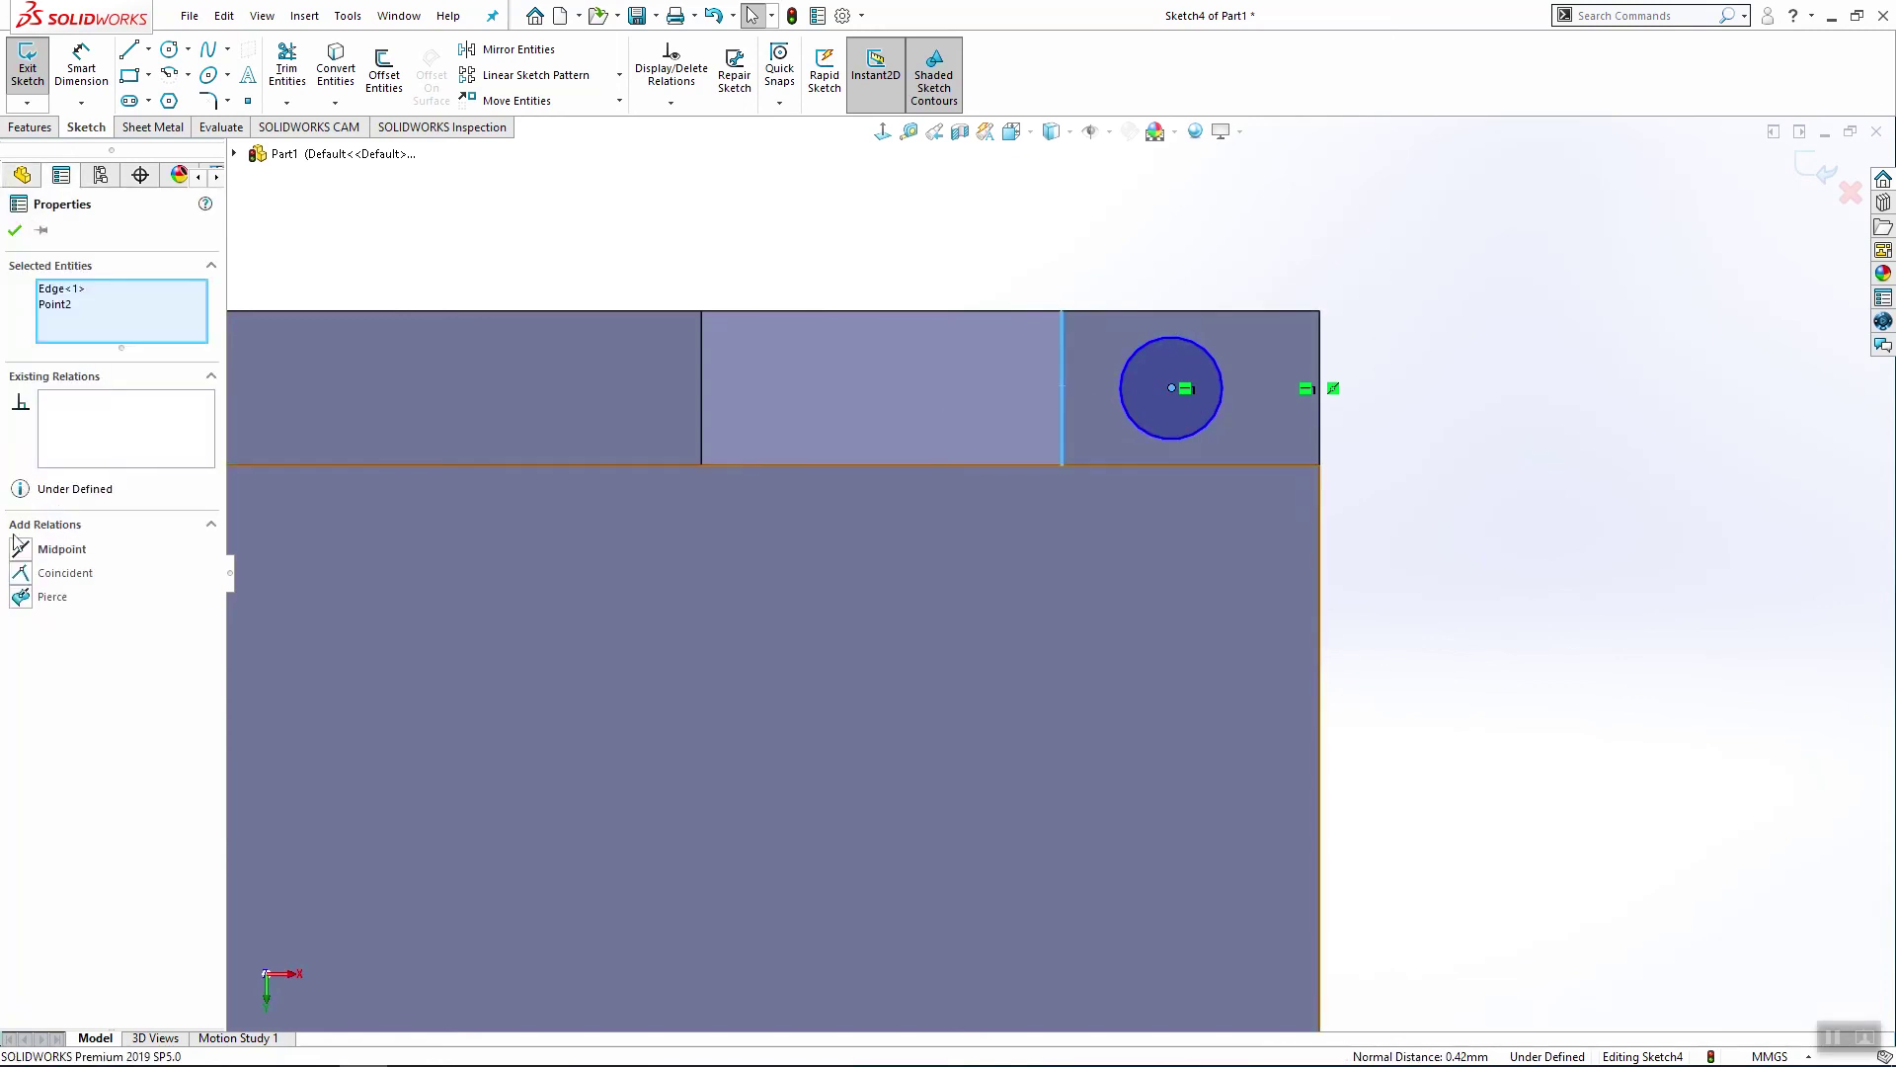
{"action": "left_click", "coordinate": [35, 573]}
{"action": "key", "text": "Escape"}
Step: Dimension the circle's diameter as 0.90 mm
{"action": "left_click", "coordinate": [81, 70]}
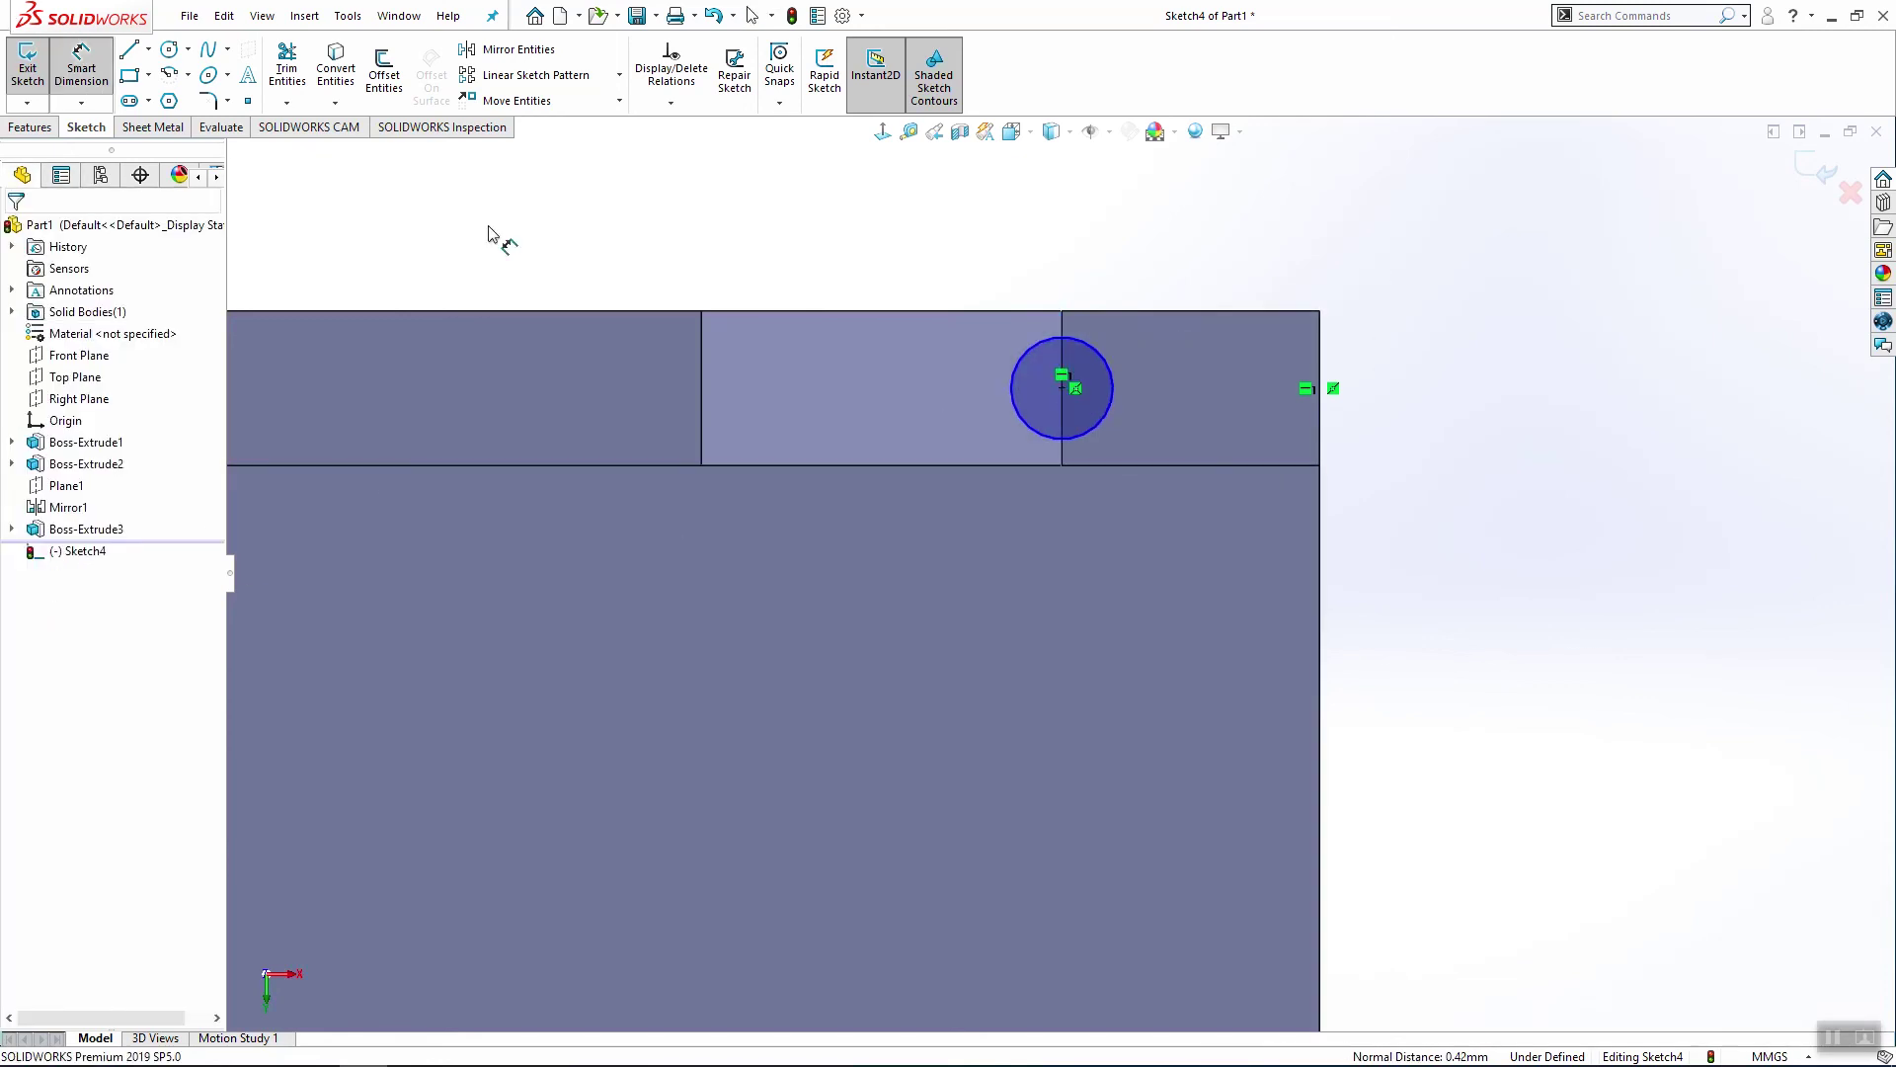
{"action": "left_click", "coordinate": [1041, 338]}
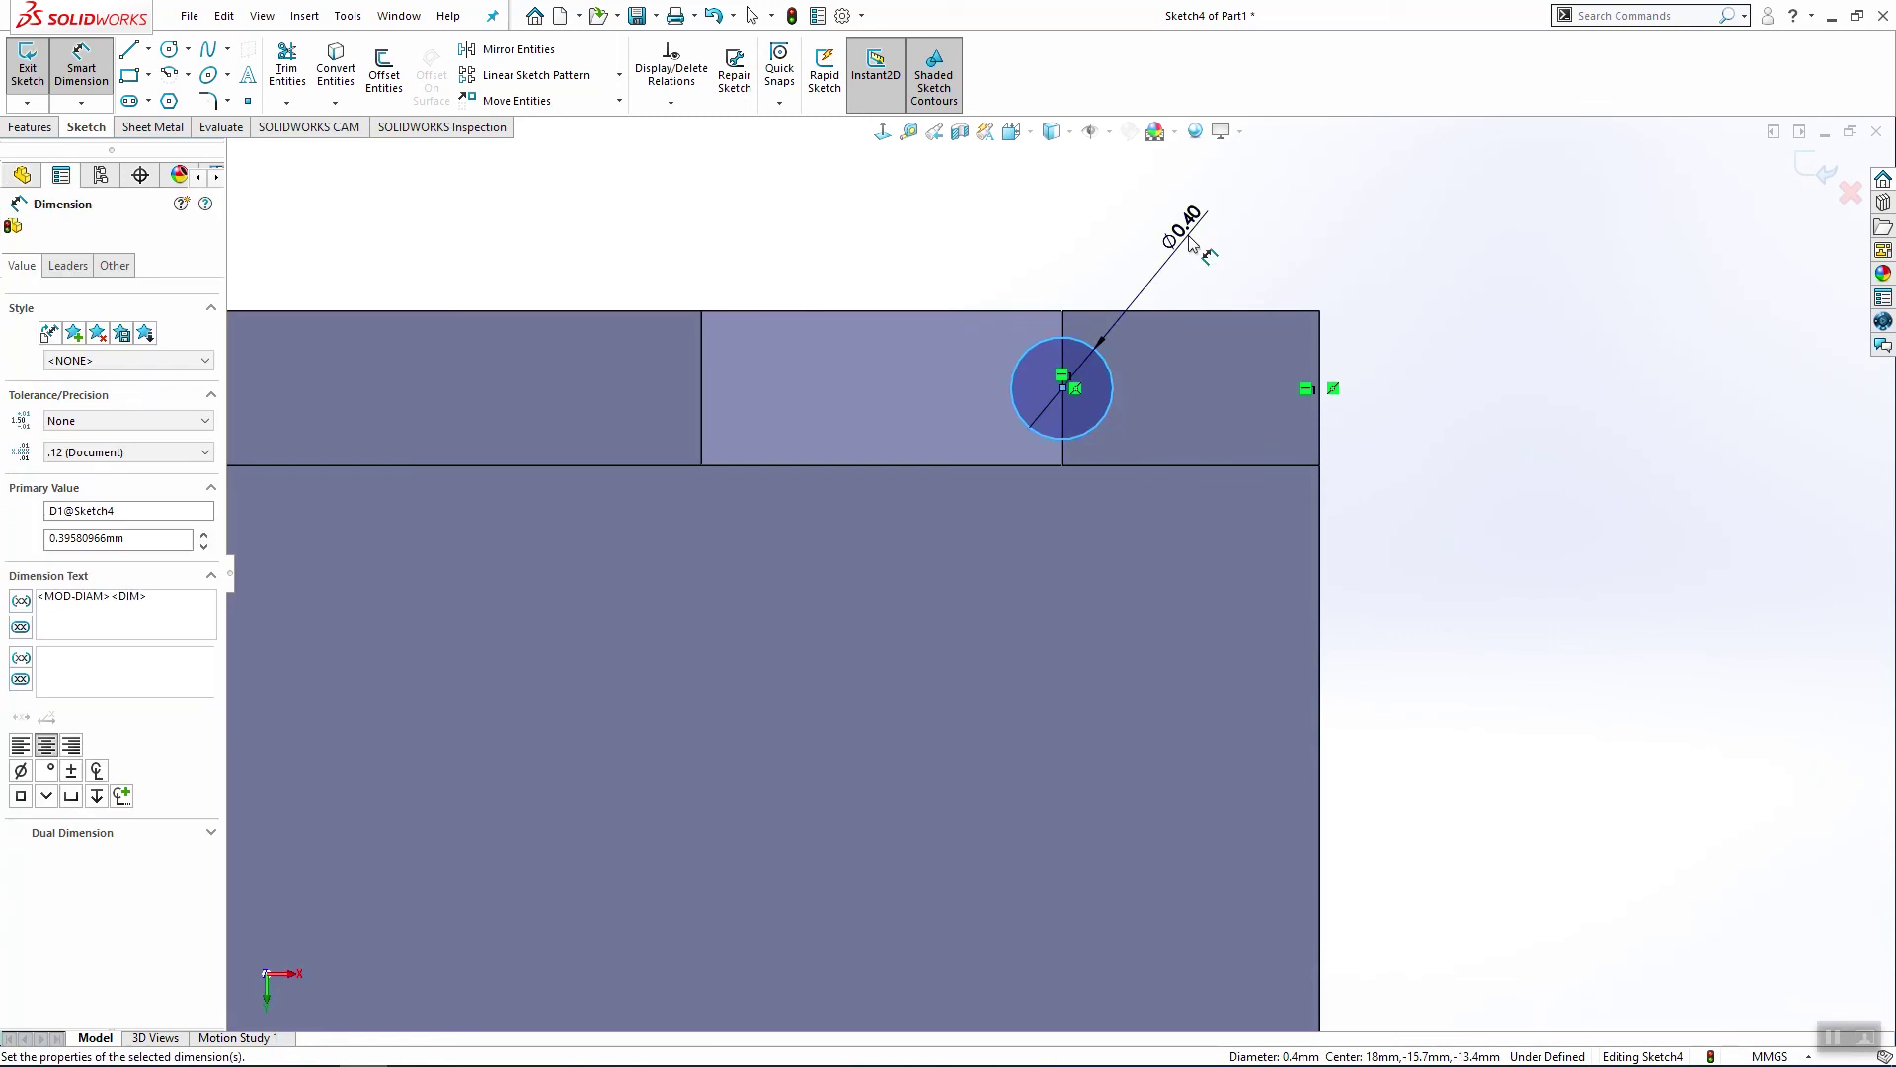
{"action": "left_click", "coordinate": [1189, 229]}
{"action": "type", "text": ".9"}
{"action": "key", "text": "Return"}
{"action": "key", "text": "Escape"}
Step: Draw a horizontal centerline and make it symmetric between the top and bottom edges
{"action": "scroll", "coordinate": [1225, 840], "scroll_direction": "up", "scroll_amount": 6}
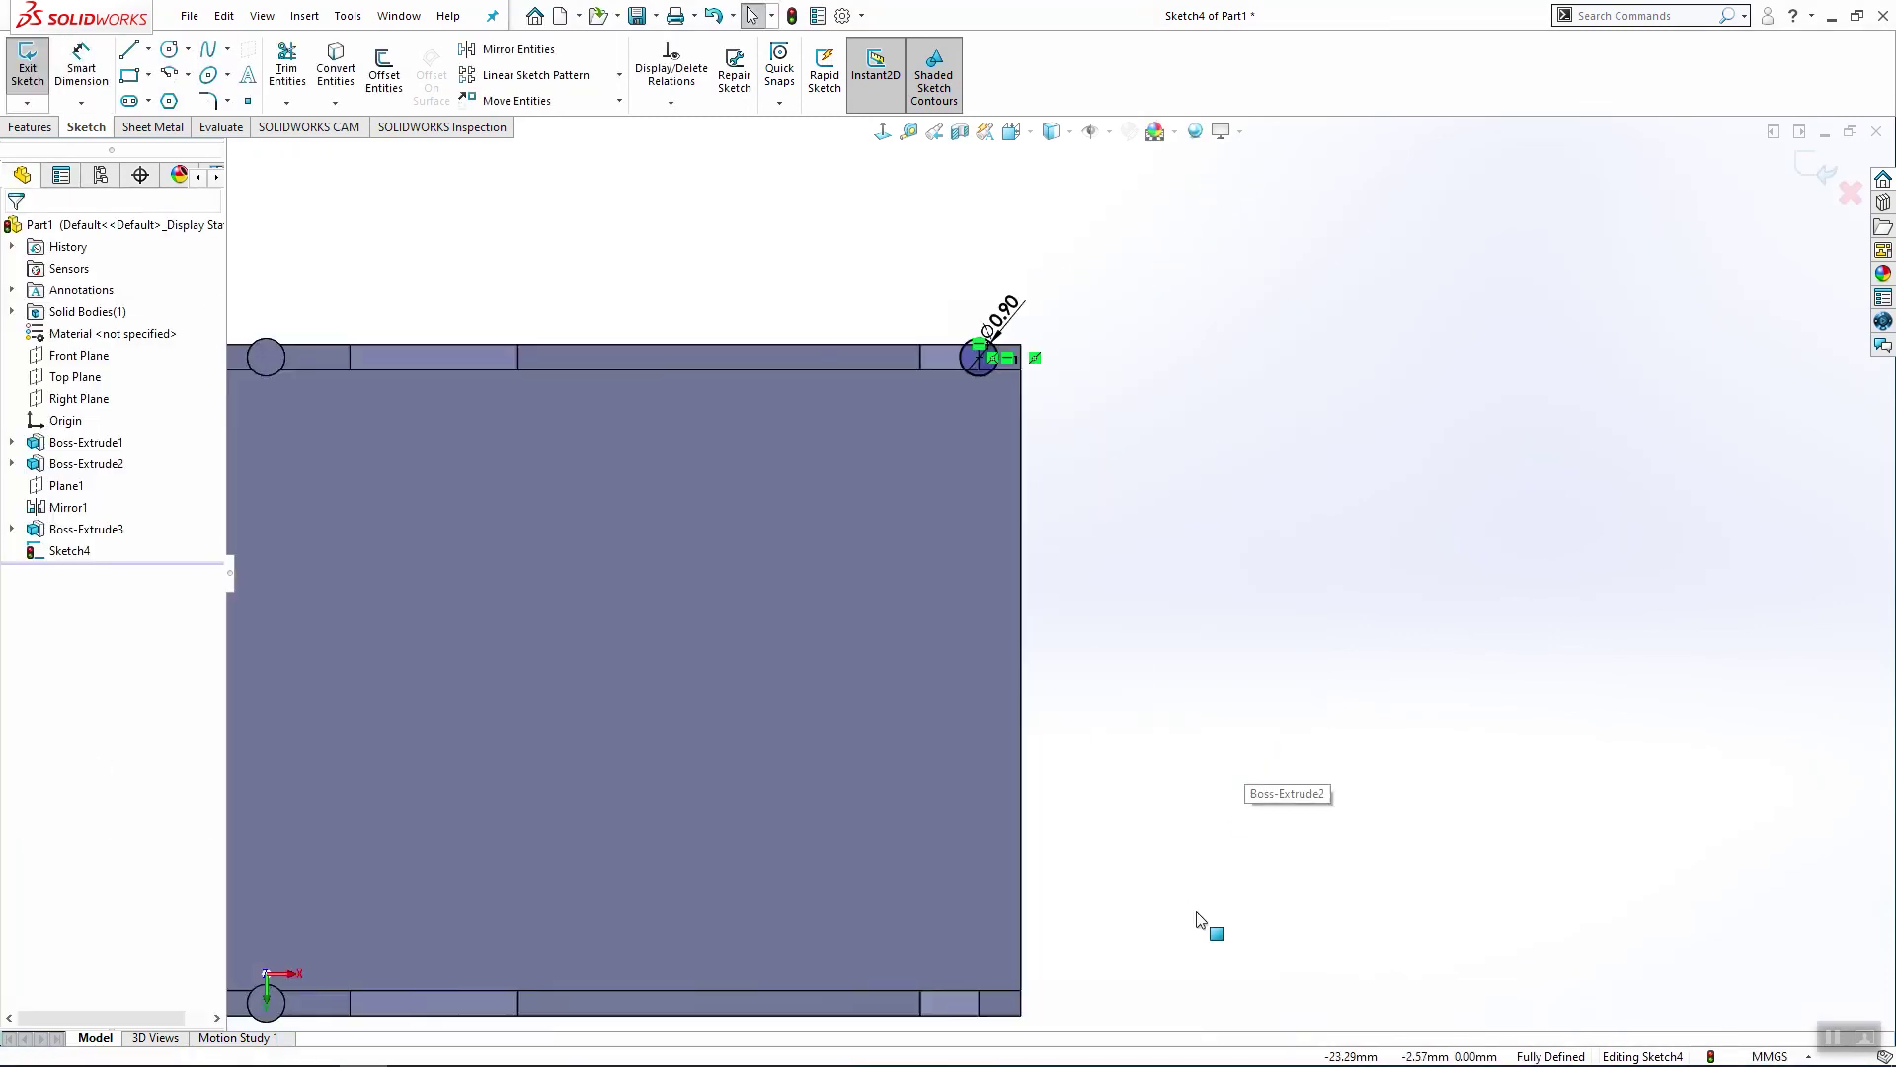
{"action": "scroll", "coordinate": [1041, 347], "scroll_direction": "down", "scroll_amount": 2}
{"action": "left_click", "coordinate": [148, 49]}
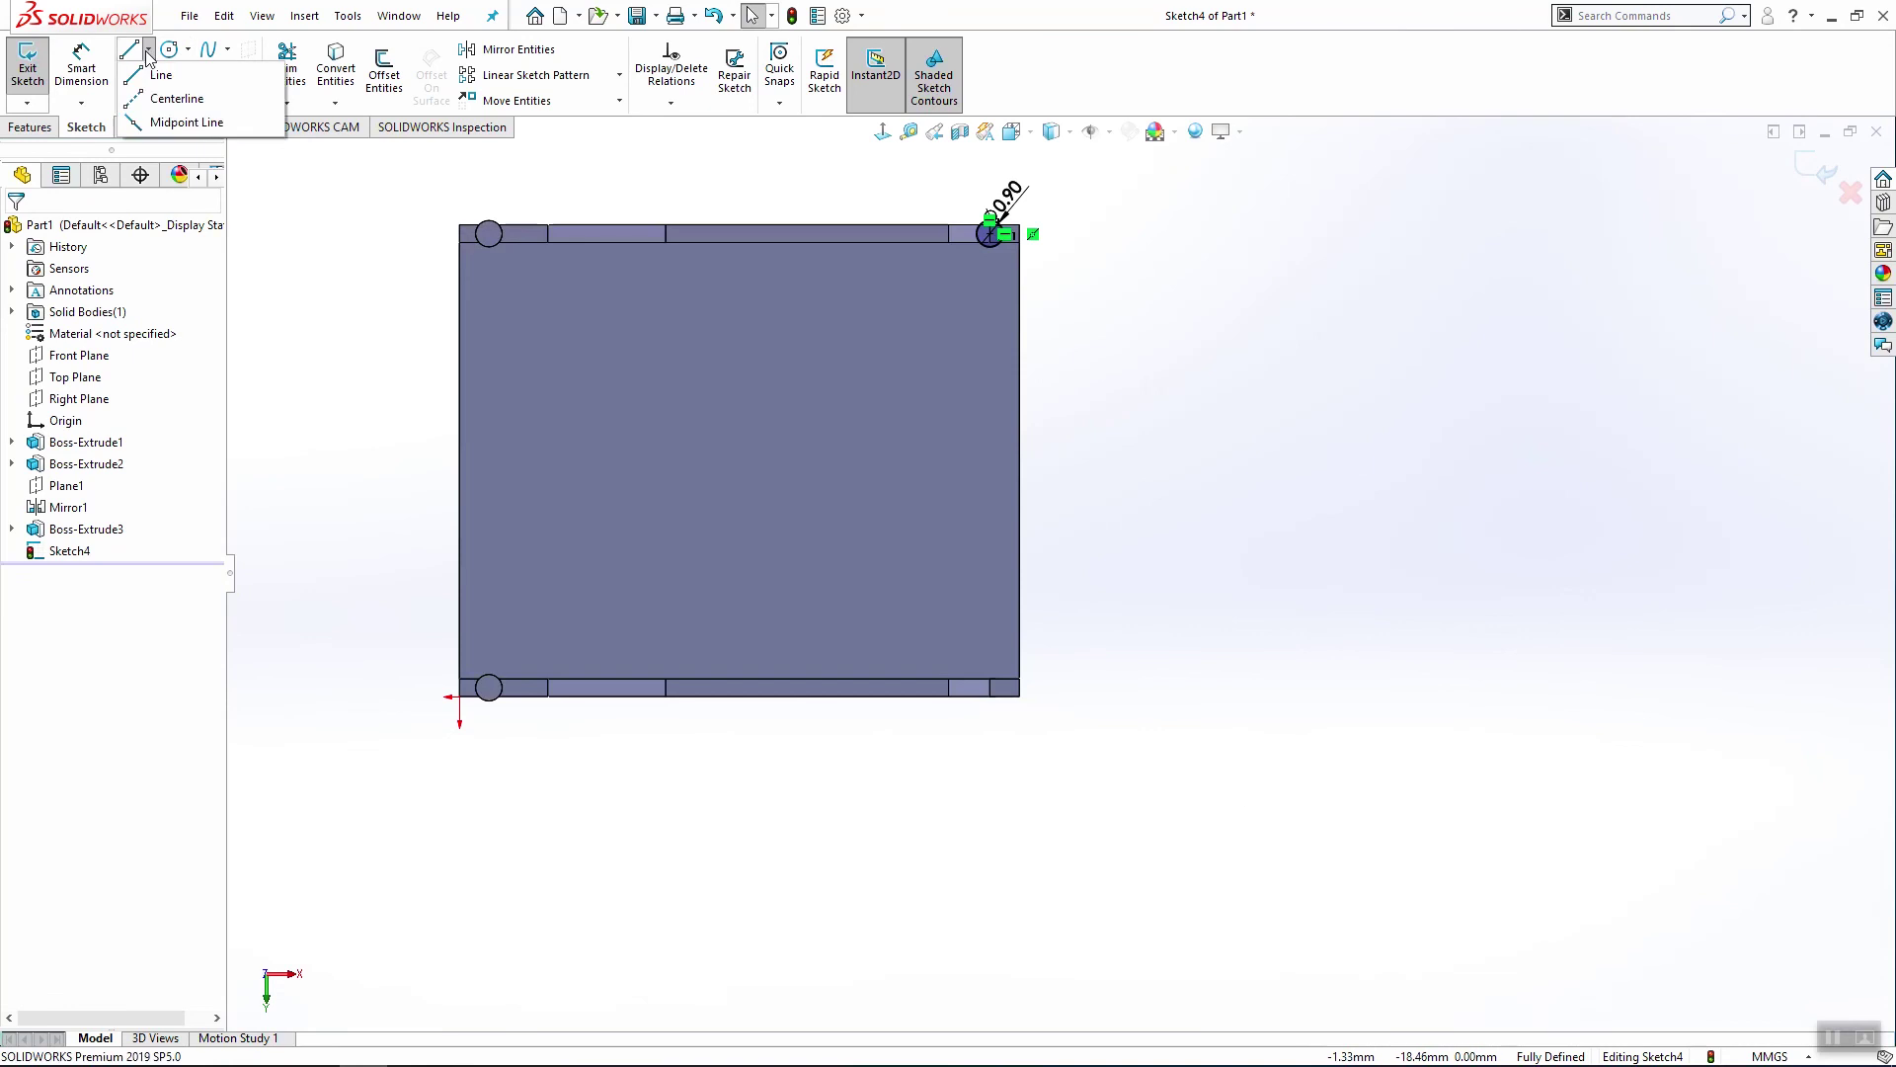
{"action": "left_click", "coordinate": [178, 95]}
{"action": "left_click", "coordinate": [1131, 453]}
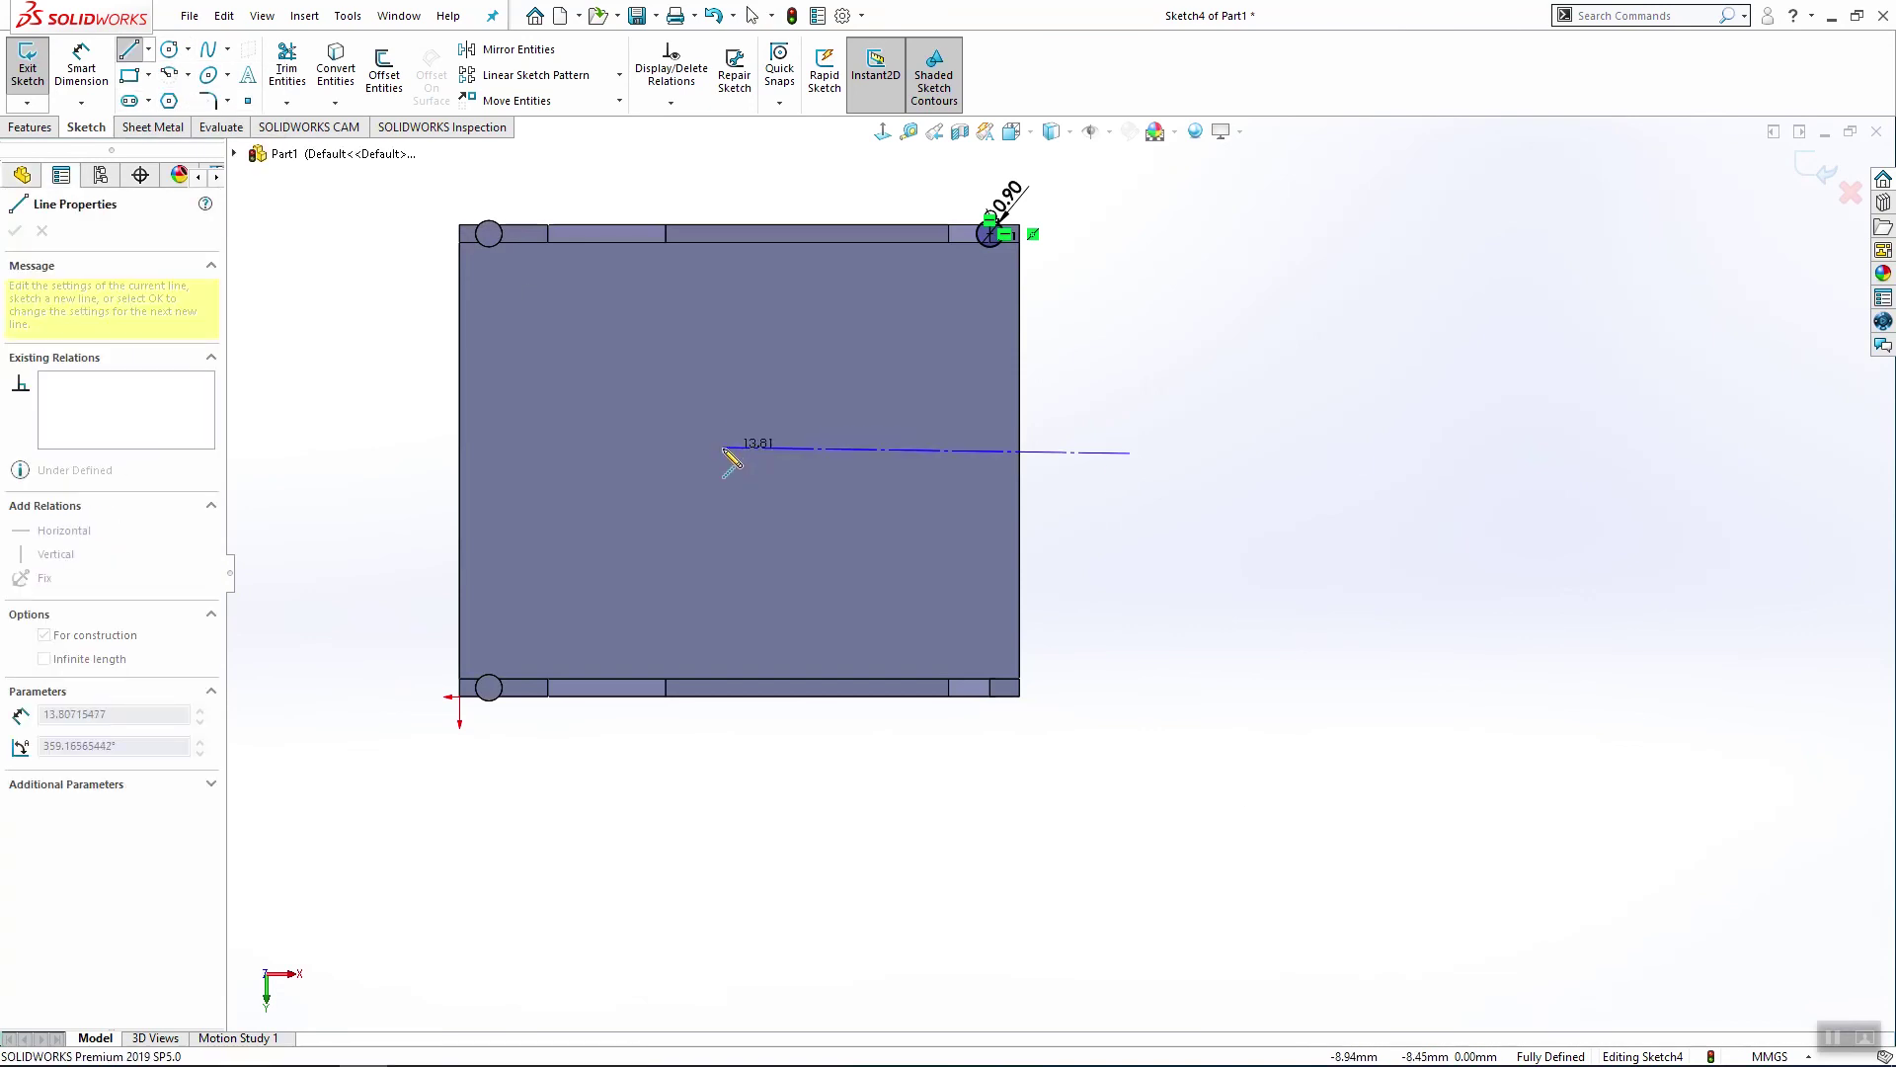
{"action": "left_click", "coordinate": [726, 454]}
{"action": "key", "text": "Escape"}
{"action": "left_click", "coordinate": [814, 458]}
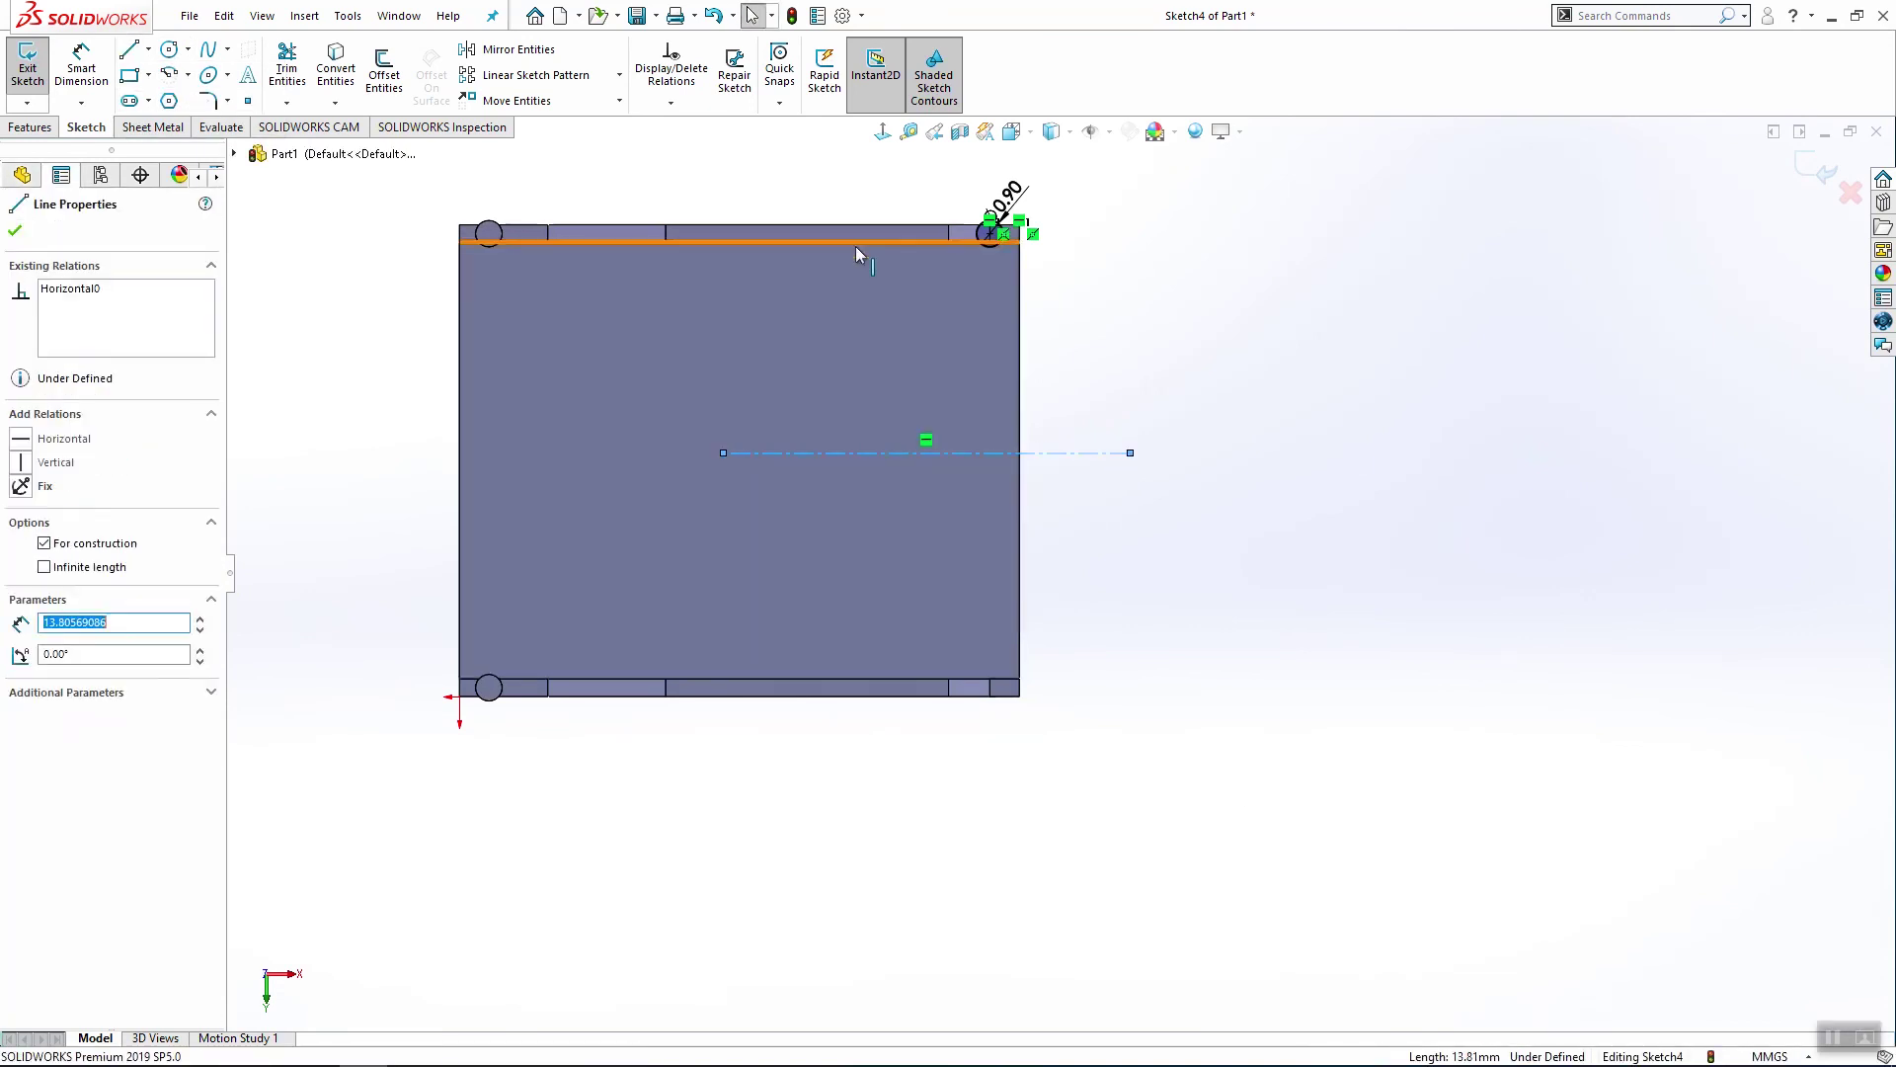
{"action": "left_click", "coordinate": [856, 243], "text": "ctrl"}
{"action": "left_click", "coordinate": [995, 680], "text": "ctrl"}
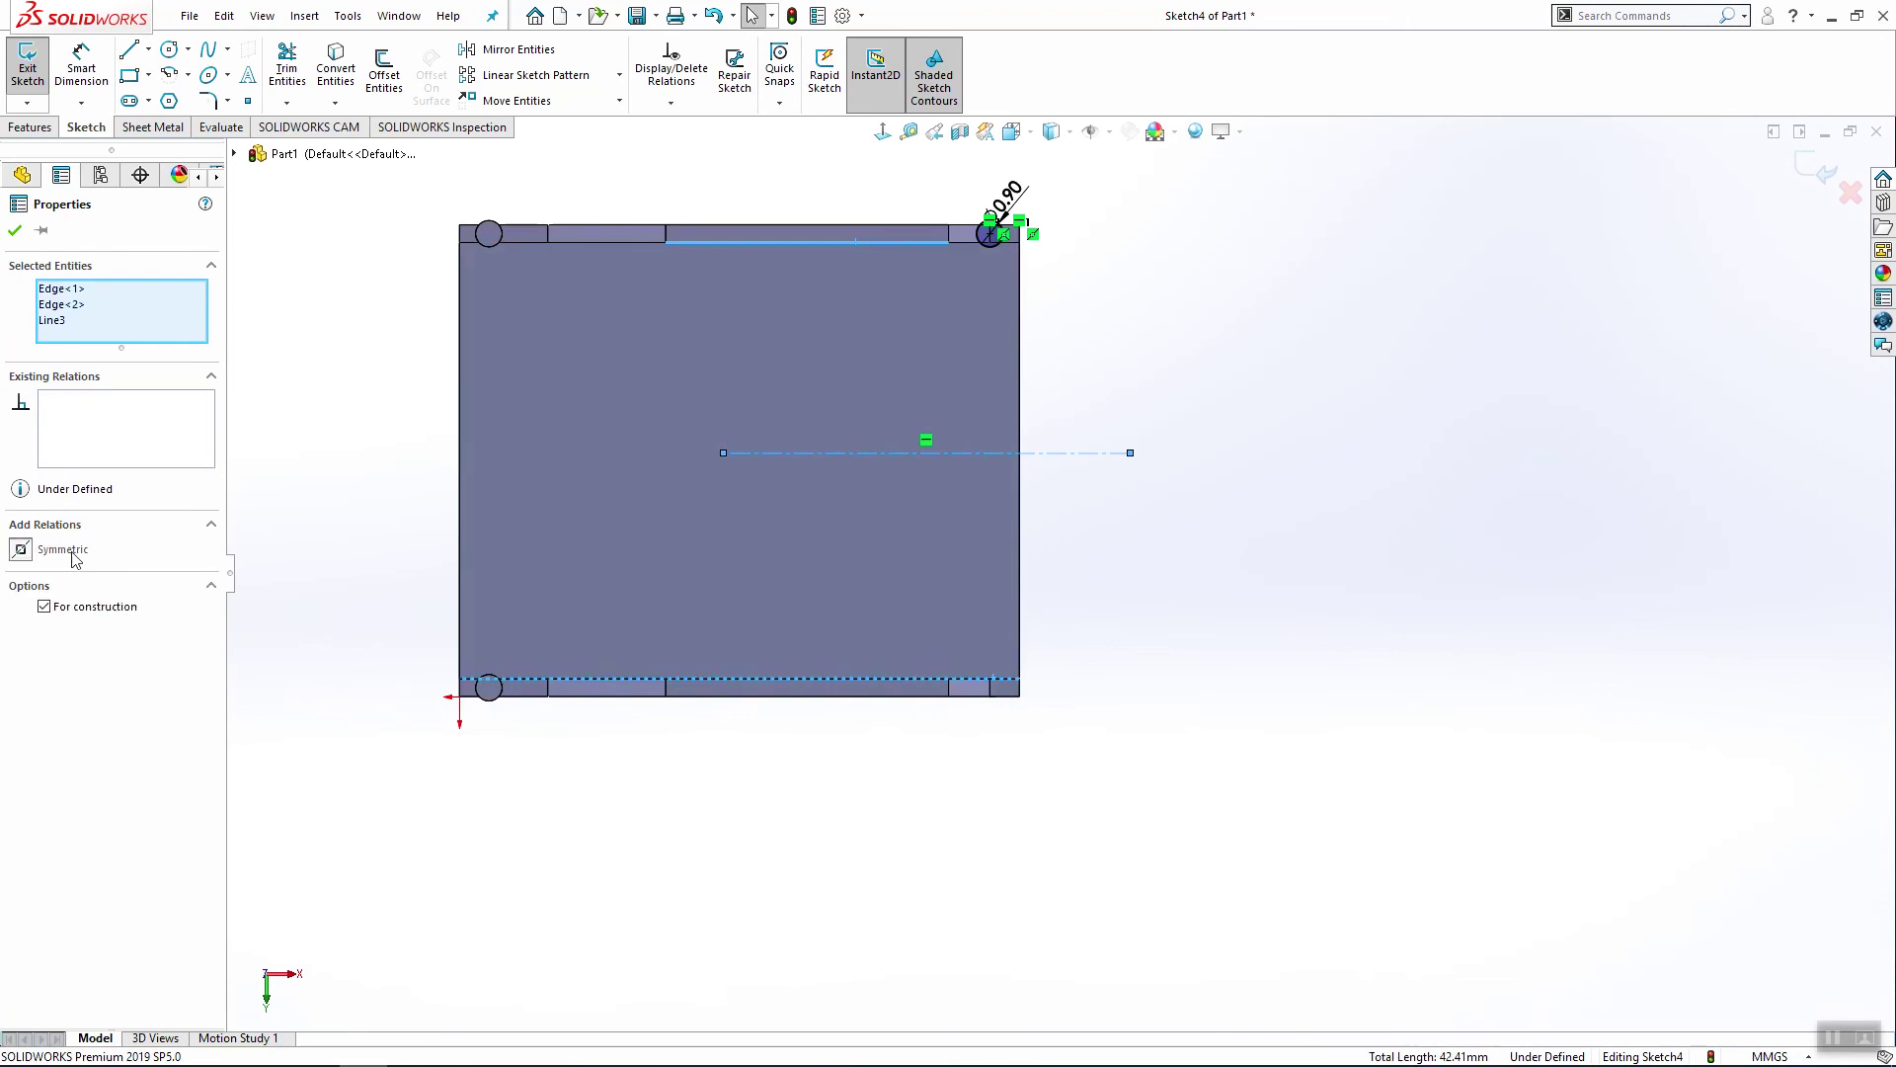
{"action": "left_click", "coordinate": [72, 550]}
{"action": "left_click", "coordinate": [453, 436]}
Step: Mirror the circle across the centerline to the bottom-right corner and extrude both circles 1.30 mm
{"action": "left_click_drag", "start_coordinate": [1396, 563], "coordinate": [672, 175]}
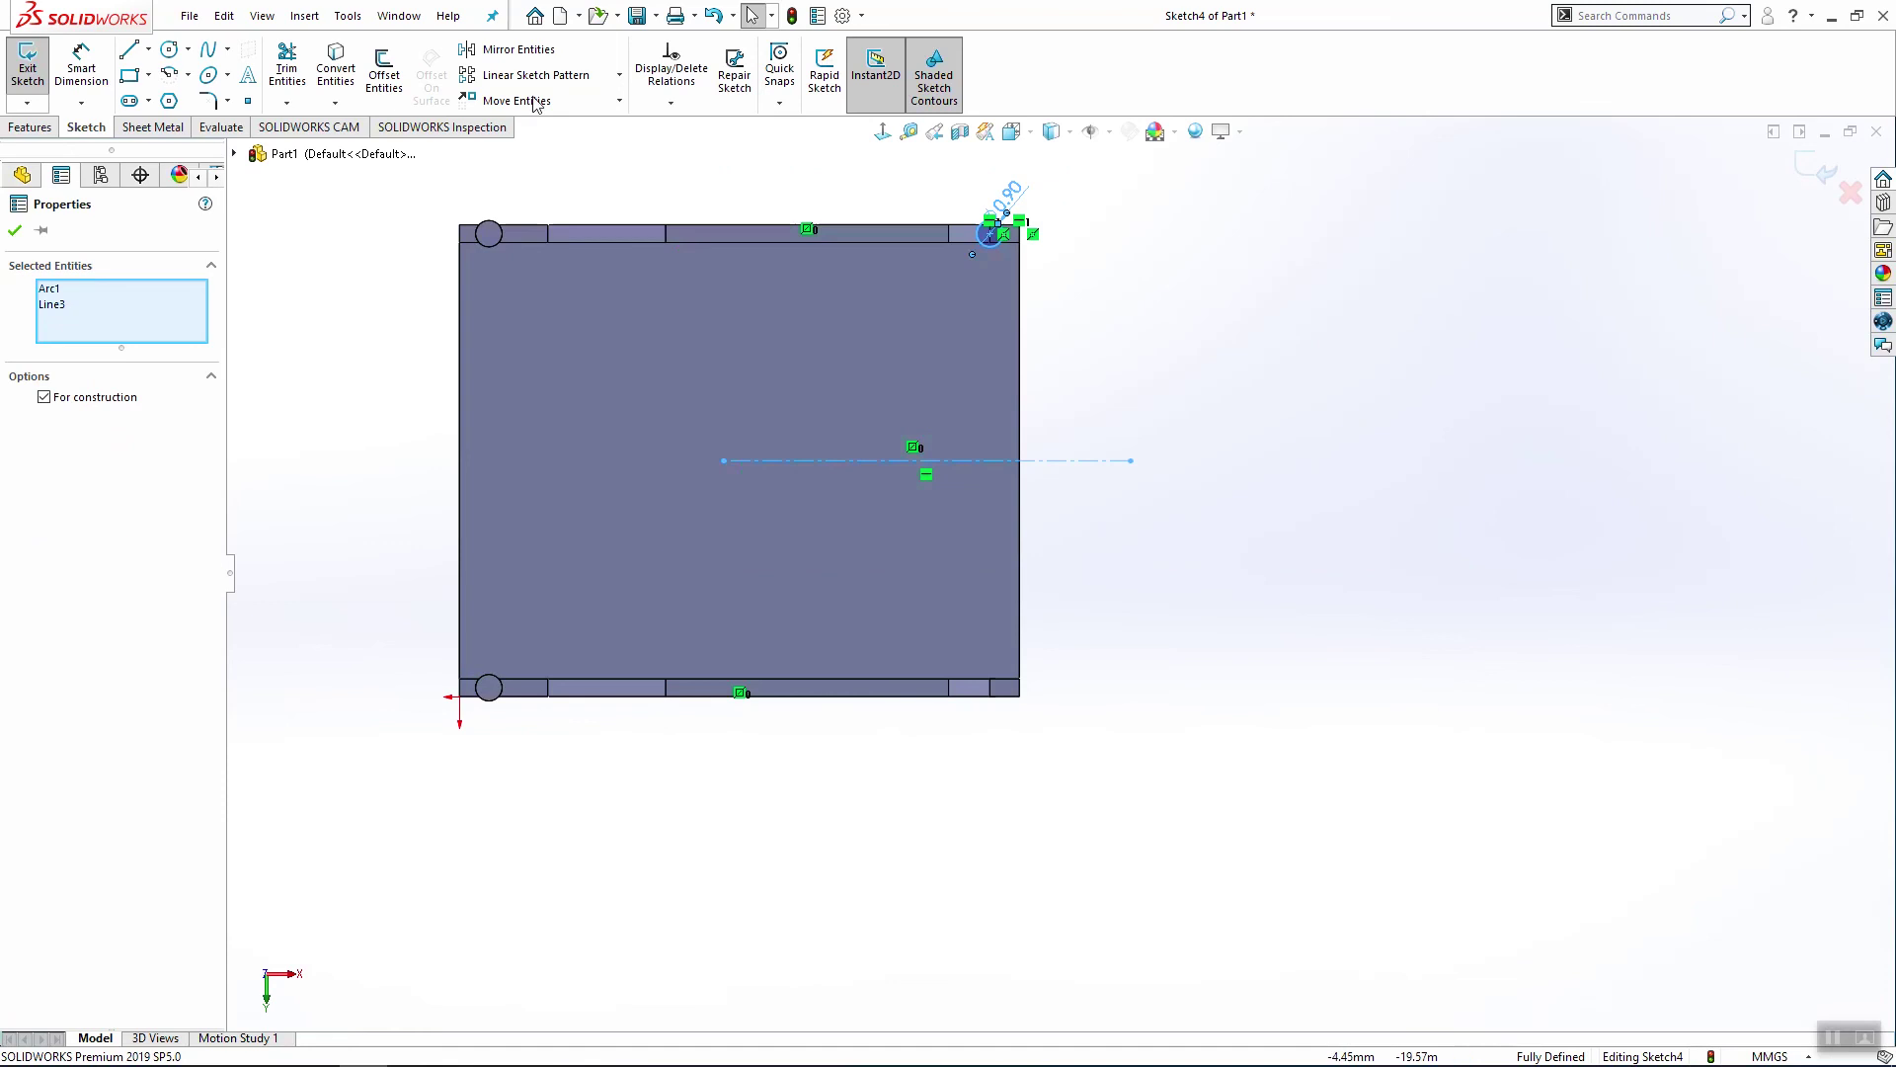
{"action": "left_click", "coordinate": [526, 54]}
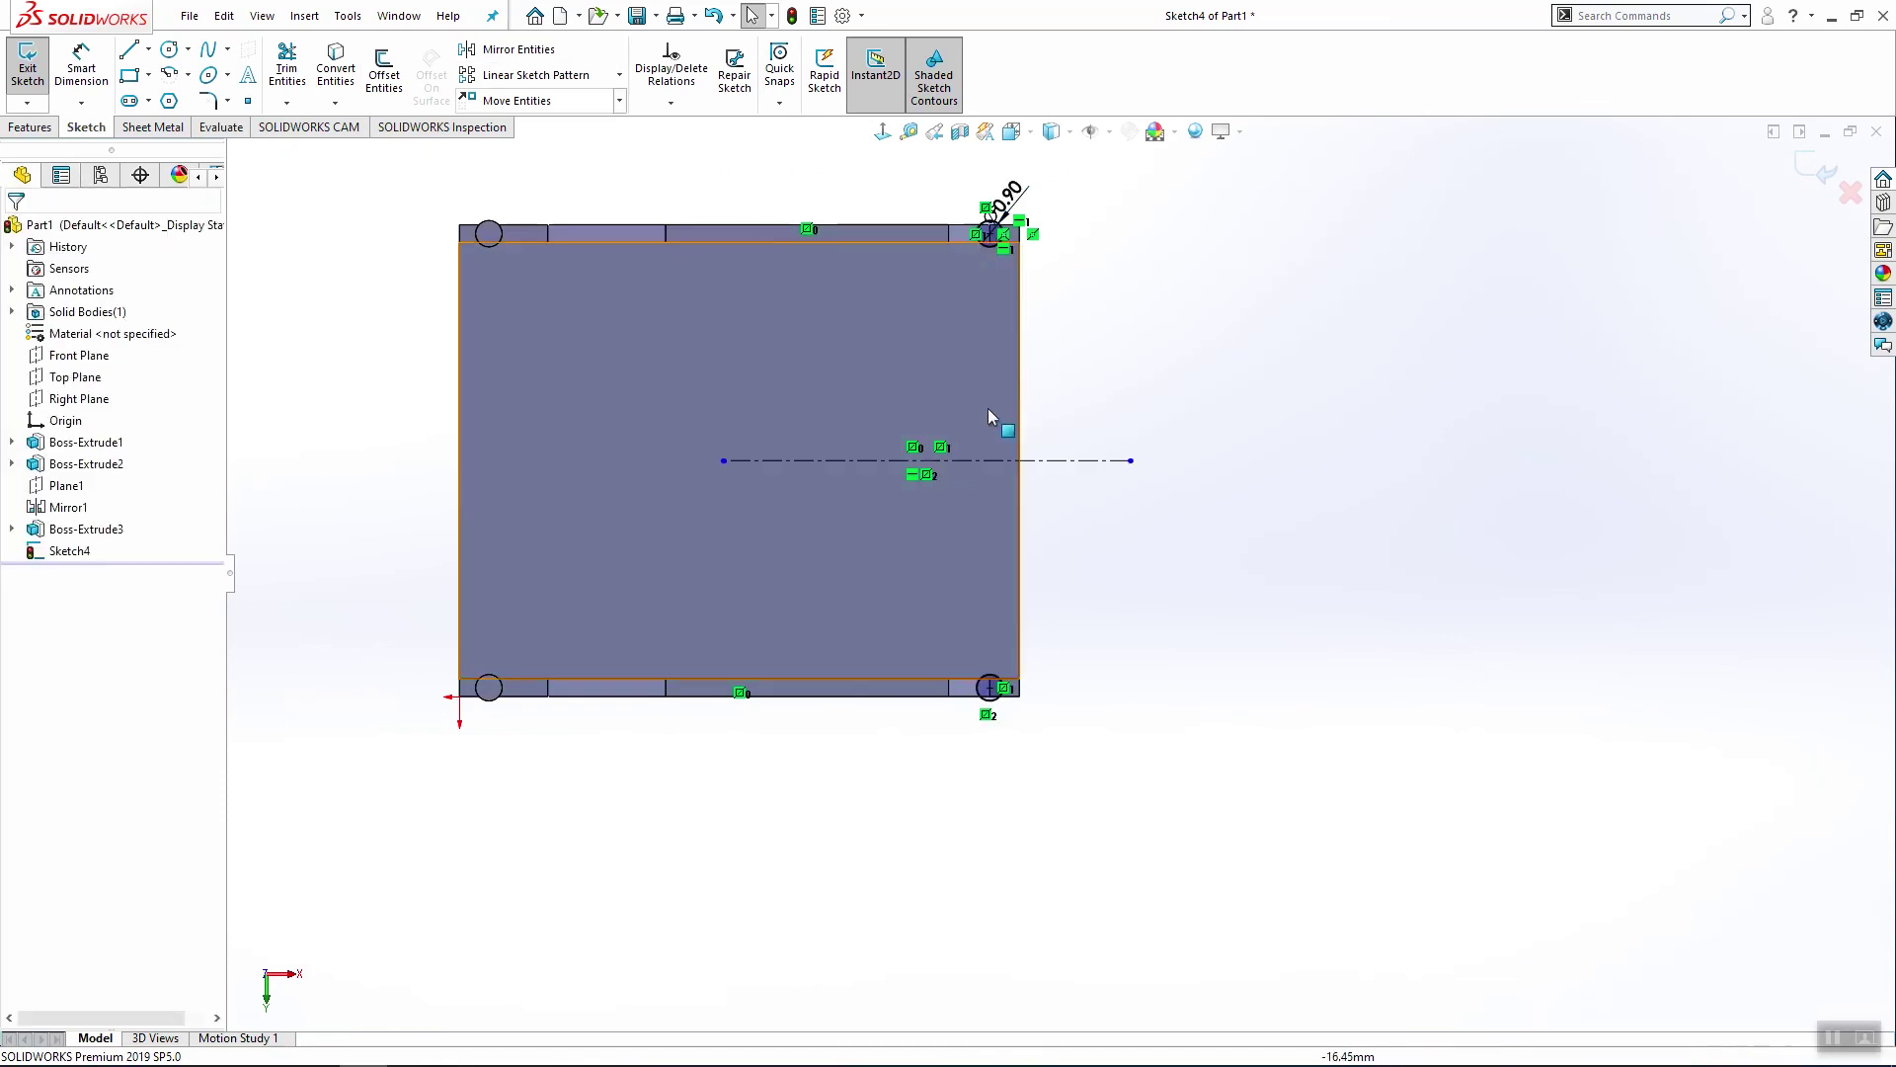
{"action": "left_click", "coordinate": [30, 127]}
{"action": "left_click", "coordinate": [35, 69]}
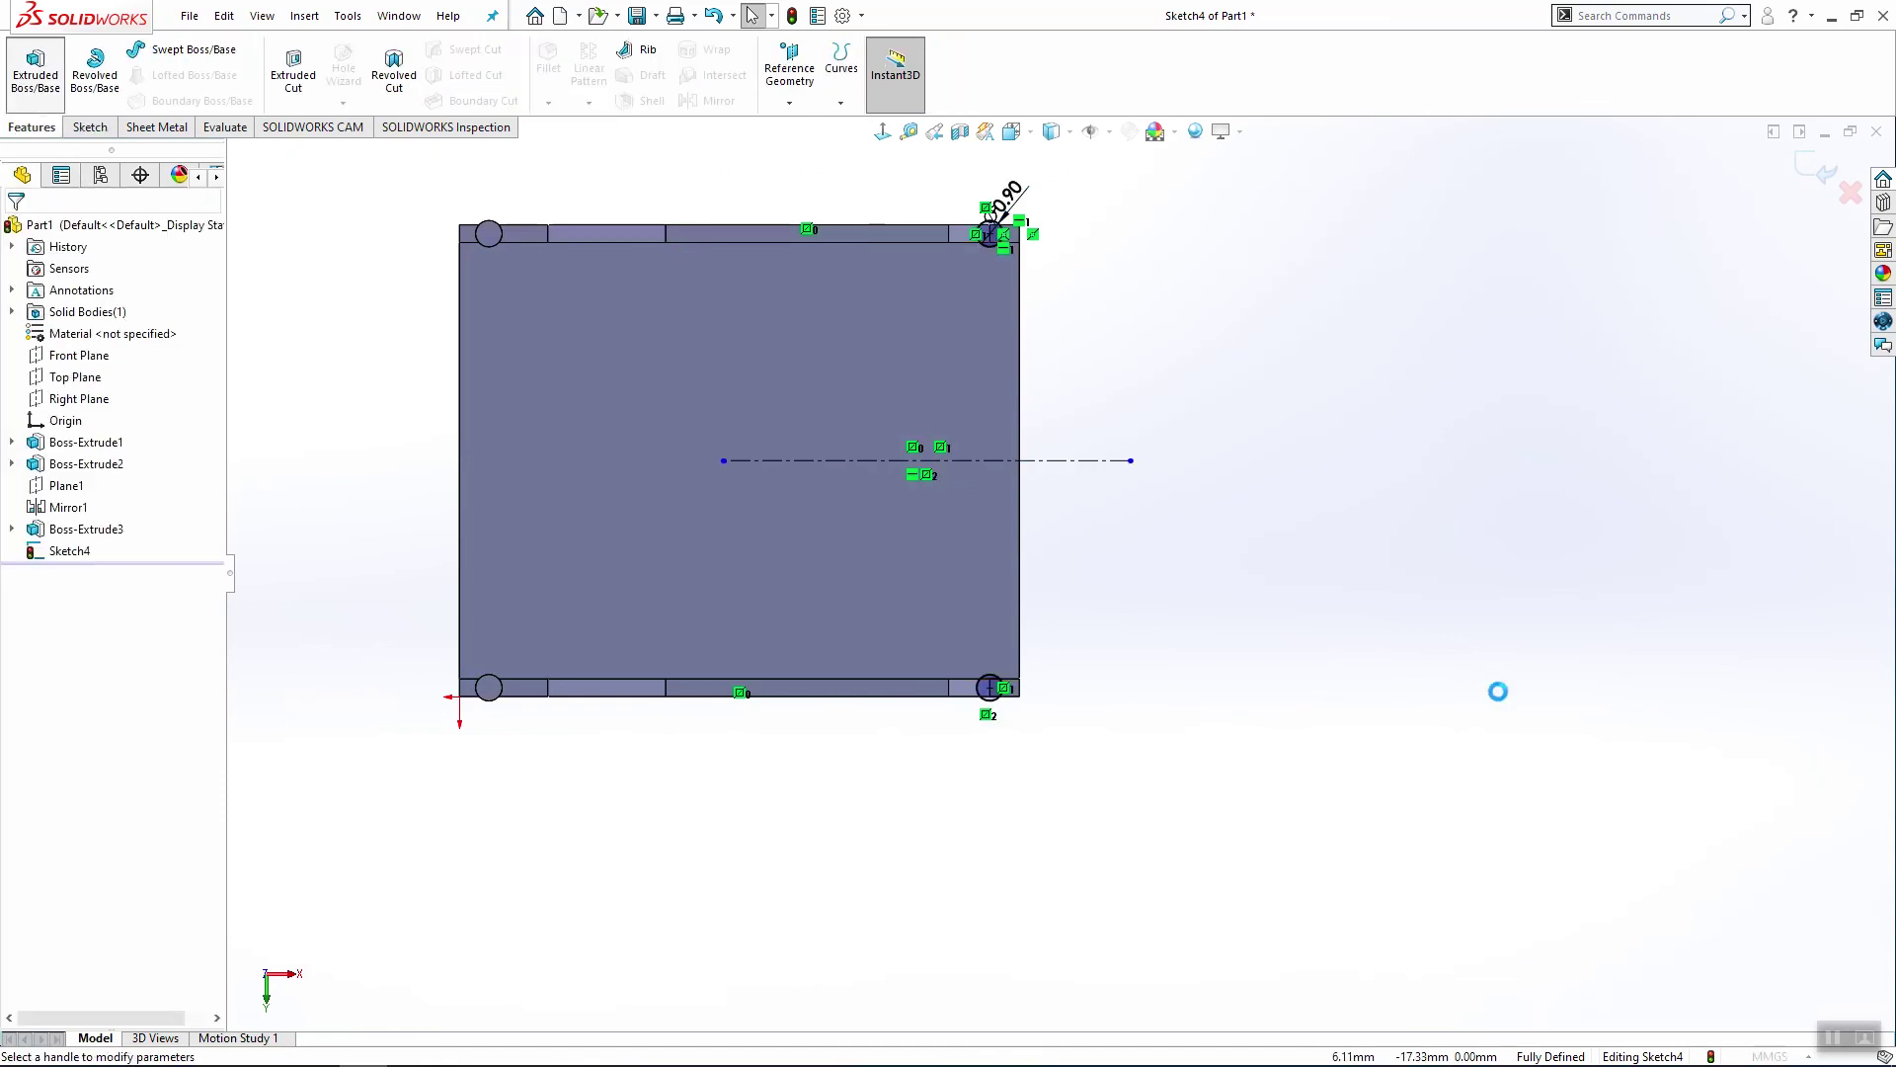
{"action": "type", "text": "1.3"}
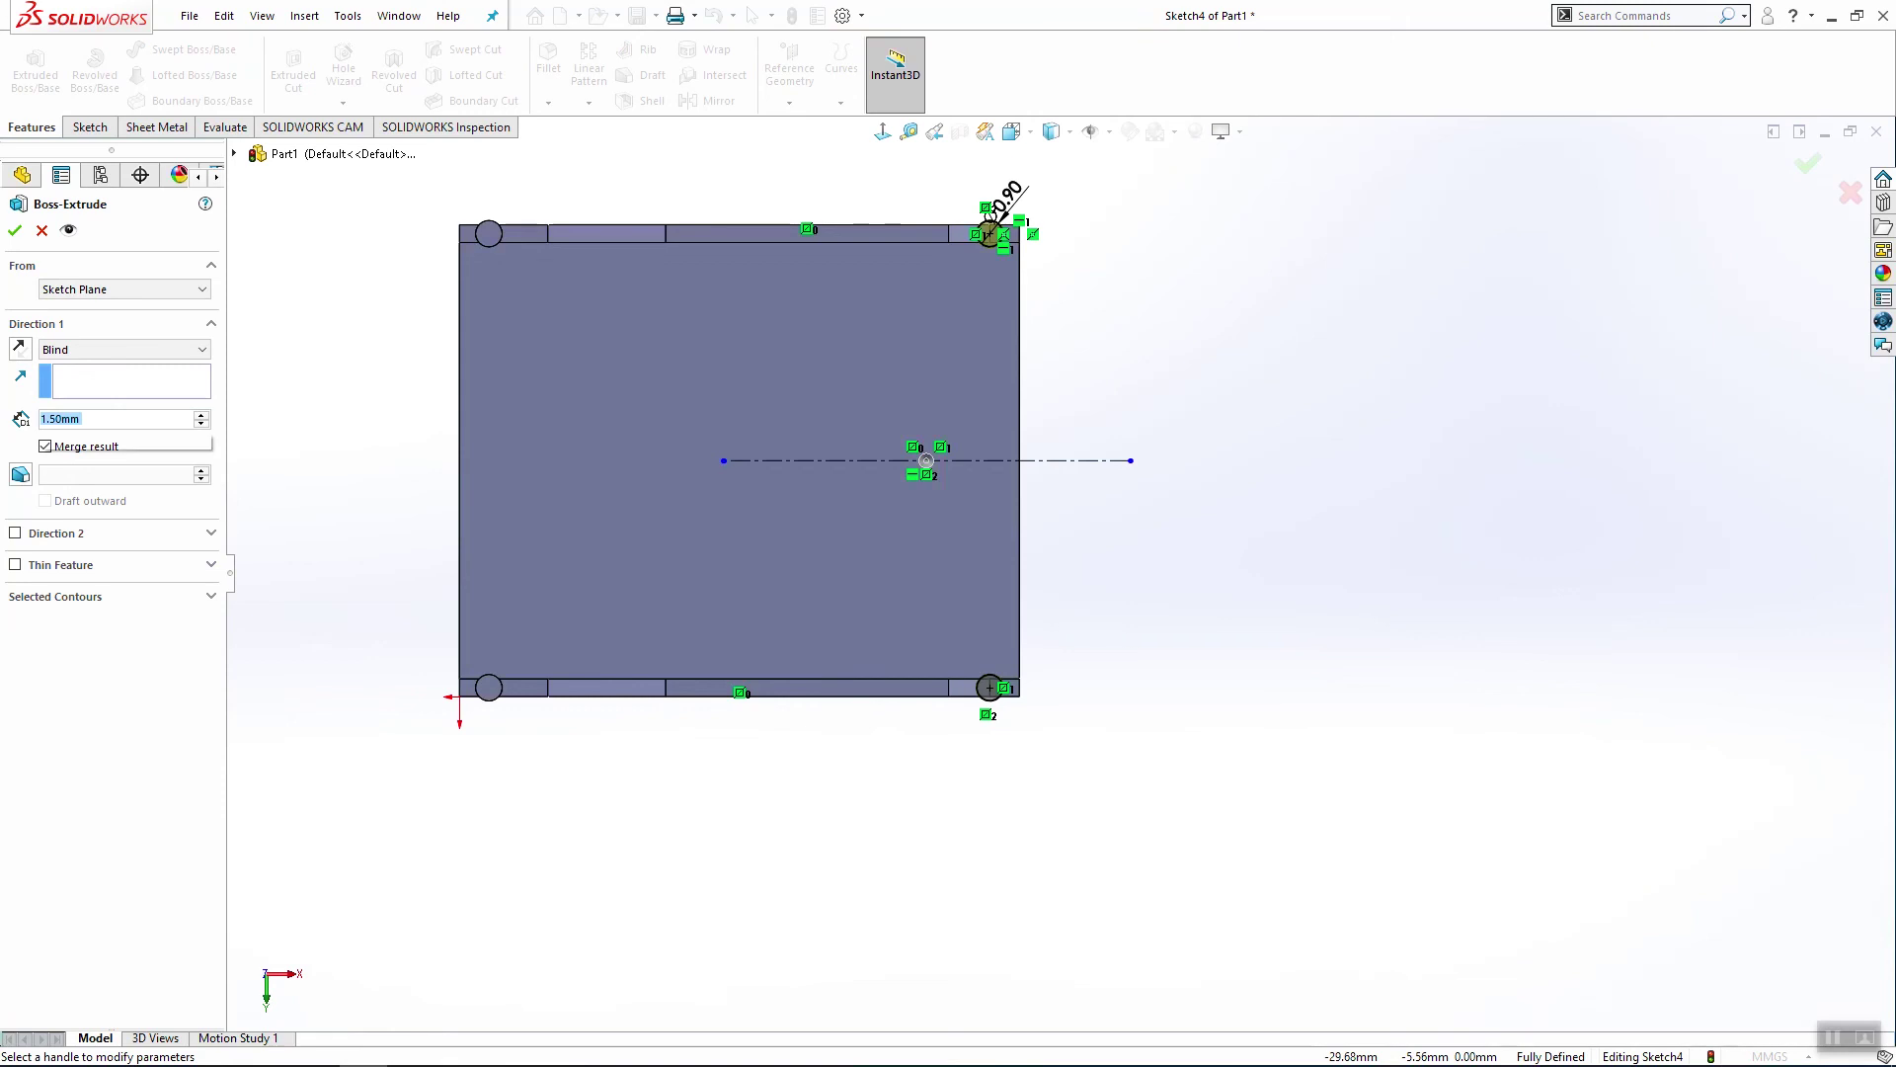
{"action": "key", "text": "Return"}
{"action": "left_click", "coordinate": [12, 233]}
{"action": "middle_click_drag", "start_coordinate": [1104, 402], "coordinate": [1026, 962]}
Step: Apply the yellow swatch appearance to the whole Part1
{"action": "right_click", "coordinate": [183, 227]}
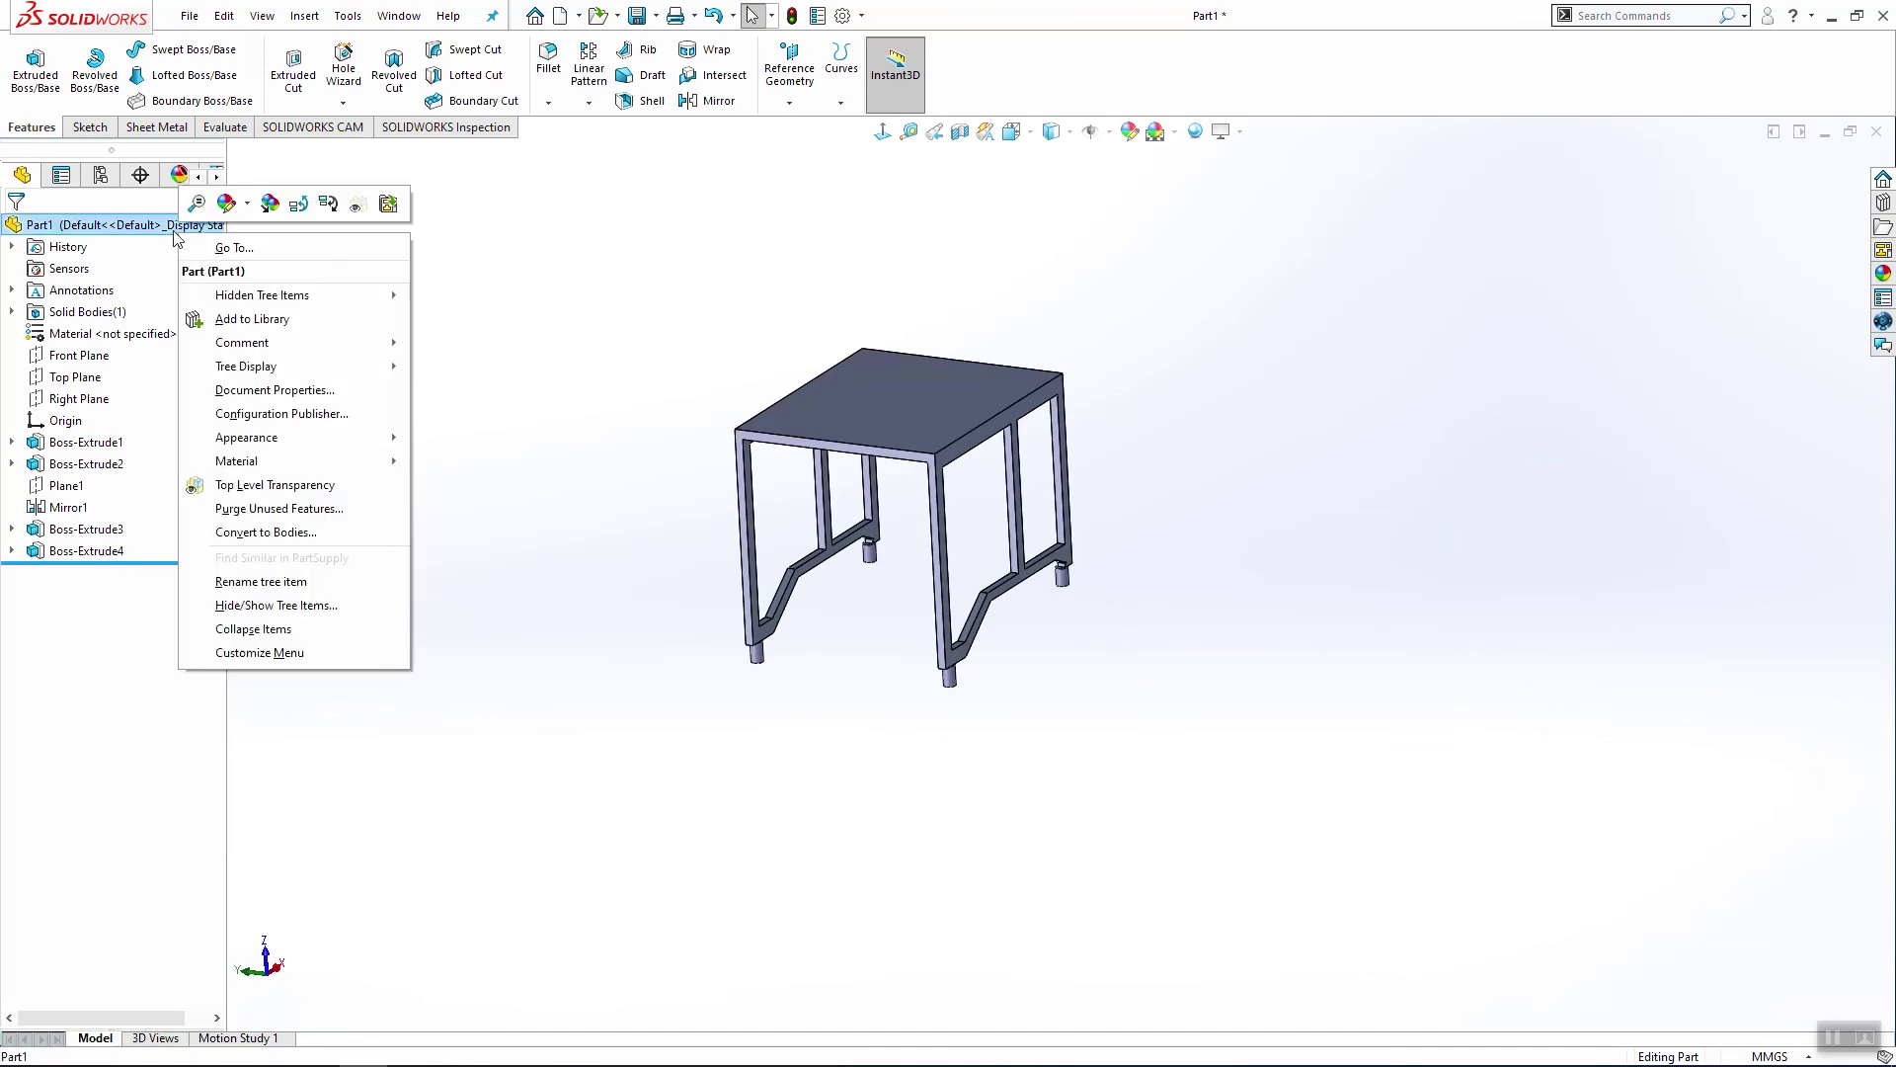
{"action": "left_click", "coordinate": [336, 220]}
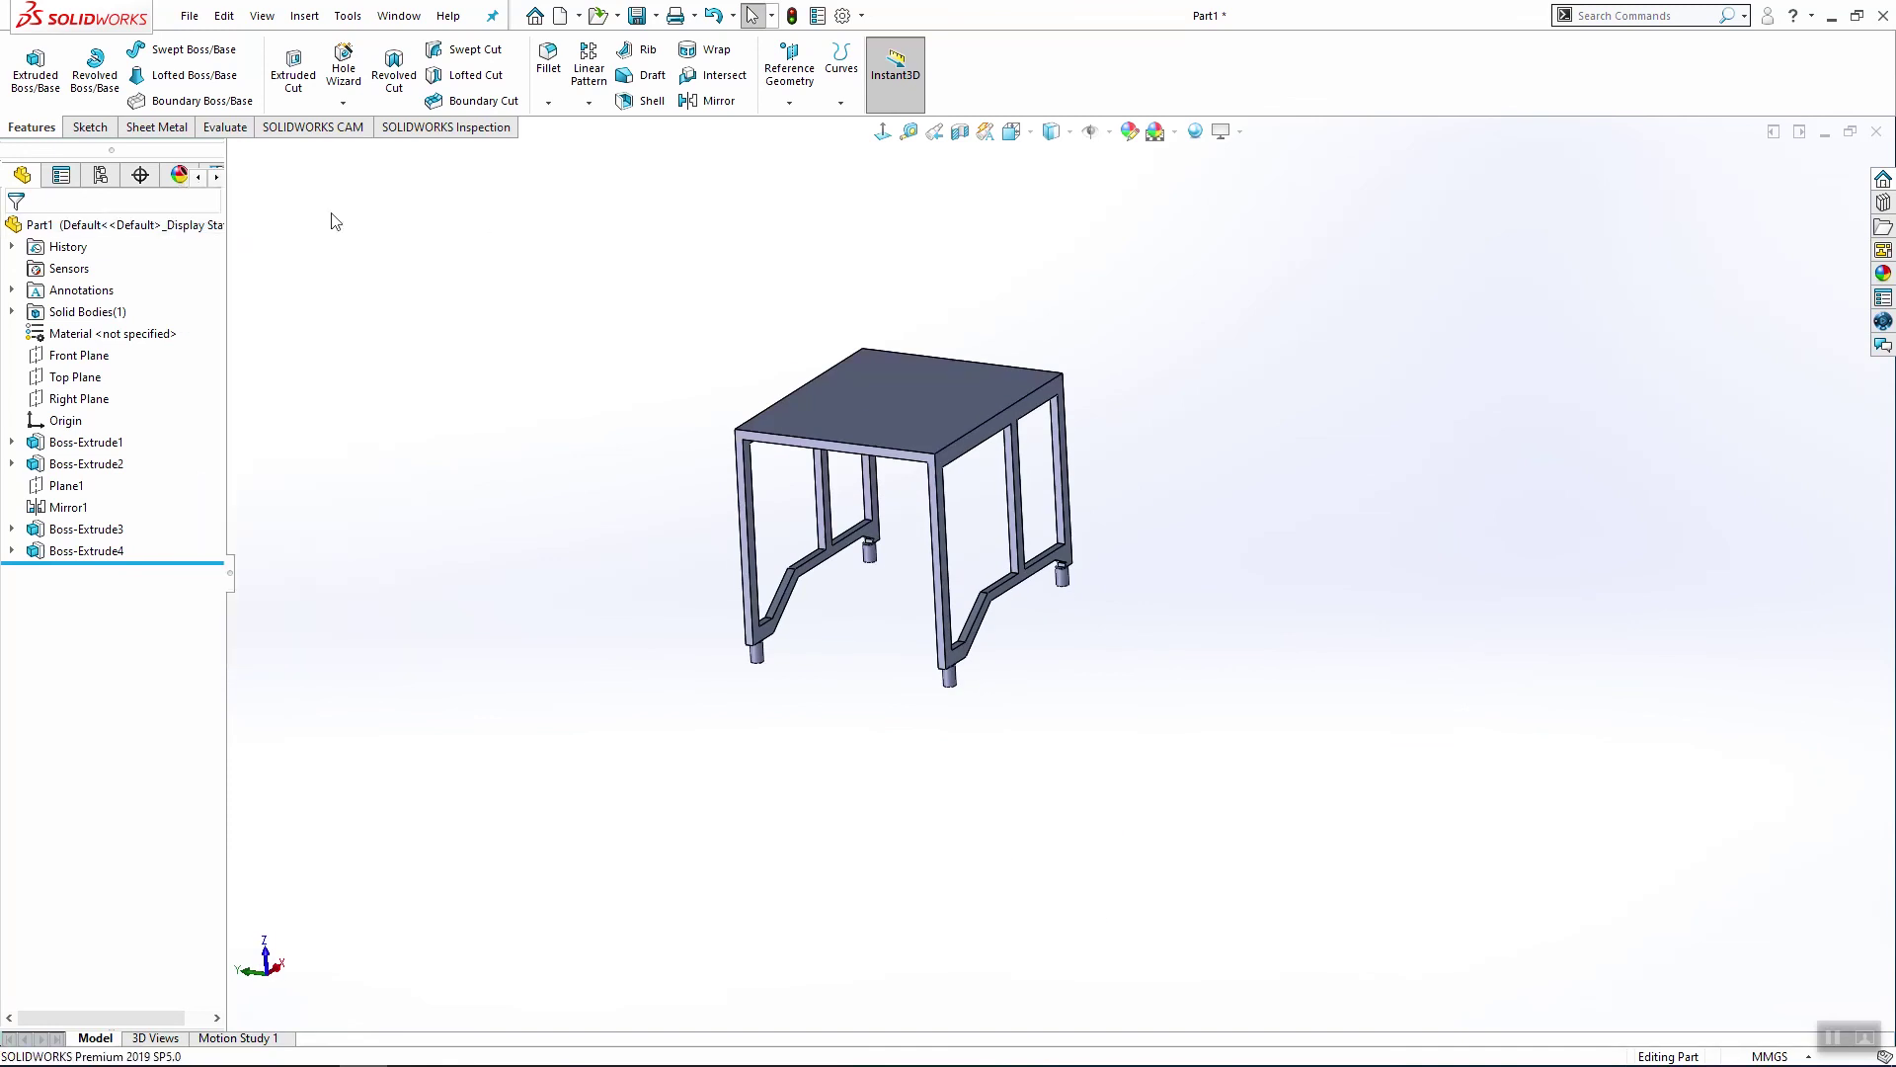
{"action": "right_click", "coordinate": [136, 224]}
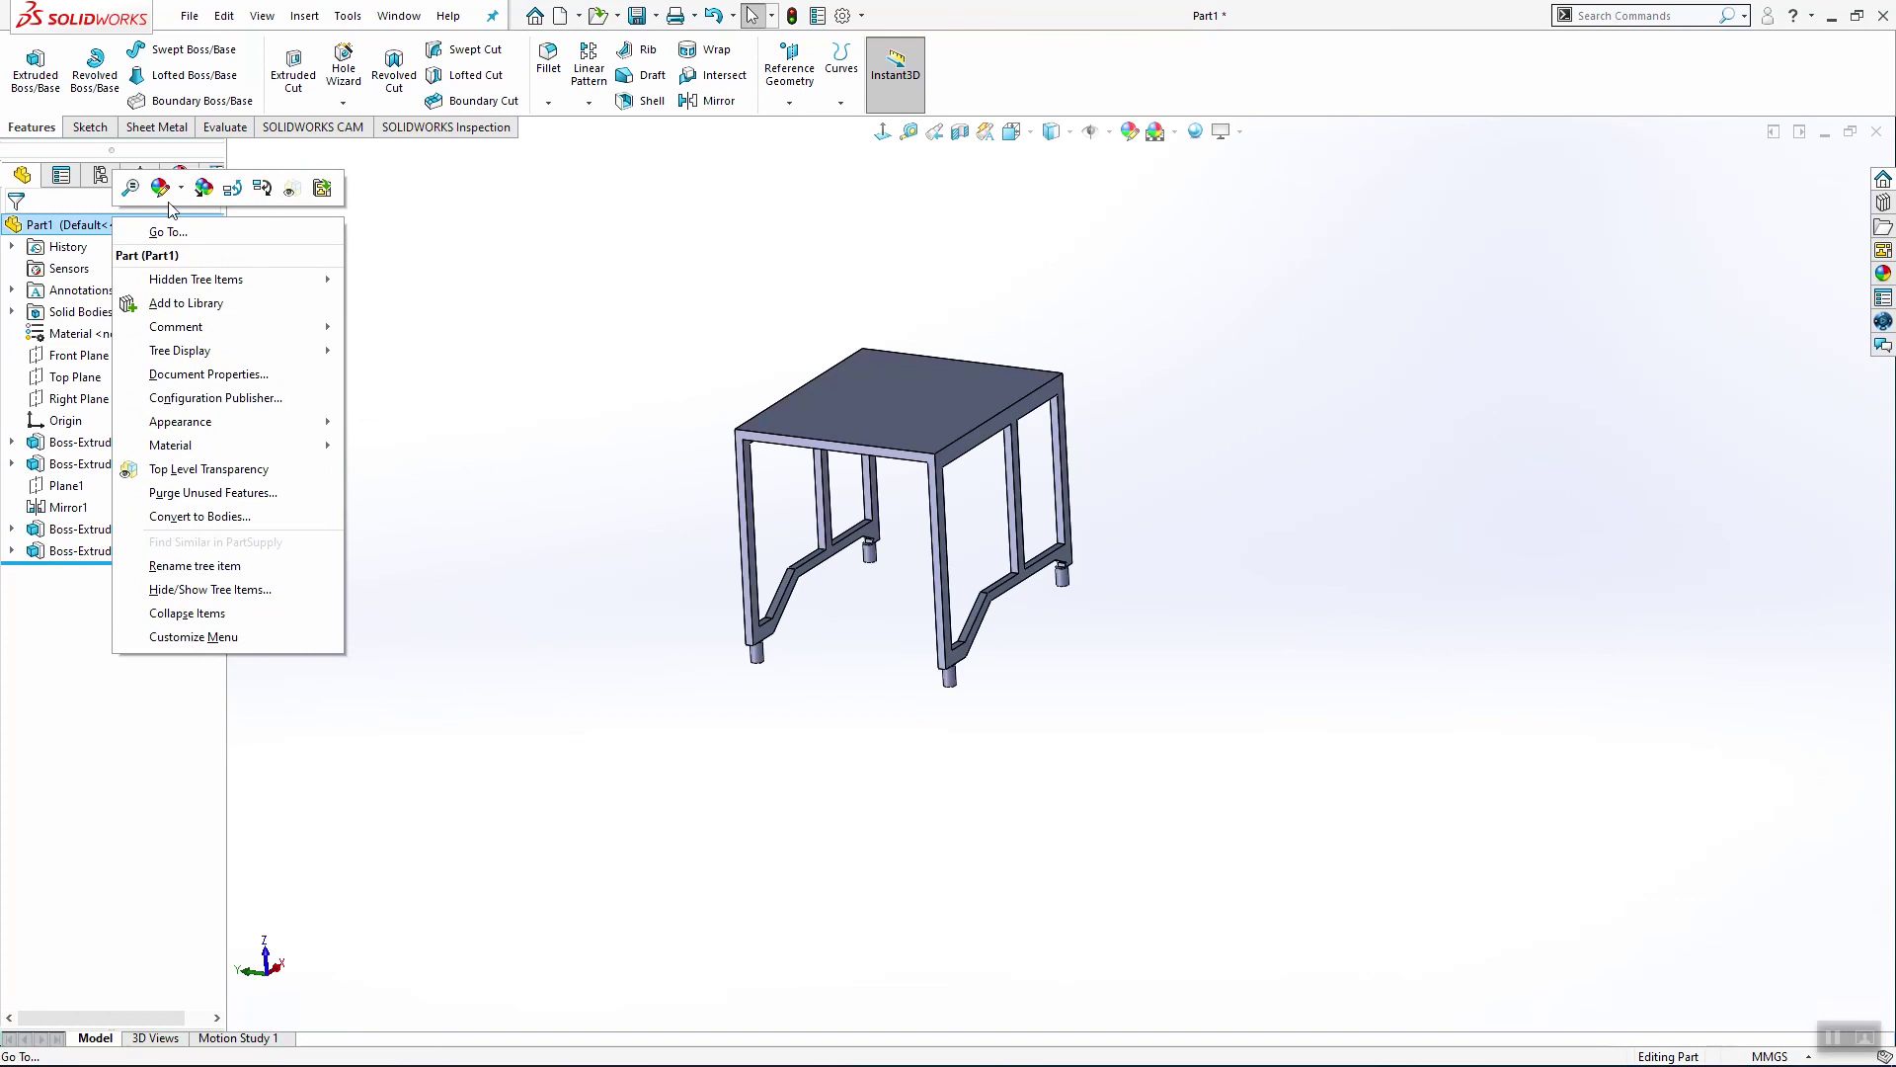
{"action": "left_click", "coordinate": [407, 531]}
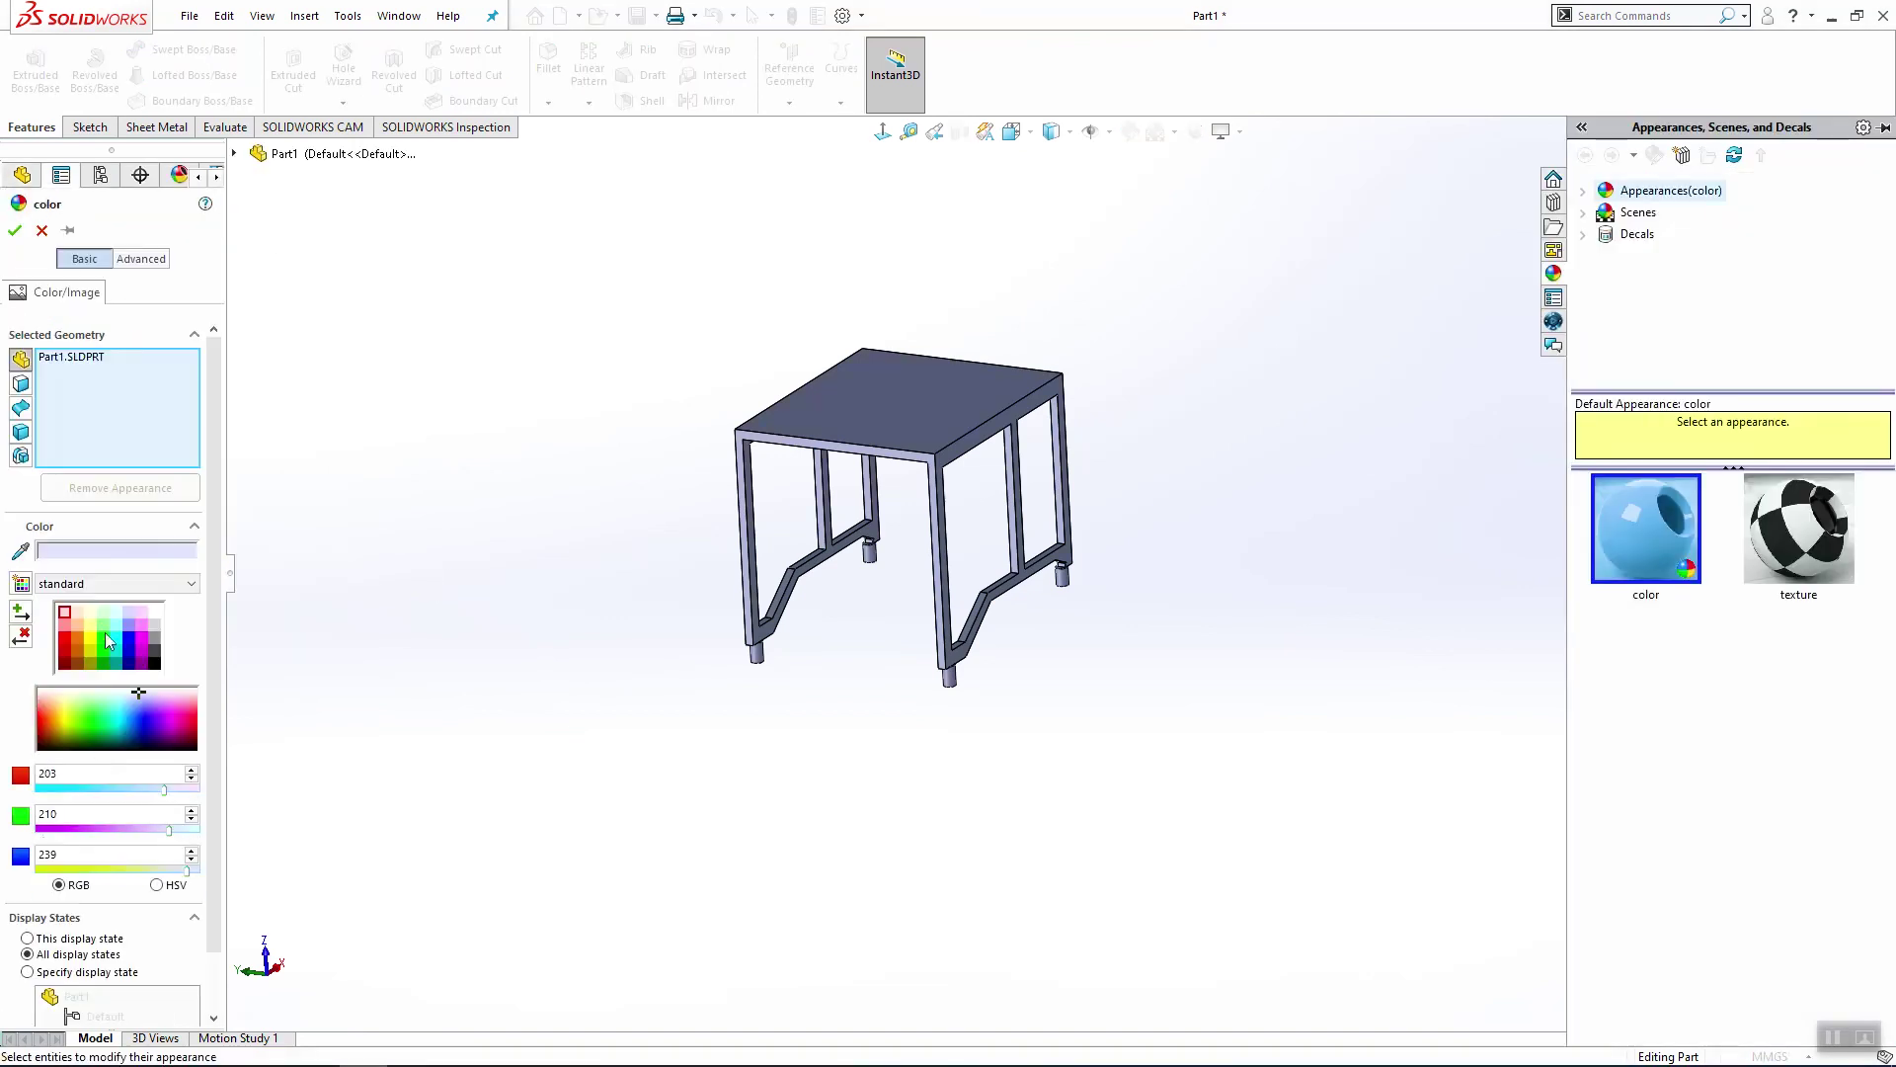
{"action": "left_click", "coordinate": [91, 644]}
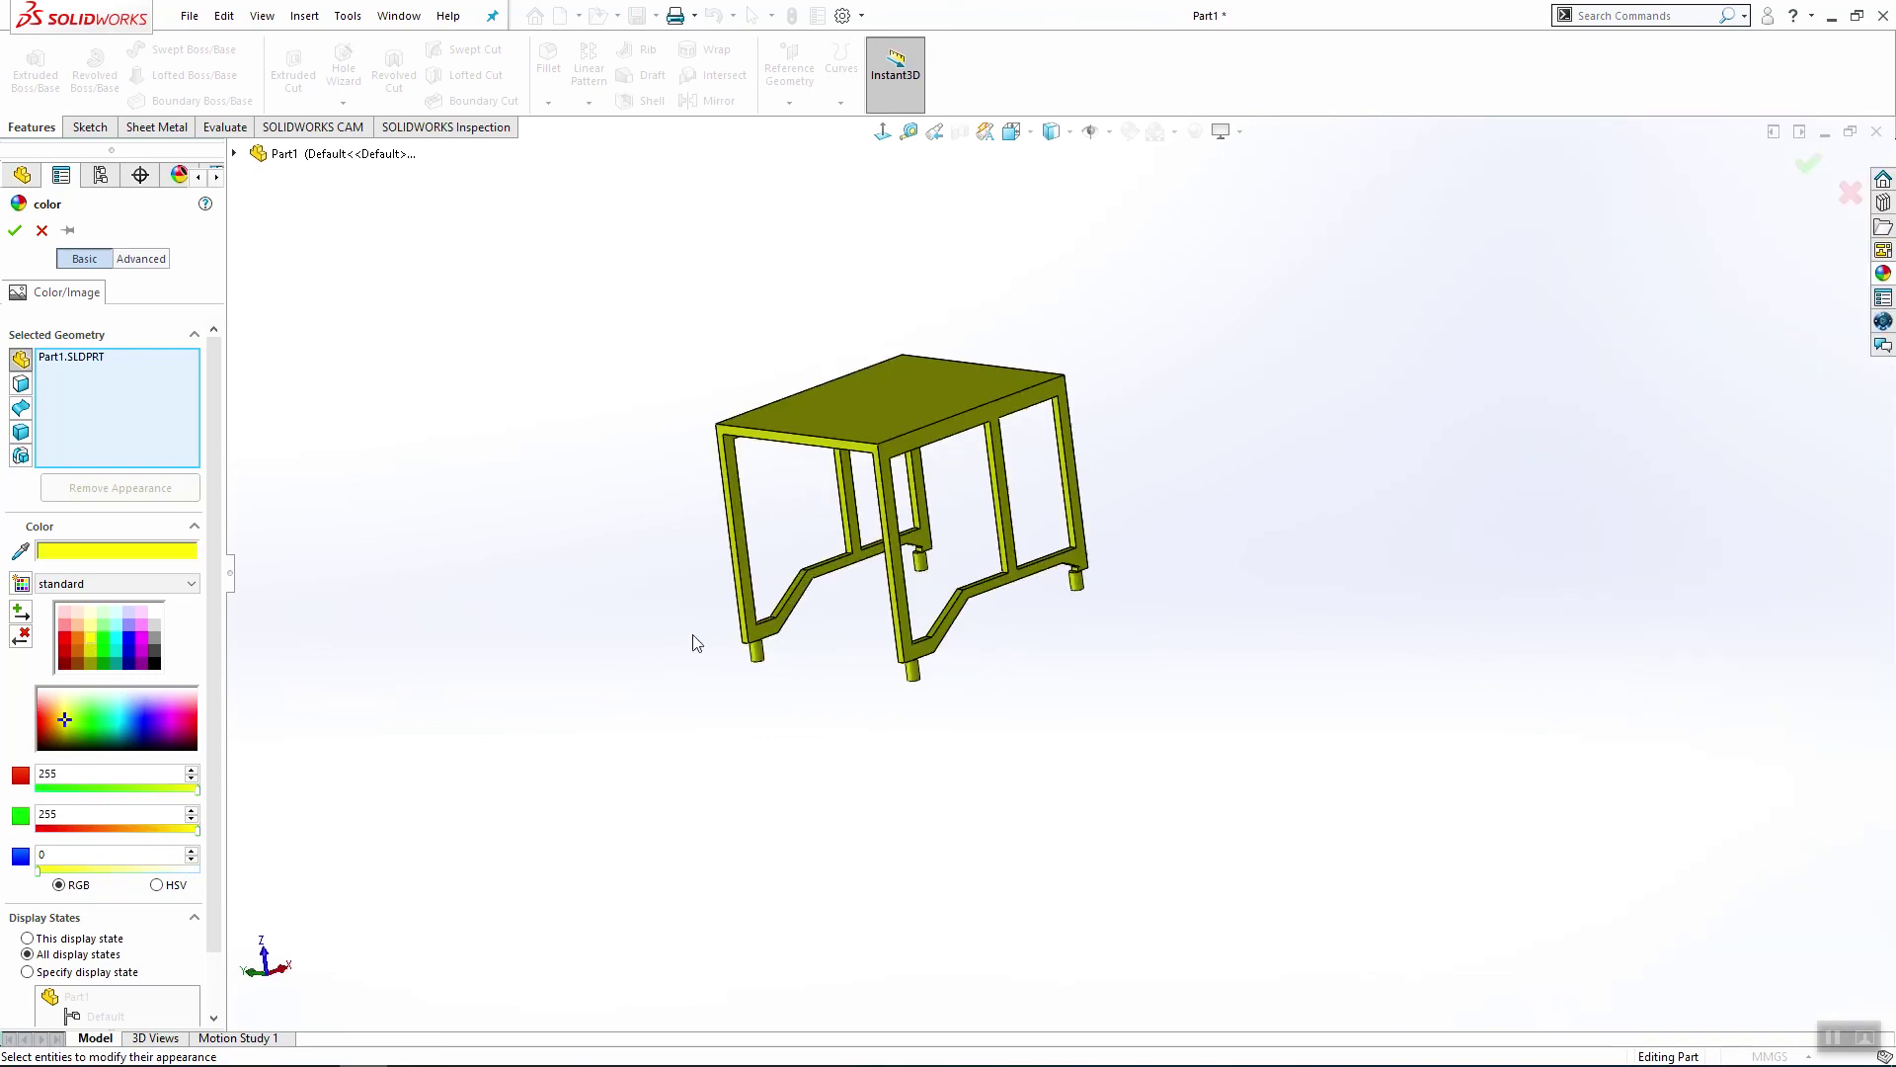
{"action": "left_click", "coordinate": [15, 230]}
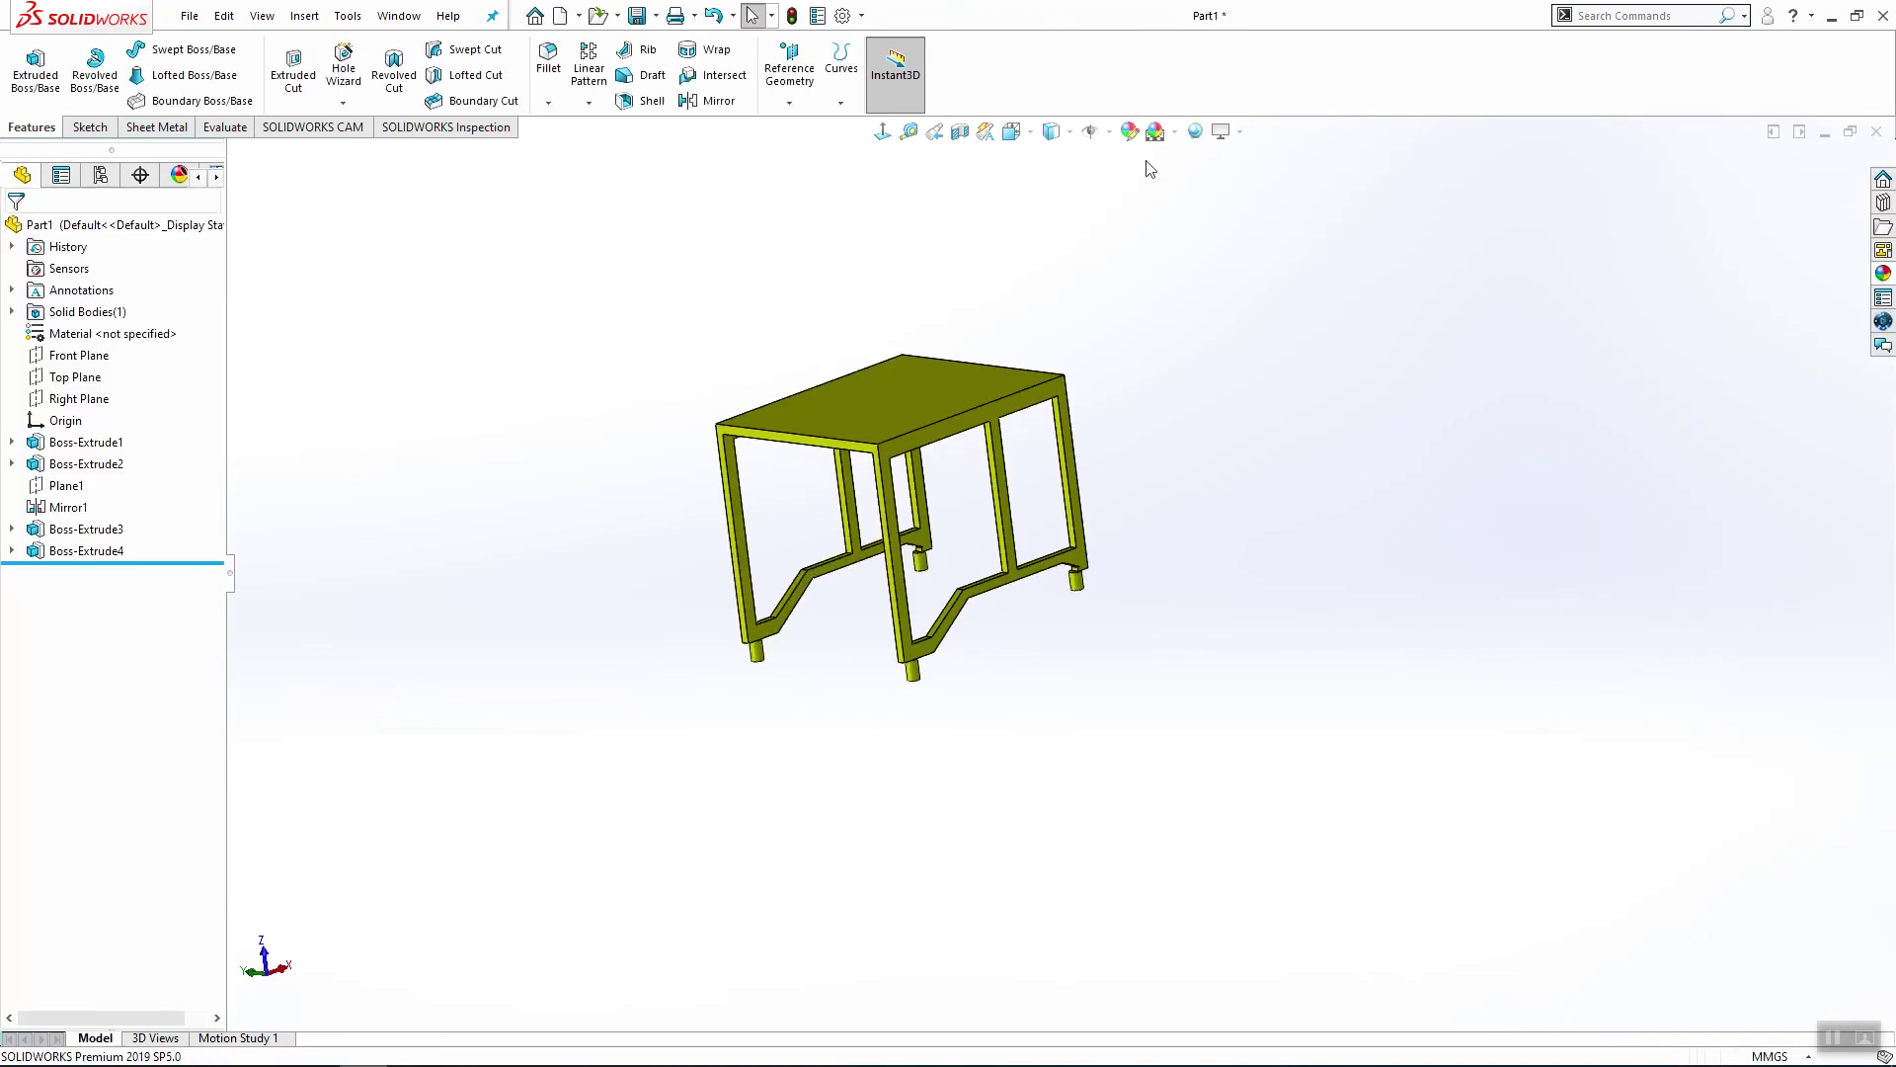
Step: Turn on RealView shading and orbit the yellow table to view it from below
{"action": "left_click", "coordinate": [1195, 134]}
{"action": "left_click", "coordinate": [1223, 135]}
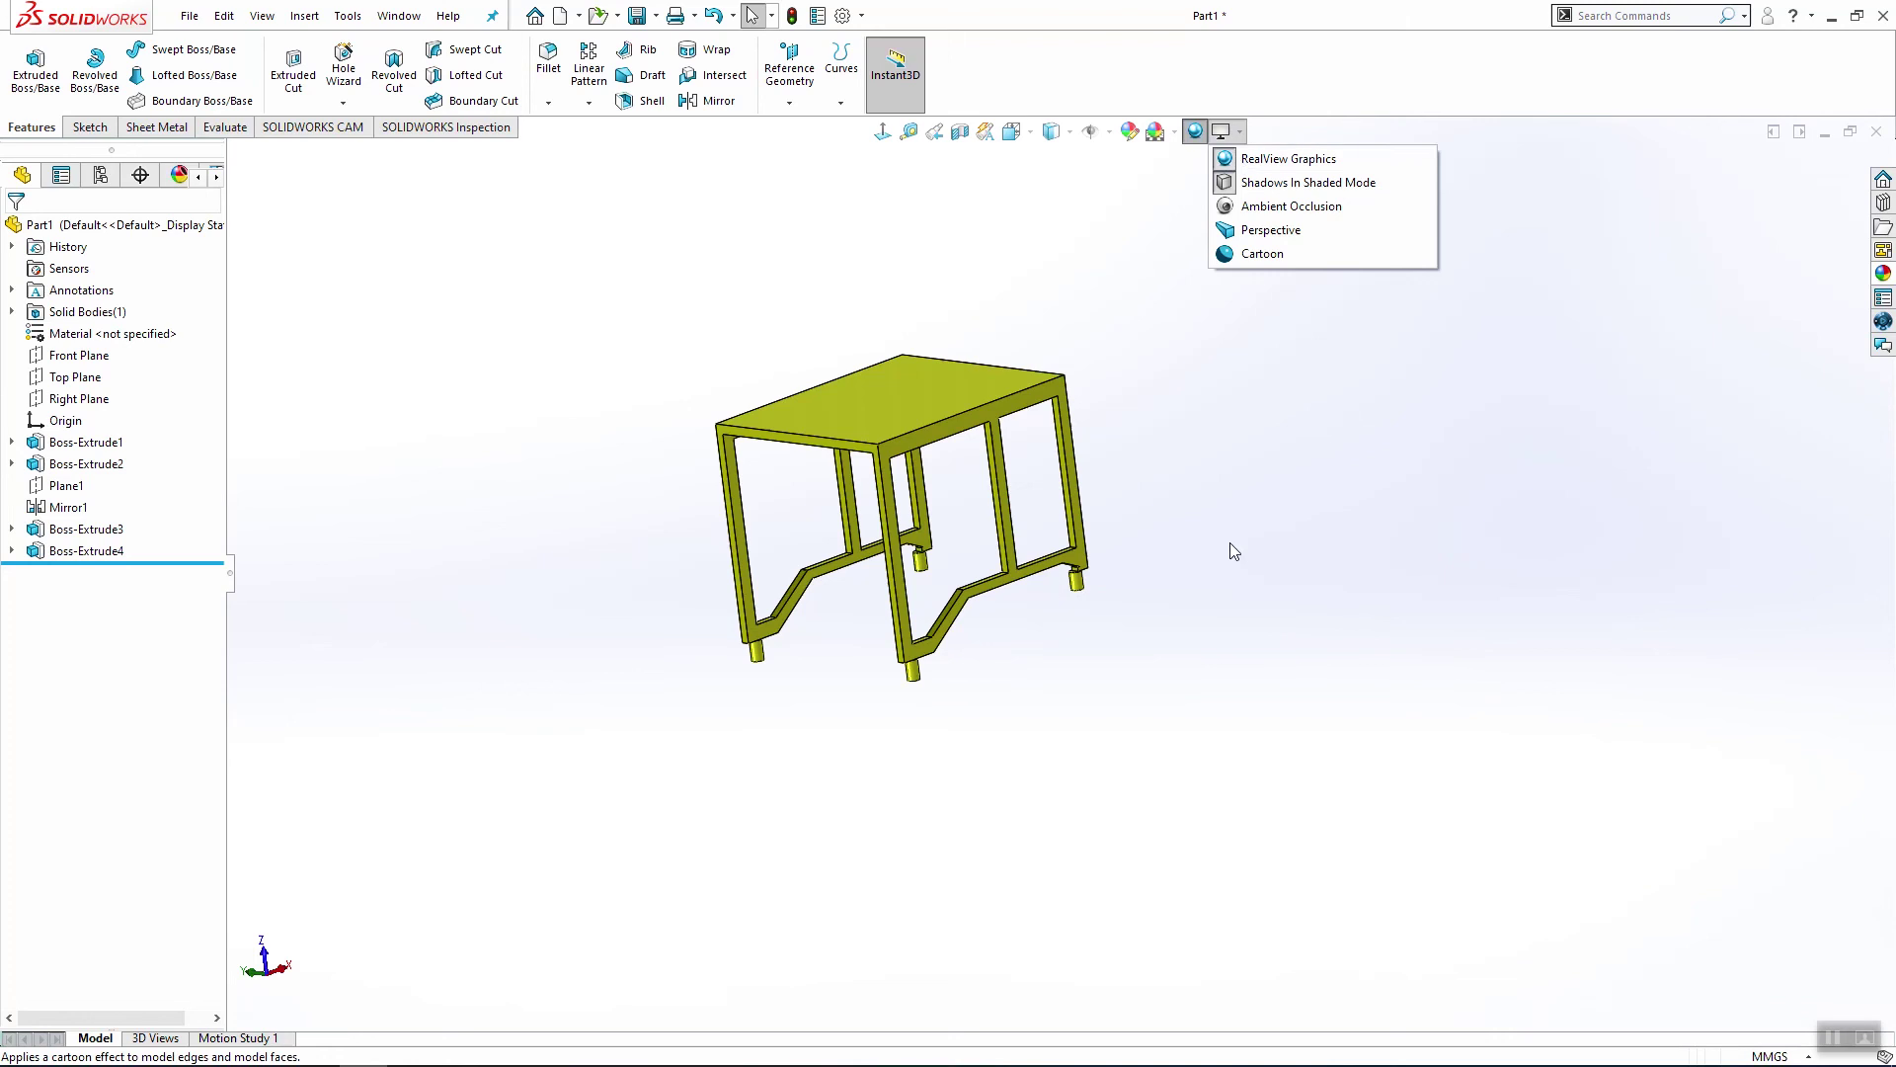
{"action": "middle_click_drag", "start_coordinate": [1233, 551], "coordinate": [1413, 294]}
{"action": "middle_click_drag", "start_coordinate": [1140, 749], "coordinate": [1050, 718]}
{"action": "scroll", "coordinate": [1037, 494], "scroll_direction": "down", "scroll_amount": 4}
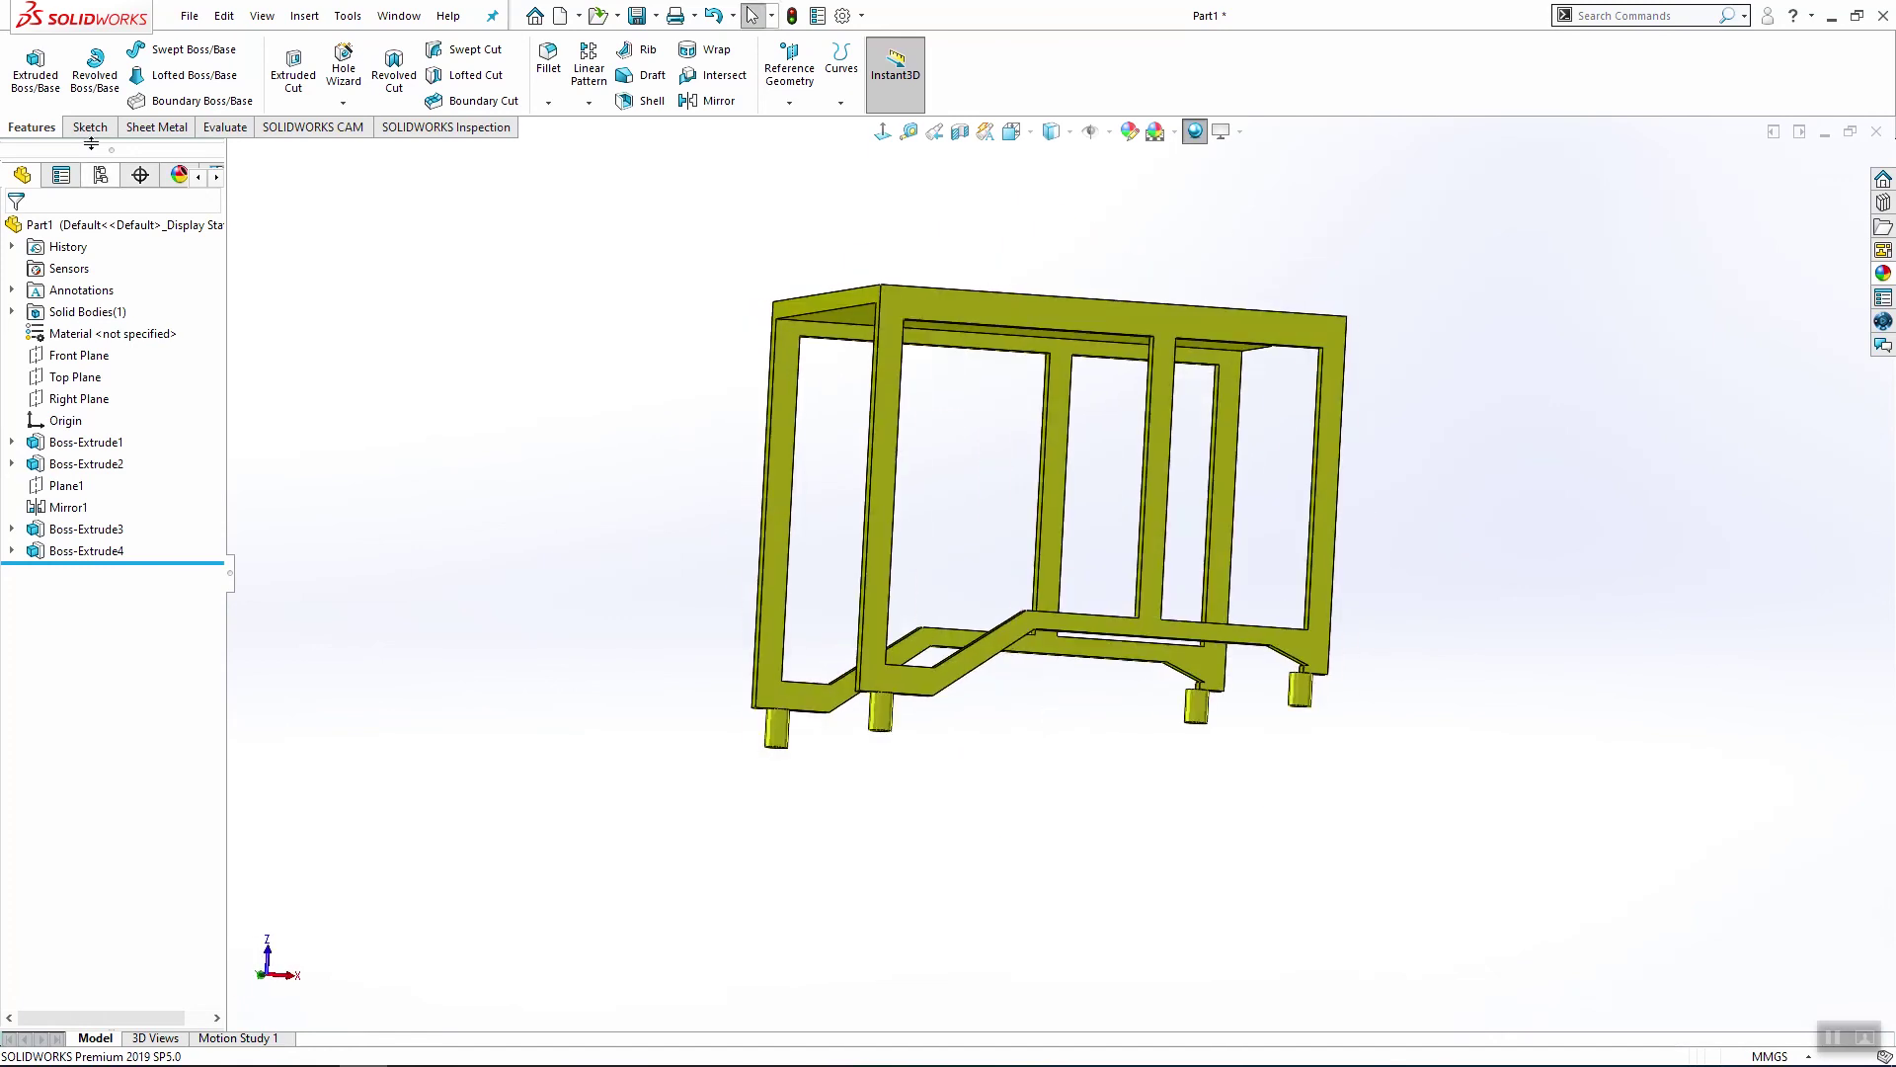
Step: Create a new part and start a sketch on the Front Plane
{"action": "left_click", "coordinate": [189, 15]}
{"action": "left_click", "coordinate": [197, 48]}
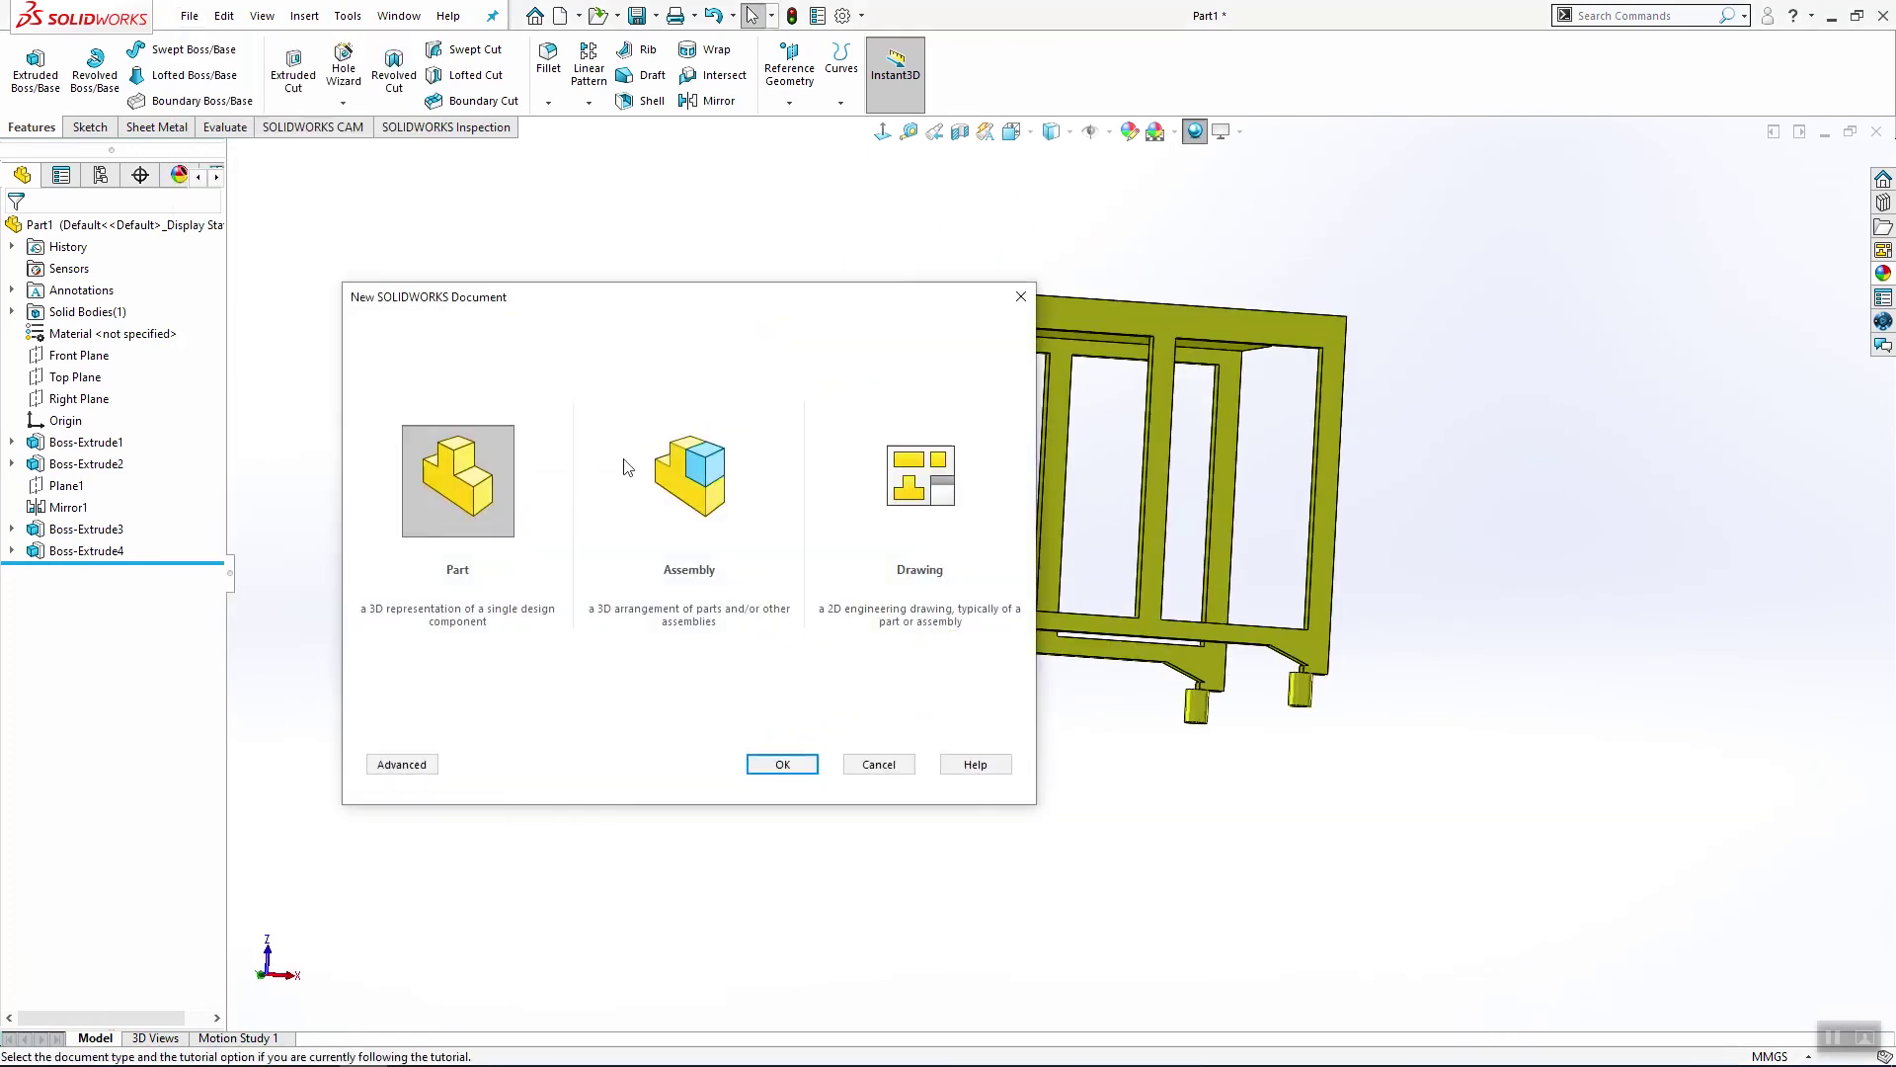
{"action": "double_click", "coordinate": [433, 461]}
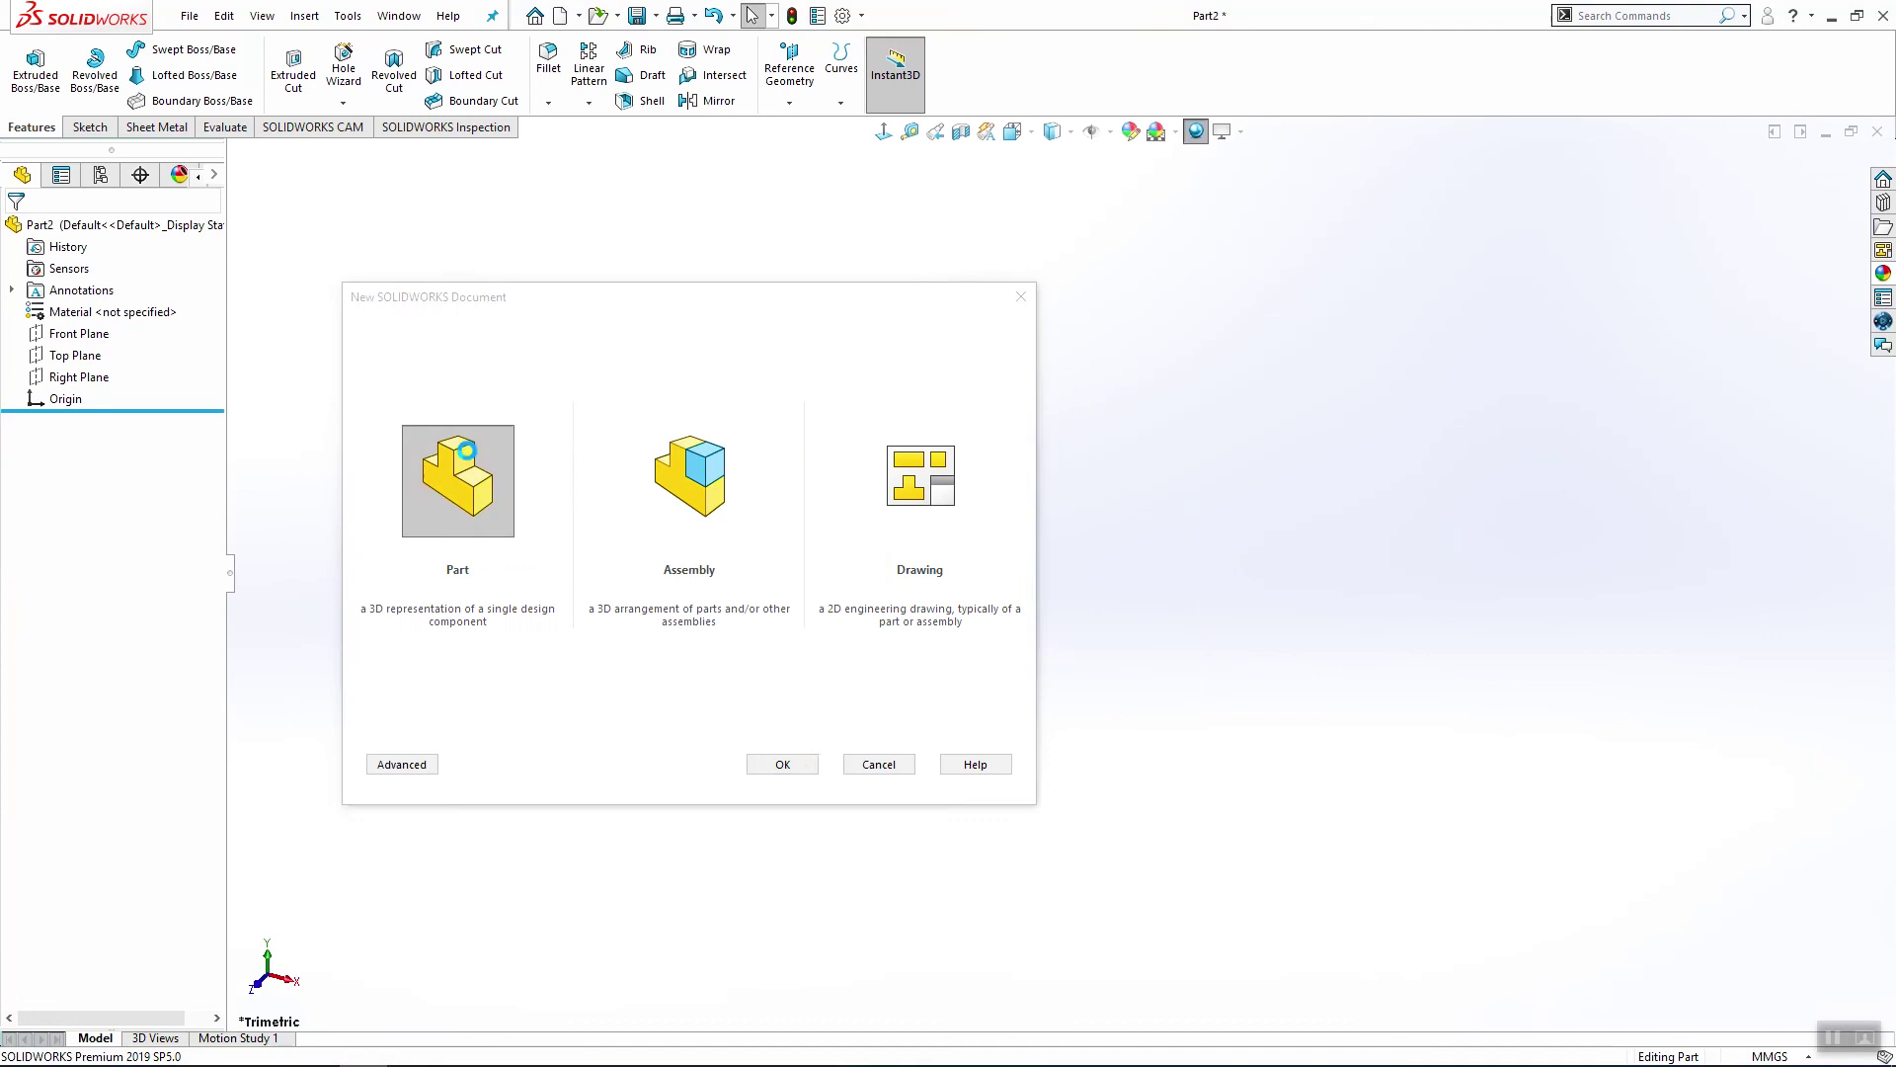
{"action": "right_click", "coordinate": [79, 333]}
{"action": "left_click", "coordinate": [135, 300]}
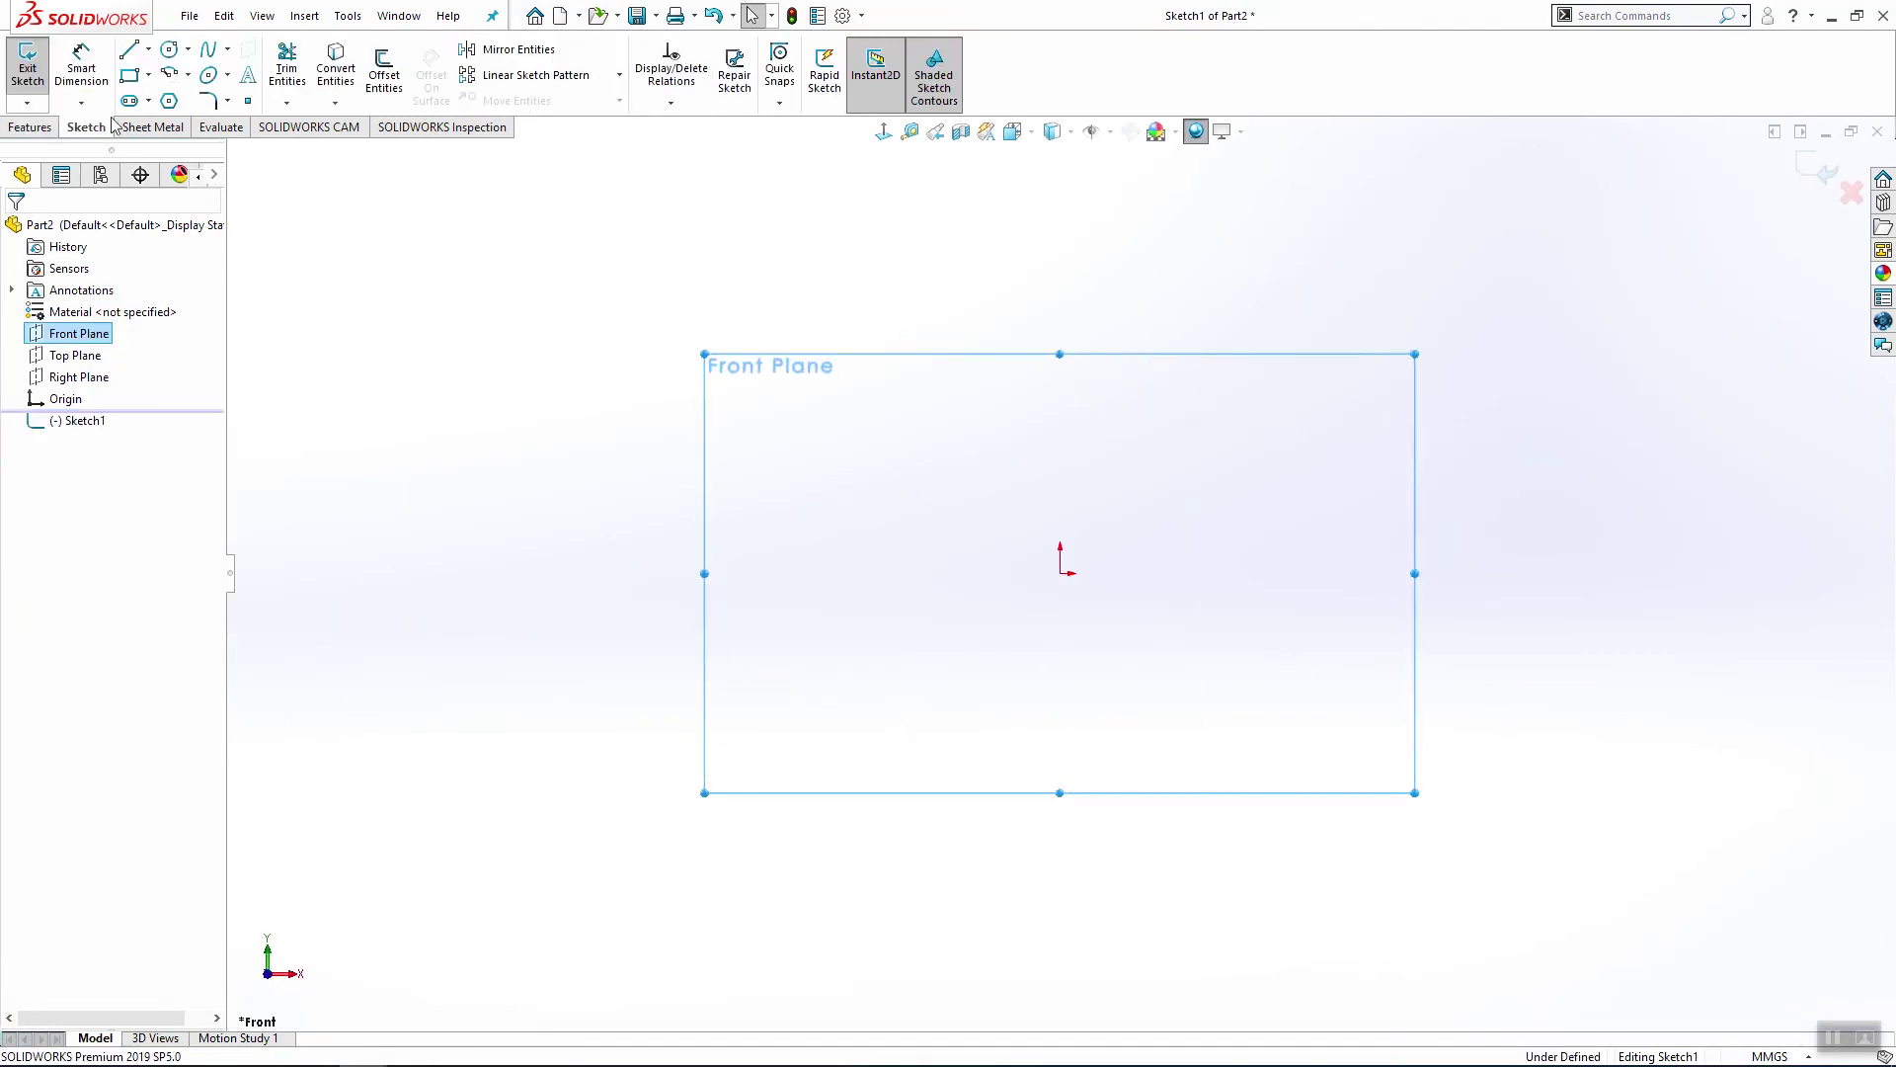
Step: Draw a horizontal centerline starting at the origin
{"action": "left_click", "coordinate": [149, 49]}
{"action": "left_click", "coordinate": [170, 95]}
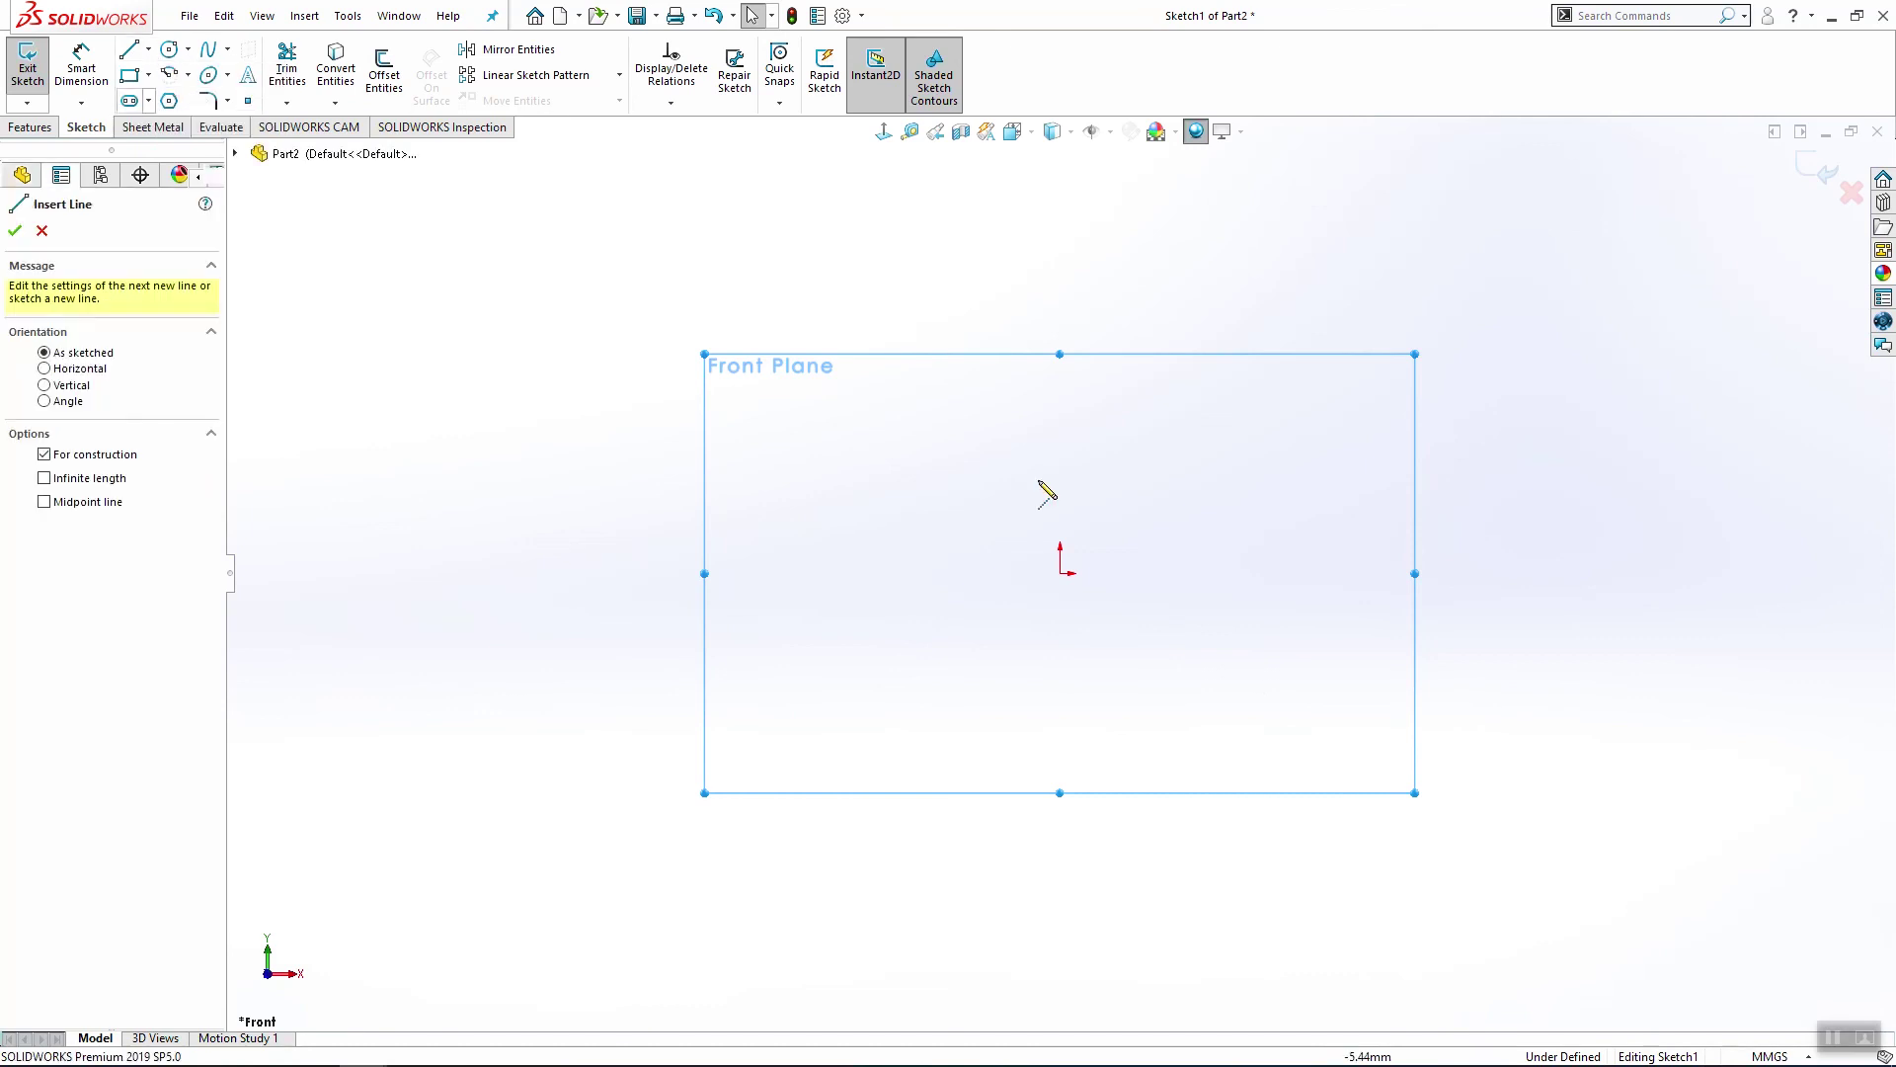
{"action": "left_click", "coordinate": [1063, 574]}
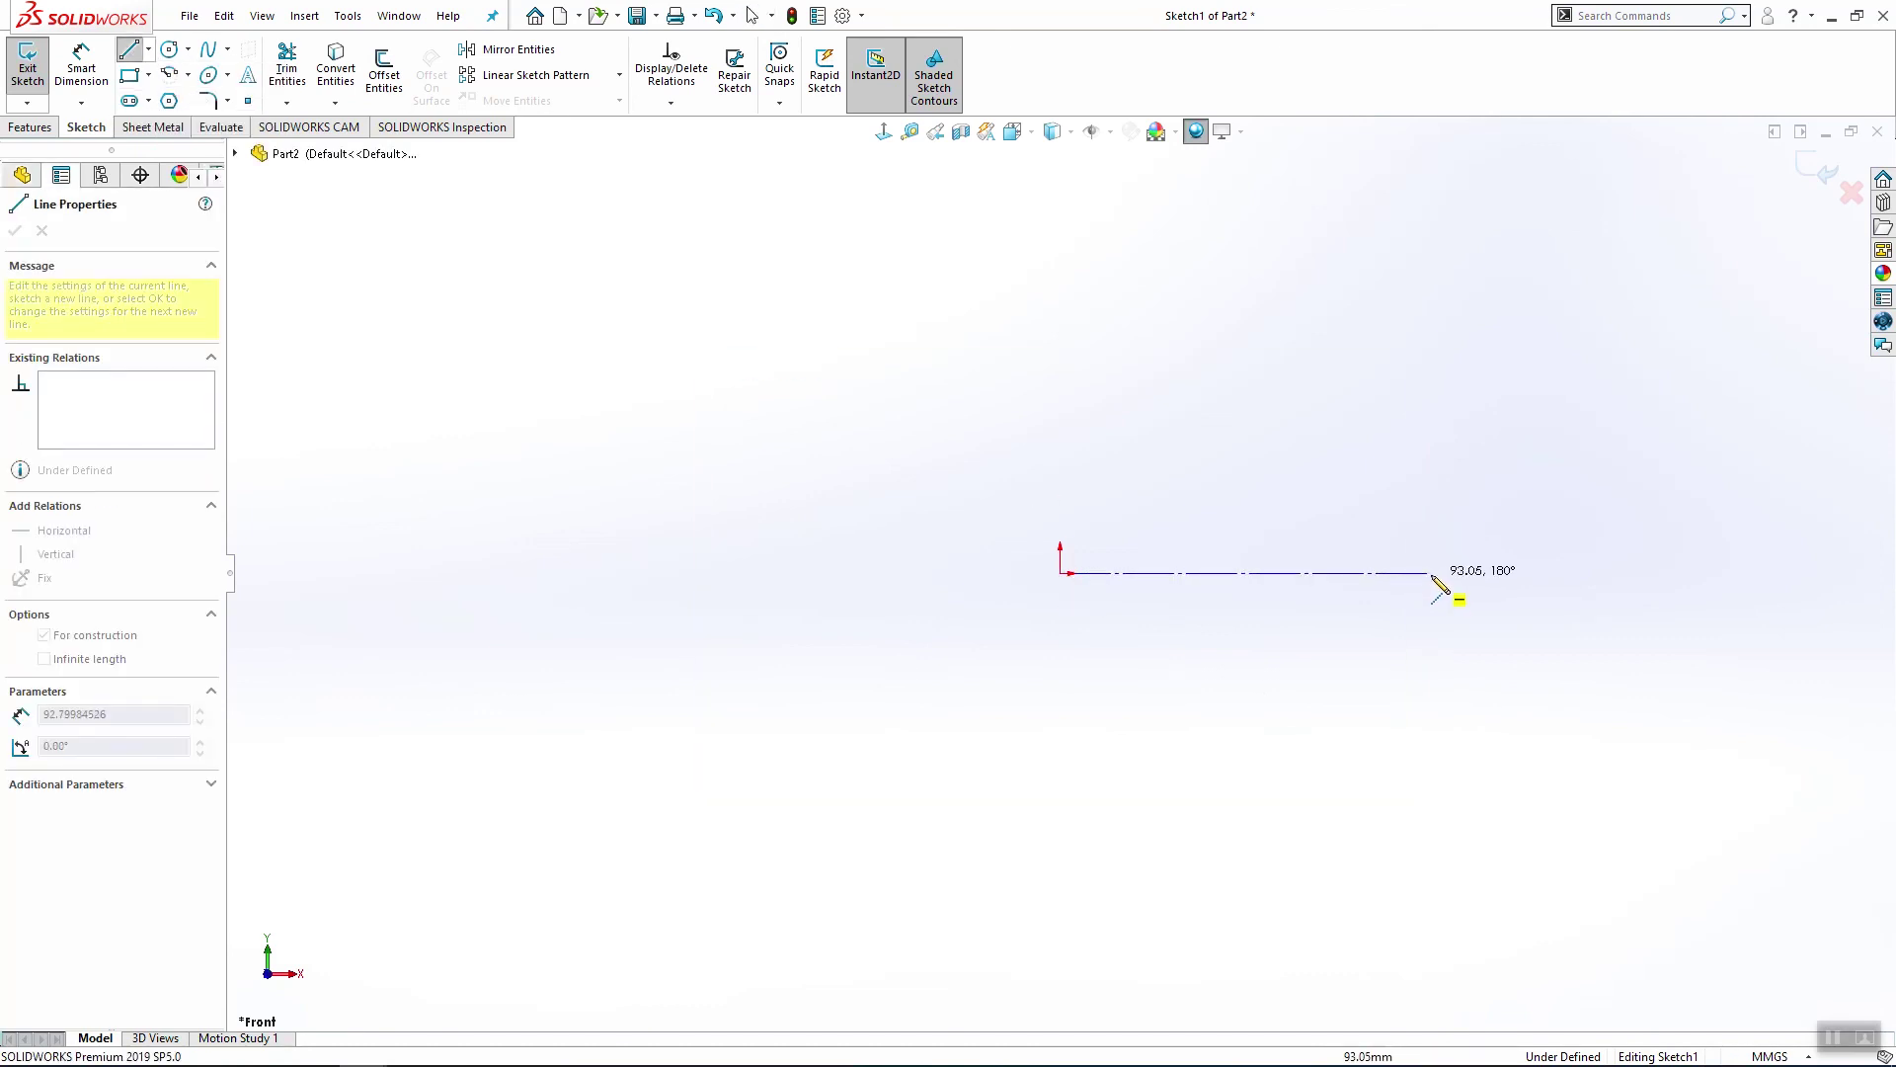
{"action": "left_click", "coordinate": [1435, 575]}
{"action": "key", "text": "Escape"}
Step: Draw the stepped outline from the origin over a raised middle step back down to the centerline
{"action": "left_click", "coordinate": [130, 56]}
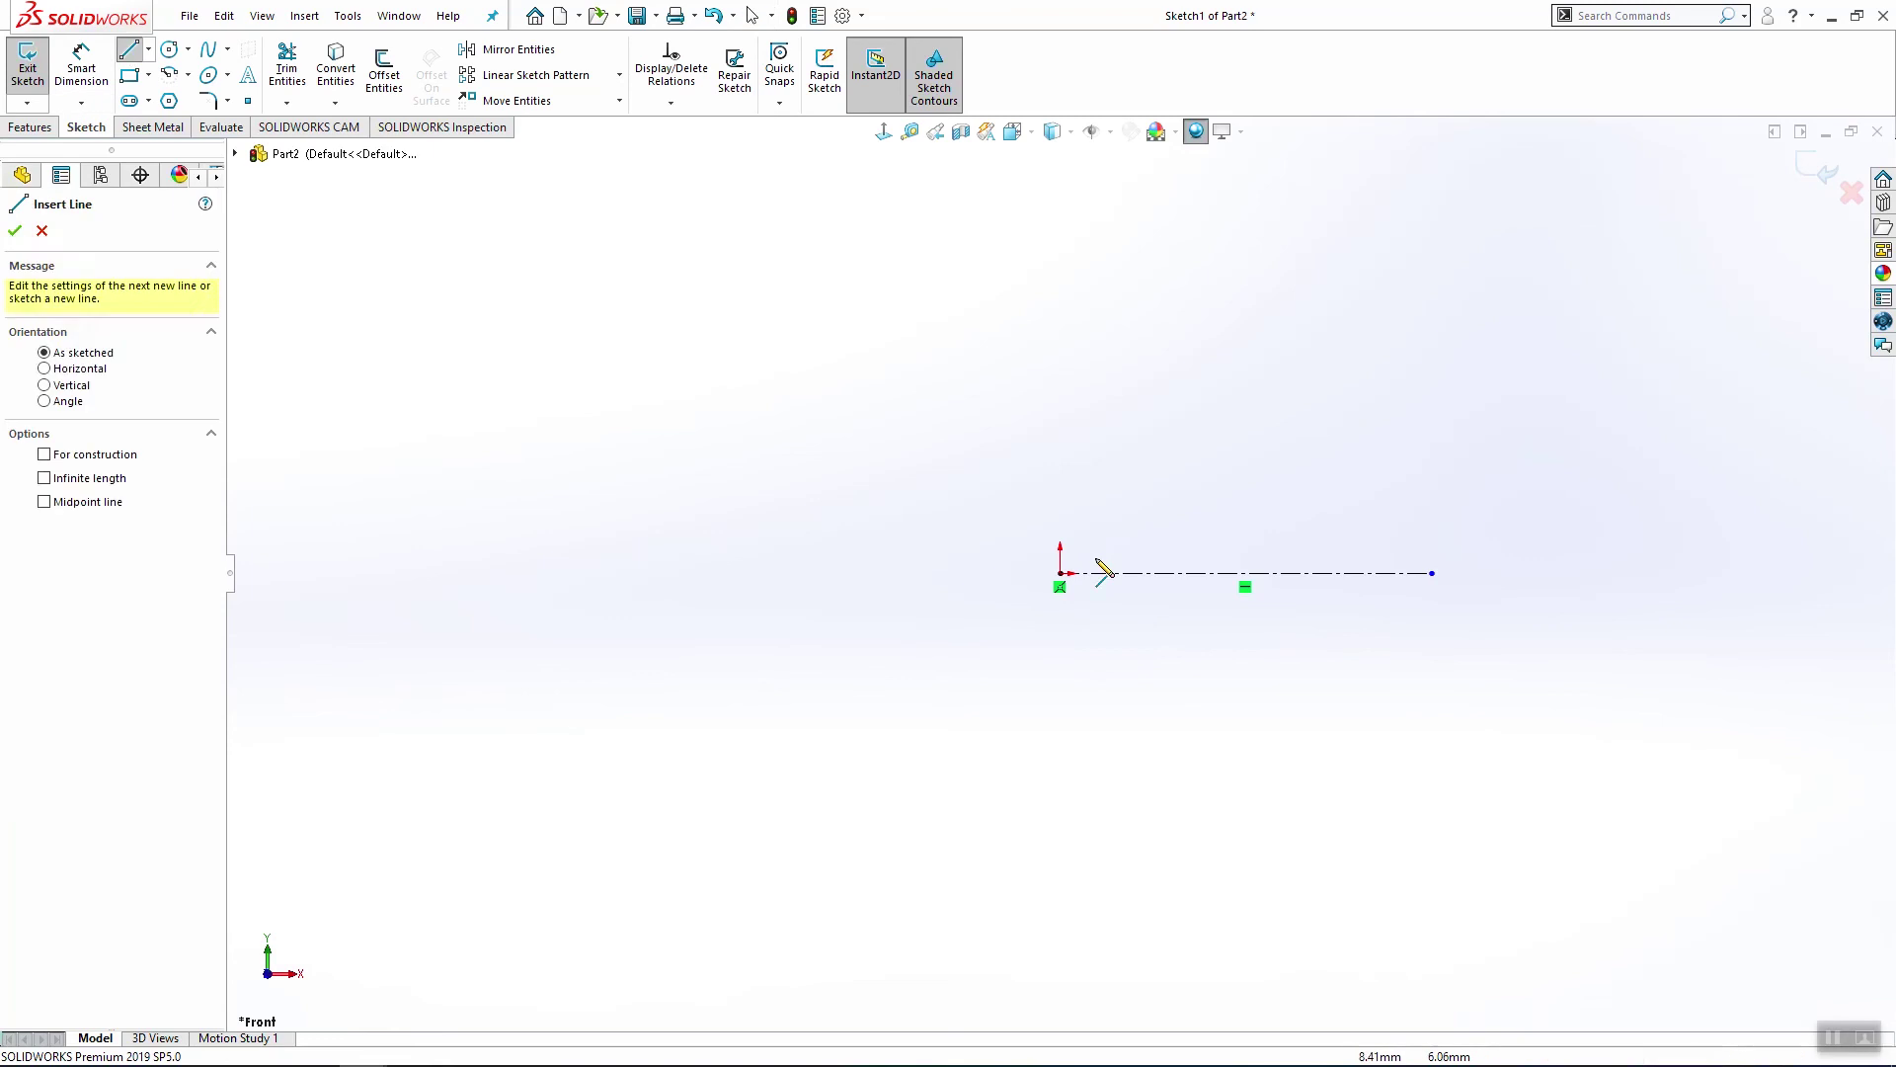
{"action": "left_click", "coordinate": [1062, 573]}
{"action": "left_click", "coordinate": [1059, 542]}
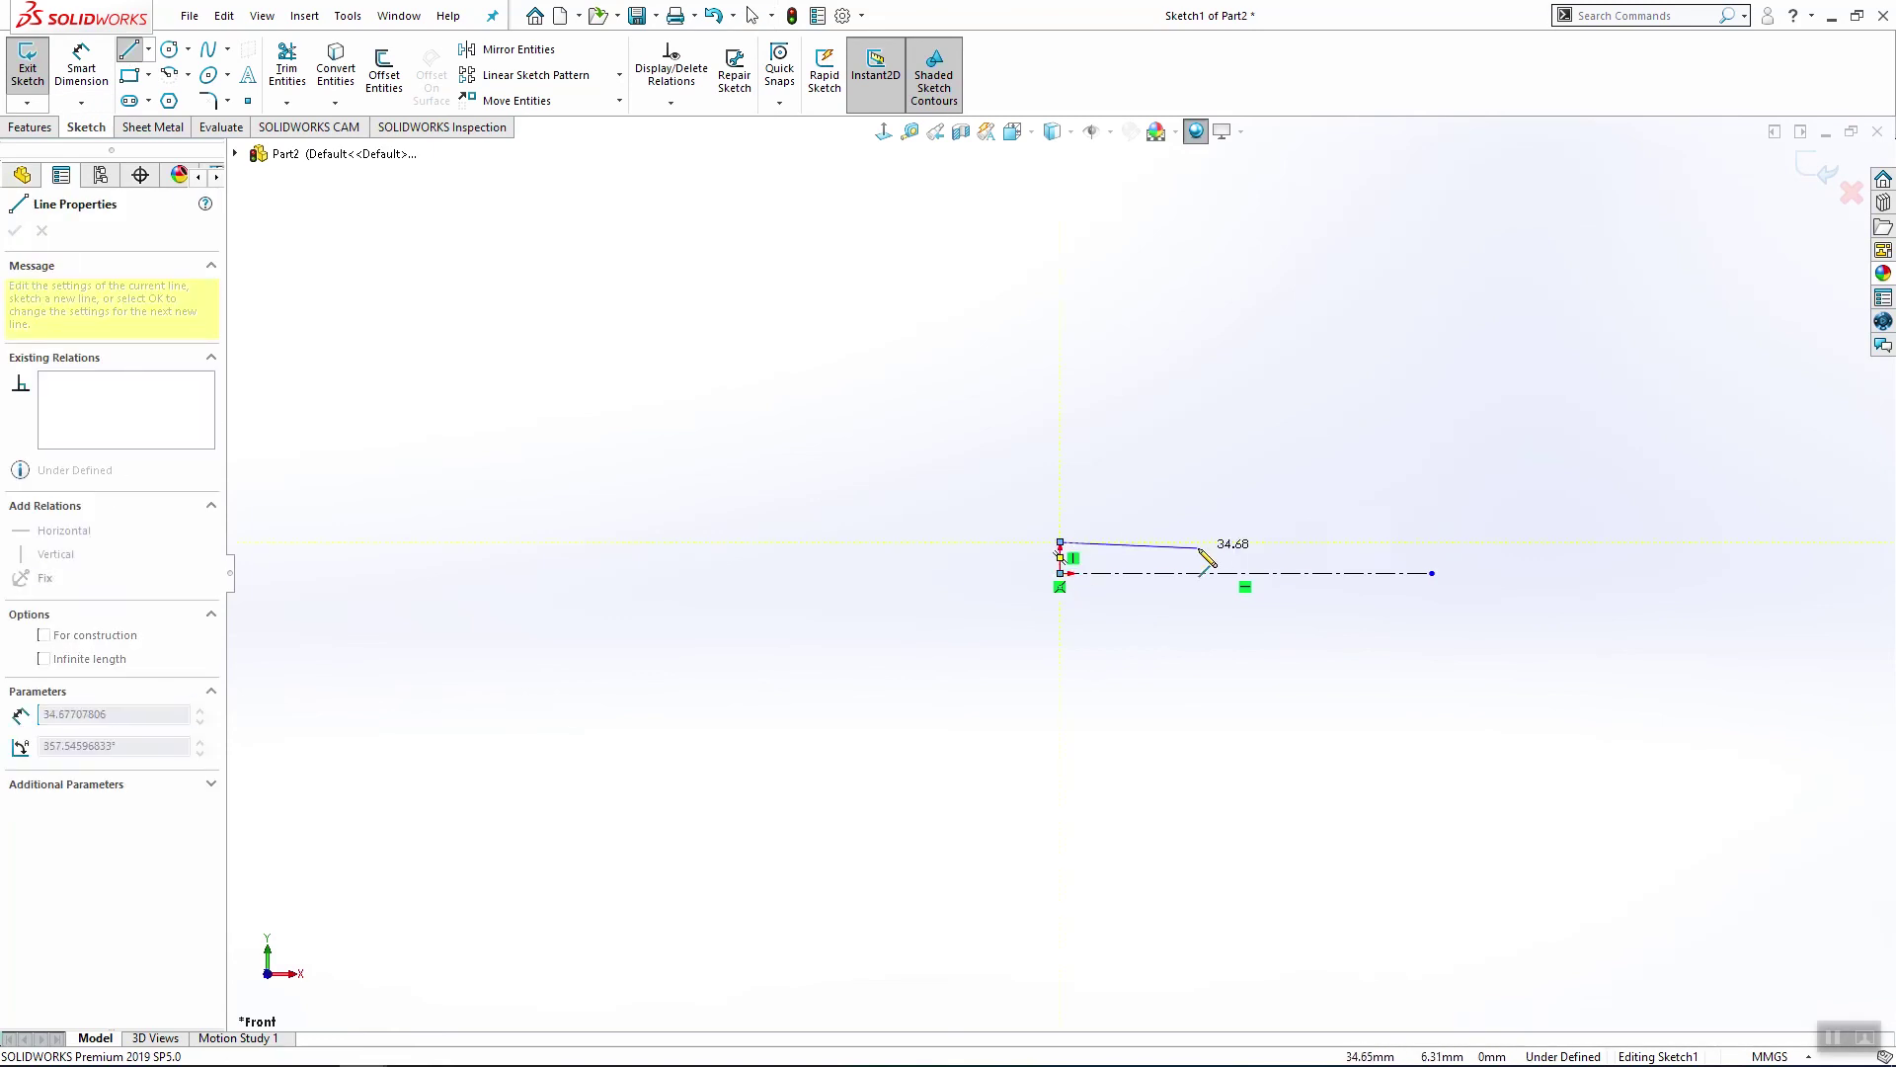
{"action": "left_click", "coordinate": [1198, 548]}
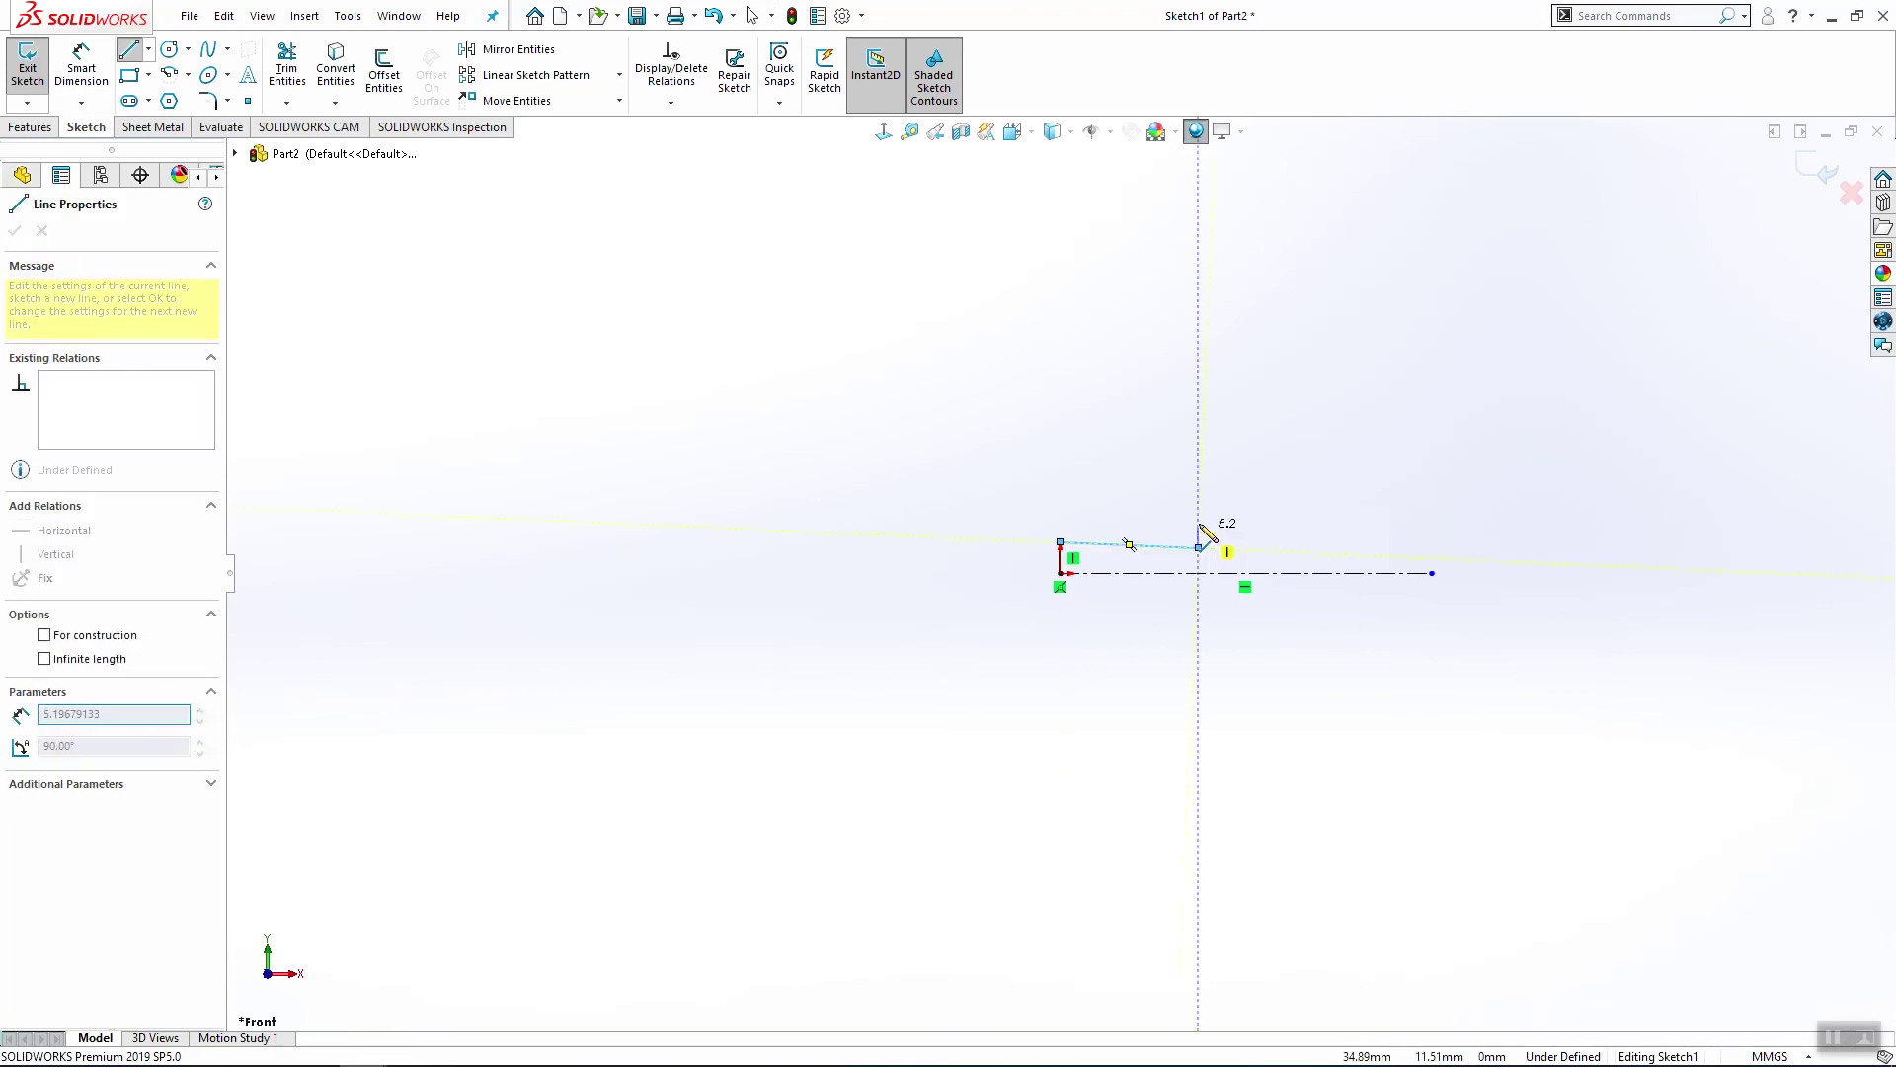
{"action": "left_click", "coordinate": [1336, 522]}
{"action": "left_click", "coordinate": [1337, 543]}
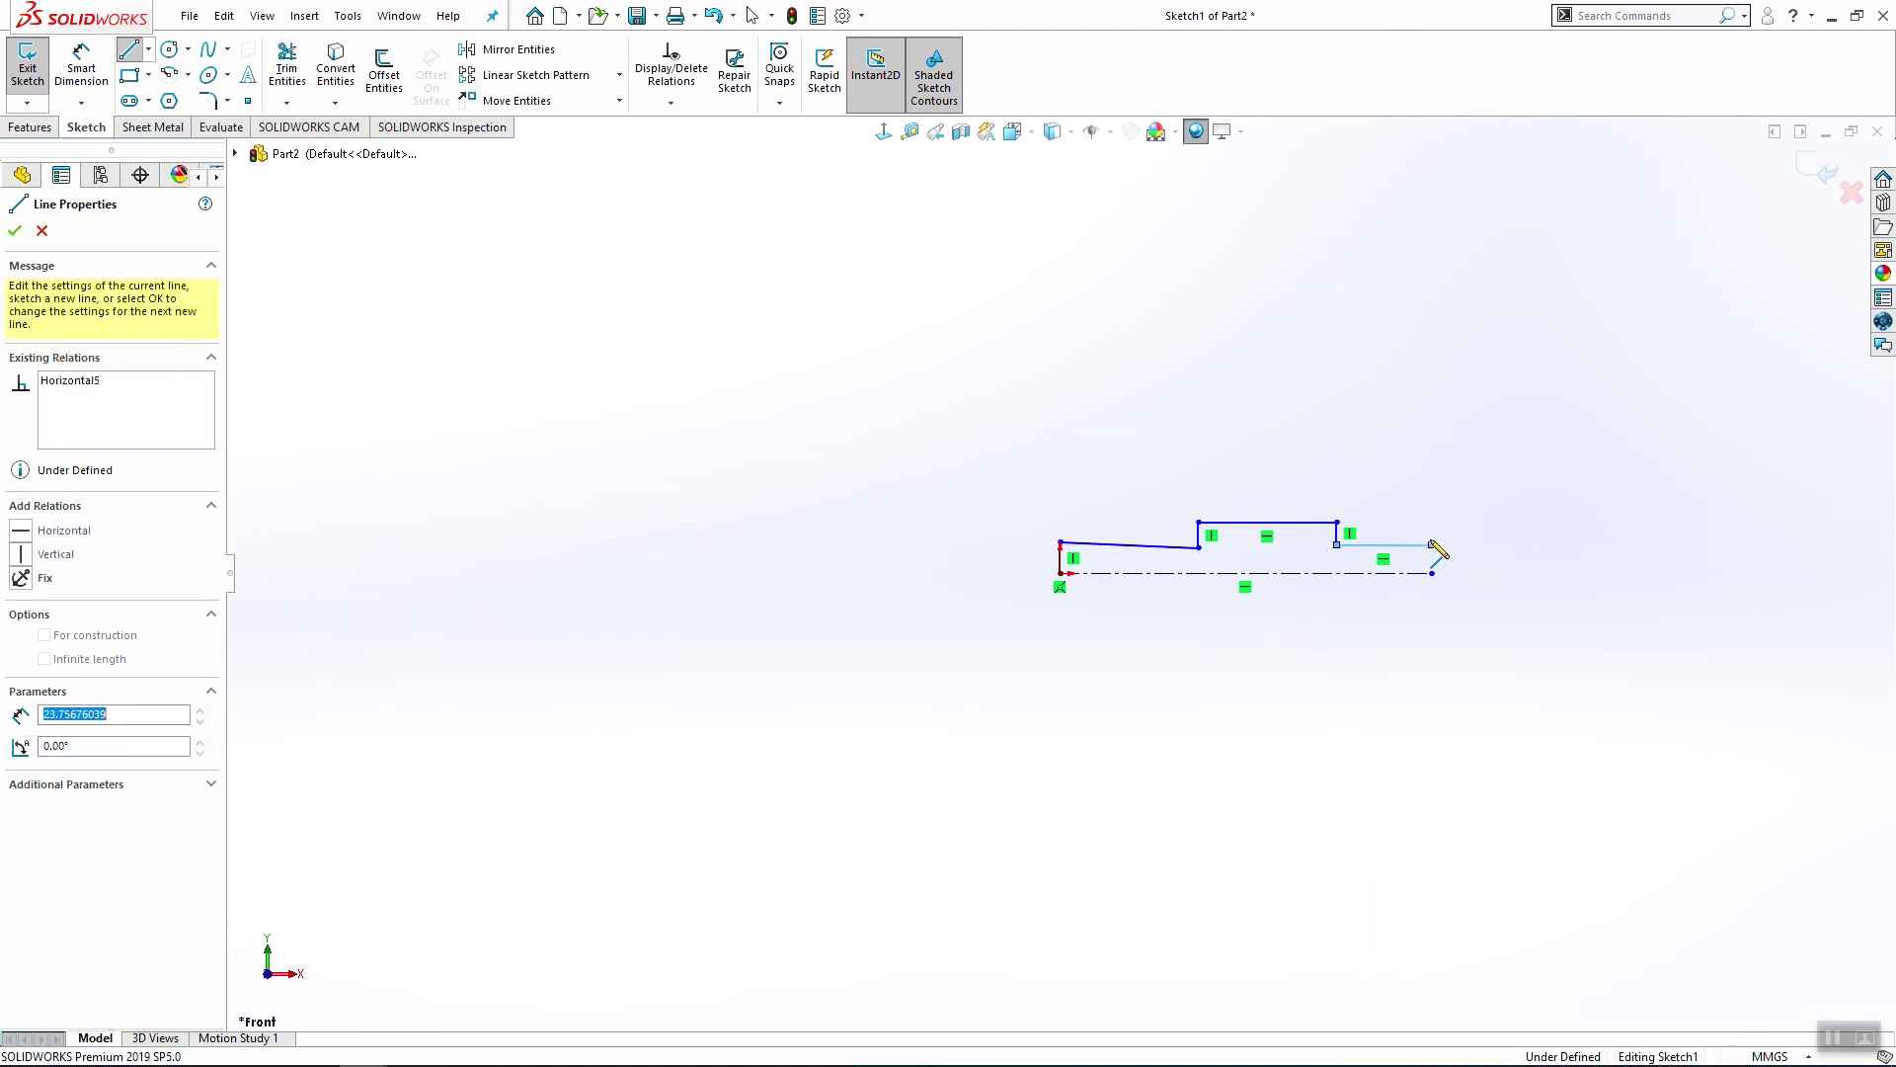
{"action": "left_click", "coordinate": [1432, 544]}
{"action": "left_click", "coordinate": [1432, 573]}
{"action": "key", "text": "Escape"}
Step: Make the sloped first top segment horizontal
{"action": "mouse_move", "coordinate": [1198, 547]}
{"action": "left_mouse_down"}
{"action": "mouse_move", "coordinate": [1168, 475]}
{"action": "mouse_move", "coordinate": [1217, 535]}
{"action": "mouse_move", "coordinate": [1206, 550]}
{"action": "left_mouse_up"}
{"action": "left_click", "coordinate": [1183, 550]}
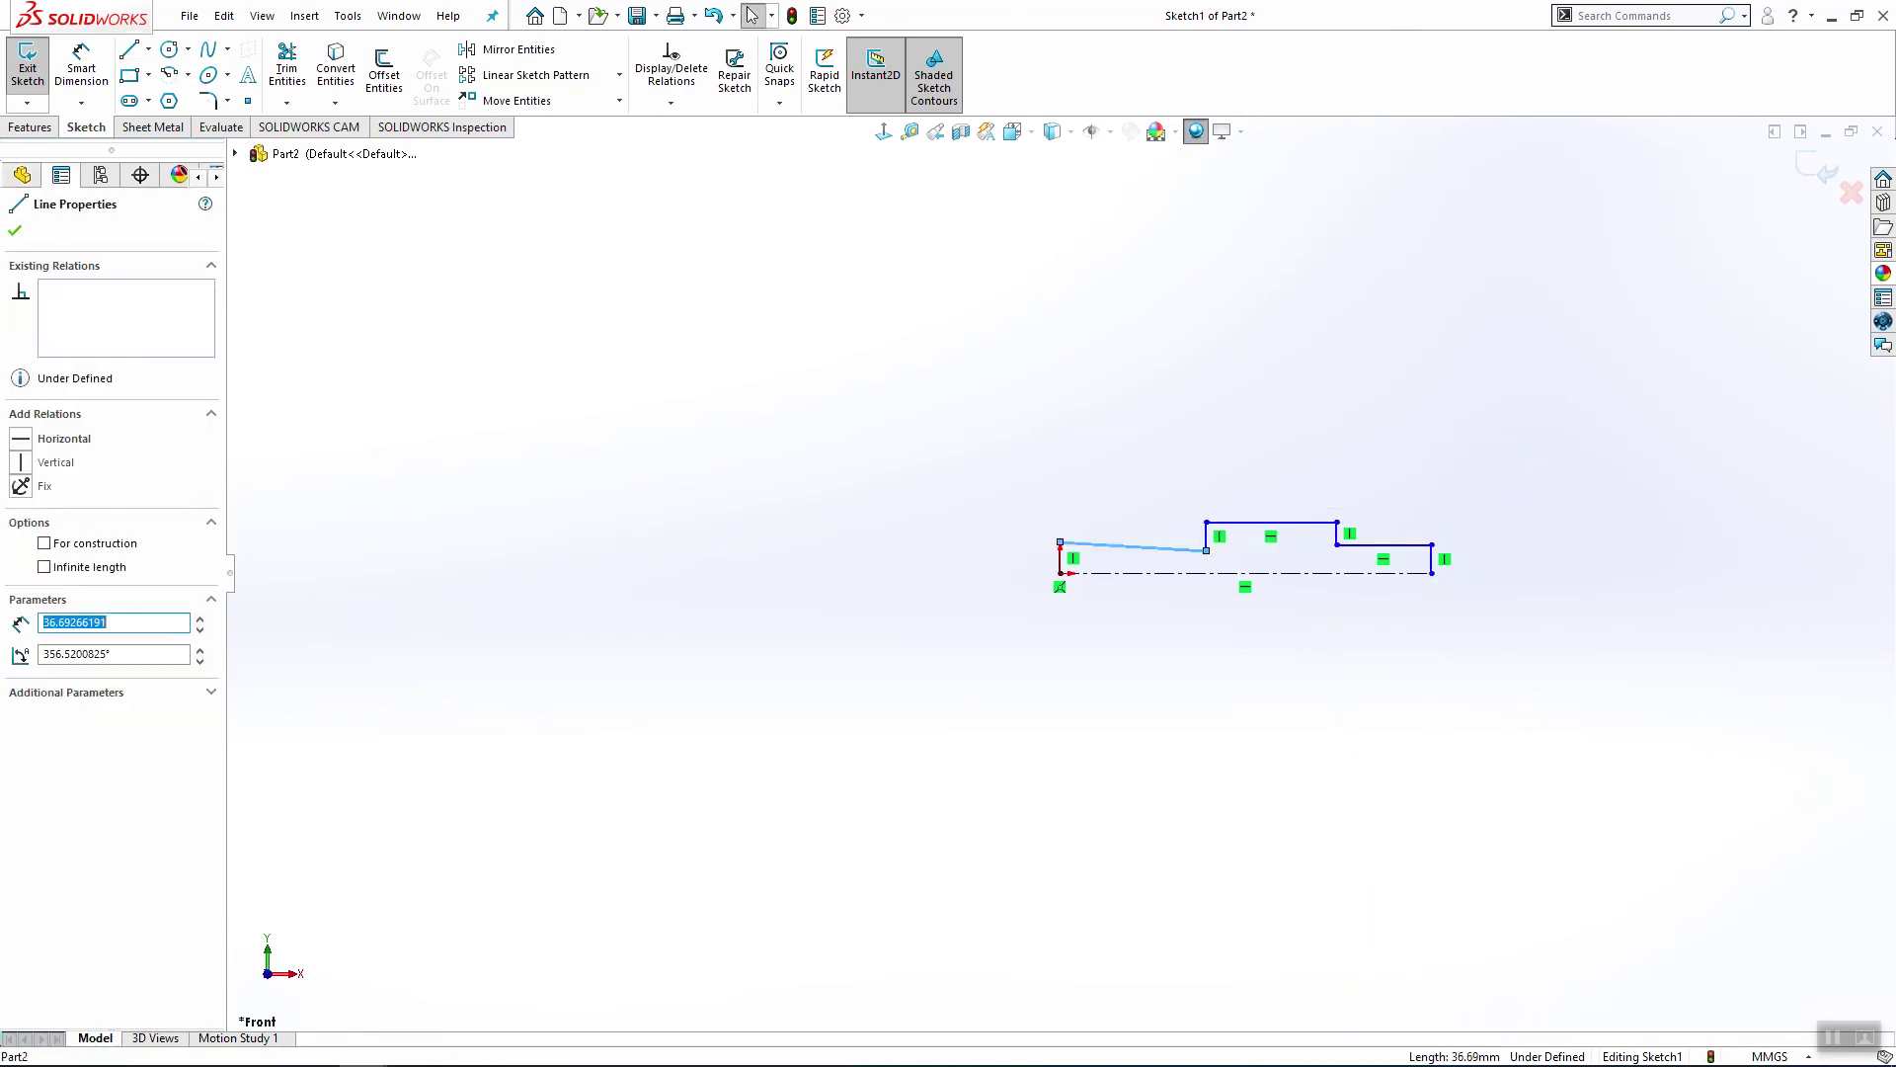
{"action": "left_click", "coordinate": [24, 446]}
{"action": "left_click", "coordinate": [1355, 526]}
{"action": "scroll", "coordinate": [1355, 525], "scroll_direction": "down", "scroll_amount": 3}
Step: Make the left and right shoulder lines collinear
{"action": "scroll", "coordinate": [1235, 474], "scroll_direction": "down", "scroll_amount": 2}
{"action": "scroll", "coordinate": [1059, 581], "scroll_direction": "up", "scroll_amount": 3}
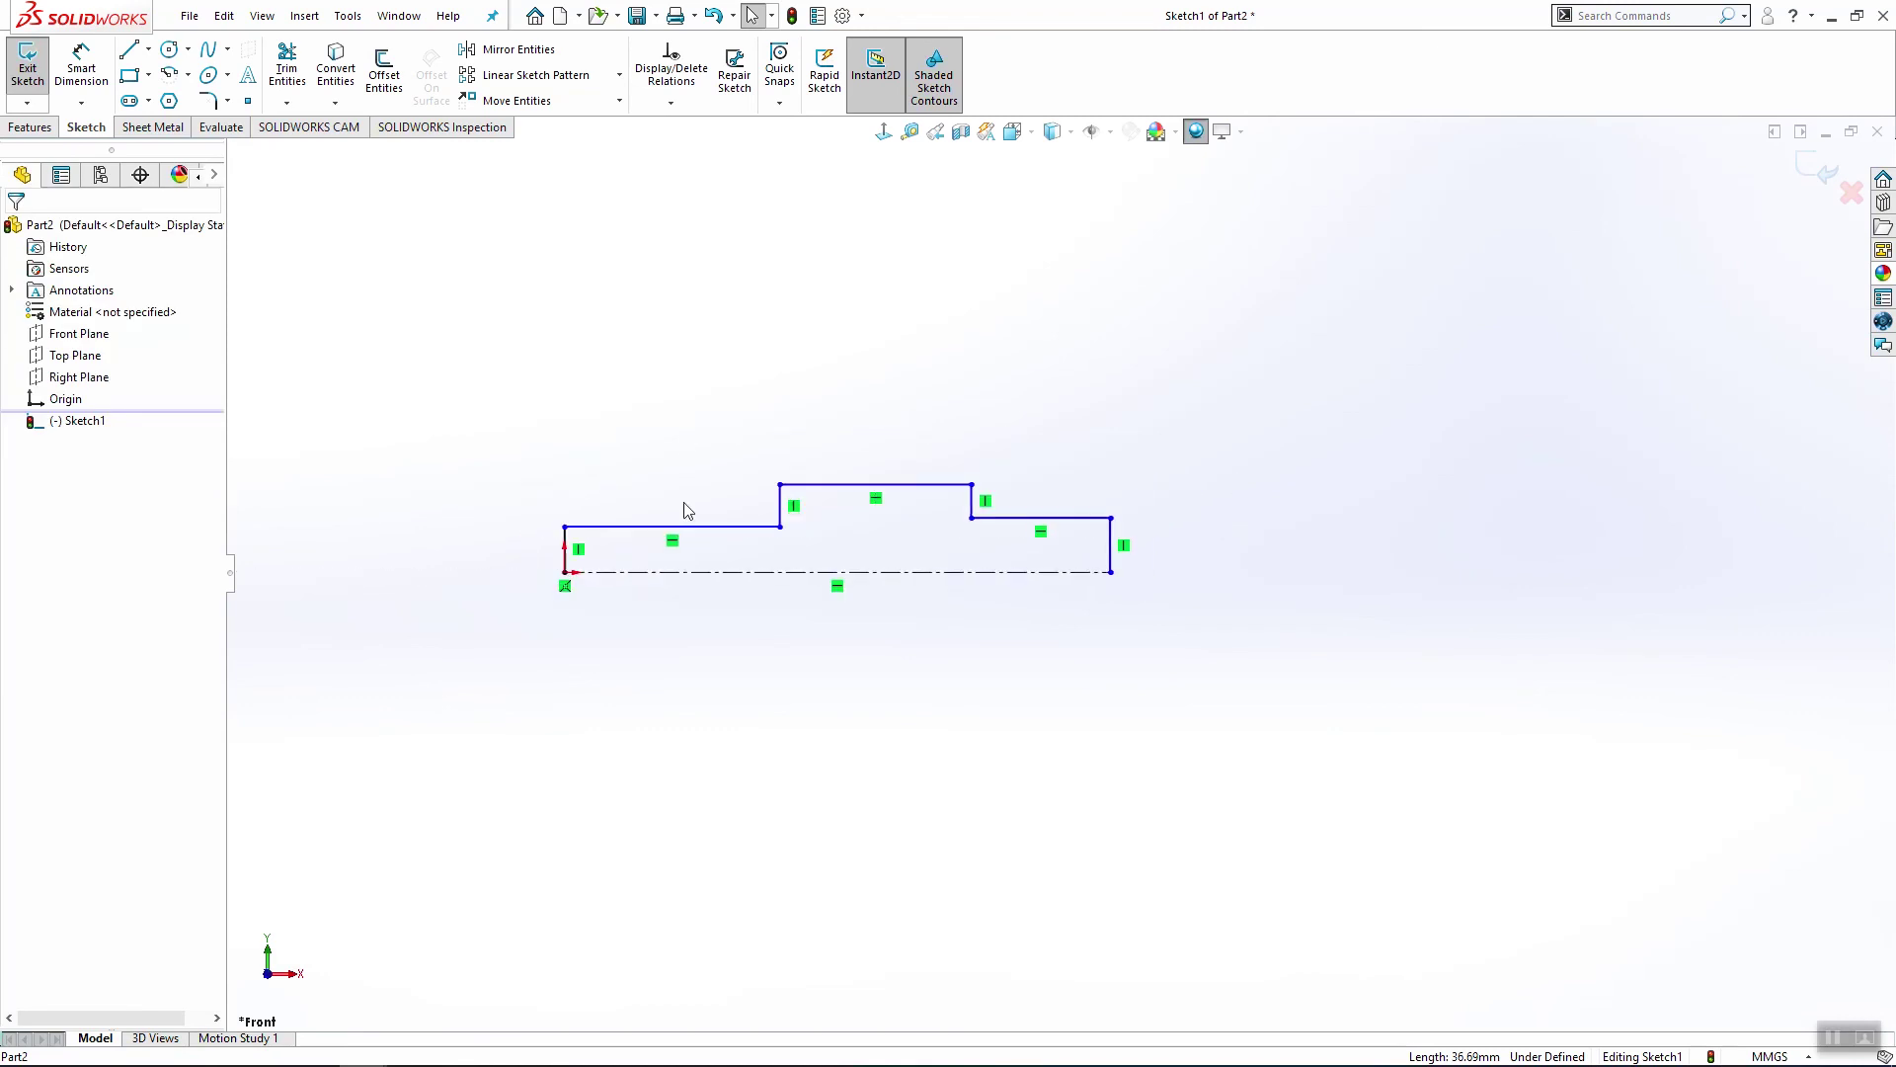
{"action": "left_click", "coordinate": [752, 530]}
{"action": "left_click", "coordinate": [1037, 517], "text": "ctrl"}
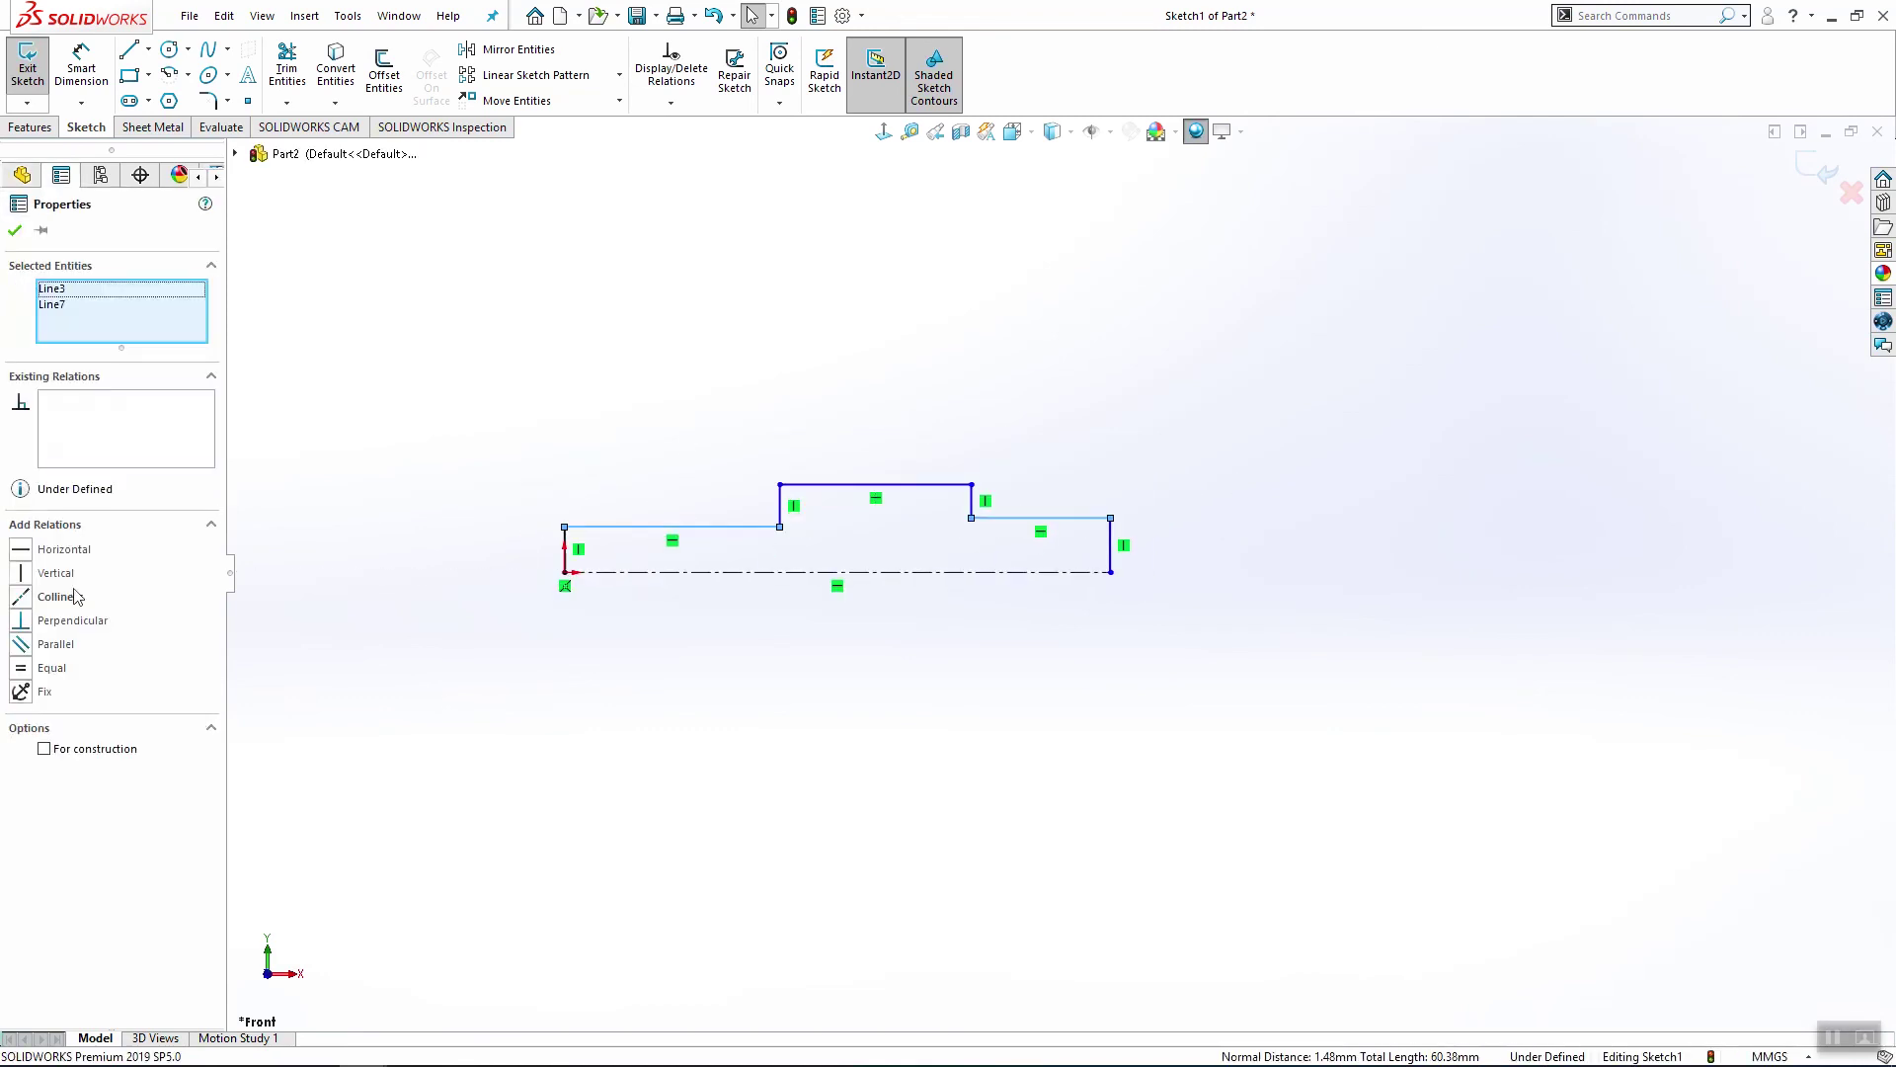
{"action": "left_click", "coordinate": [21, 597]}
Step: Dimension the left end height, correcting it from 8 to 0.8
{"action": "left_click", "coordinate": [78, 75]}
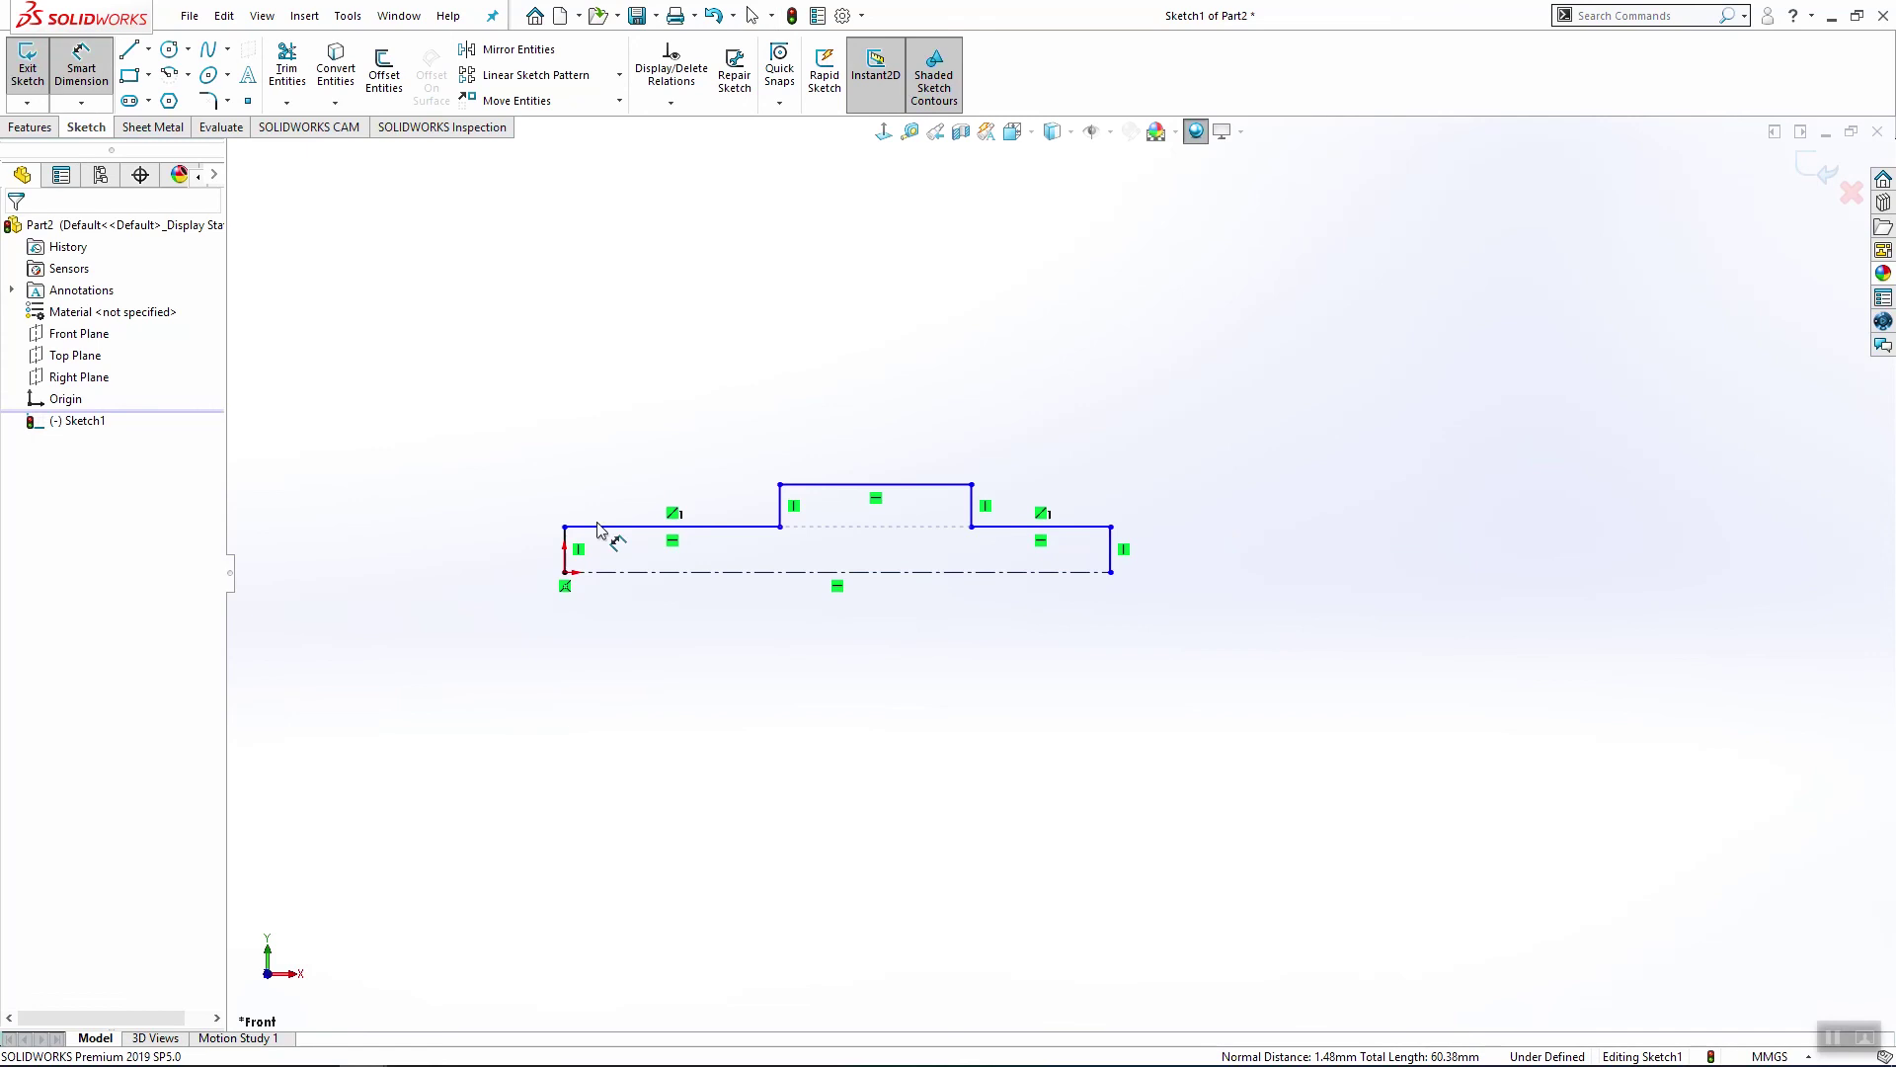
{"action": "left_click", "coordinate": [565, 542]}
{"action": "left_click", "coordinate": [472, 543]}
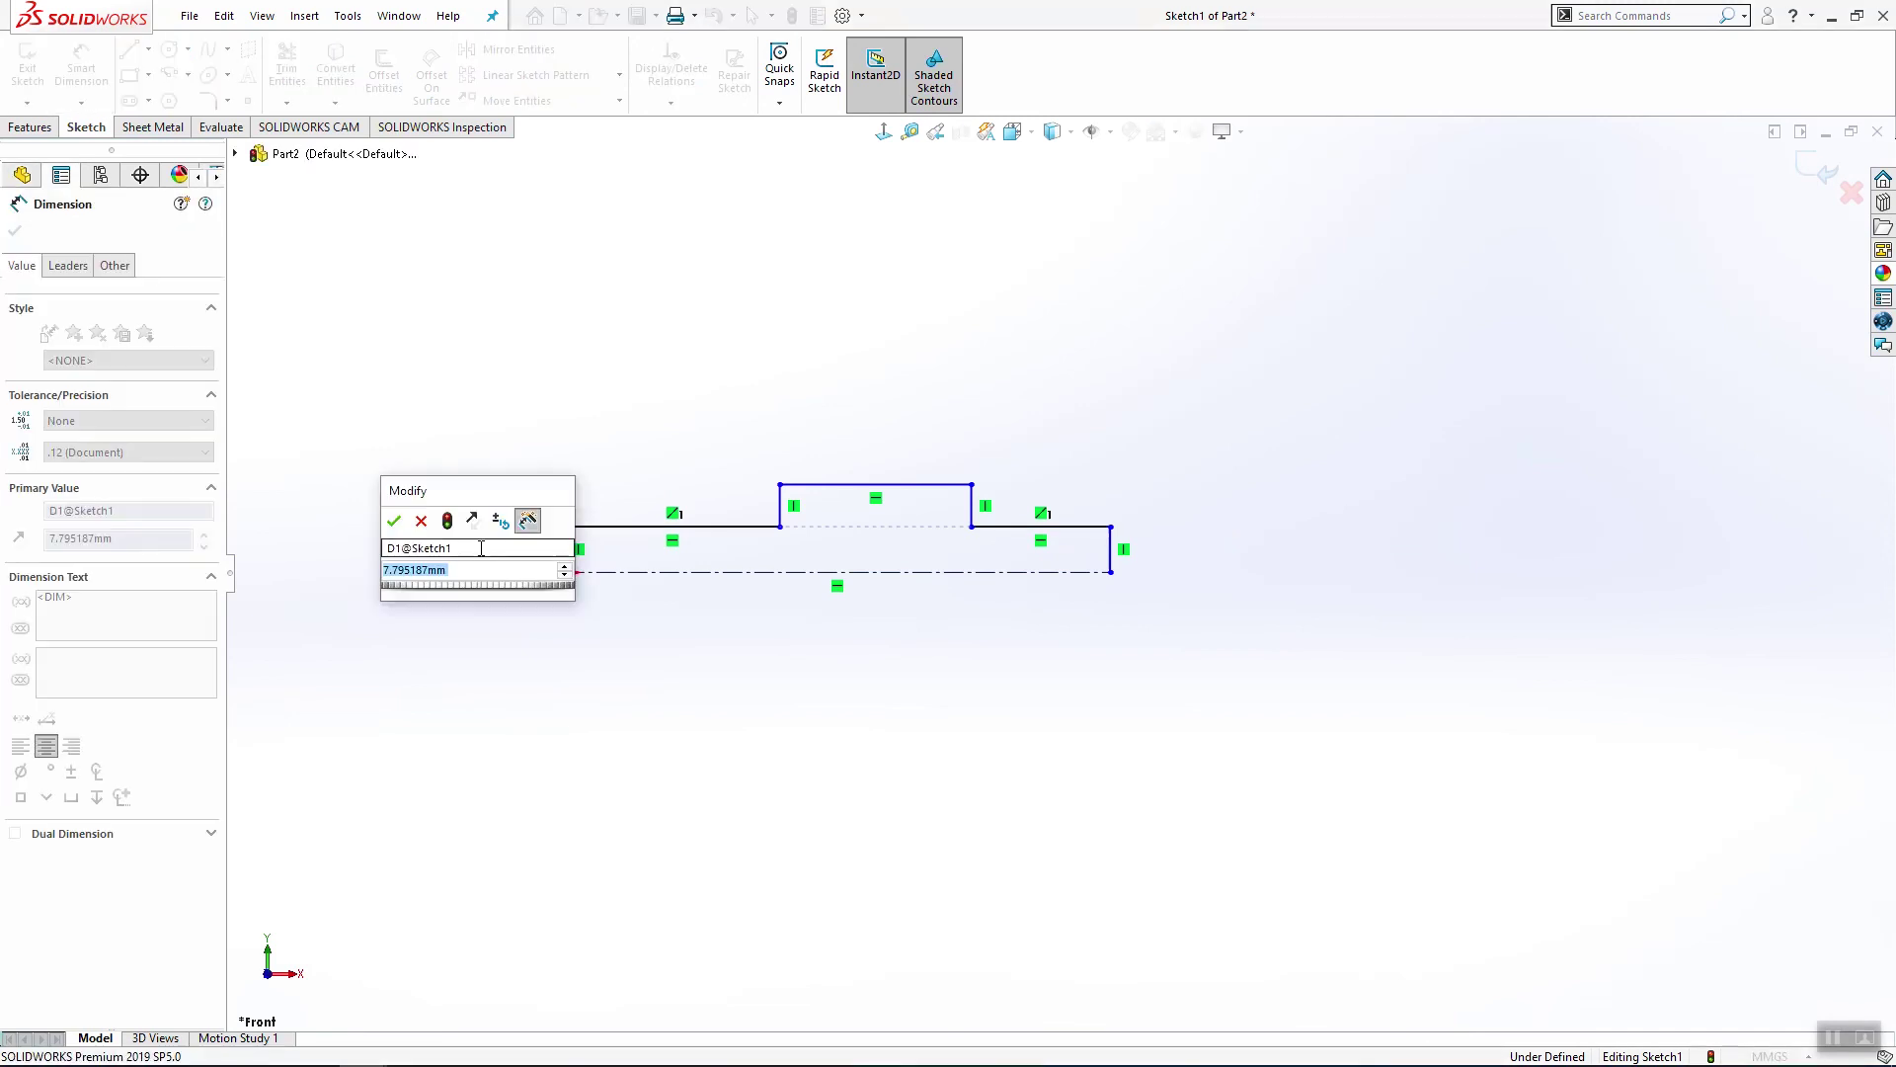
{"action": "type", "text": "8"}
{"action": "key", "text": "Return"}
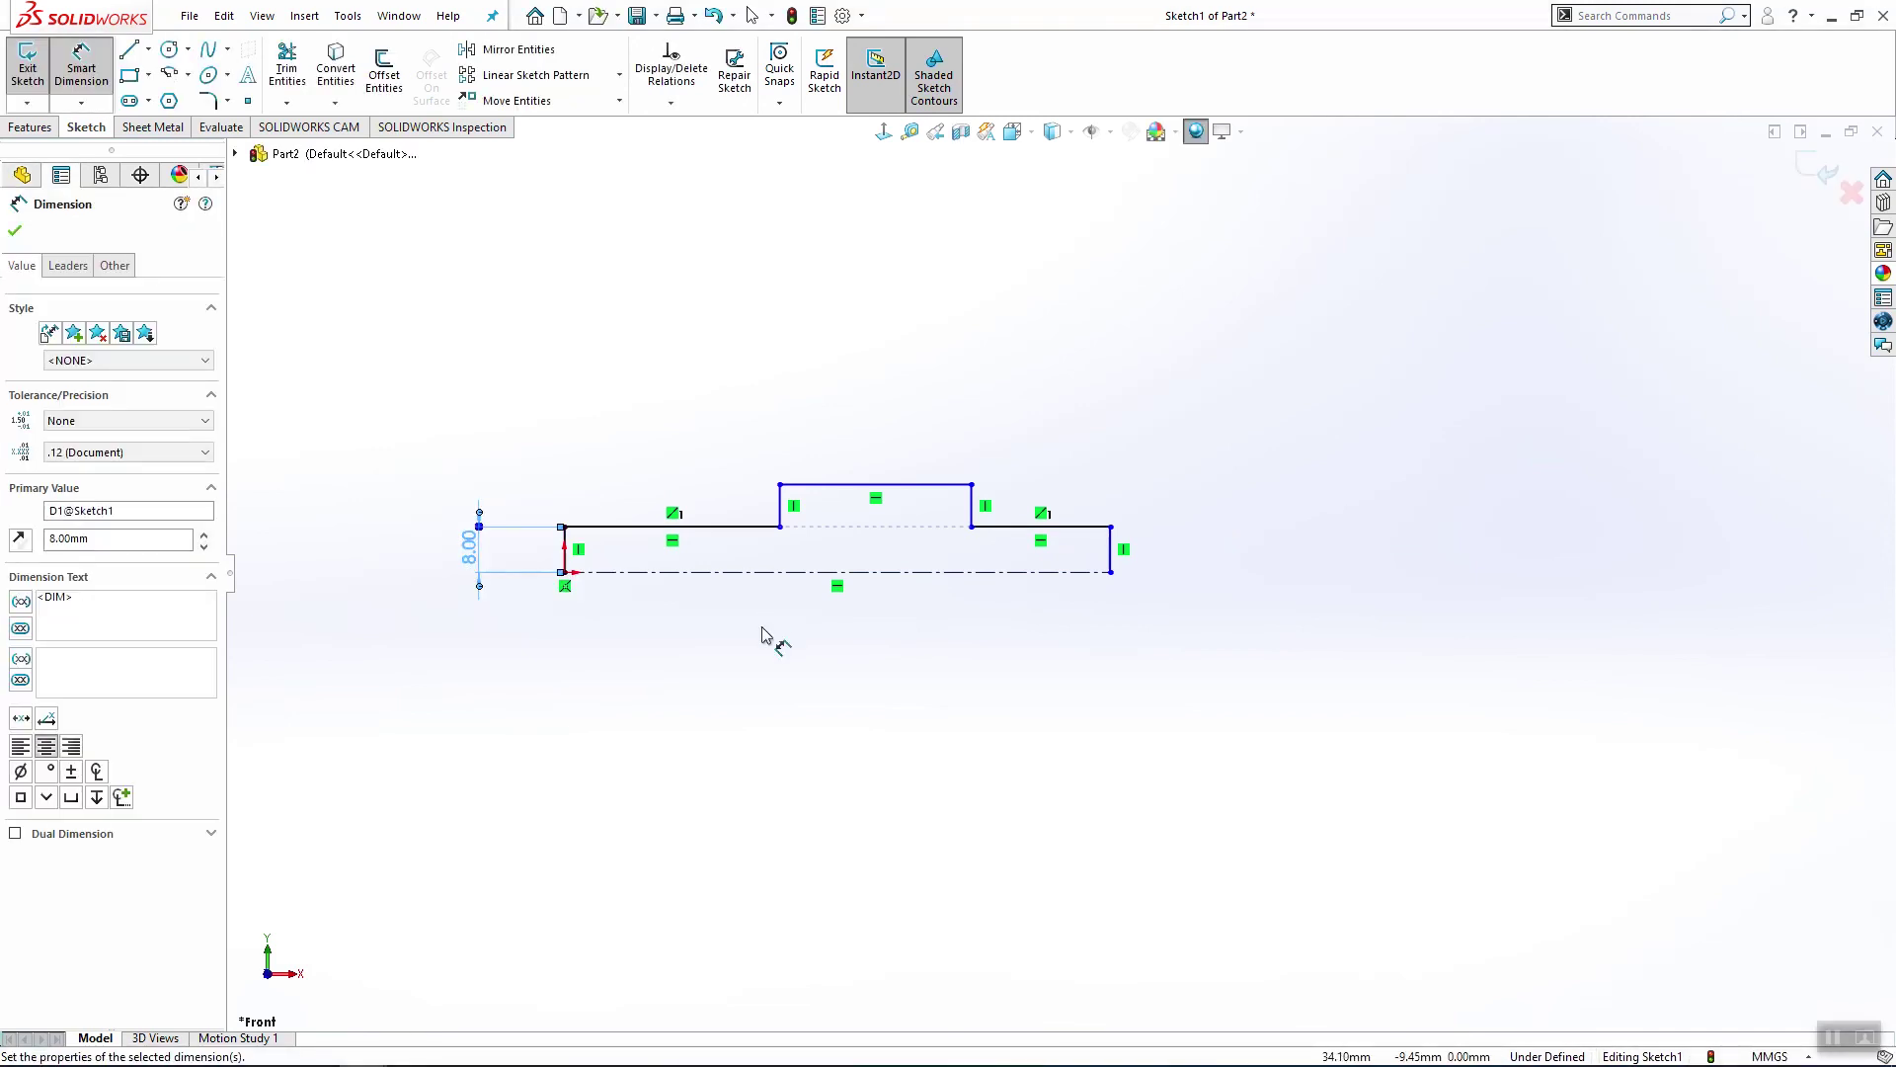
{"action": "left_click_drag", "start_coordinate": [478, 554], "coordinate": [453, 555]}
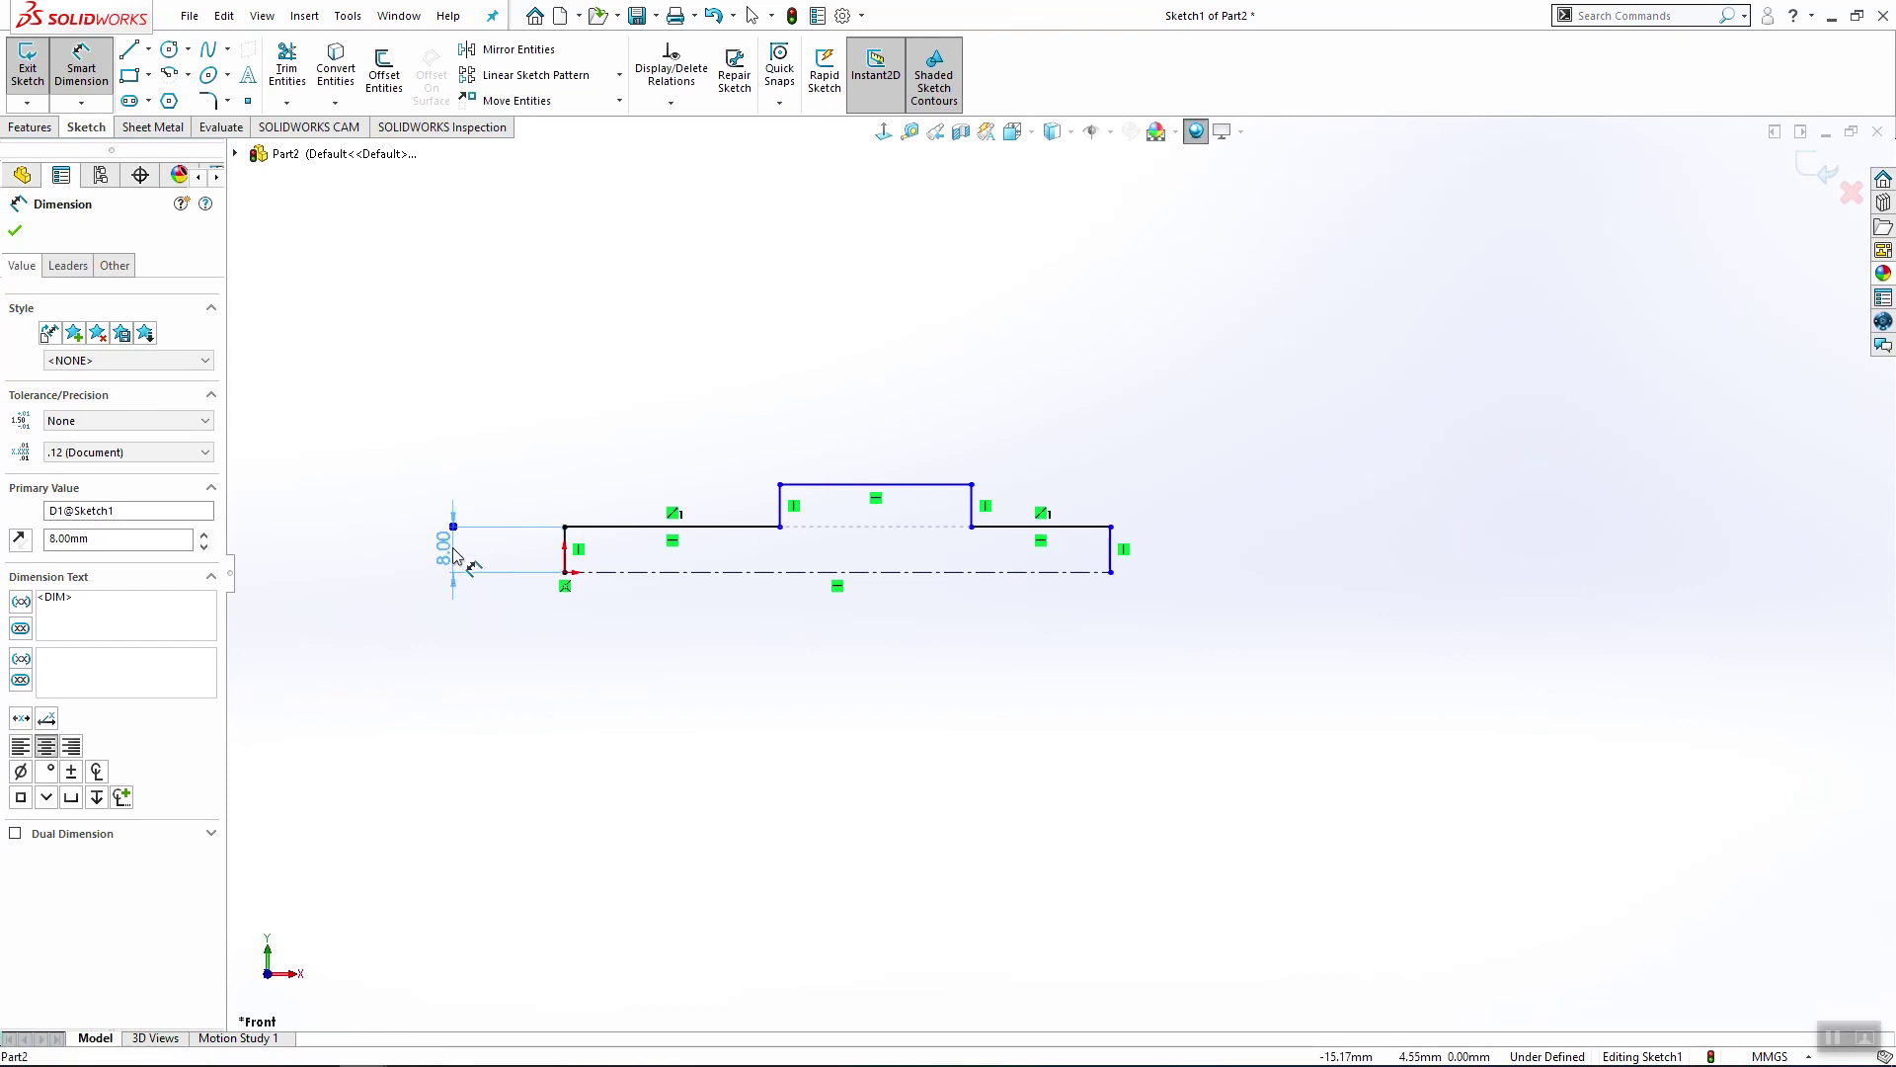
{"action": "double_click", "coordinate": [452, 543]}
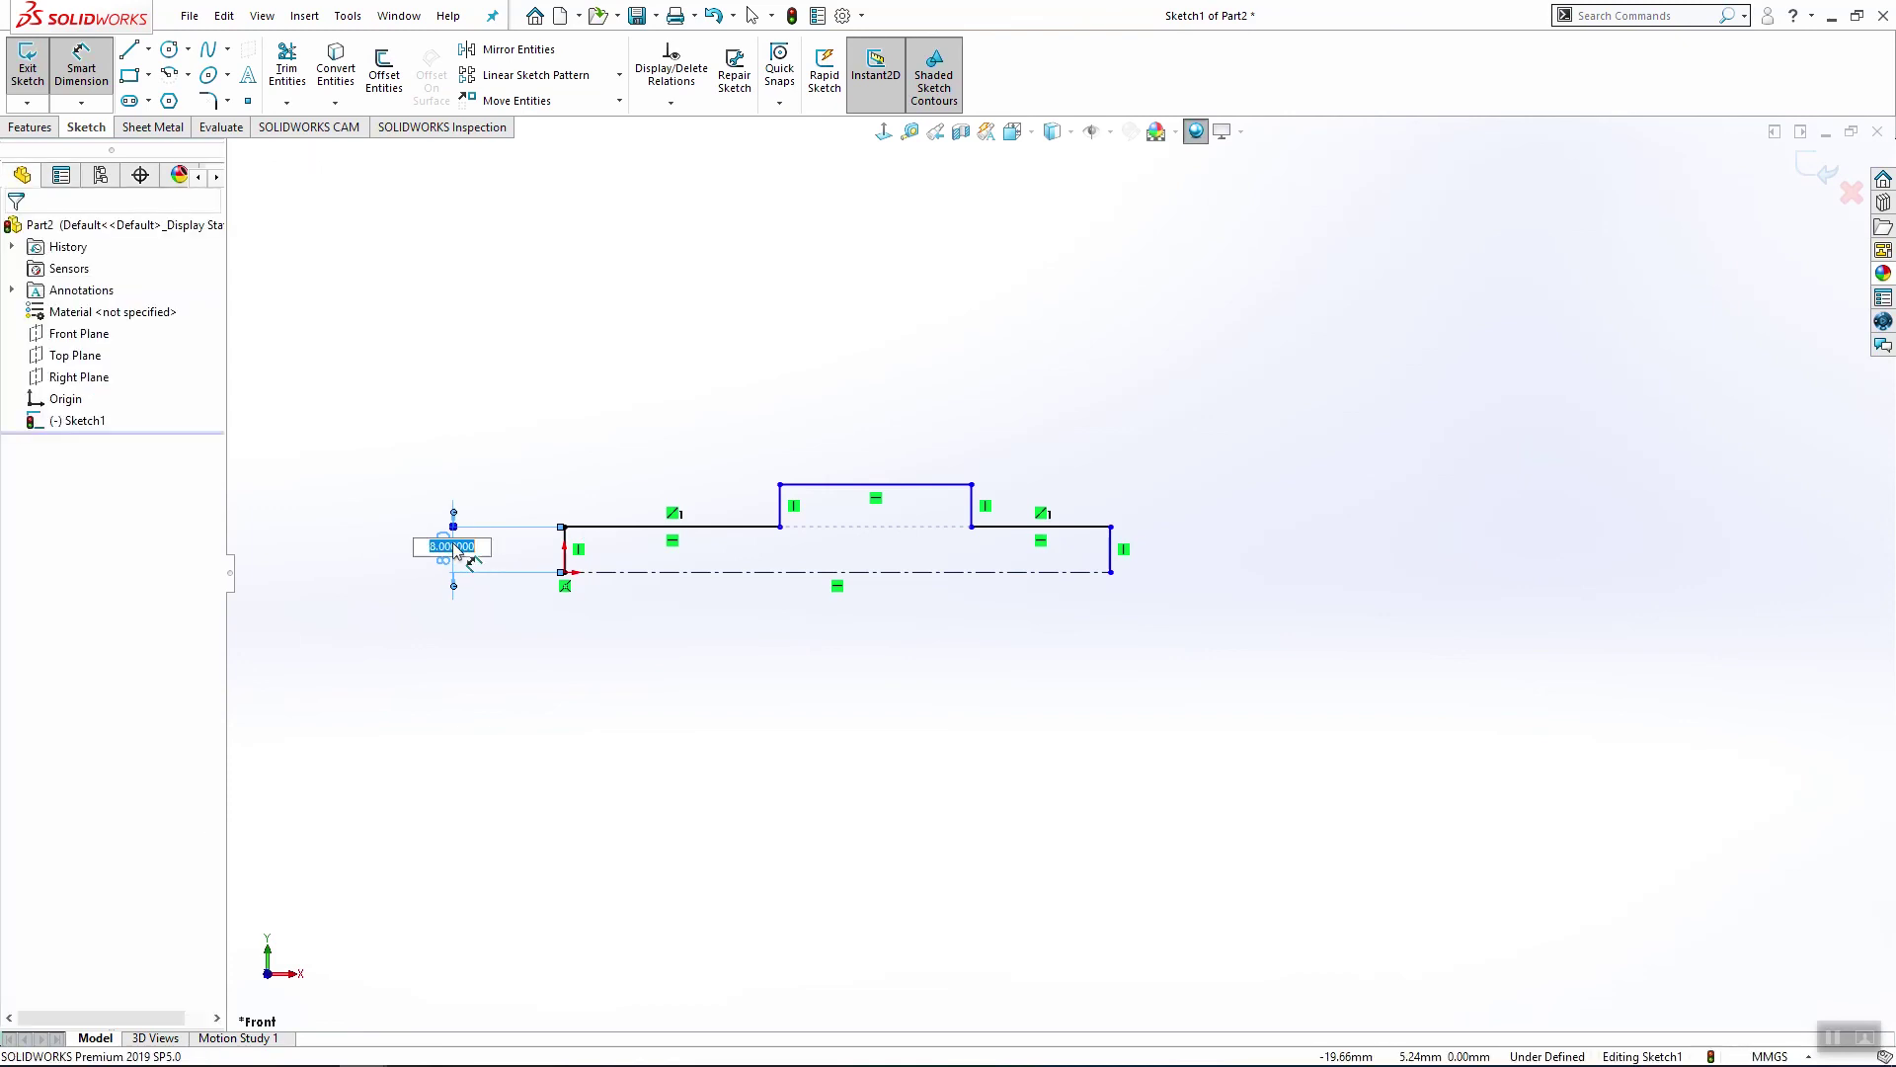
{"action": "type", "text": ".8"}
{"action": "key", "text": "Return"}
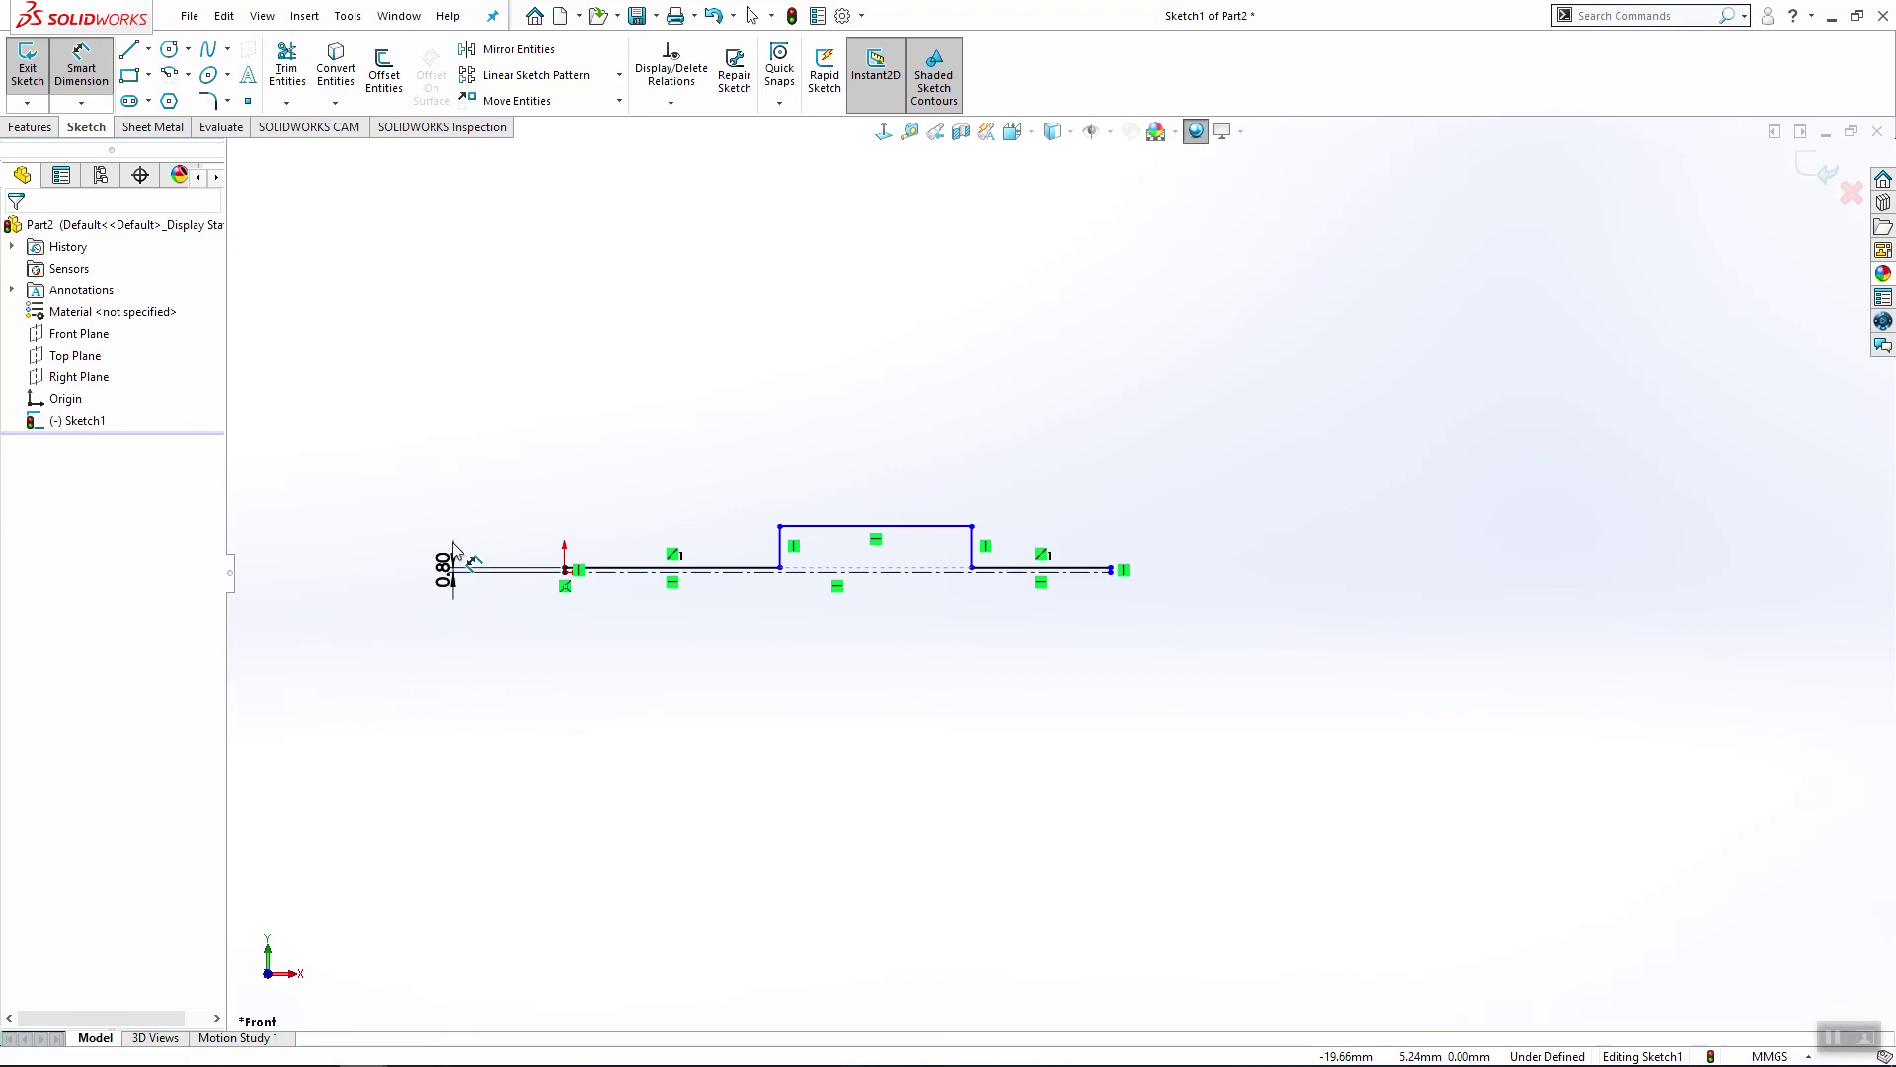
{"action": "key", "text": "Escape"}
Step: Dimension the raised section's step height as 1.80
{"action": "scroll", "coordinate": [1019, 561], "scroll_direction": "down", "scroll_amount": 1}
{"action": "left_click", "coordinate": [902, 521]}
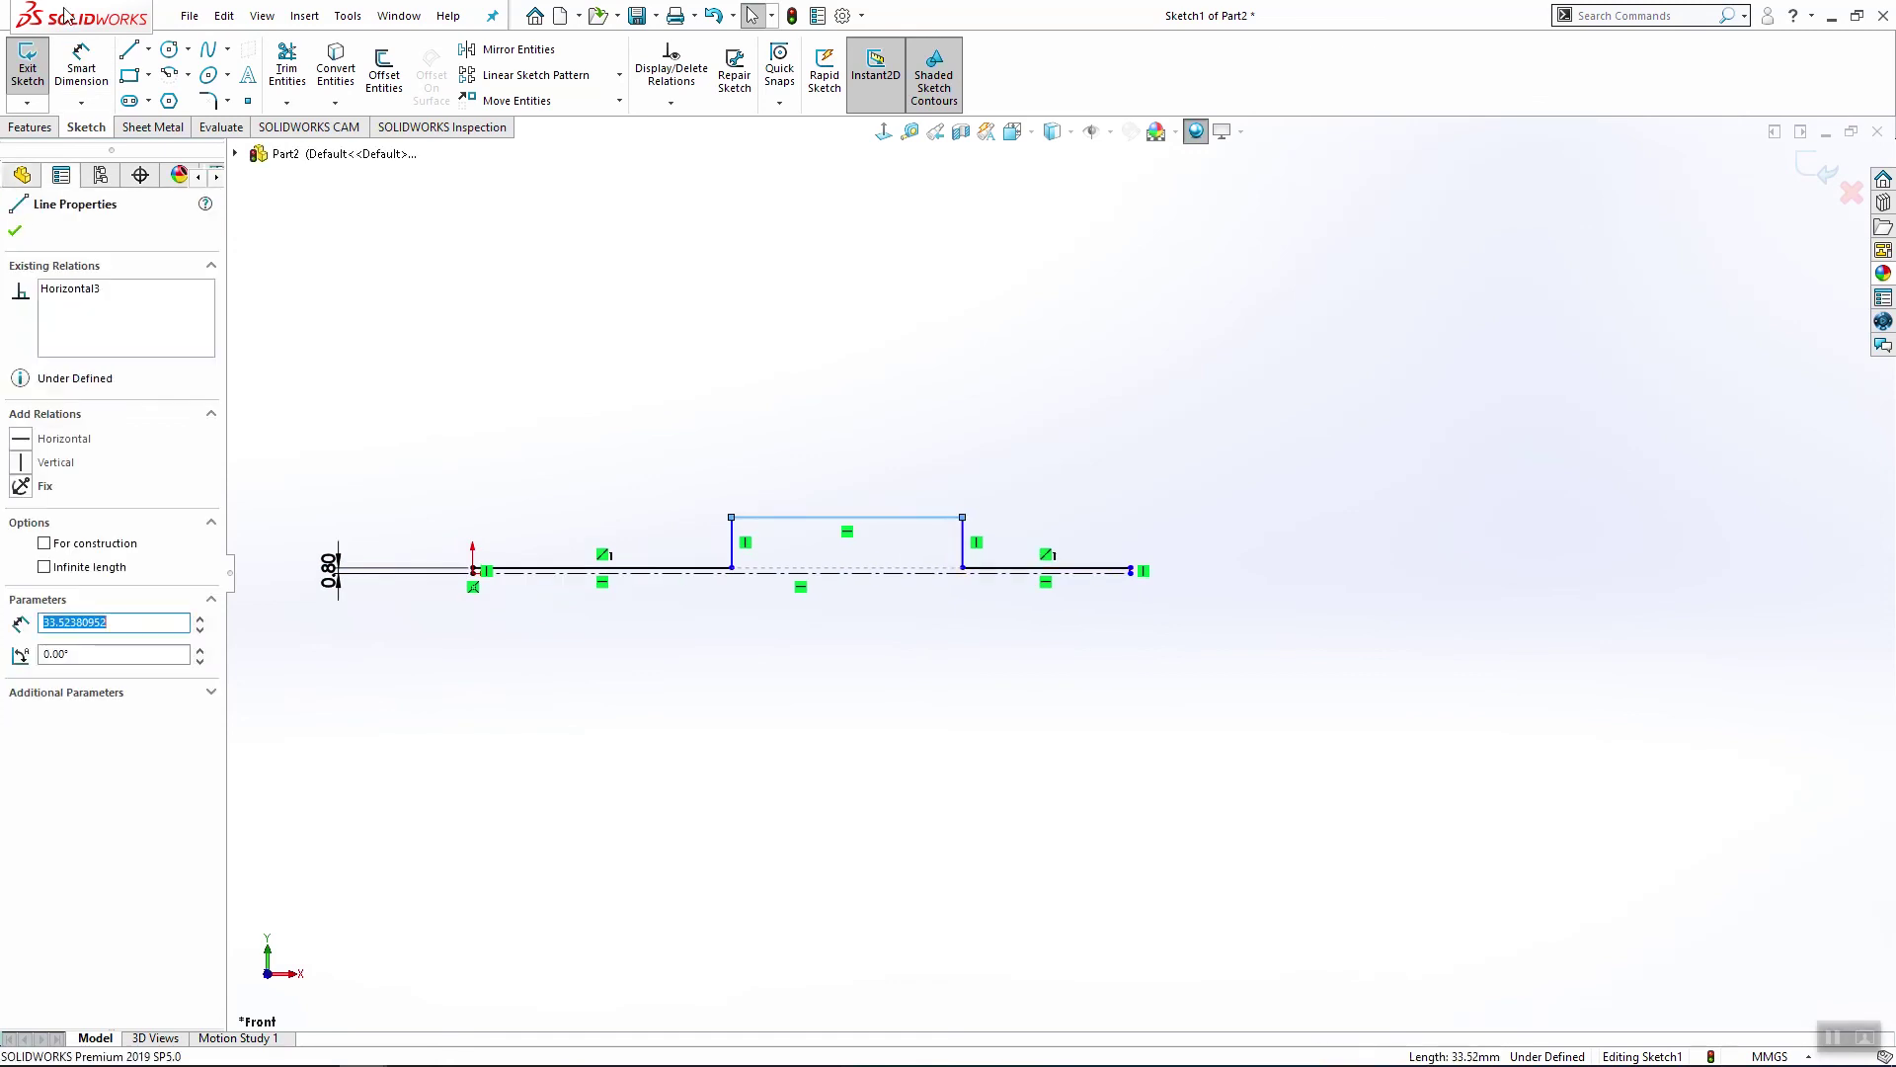
{"action": "left_click", "coordinate": [81, 57]}
{"action": "left_click", "coordinate": [927, 519]}
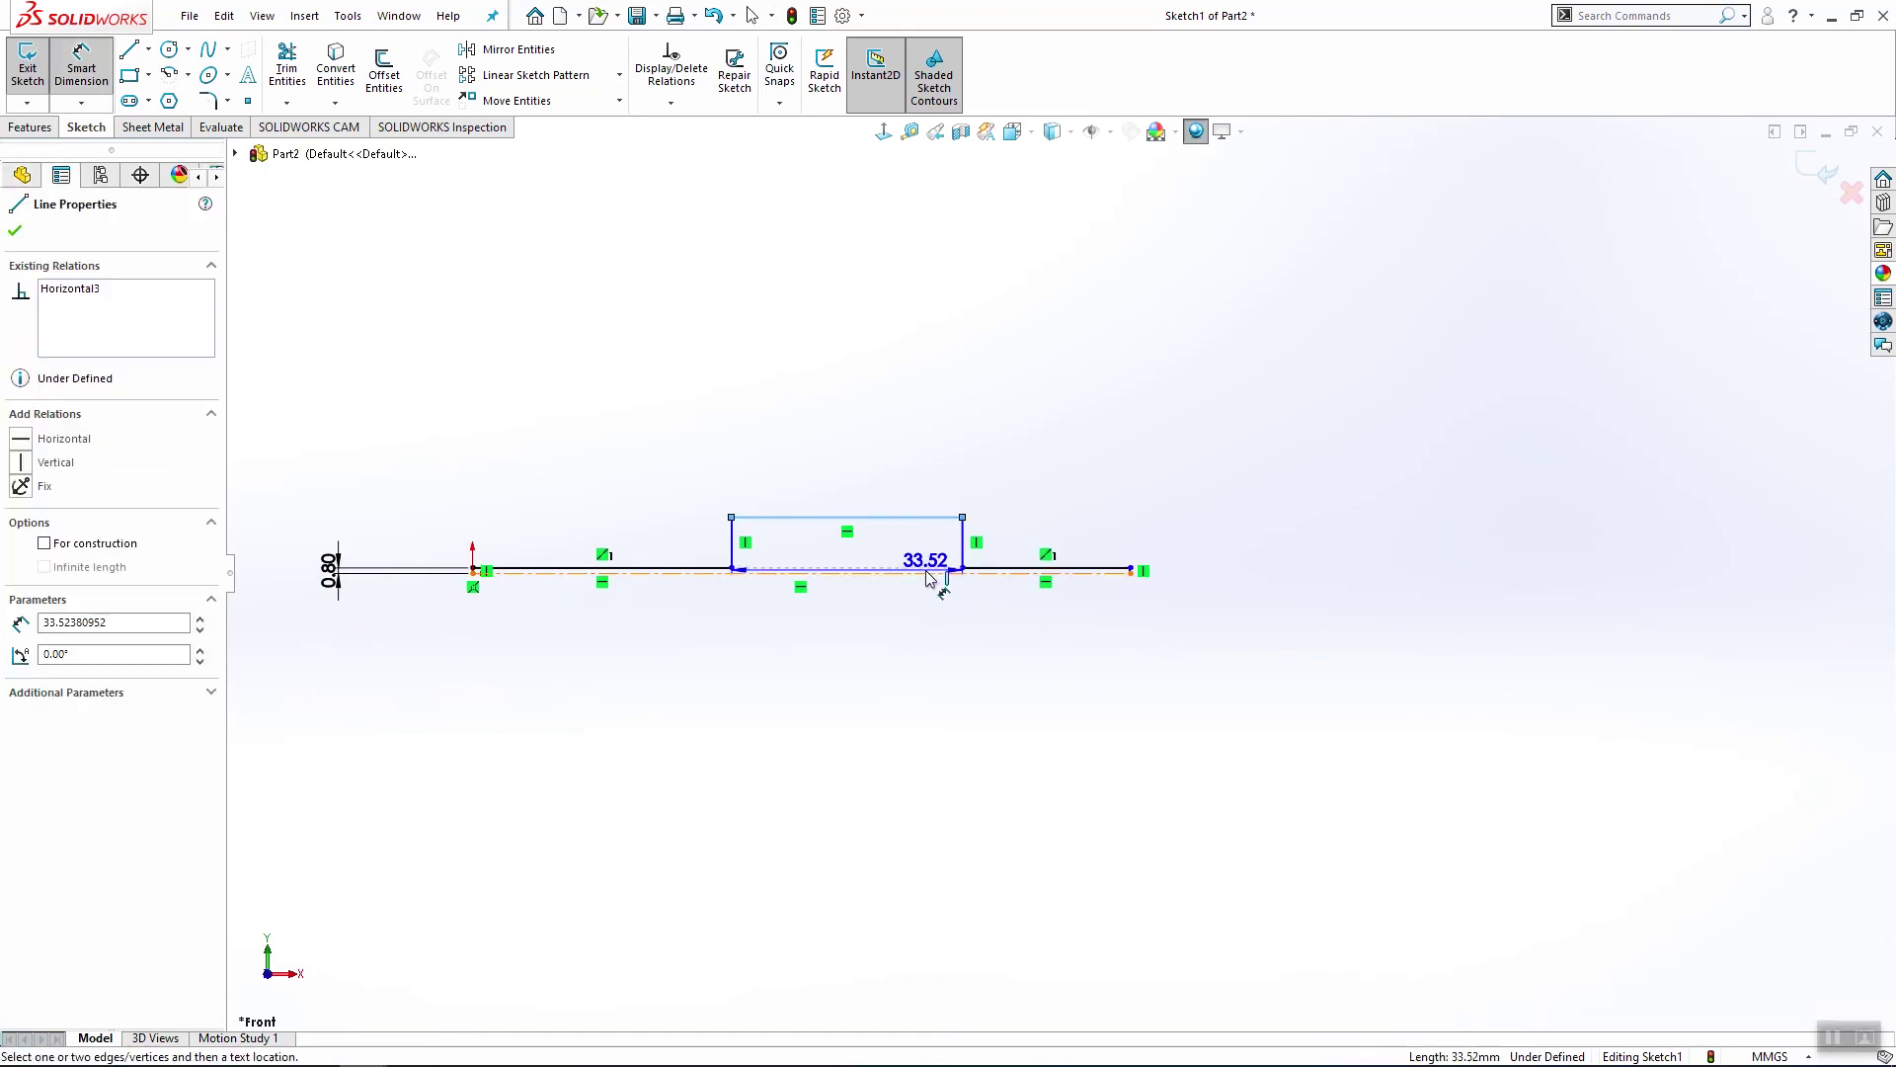
{"action": "scroll", "coordinate": [1126, 604], "scroll_direction": "down", "scroll_amount": 5}
{"action": "left_click", "coordinate": [1126, 604]}
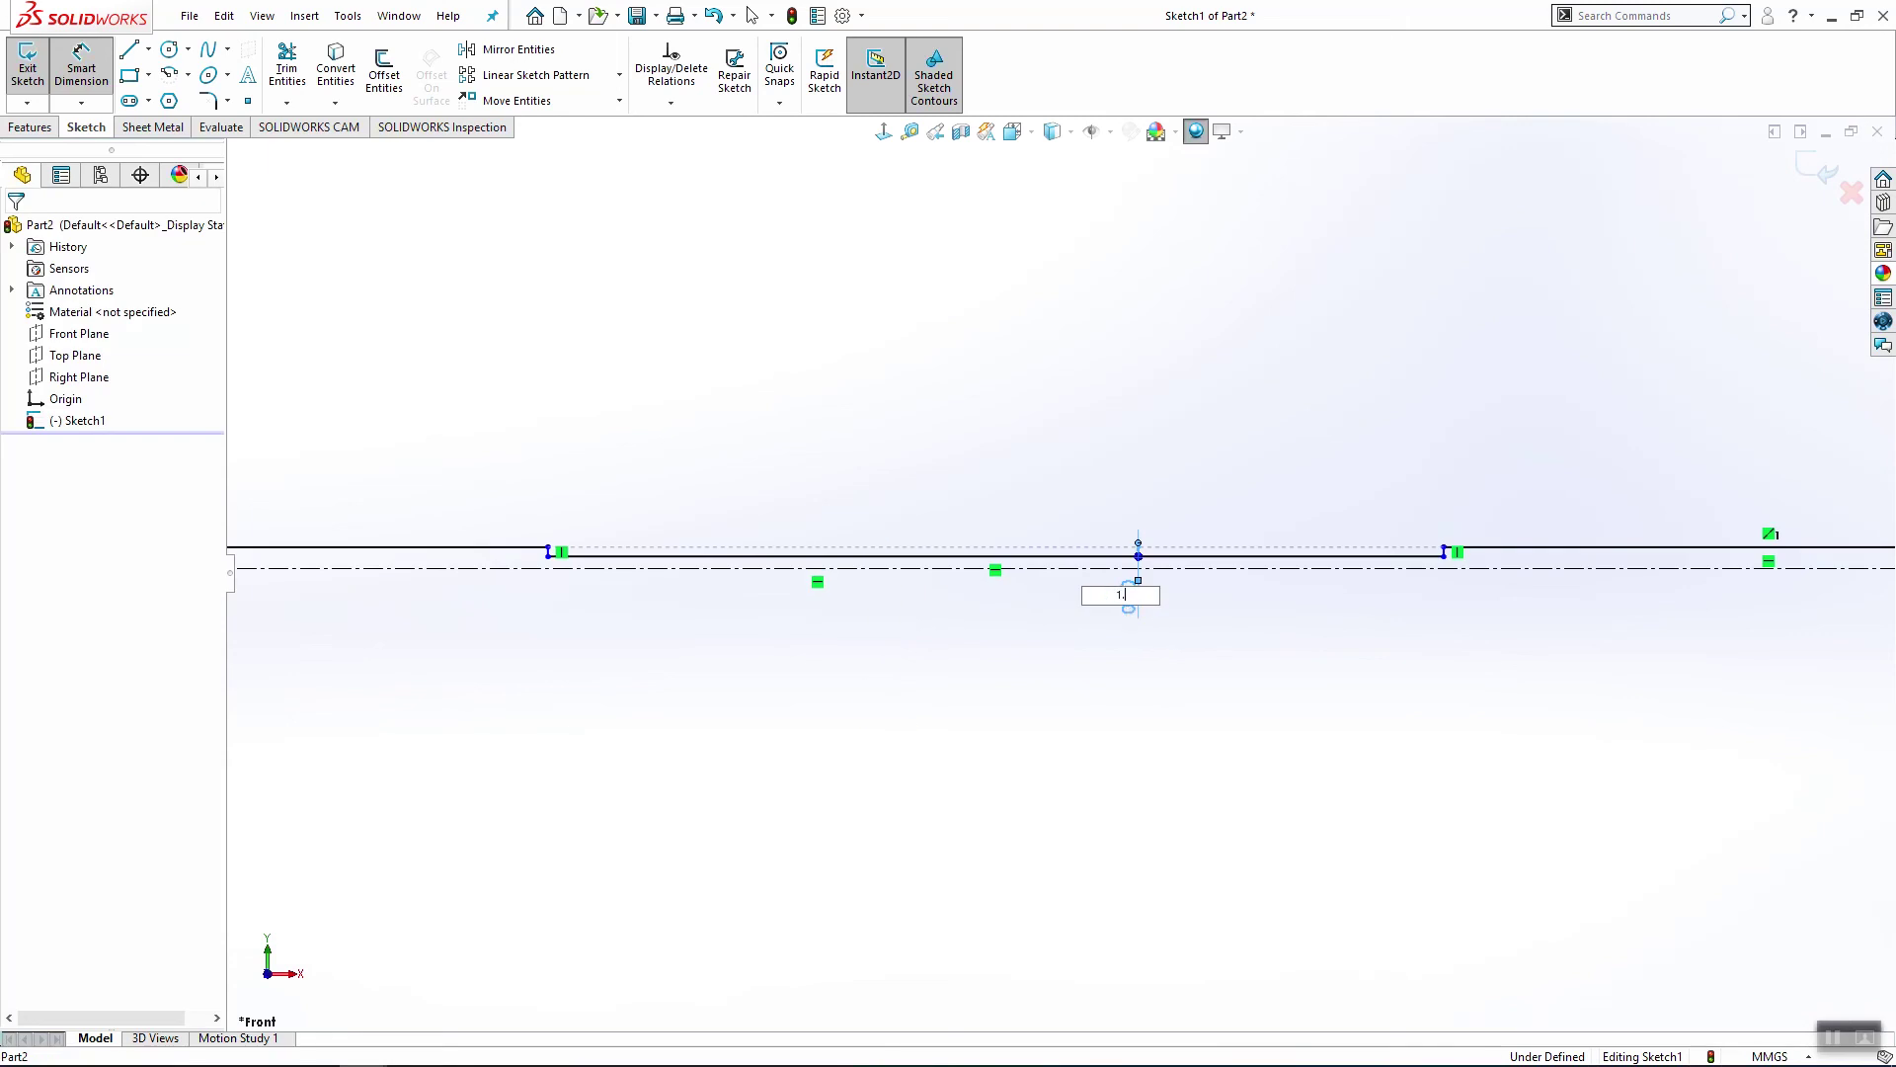
{"action": "key", "text": "Return"}
{"action": "scroll", "coordinate": [1058, 692], "scroll_direction": "up", "scroll_amount": 4}
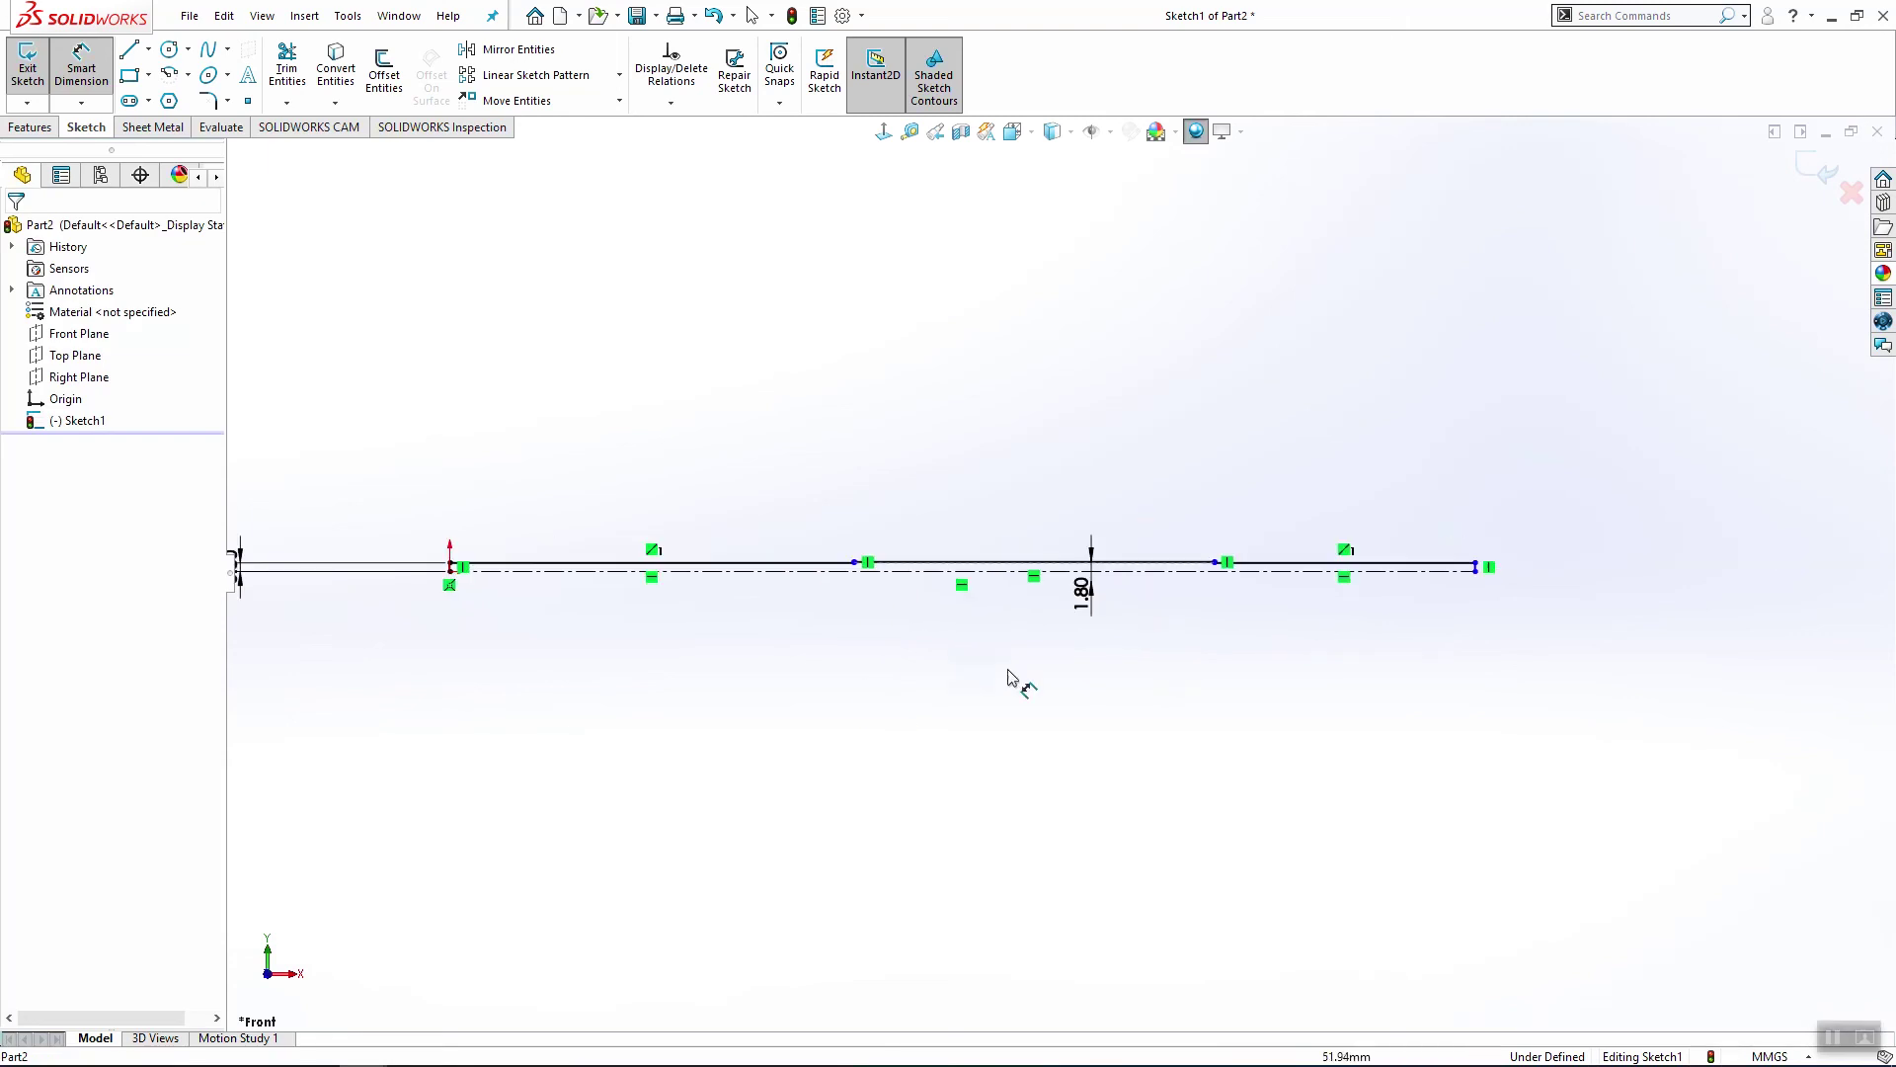
{"action": "scroll", "coordinate": [870, 581], "scroll_direction": "down", "scroll_amount": 3}
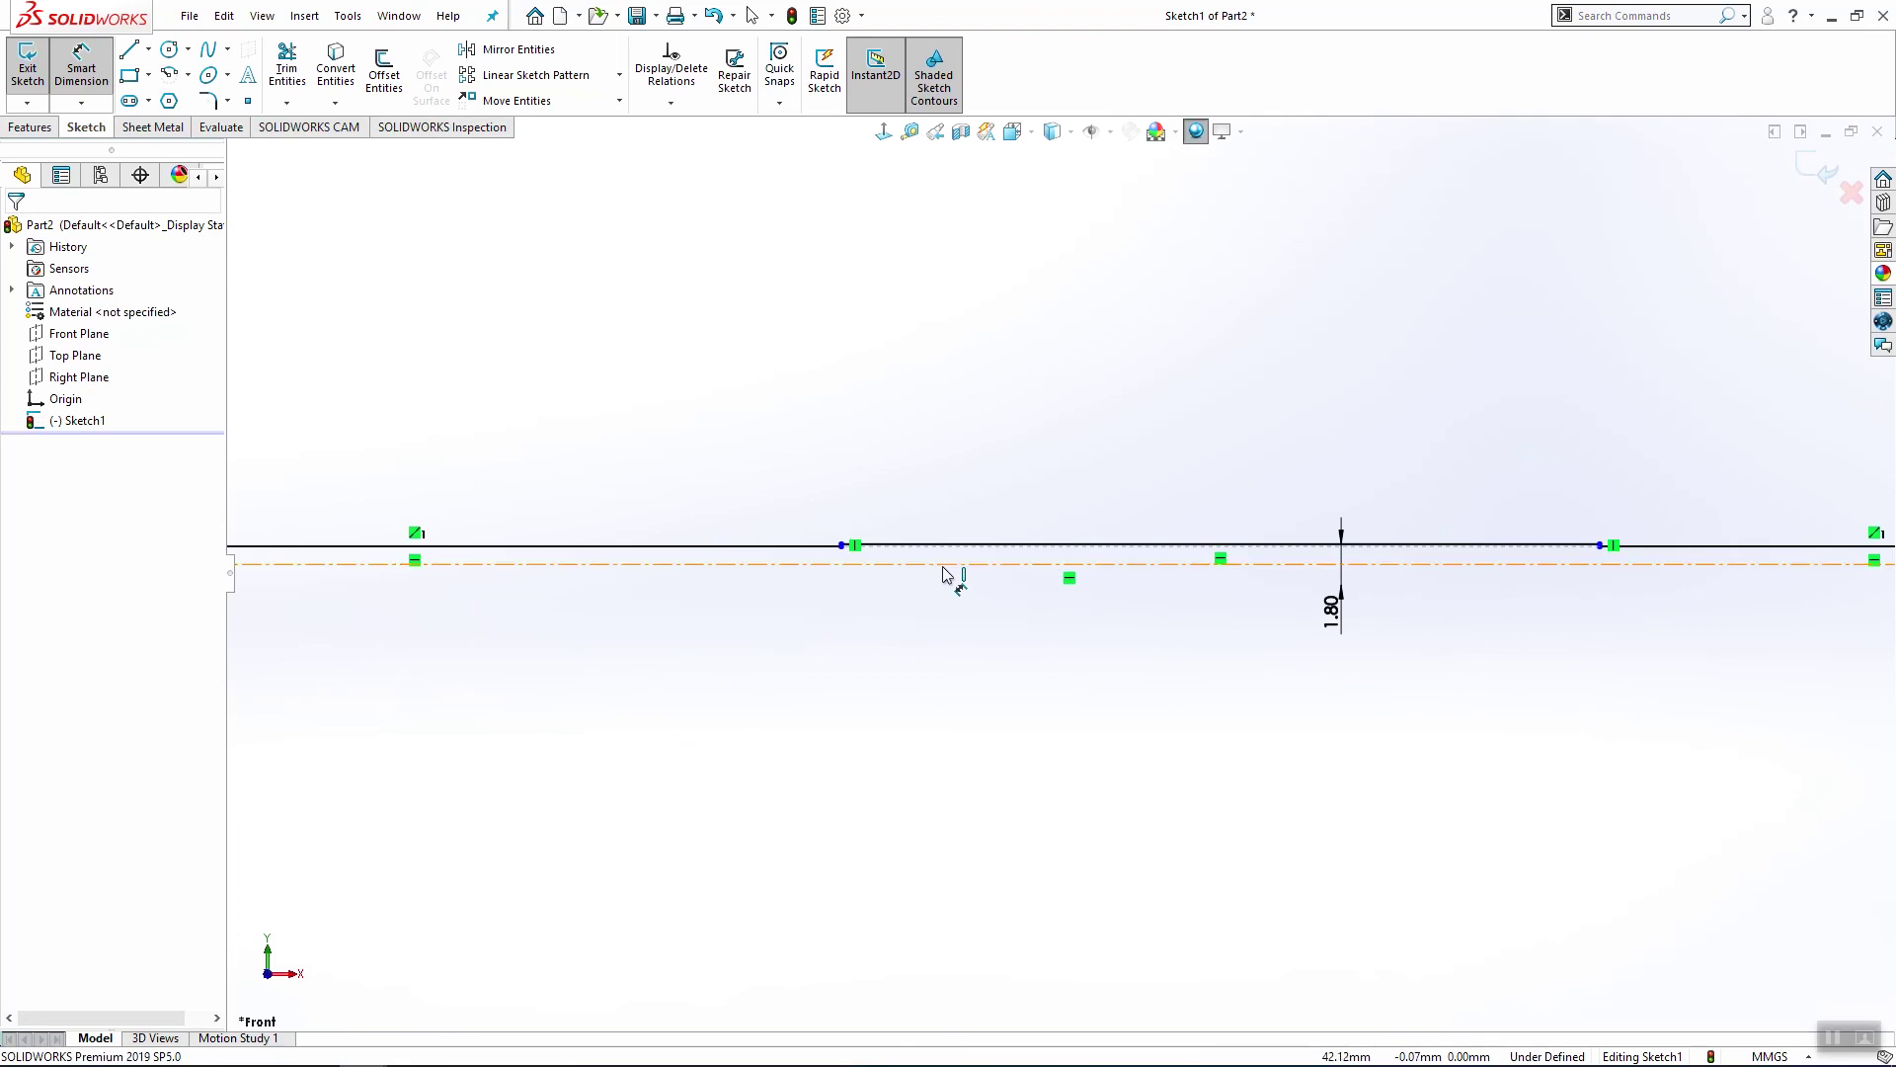
{"action": "scroll", "coordinate": [869, 582], "scroll_direction": "up", "scroll_amount": 4}
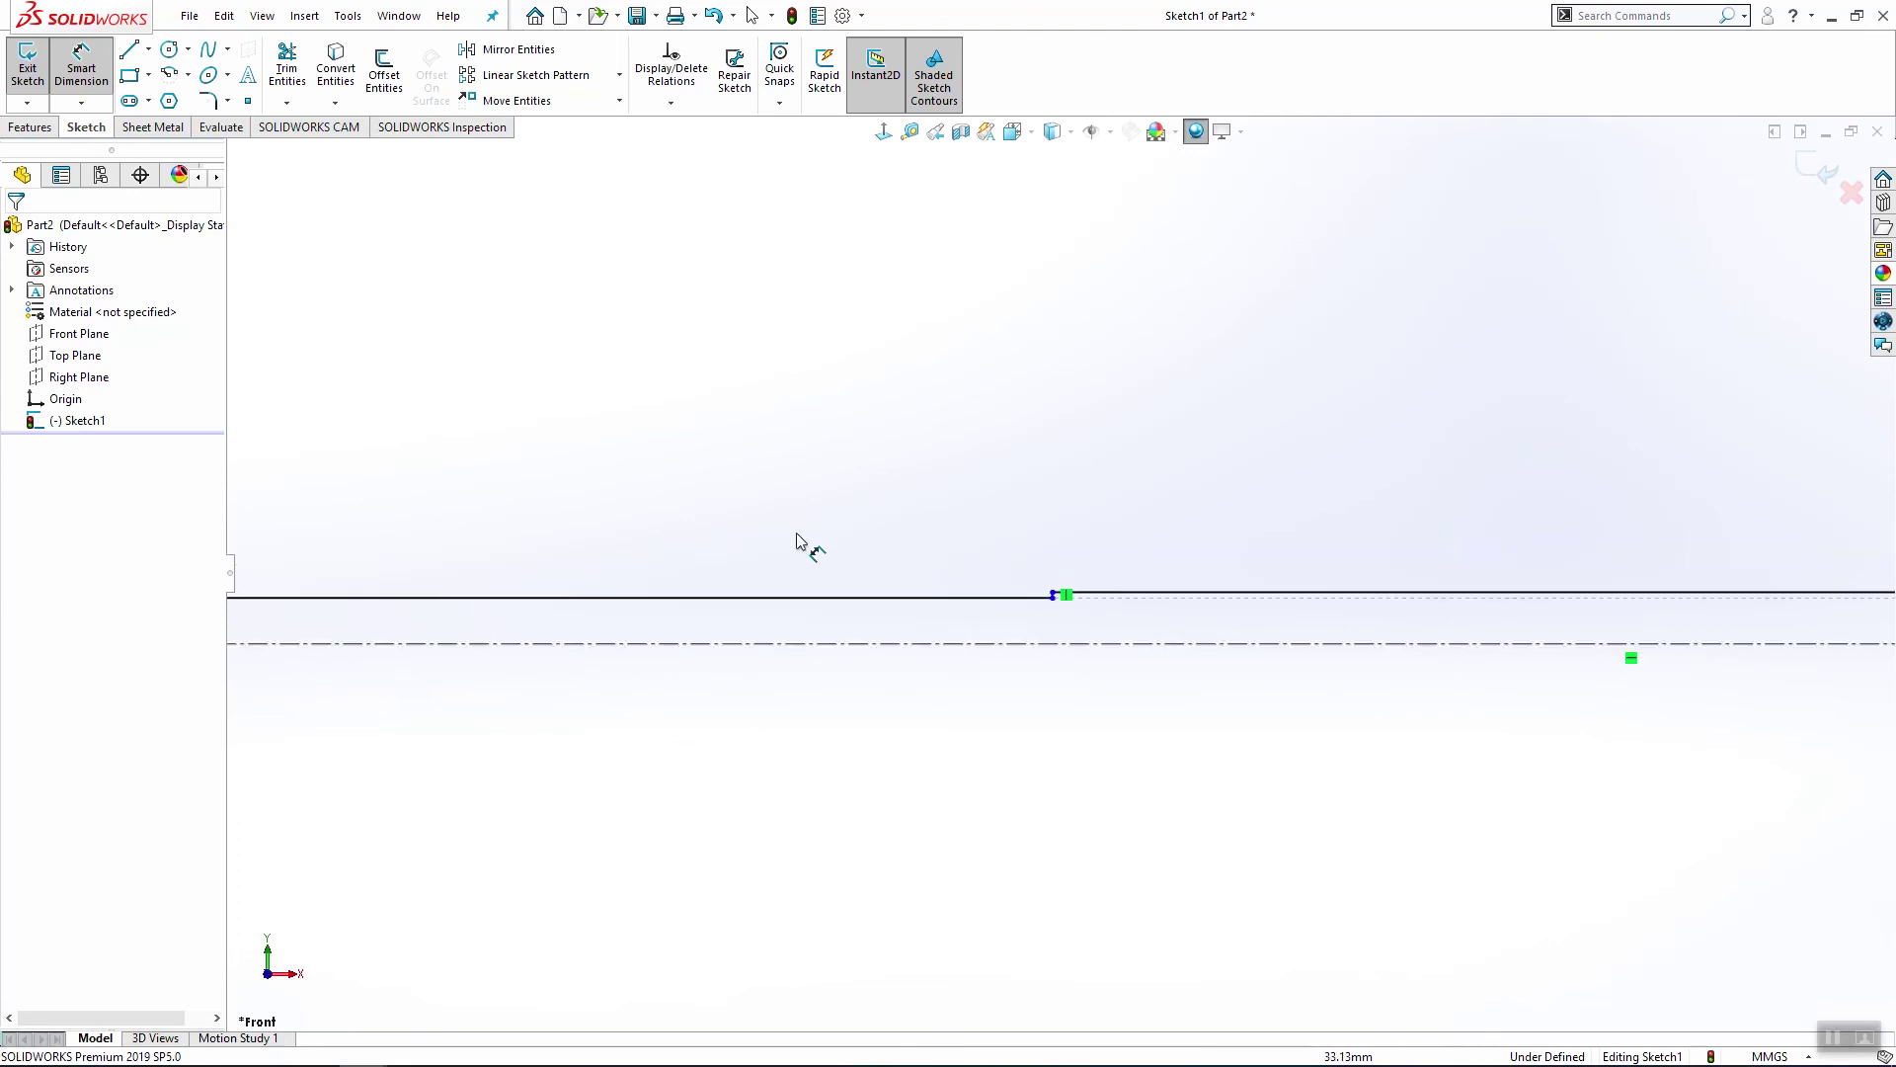
Step: Dimension the overall length from the origin to the right end as 18 mm
{"action": "left_click", "coordinate": [81, 68]}
{"action": "scroll", "coordinate": [691, 580], "scroll_direction": "down", "scroll_amount": 3}
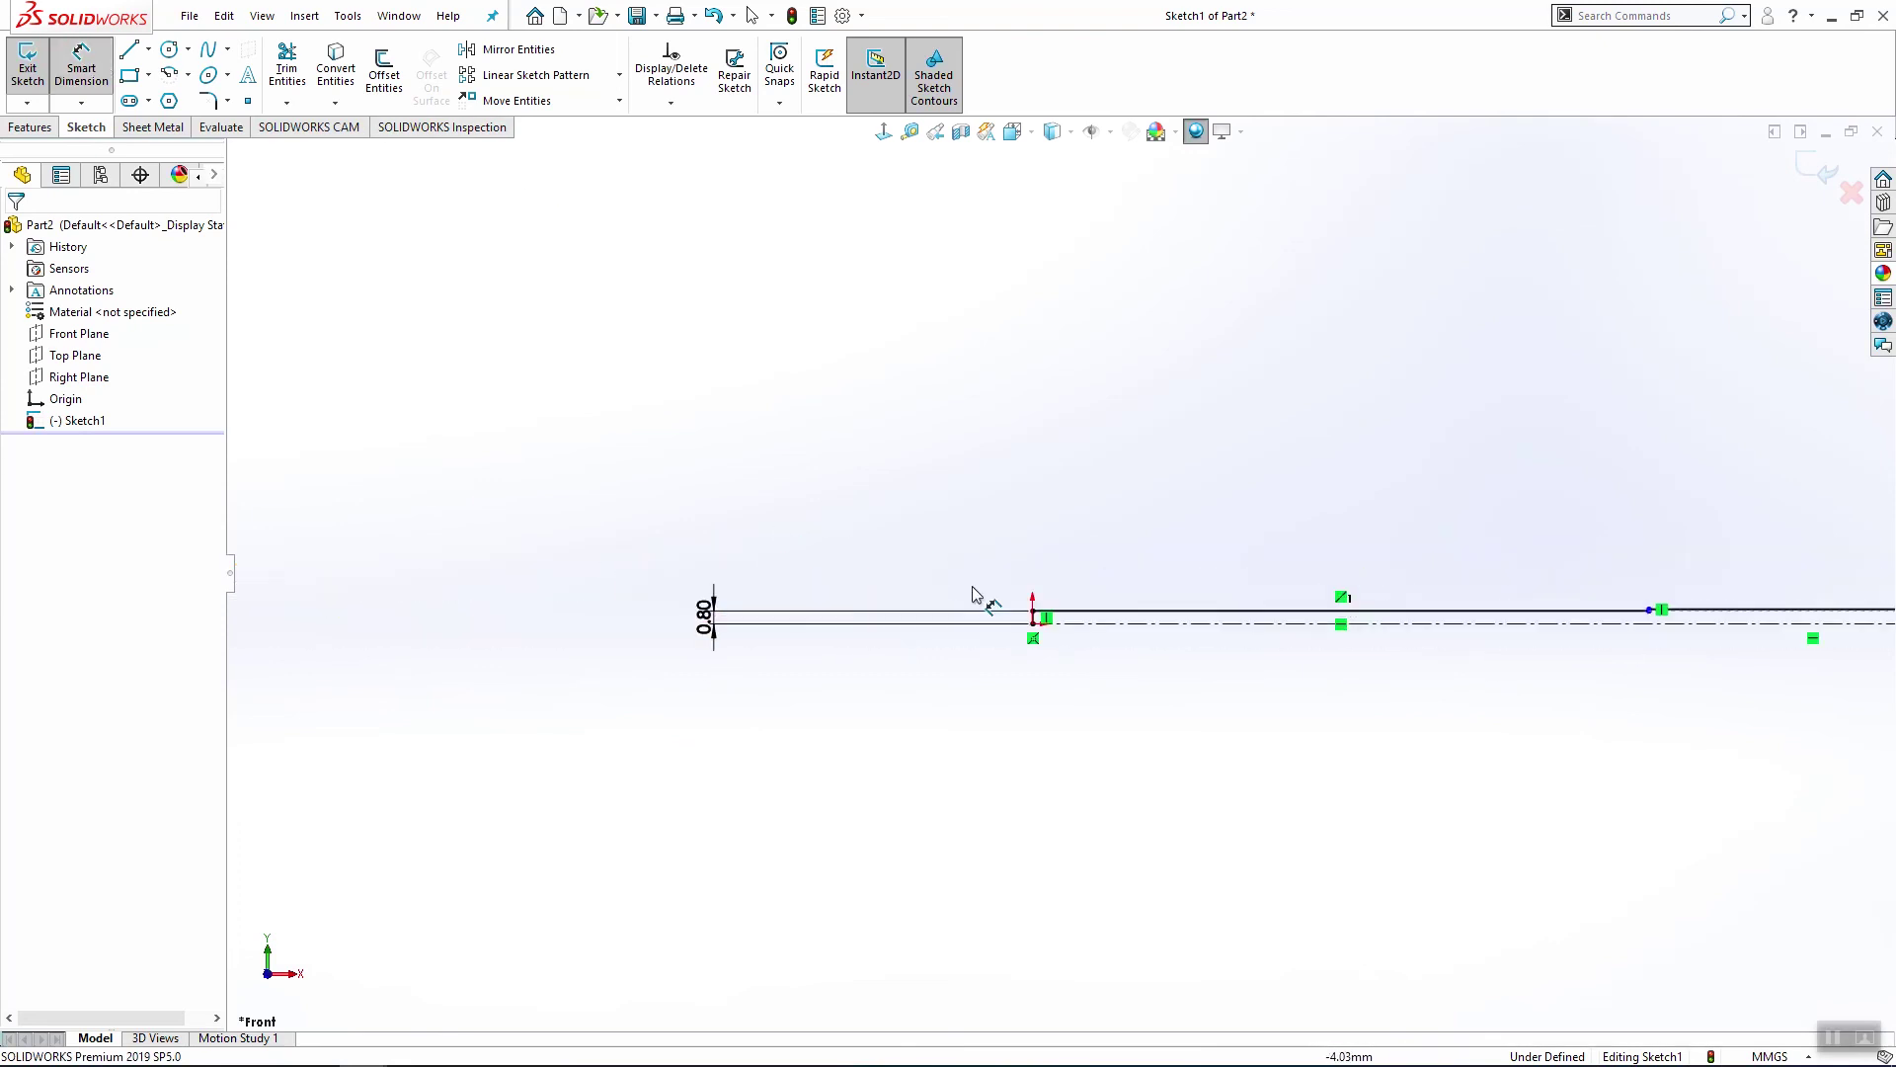
{"action": "left_click", "coordinate": [1032, 623]}
{"action": "scroll", "coordinate": [1047, 612], "scroll_direction": "up", "scroll_amount": 4}
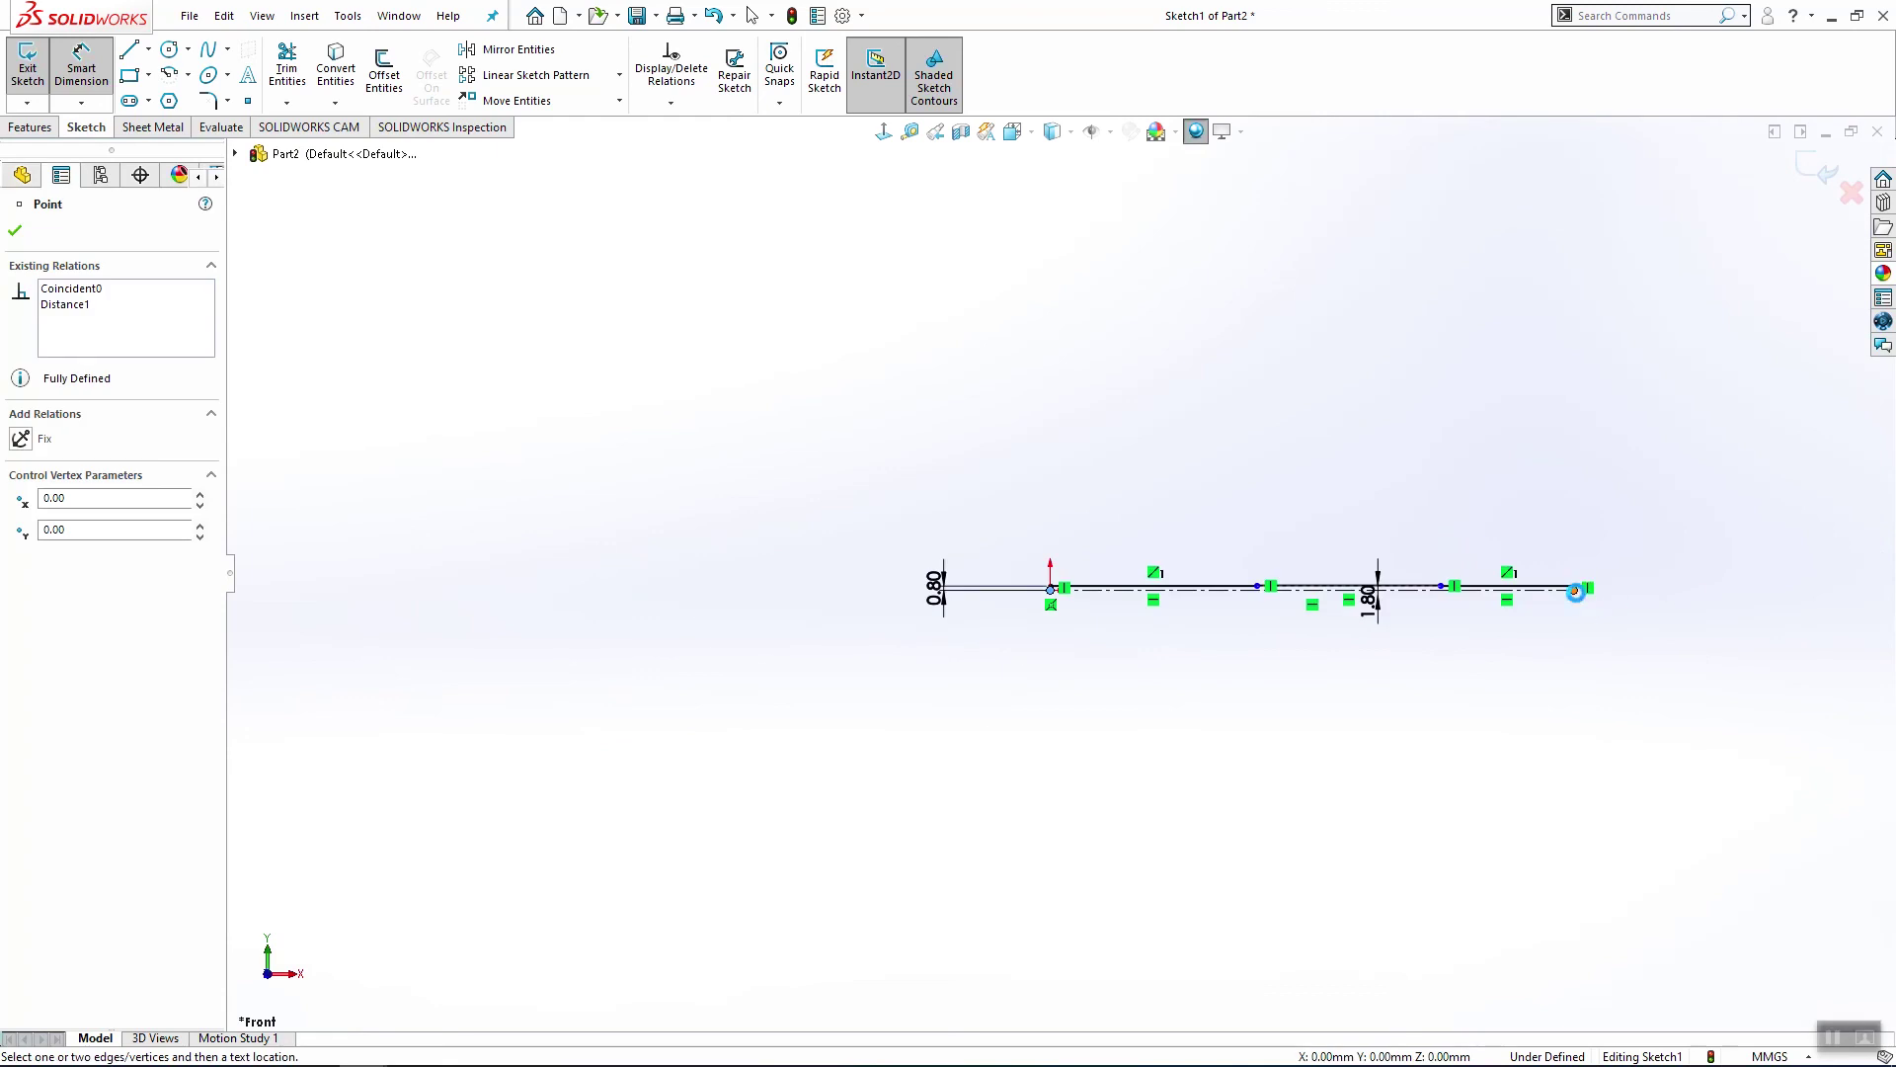
{"action": "left_click", "coordinate": [1576, 590]}
{"action": "left_click", "coordinate": [1355, 736]}
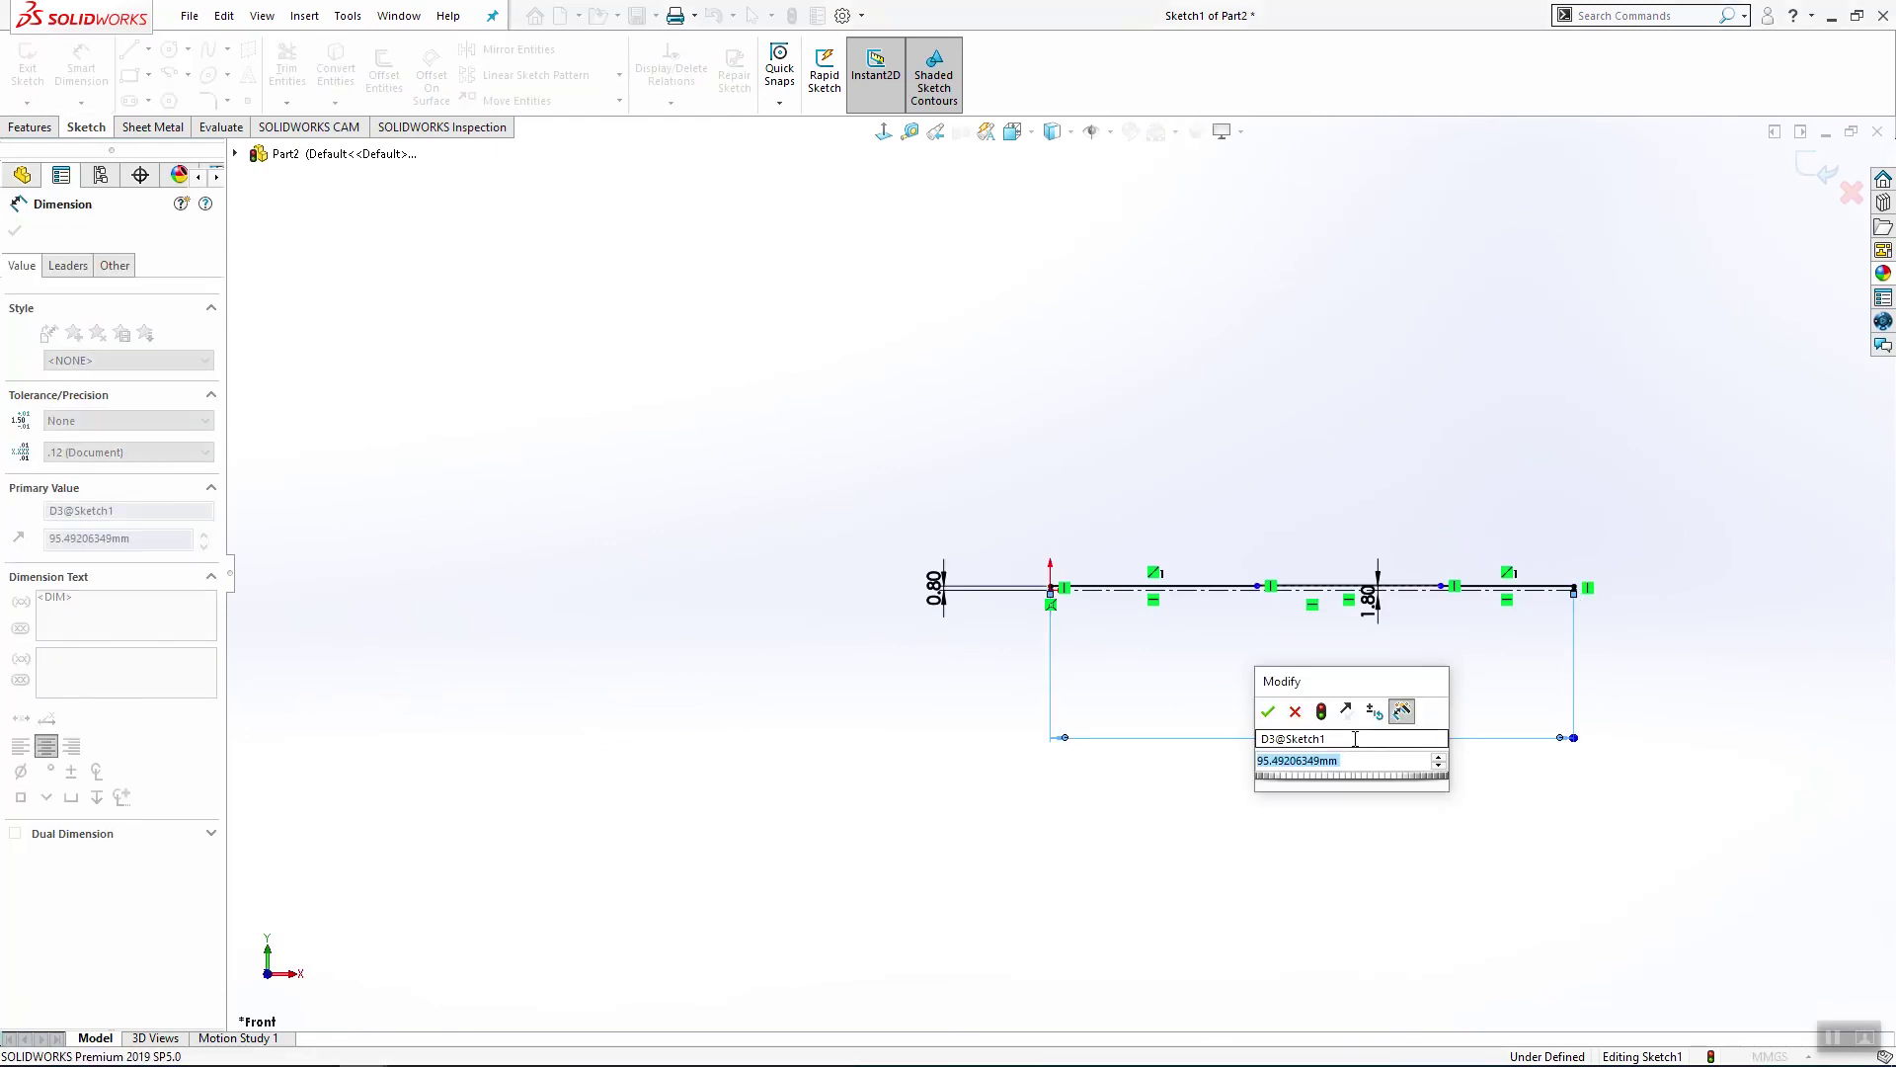
{"action": "type", "text": "18"}
{"action": "key", "text": "Return"}
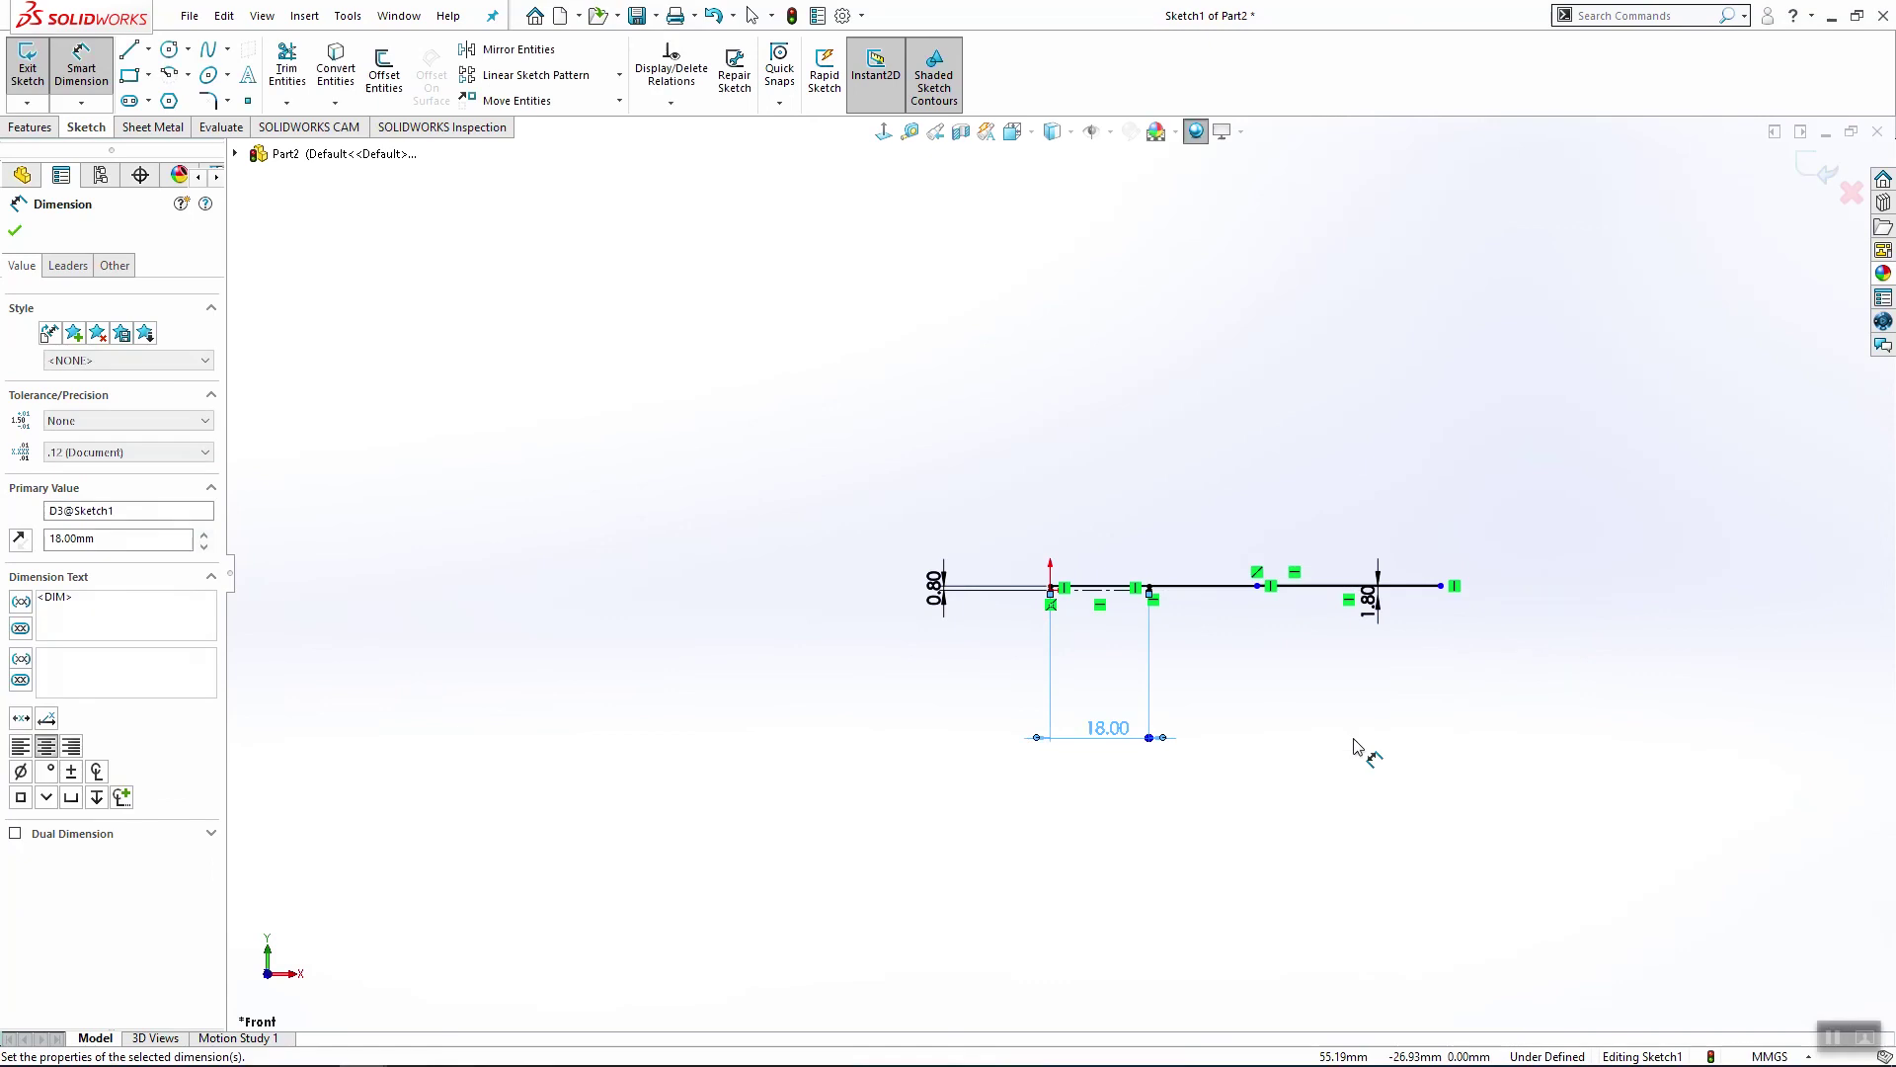
{"action": "key", "text": "Escape"}
Step: Slide the step endpoint left to about 13.7 mm, dismissing the over-defining warning
{"action": "scroll", "coordinate": [1119, 533], "scroll_direction": "down", "scroll_amount": 3}
{"action": "scroll", "coordinate": [1281, 757], "scroll_direction": "down", "scroll_amount": 2}
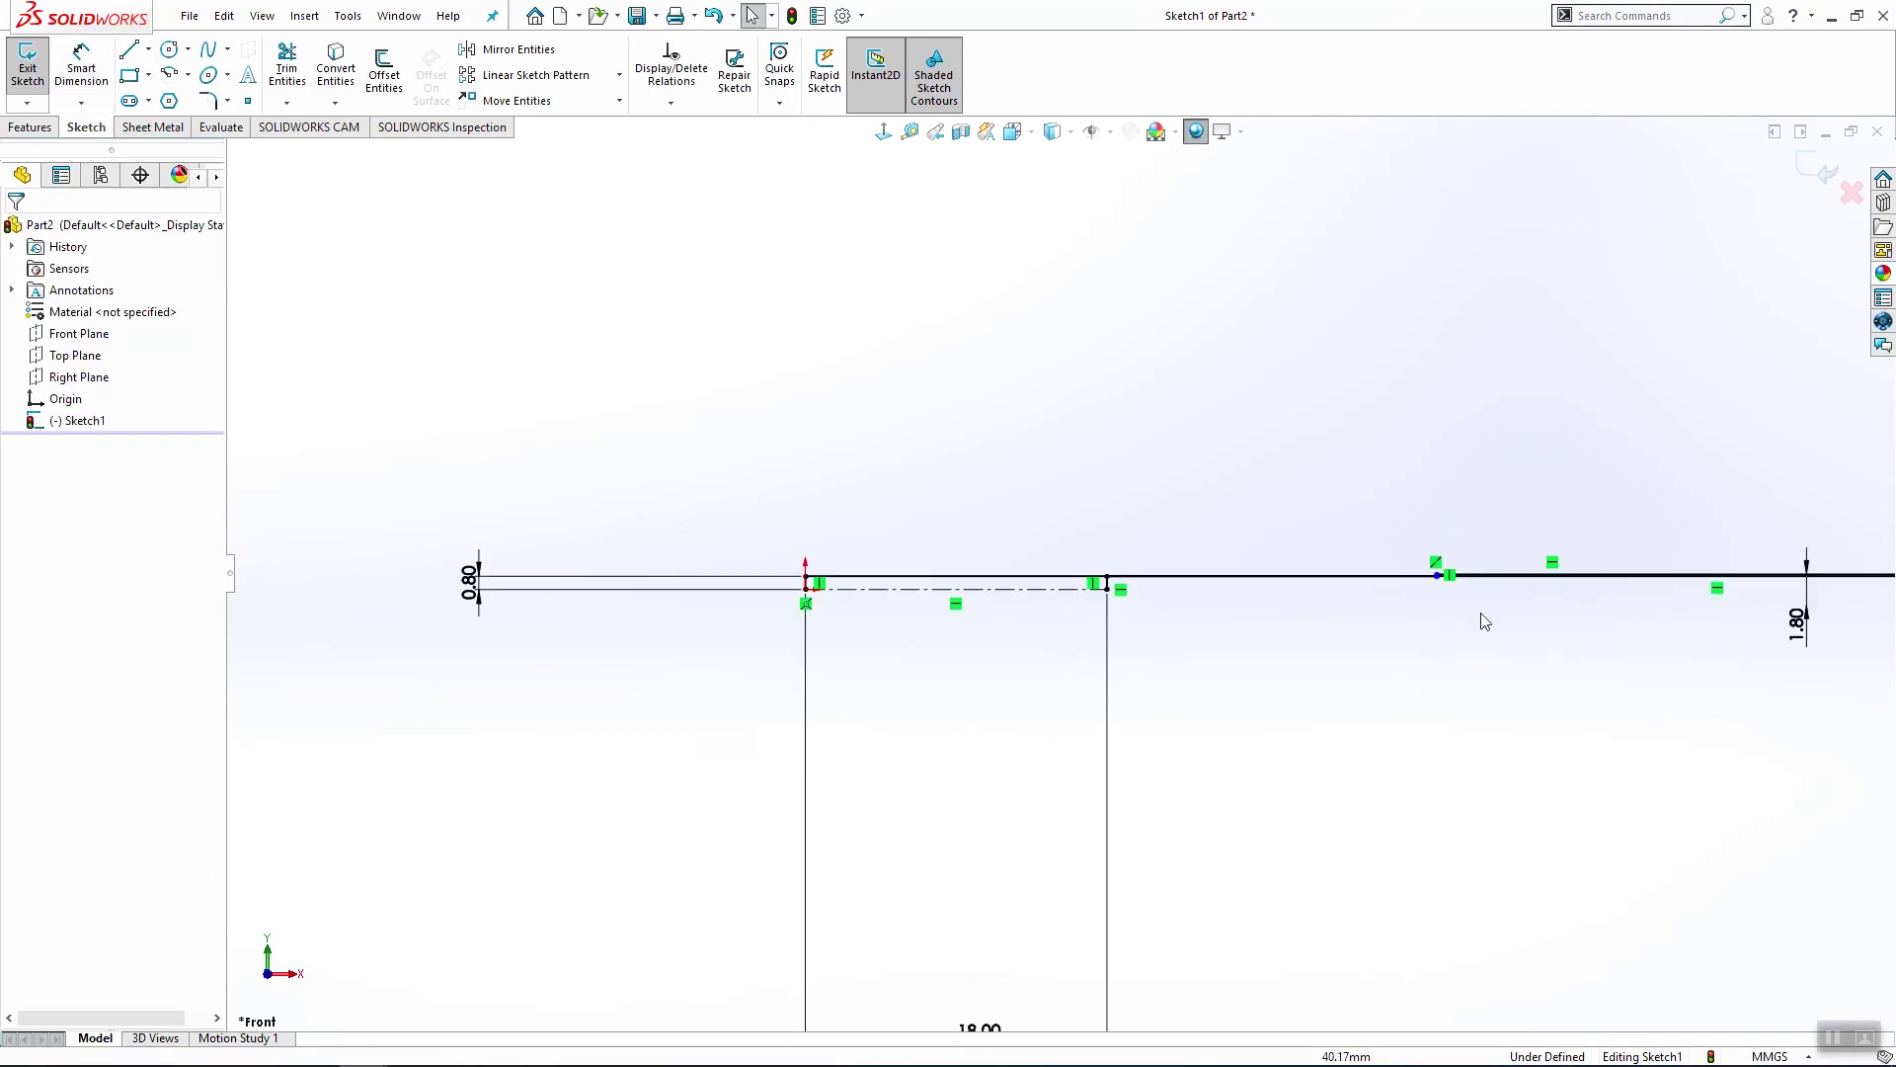
{"action": "left_click_drag", "start_coordinate": [1449, 576], "coordinate": [929, 577]}
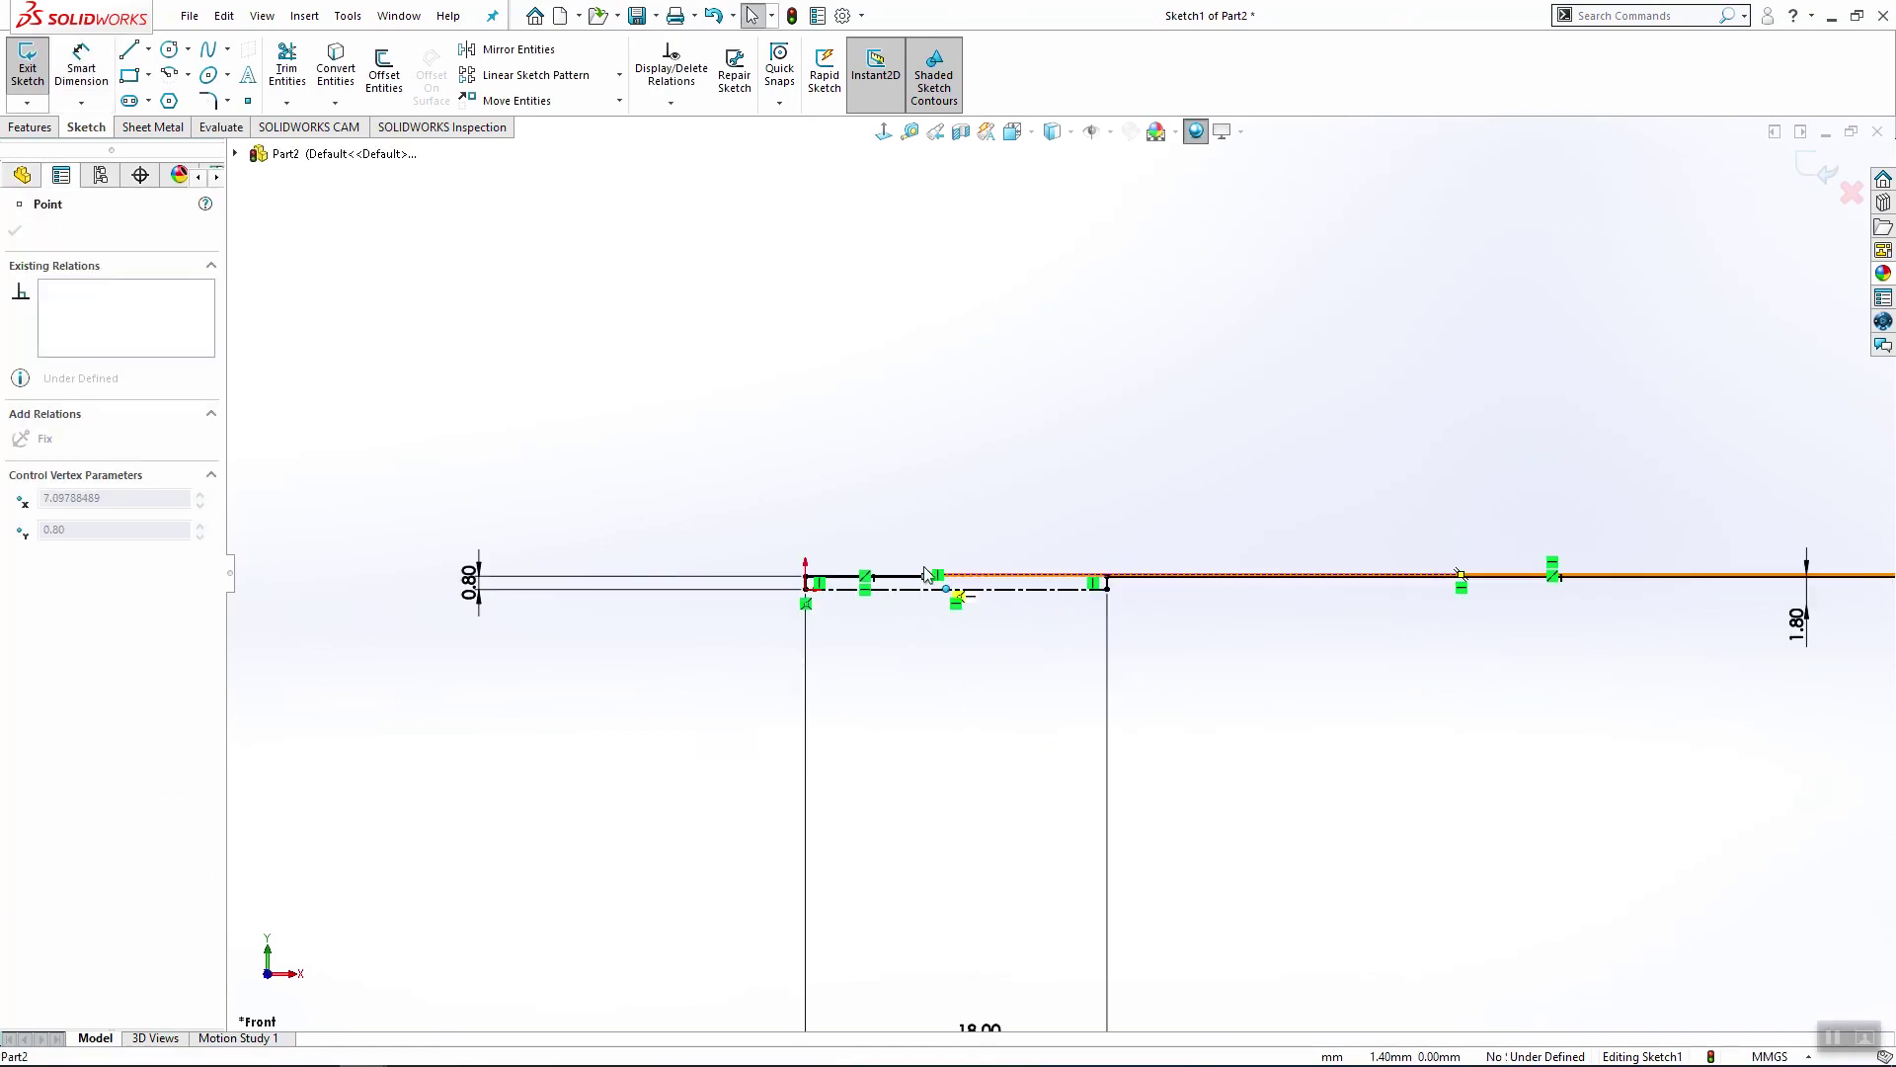
{"action": "key", "text": "Return"}
{"action": "scroll", "coordinate": [1382, 637], "scroll_direction": "up", "scroll_amount": 3}
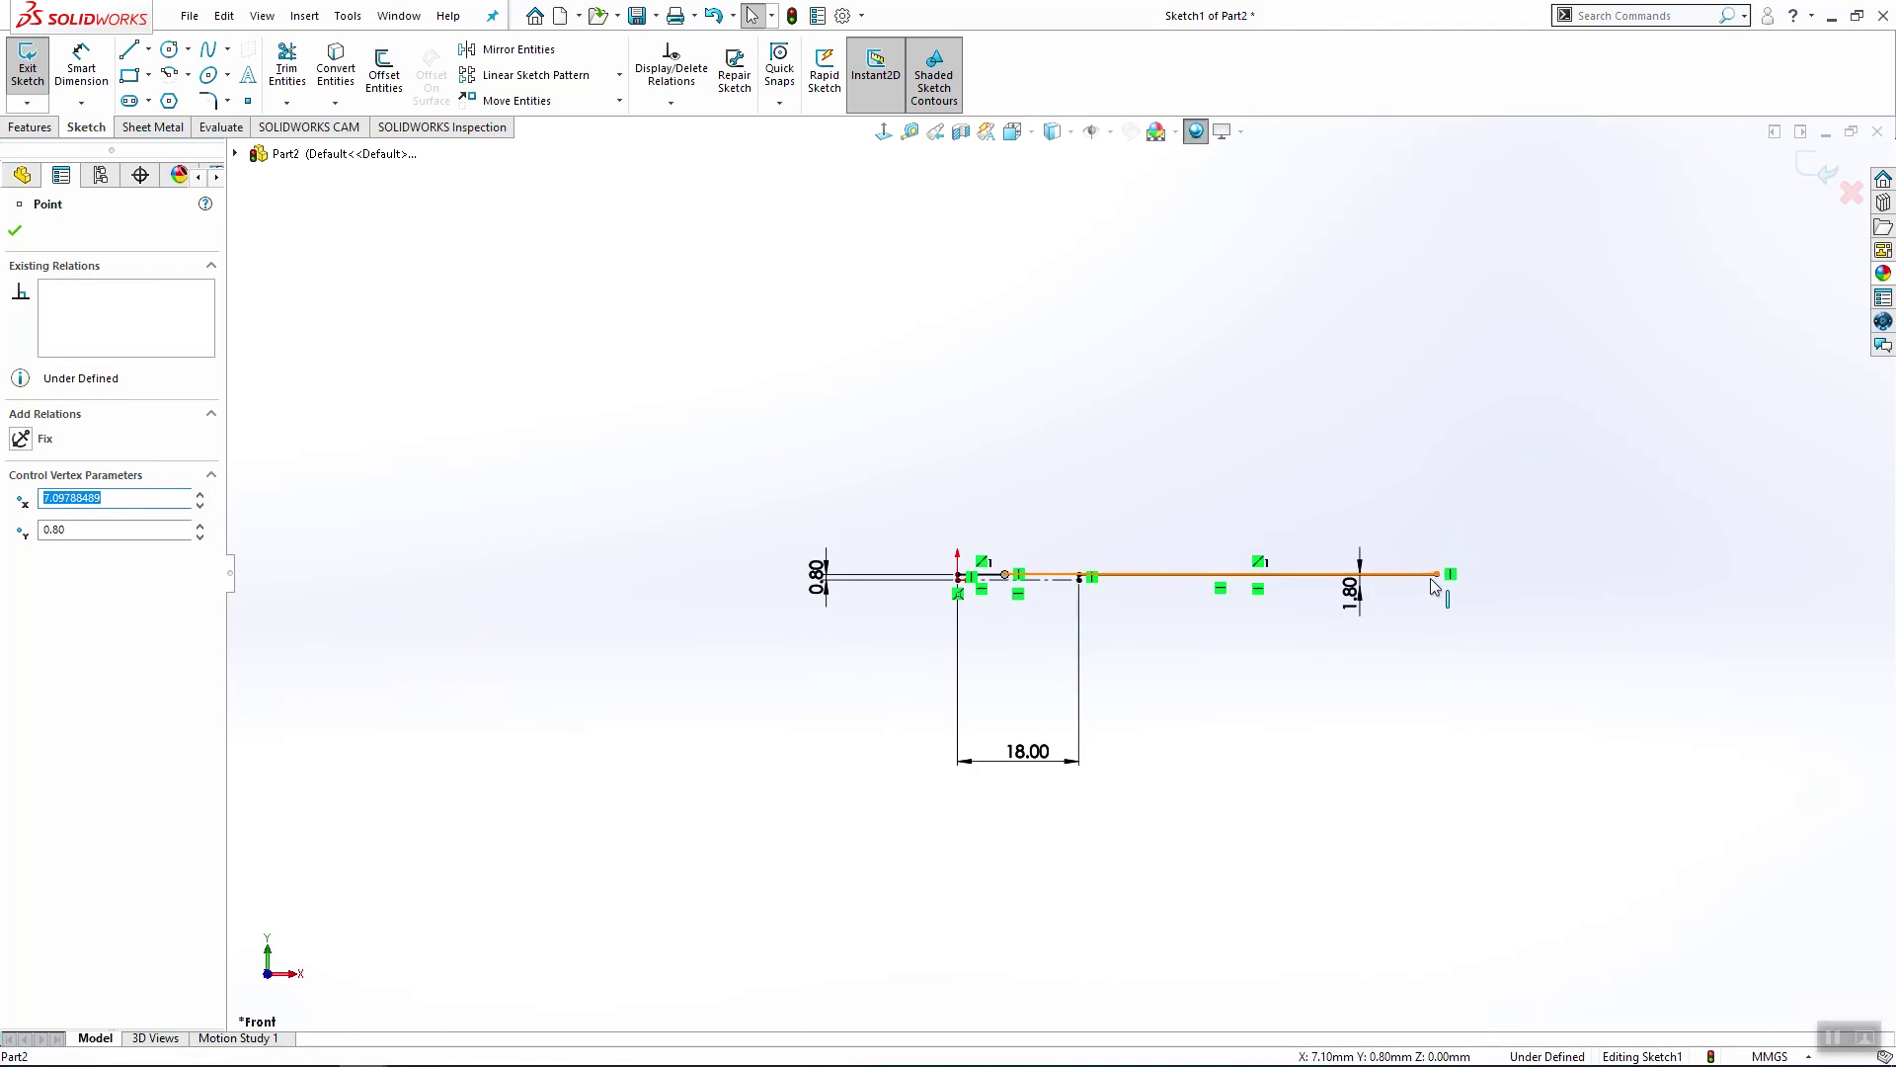
{"action": "left_click_drag", "start_coordinate": [1437, 575], "coordinate": [1049, 571]}
{"action": "scroll", "coordinate": [1041, 569], "scroll_direction": "down", "scroll_amount": 3}
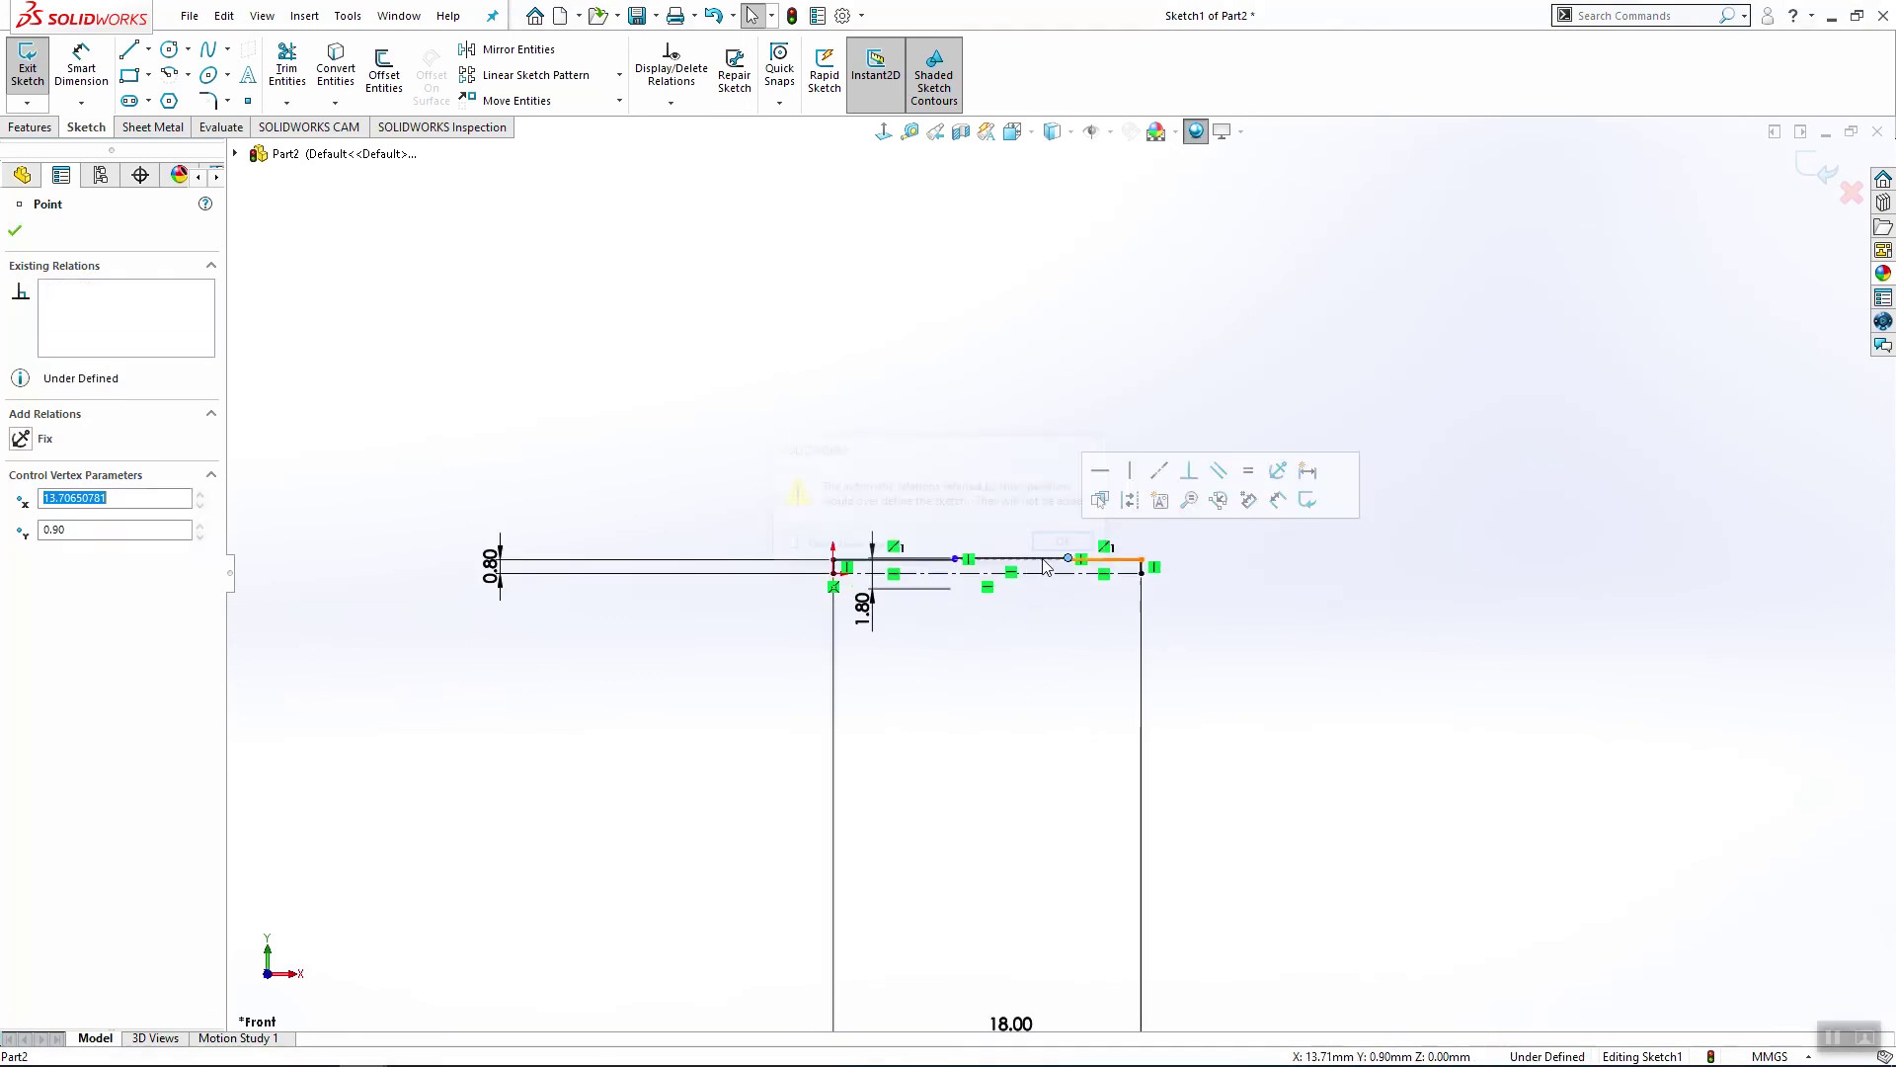
{"action": "scroll", "coordinate": [1045, 566], "scroll_direction": "down", "scroll_amount": 5}
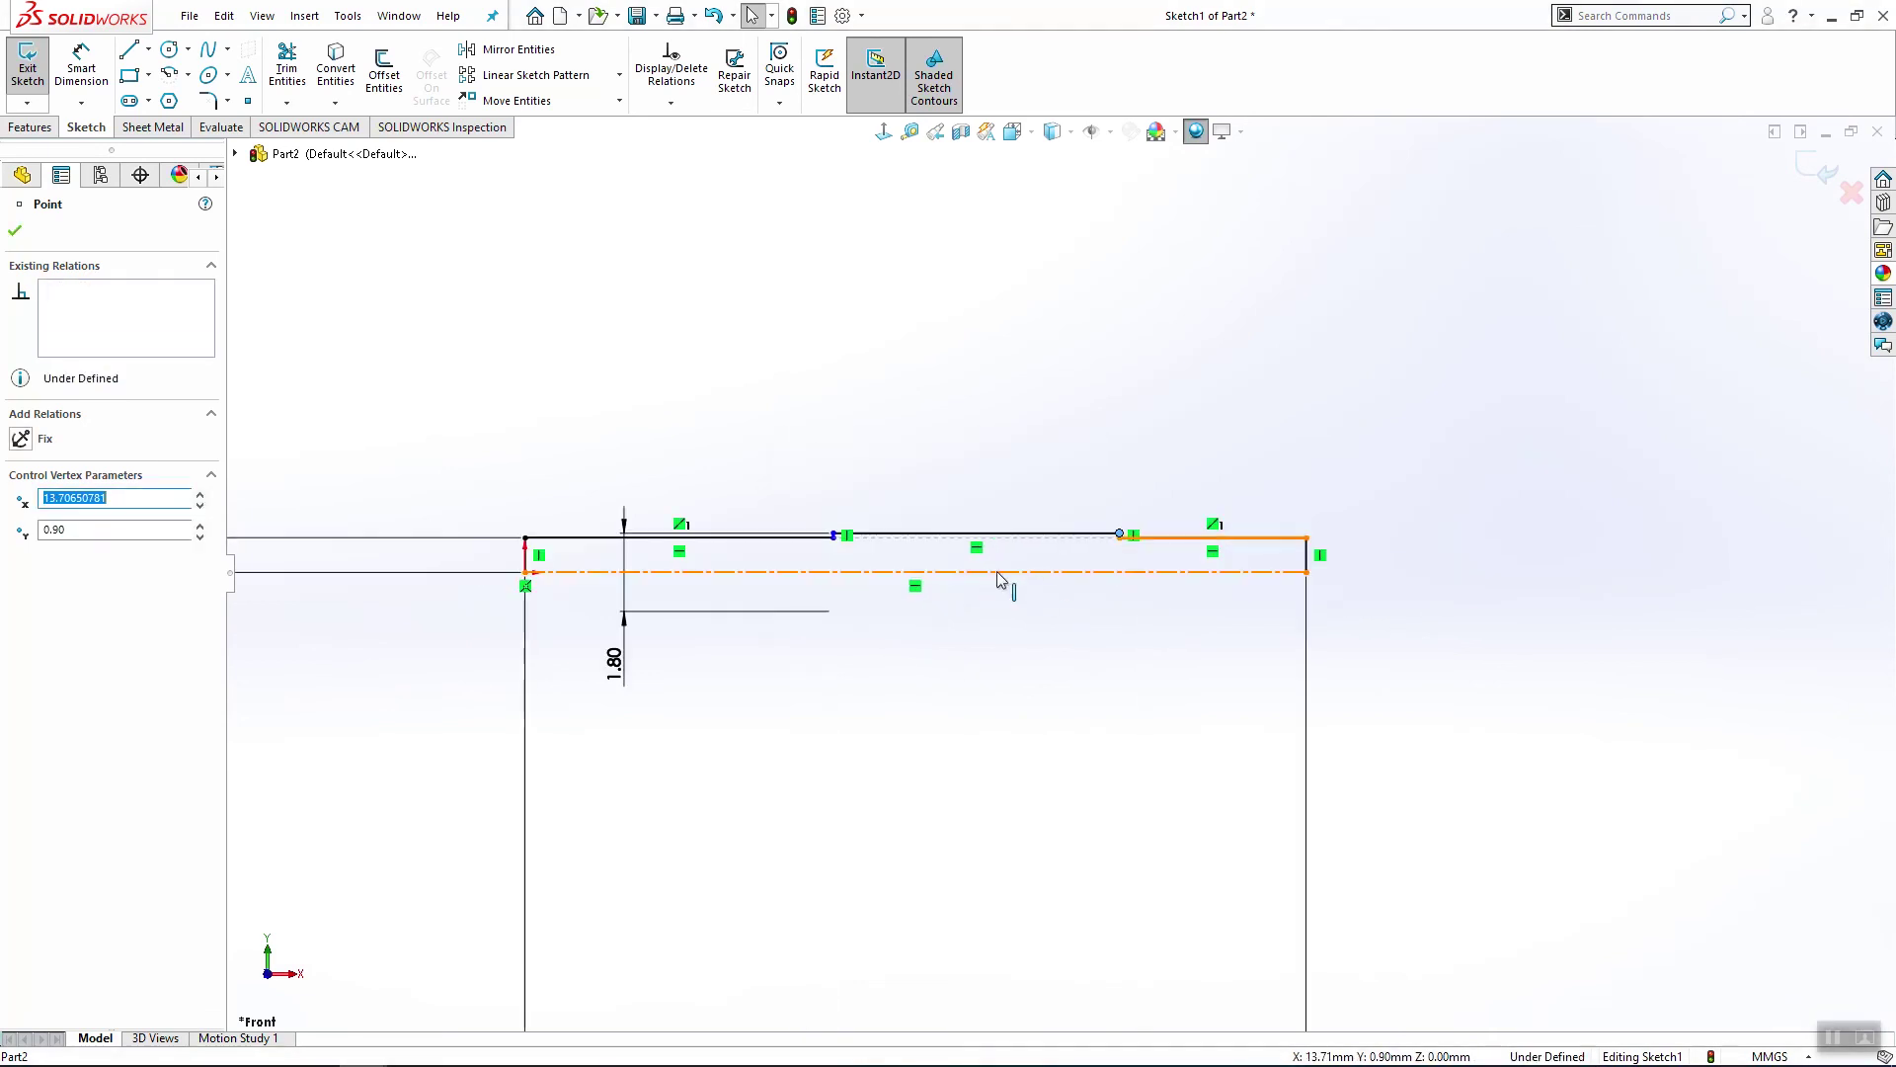
Step: Set the first and right section lengths to 7.00 mm each
{"action": "left_click", "coordinate": [81, 59]}
{"action": "left_click", "coordinate": [550, 460]}
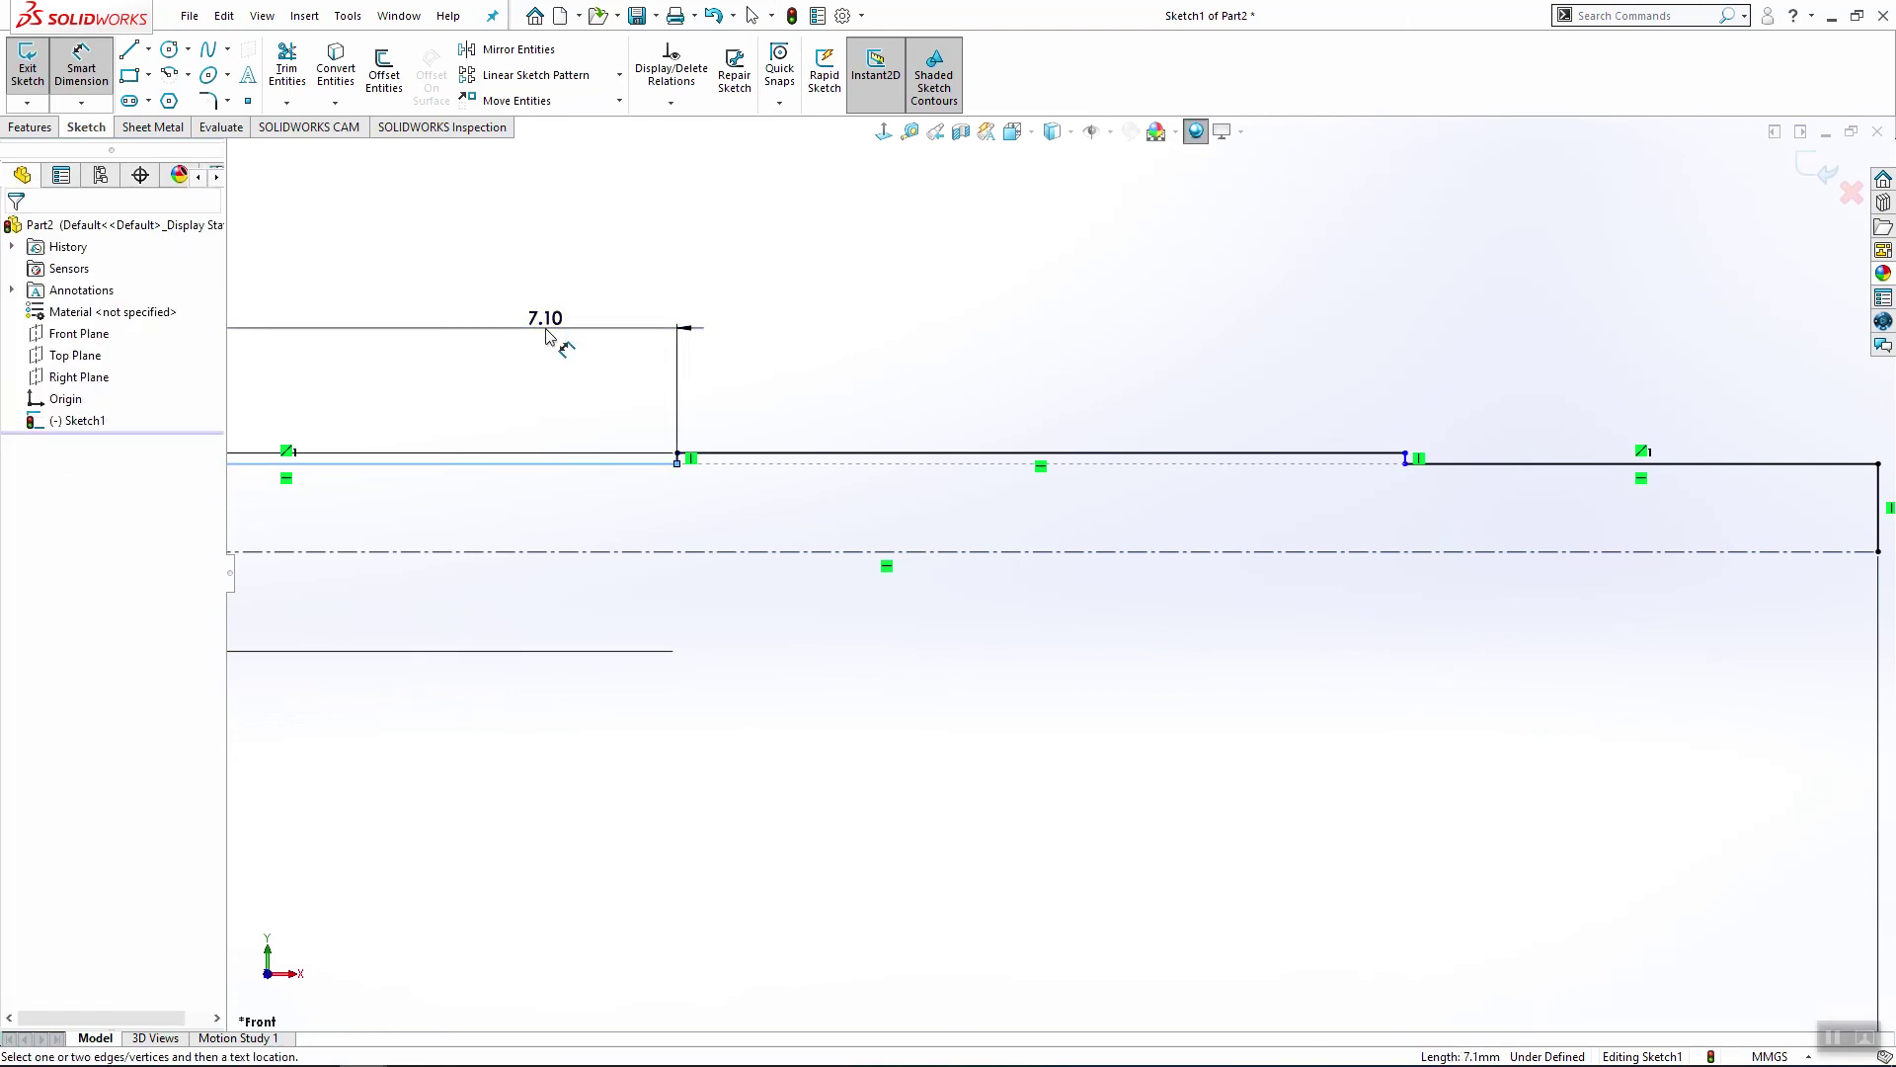
{"action": "left_click", "coordinate": [568, 333]}
{"action": "type", "text": "7.00mm"}
{"action": "key", "text": "Return"}
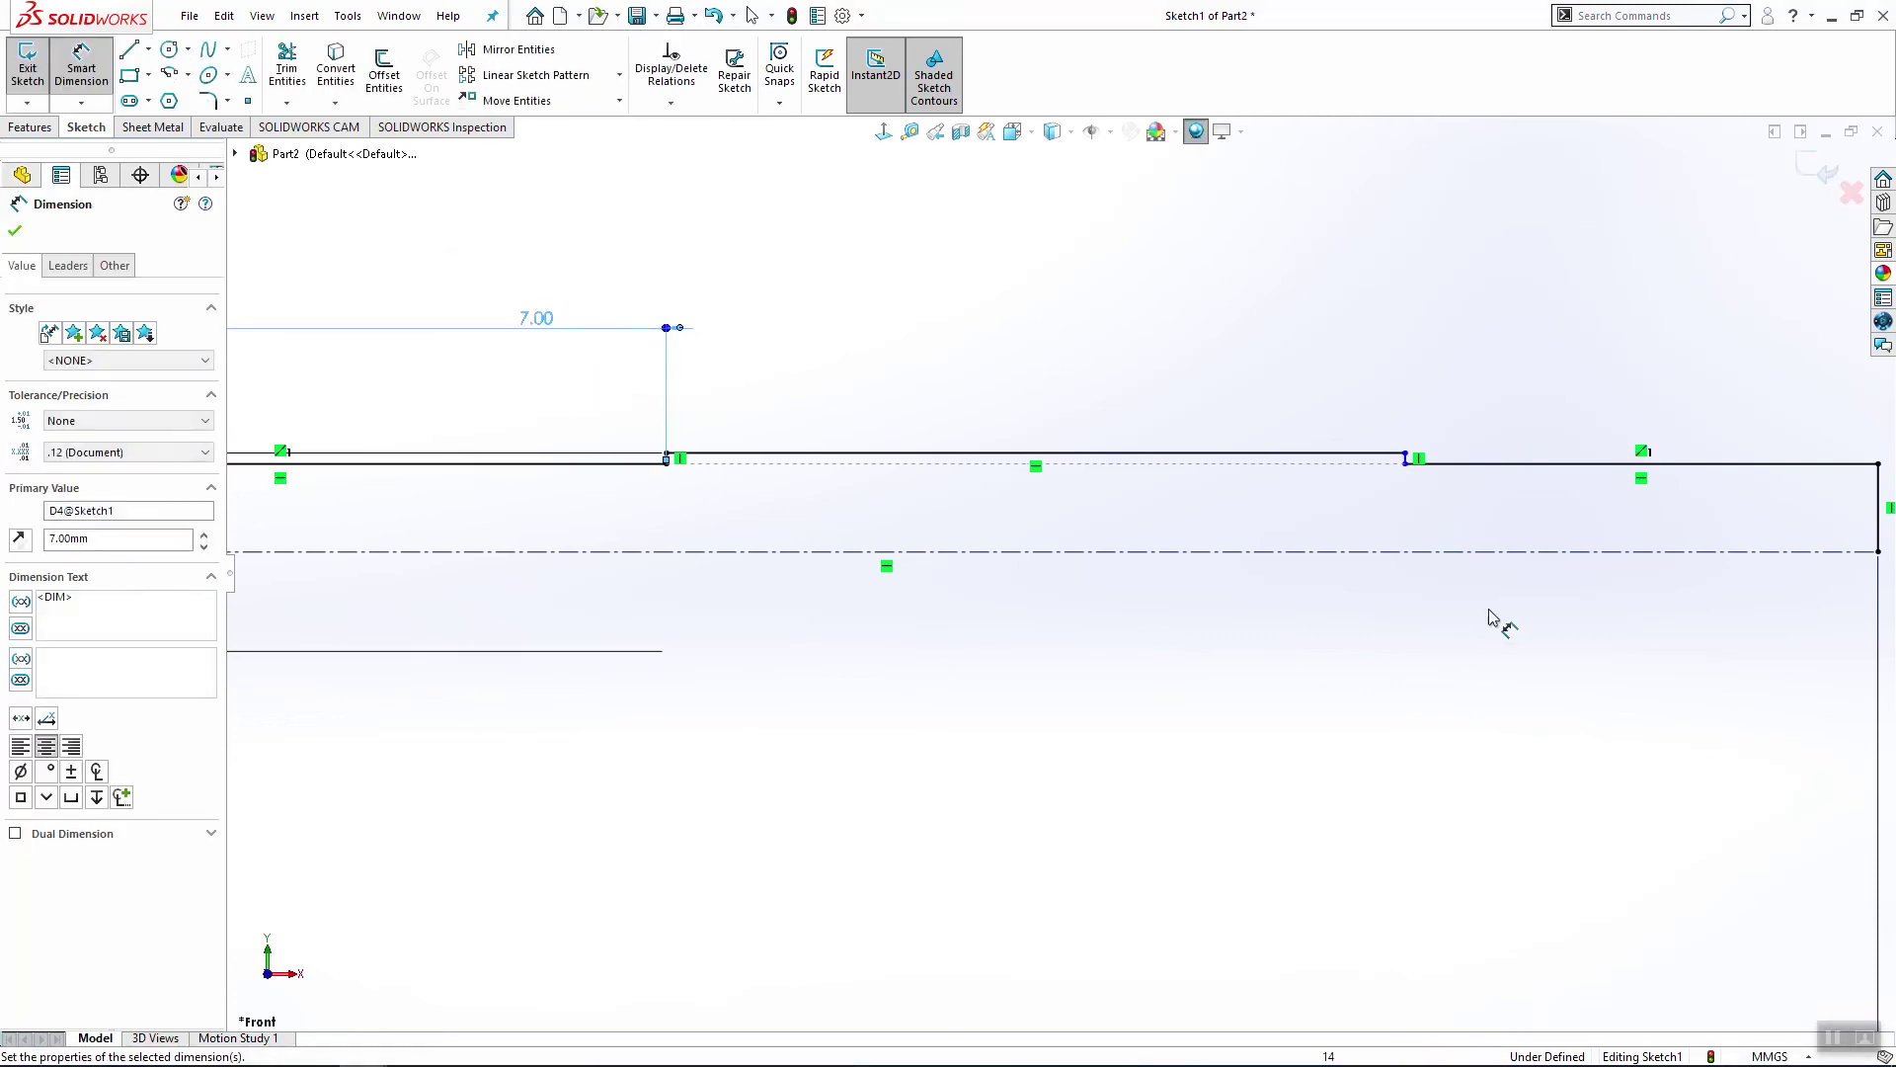
{"action": "left_click", "coordinate": [1472, 453]}
{"action": "left_click", "coordinate": [1491, 367]}
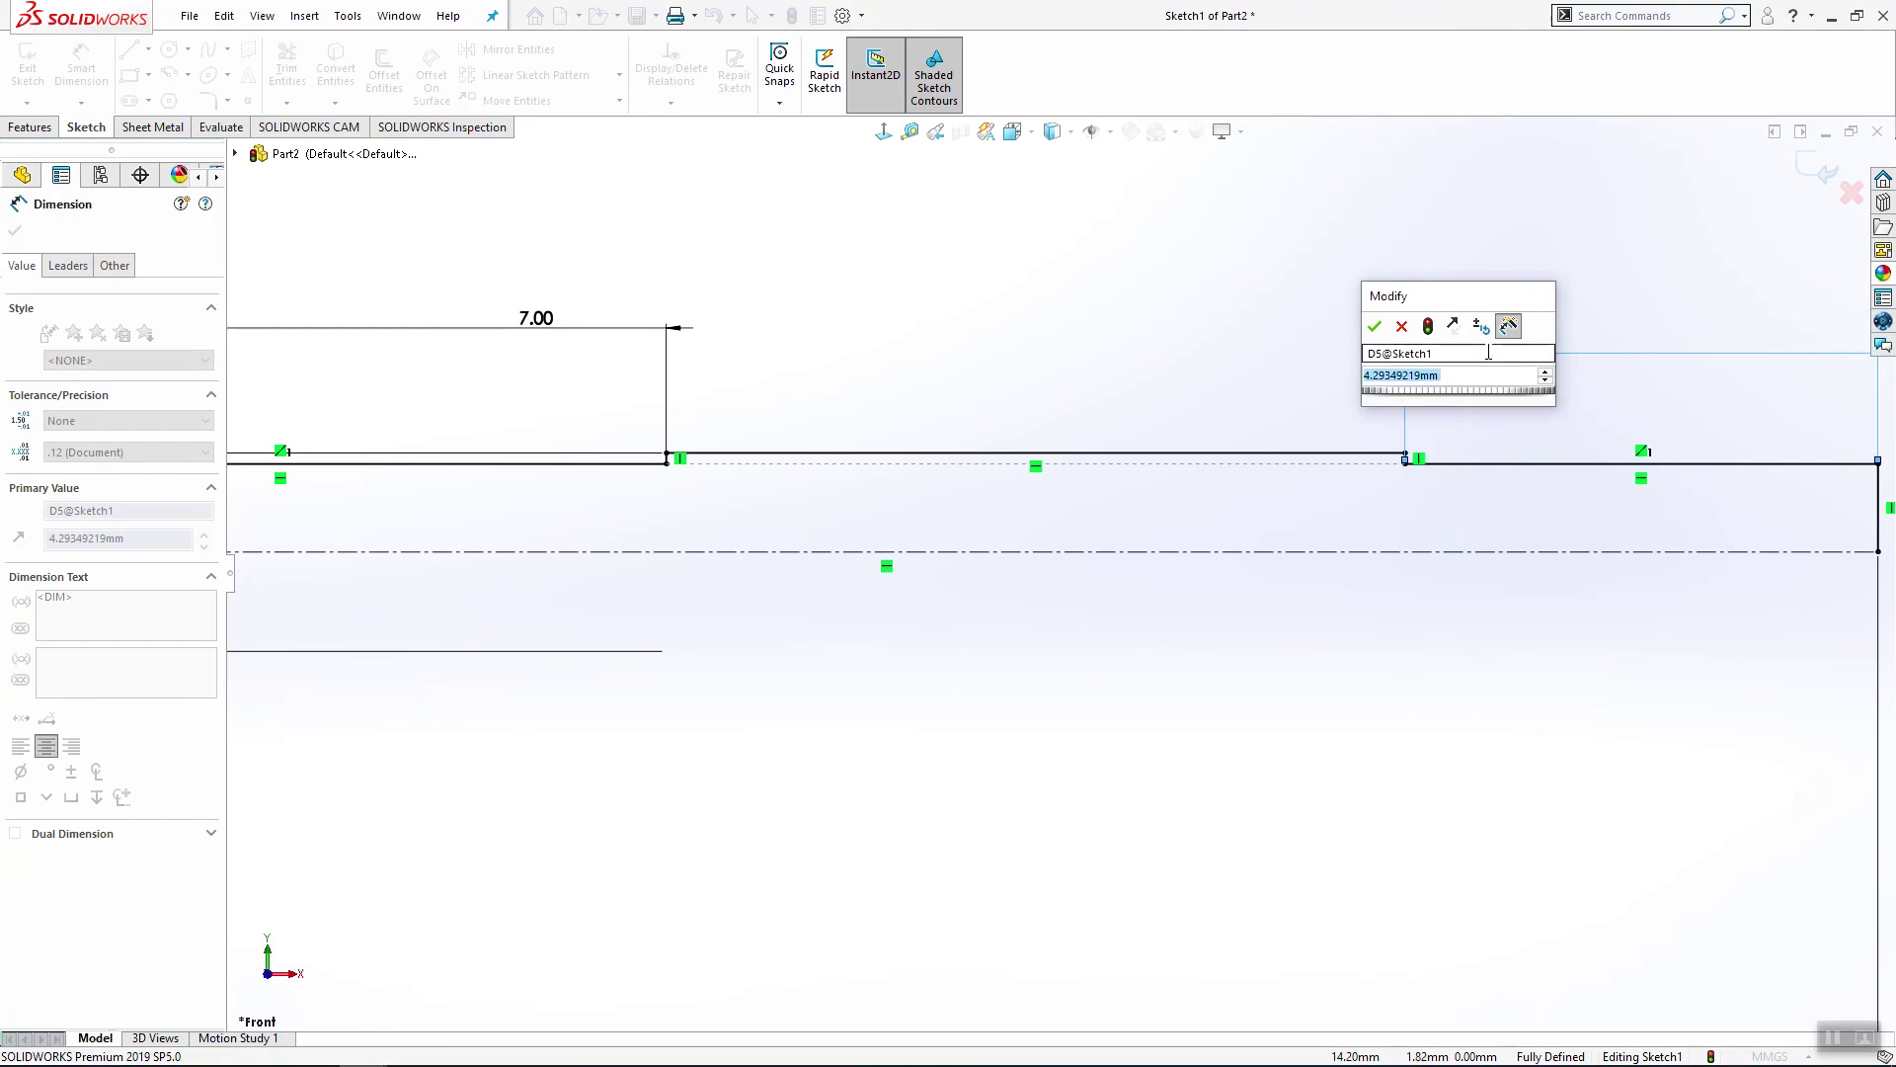
{"action": "type", "text": "7"}
{"action": "key", "text": "Return"}
{"action": "key", "text": "Escape"}
{"action": "key", "text": "f"}
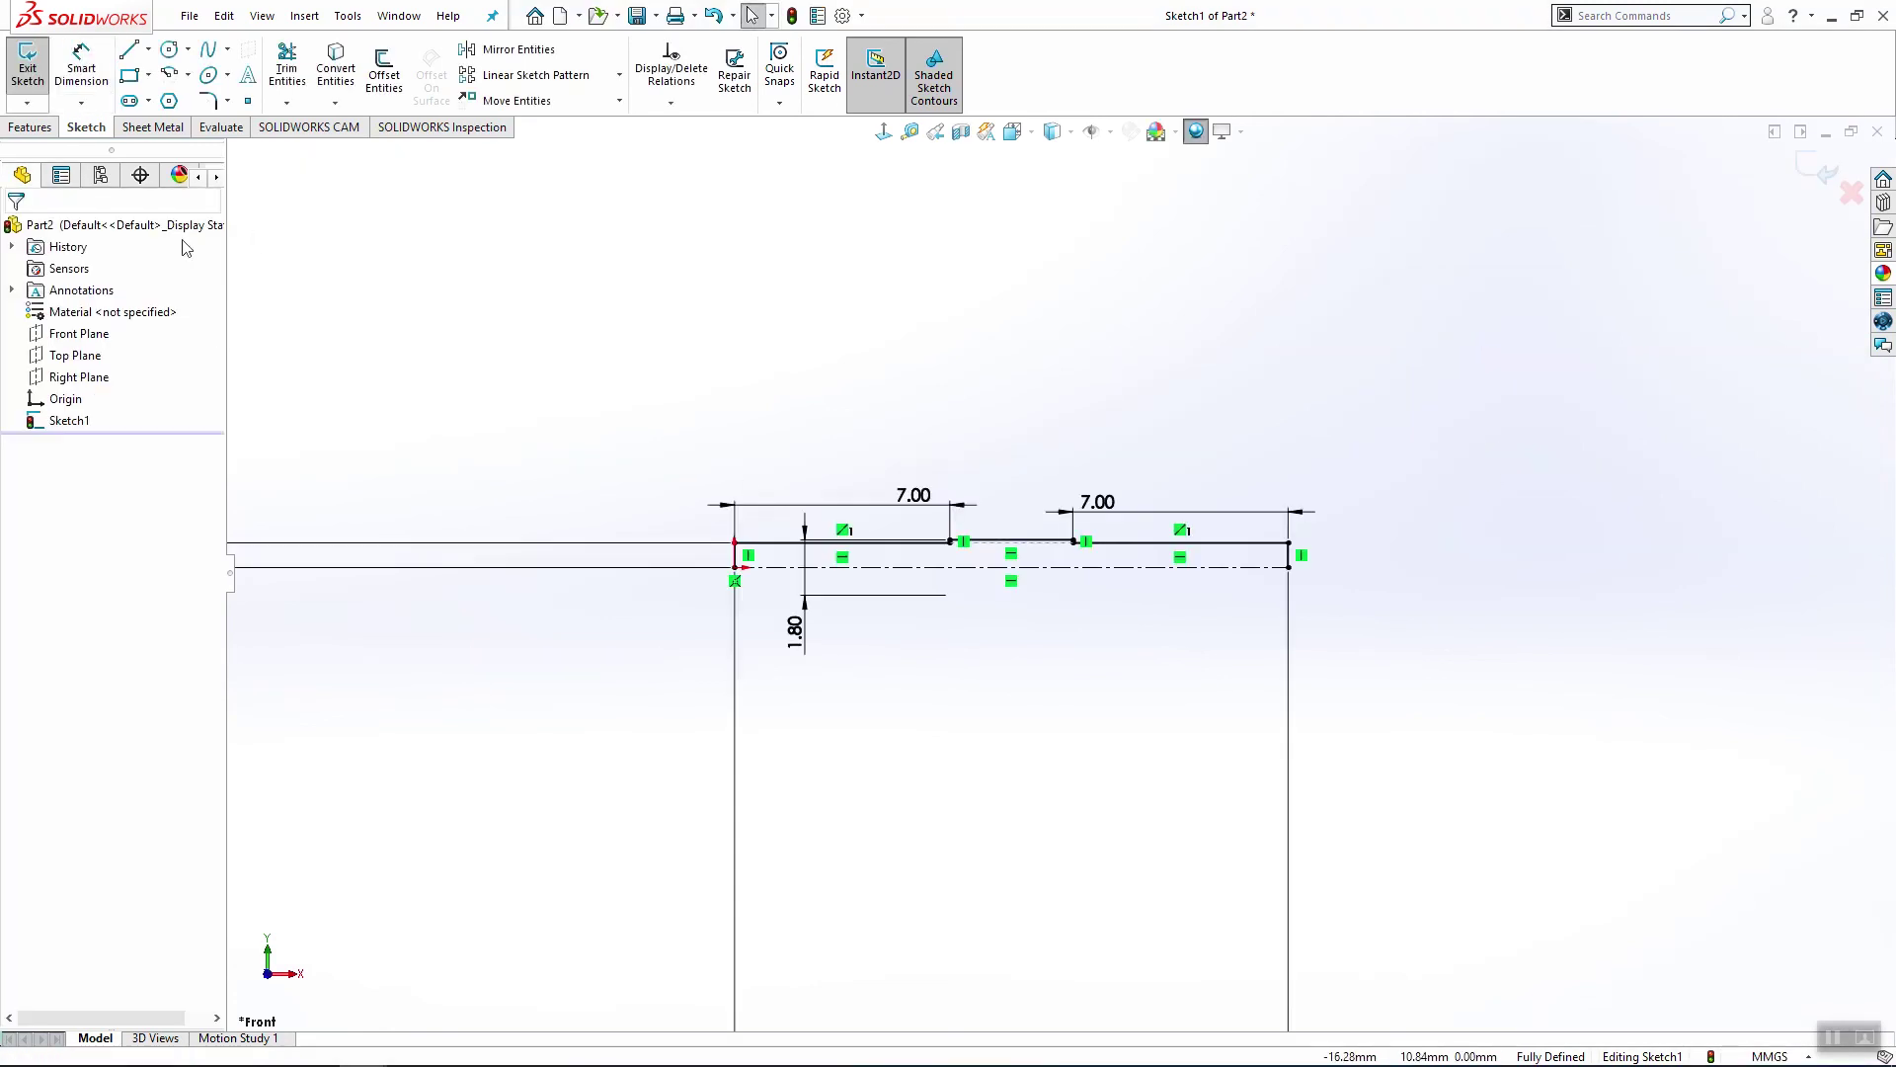
{"action": "left_click", "coordinate": [30, 127]}
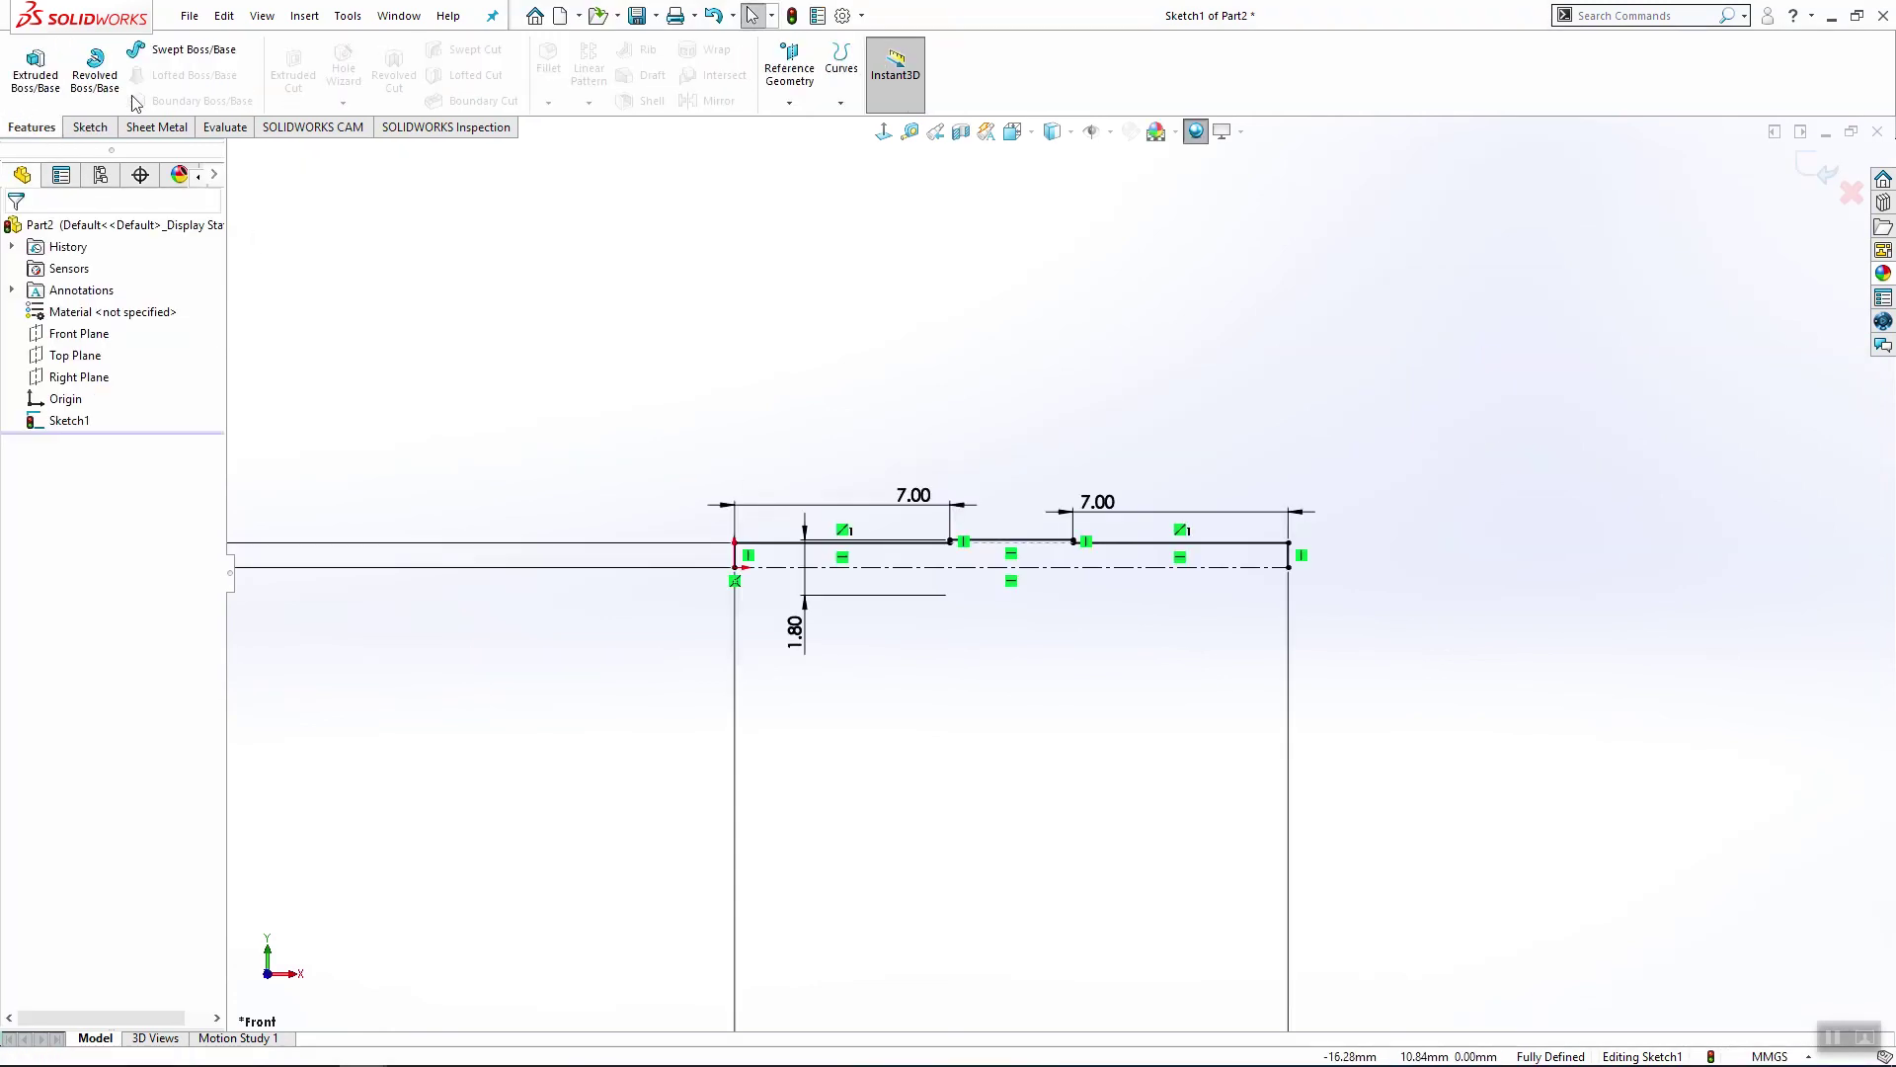
Step: Revolve Sketch1 360° about its centerline into a solid shaft, letting the sketch close automatically
{"action": "left_click", "coordinate": [96, 75]}
{"action": "left_click", "coordinate": [995, 549]}
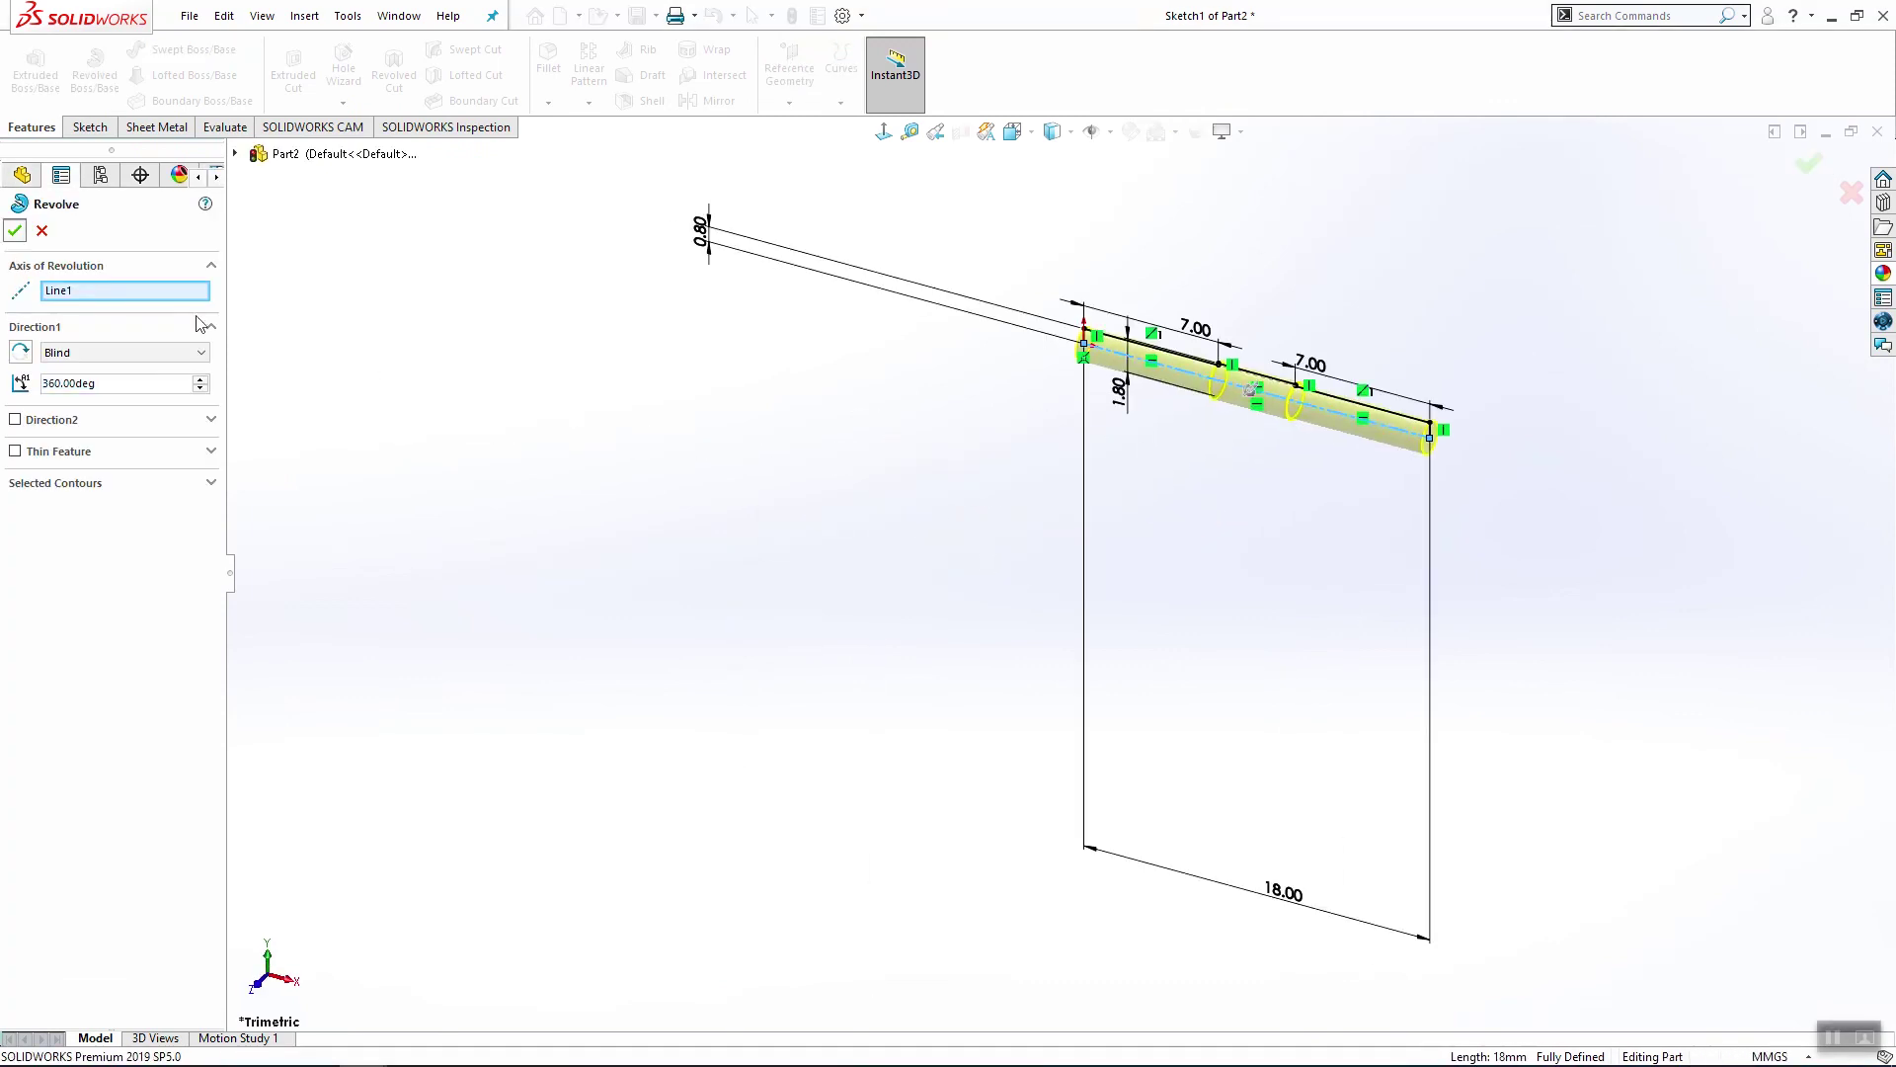
{"action": "left_click", "coordinate": [15, 231]}
{"action": "scroll", "coordinate": [1345, 467], "scroll_direction": "down", "scroll_amount": 4}
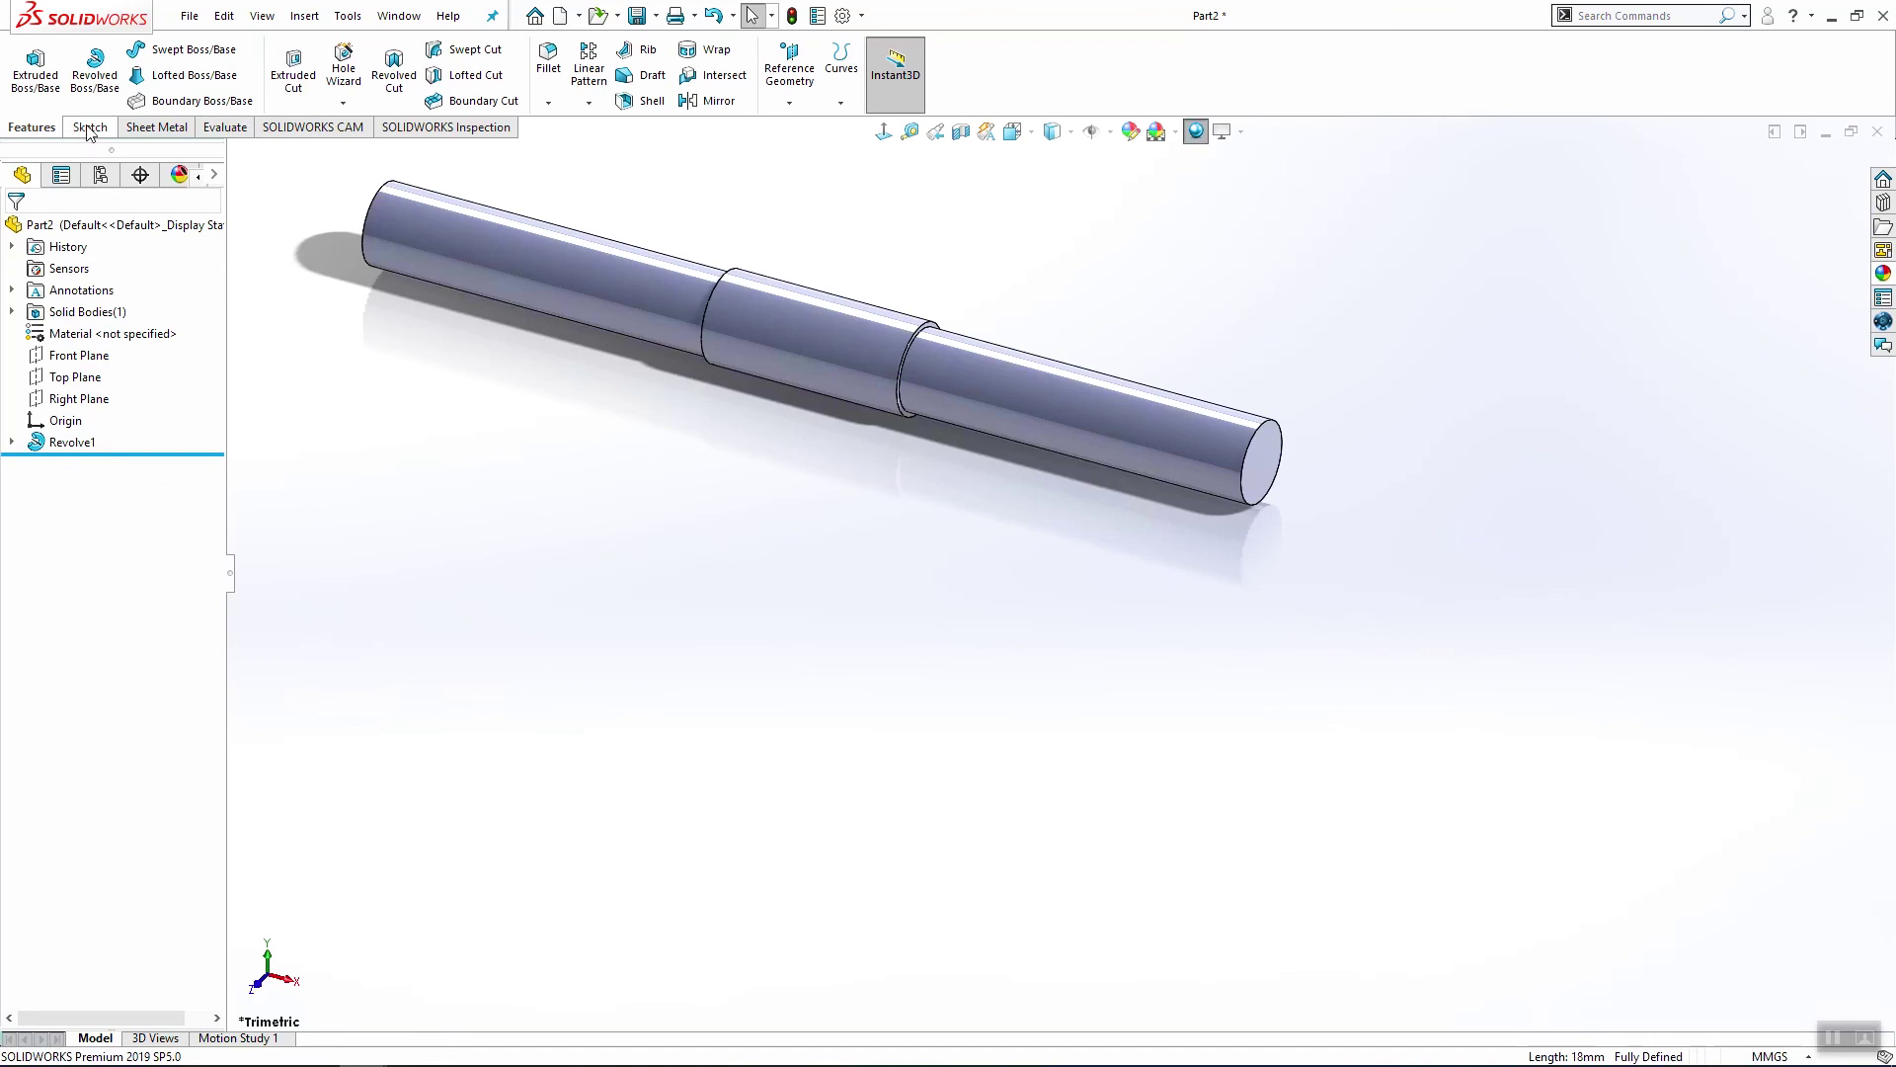
Step: Round both end edges of the shaft with a 0.1 mm fillet
{"action": "left_click", "coordinate": [550, 91]}
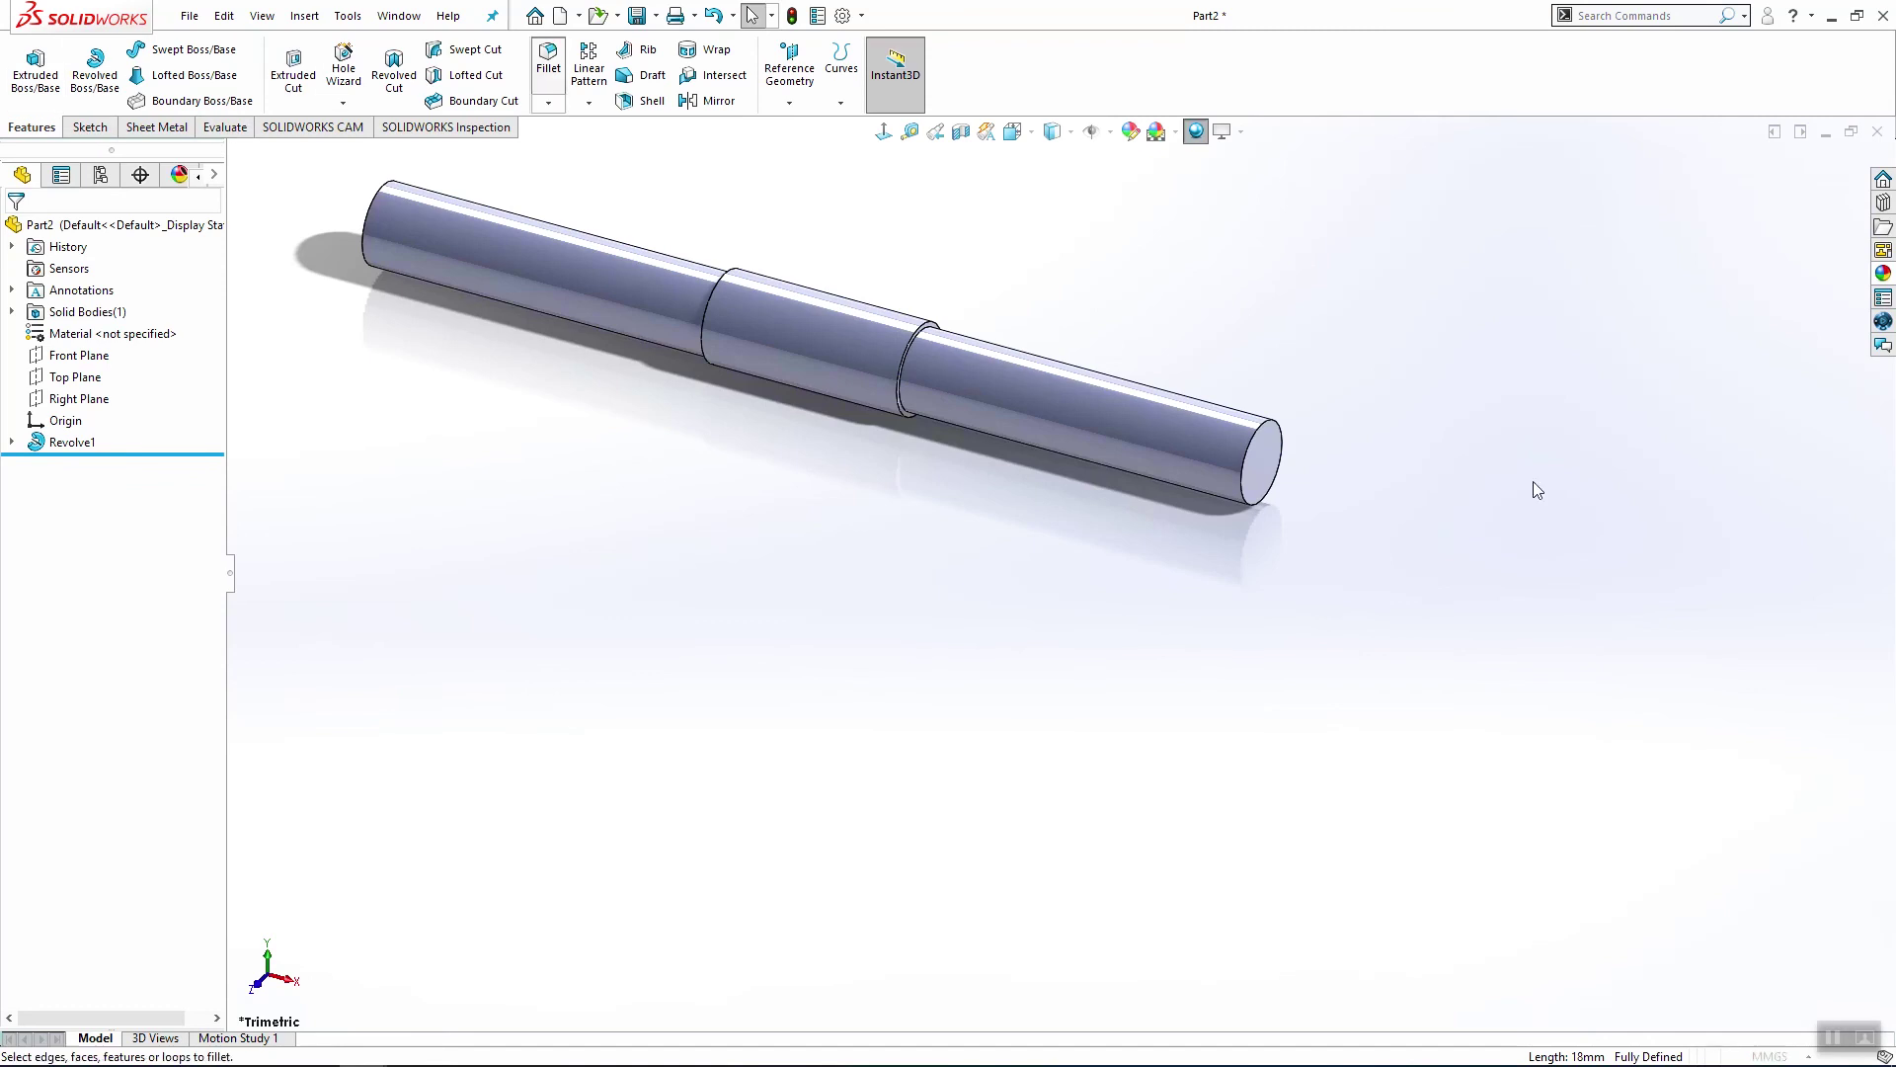
{"action": "left_click", "coordinate": [1272, 419]}
{"action": "middle_click_drag", "start_coordinate": [1272, 419], "coordinate": [659, 405]}
{"action": "left_click", "coordinate": [633, 424]}
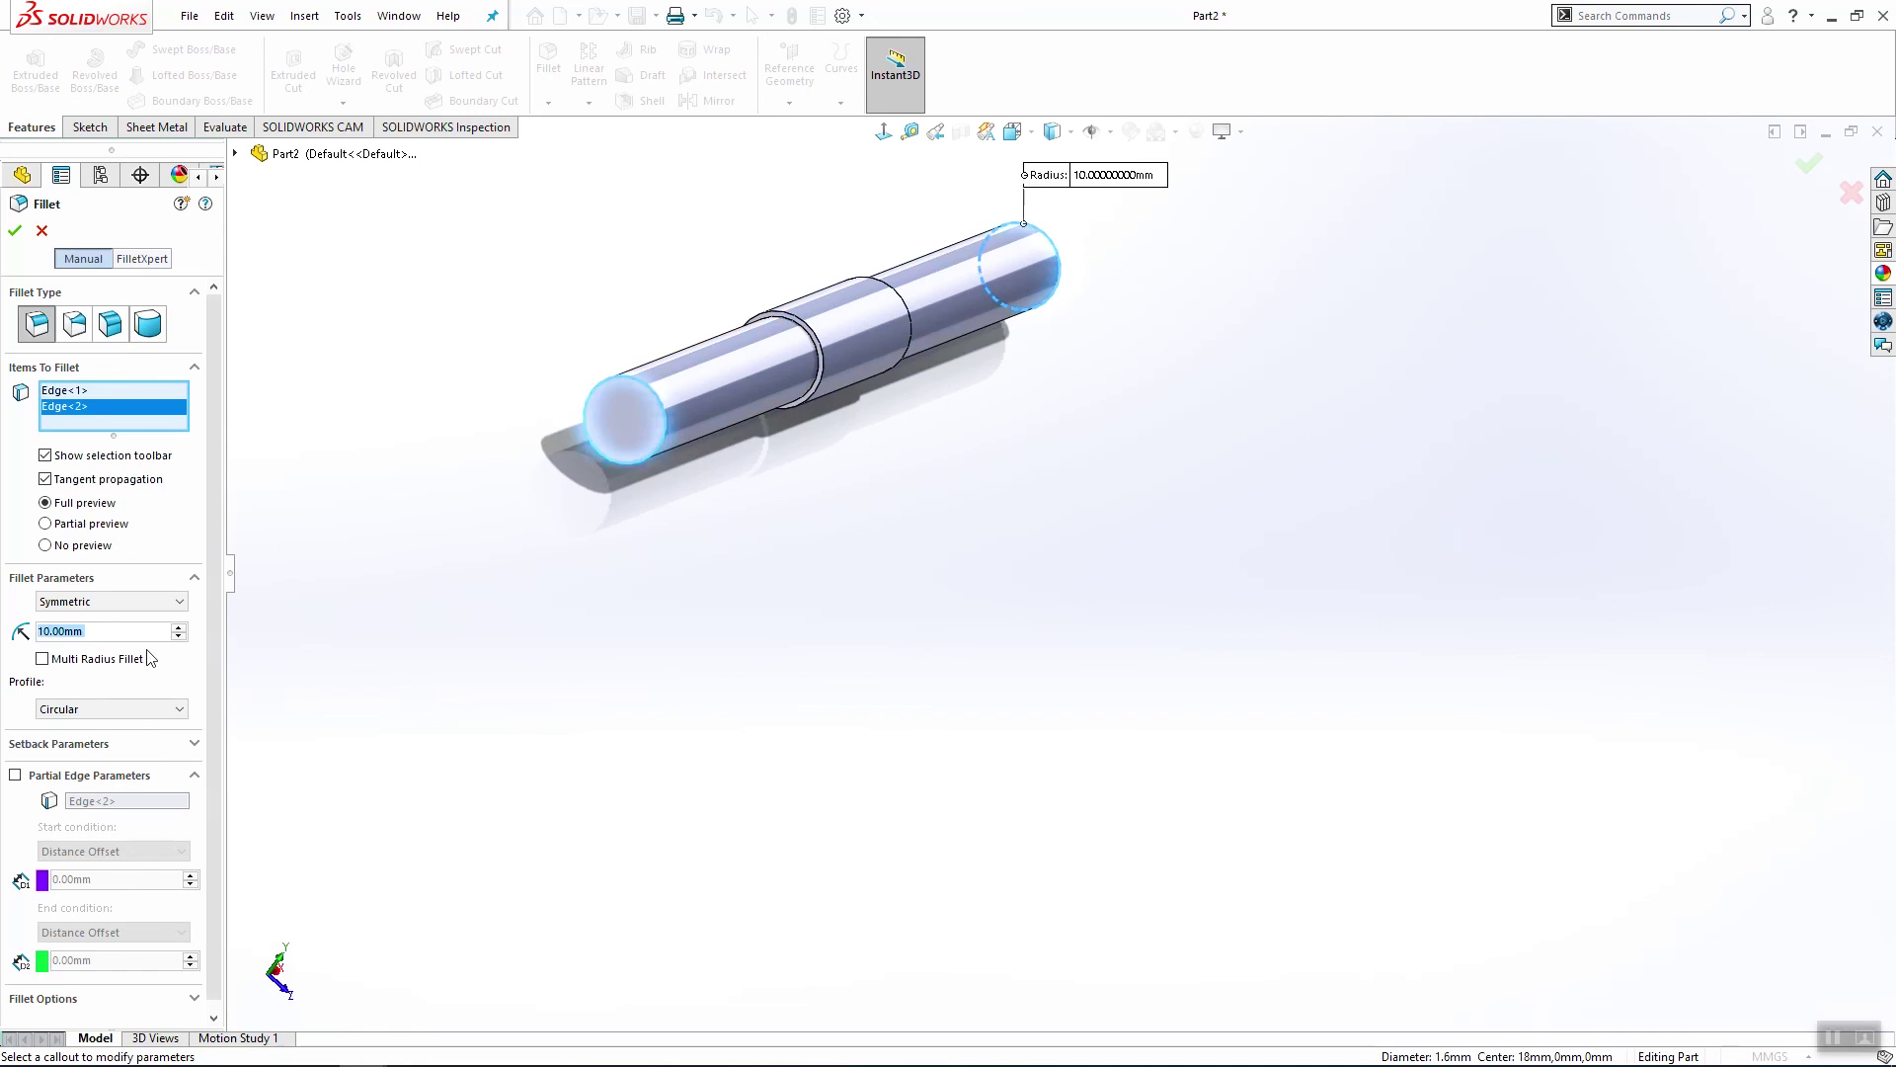
{"action": "type", "text": "0.1"}
{"action": "key", "text": "Return"}
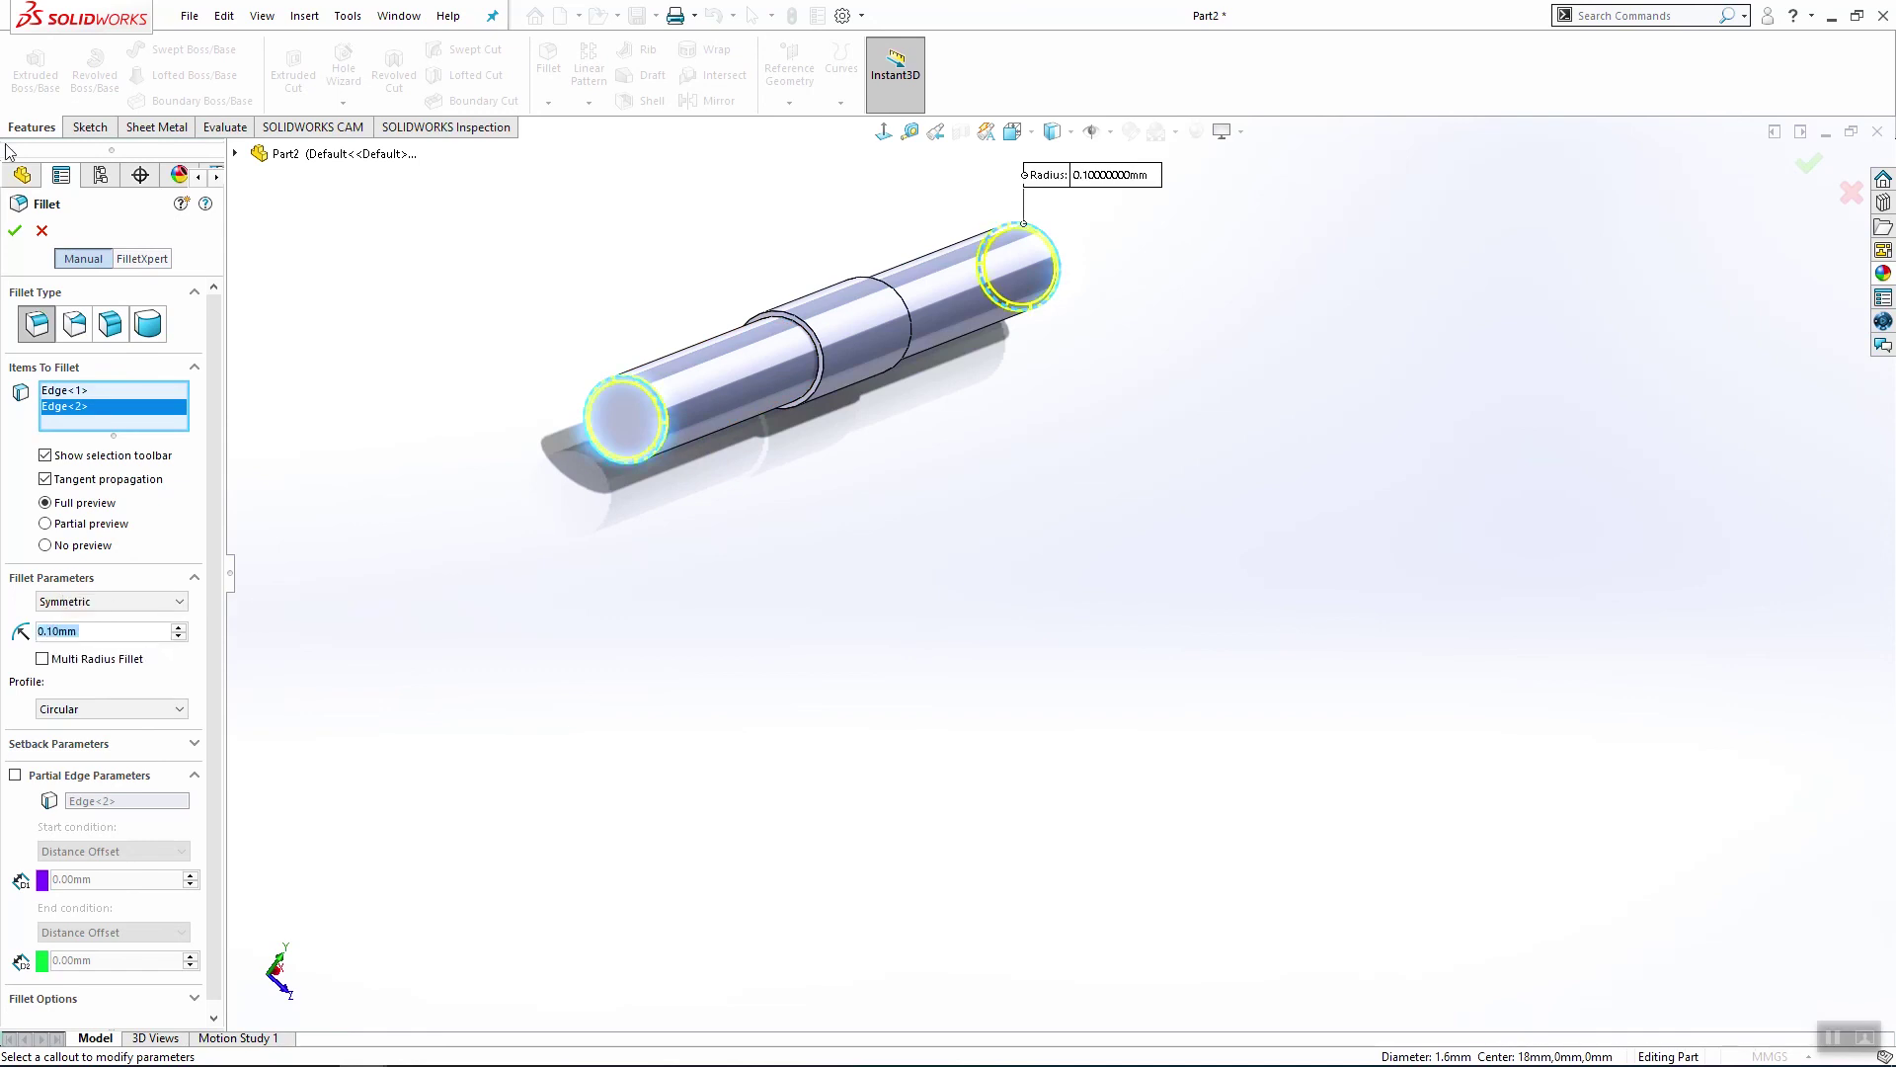
{"action": "left_click", "coordinate": [16, 227]}
Step: Create a new empty part document and bring up the Front Plane's options
{"action": "middle_click_drag", "start_coordinate": [1049, 465], "coordinate": [816, 461]}
{"action": "left_click", "coordinate": [189, 16]}
{"action": "left_click", "coordinate": [213, 38]}
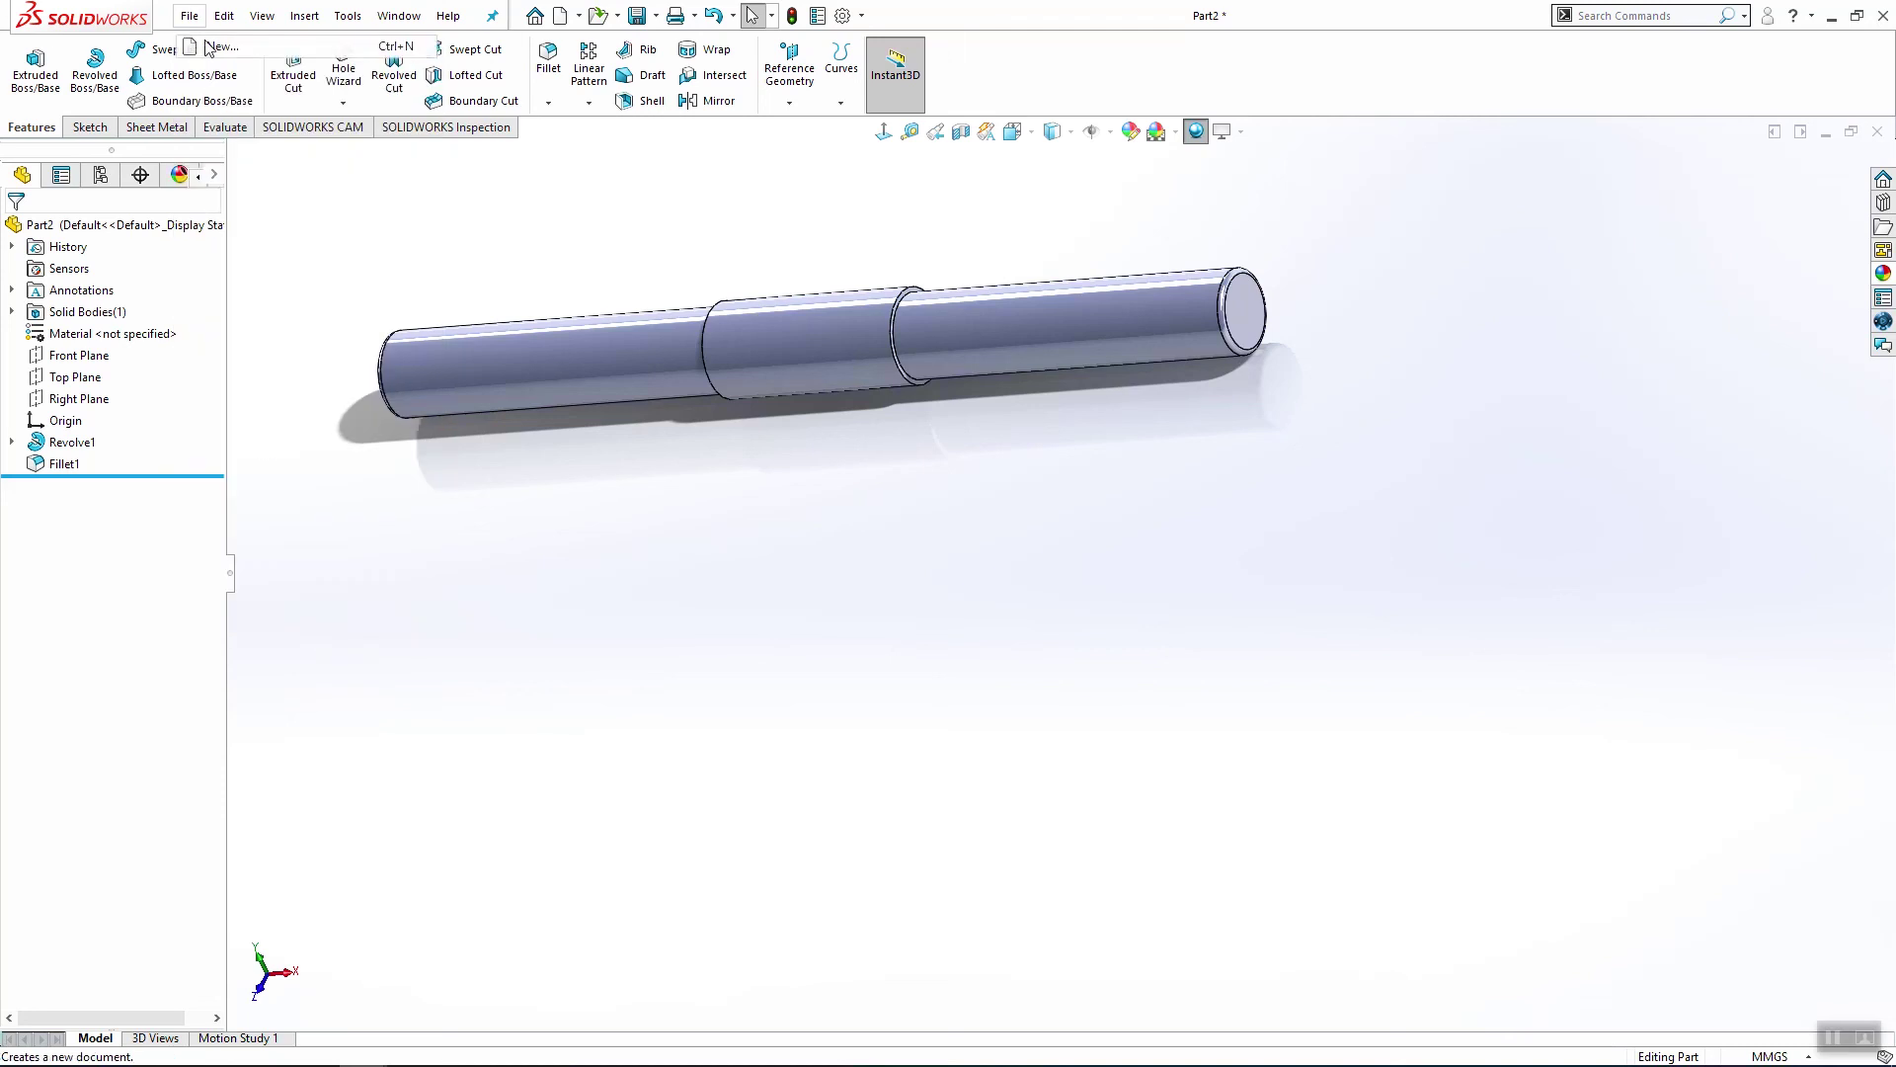
{"action": "double_click", "coordinate": [512, 492]}
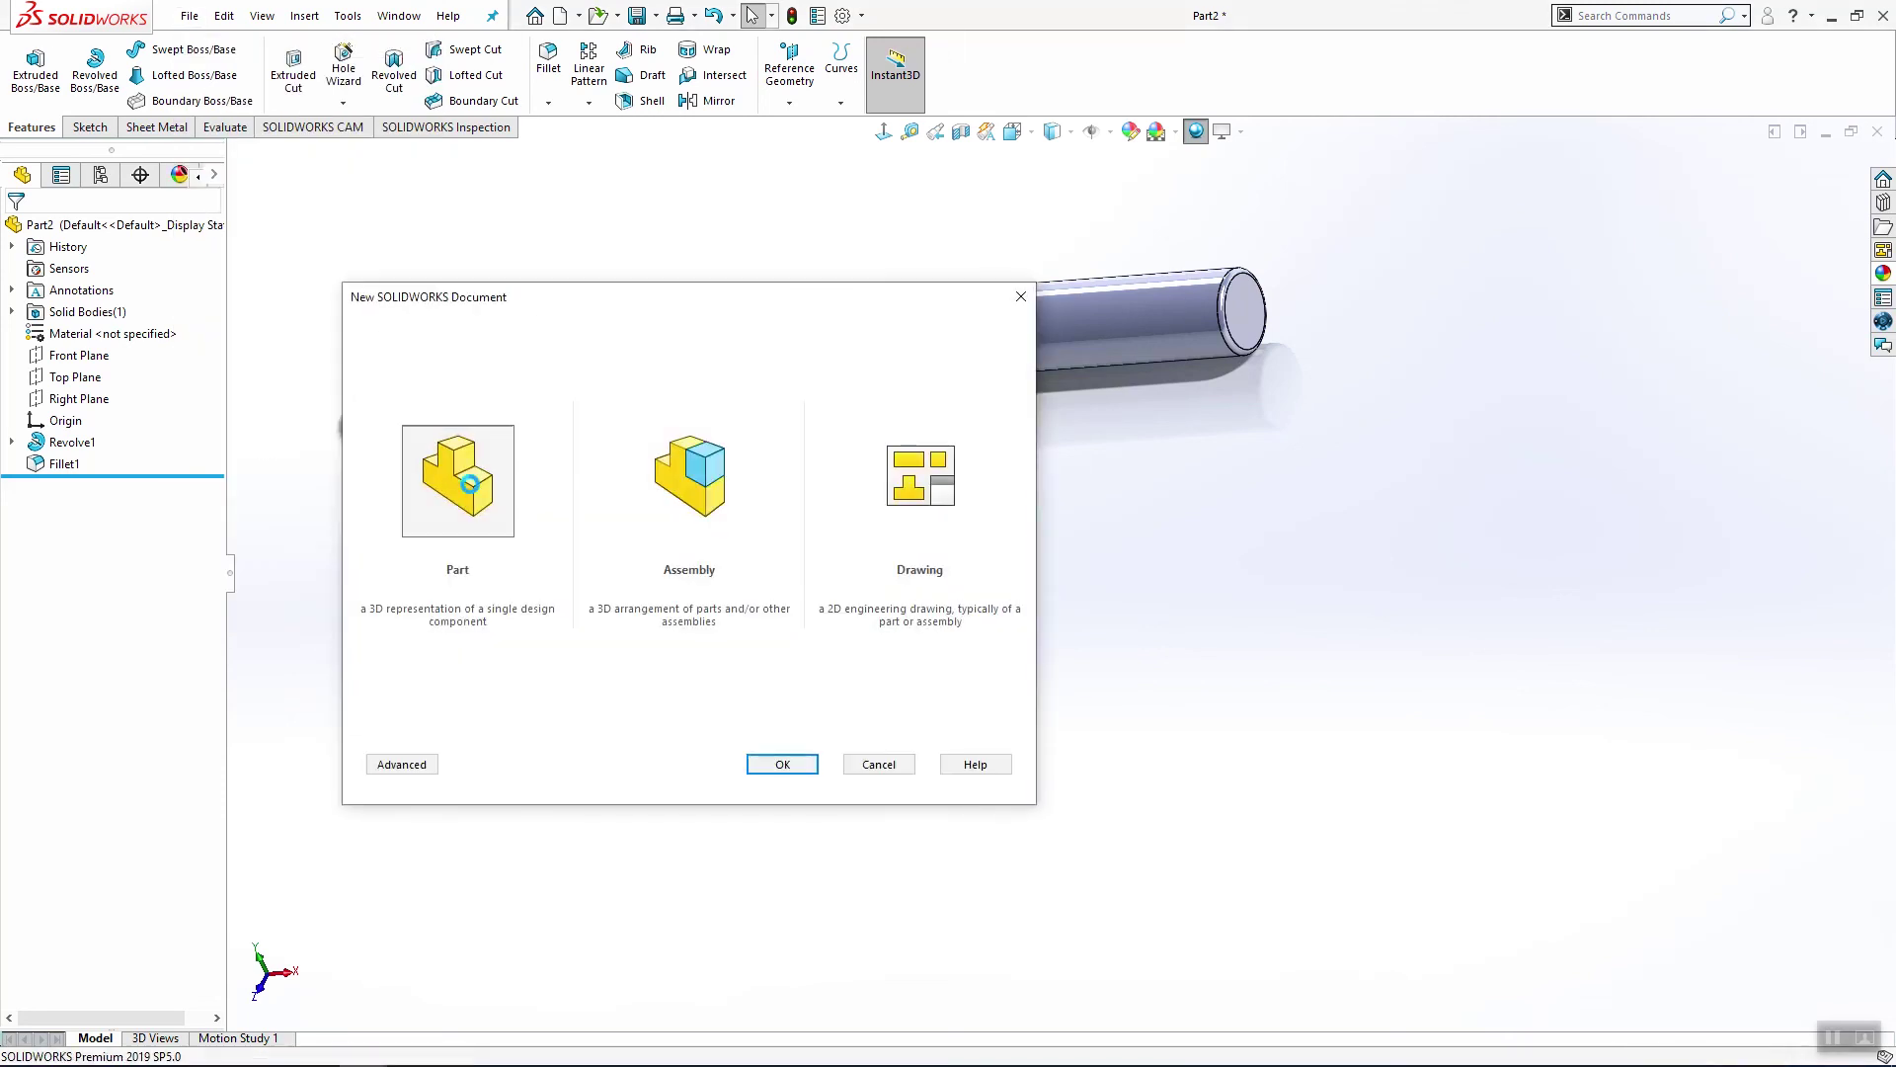
{"action": "right_click", "coordinate": [42, 334]}
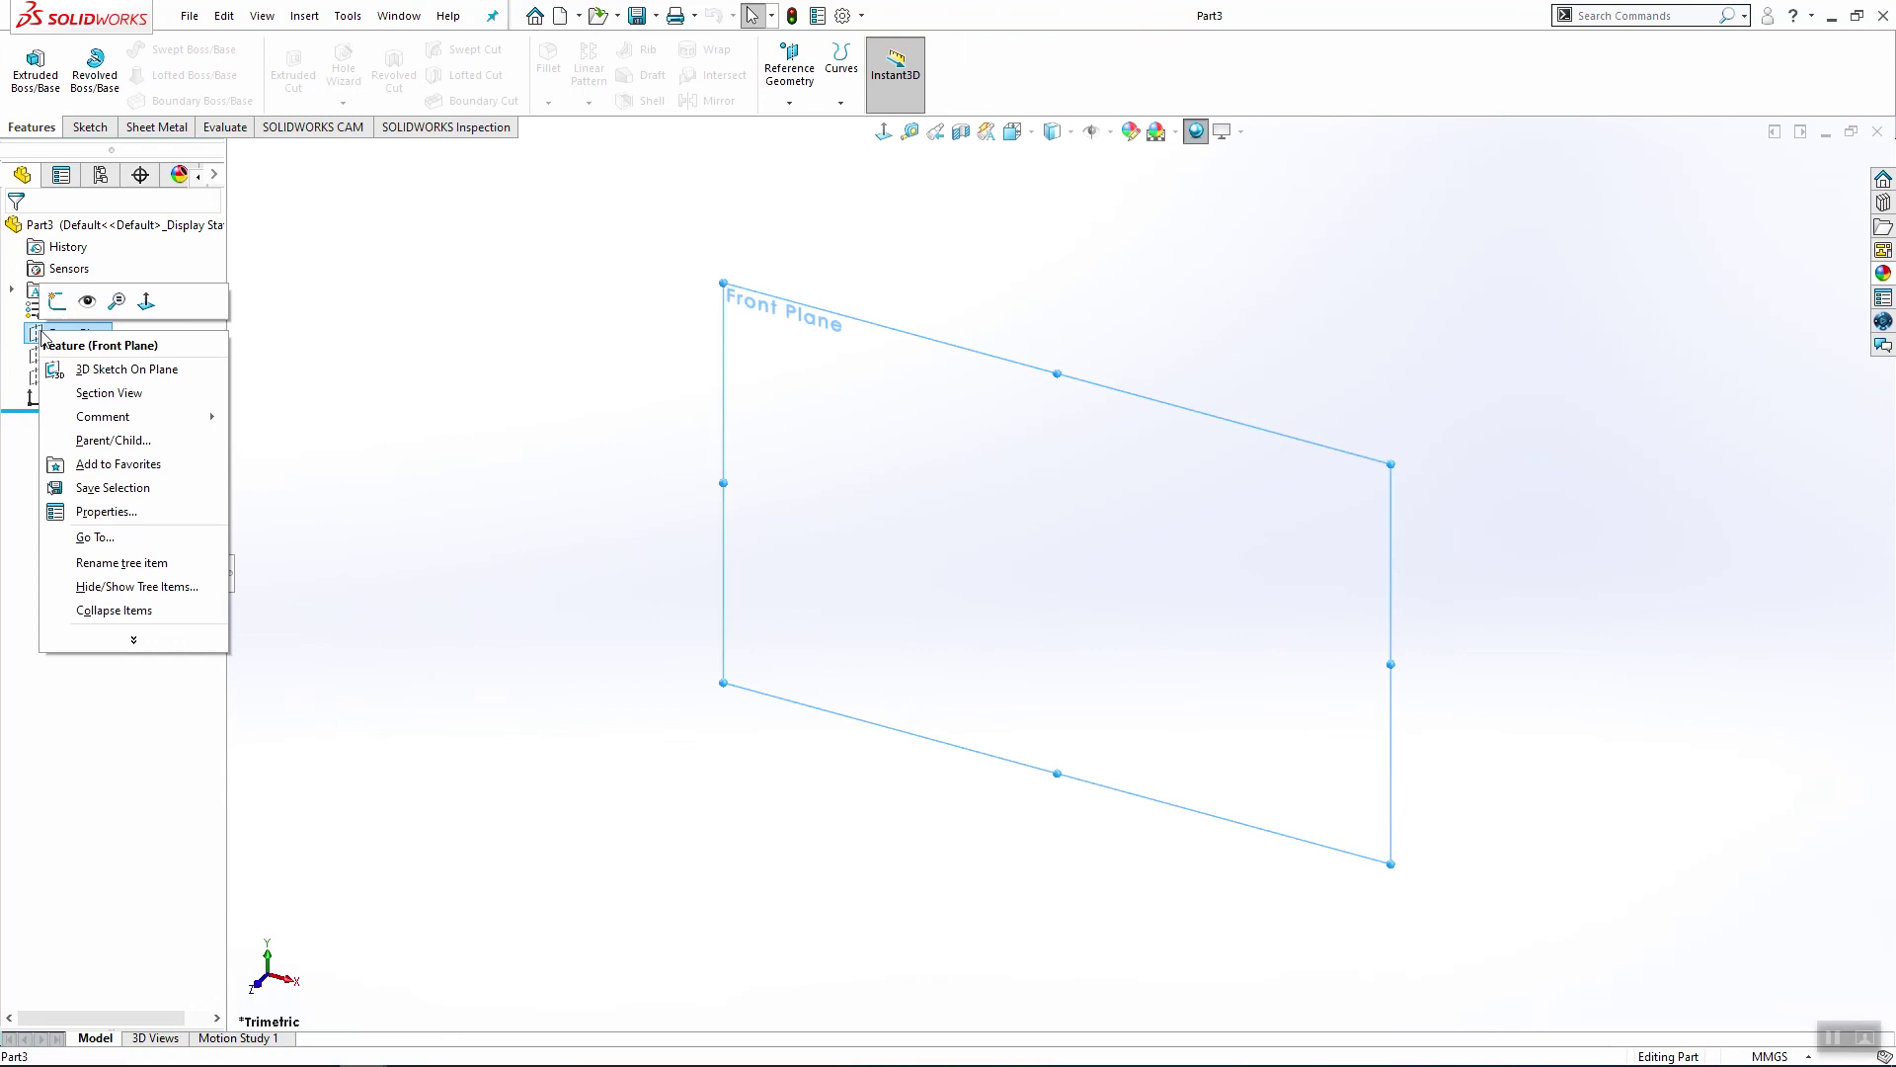
Step: Start a sketch on the Front Plane and draw the vertical left end line from the origin
{"action": "left_click", "coordinate": [57, 301]}
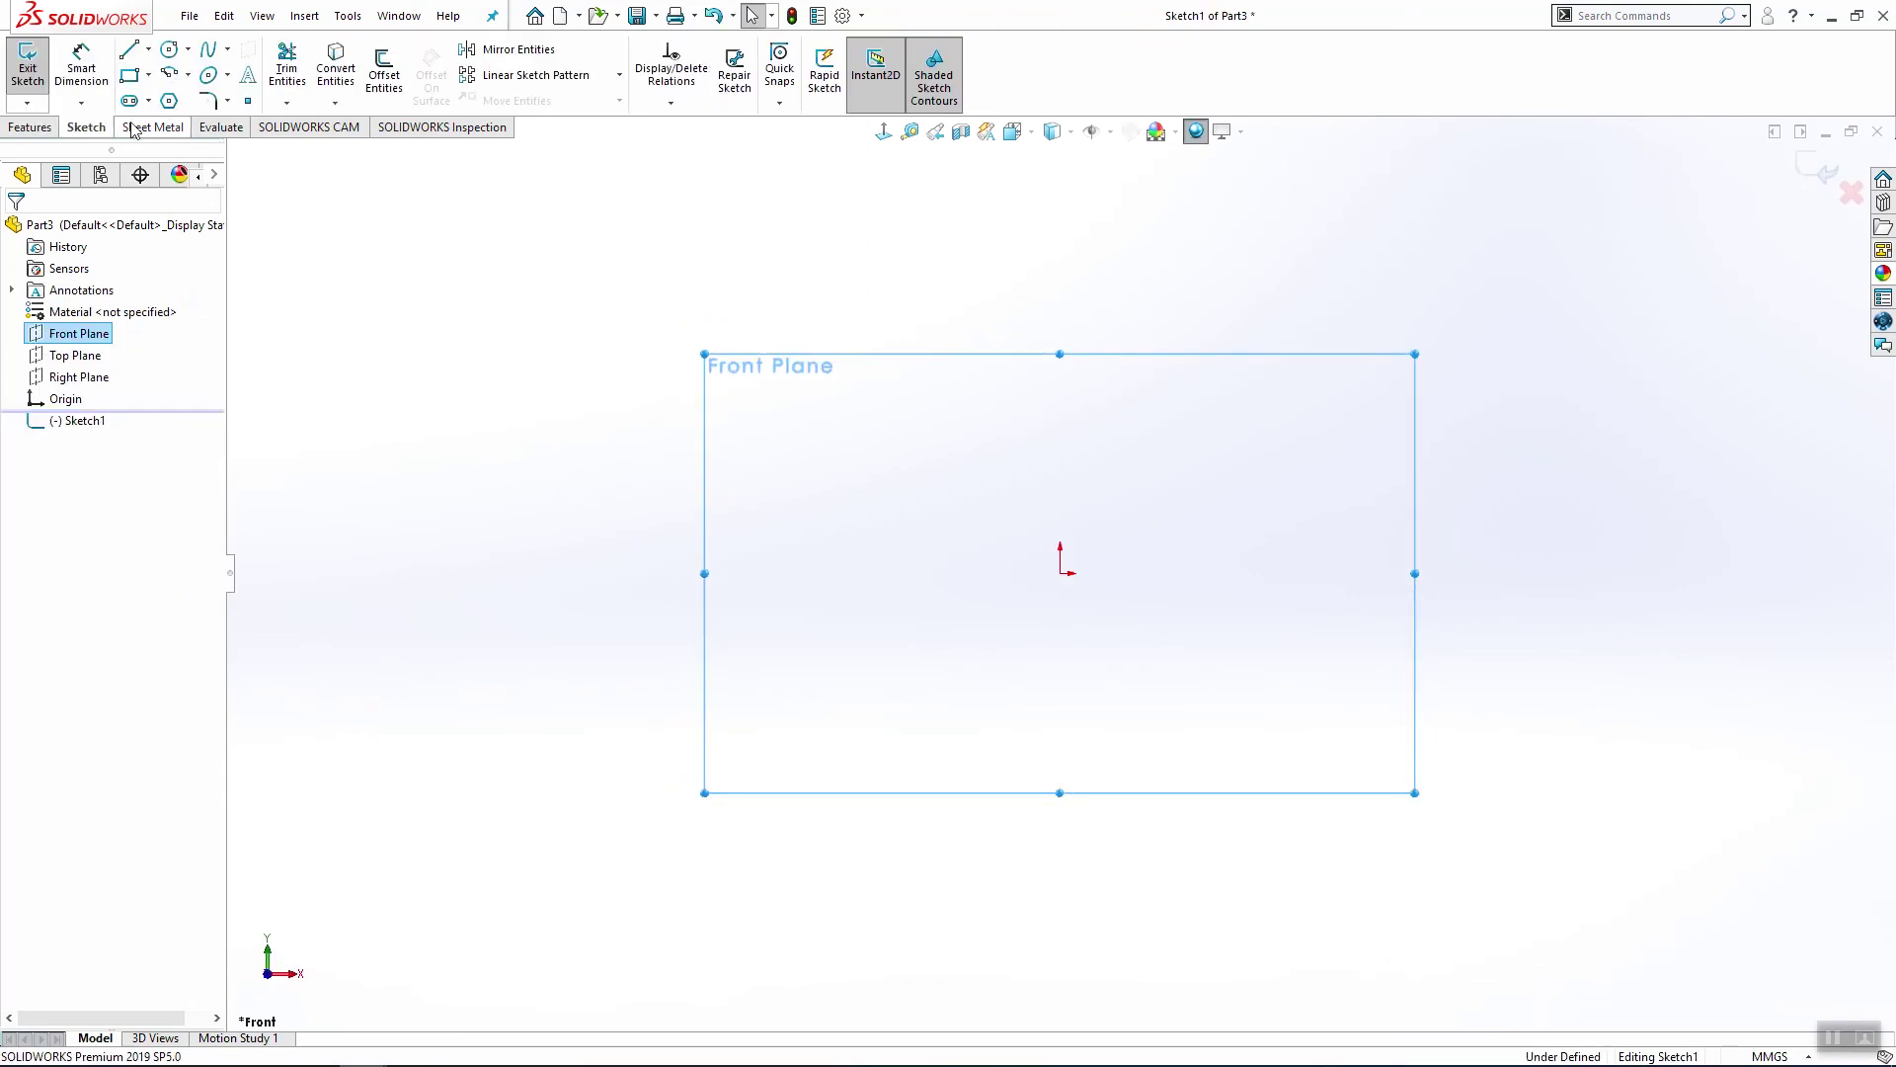
{"action": "left_click", "coordinate": [168, 55]}
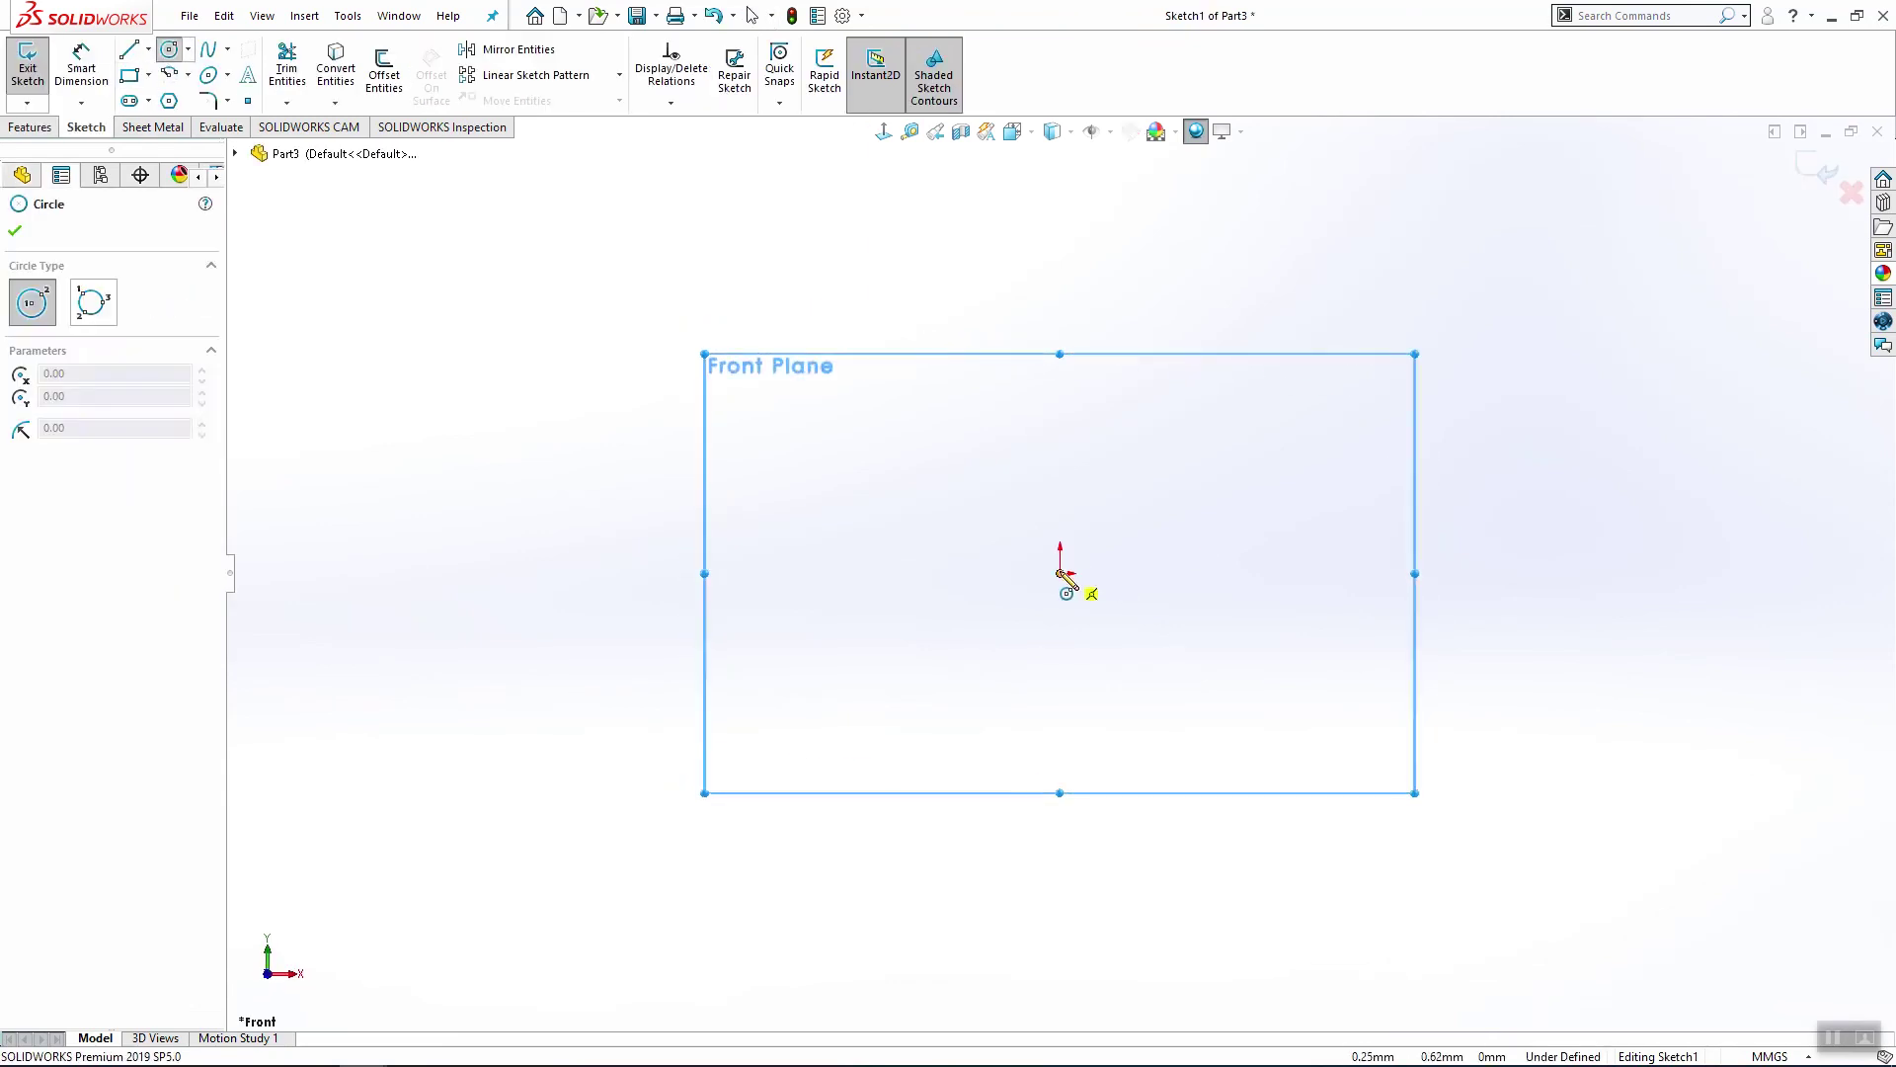
{"action": "key", "text": "Escape"}
{"action": "left_click", "coordinate": [131, 53]}
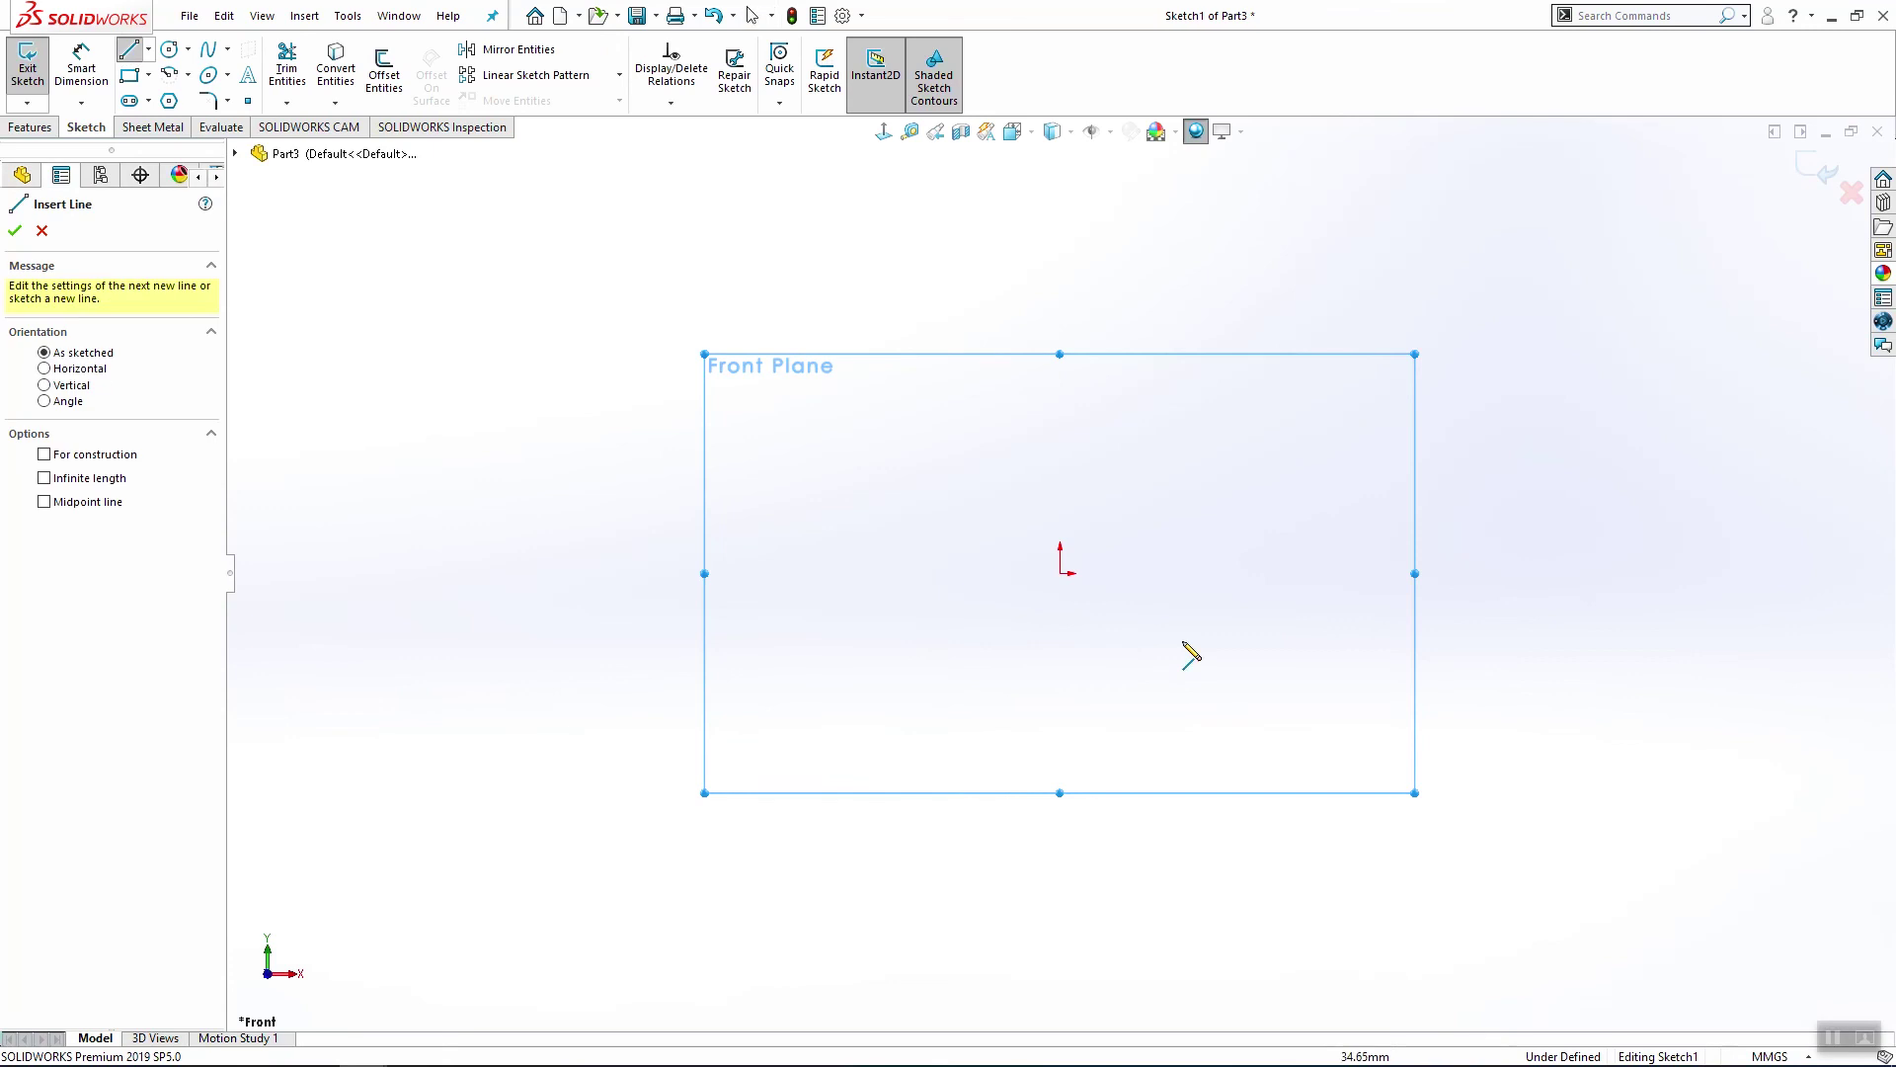
{"action": "left_click", "coordinate": [1061, 574]}
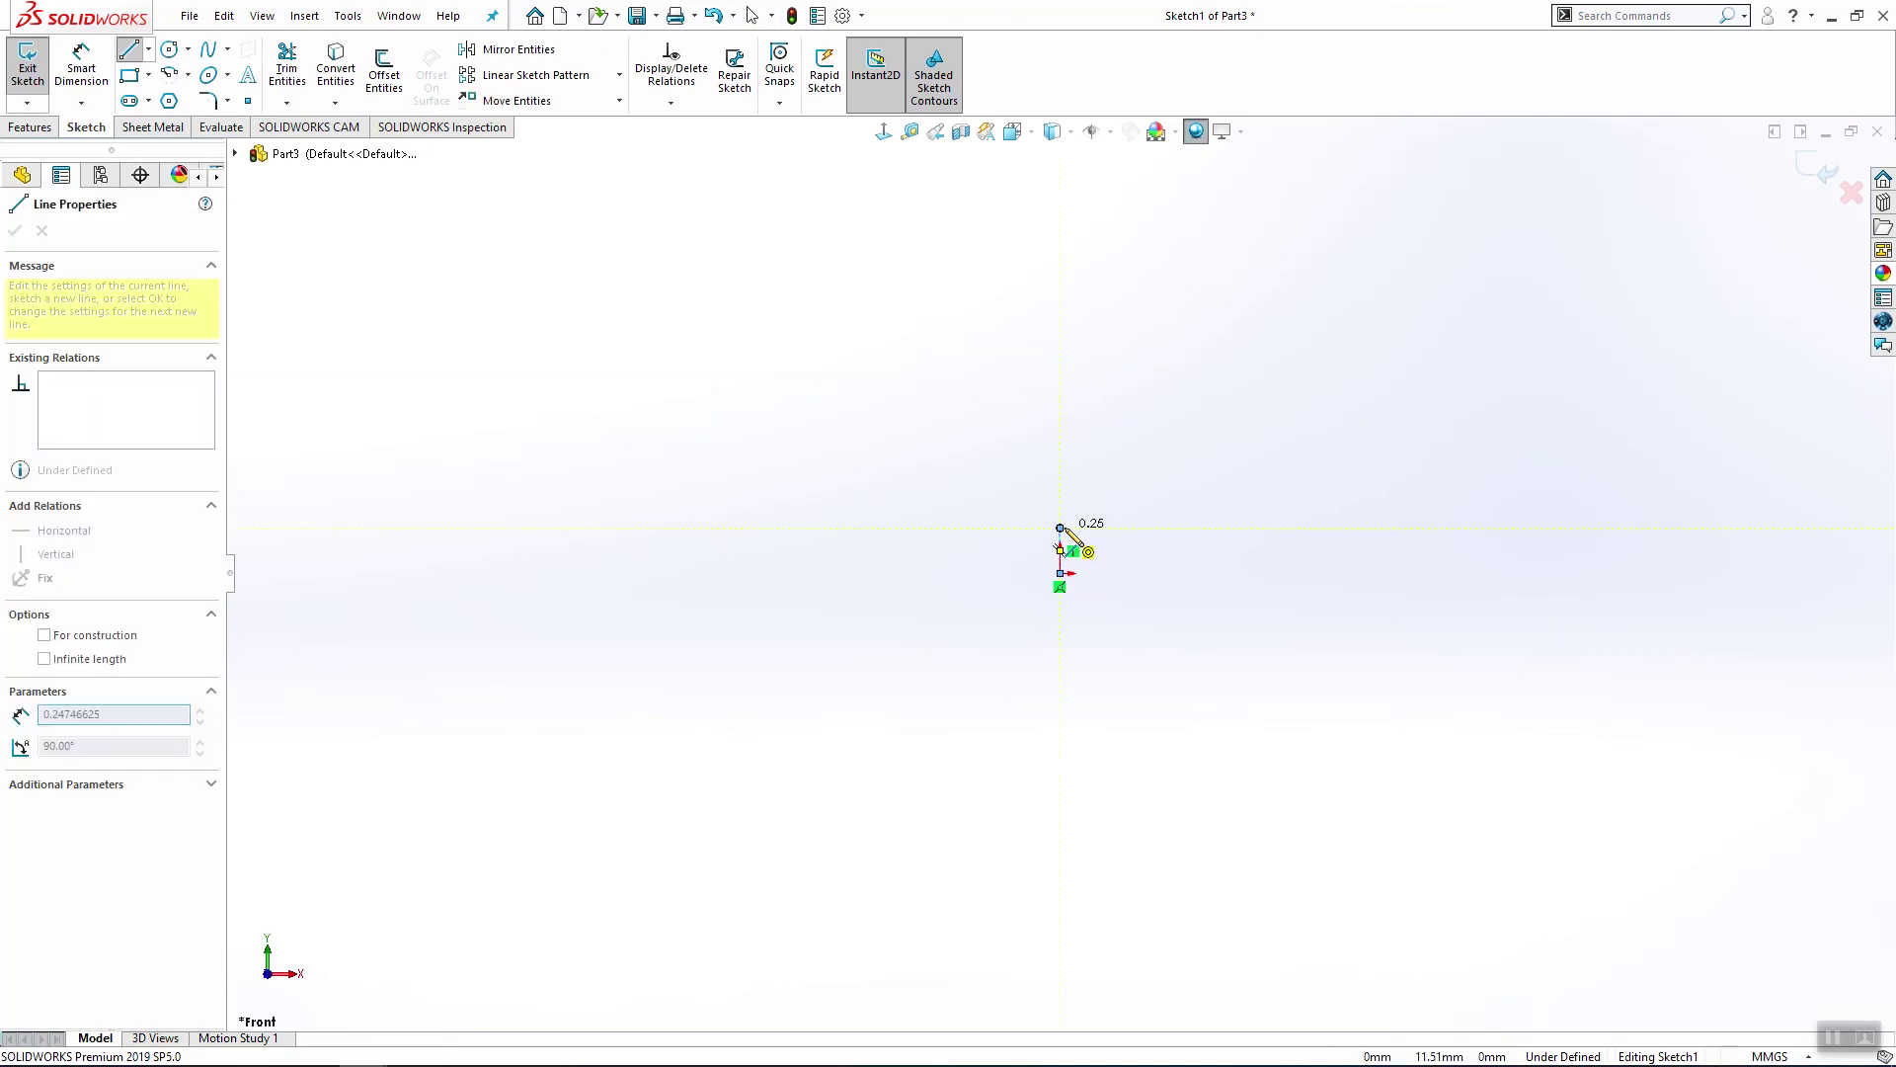
{"action": "left_click", "coordinate": [1059, 528]}
{"action": "key", "text": "Escape"}
Step: Draw the stepped outline with a raised middle step, closing it back at the origin
{"action": "scroll", "coordinate": [1126, 522], "scroll_direction": "down", "scroll_amount": 5}
{"action": "left_click", "coordinate": [1107, 509]}
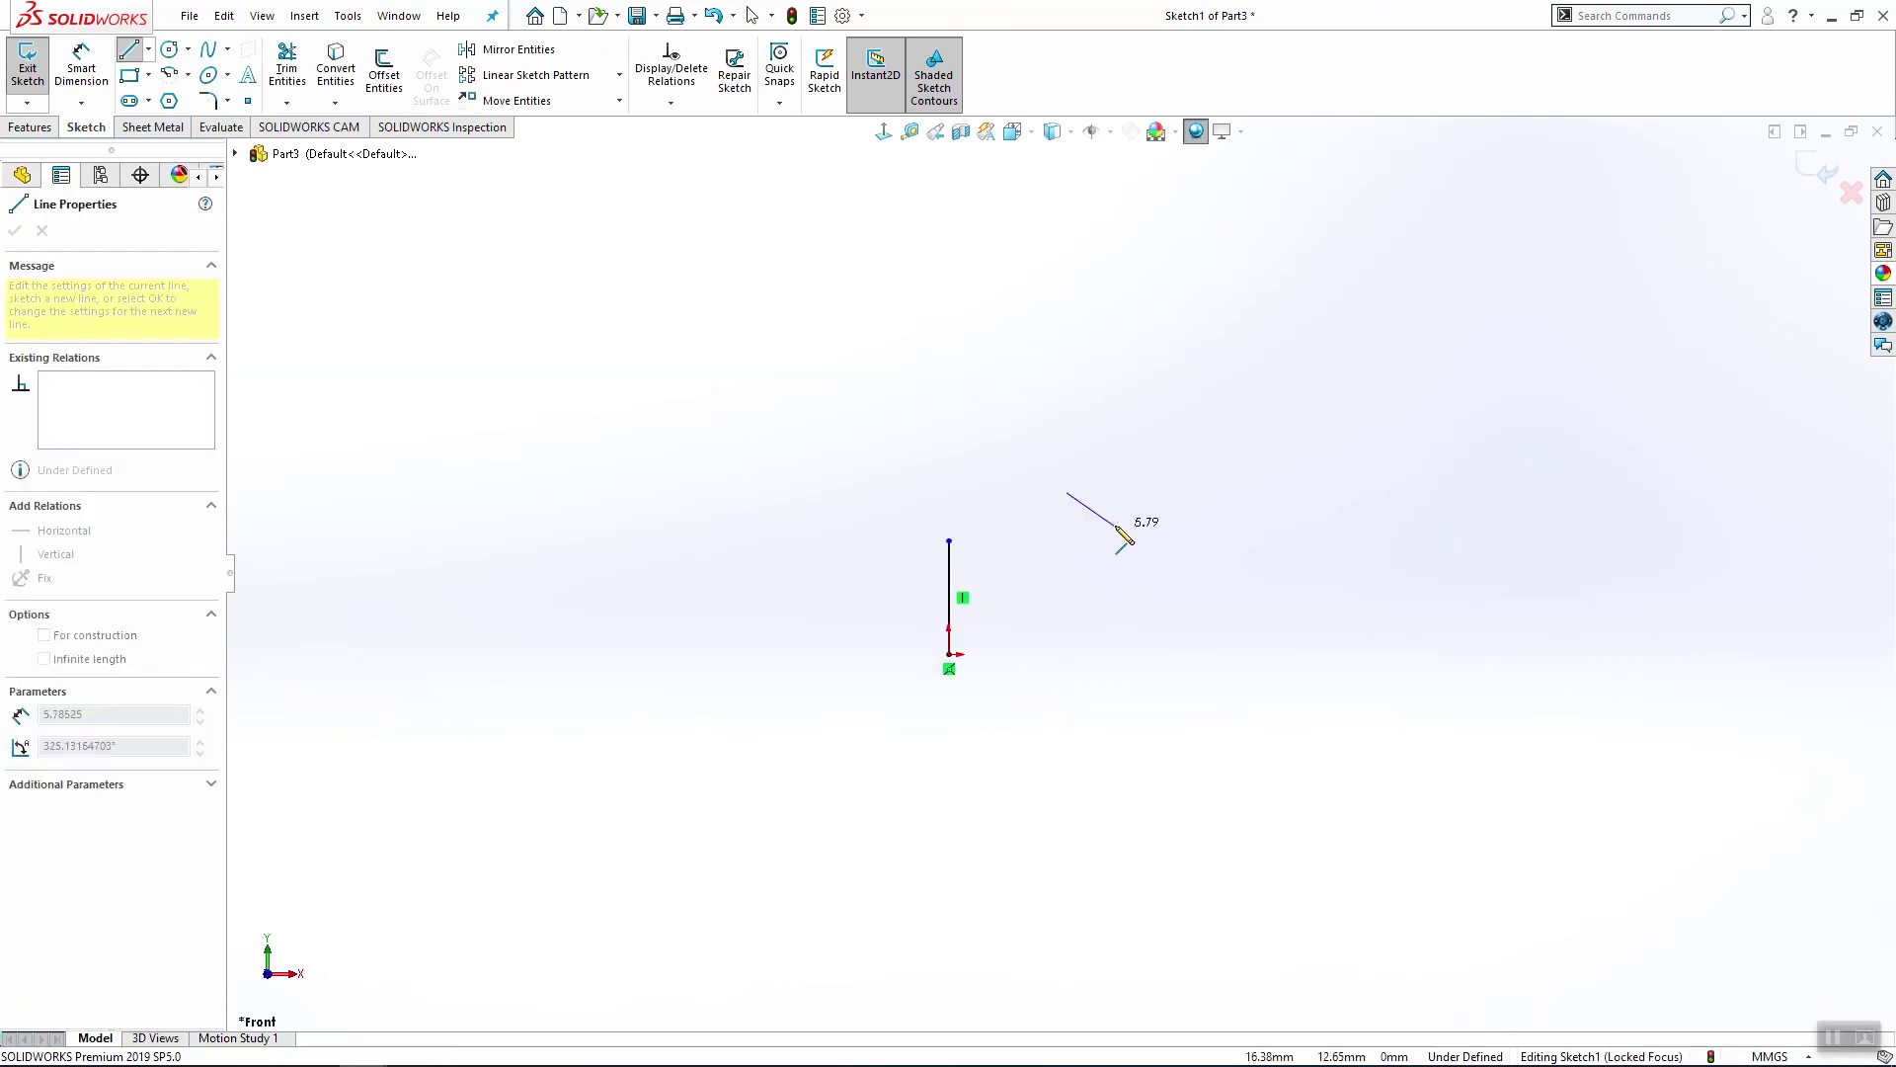
{"action": "left_click", "coordinate": [1067, 540]}
{"action": "left_click", "coordinate": [950, 540]}
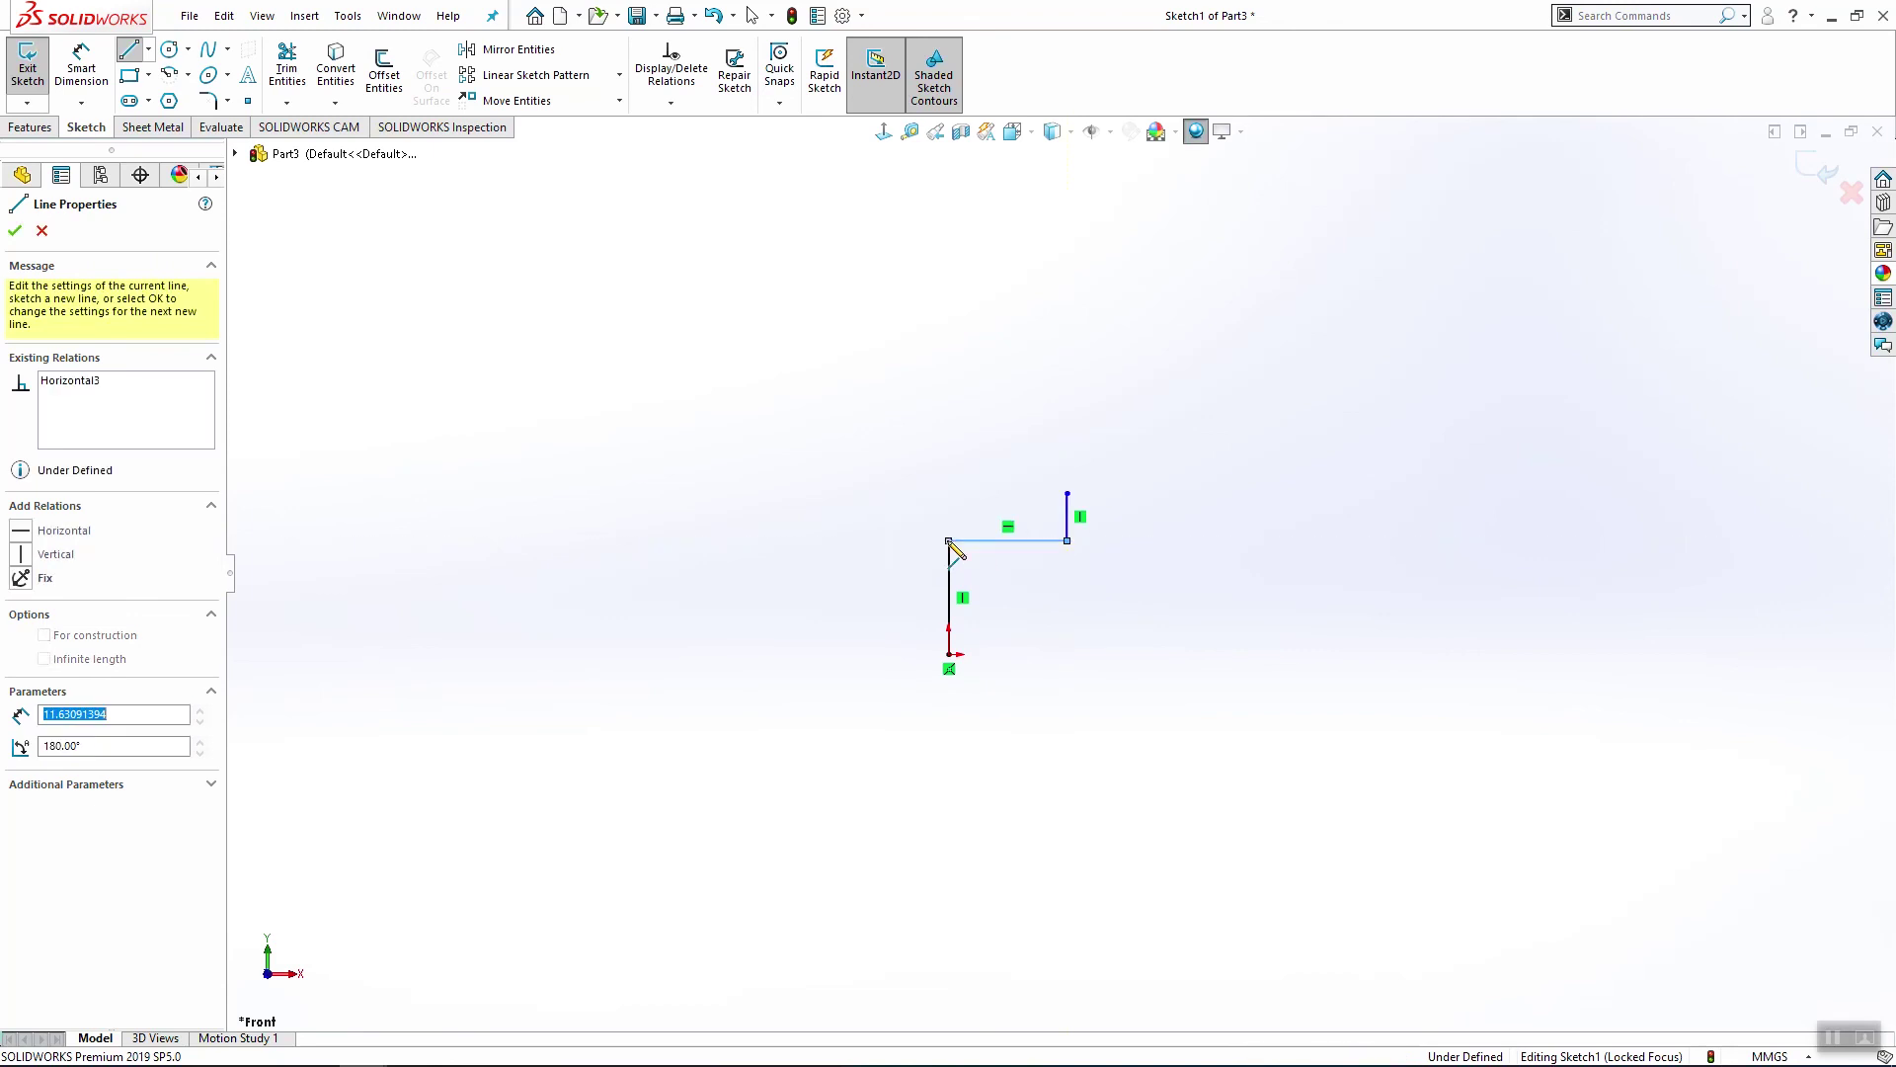
{"action": "left_click", "coordinate": [1068, 494]}
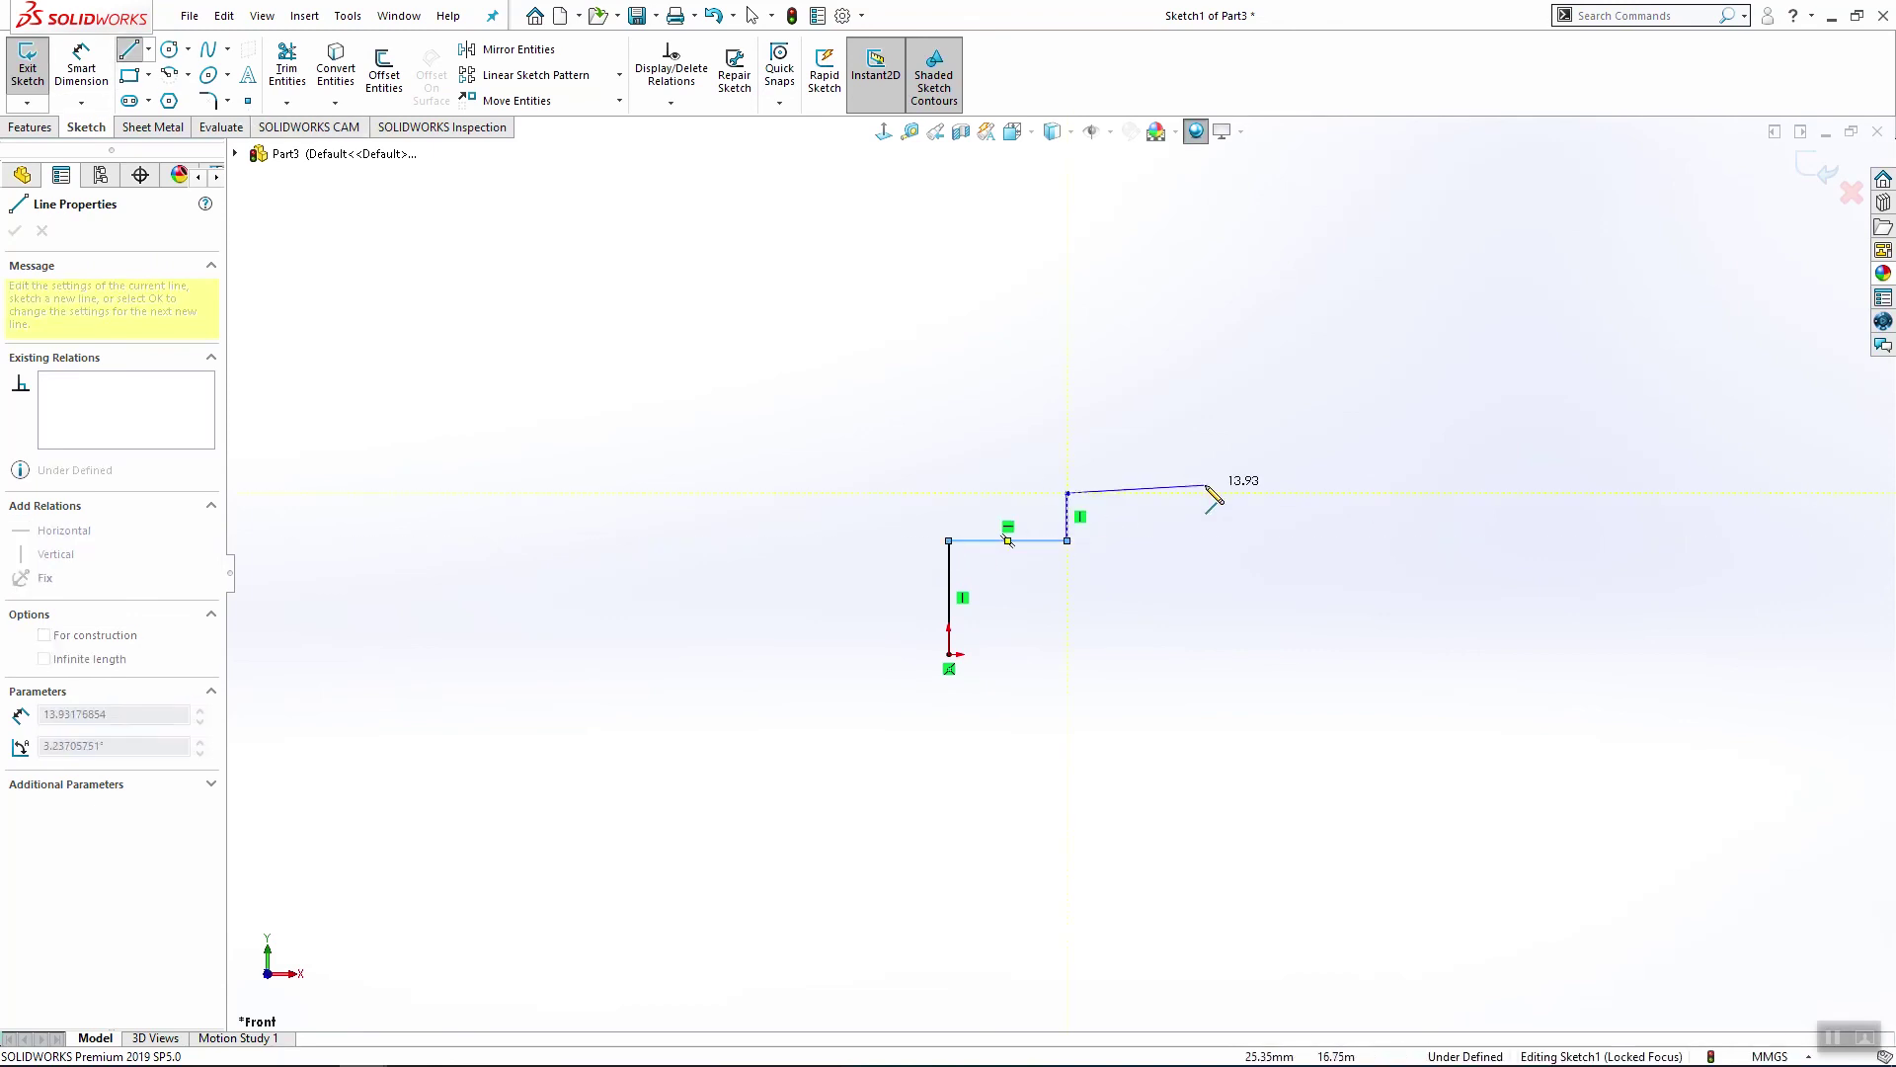
{"action": "left_click", "coordinate": [1166, 534]}
{"action": "left_click", "coordinate": [1295, 533]}
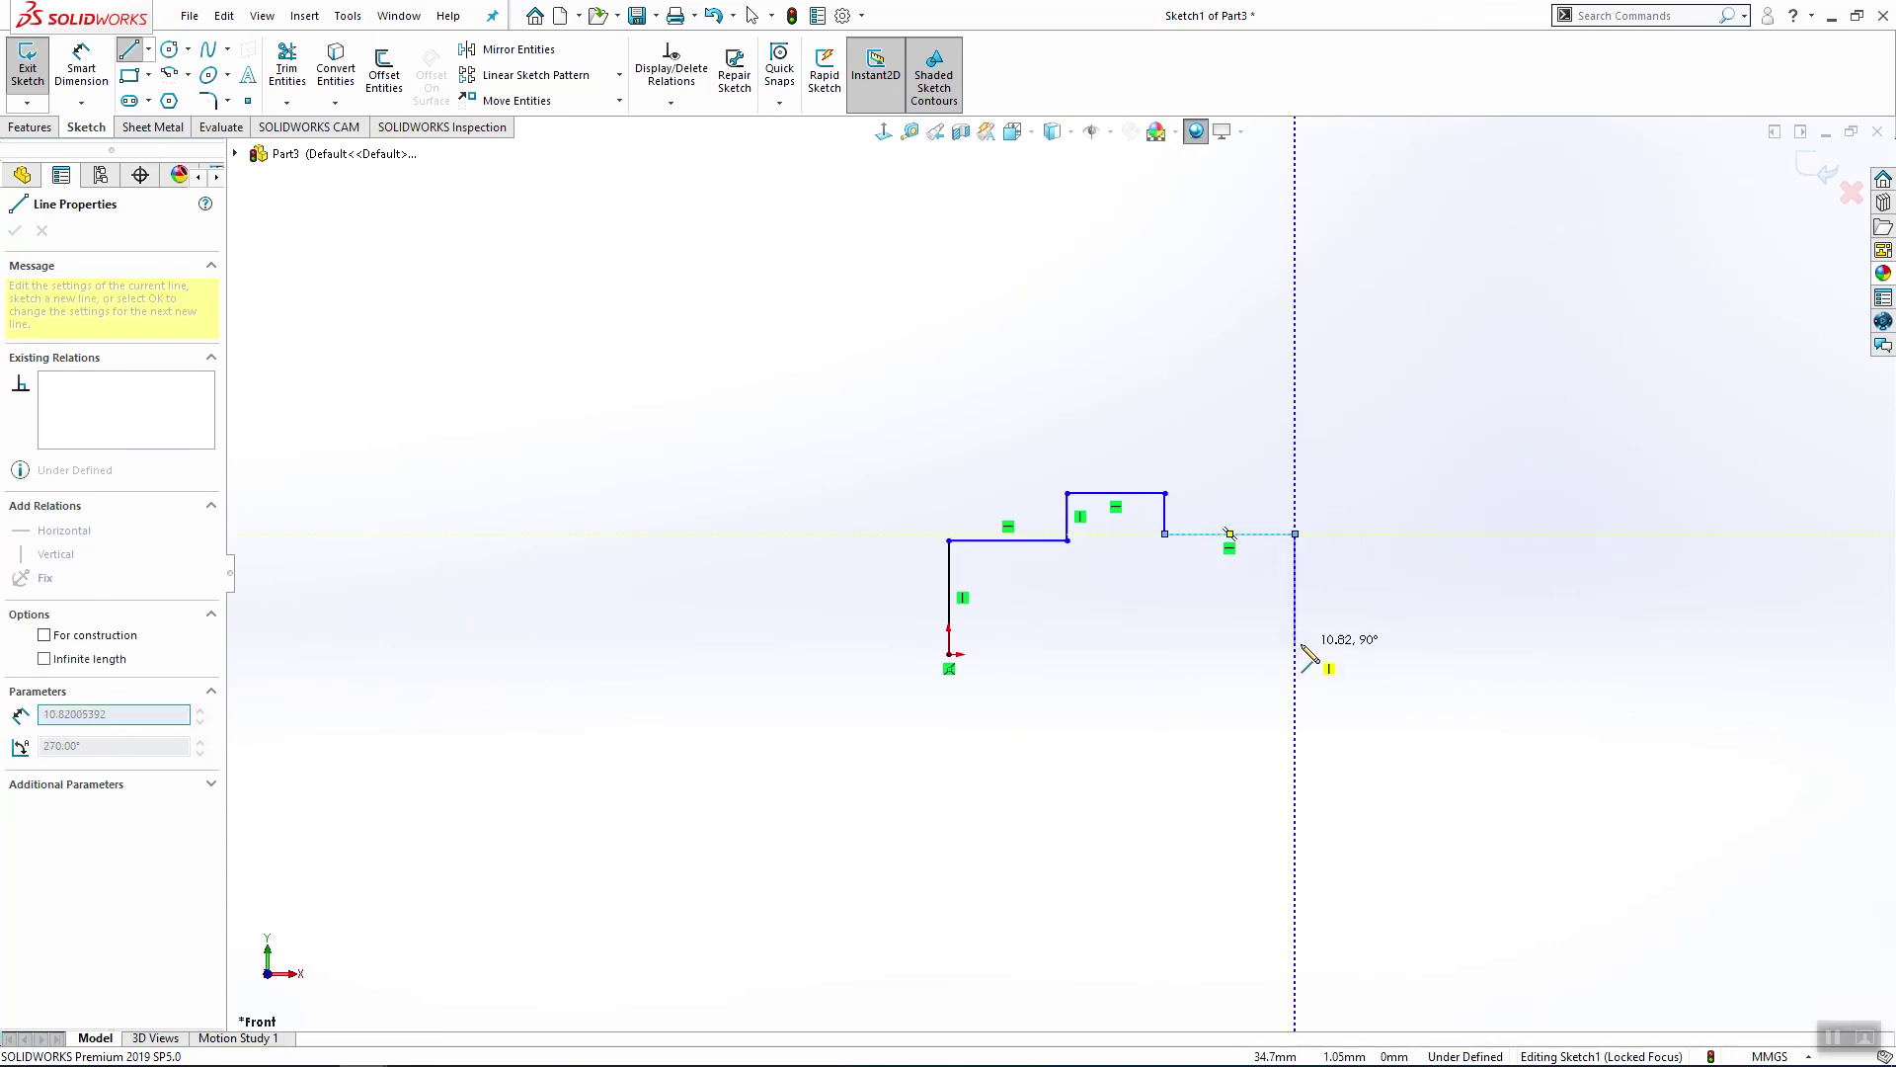
{"action": "left_click", "coordinate": [1296, 654]}
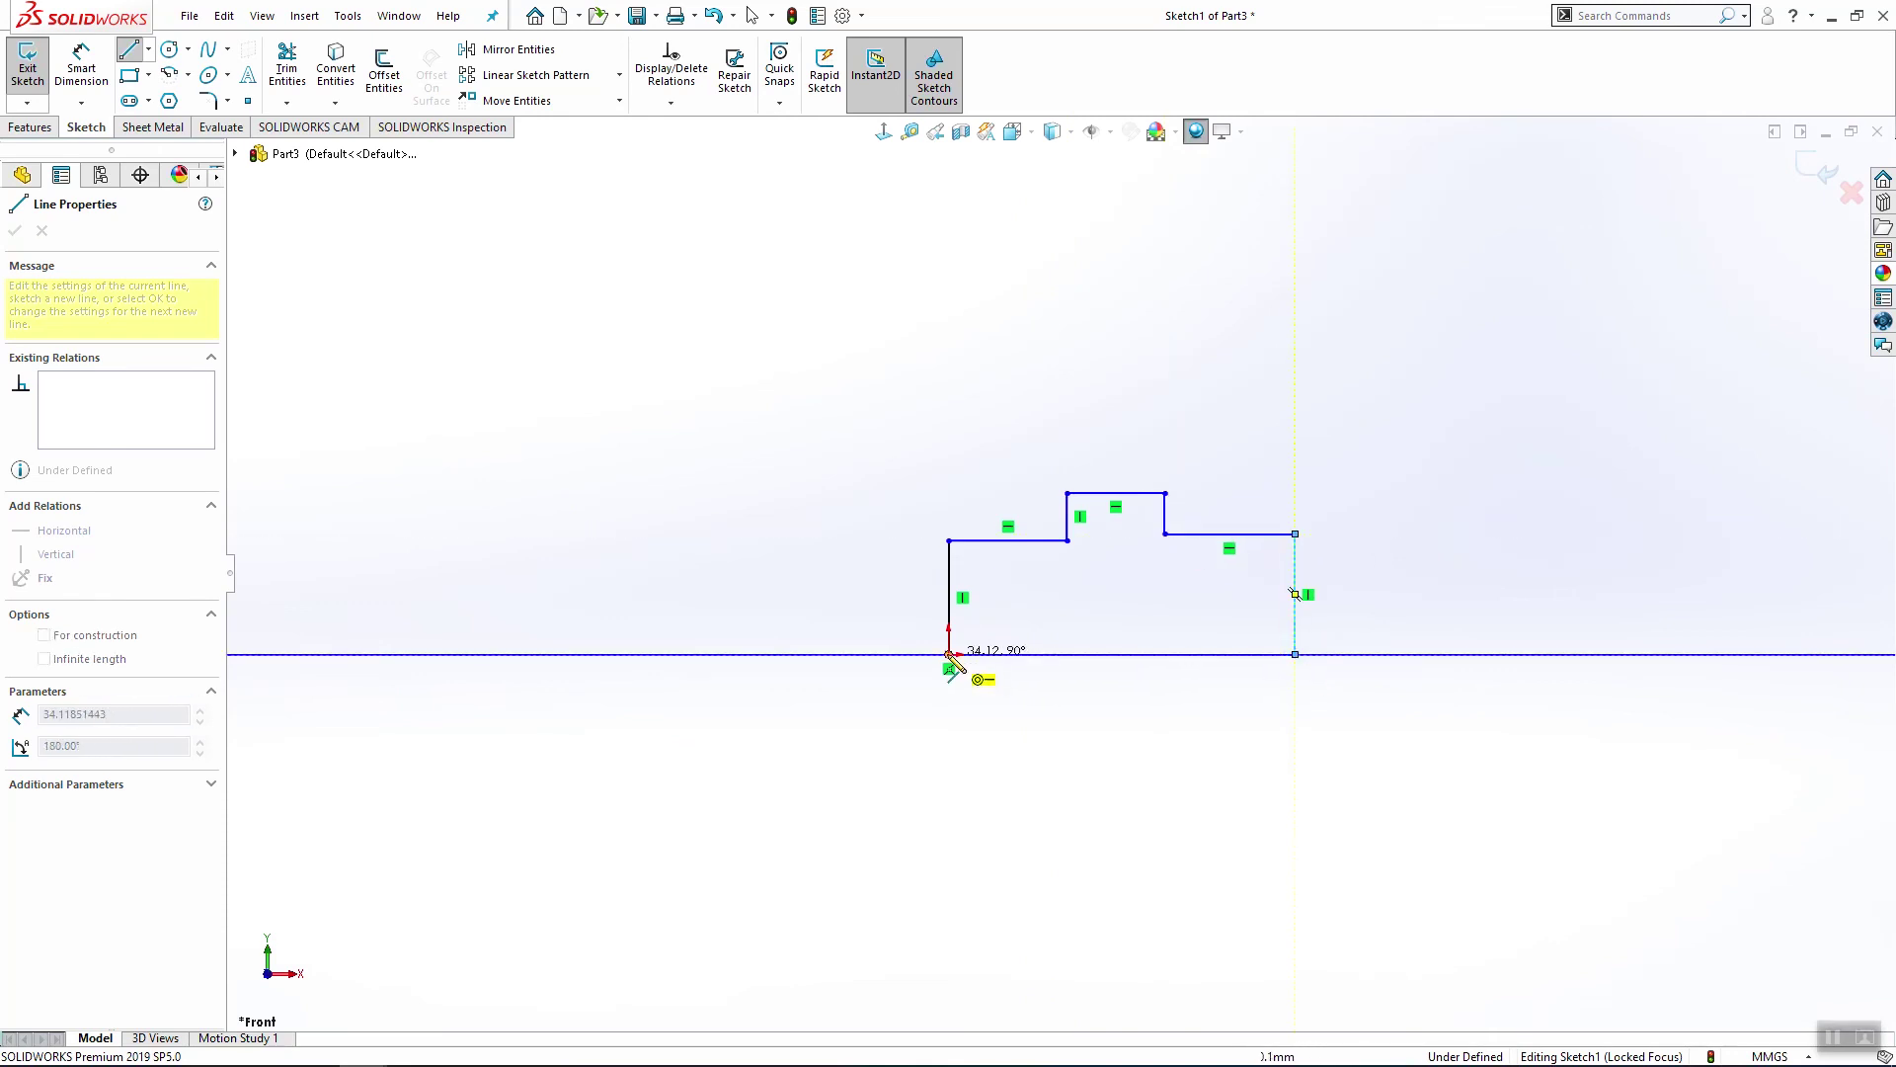
{"action": "left_click", "coordinate": [949, 654]}
{"action": "key", "text": "Escape"}
Step: Make the left and right shoulder lines collinear
{"action": "left_click", "coordinate": [1230, 535]}
{"action": "left_click", "coordinate": [1007, 540], "text": "ctrl"}
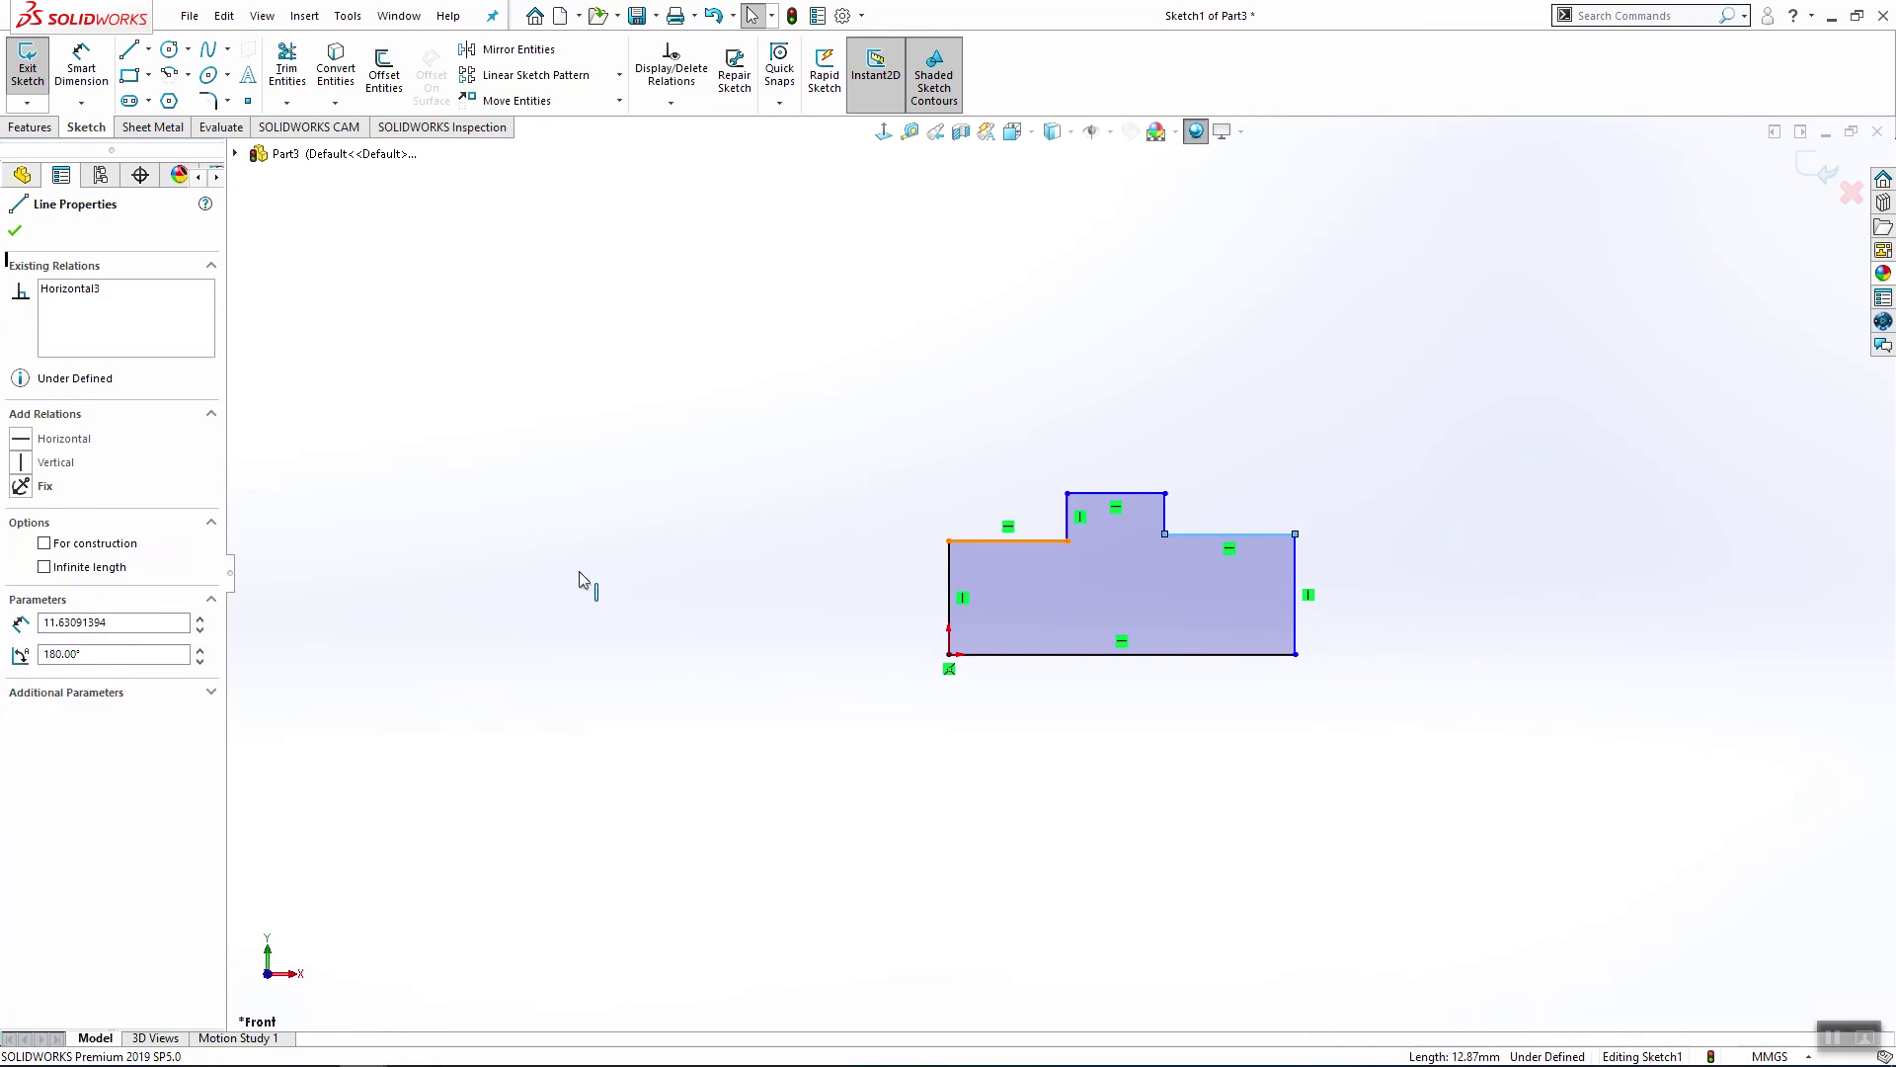
{"action": "left_click", "coordinate": [20, 596]}
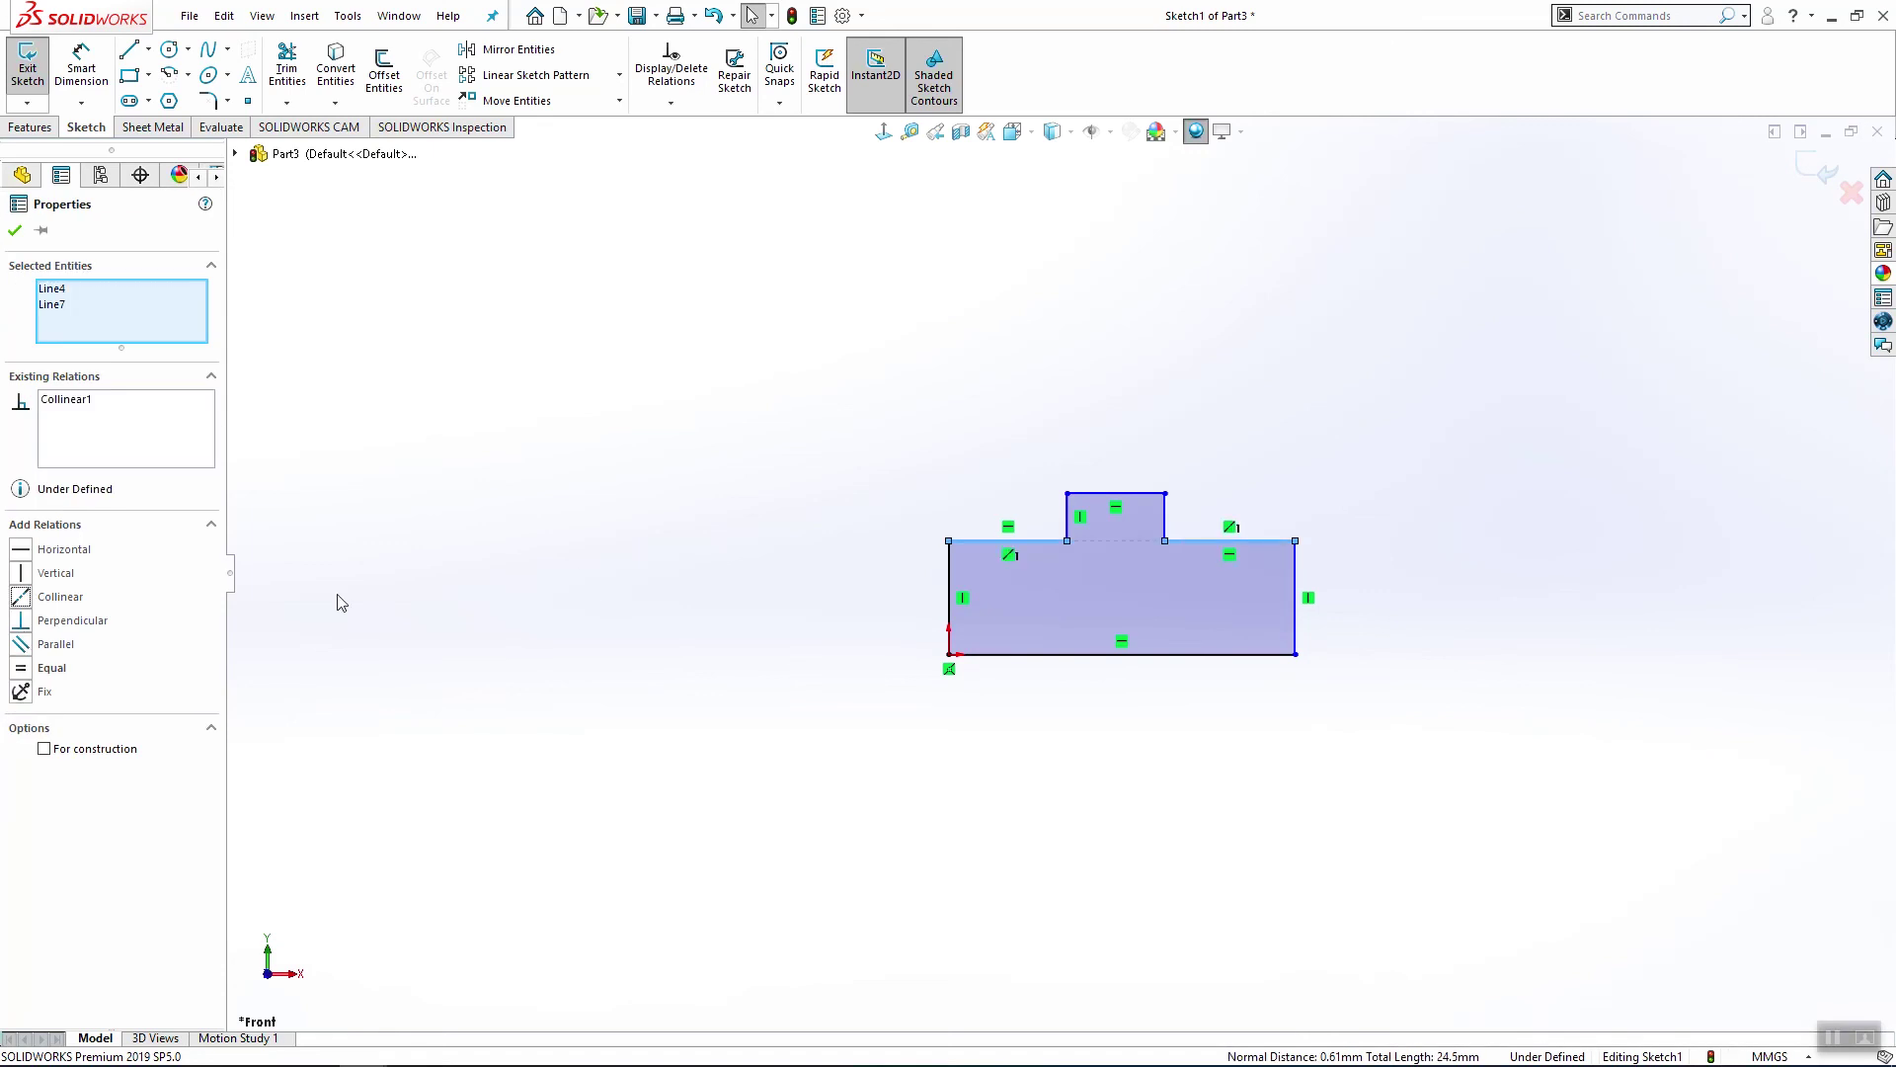
Step: Make the shoulder lines equal, then dimension the shoulder to 5 mm and overall length to 14 mm
{"action": "left_click", "coordinate": [20, 668]}
{"action": "key", "text": "Escape"}
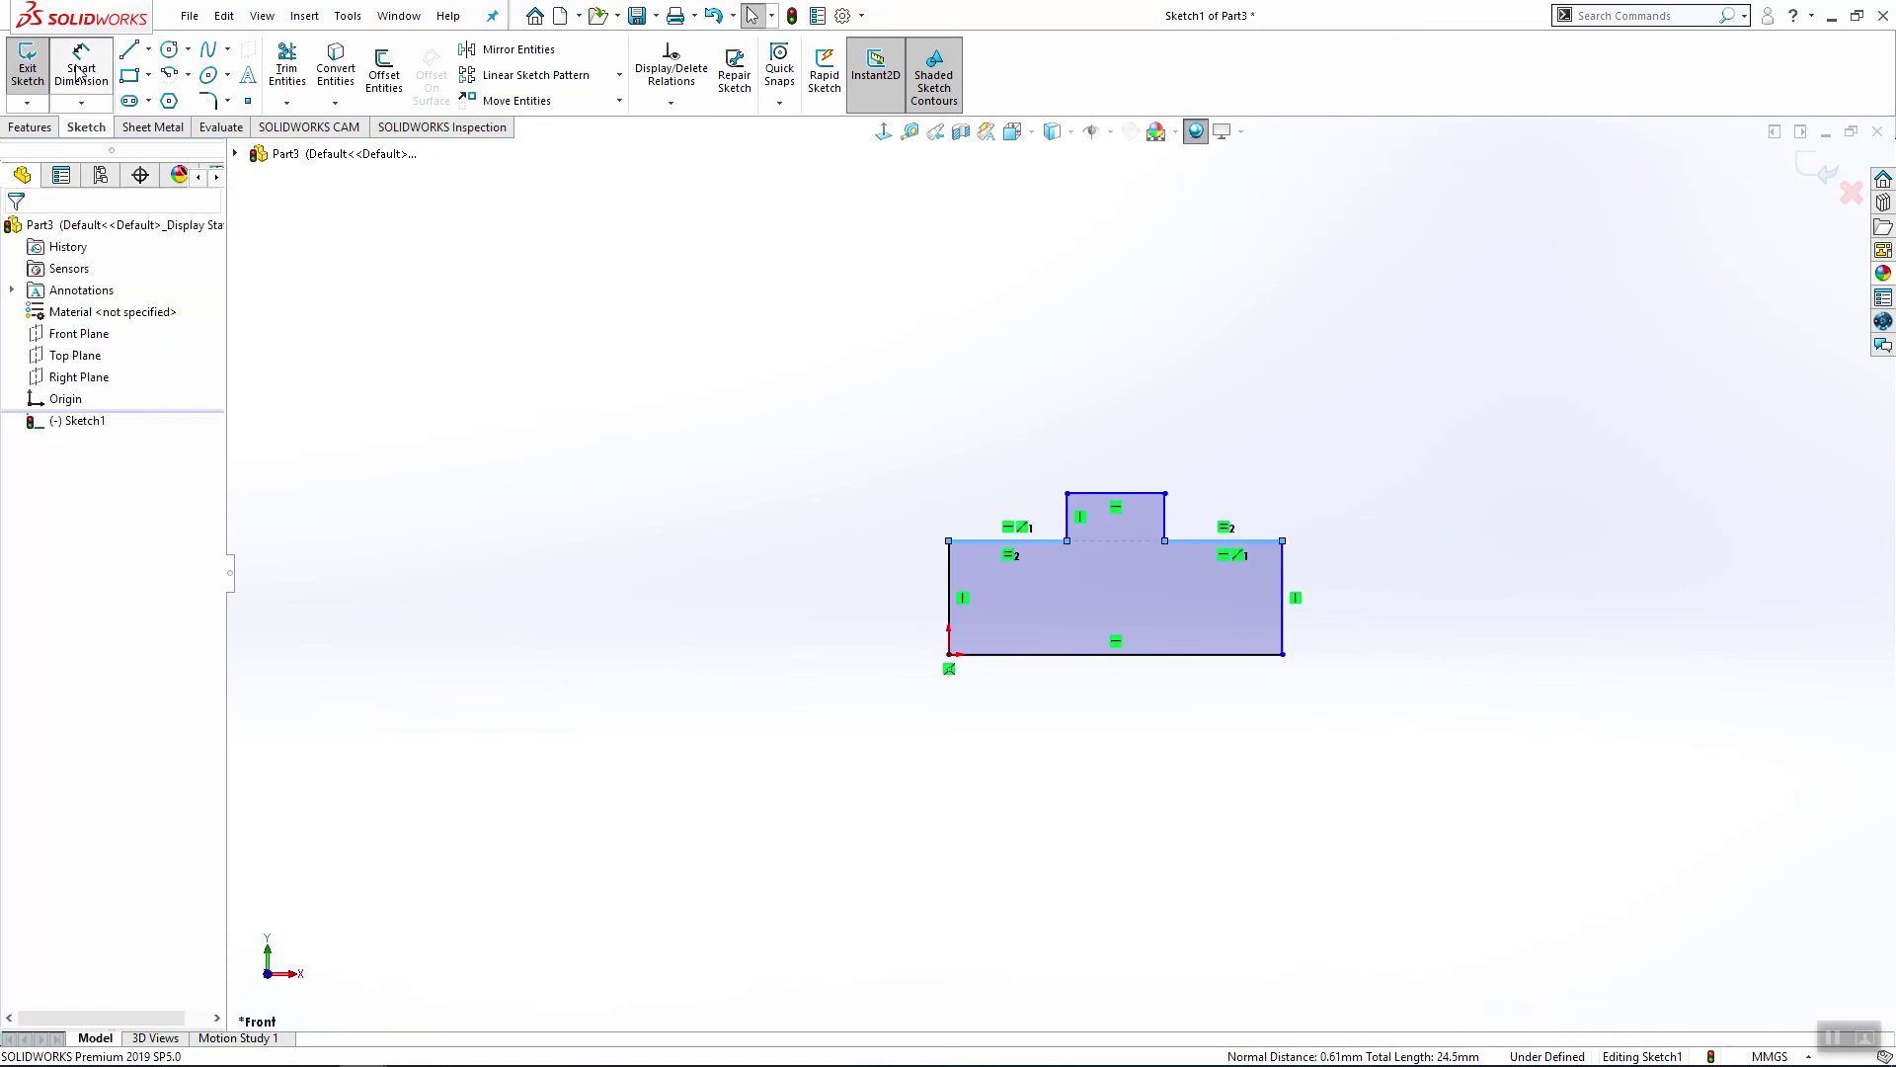
{"action": "left_click", "coordinate": [998, 524]}
{"action": "left_click", "coordinate": [987, 434]}
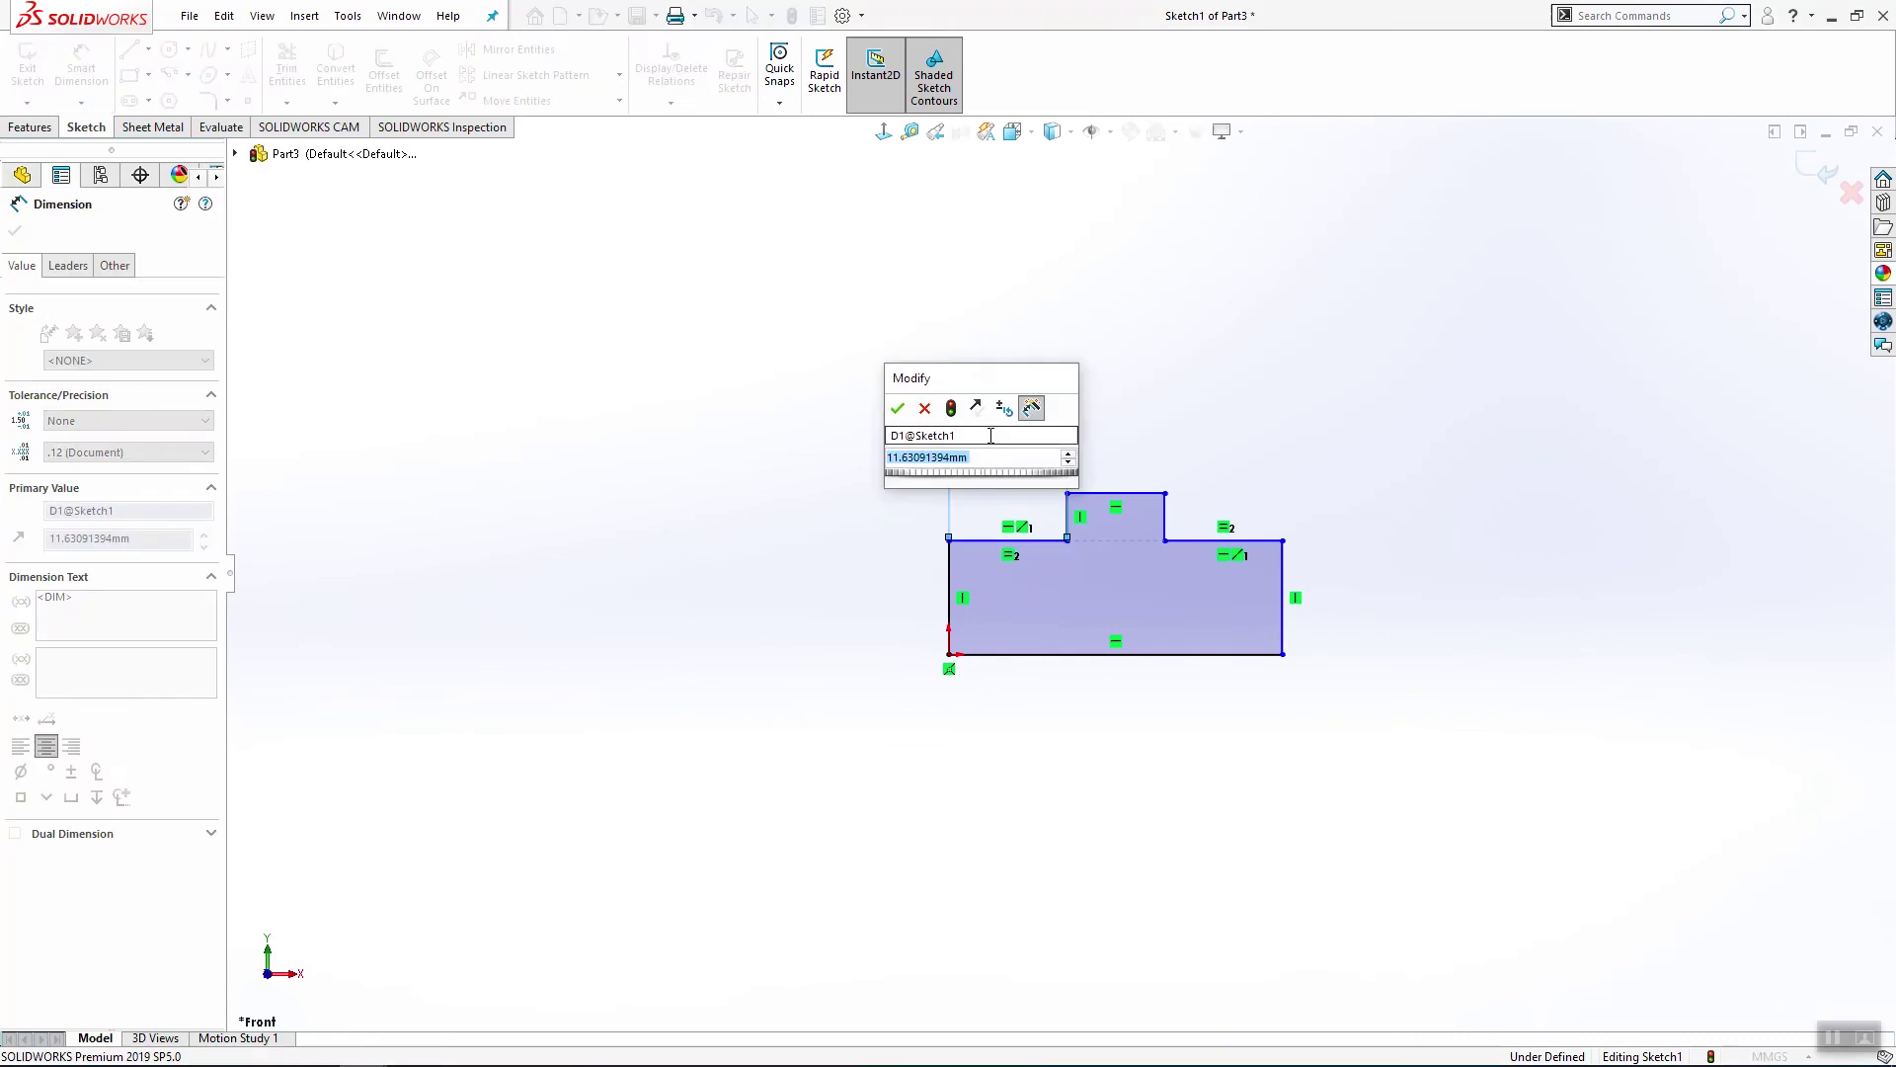
{"action": "type", "text": "5"}
{"action": "key", "text": "Return"}
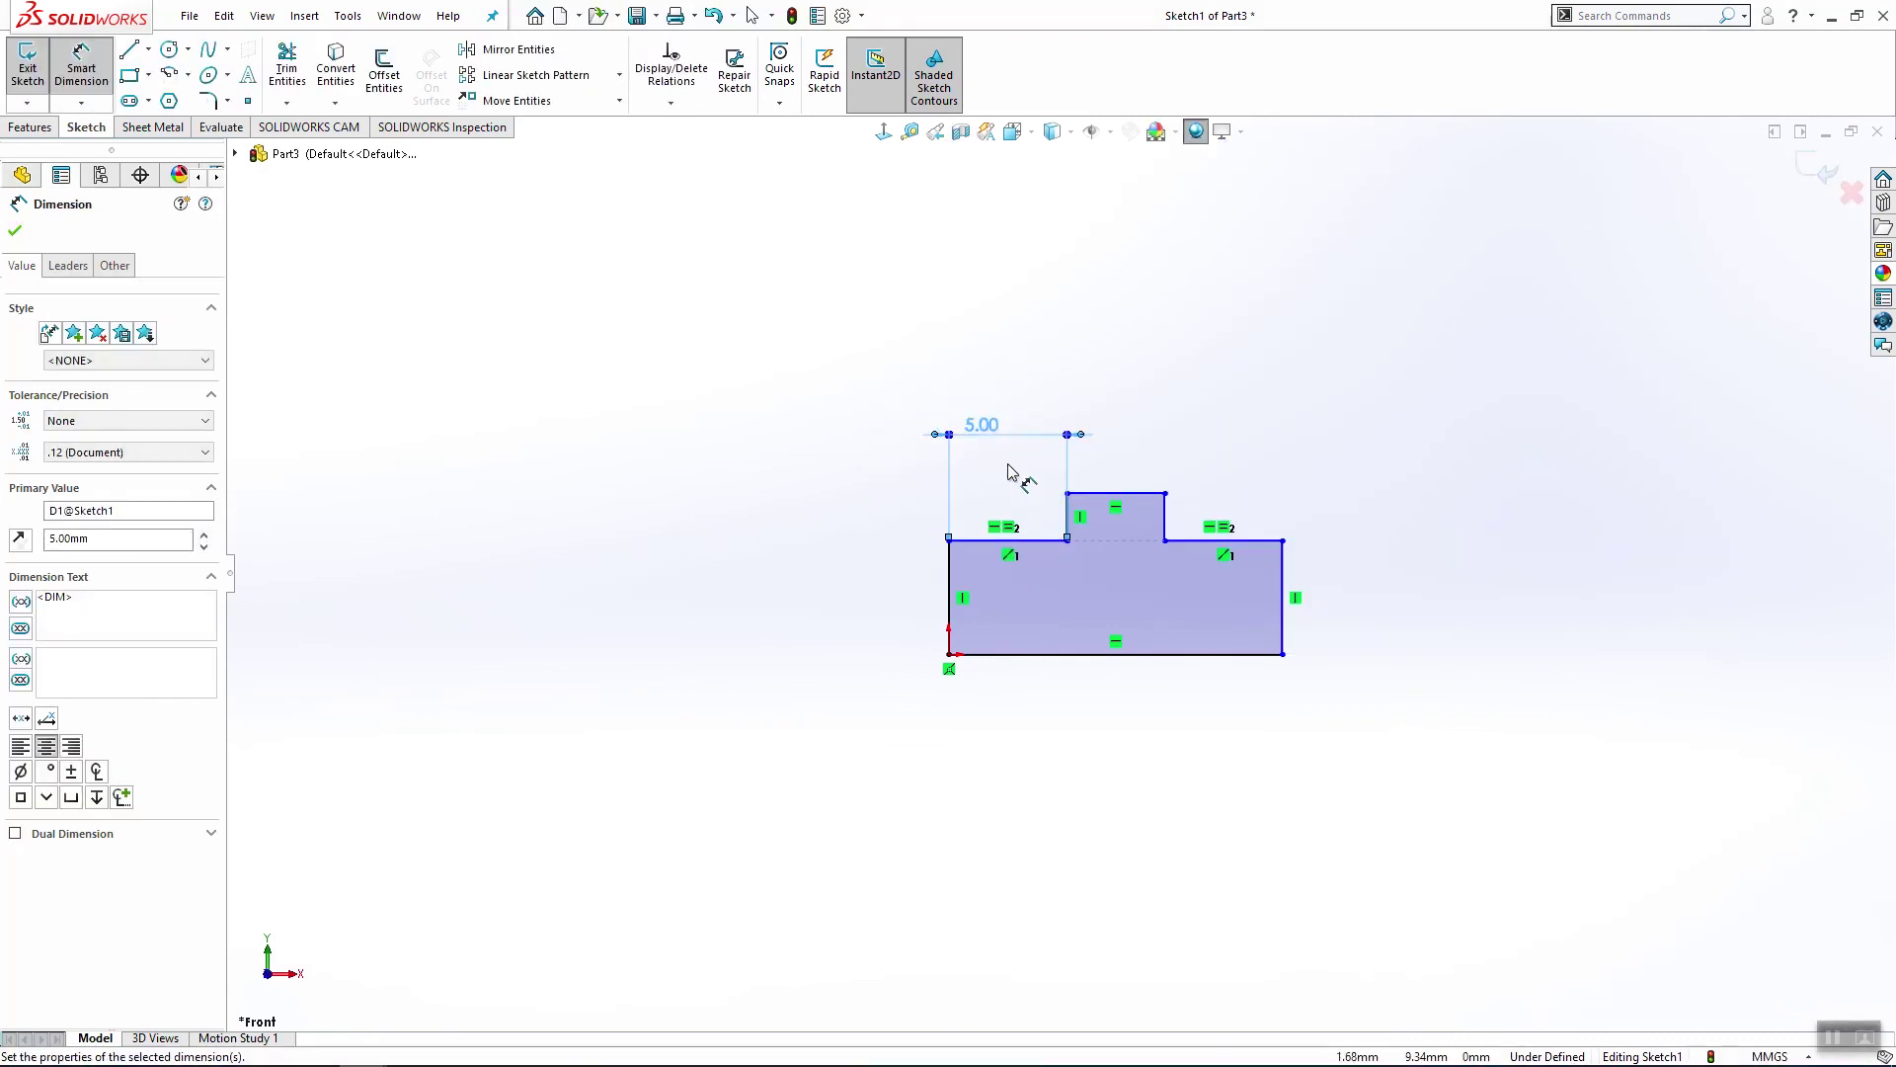
{"action": "left_click", "coordinate": [1035, 655]}
{"action": "left_click", "coordinate": [1029, 810]}
{"action": "type", "text": "14"}
{"action": "key", "text": "Return"}
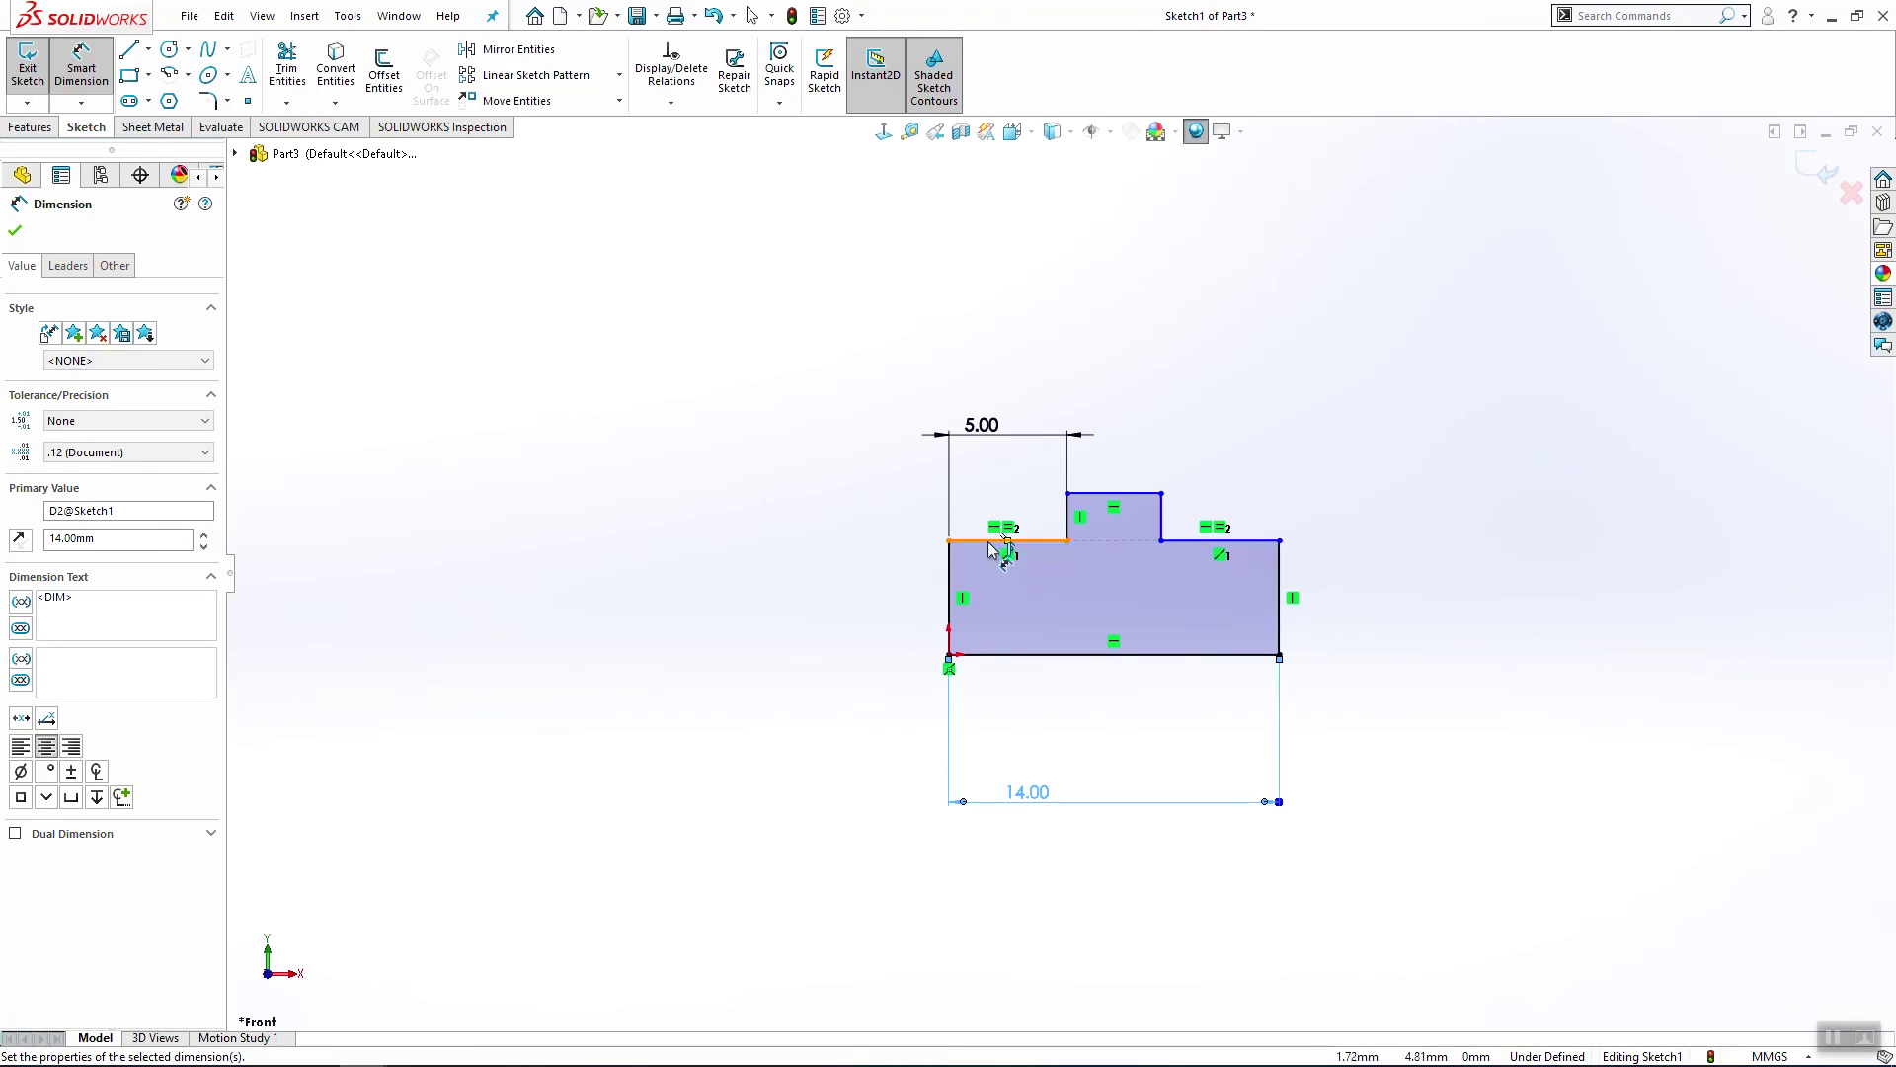
Step: Dimension the left end height to 0.8 mm and the raised step height to 0.9 mm
{"action": "left_click", "coordinate": [954, 578]}
{"action": "left_click", "coordinate": [845, 593]}
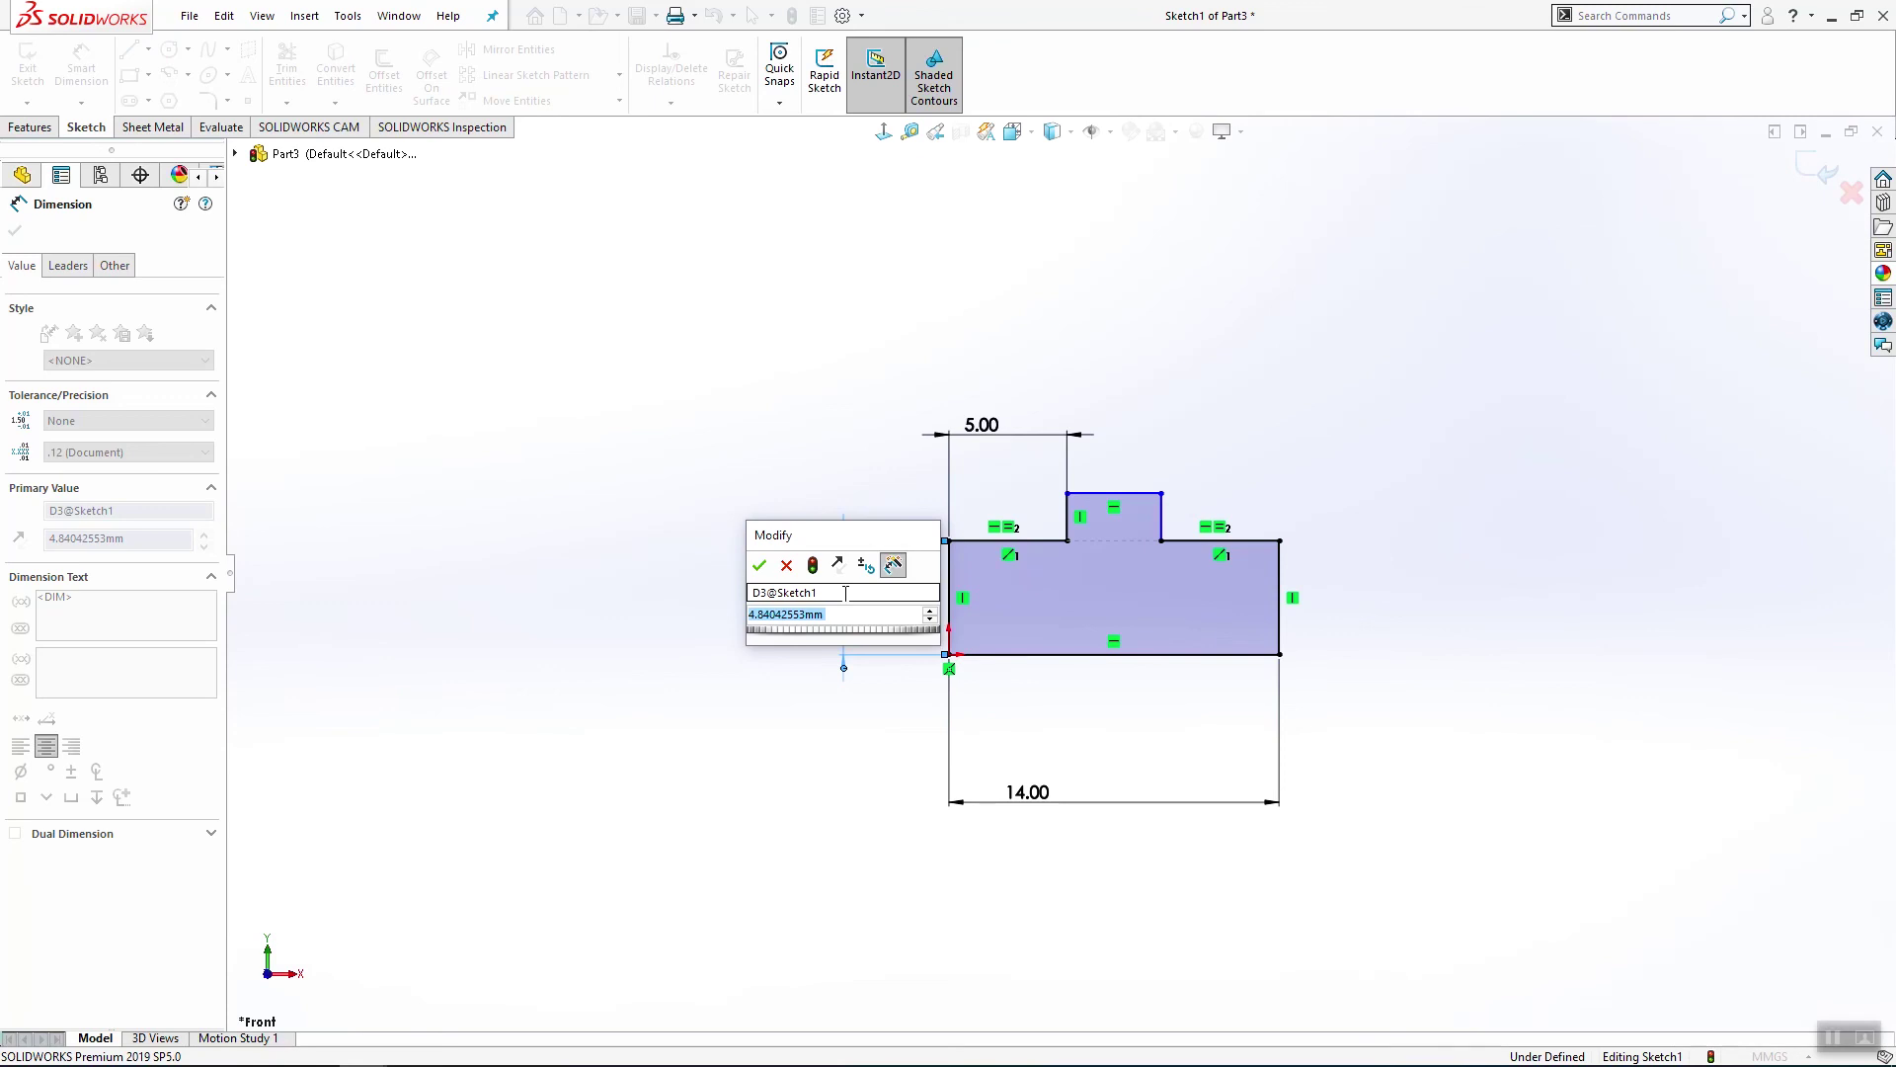
{"action": "type", "text": ".8"}
{"action": "key", "text": "Return"}
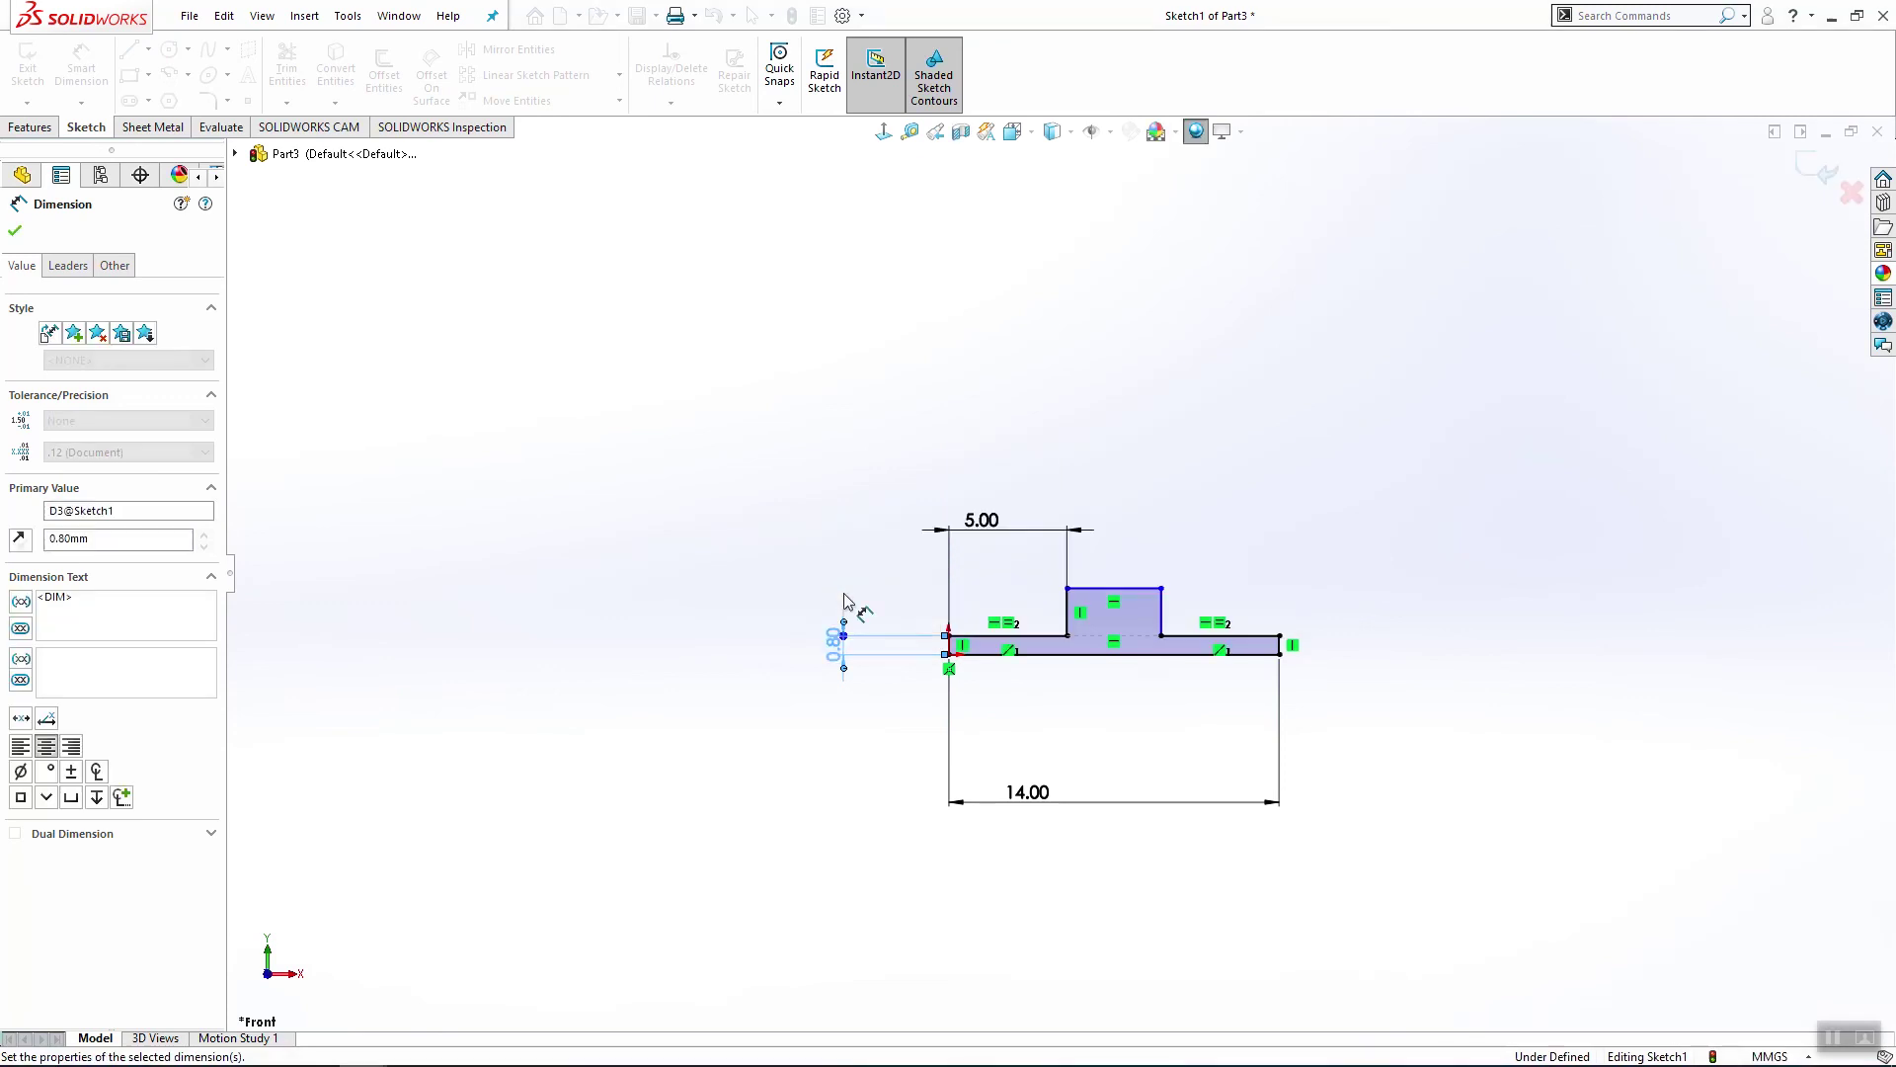
{"action": "left_click", "coordinate": [1114, 589]}
{"action": "left_click", "coordinate": [1126, 654]}
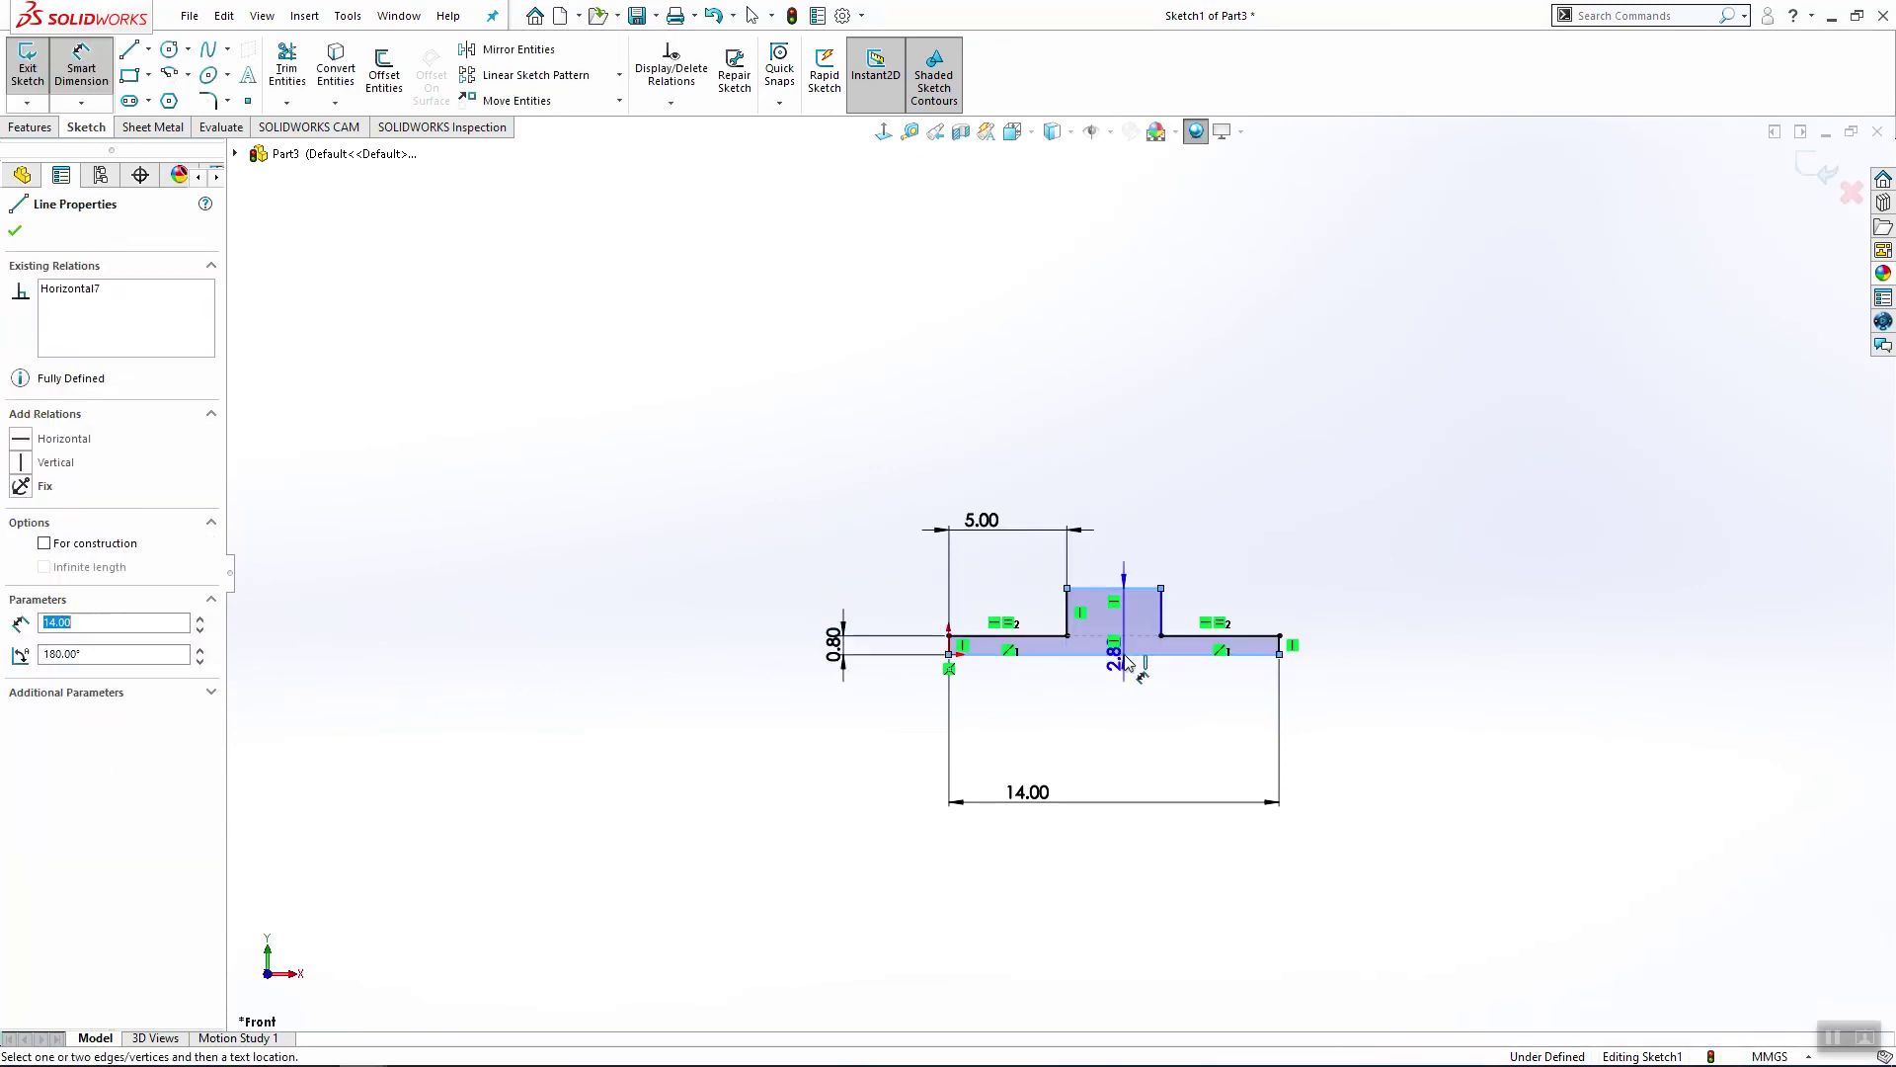
{"action": "left_click", "coordinate": [1121, 697]}
{"action": "type", "text": ".9"}
{"action": "key", "text": "Return"}
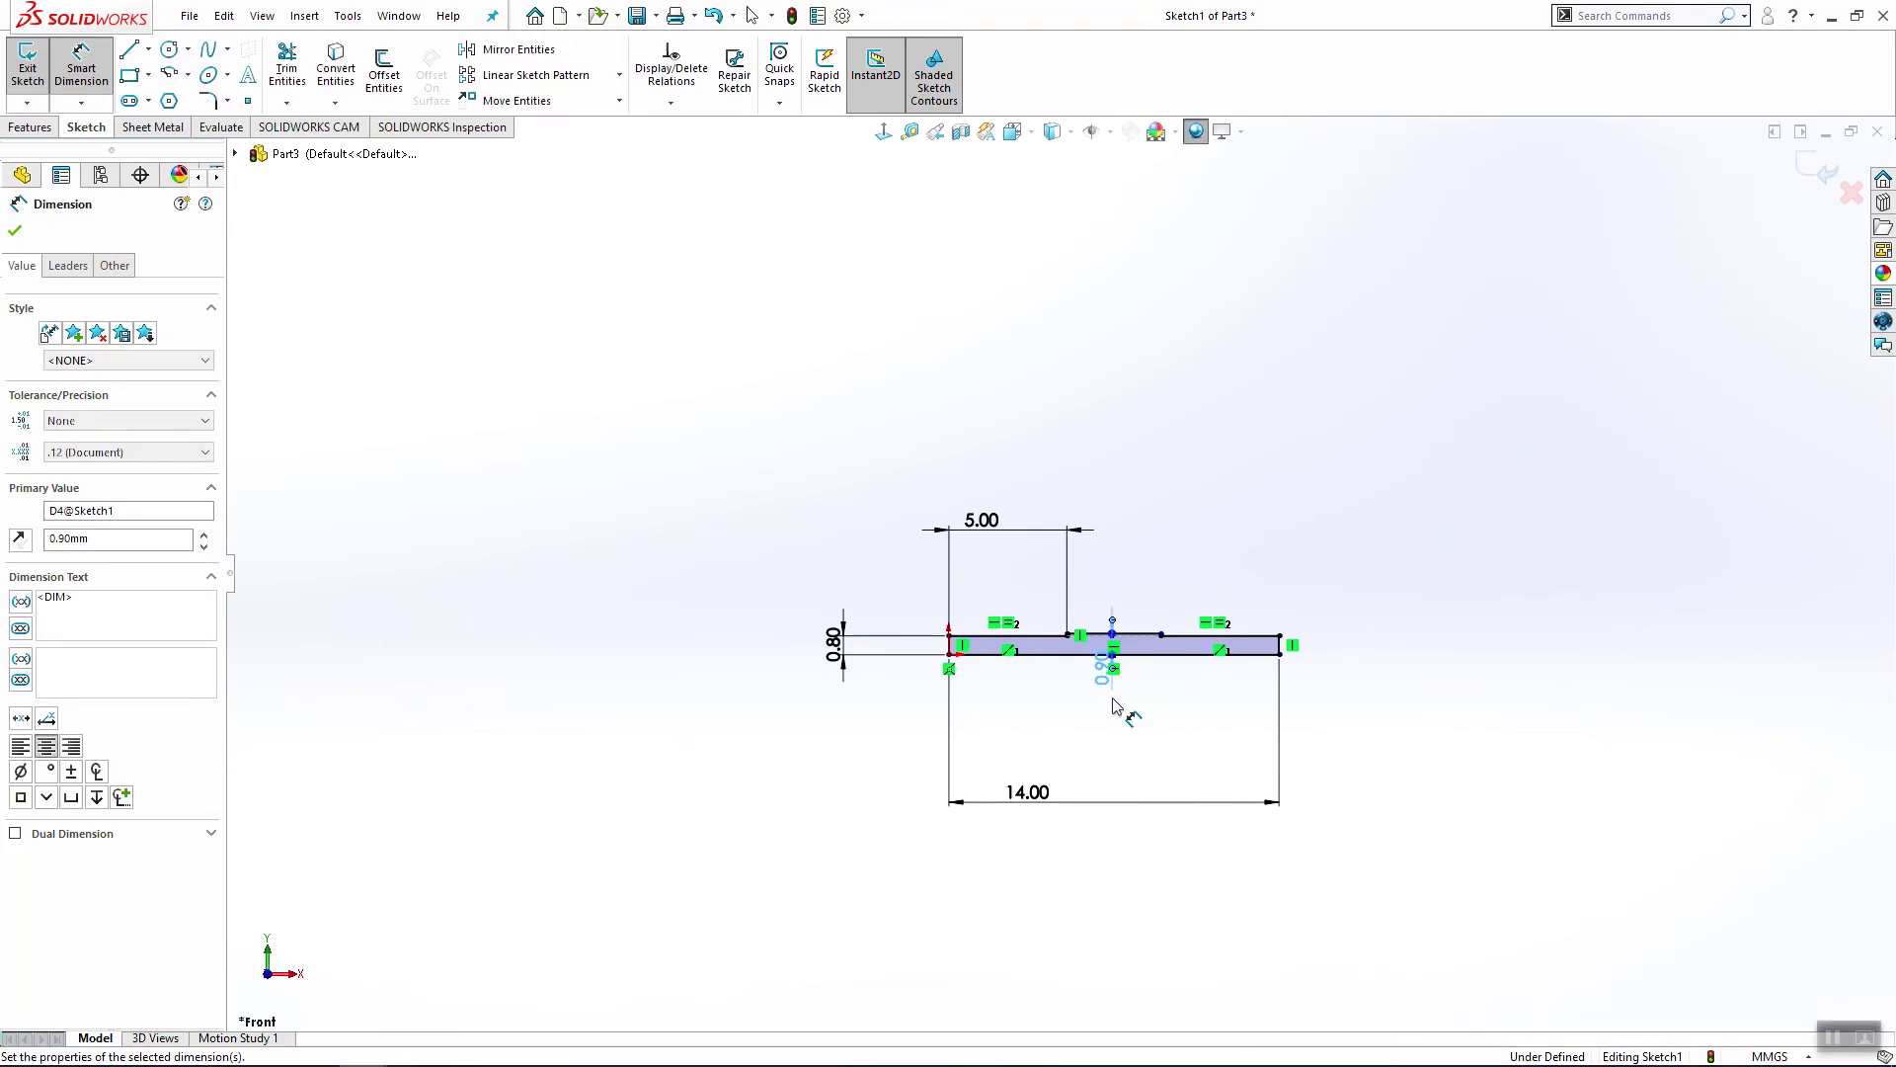
Step: Revolve the sketch about its bottom line to form the stepped pin
{"action": "left_click", "coordinate": [52, 128]}
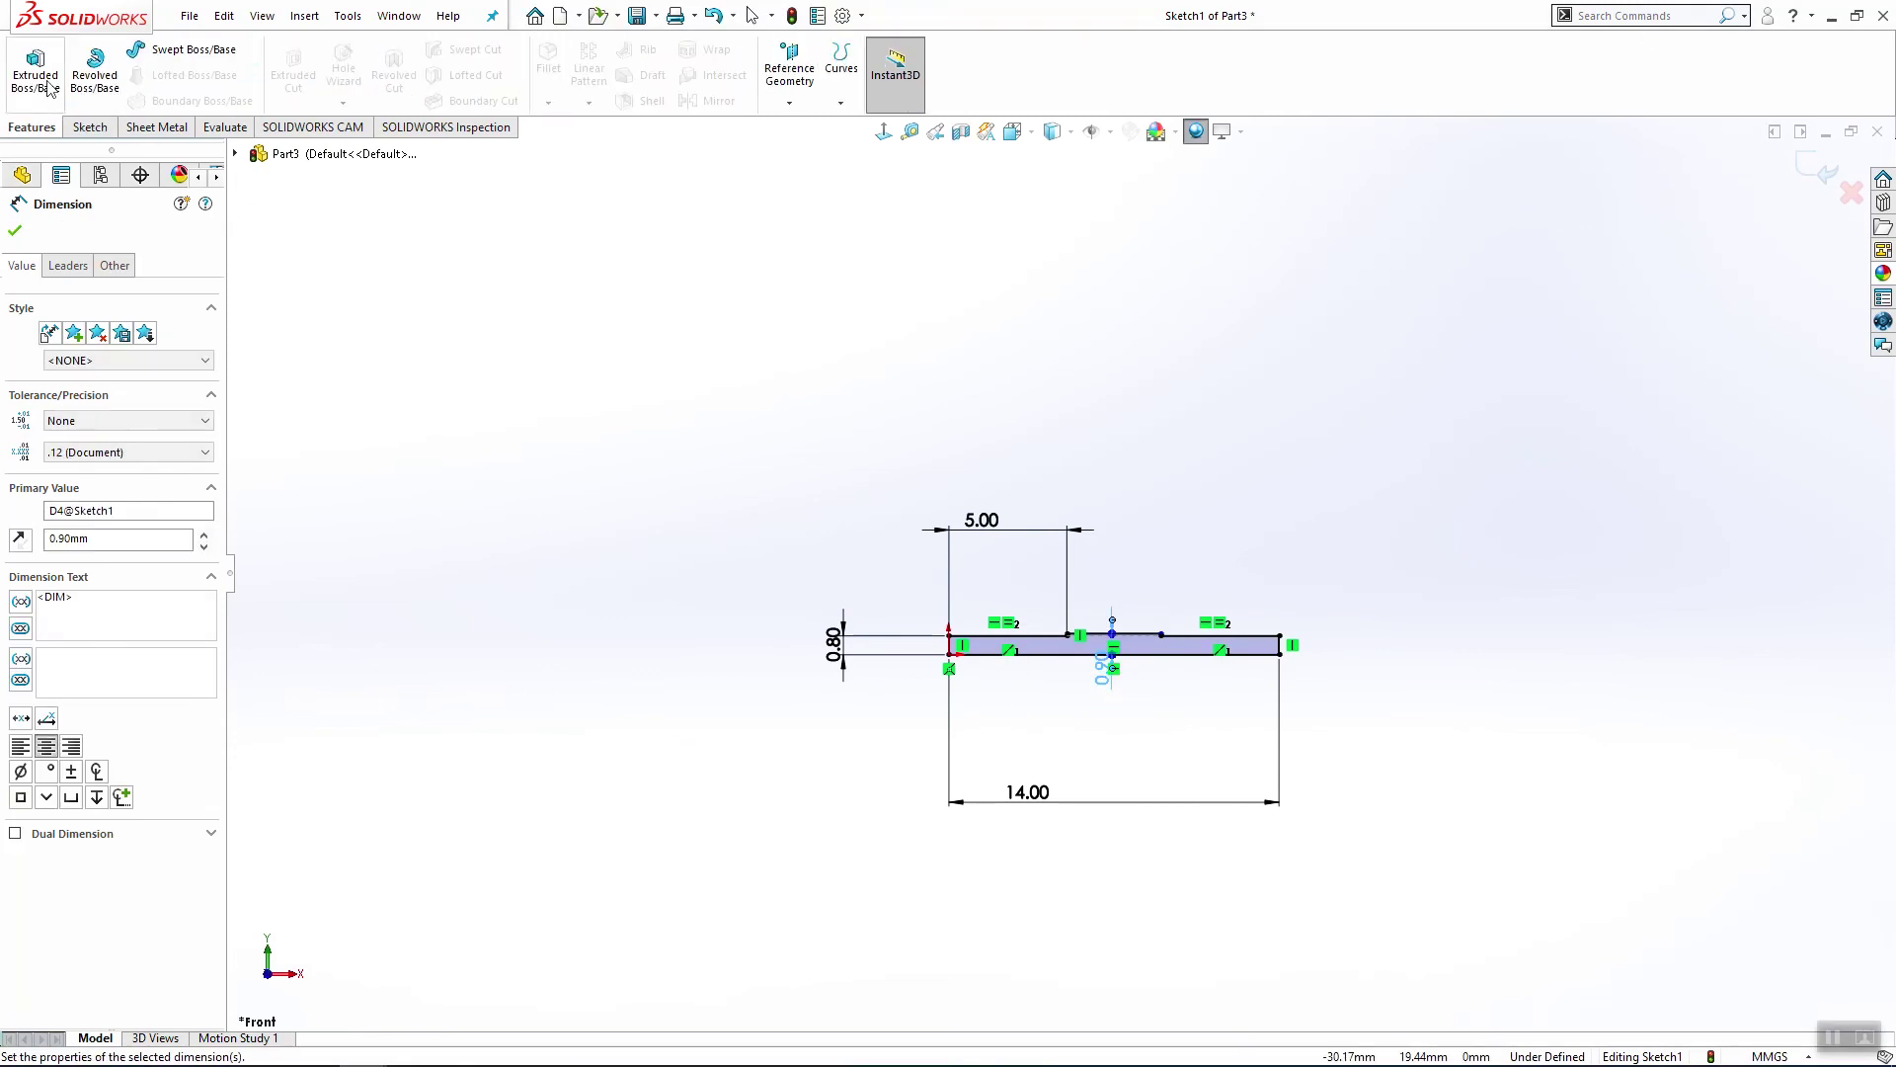
{"action": "left_click", "coordinate": [94, 65]}
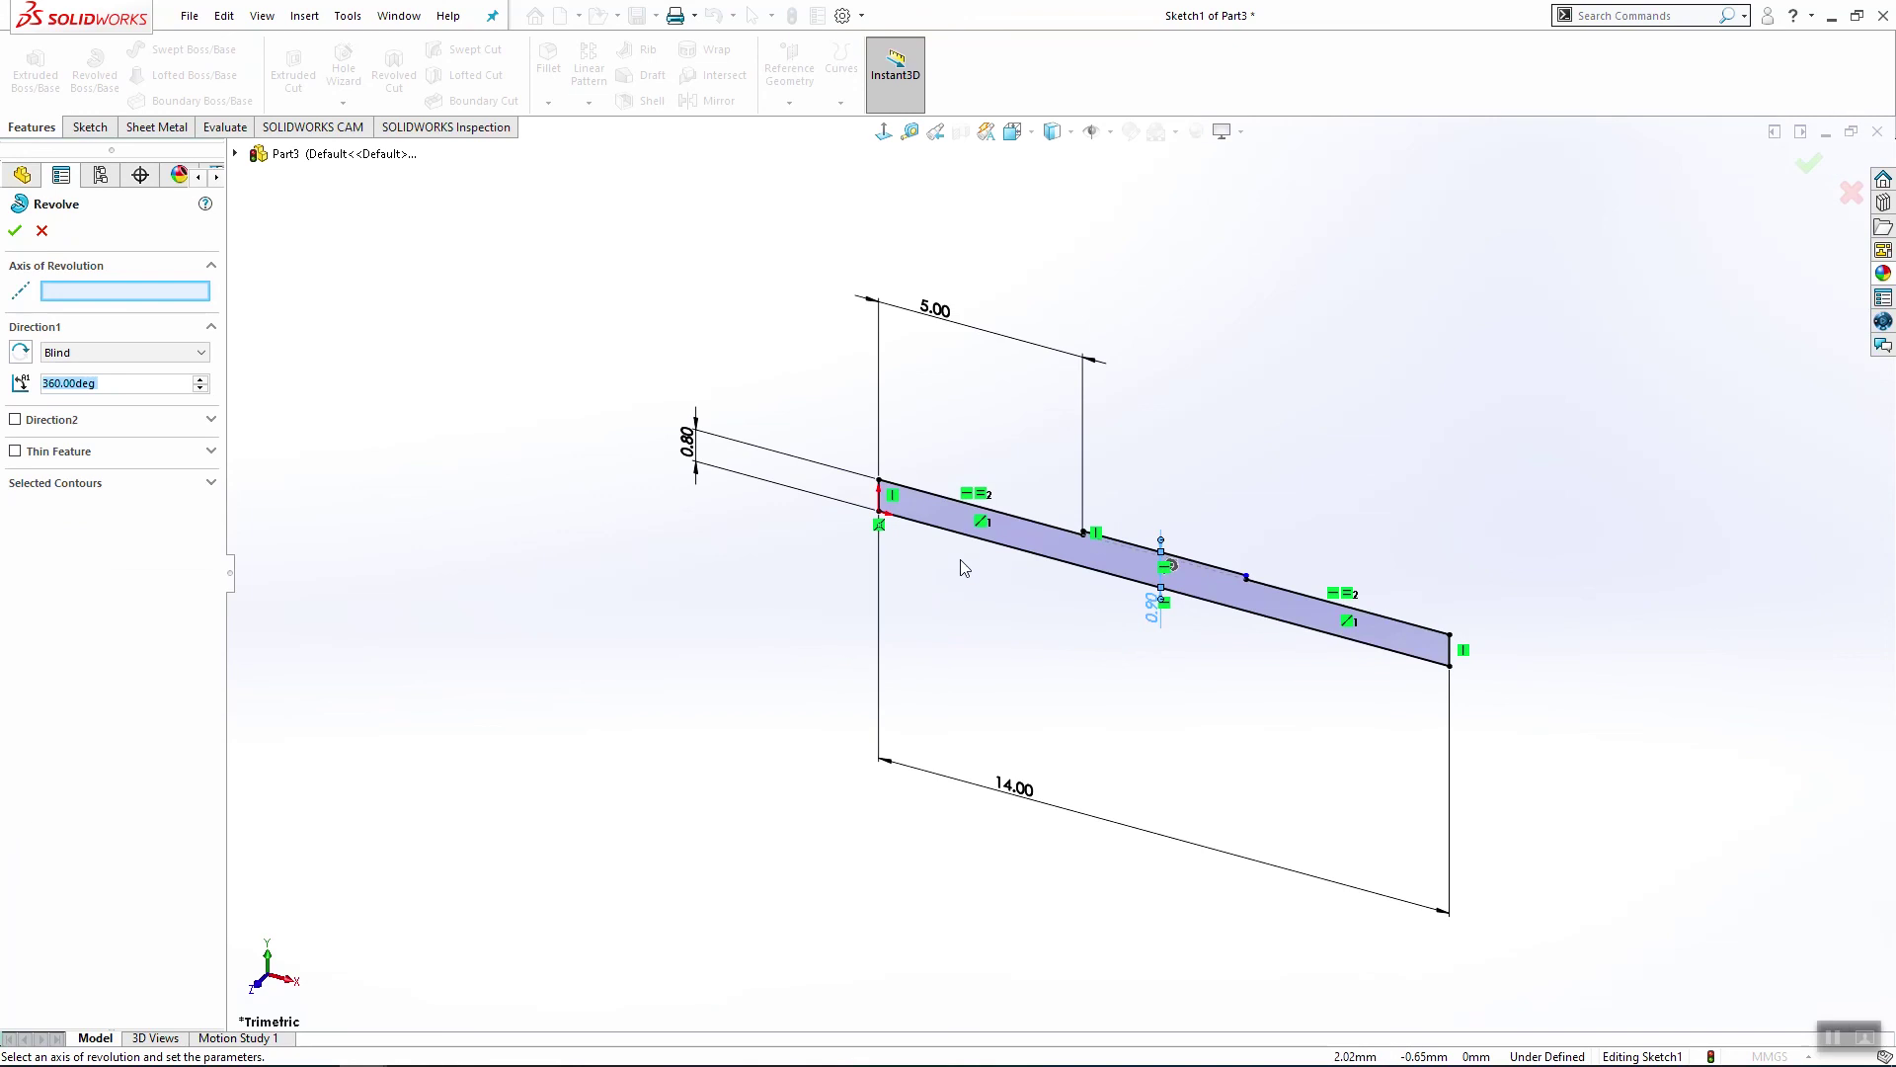
{"action": "left_click", "coordinate": [932, 530]}
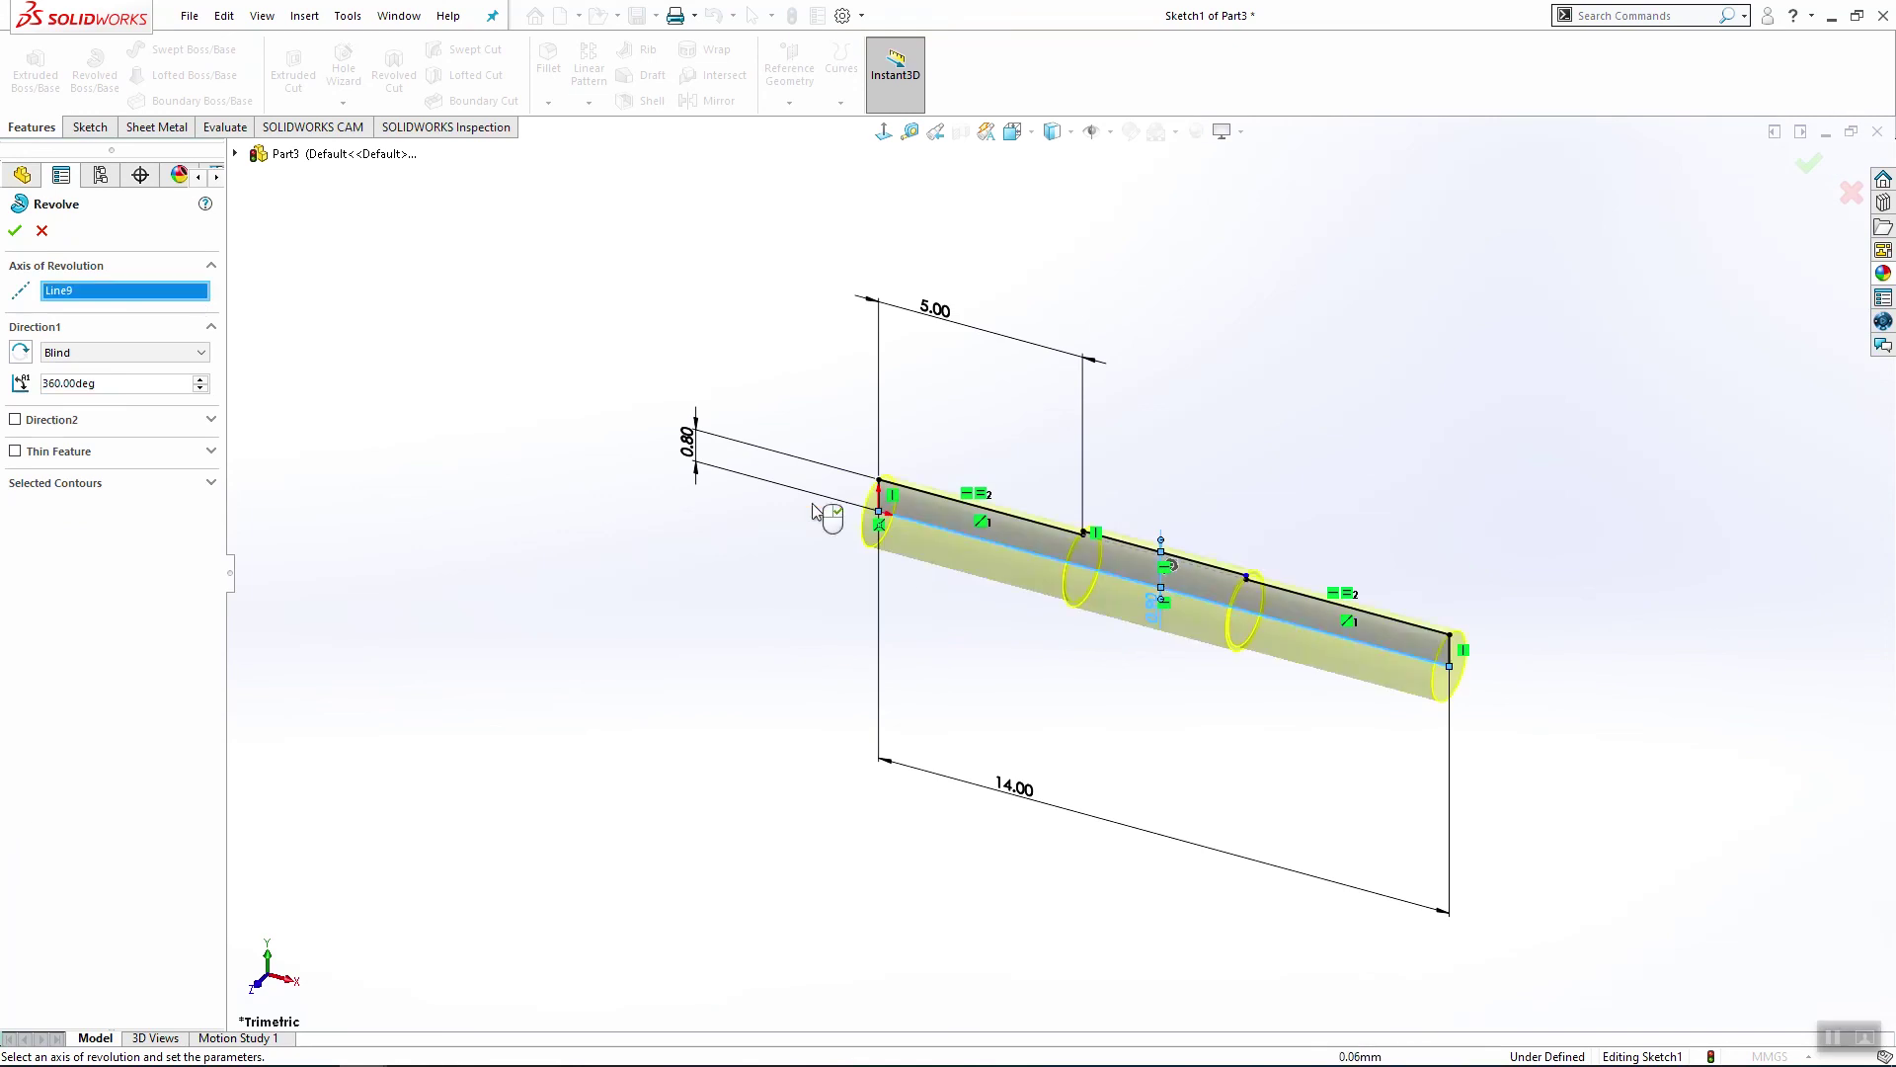
{"action": "left_click", "coordinate": [15, 231]}
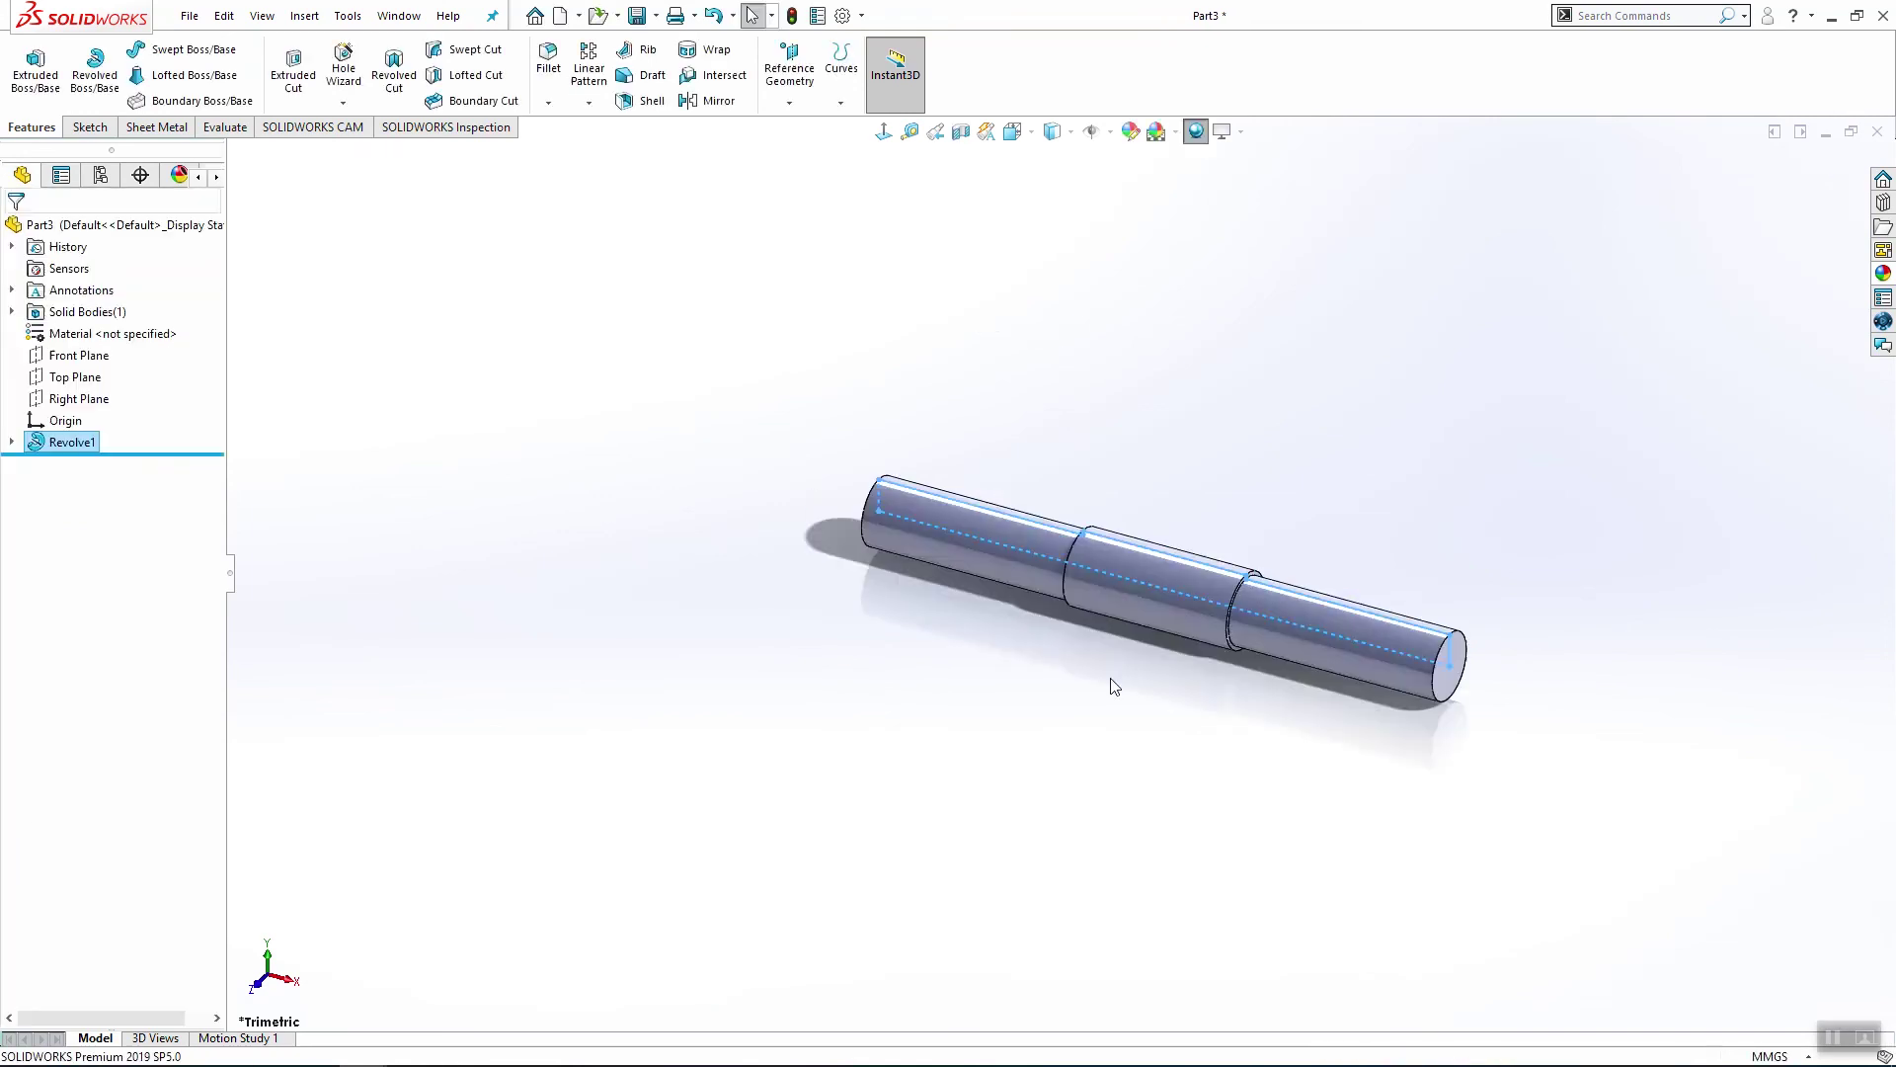
Step: Fillet the left and right circular end edges of the pin at 0.10 mm
{"action": "left_click", "coordinate": [548, 57]}
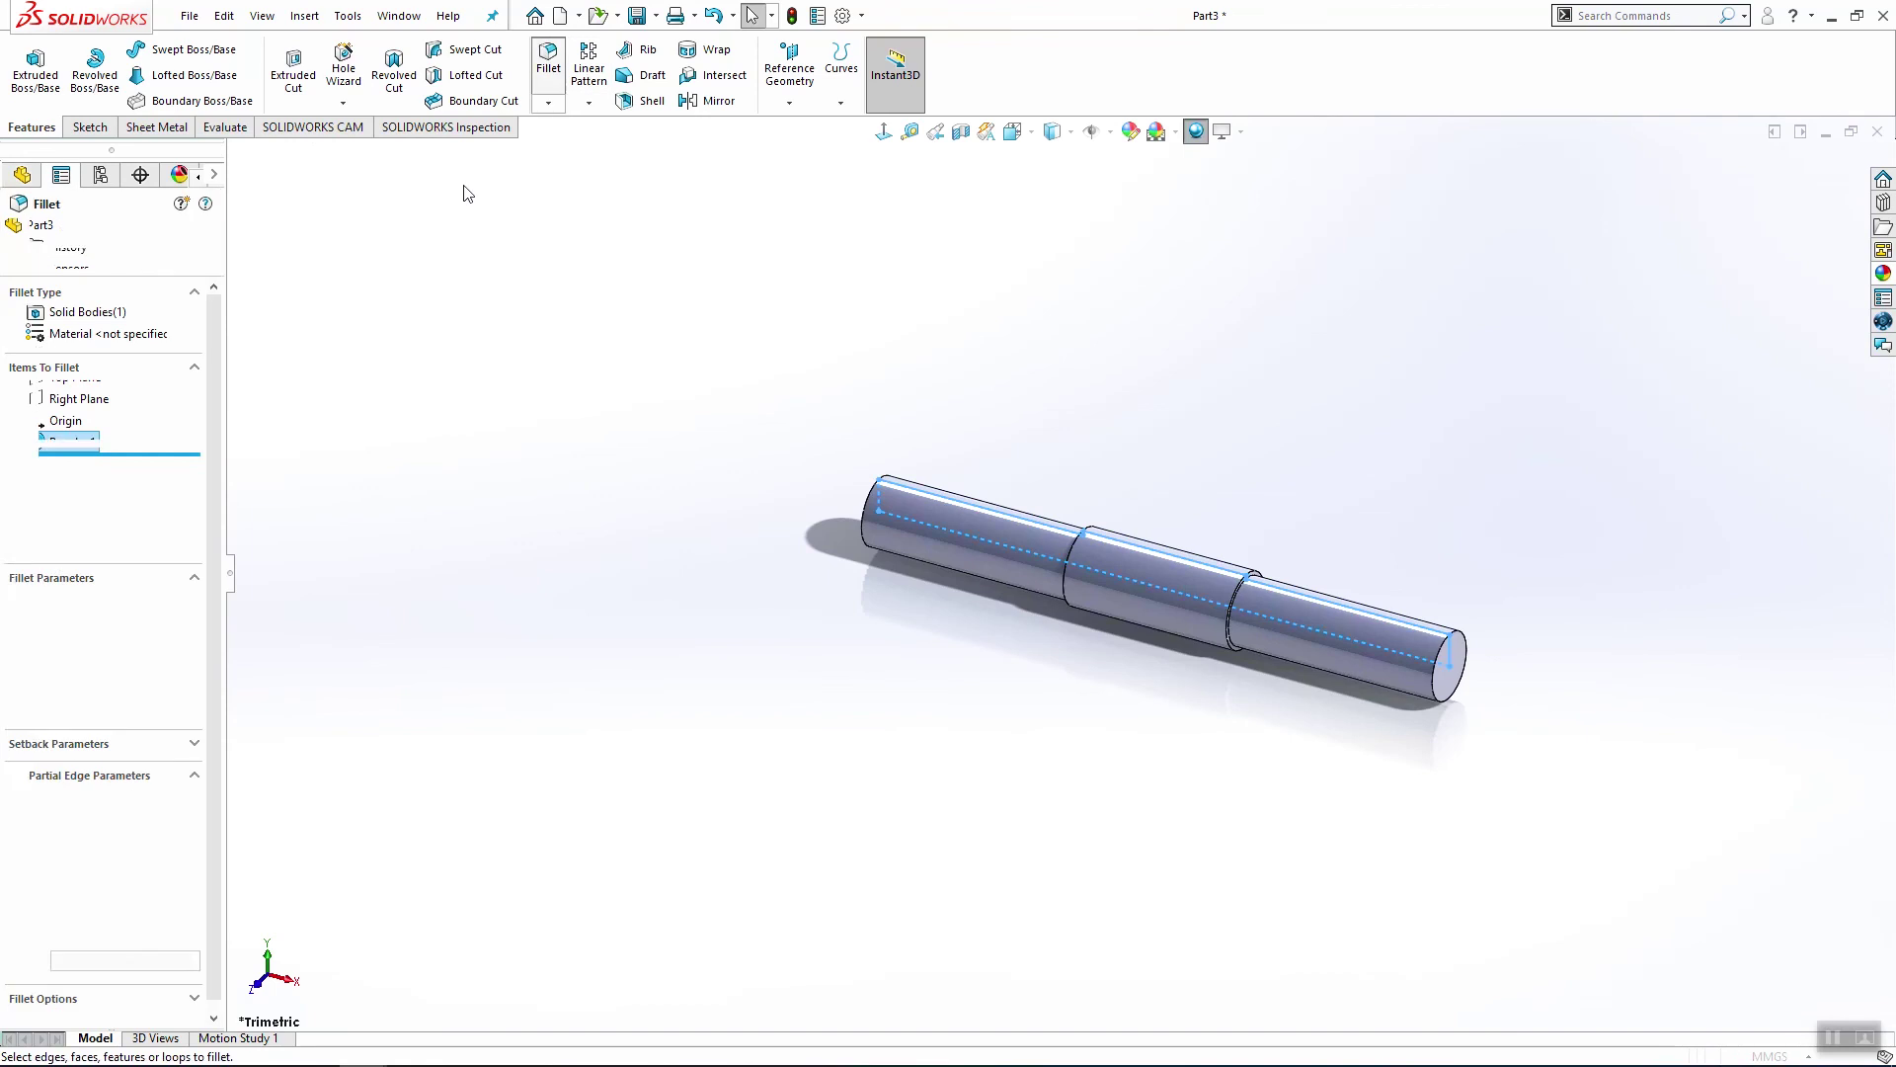
{"action": "left_click", "coordinate": [887, 478]}
{"action": "left_click", "coordinate": [1461, 637]}
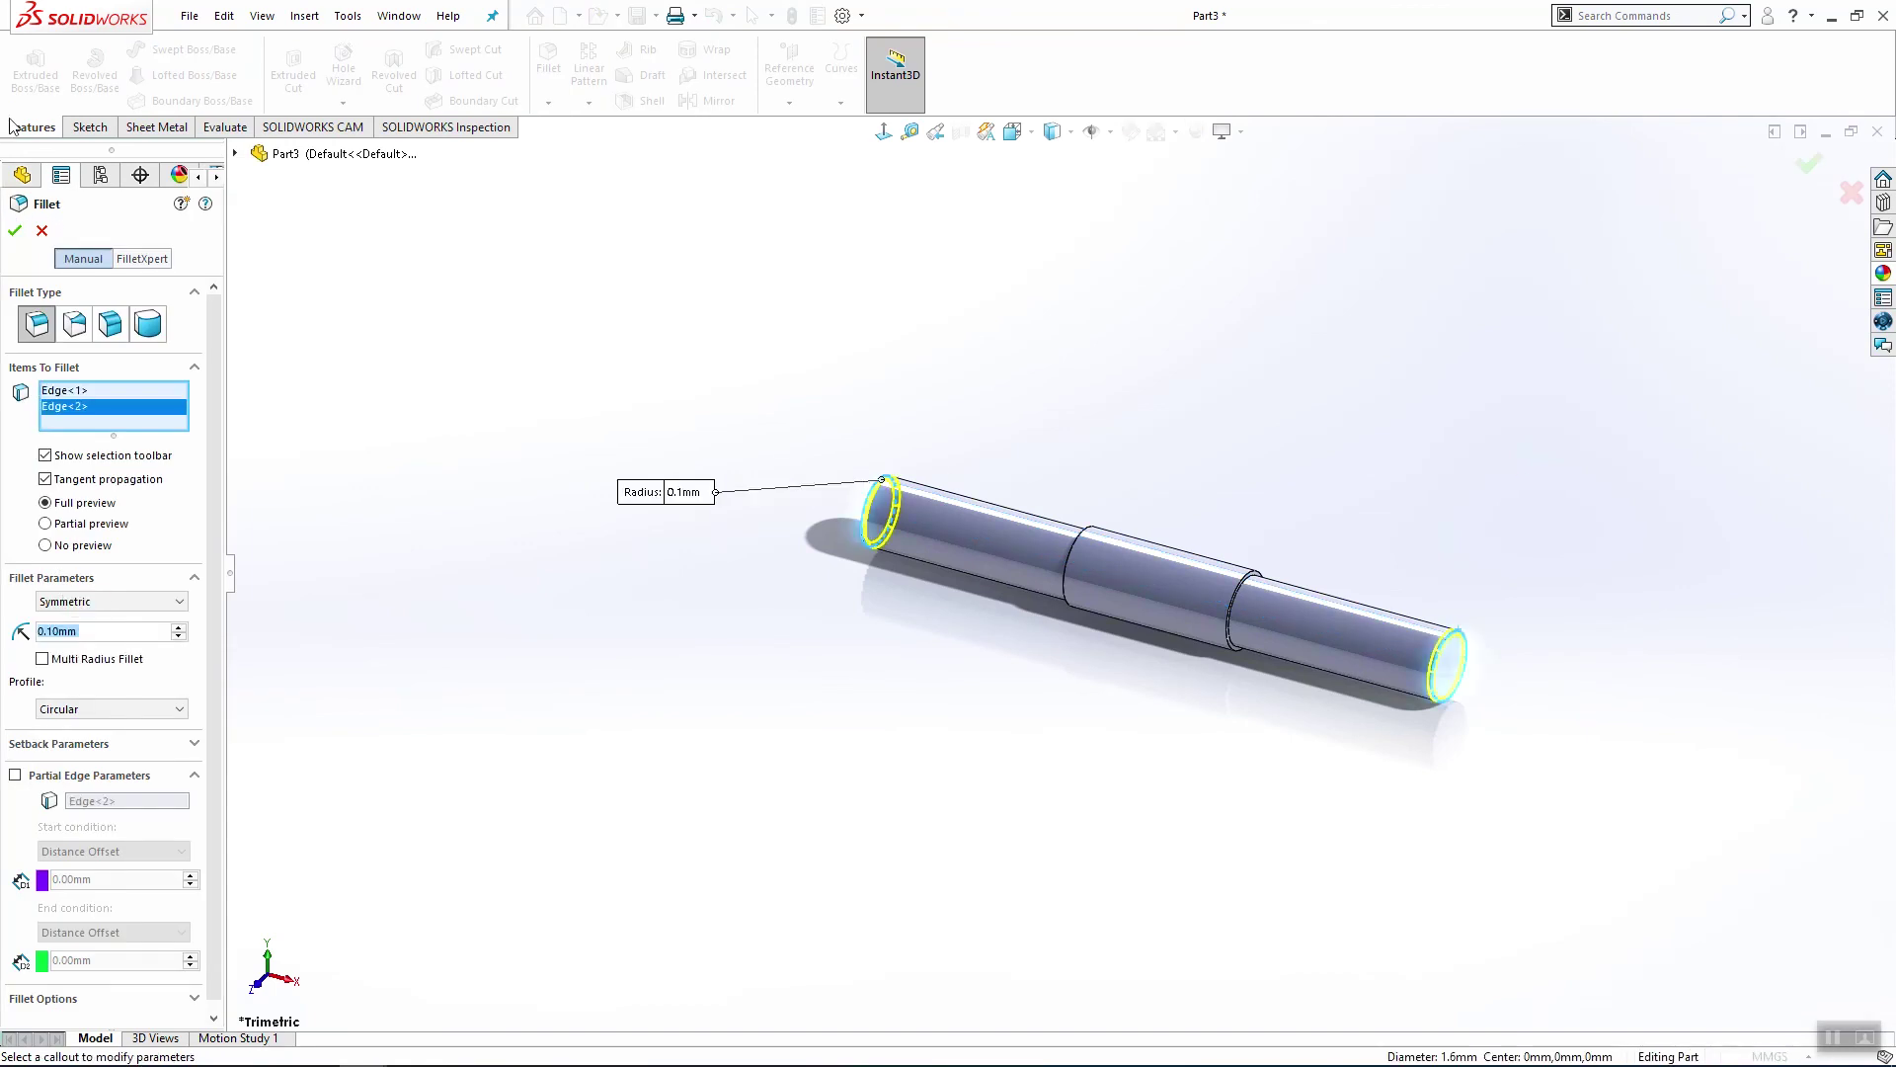
{"action": "left_click", "coordinate": [16, 229]}
{"action": "mouse_move", "coordinate": [1228, 826]}
{"action": "middle_mouse_down"}
{"action": "mouse_move", "coordinate": [1320, 720]}
{"action": "mouse_move", "coordinate": [1461, 830]}
{"action": "mouse_move", "coordinate": [1209, 847]}
{"action": "middle_mouse_up"}
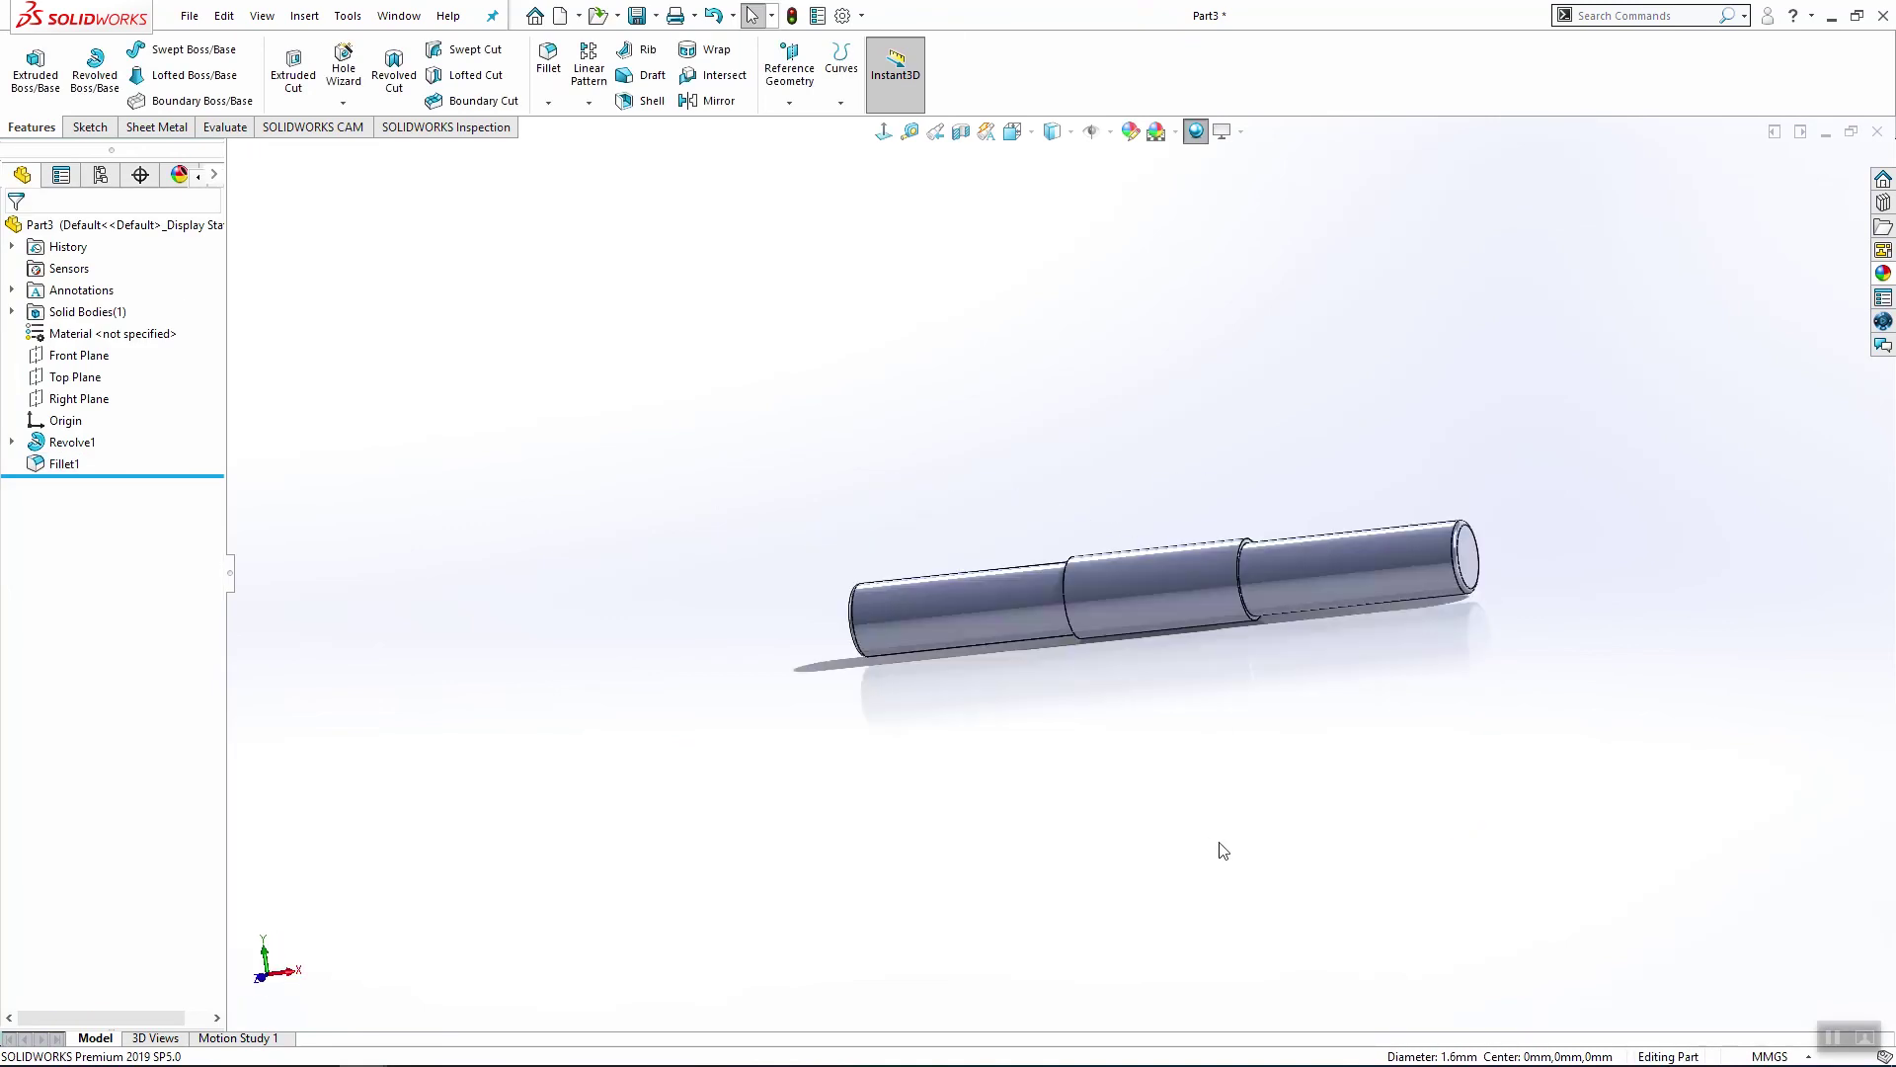